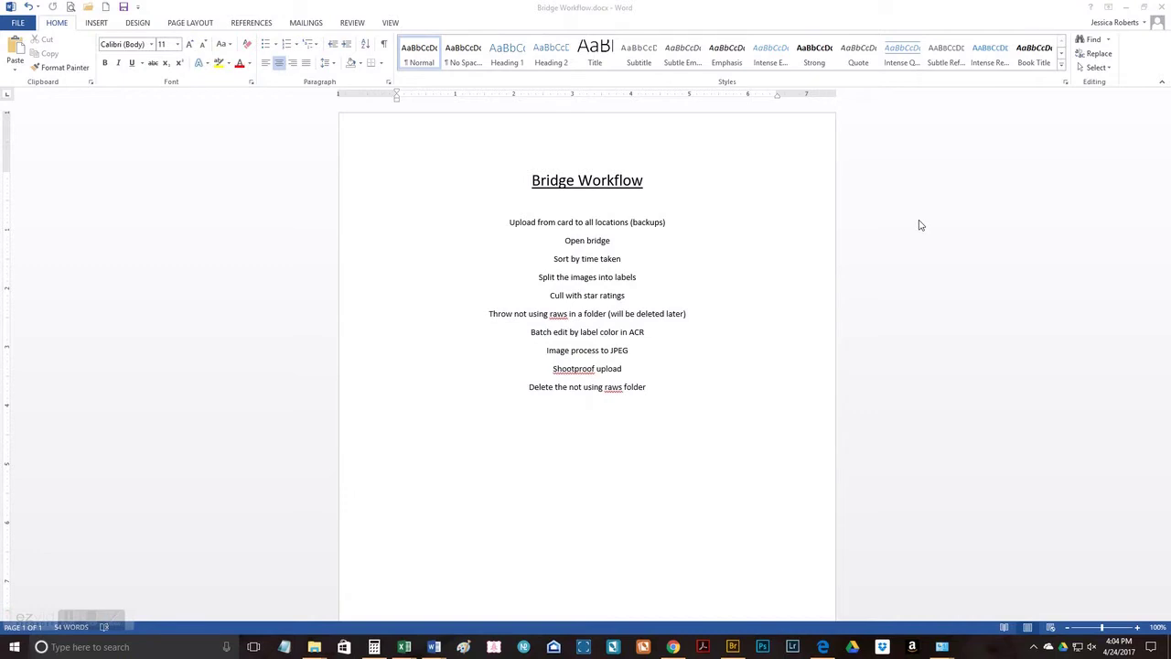
Switch to Adobe Bridge and clear the 3:4 aspect ratio filter from the wedding folder.
left_click(733, 646)
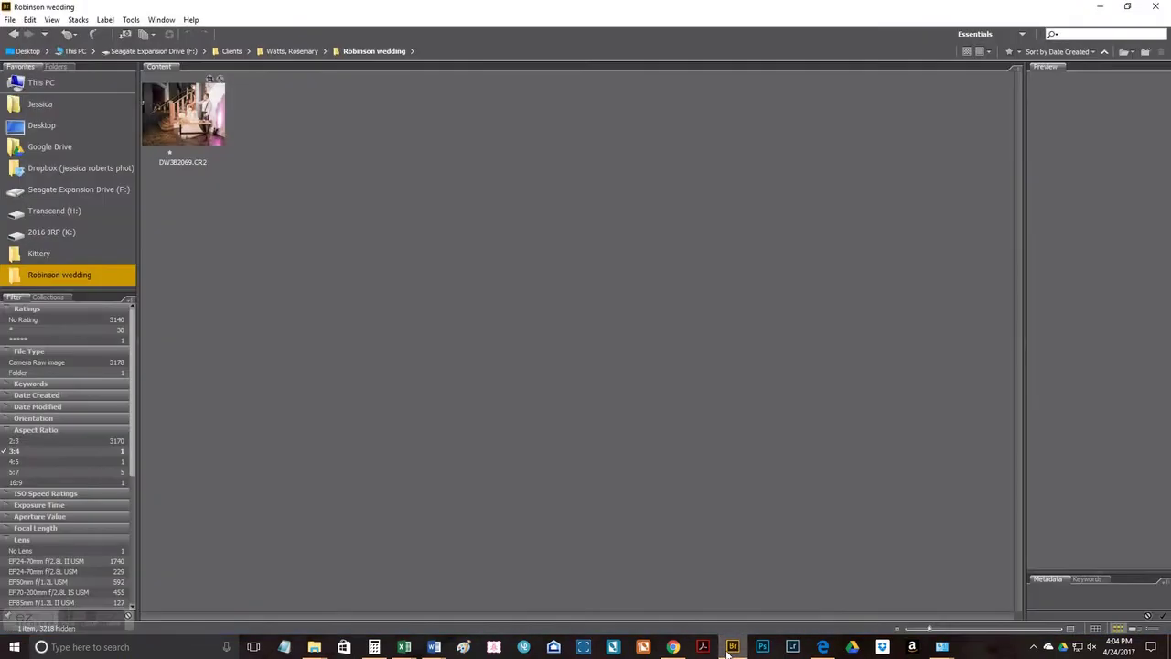
left_click(86, 452)
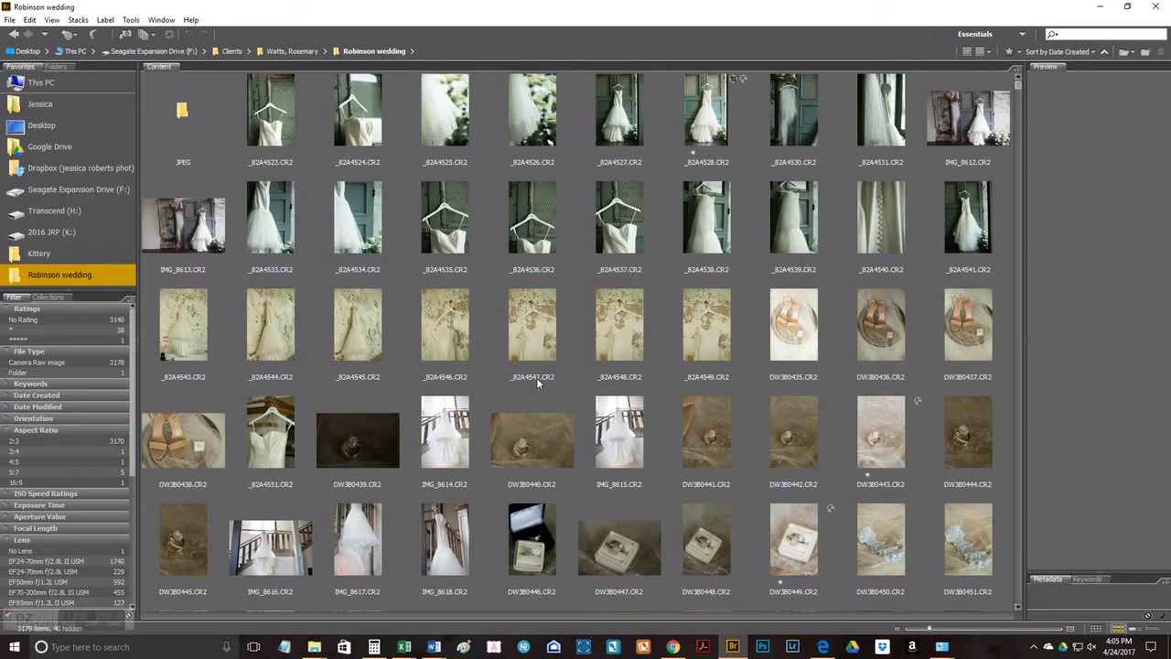
Switch to File Explorer, open the 100EOS5D folder inside DCIM on the EOS_DIGITAL (L:) card, and maximize the window.
mouse_move(314, 647)
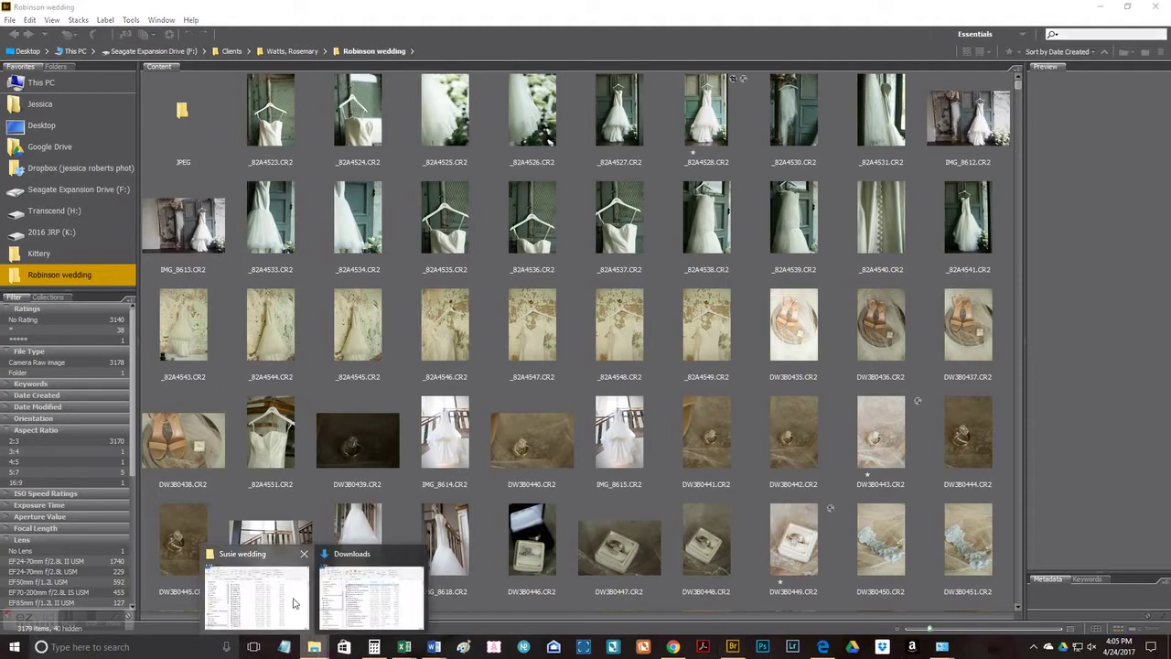
left_click(302, 628)
left_click(87, 267)
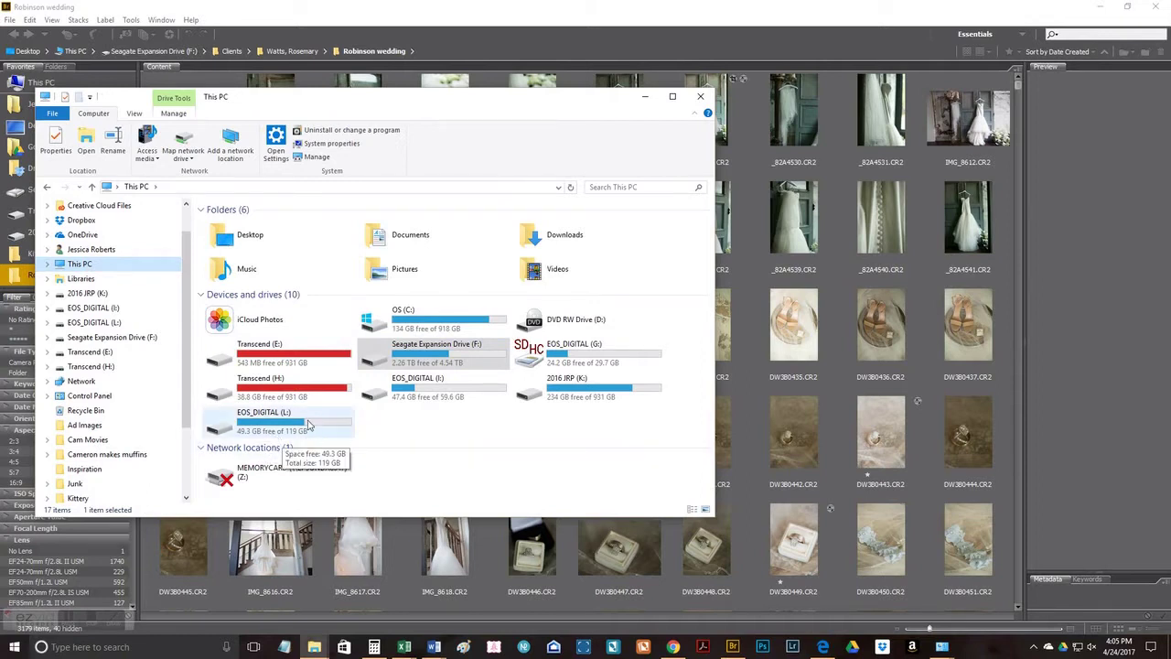
double_click(309, 424)
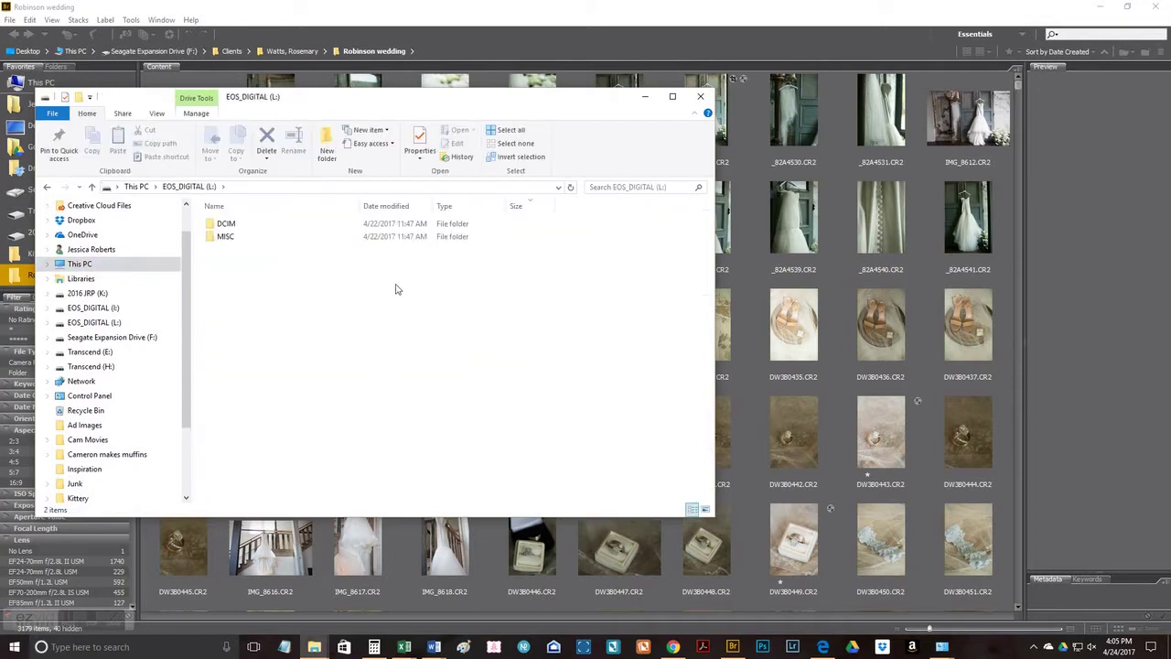
double_click(370, 225)
double_click(369, 225)
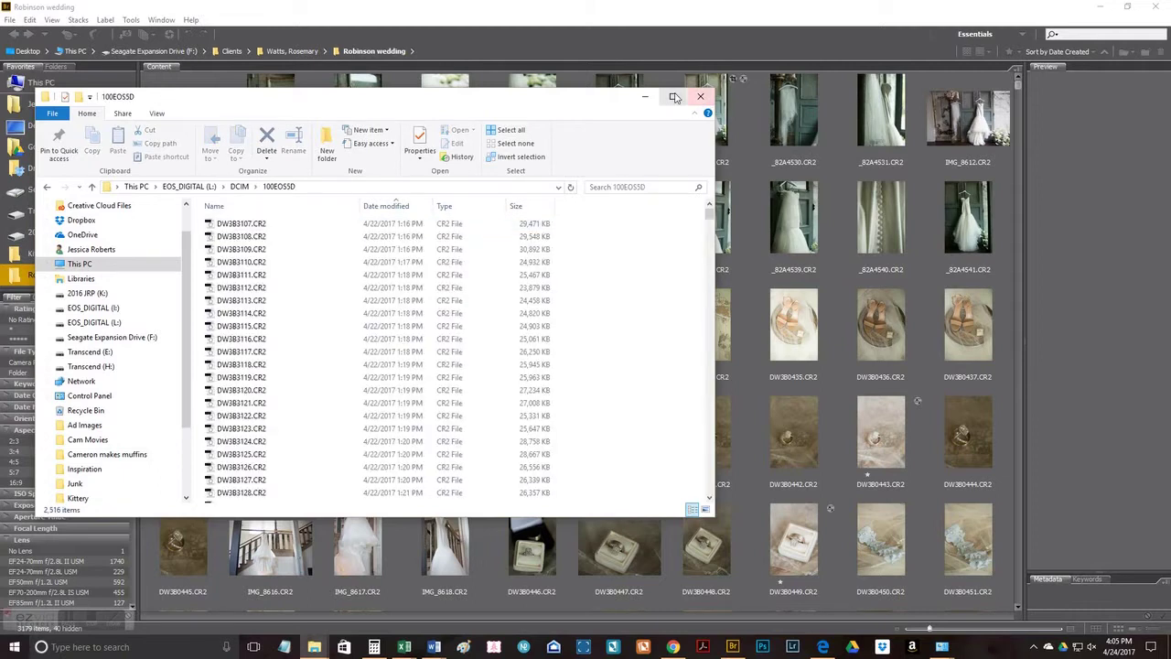
left_click(672, 96)
Select all the CR2 files in the 100EOS5D folder, from first to last, and copy them.
left_click(335, 132)
left_click_drag(1165, 128, 1134, 627)
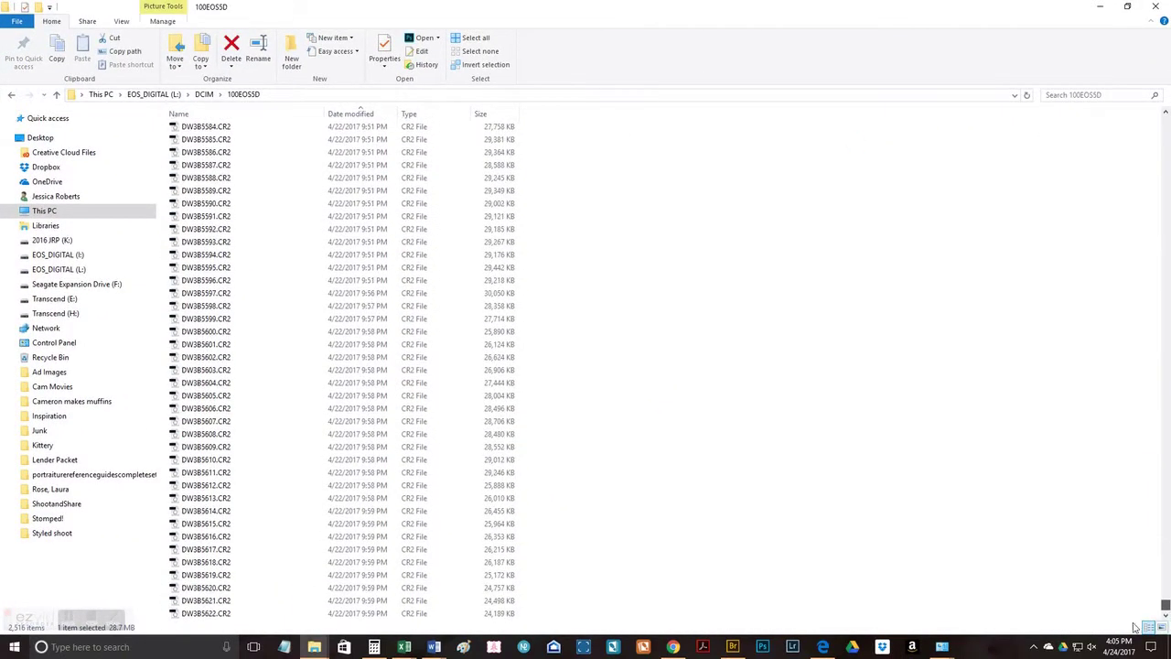
left_click(452, 613, "shift")
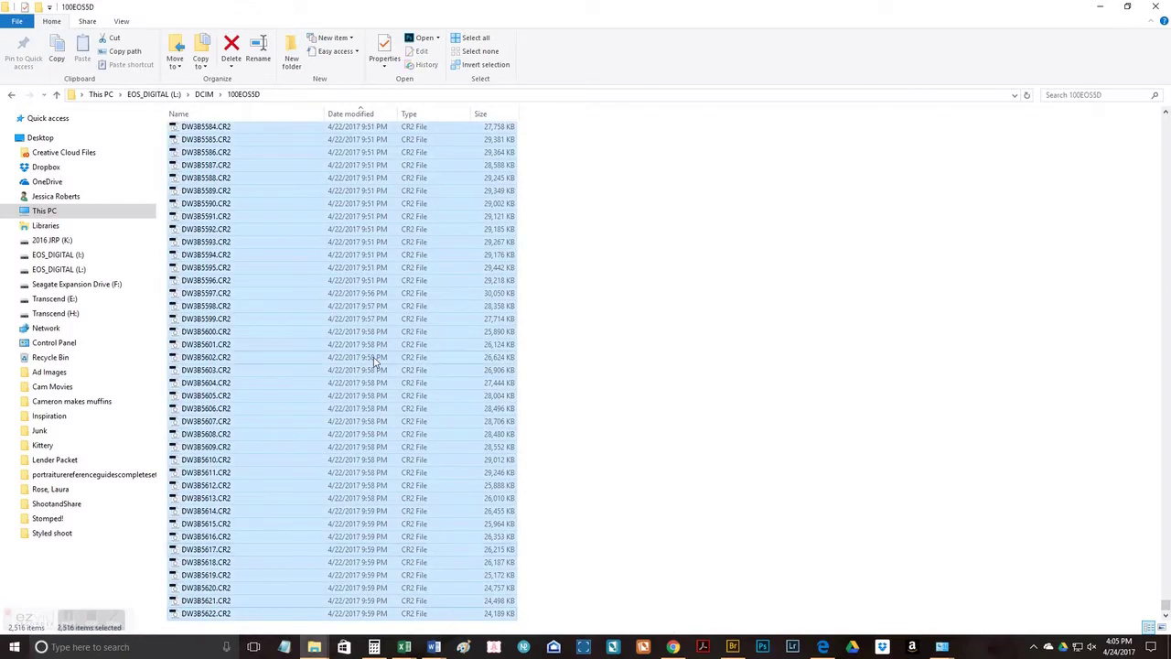
right_click(309, 313)
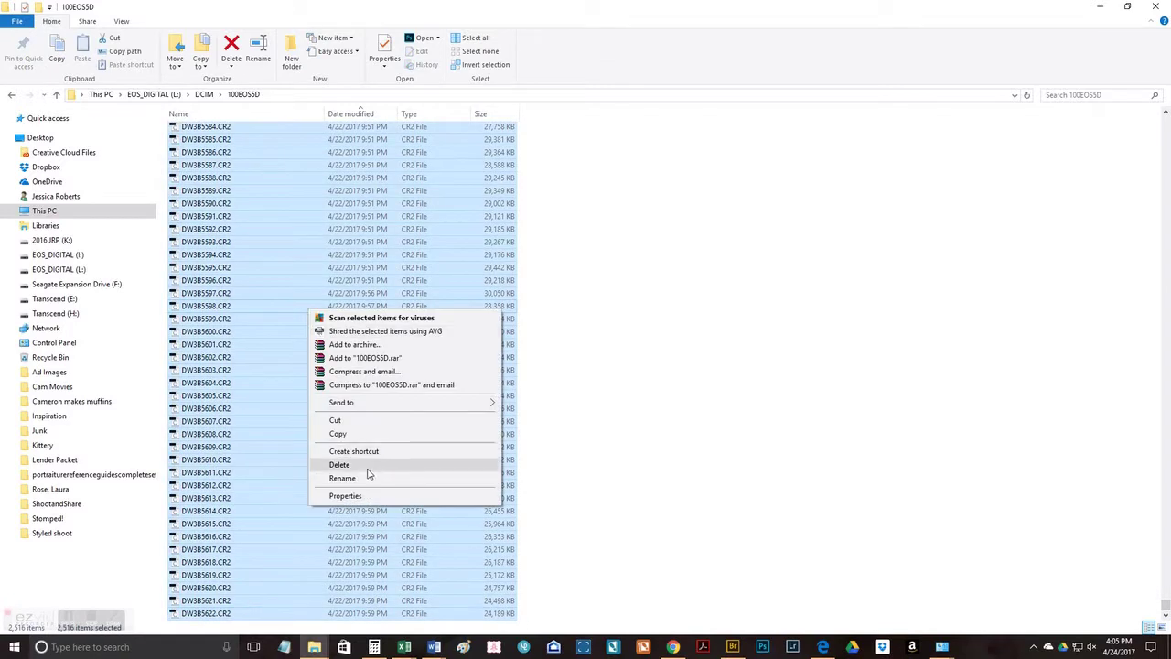
left_click(366, 433)
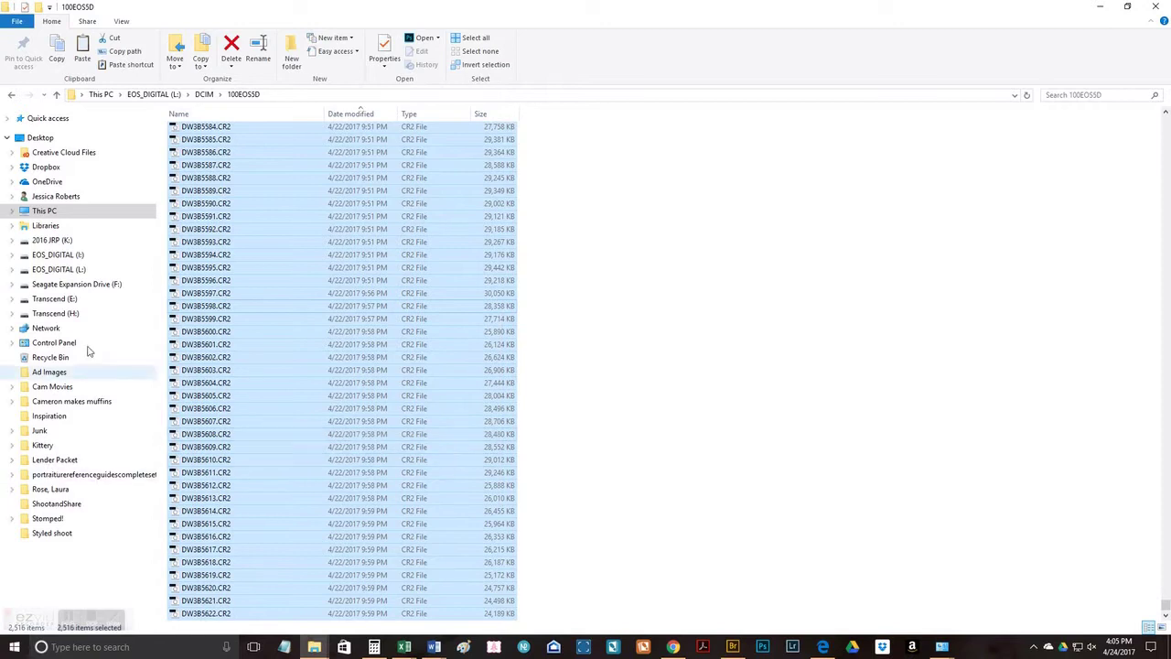
Create a folder named "Wedding last ame" inside a client's folder under Clients on the Seagate Expansion Drive (F:).
left_click(82, 284)
double_click(194, 196)
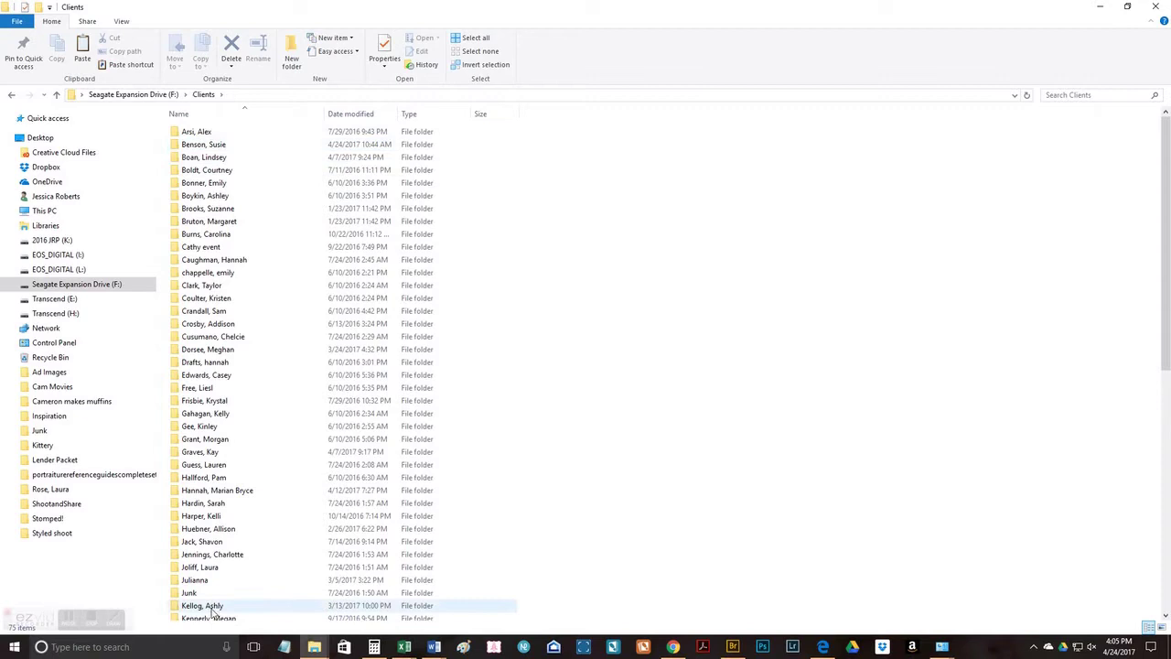
double_click(255, 223)
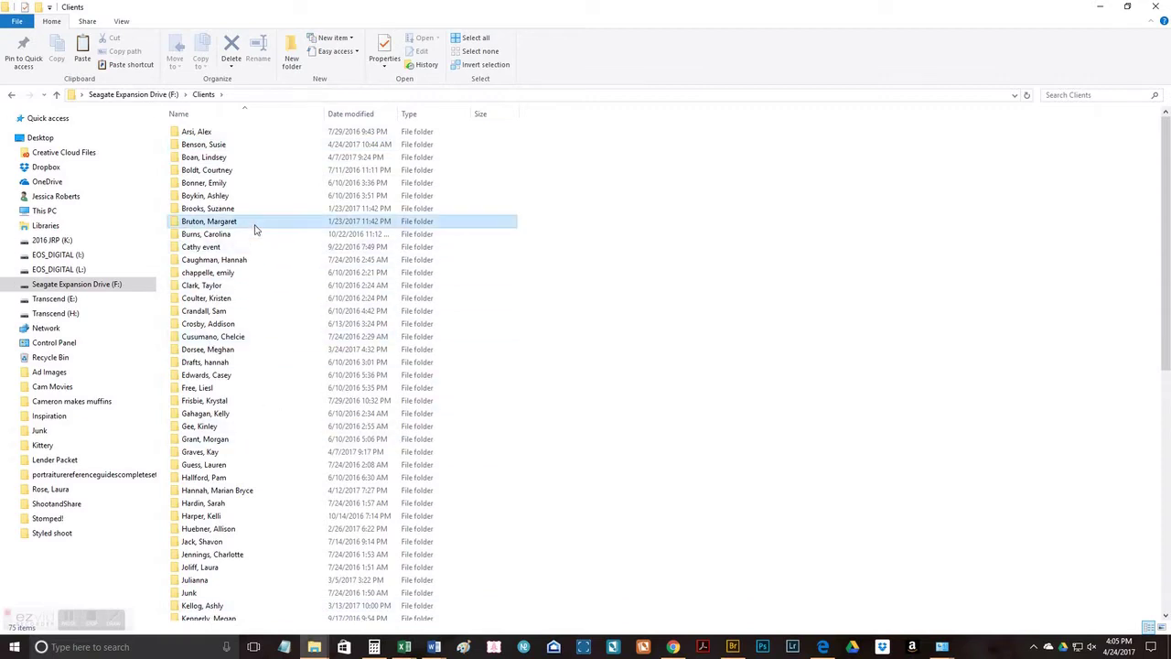
right_click(257, 213)
mouse_move(350, 380)
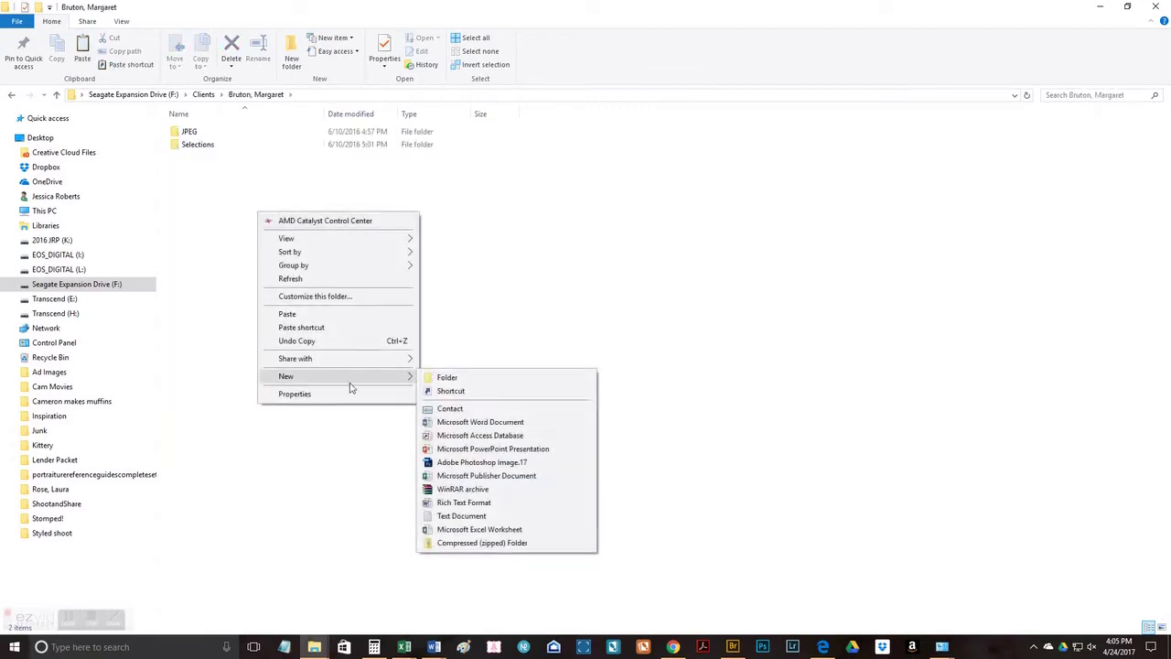
left_click(483, 383)
type("W")
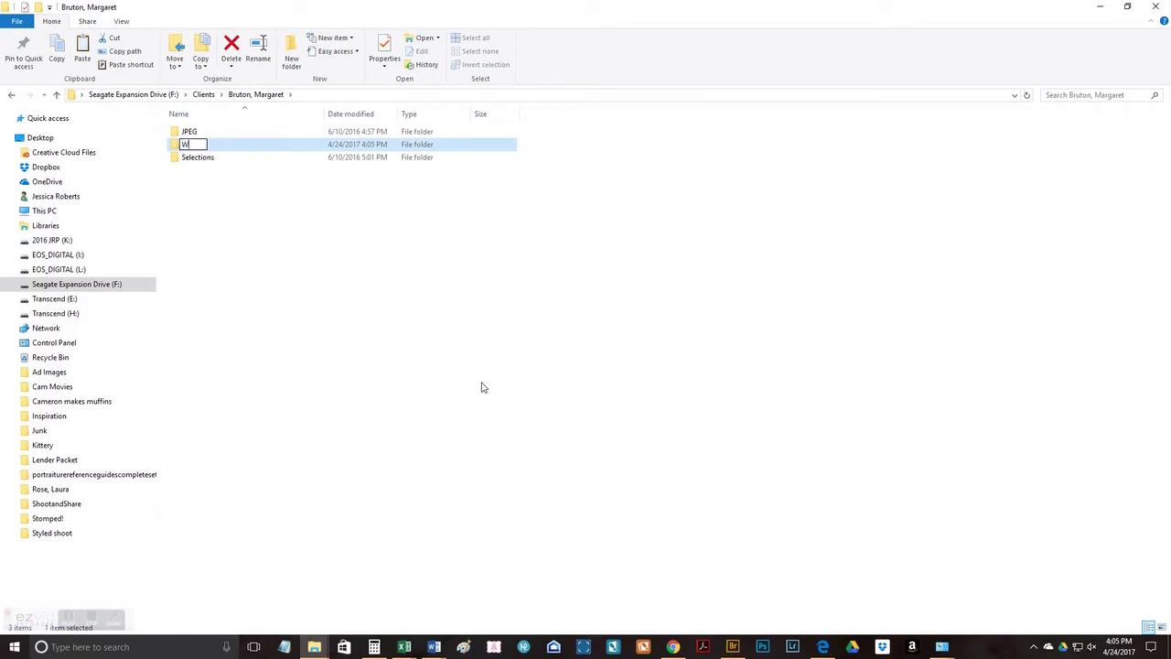
type("edding last ame")
key("Return")
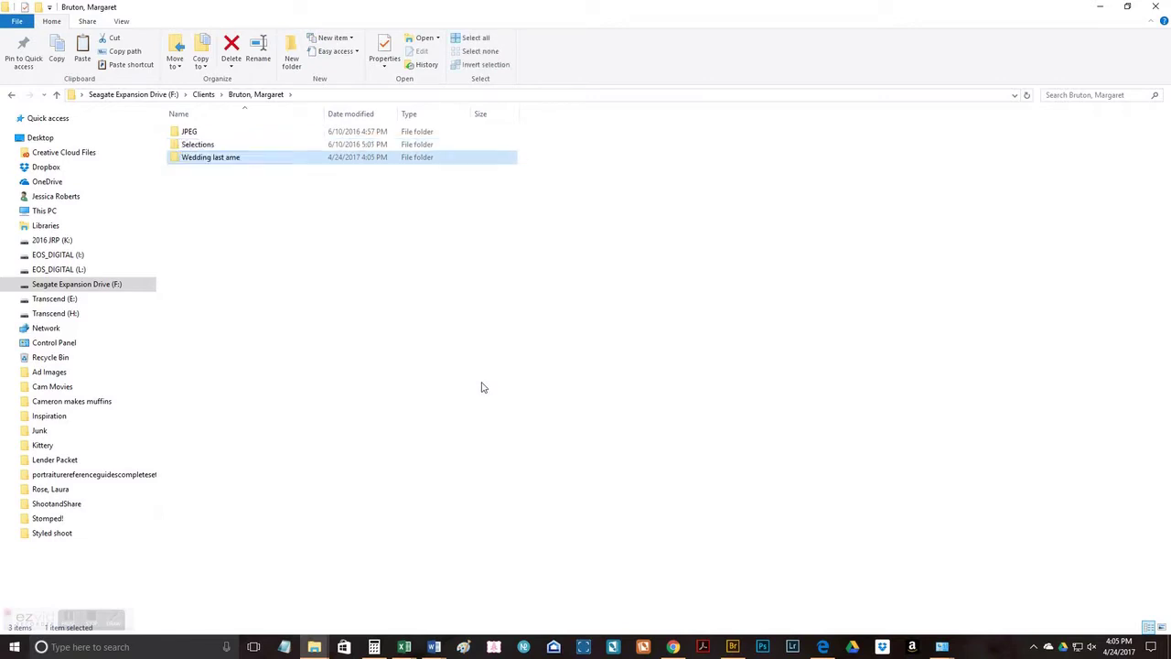
Open the "Wedding last ame" folder, check its Paste option without pasting, and return to Adobe Bridge.
double_click(200, 159)
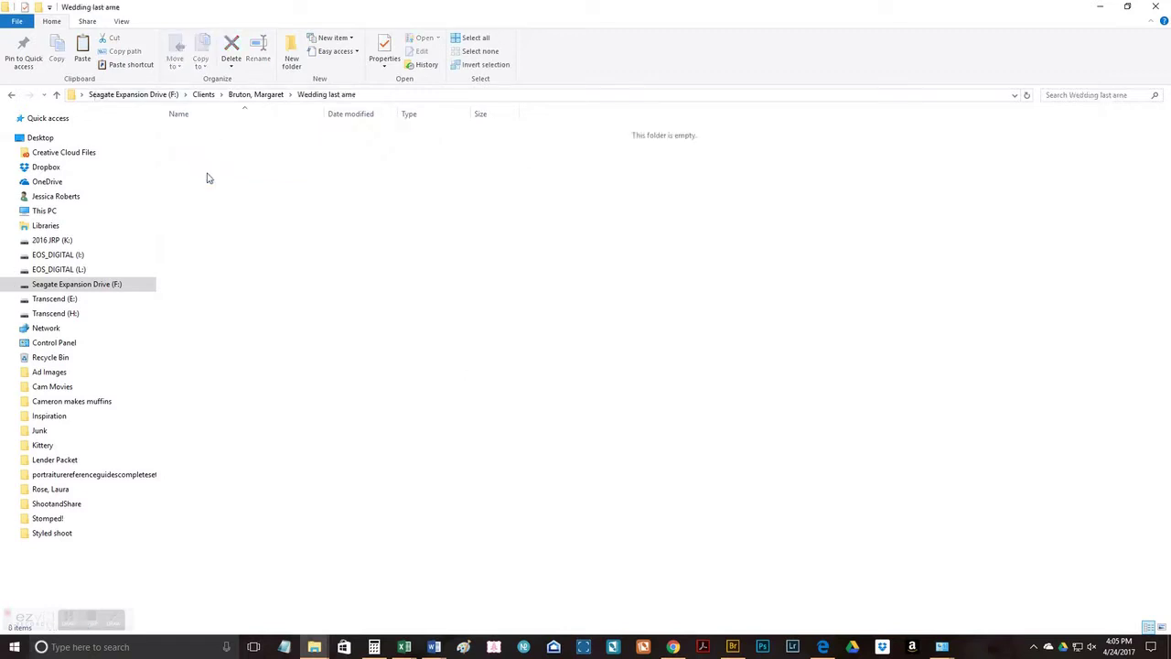
right_click(394, 271)
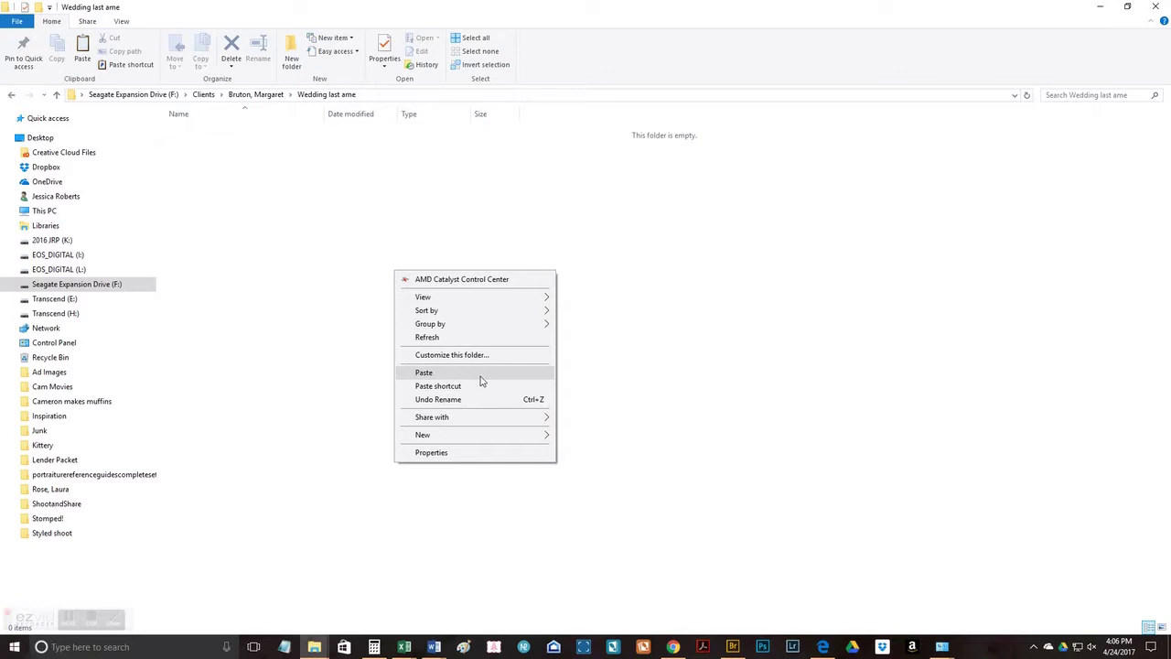
left_click(355, 408)
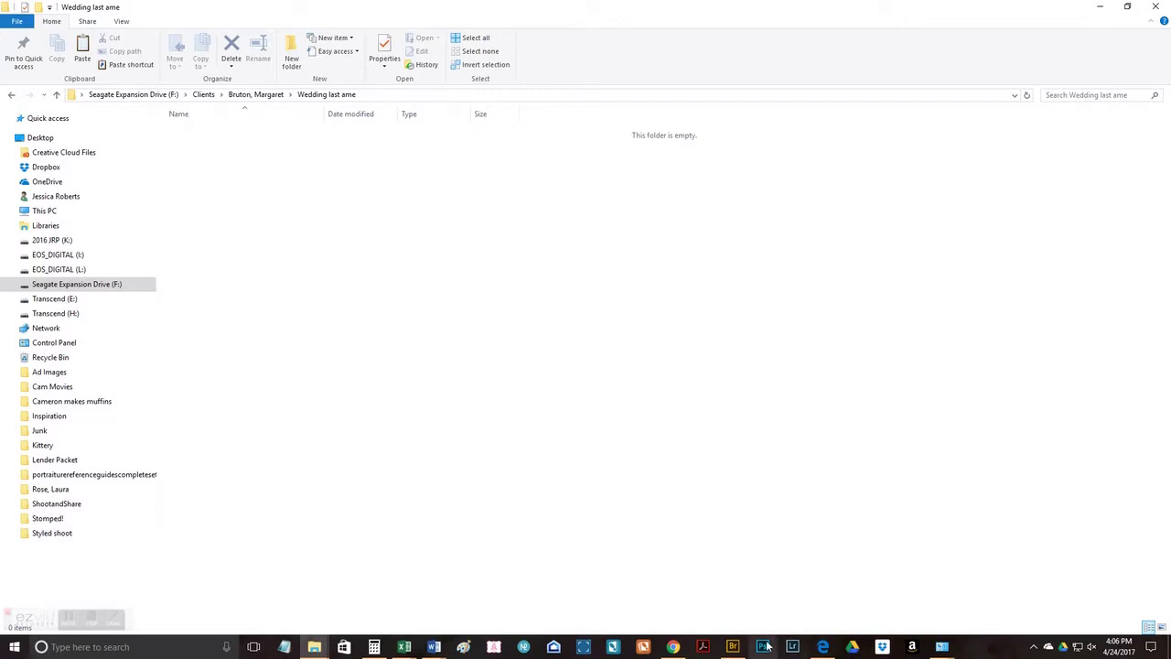
left_click(733, 646)
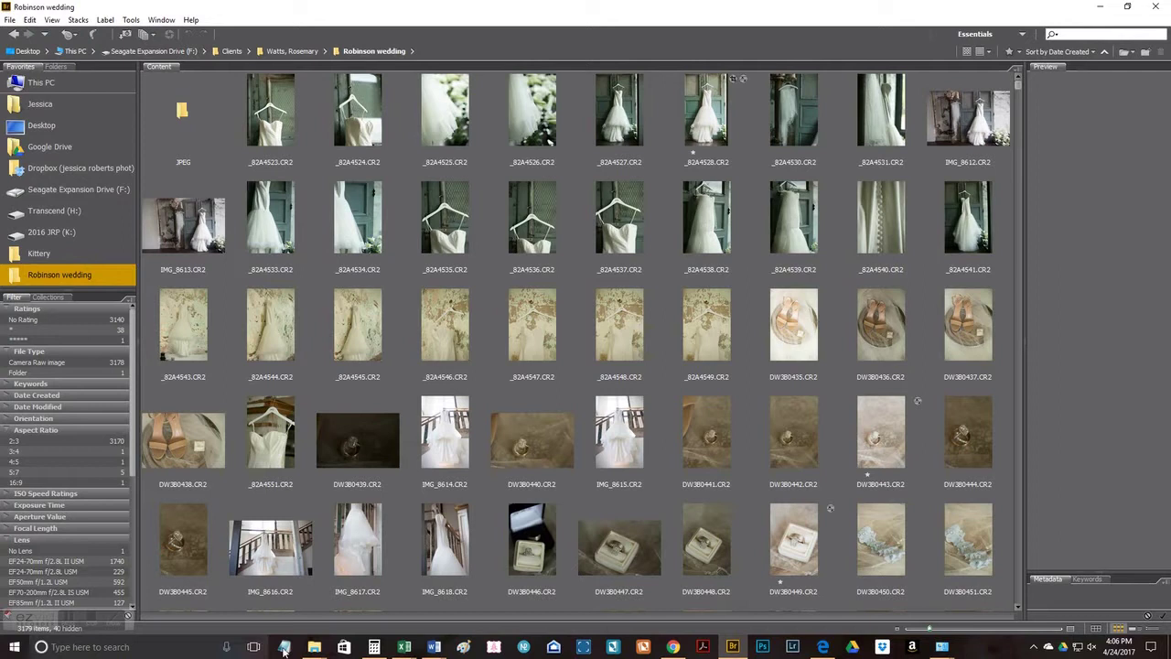
mouse_move(316, 650)
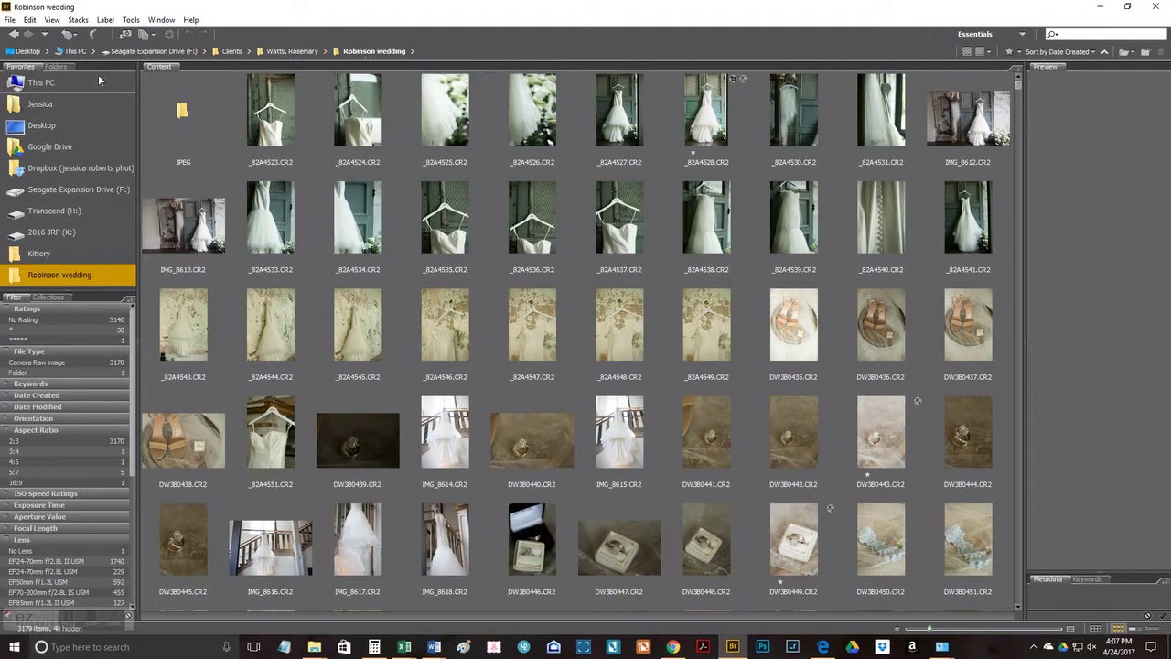
Sort the wedding images by filename.
left_click(52, 22)
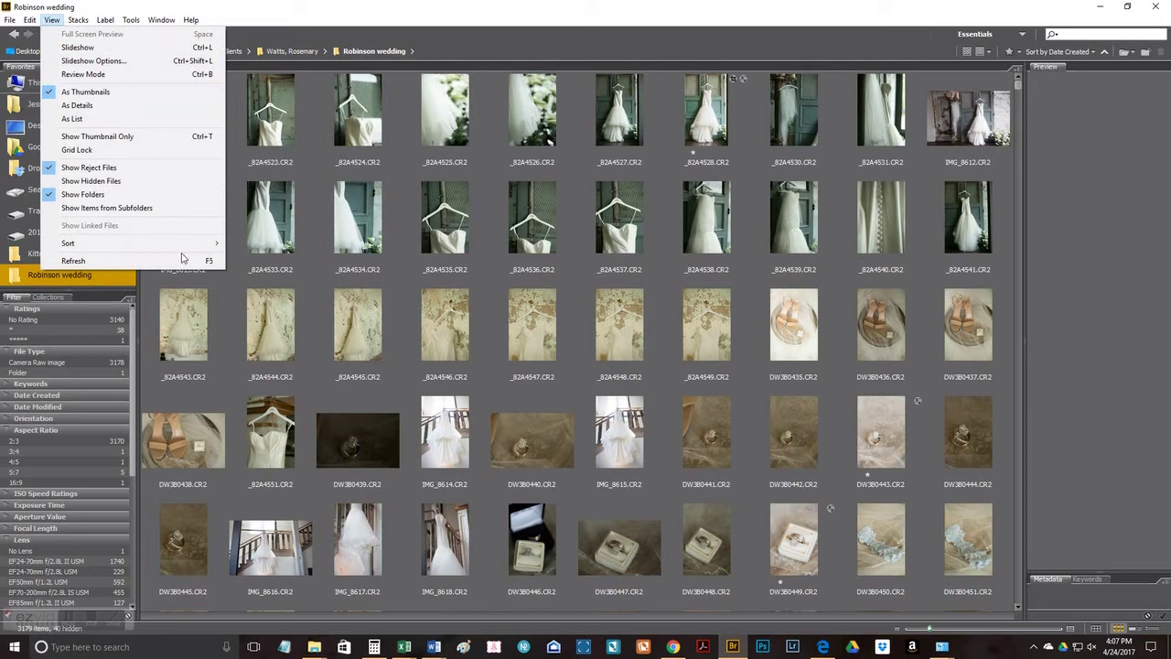
mouse_move(194, 245)
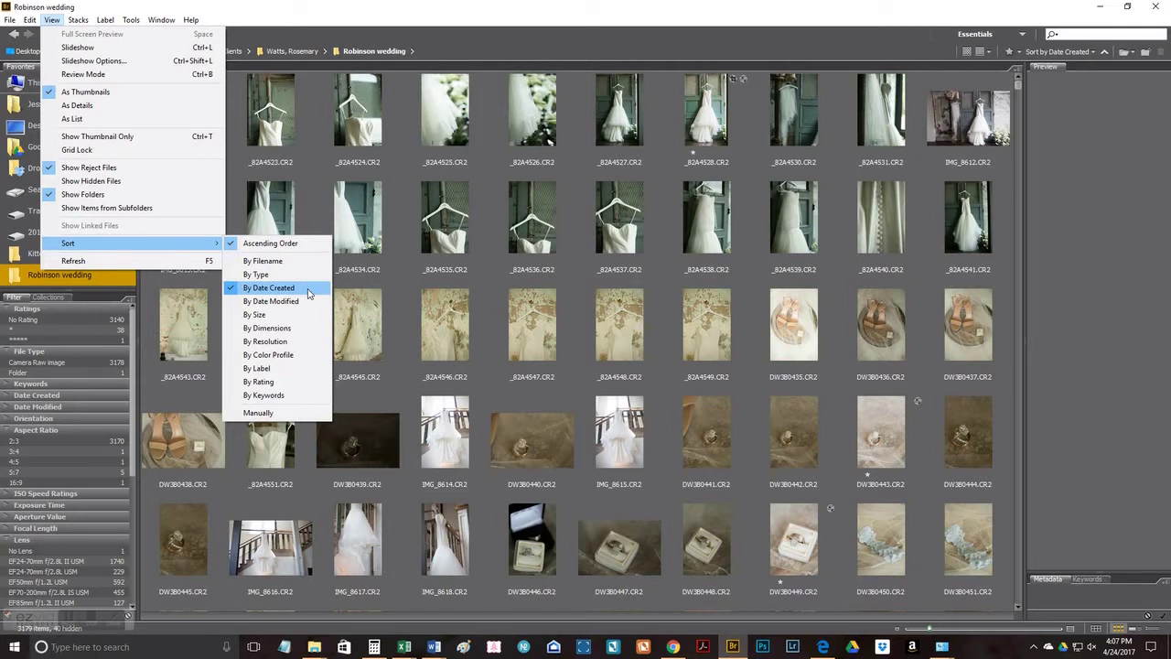
left_click(308, 261)
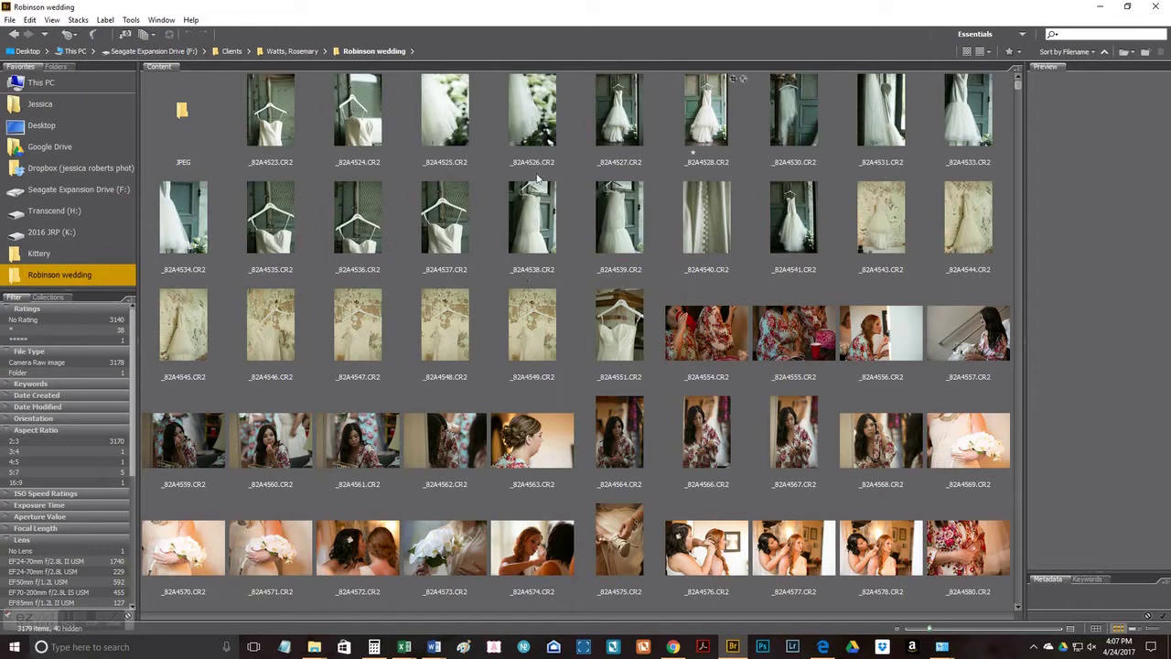
Sort the wedding images by date created.
left_click(52, 19)
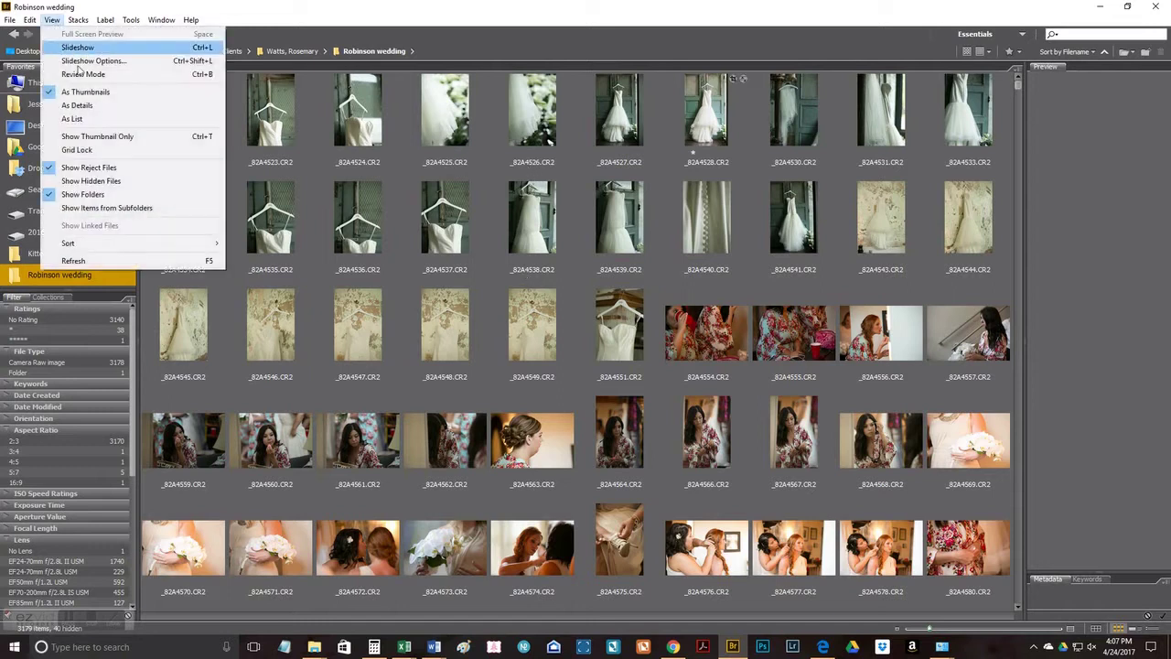
mouse_move(184, 248)
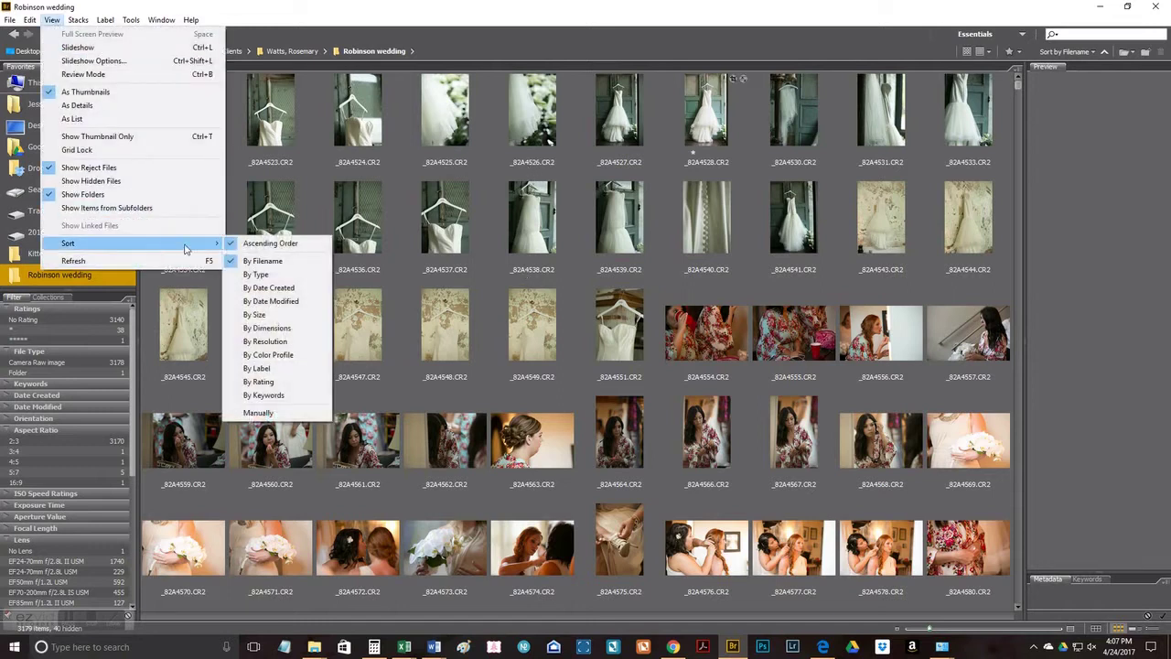
left_click(270, 288)
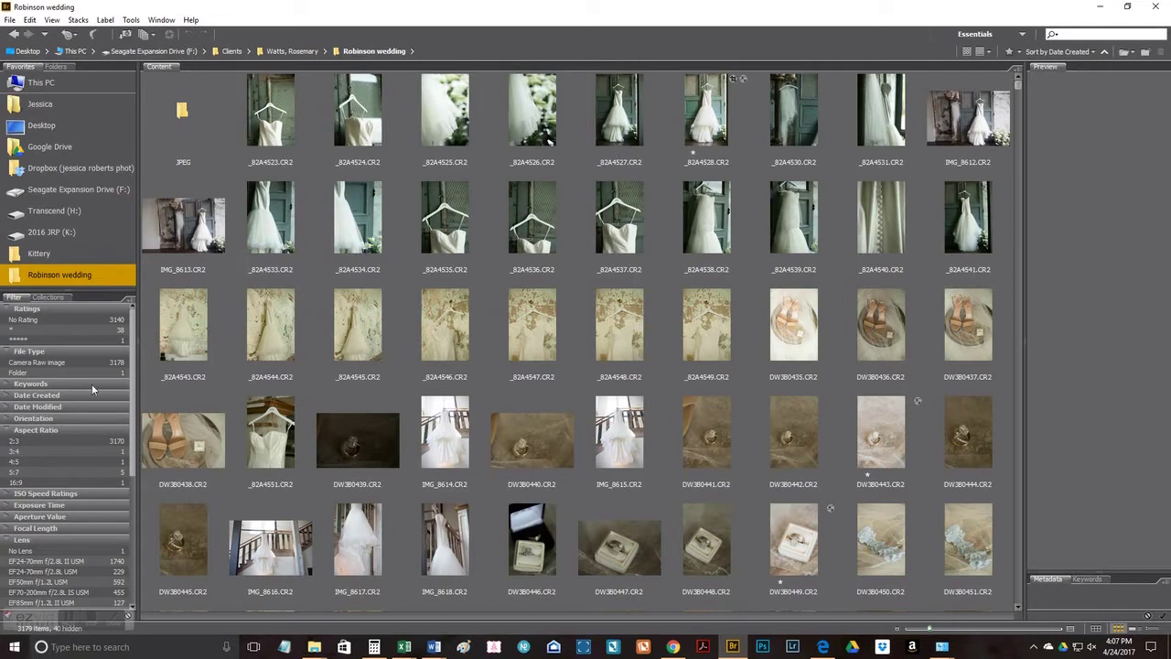
Review the name assigned to each color label in the Labels preferences, and accept the dialog without changing them.
left_click(106, 20)
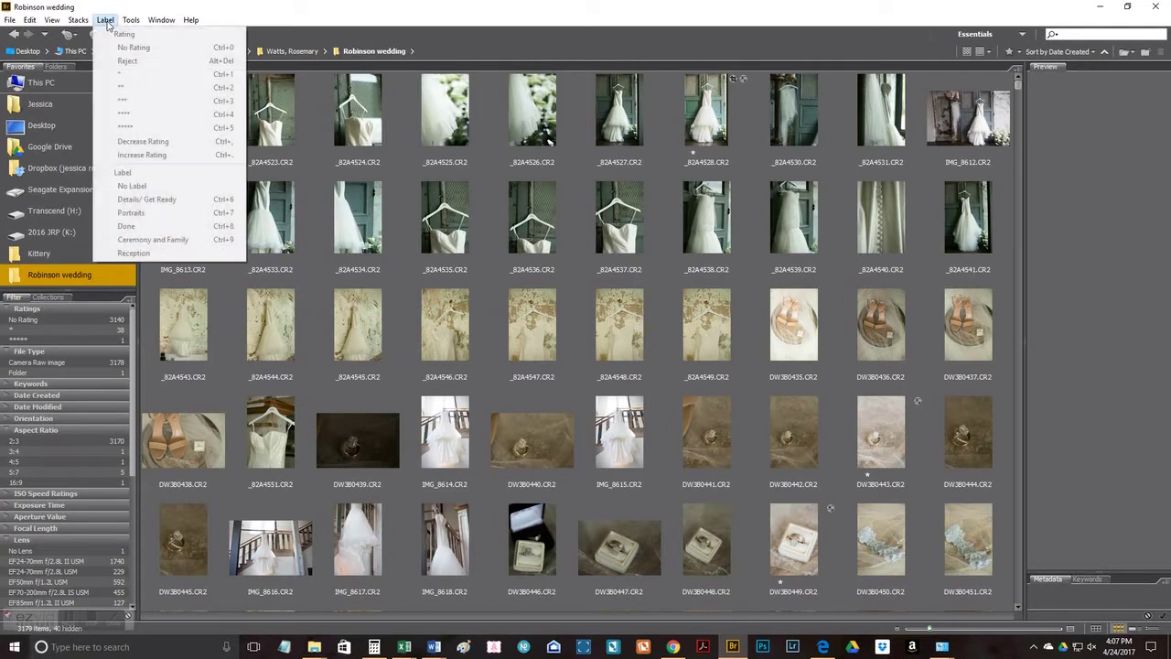
mouse_move(139, 20)
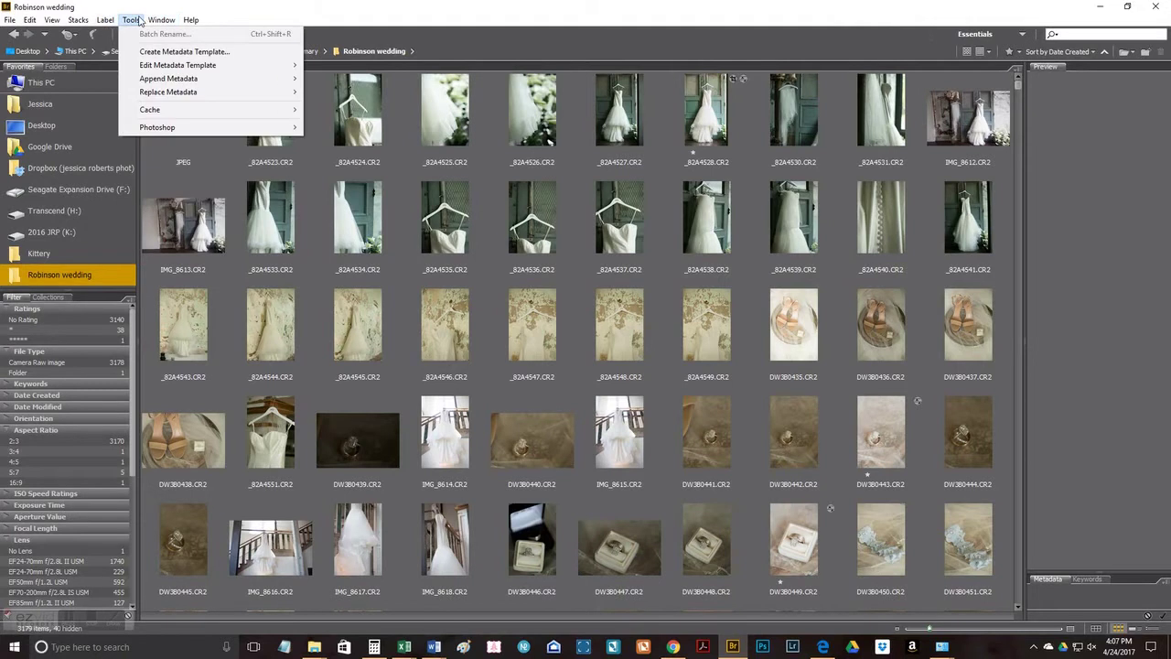
mouse_move(35, 22)
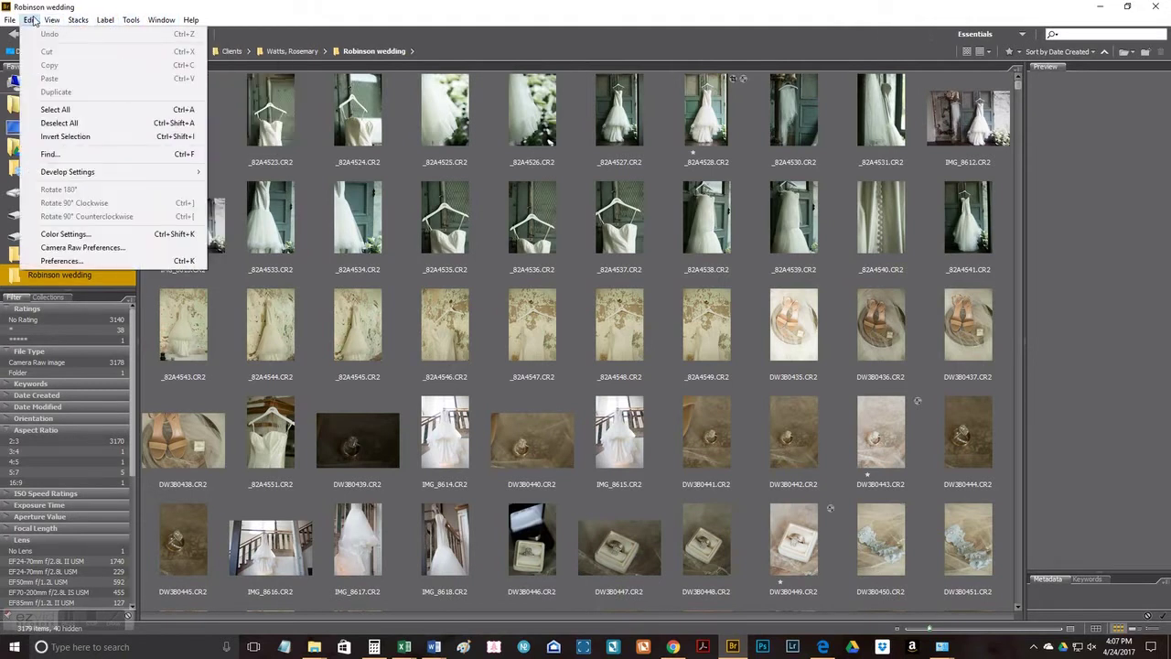
left_click(62, 261)
left_click(448, 210)
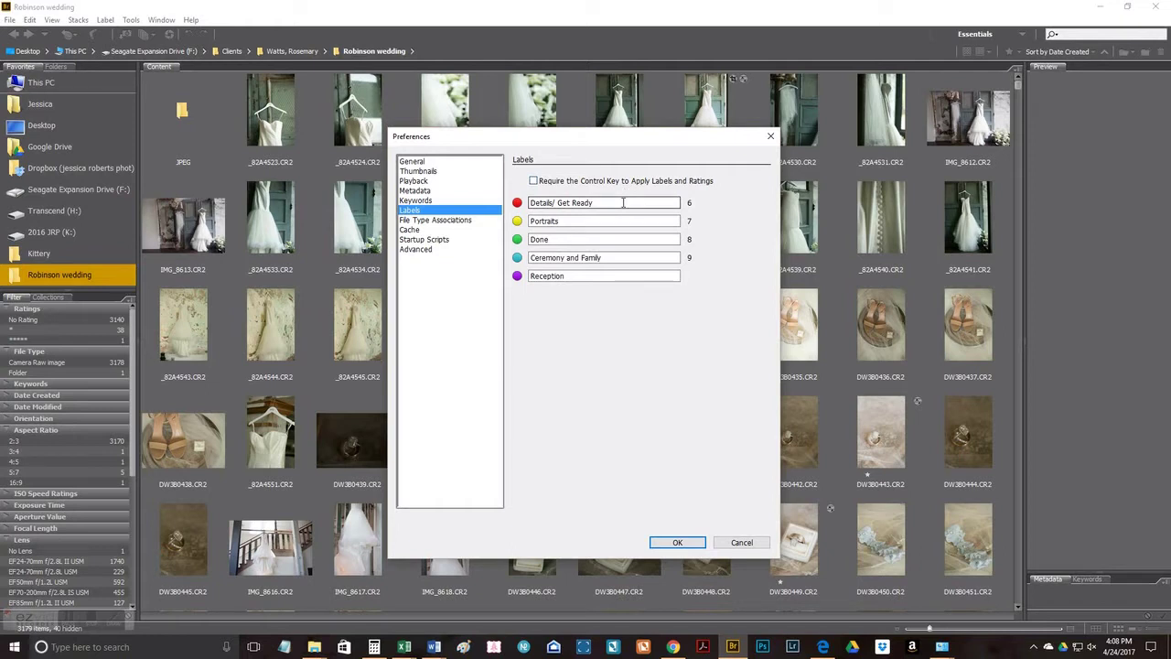
left_click(556, 239)
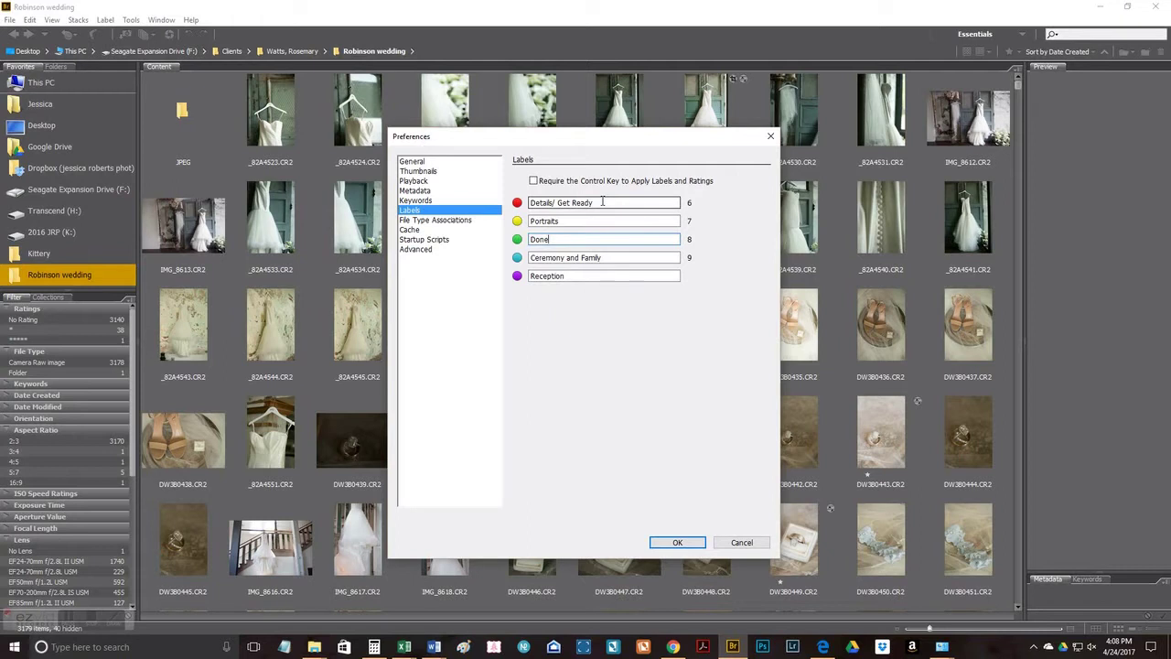
left_click(576, 222)
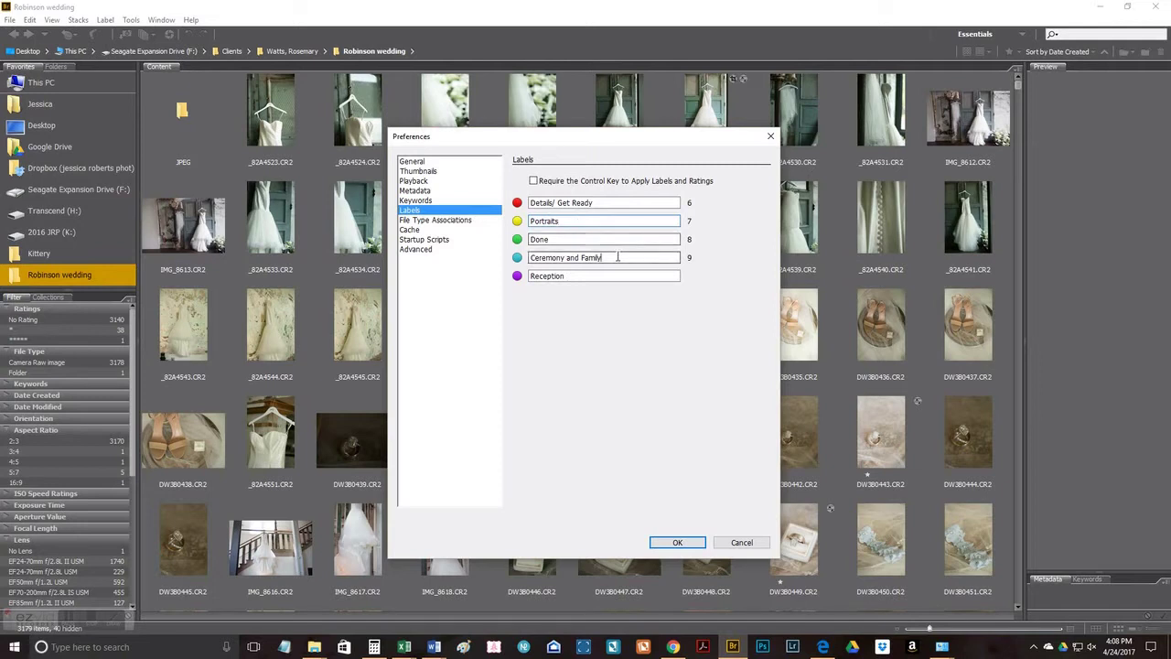
left_click(601, 257)
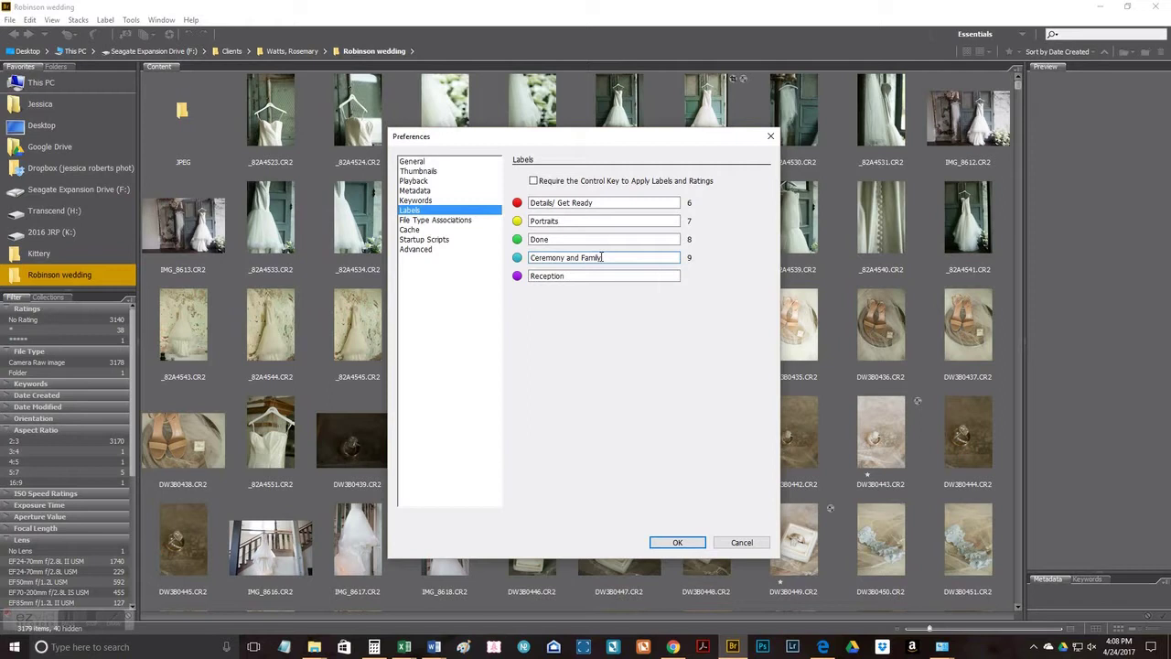
left_click(615, 275)
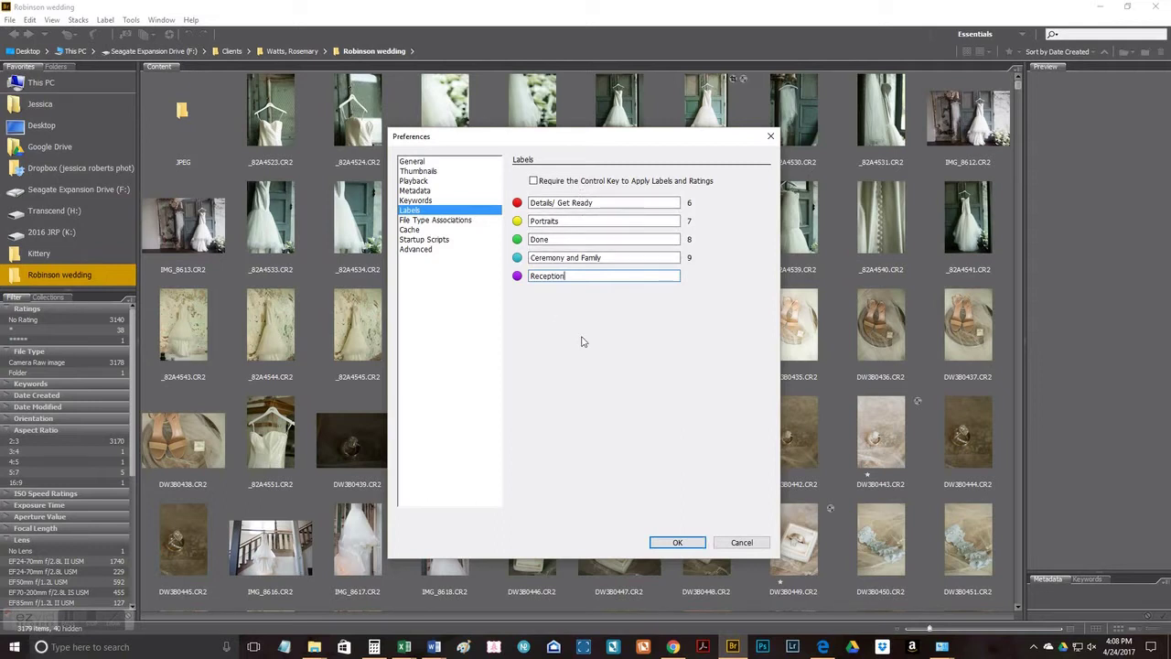
left_click(677, 541)
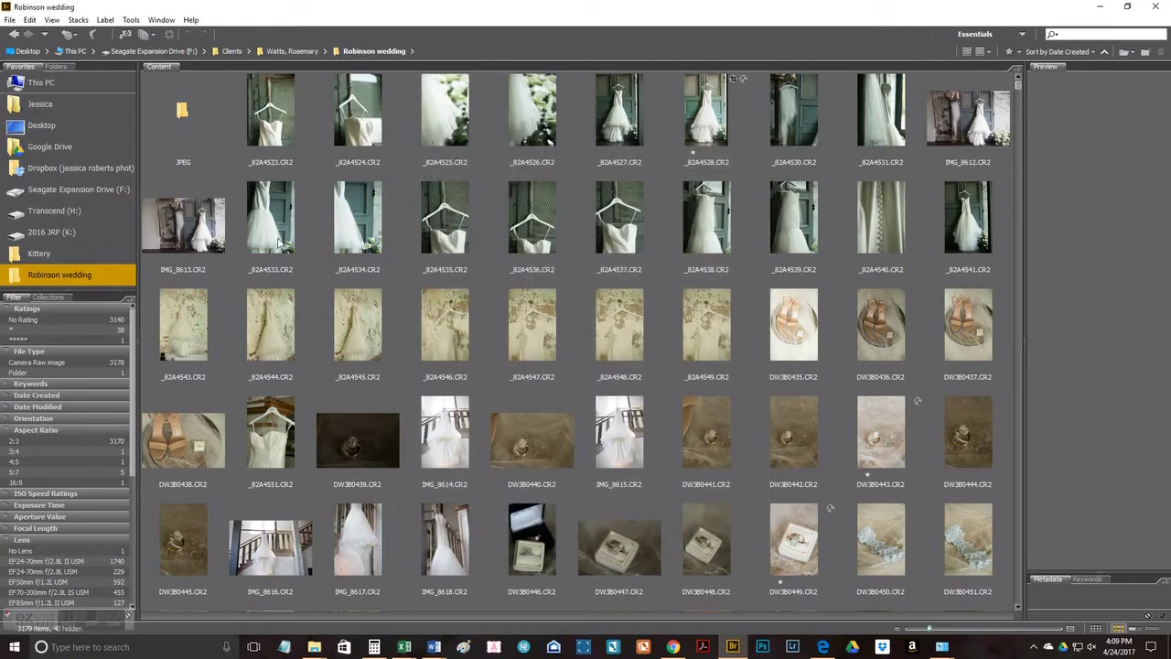
Enlarge the preview area and label all images from _82A4523.CR2 through IMG_8656.CR2 as Details/ Get Ready.
left_click(279, 124)
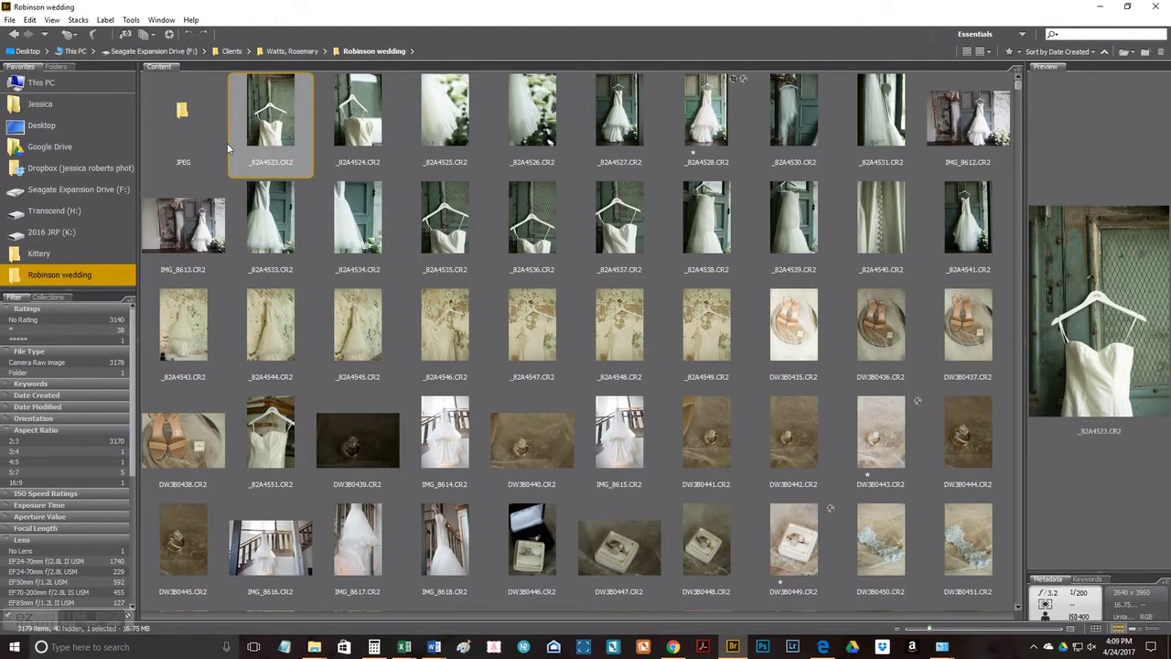
scroll(364, 335, "down", 3)
scroll(363, 335, "down", 6)
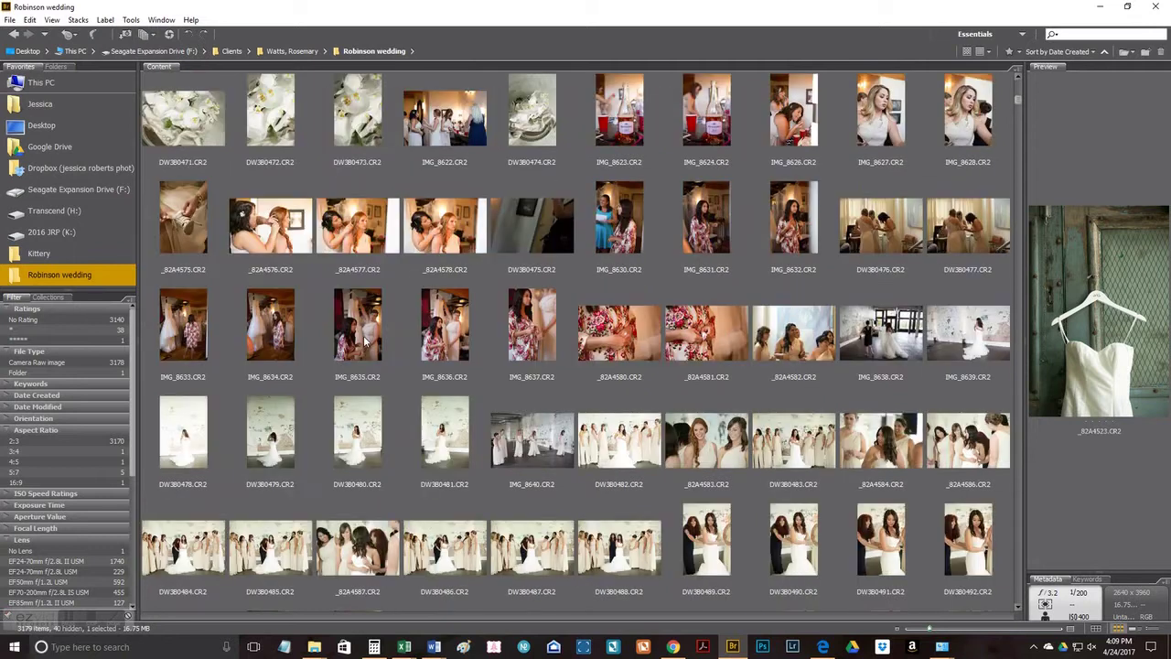
scroll(364, 335, "down", 1)
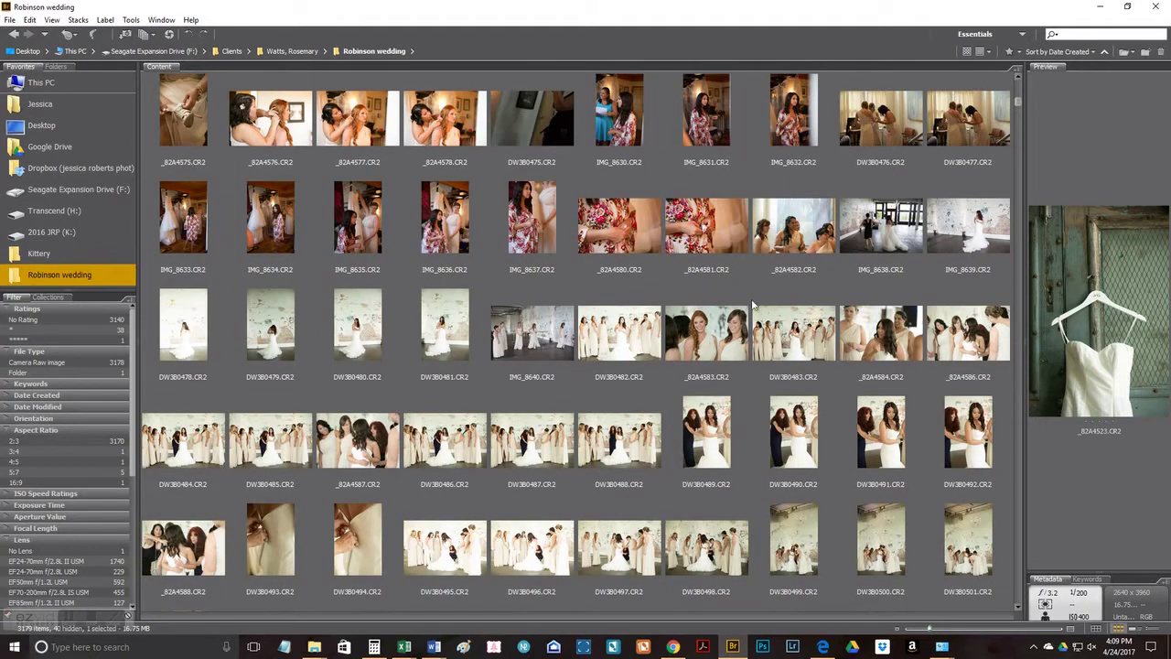
scroll(593, 387, "down", 2)
scroll(593, 386, "down", 4)
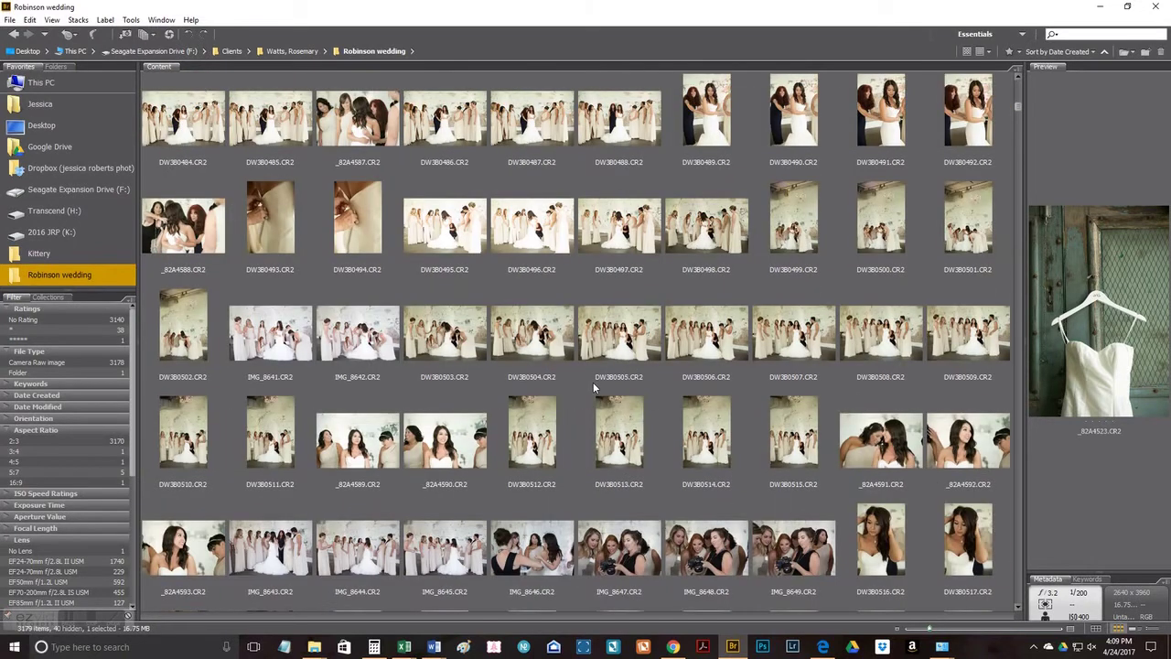
scroll(593, 387, "down", 1)
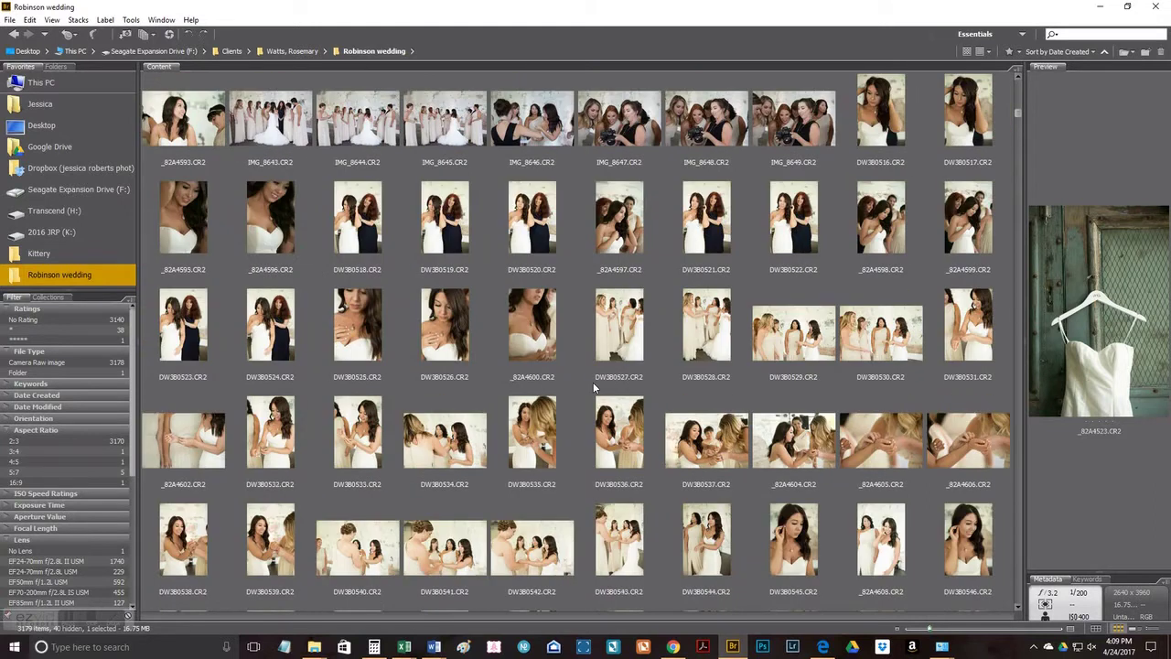
scroll(593, 387, "down", 1)
scroll(582, 393, "down", 1)
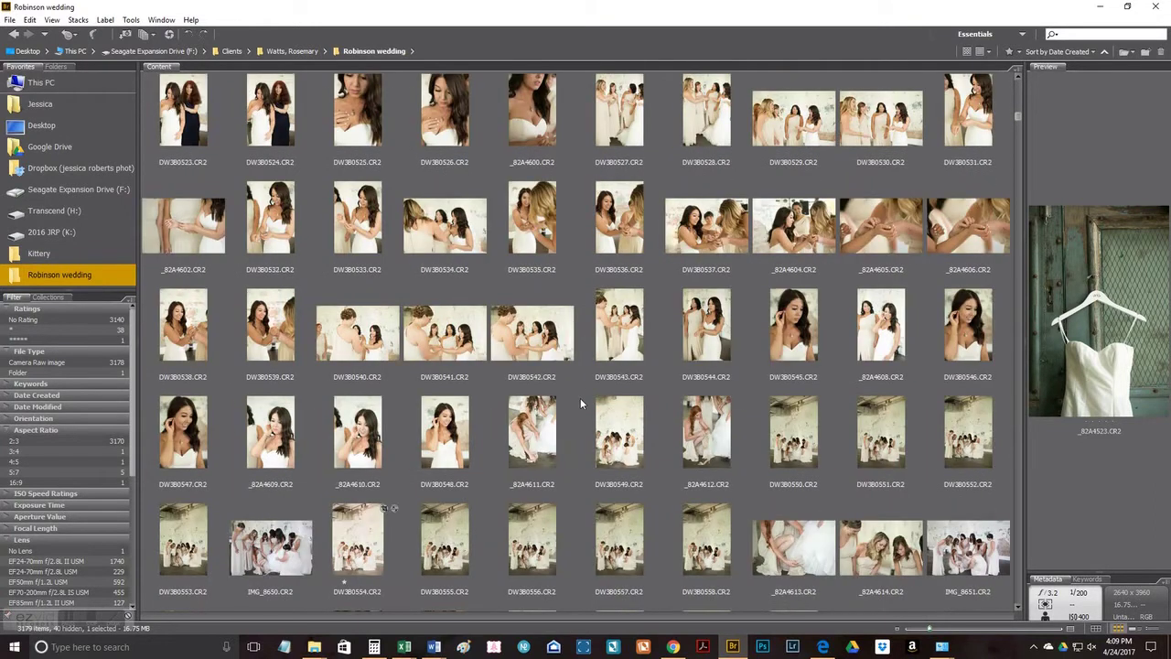
scroll(560, 424, "down", 1)
scroll(586, 425, "down", 4)
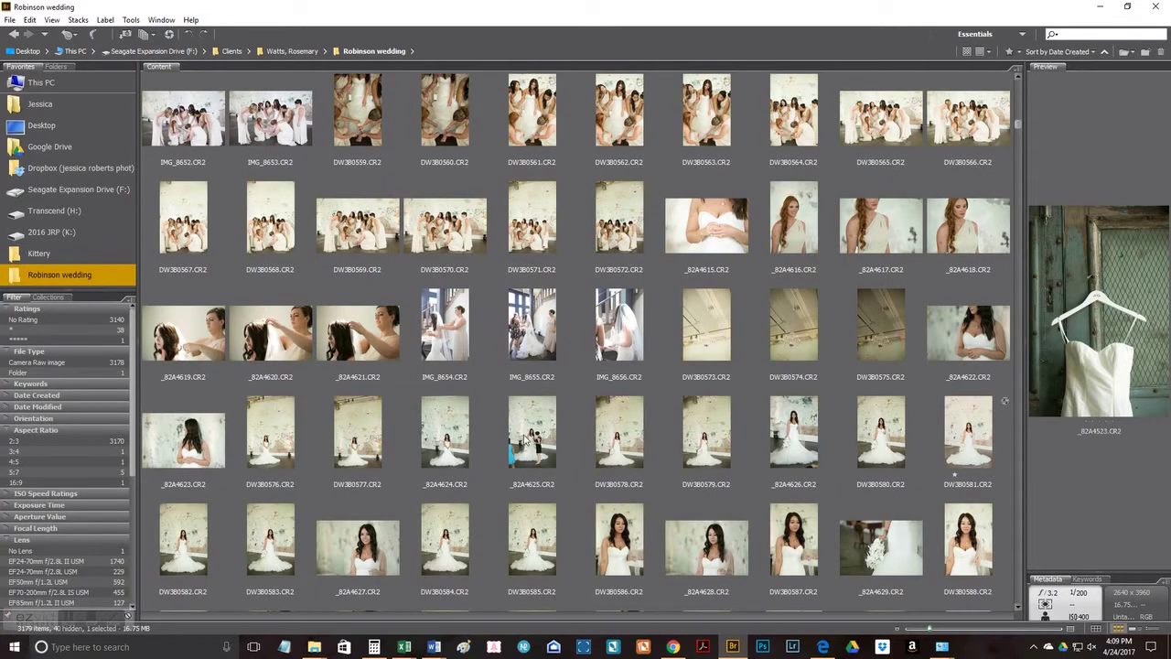
left_click(616, 336, "shift")
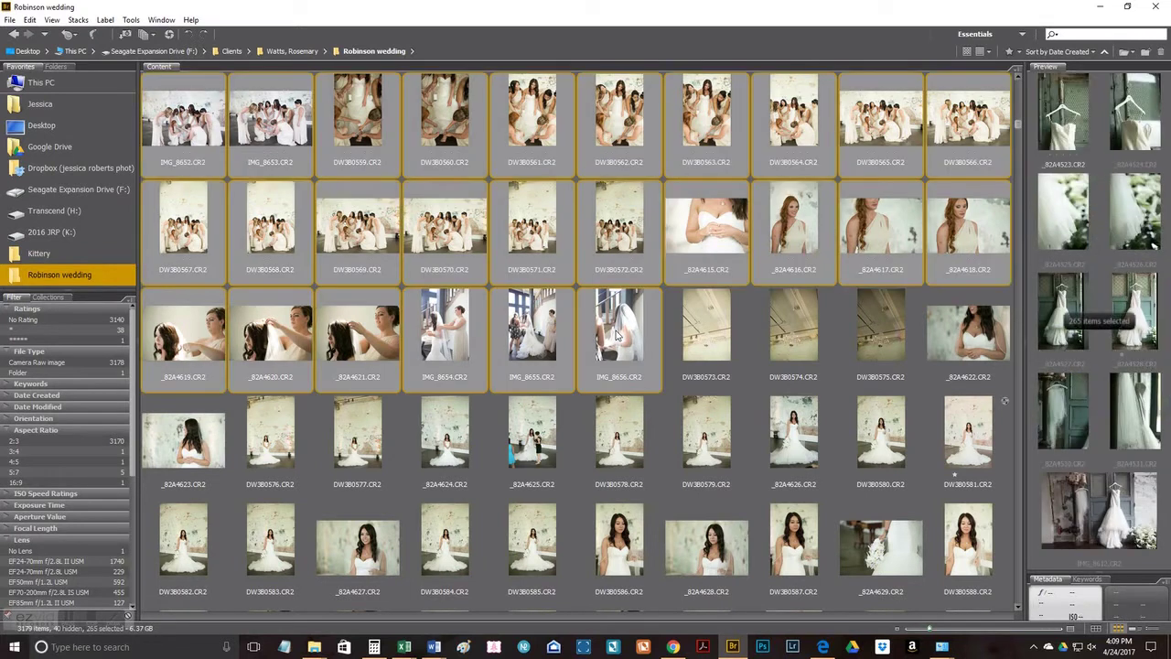
left_click_drag(1035, 322, 629, 331)
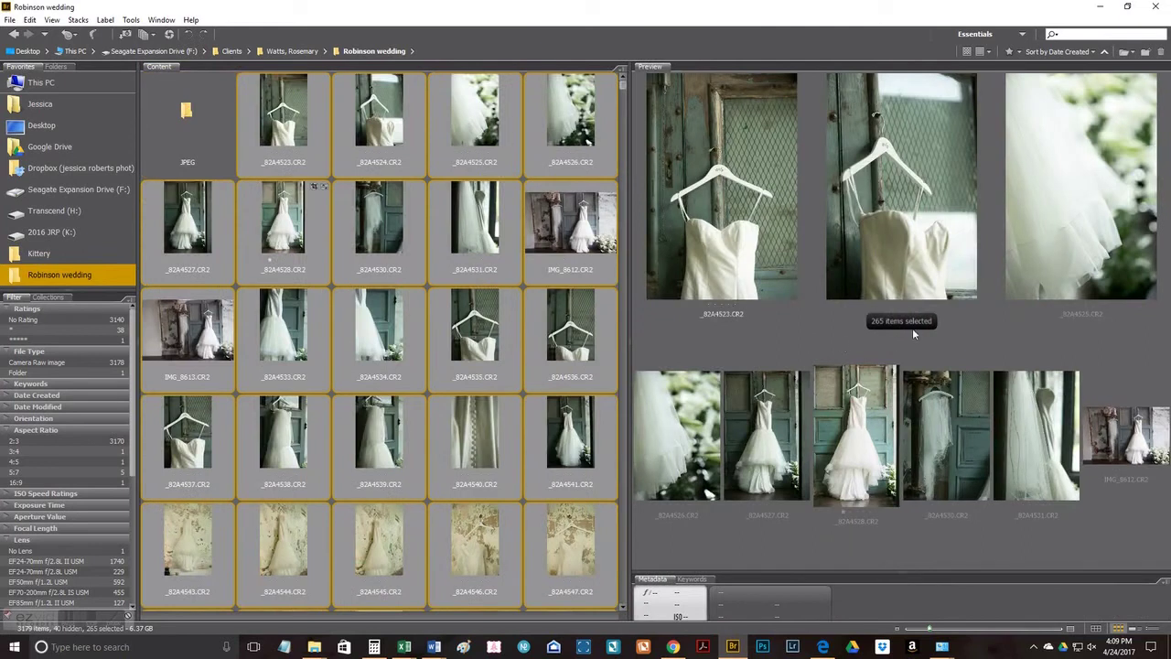
right_click(587, 318)
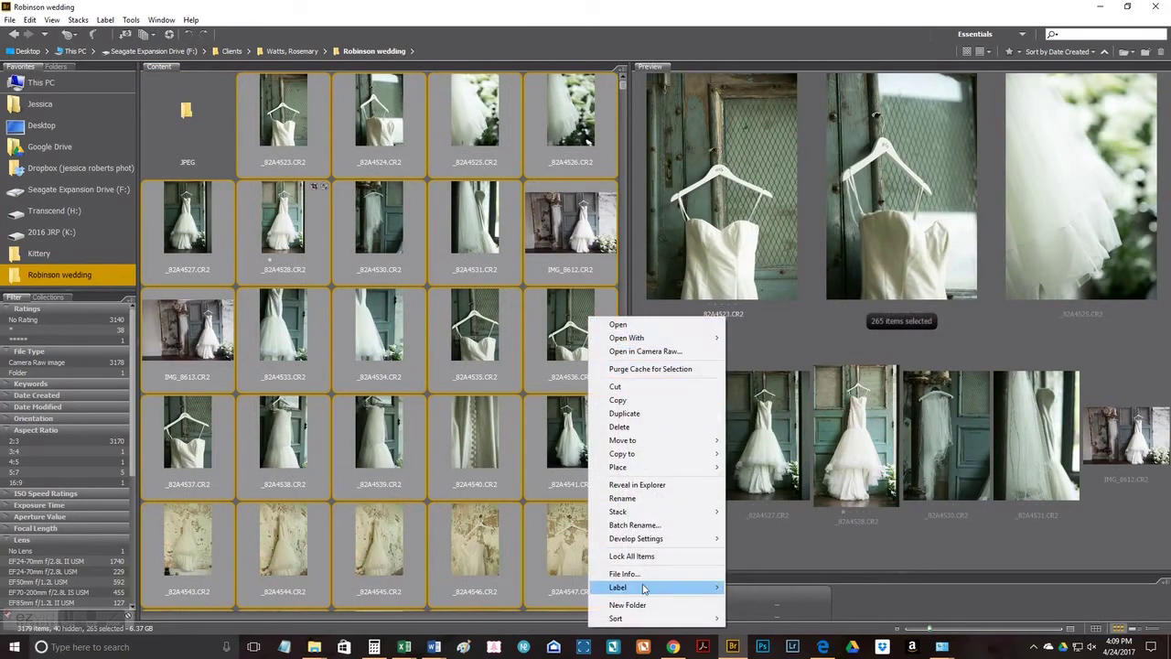
mouse_move(643, 588)
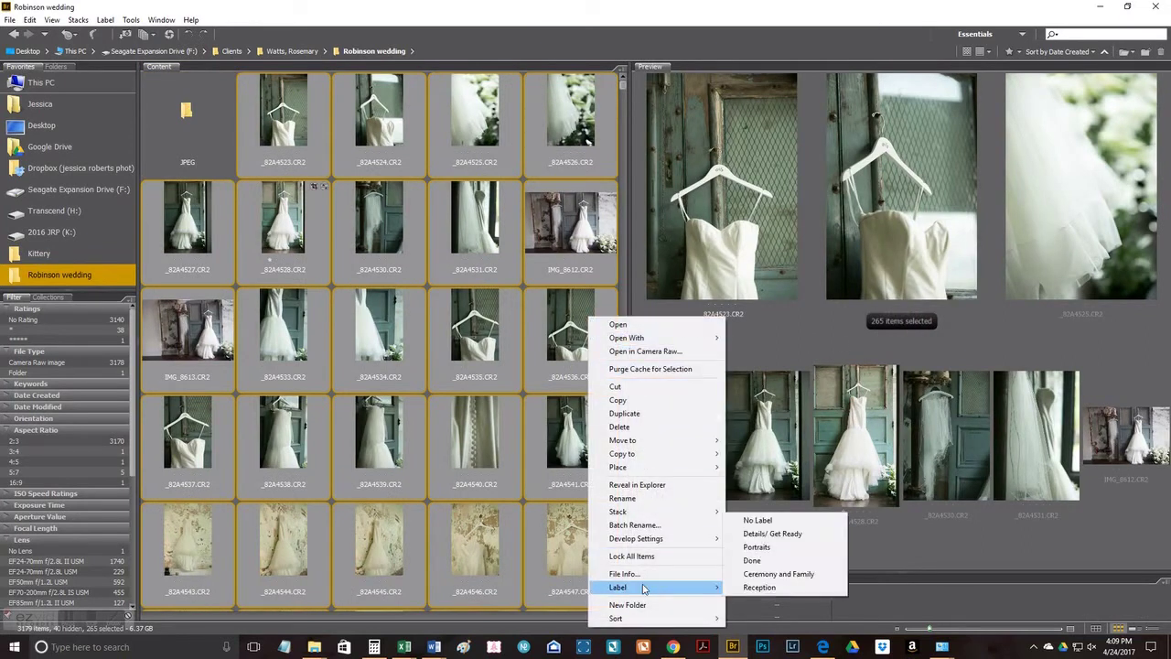
left_click(772, 534)
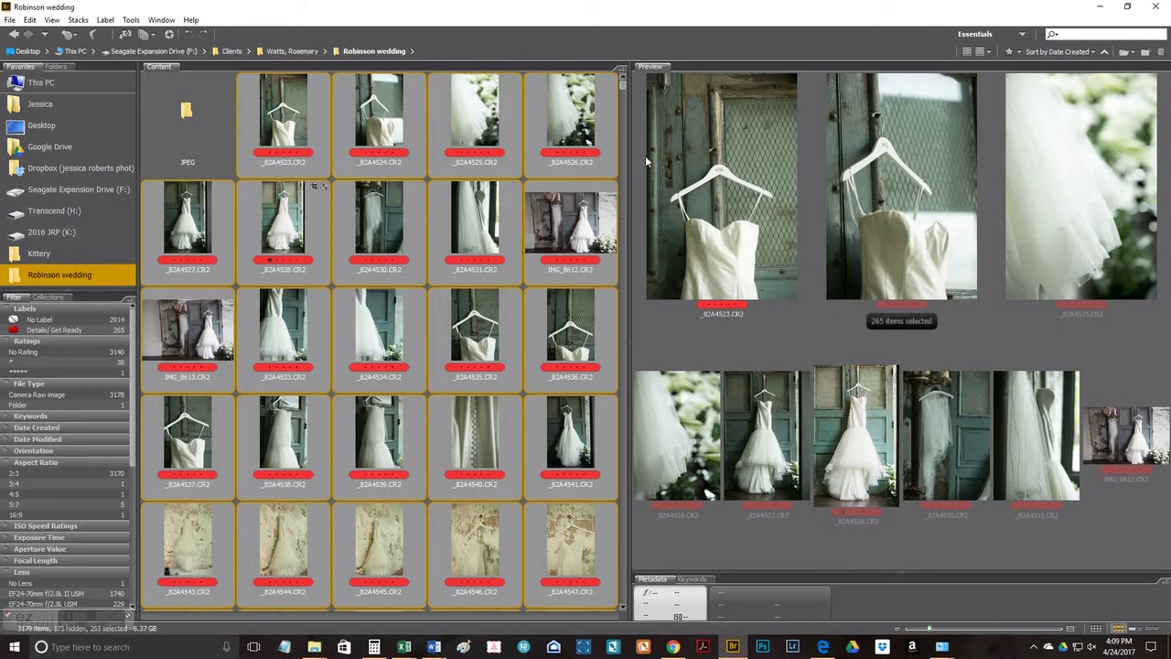
Filter the folder to unlabeled images and label DW3B0573.CR2 through DW3B0697.CR2 as Portraits.
left_click(90, 321)
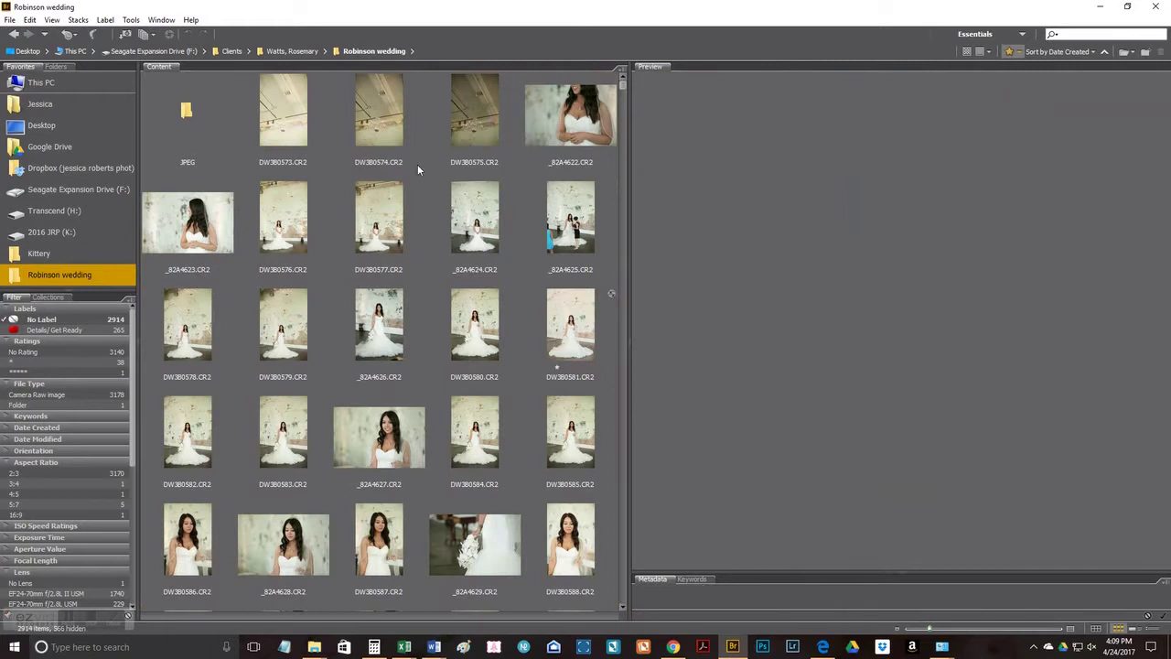
left_click(281, 129)
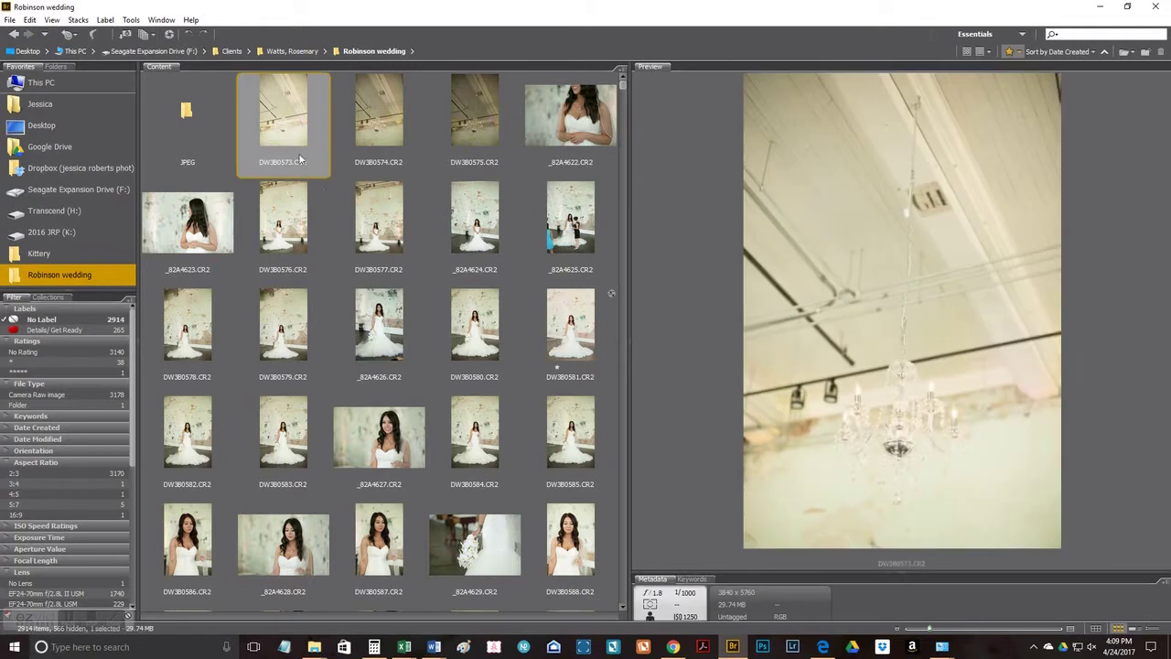
scroll(403, 299, "down", 7)
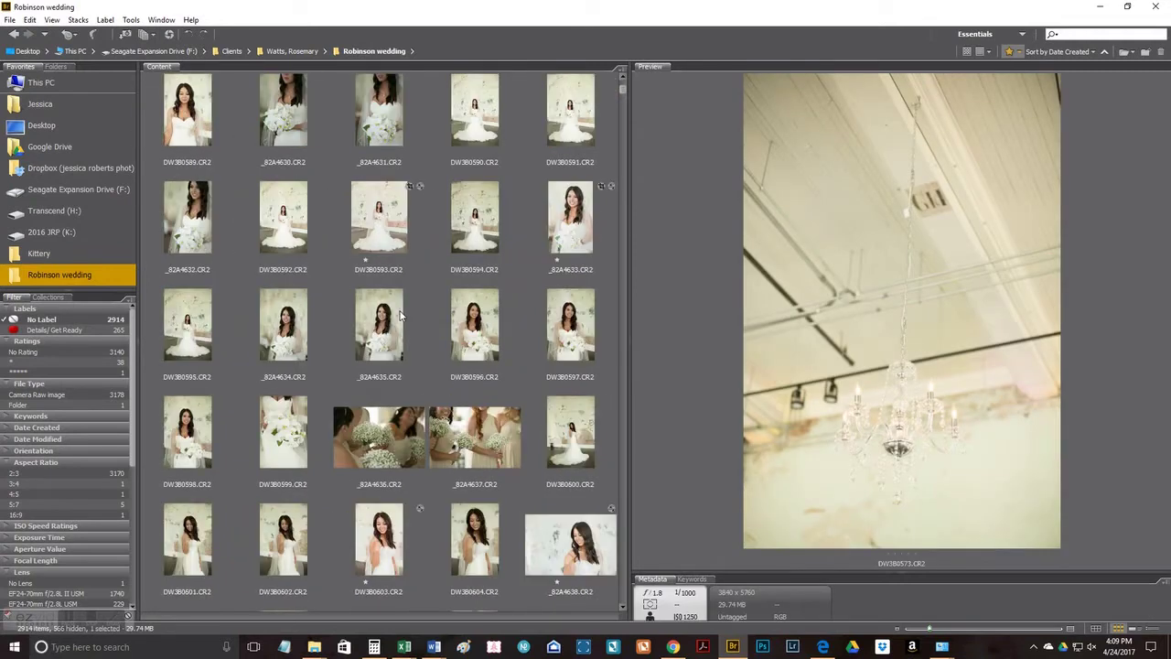
scroll(400, 315, "down", 9)
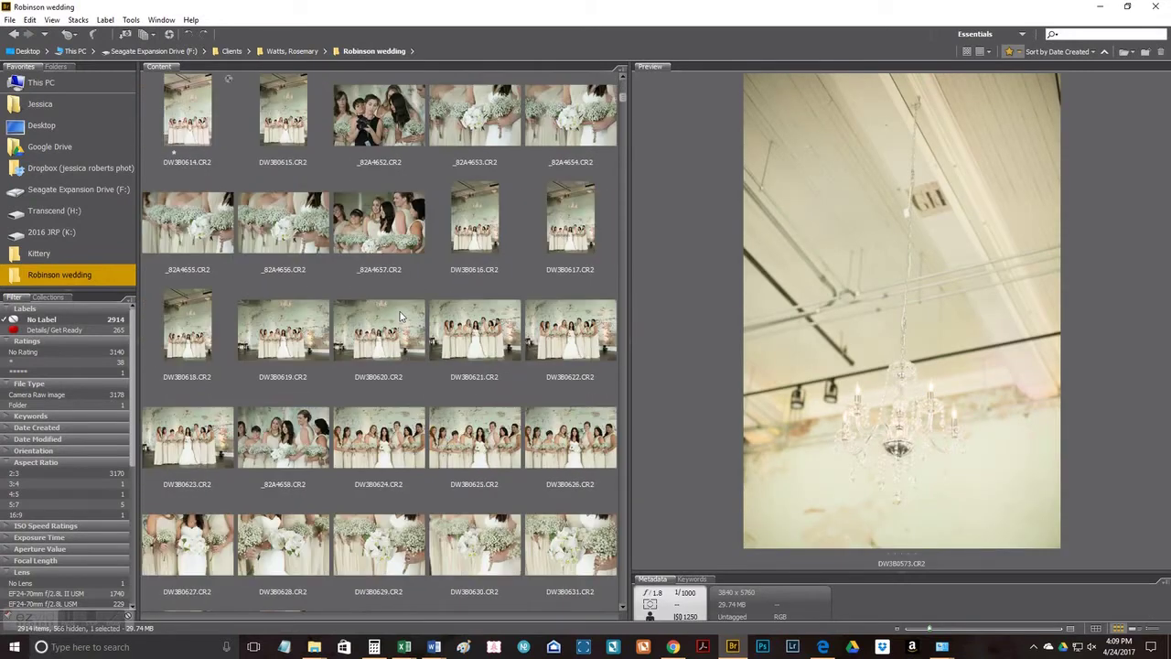
scroll(400, 315, "down", 14)
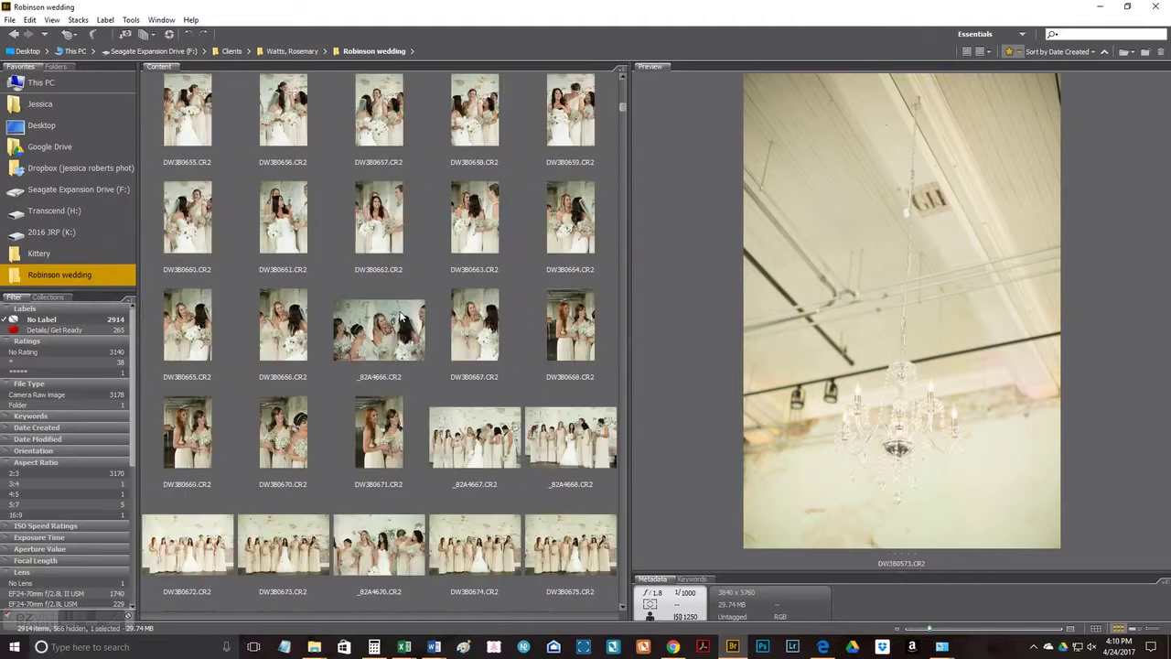
scroll(400, 316, "down", 5)
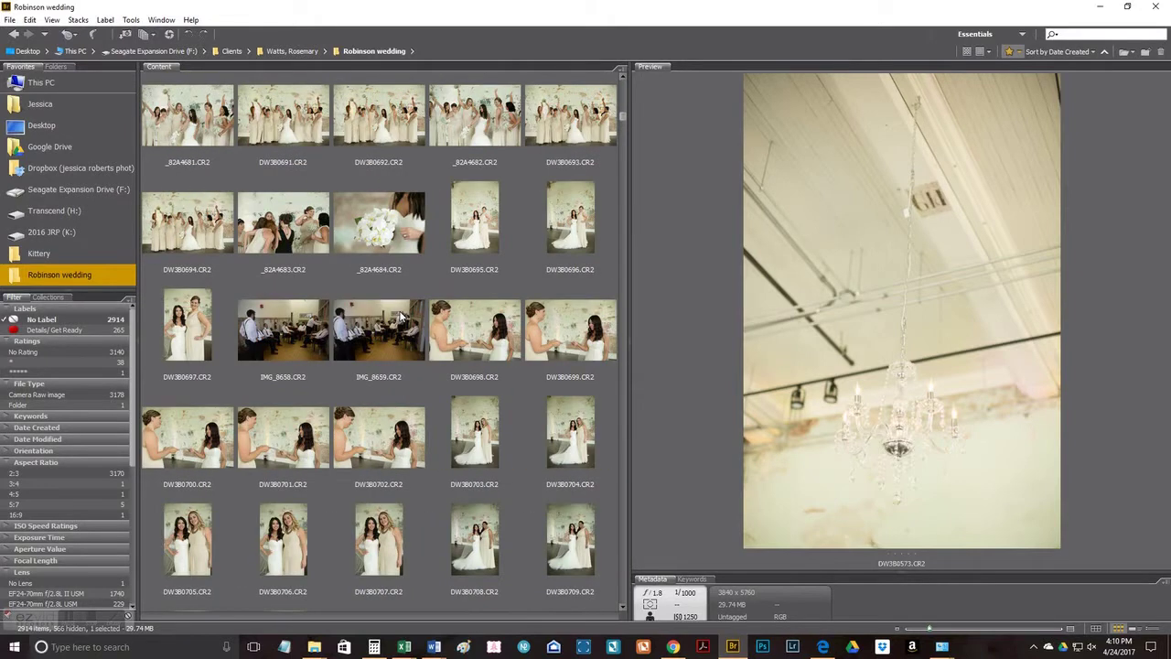
left_click(183, 334, "shift")
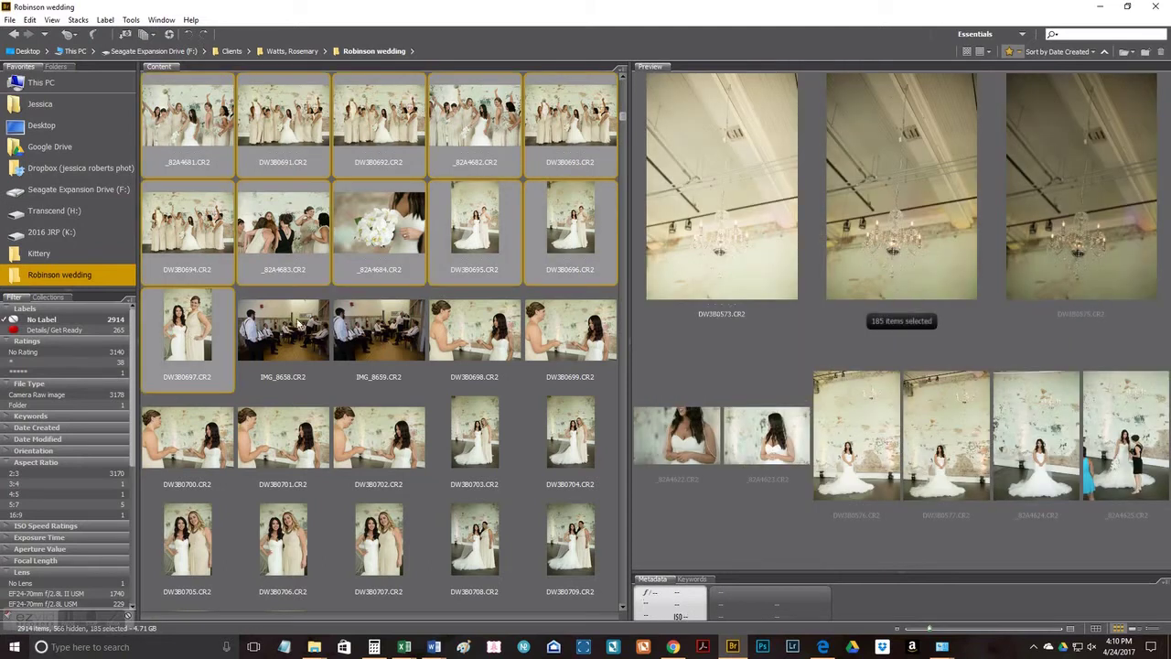
right_click(187, 326)
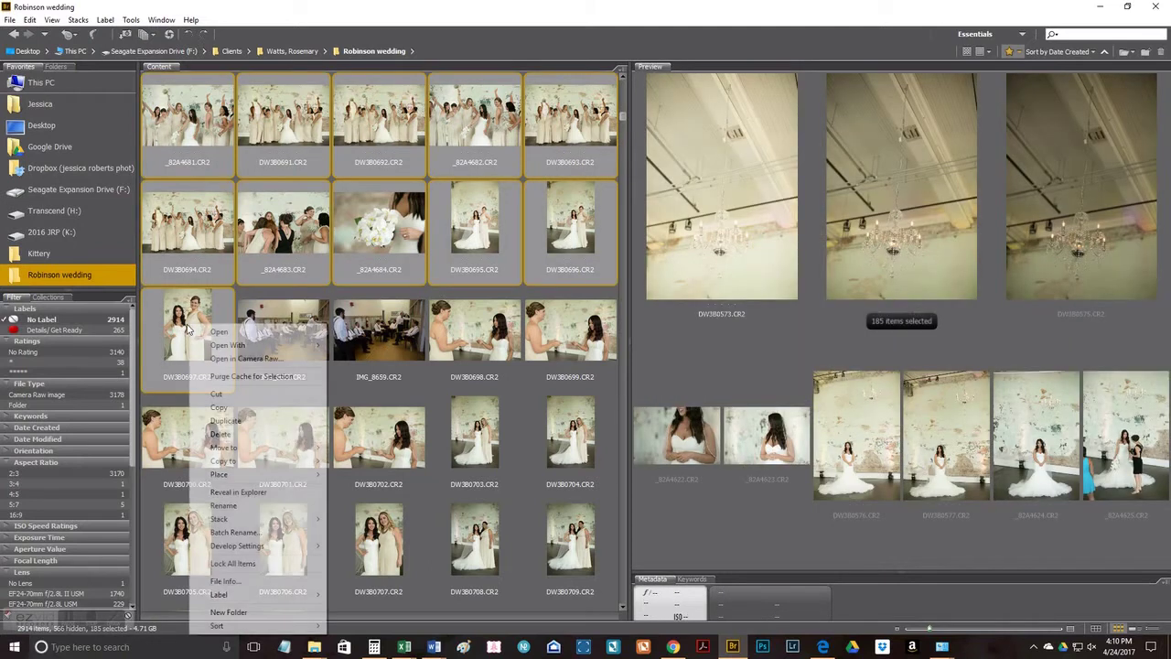
mouse_move(291, 595)
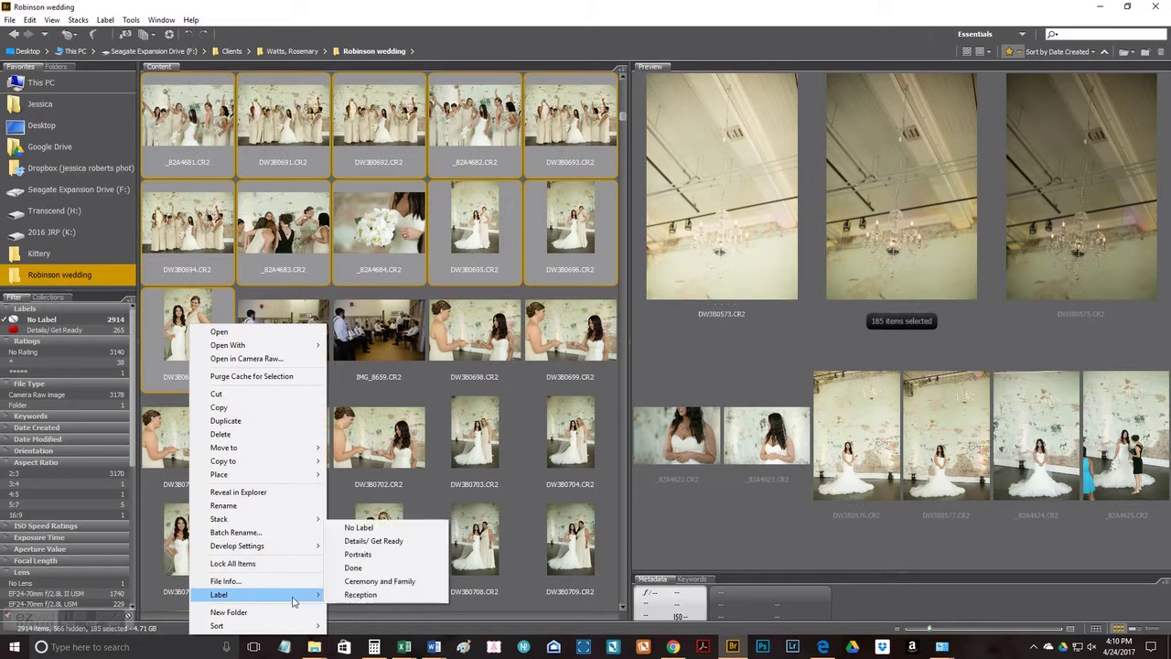
left_click(351, 554)
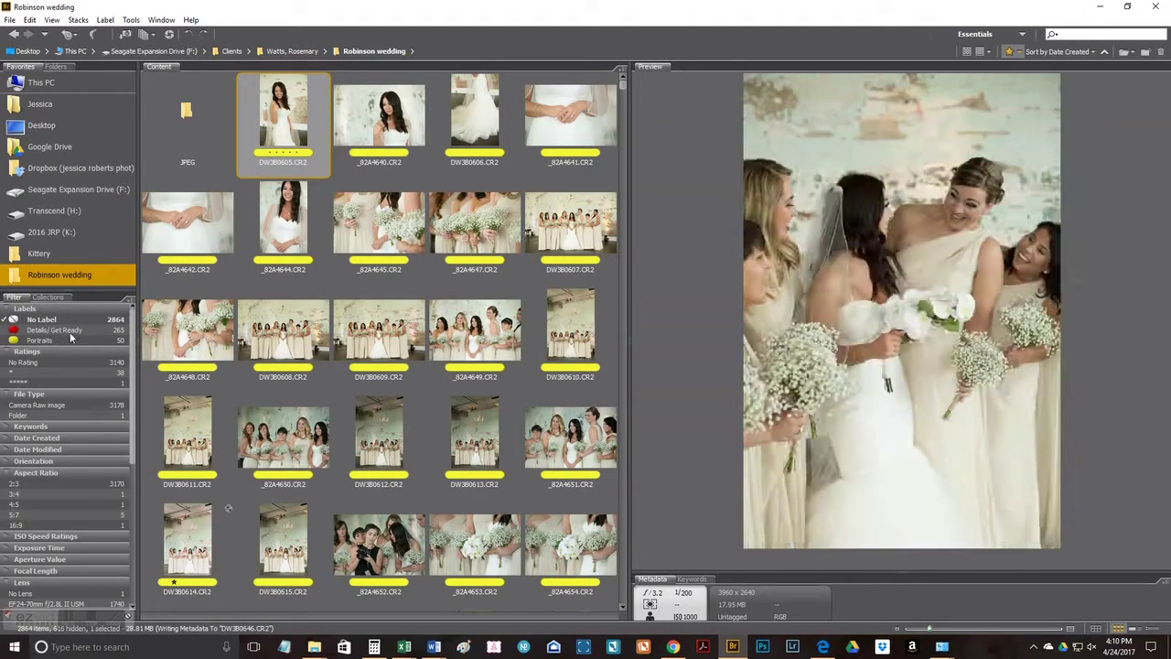
Filter the folder to view only the images labeled Portraits, and clear the label filter.
left_click(73, 340)
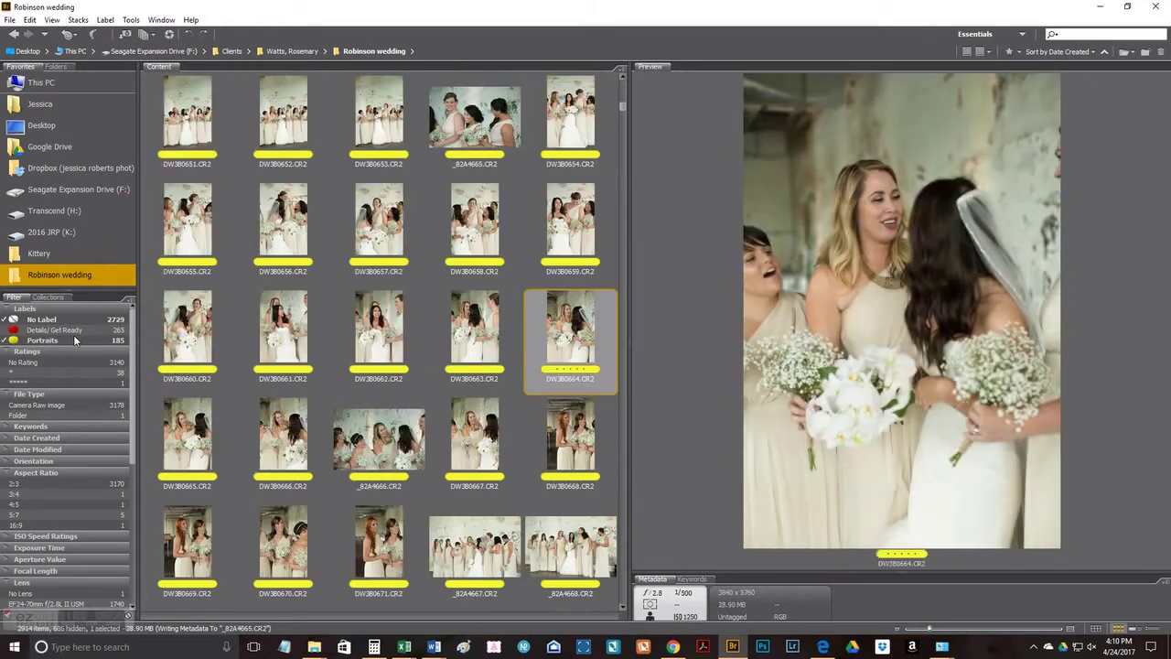
left_click(70, 320)
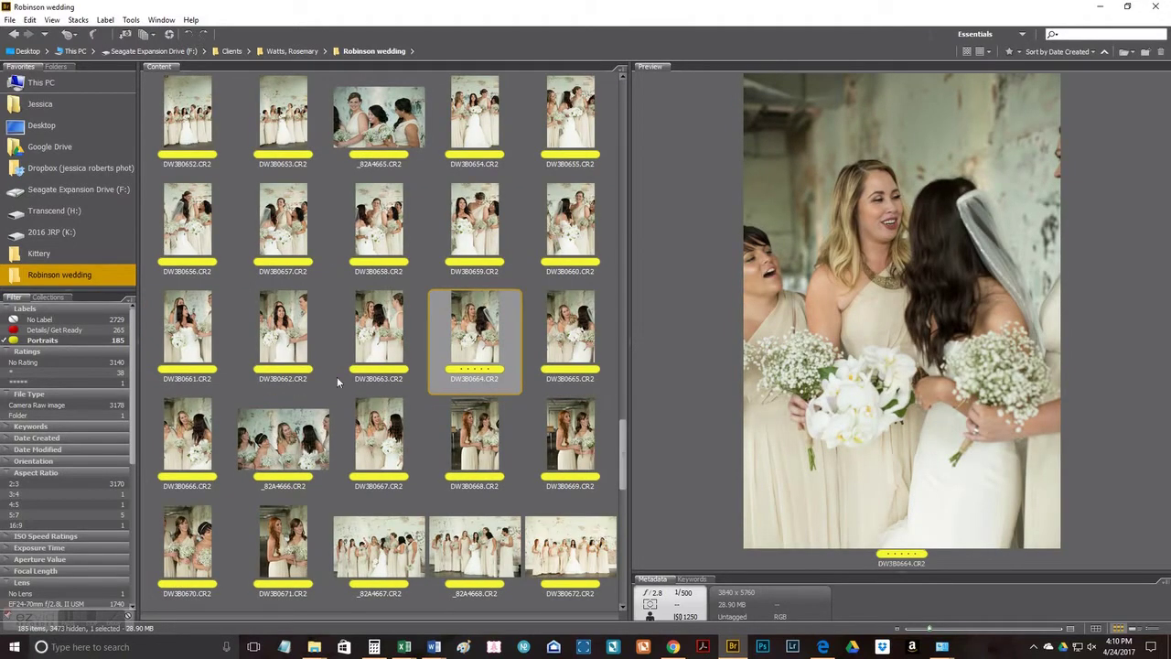
left_click(47, 340)
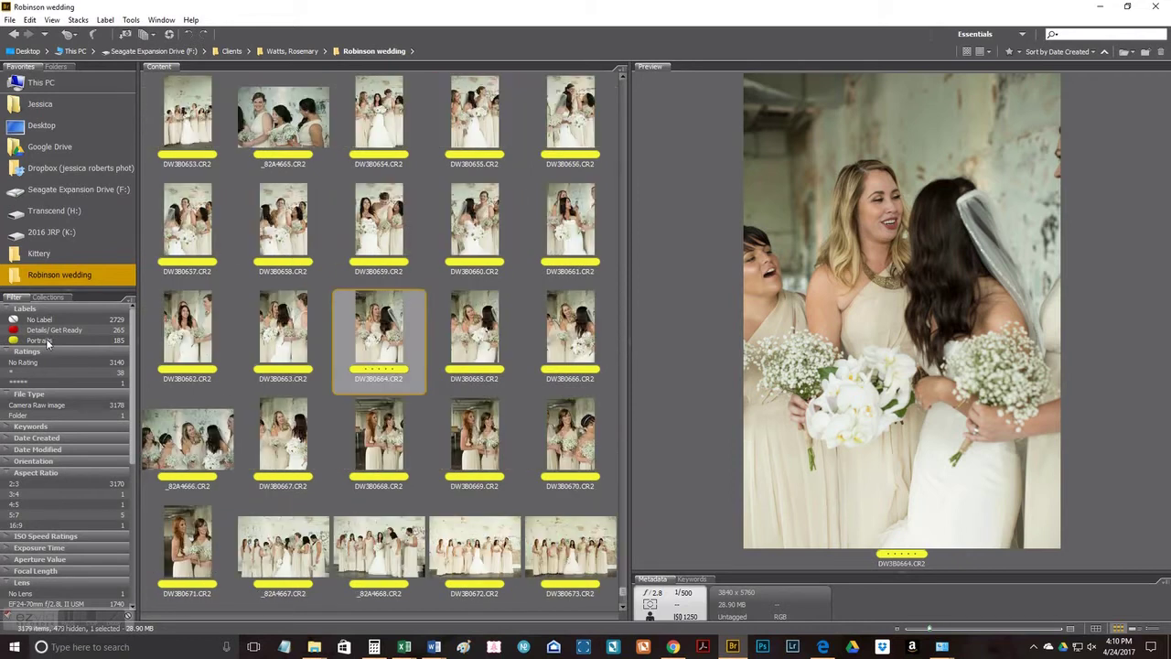
Show the No Label, Details/ Get Ready and Portraits groups together, and reset the filter to unlabeled images only.
left_click(56, 321)
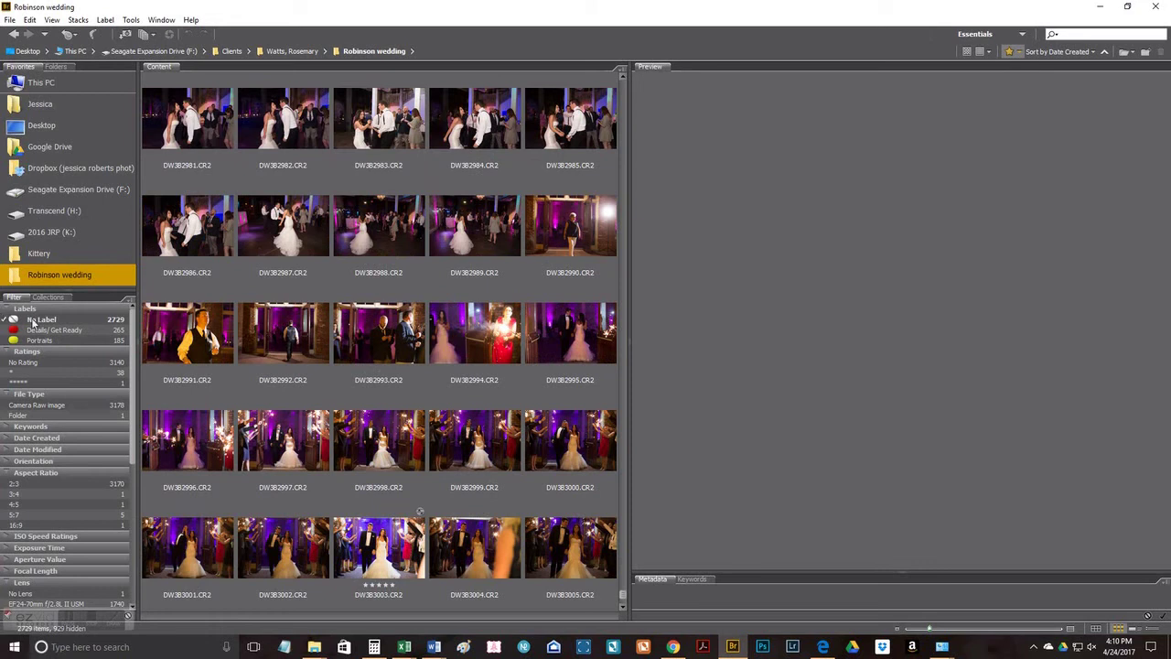
left_click(34, 321)
left_click(37, 338)
left_click(37, 330)
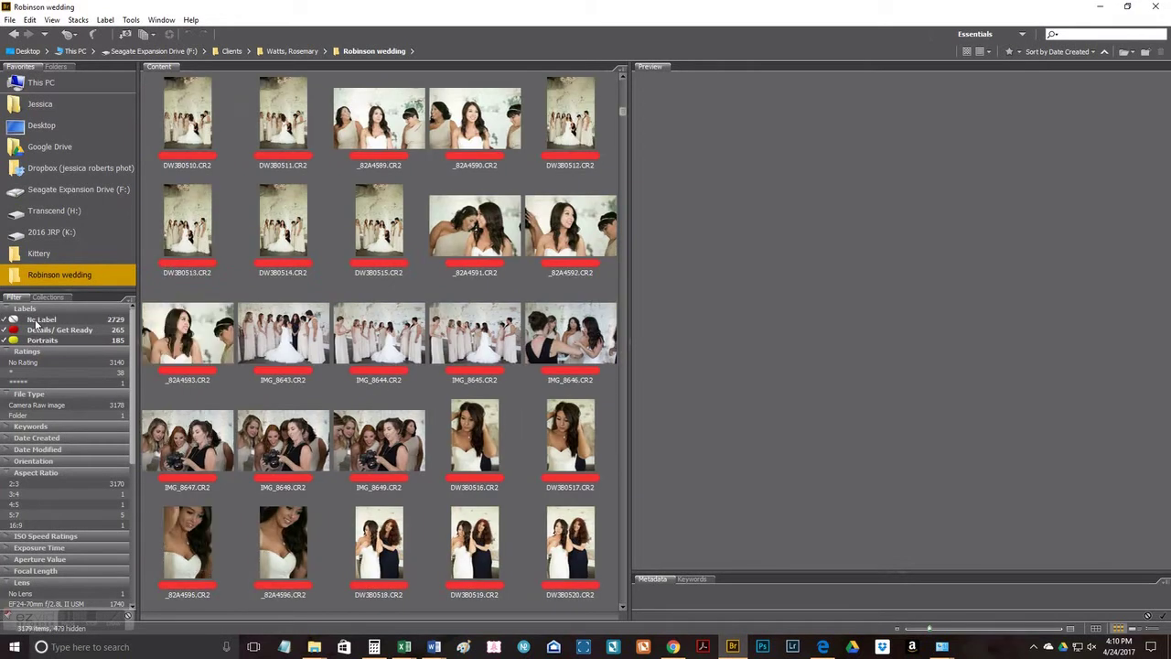
left_click(40, 337)
left_click(38, 331)
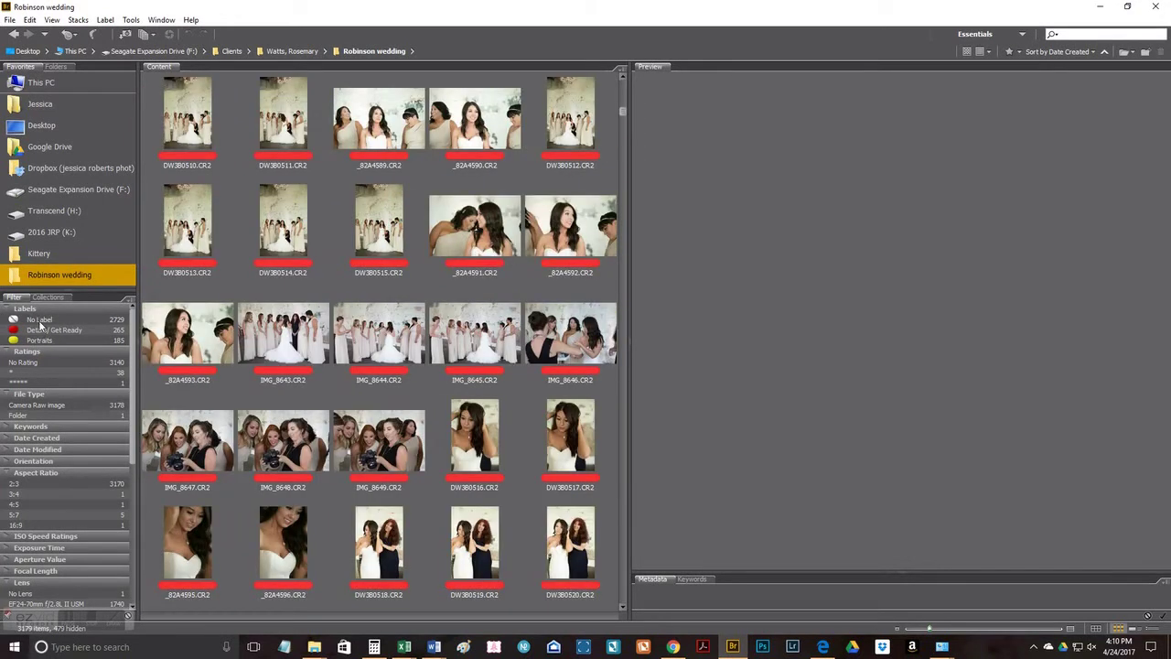
left_click(41, 320)
Label the bride and bridesmaid images from DW3B0698.CR2 through DW3B0713.CR2 as Portraits, leaving out the groomsmen shots between them.
scroll(624, 119, "up", 5)
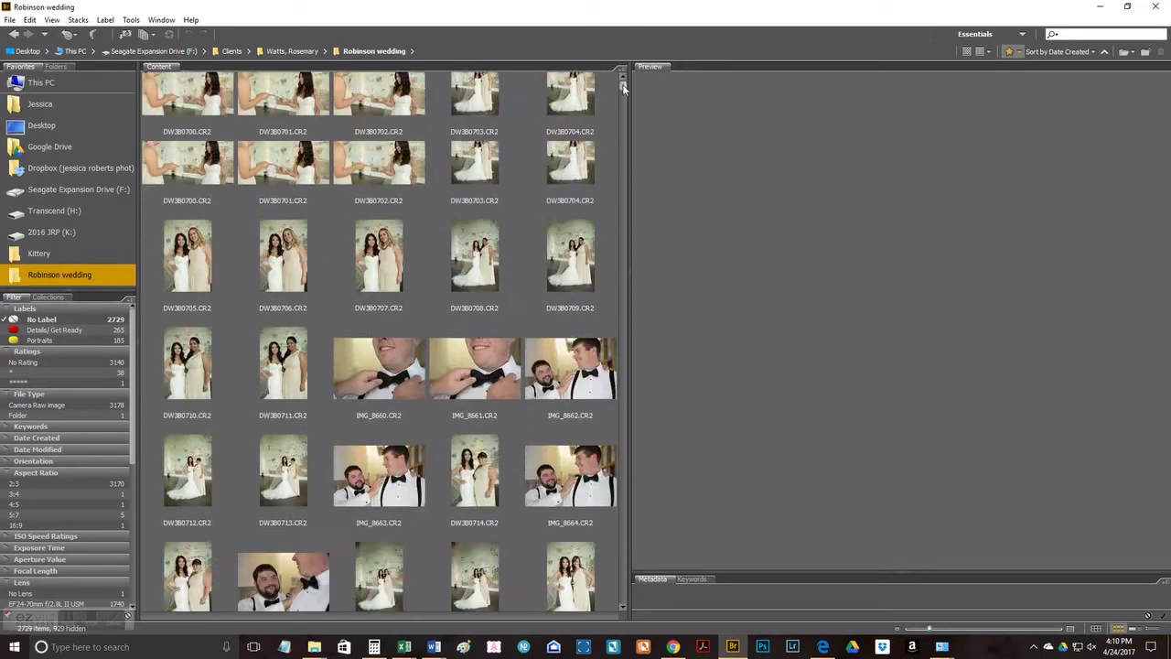
left_click(259, 117)
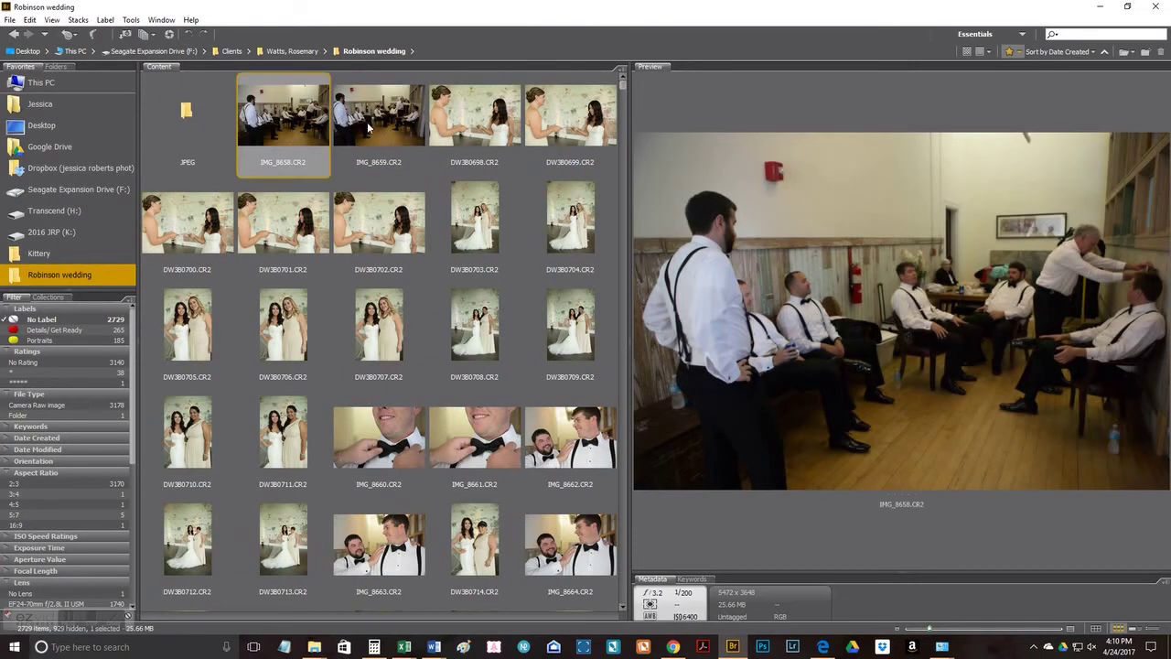
left_click(478, 128)
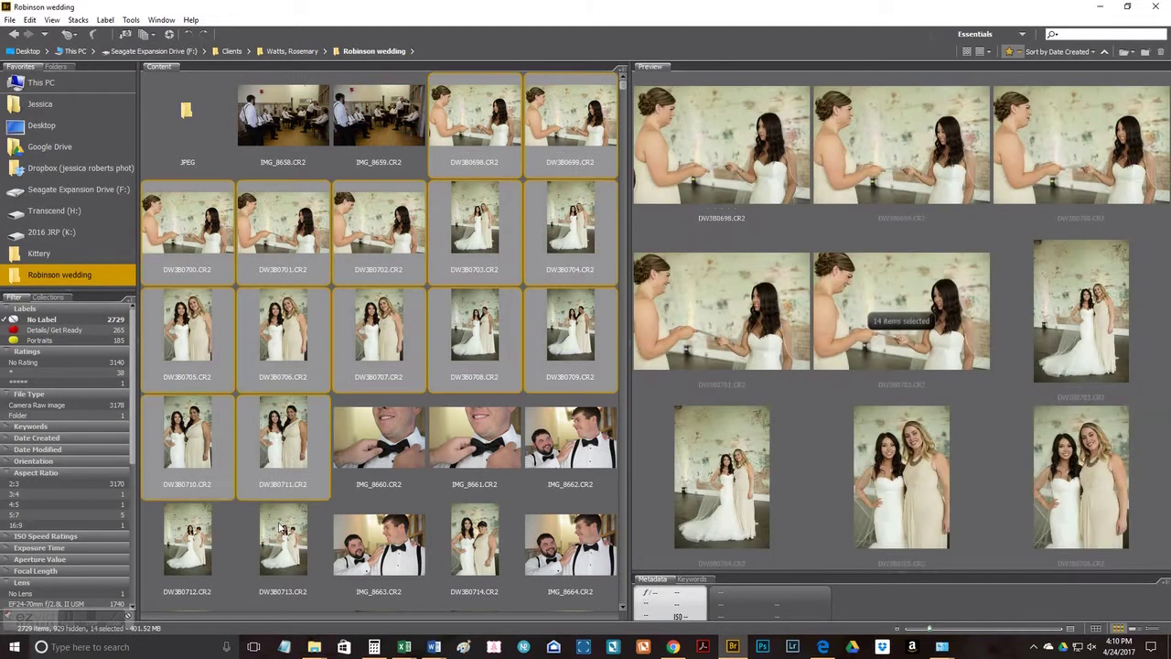
left_click(282, 531, "shift")
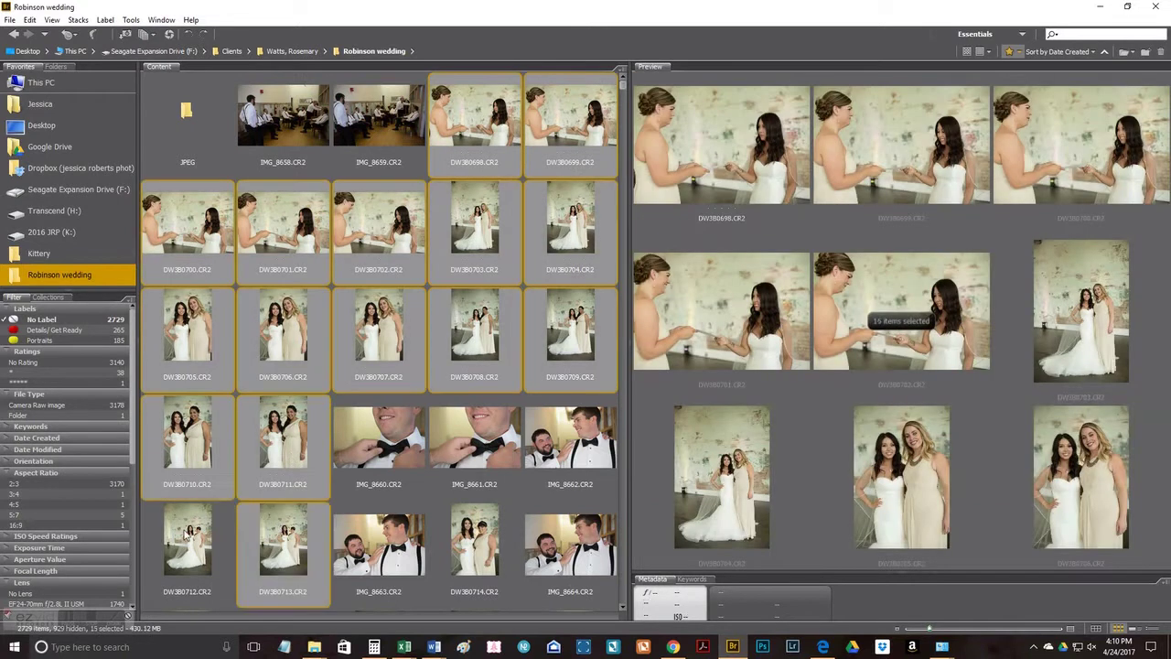
right_click(289, 541)
mouse_move(403, 499)
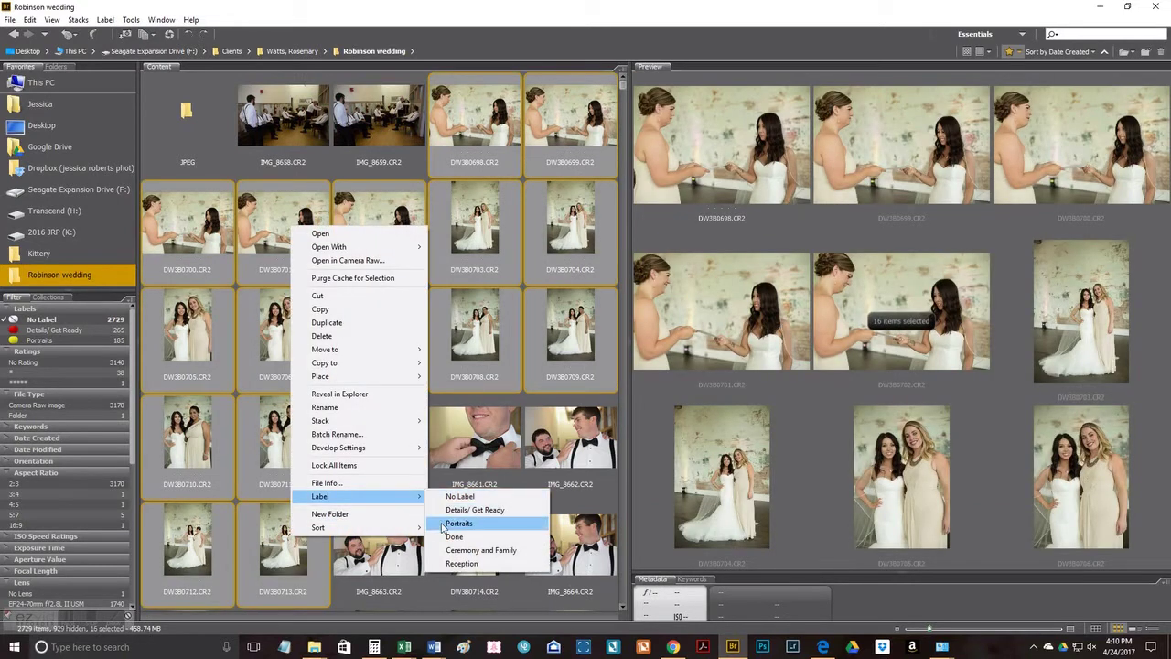
left_click(444, 524)
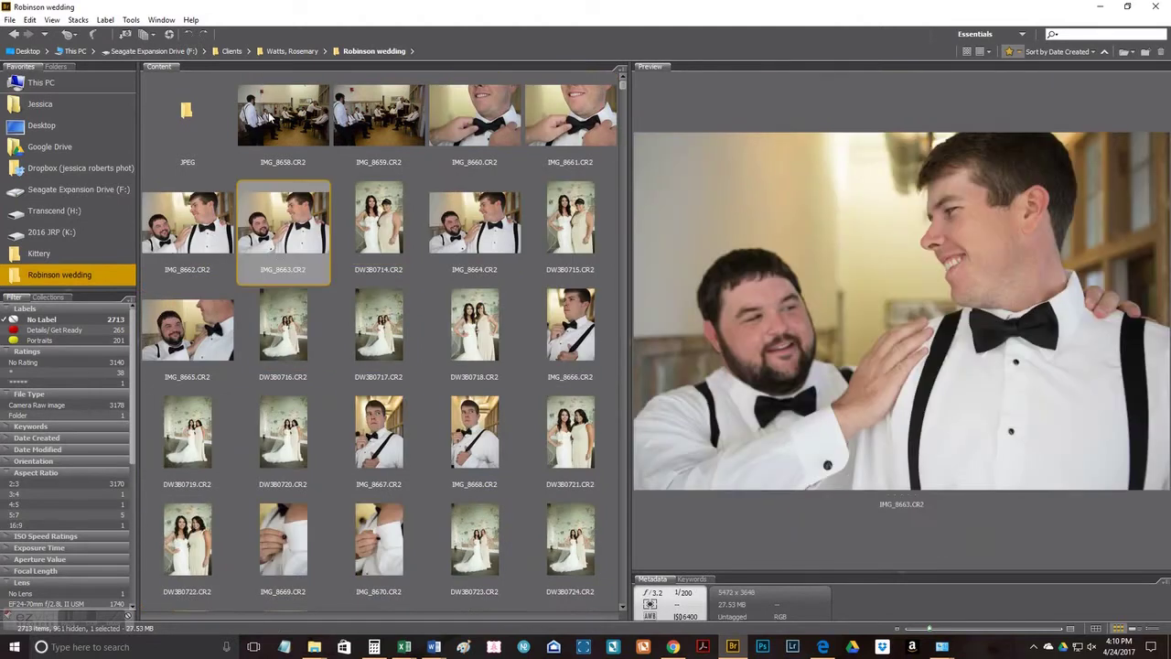
Label the groom and groomsmen images from IMG_8658.CR2 through IMG_8670.CR2 as Details/ Get Ready, leaving out the bridal portraits between them.
left_click(270, 117)
left_click(293, 239, "shift")
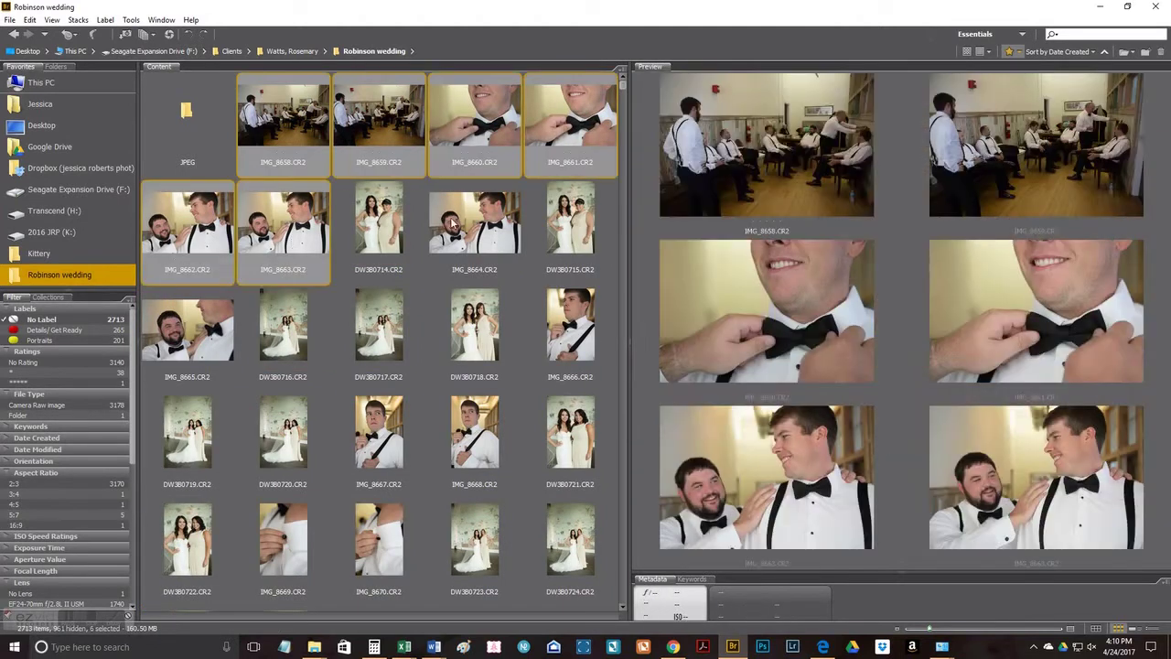
left_click(451, 222, "ctrl")
left_click(571, 324, "ctrl")
left_click(474, 435, "ctrl")
left_click(378, 435, "ctrl")
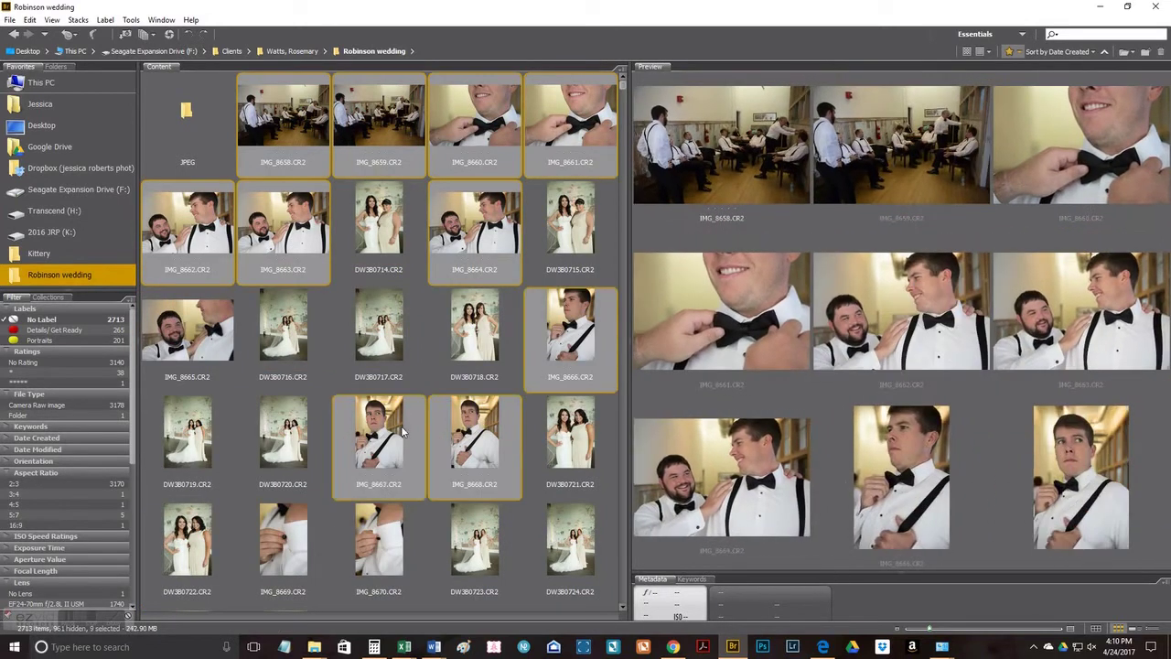
left_click(365, 545, "ctrl")
left_click(302, 541, "ctrl")
left_click(201, 330, "ctrl")
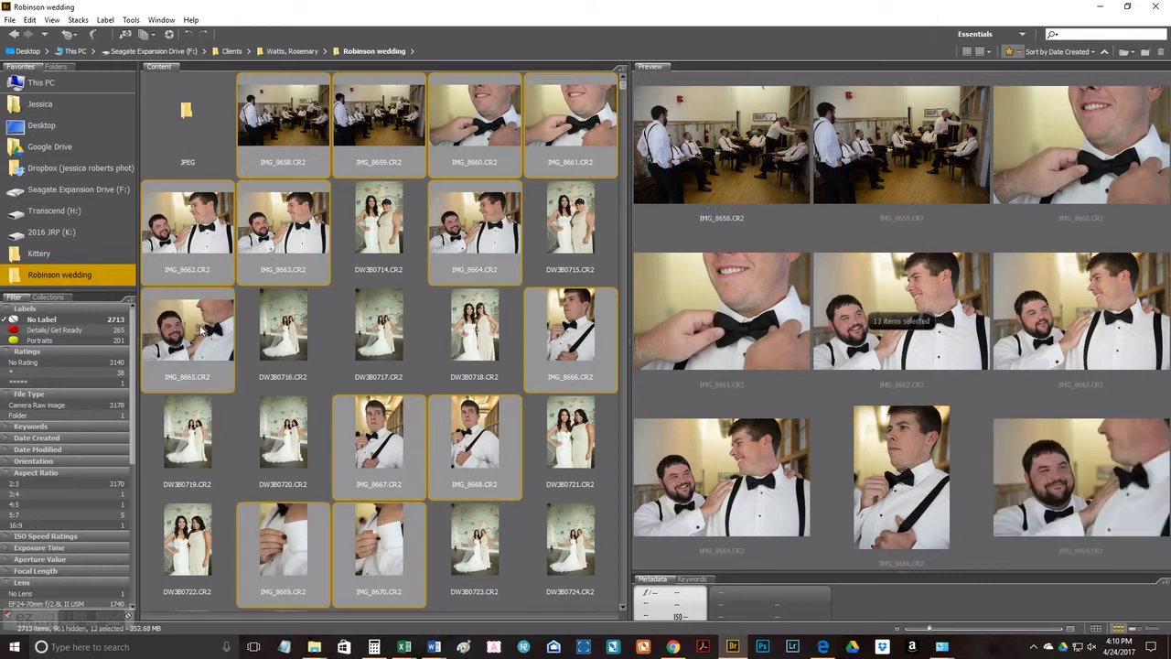
right_click(201, 330)
mouse_move(257, 287)
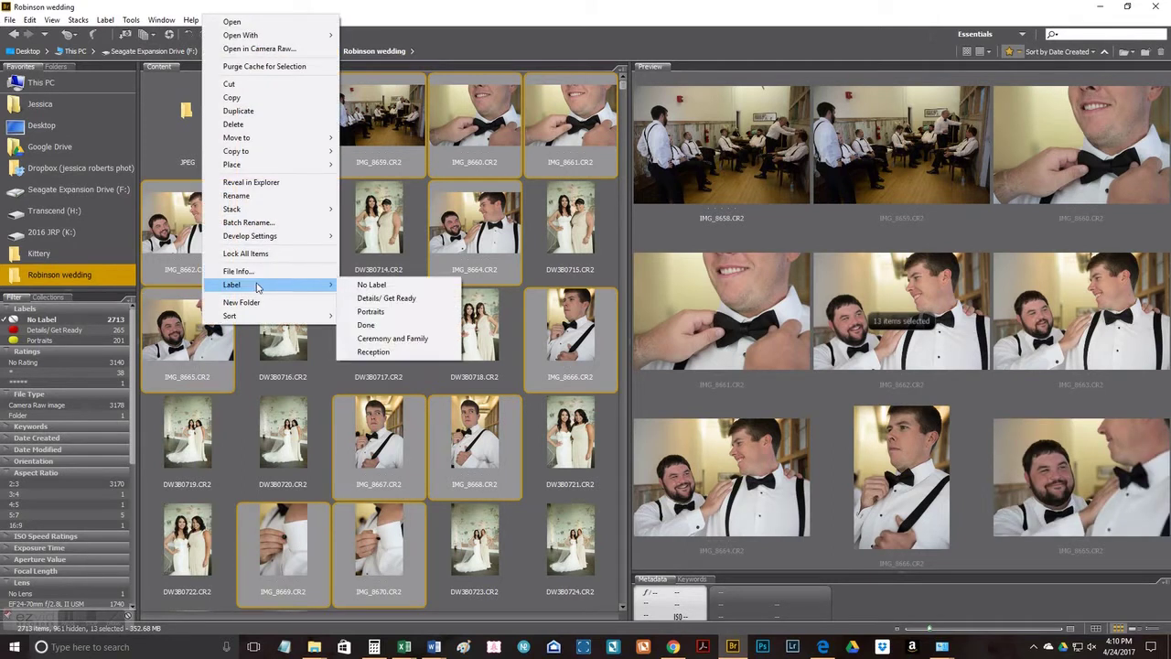
left_click(386, 298)
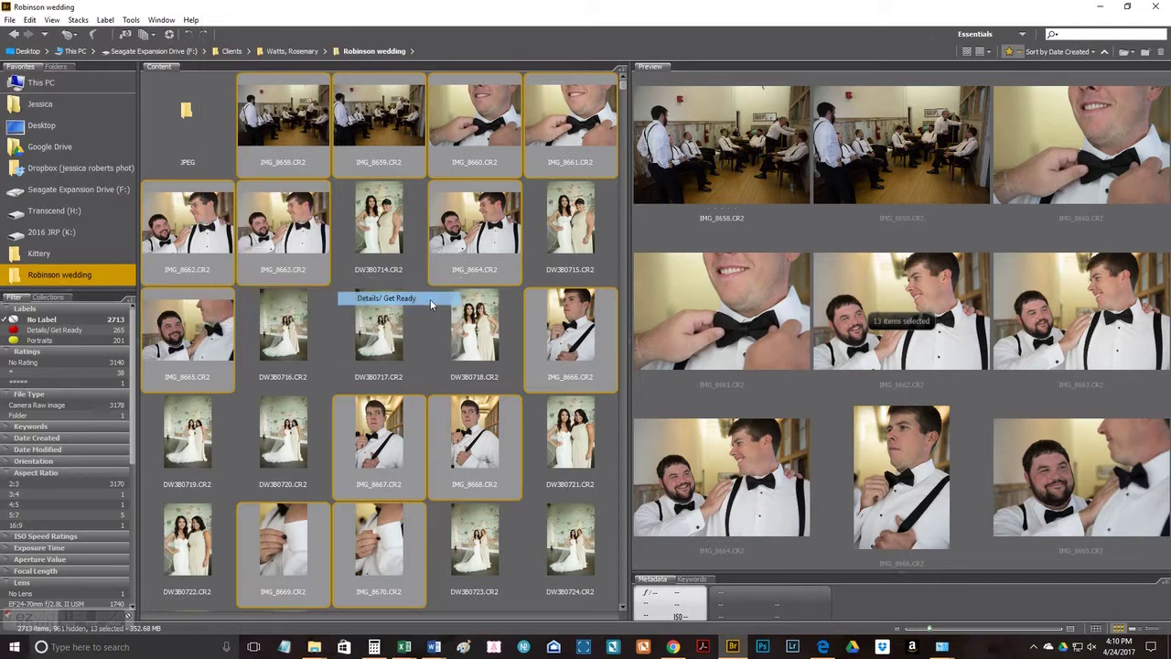
Label the bride and bridesmaid images DW3B0714.CR2 through DW3B0726.CR2 as Portraits.
left_click(379, 118)
left_click(303, 121)
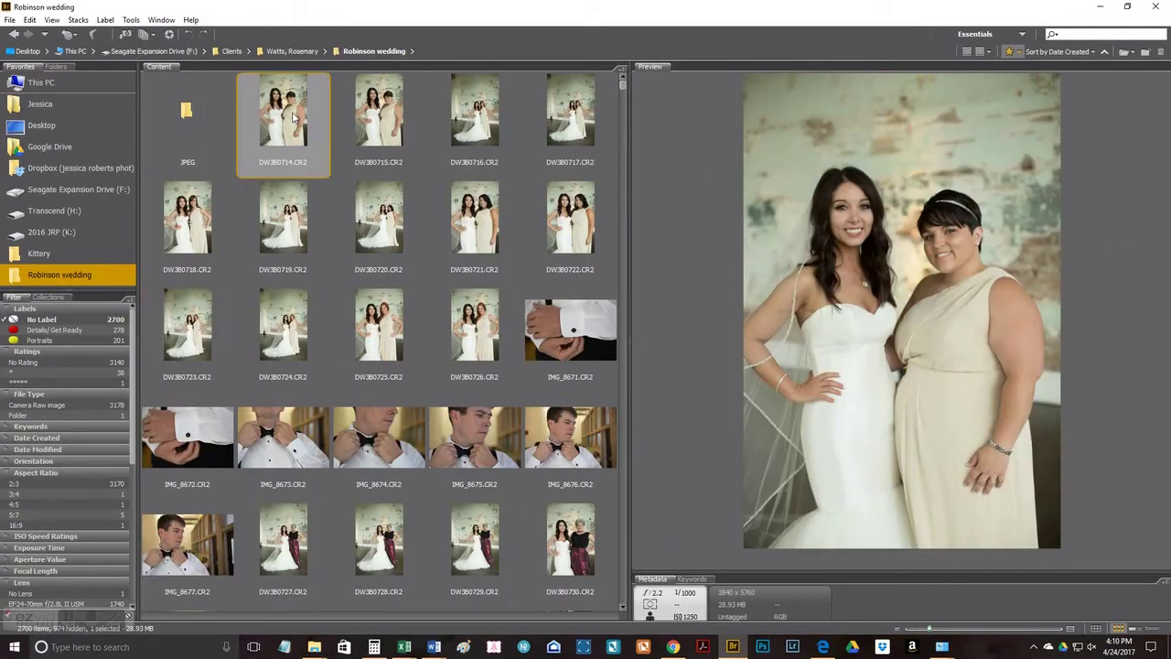
left_click(490, 338, "shift")
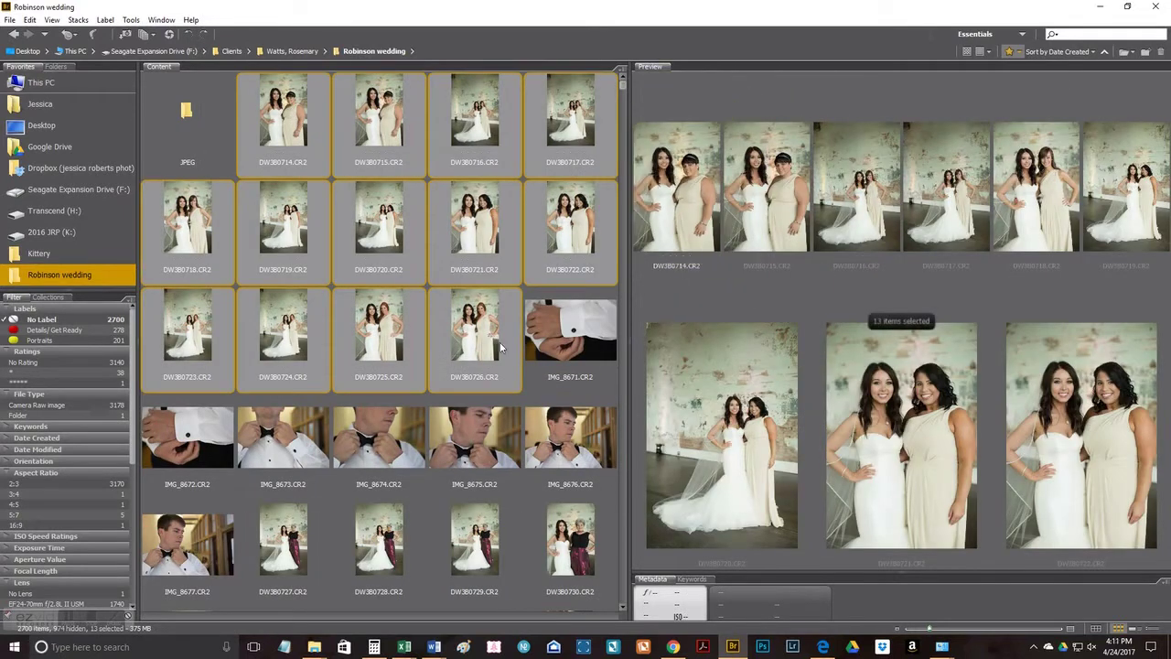
right_click(496, 340)
mouse_move(585, 293)
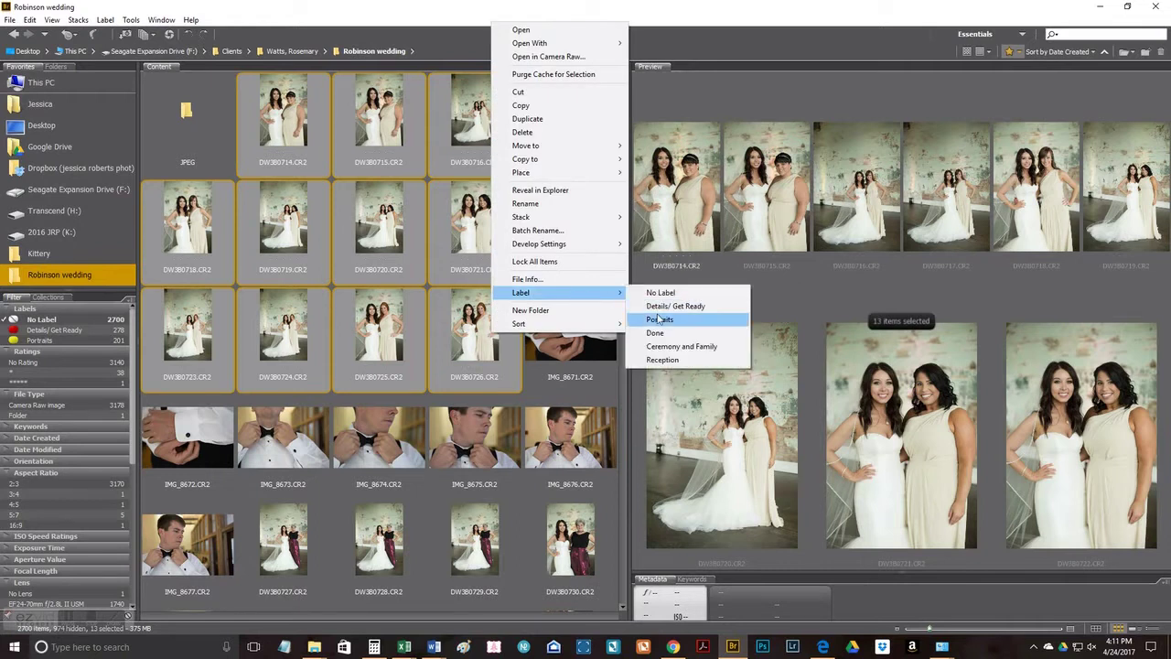
left_click(659, 318)
Label the groom images from IMG_8671.CR2 through IMG_8684.CR2 as Details/ Get Ready, leaving out the bridal portraits between them.
left_click(285, 119)
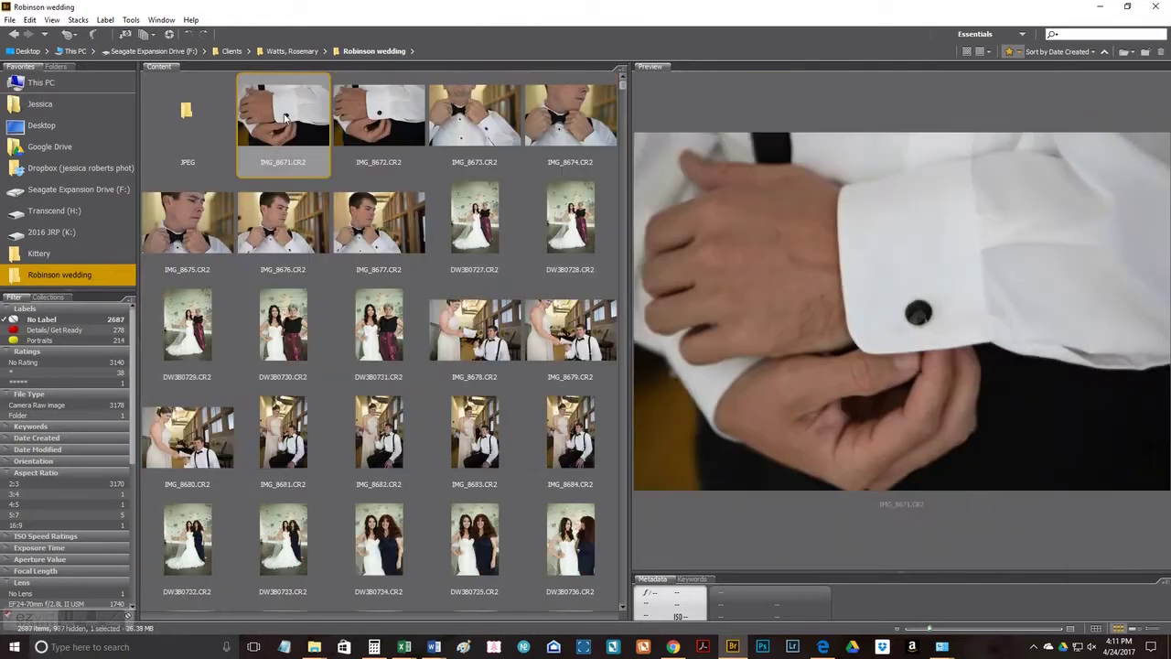
left_click(371, 219, "shift")
left_click(467, 327, "ctrl")
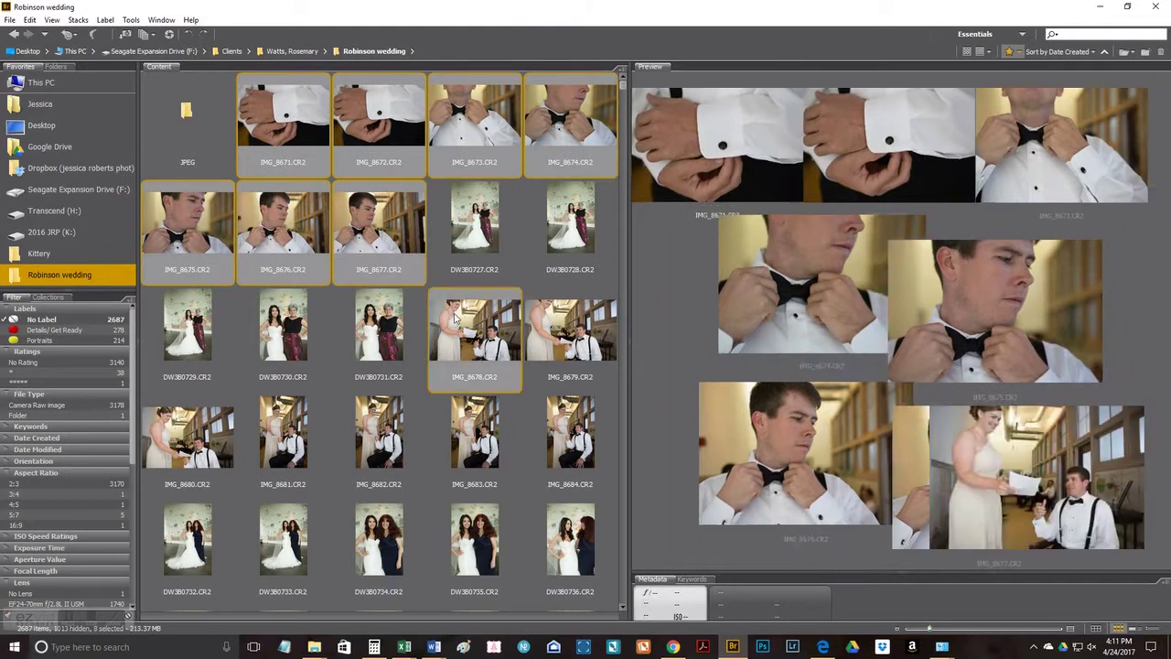
left_click(566, 343, "ctrl")
left_click(549, 441, "ctrl")
left_click(453, 445, "ctrl")
left_click(402, 441, "ctrl")
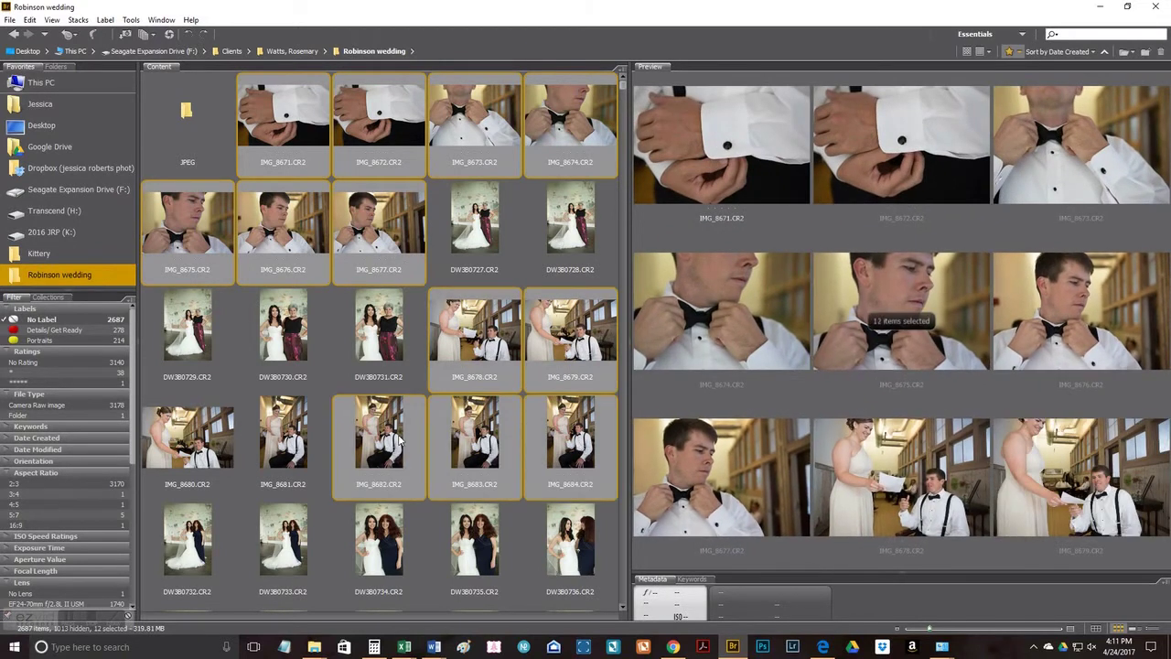
left_click(263, 444, "ctrl")
left_click(177, 439, "ctrl")
right_click(178, 439)
mouse_move(316, 391)
left_click(367, 404)
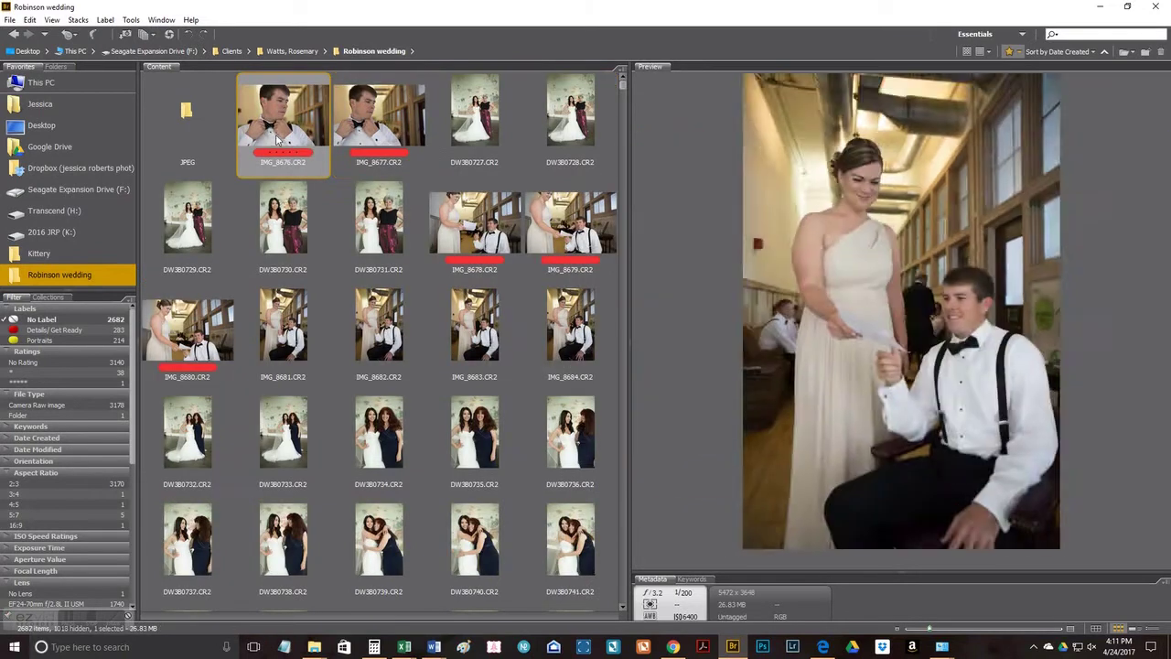
Label the bride's family images from DW3B0727.CR2 through DW3B0755.CR2 as Portraits, leaving out IMG_8685.CR2 and IMG_8686.CR2 between them.
left_click(286, 119)
scroll(322, 329, "down", 1)
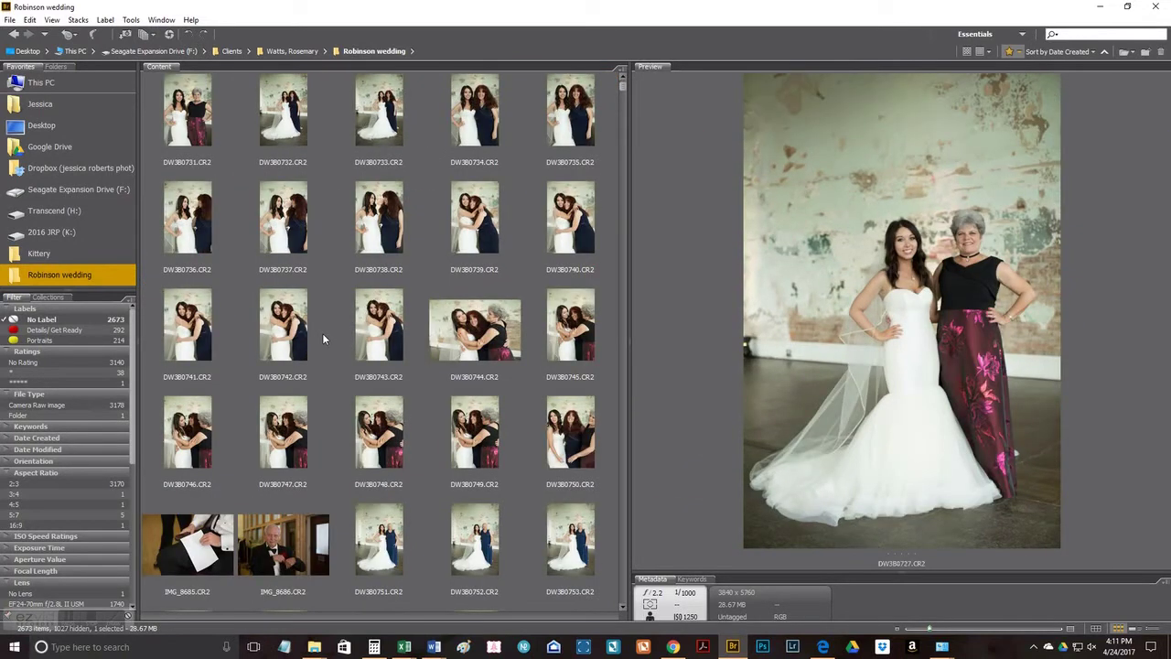
scroll(322, 333, "down", 1)
left_click(571, 339, "shift")
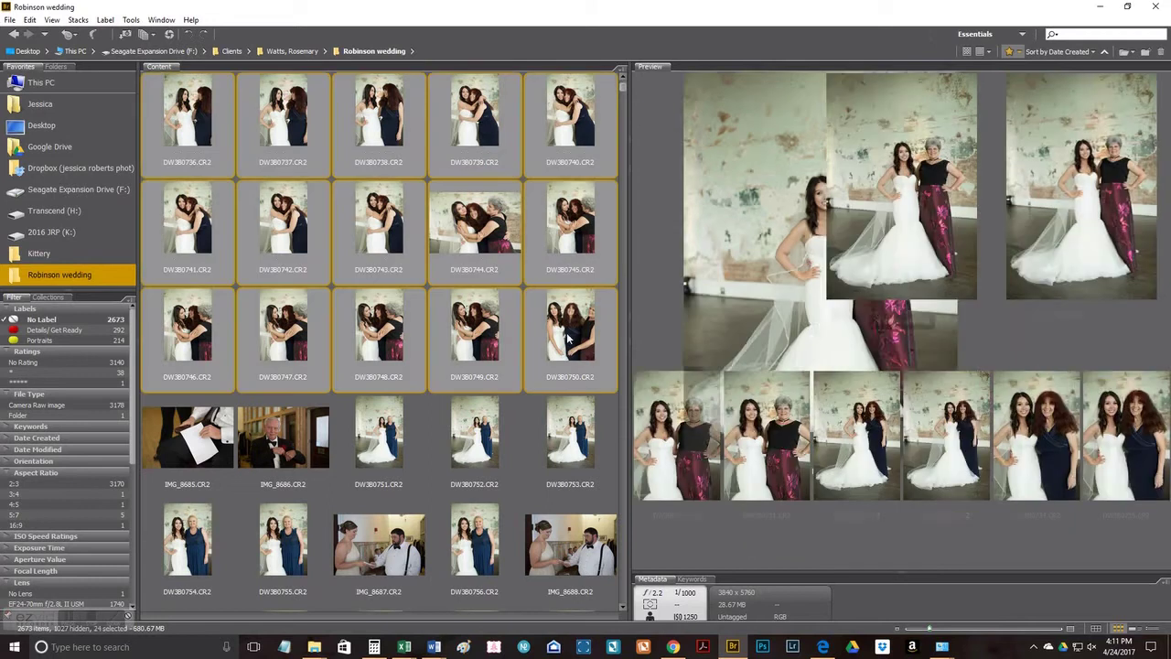
left_click(370, 453, "shift")
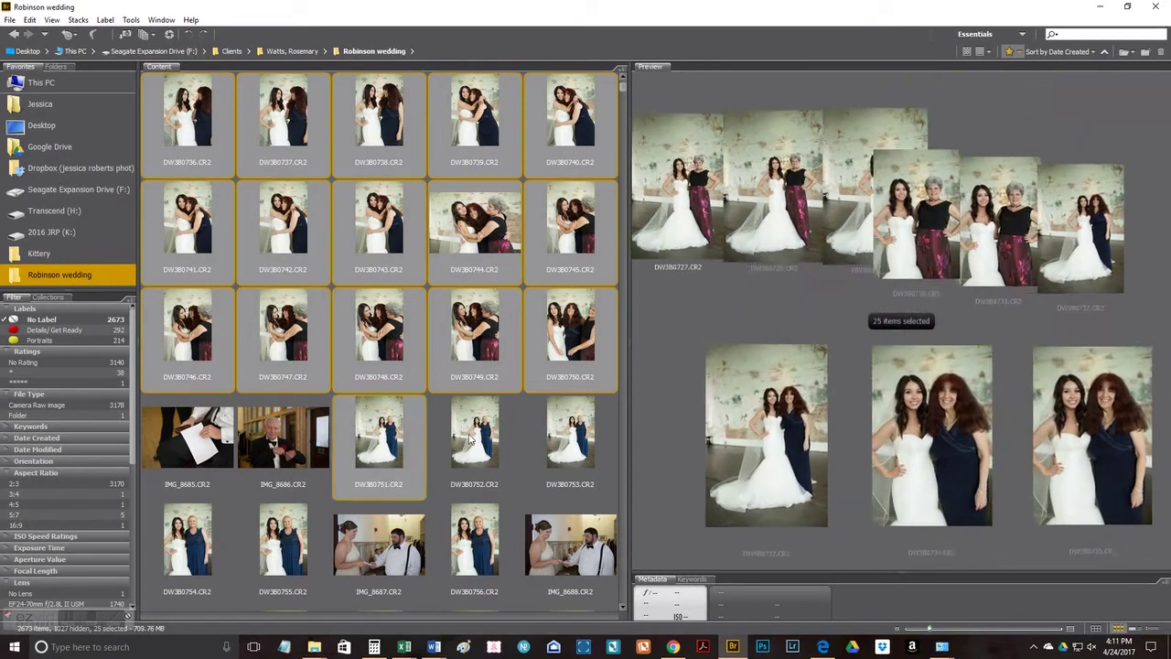
key("shift+Right")
key("shift+Right")
key("shift+Right")
key("shift+Right")
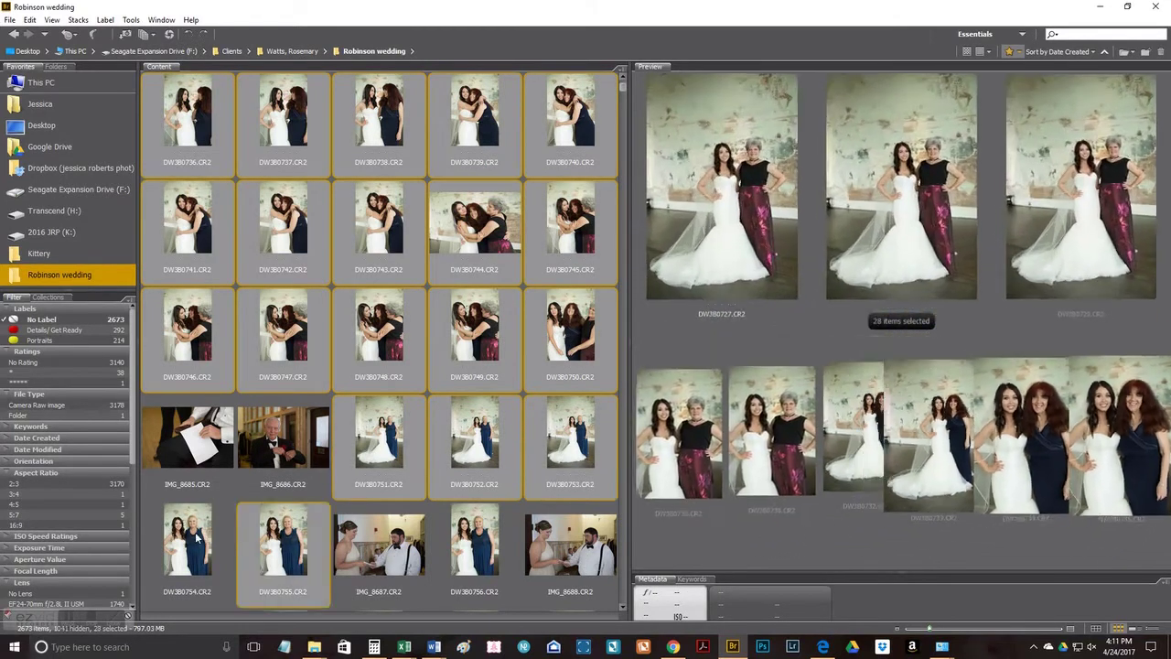
right_click(377, 414)
mouse_move(419, 373)
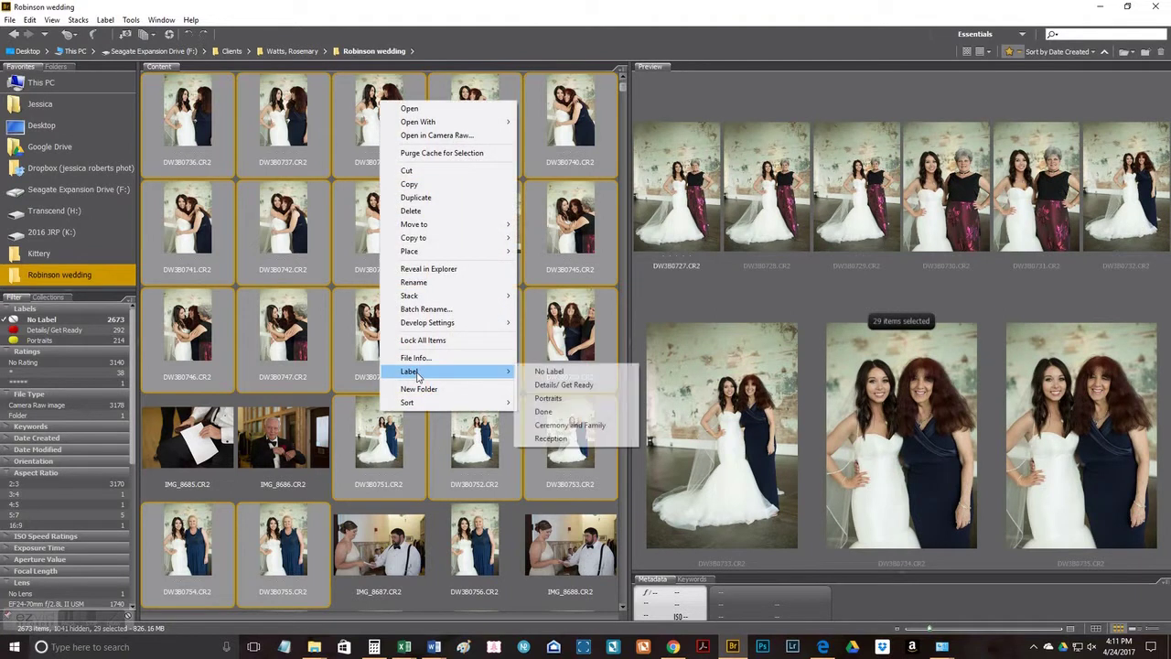
left_click(548, 399)
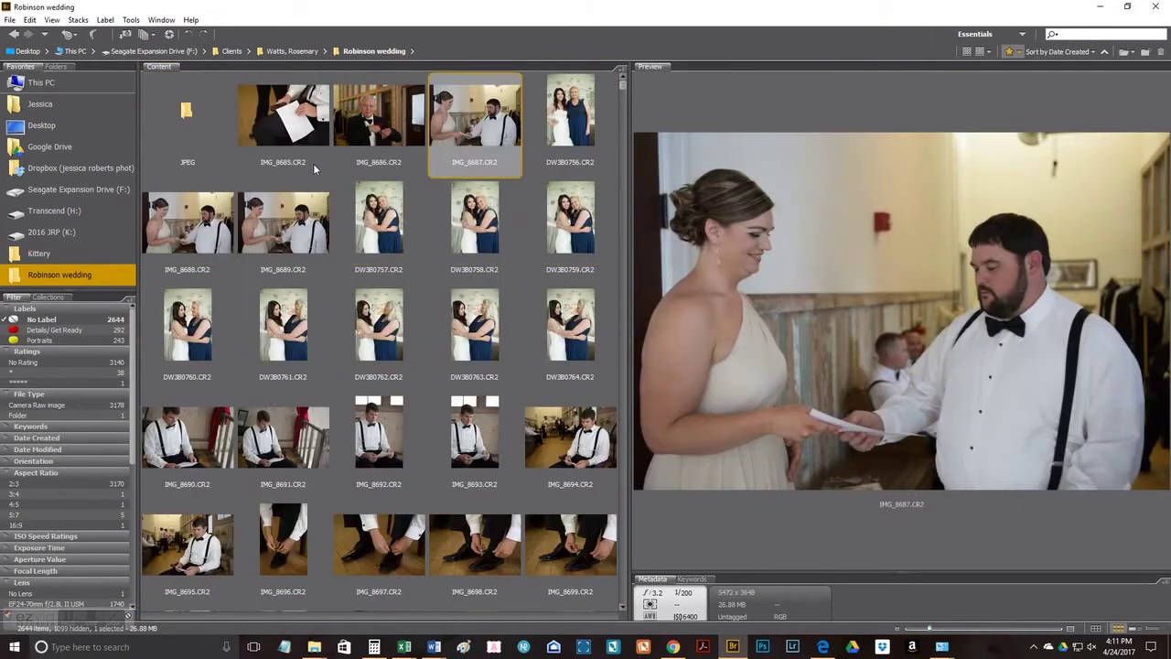
Label the consecutive images from DW3B0756.CR2 through DW3B0764.CR2 as Portraits, including IMG_8688.CR2 and IMG_8689.CR2.
left_click(554, 132)
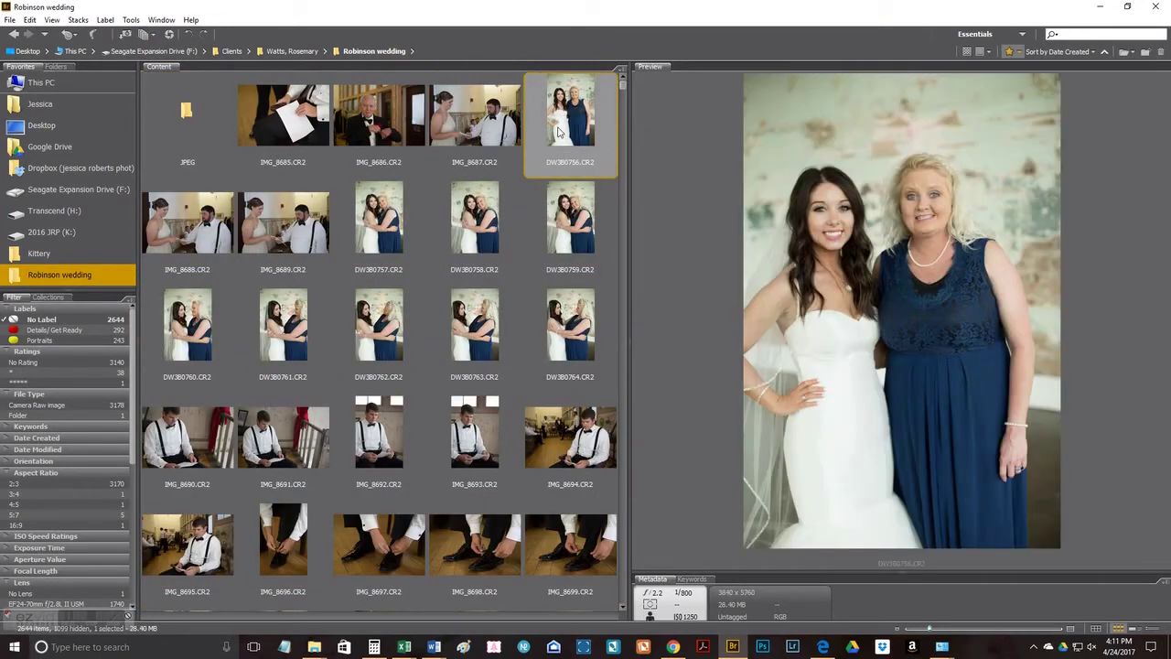
left_click(574, 323, "shift")
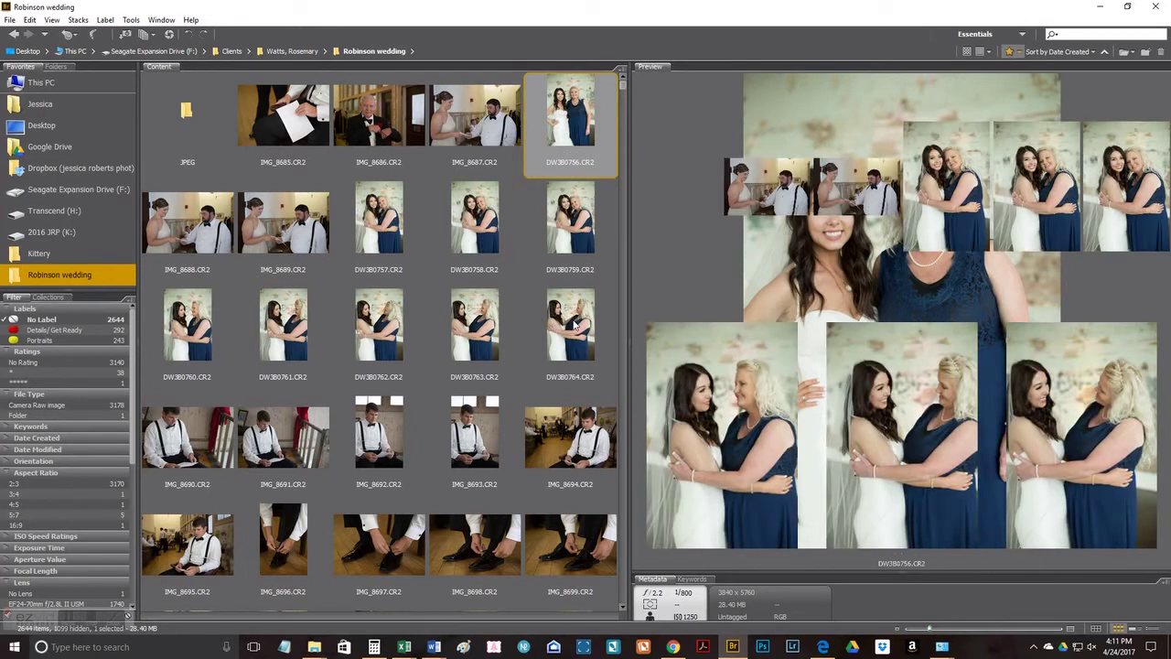
right_click(574, 322)
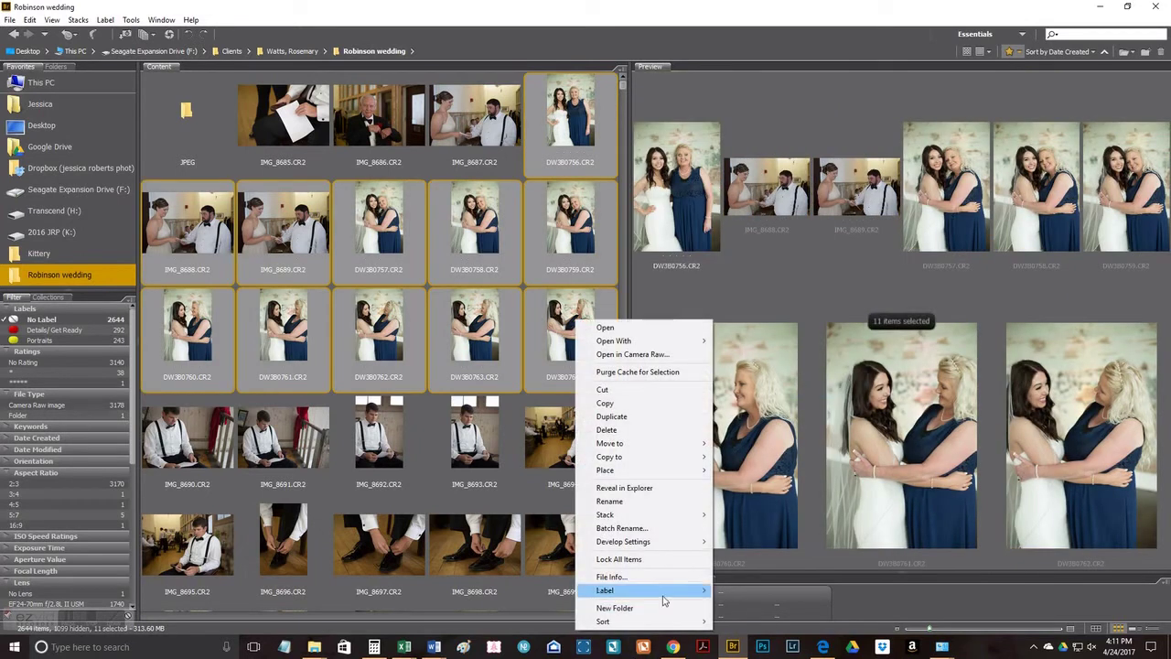
mouse_move(659, 591)
left_click(732, 550)
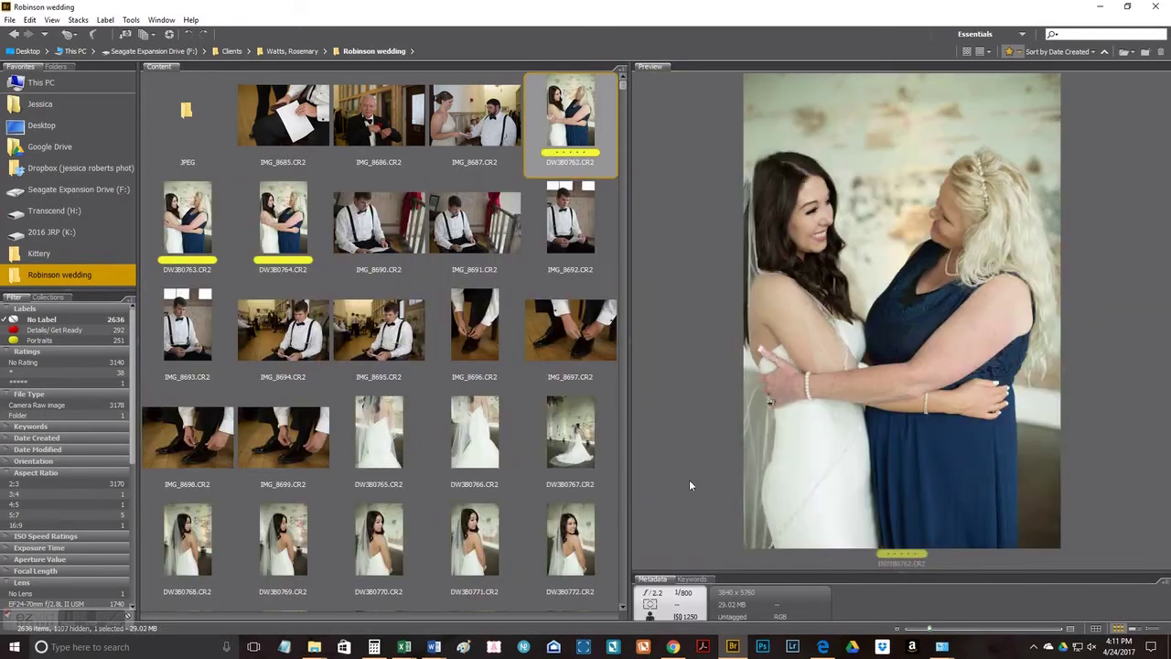
Label the remaining groom images from IMG_8685.CR2 through IMG_8699.CR2 as Details/ Get Ready.
left_click(309, 128)
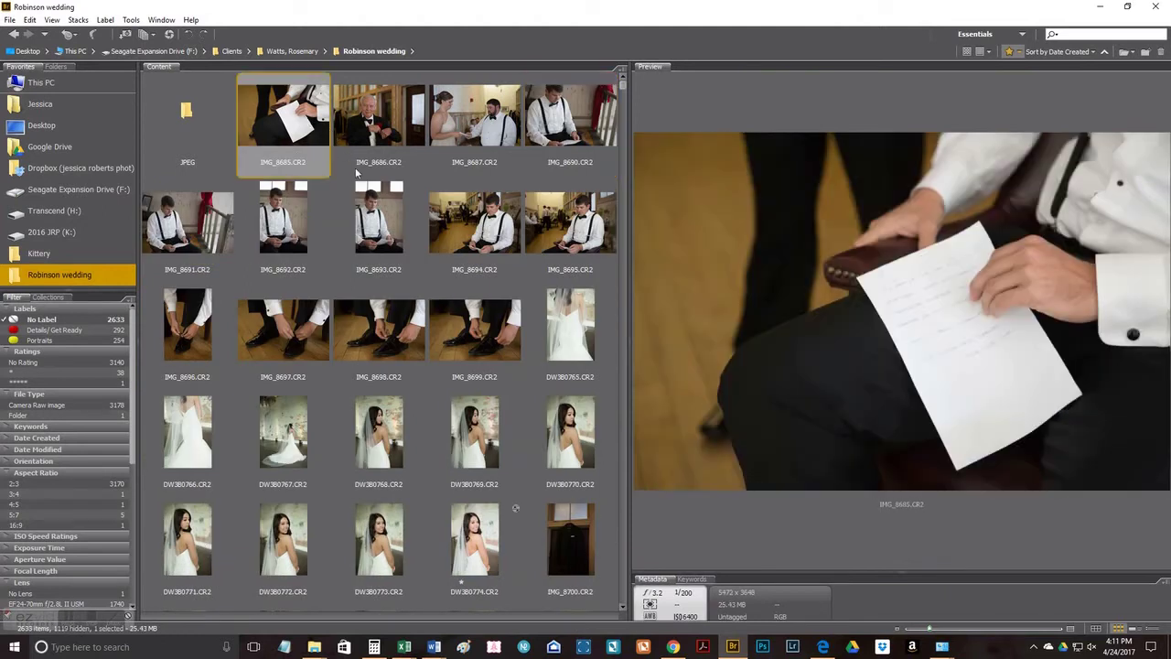
left_click(481, 340, "shift")
scroll(69, 534, "down", 5)
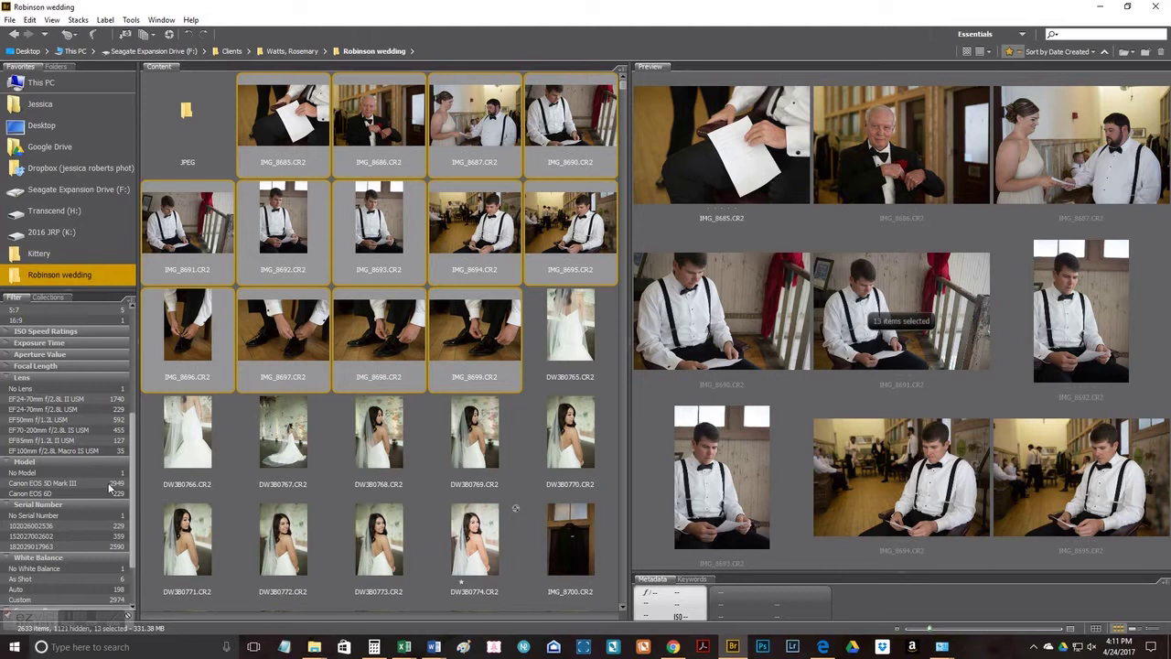
right_click(498, 230)
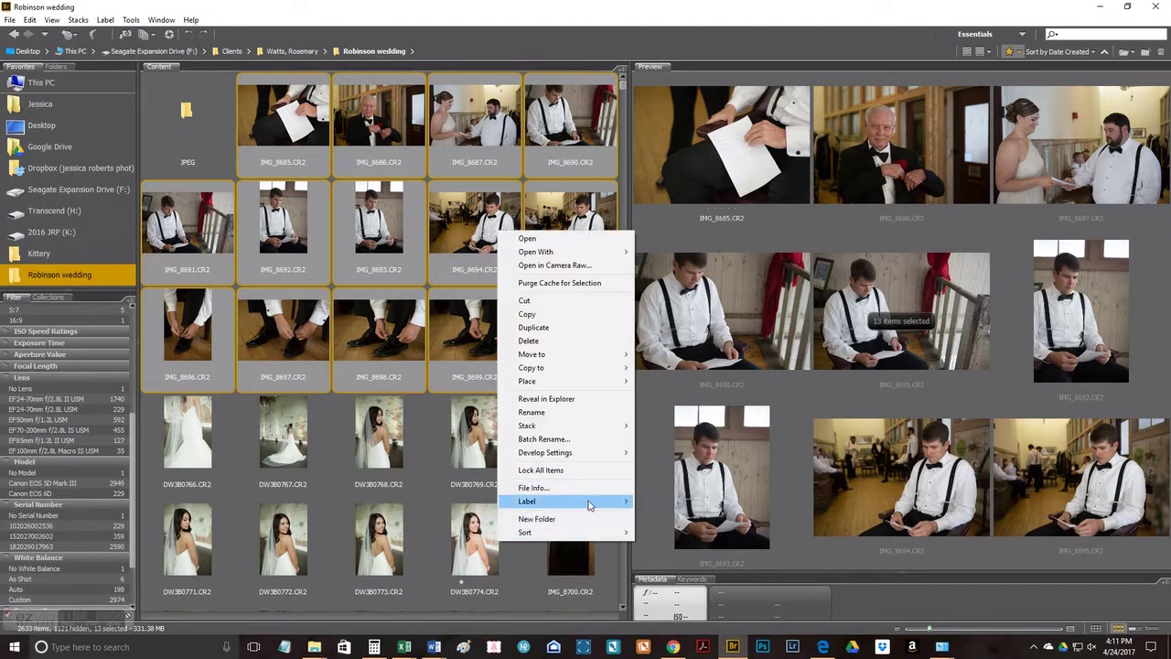
mouse_move(590, 505)
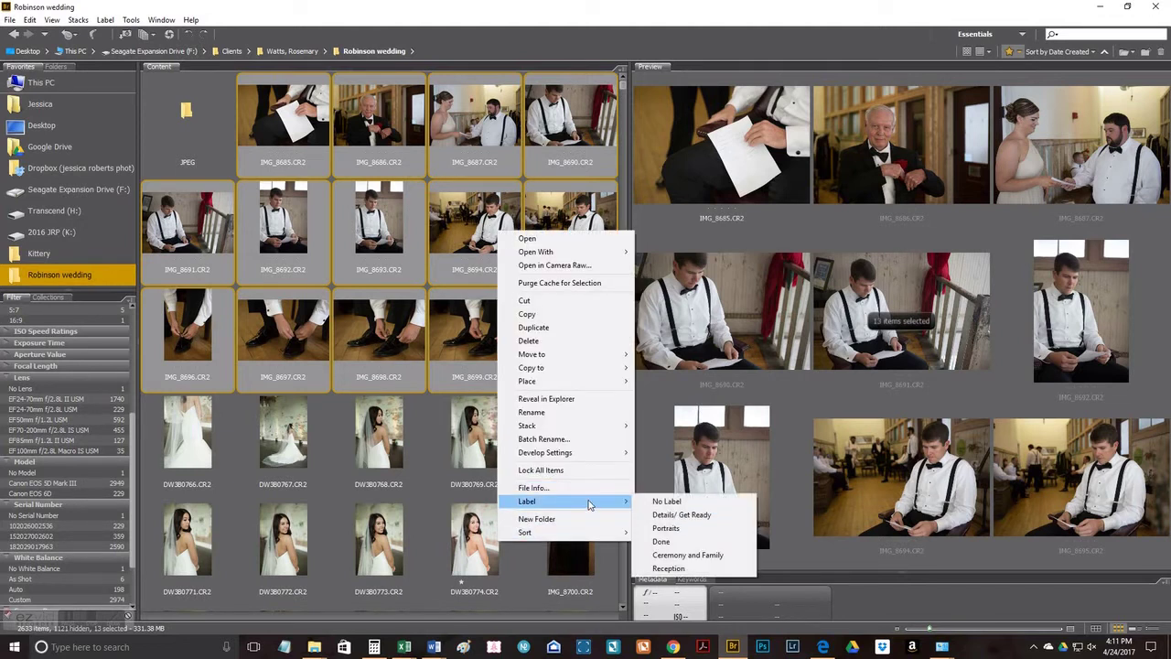
left_click(682, 515)
left_click(264, 119)
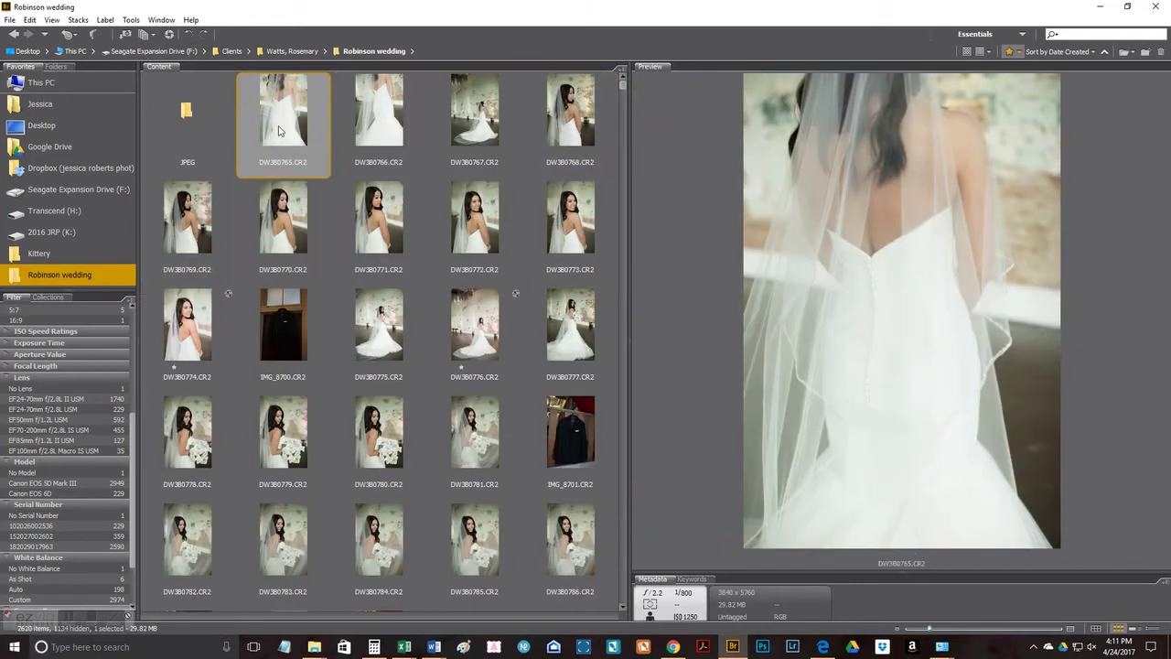
left_click(292, 331)
left_click(575, 446, "ctrl")
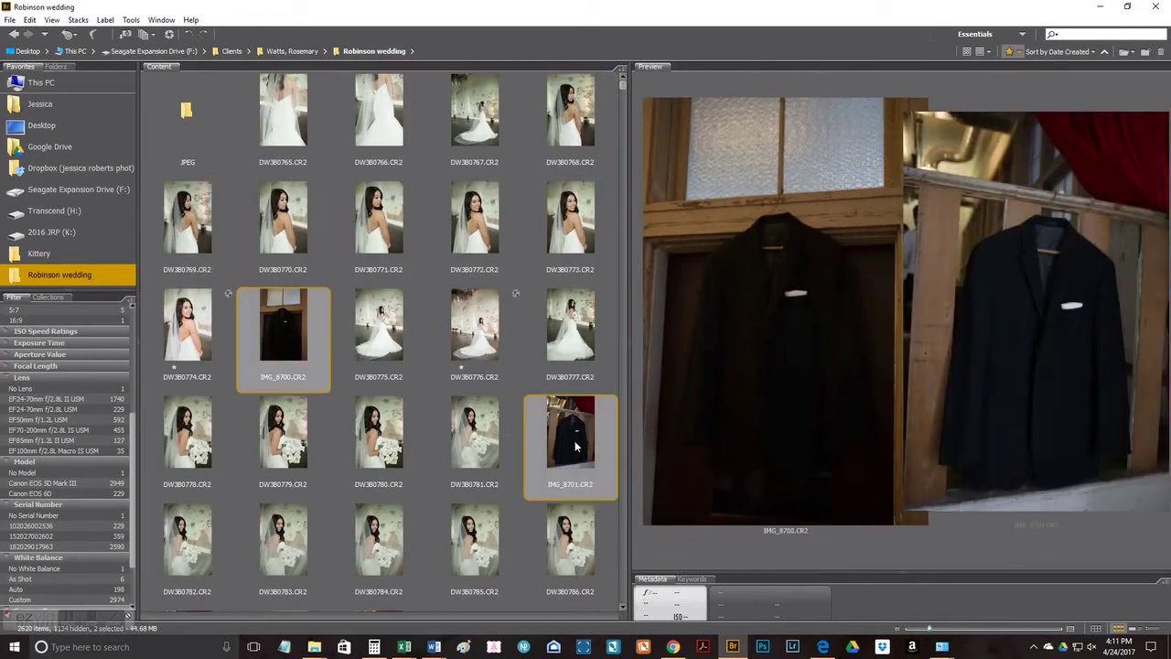
scroll(575, 447, "down", 10)
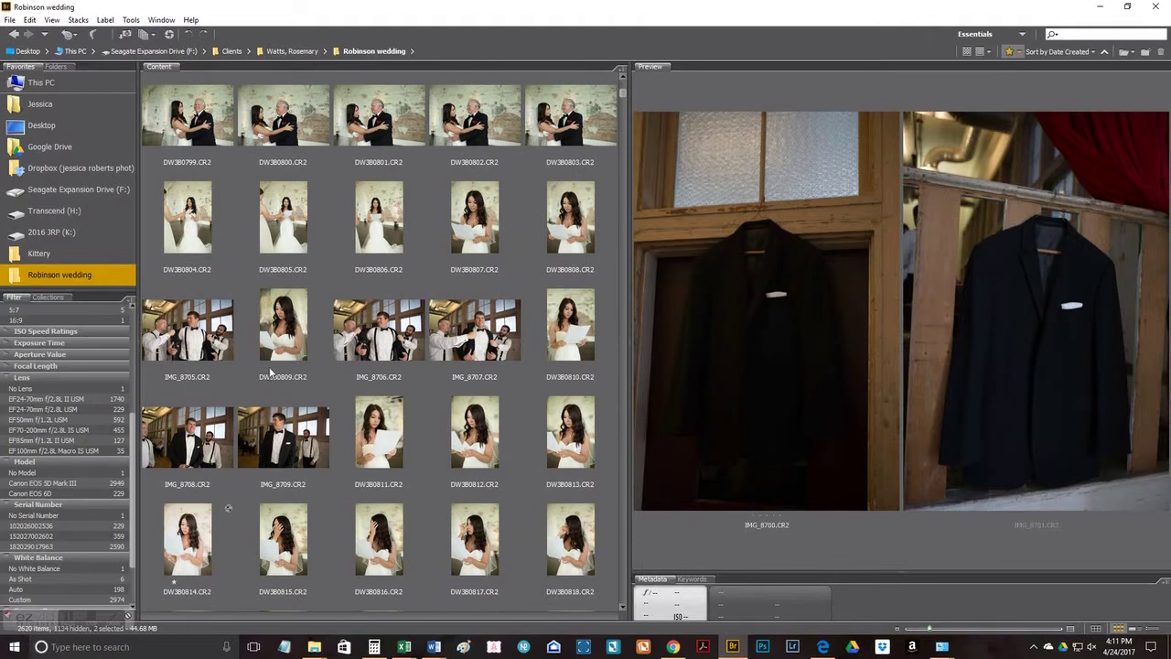
left_click(194, 352)
left_click(378, 331, "ctrl")
left_click(474, 332, "ctrl")
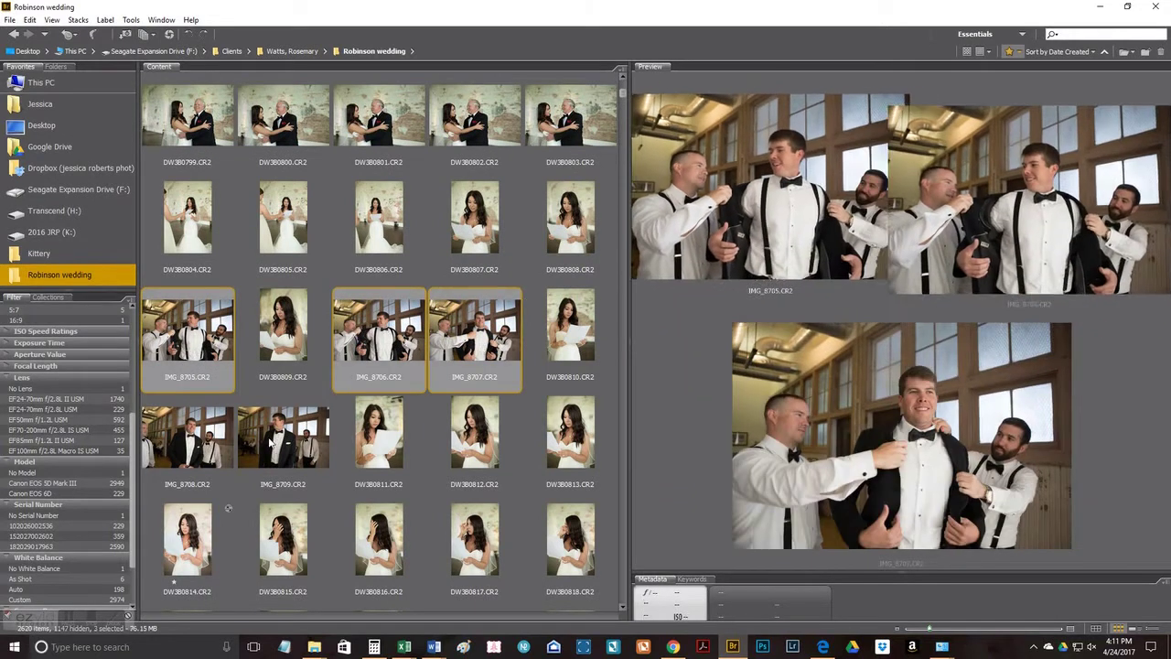
left_click(274, 219)
Filter the unlabeled images further to those shot with the Canon EOS 6D.
scroll(81, 407, "down", 3)
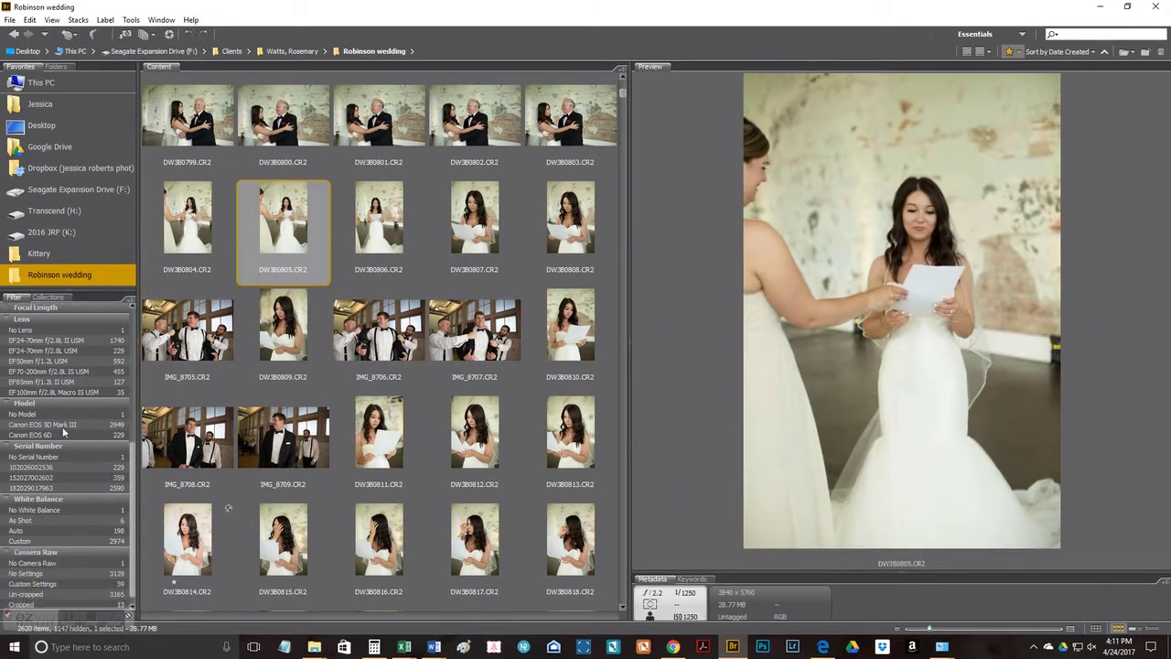
left_click(79, 424)
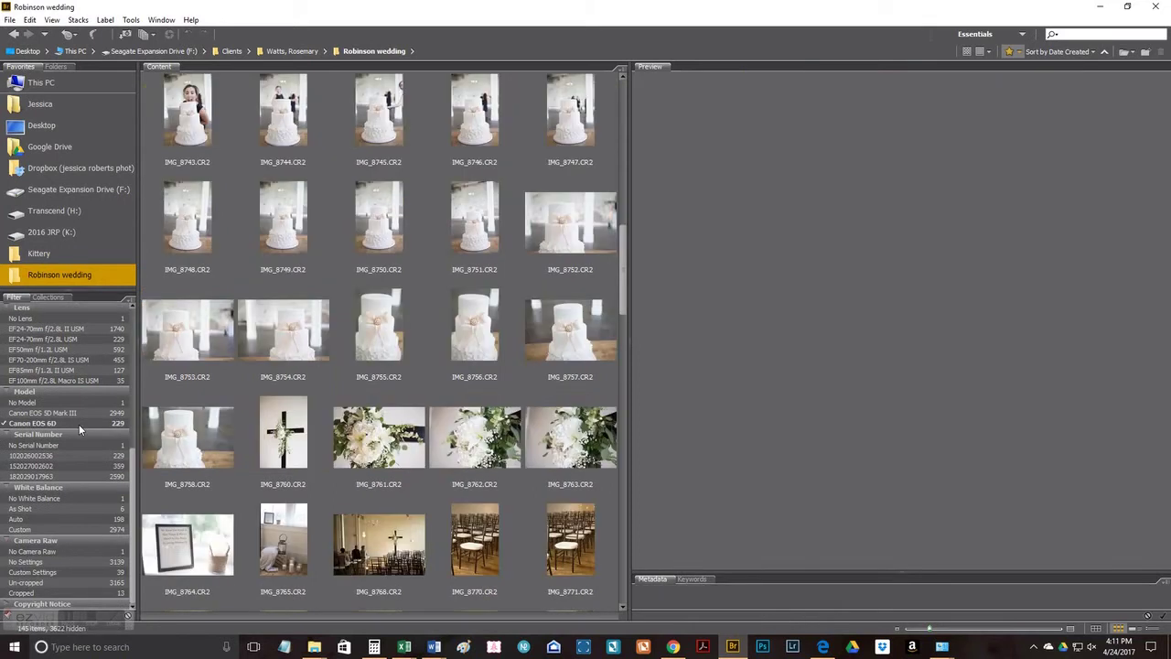
scroll(231, 408, "up", 8)
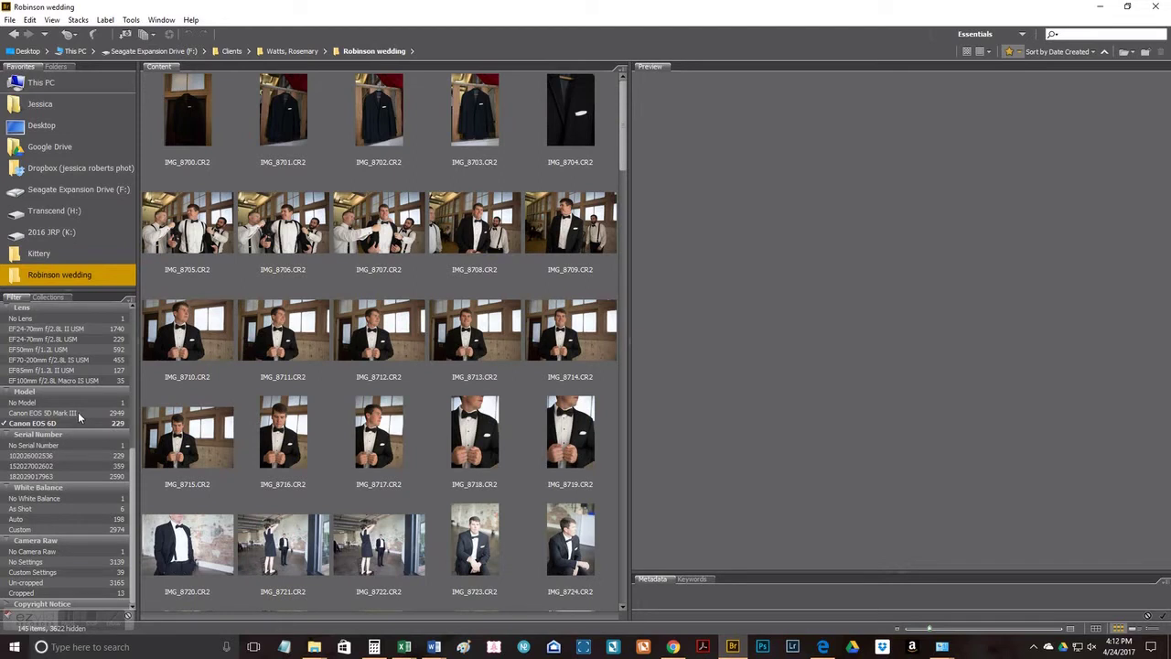
Label the groom's jacket and dressing images from IMG_8700.CR2 through IMG_8719.CR2 as Details/ Get Ready.
left_click(169, 137)
scroll(254, 296, "down", 2)
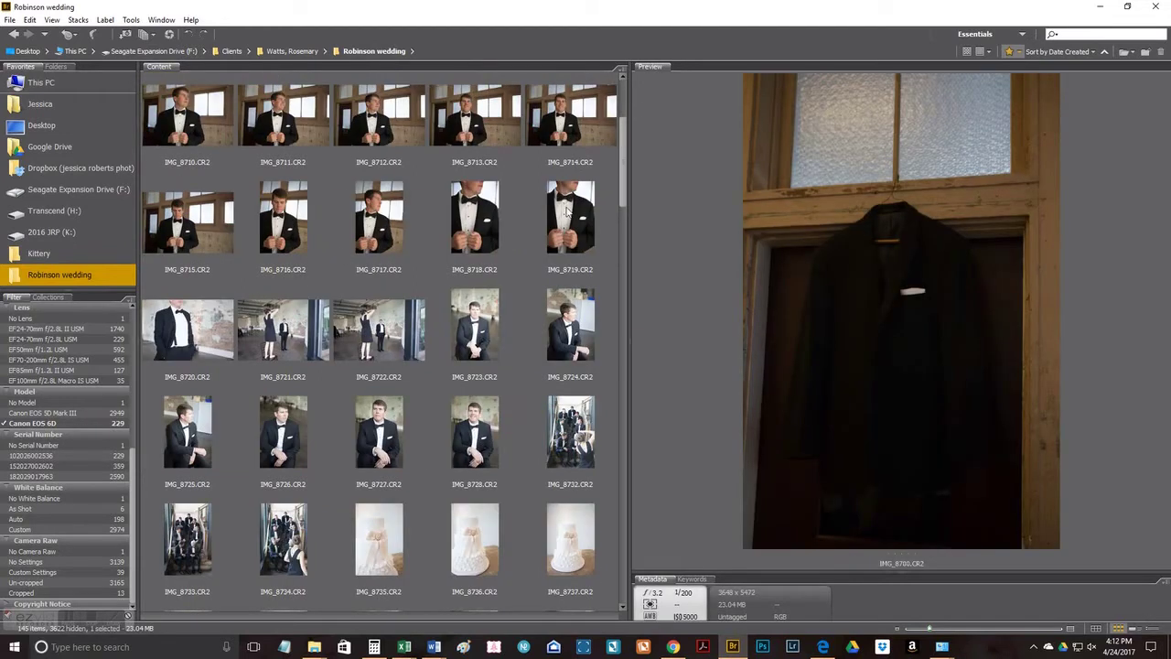
scroll(567, 210, "up", 1)
left_click(590, 348, "shift")
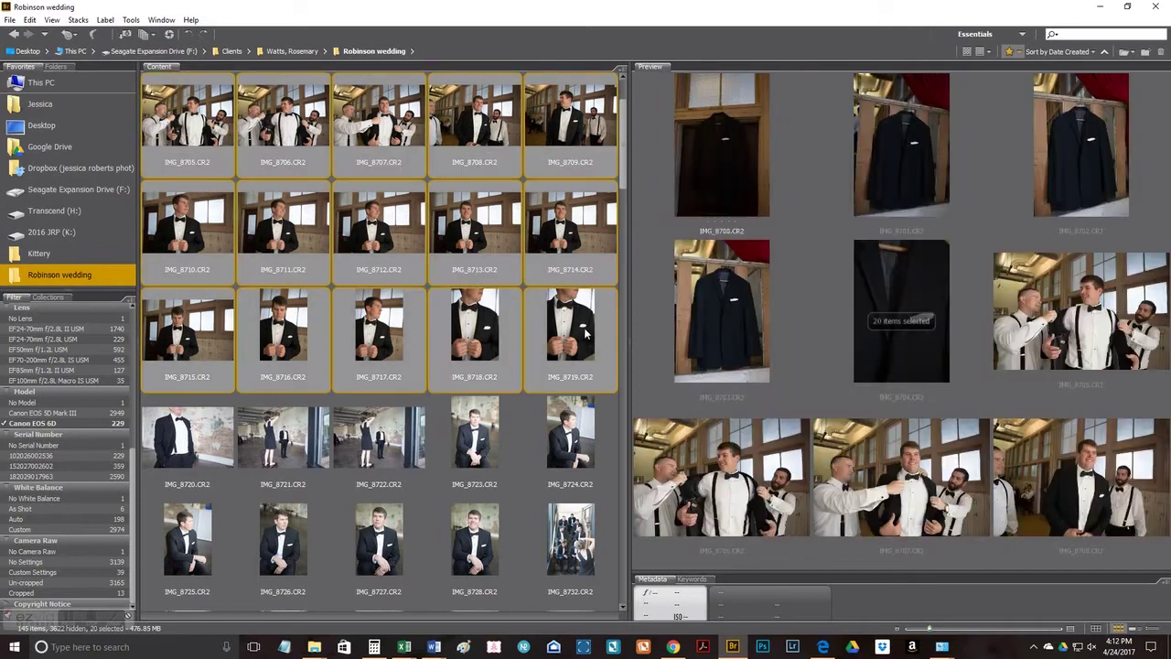
right_click(586, 331)
mouse_move(653, 289)
left_click(771, 301)
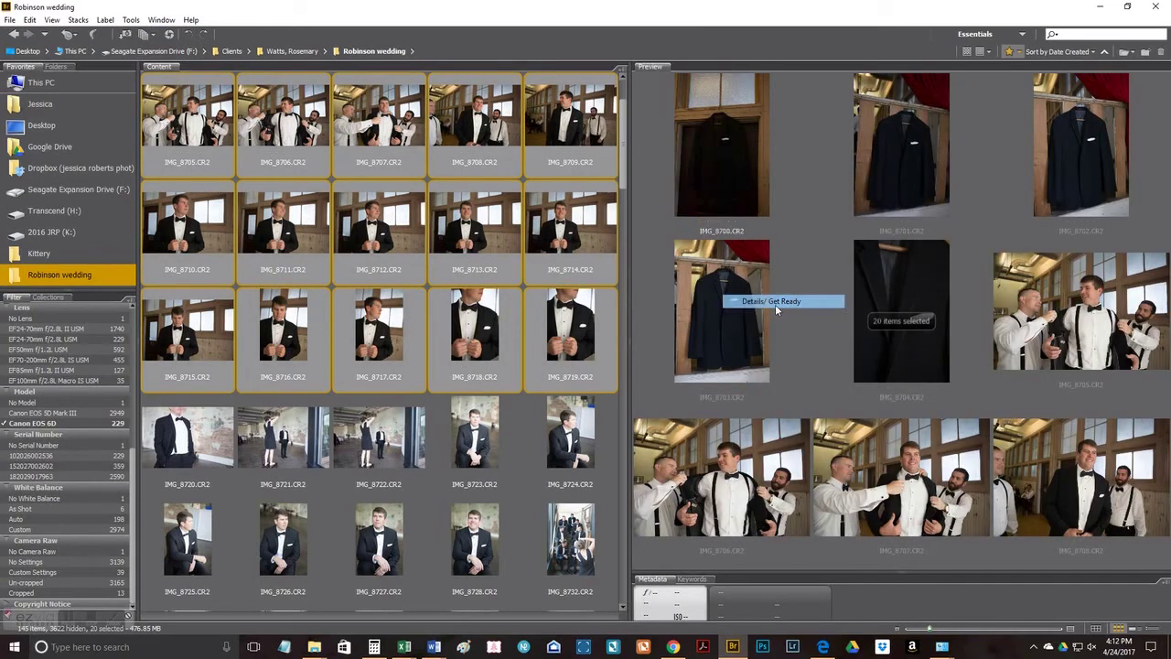
Remove the Canon EOS 6D model filter to list the unlabeled images from all cameras.
left_click(49, 369)
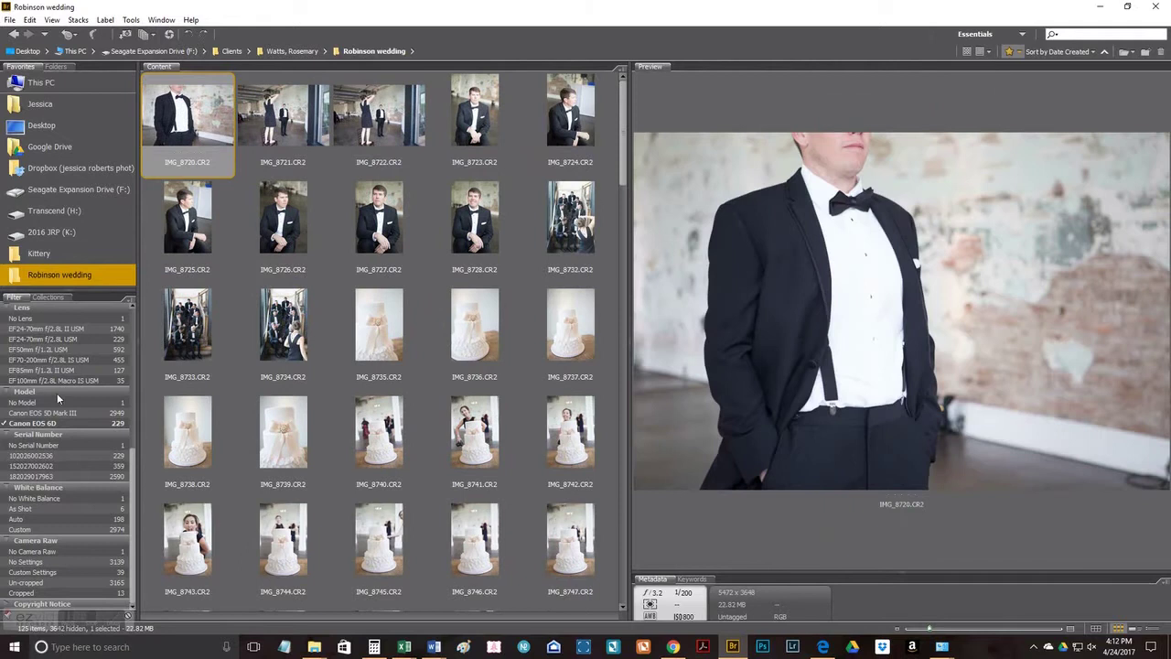
left_click(42, 424)
left_click(42, 423)
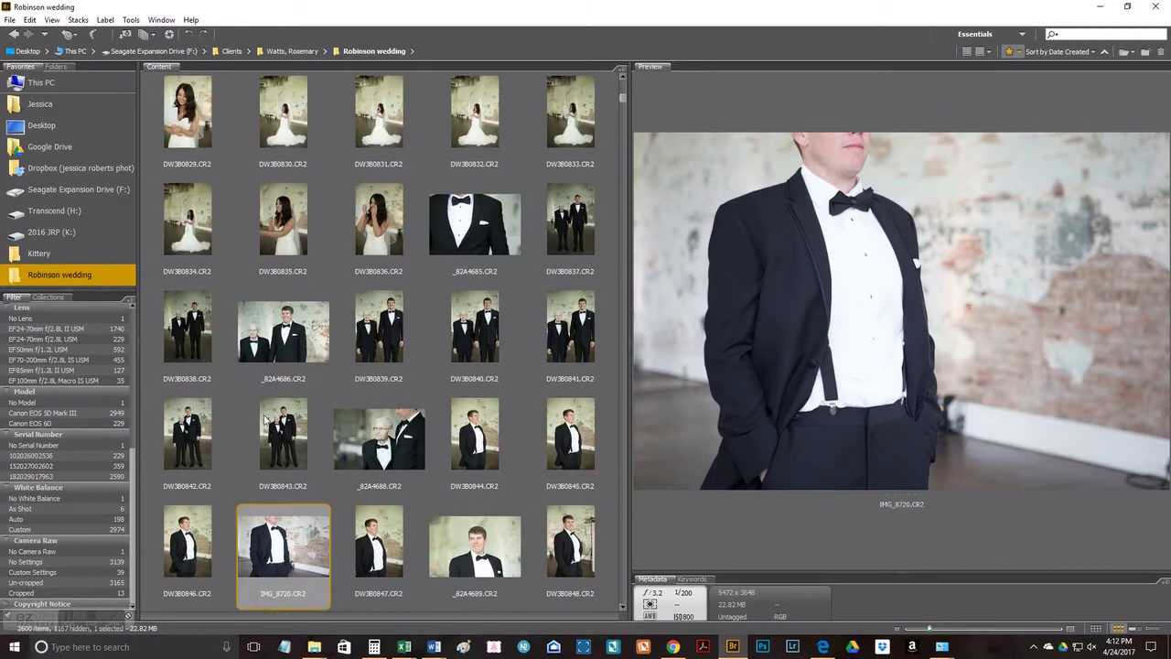
scroll(265, 420, "up", 1)
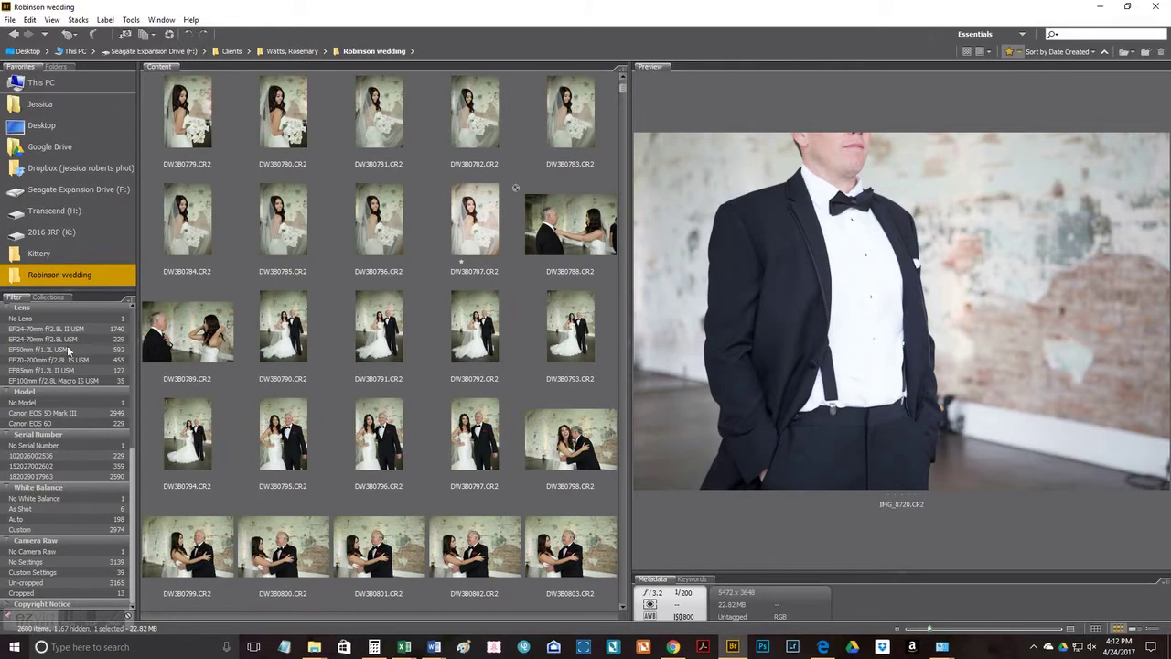
scroll(67, 351, "up", 6)
scroll(62, 453, "down", 4)
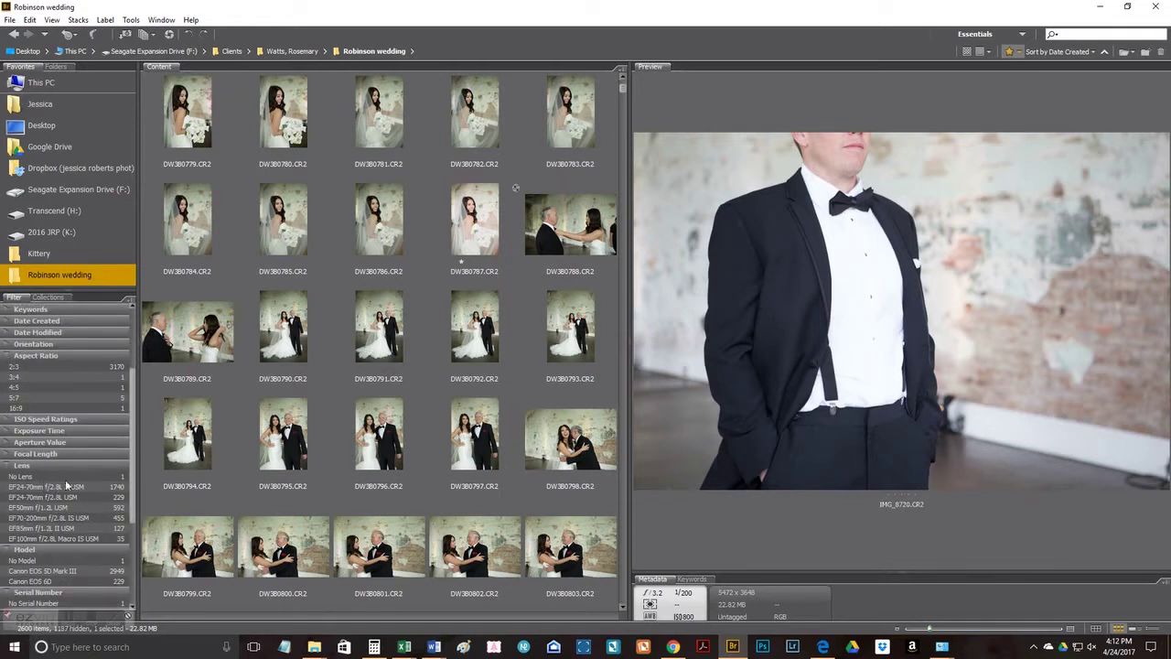
scroll(65, 480, "down", 2)
scroll(416, 86, "up", 3)
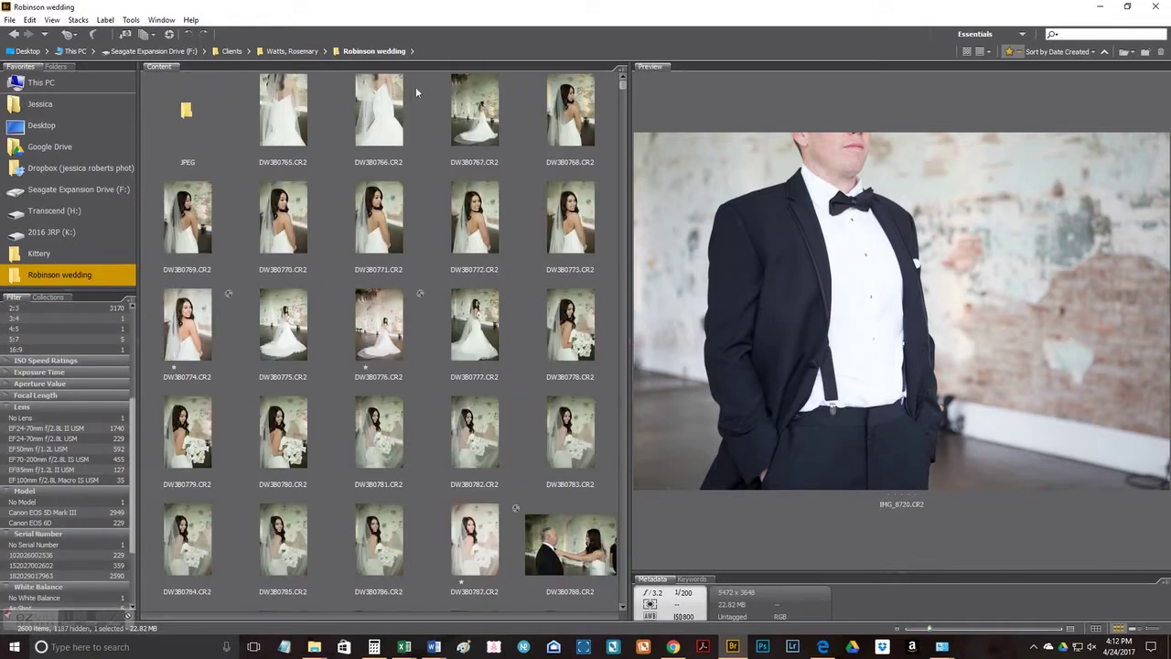
Label the consecutive bride, groom and groomsmen images from DW3B0765.CR2 through IMG_8734.CR2 as Portraits.
left_click(326, 108)
scroll(430, 274, "down", 4)
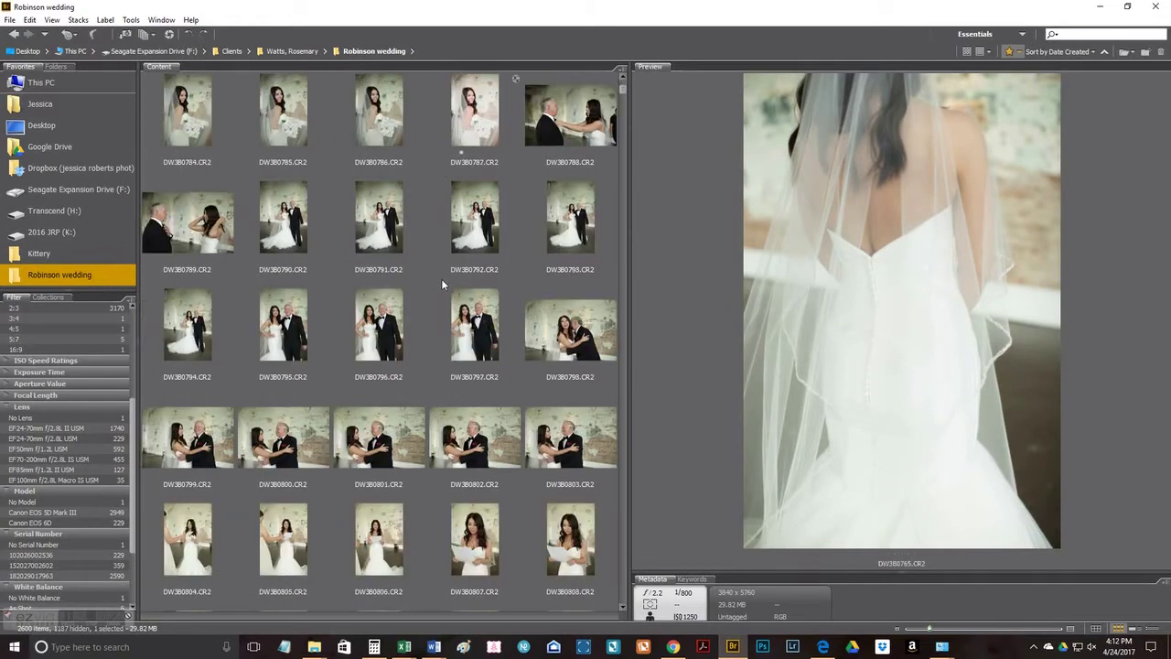
scroll(441, 283, "down", 8)
scroll(417, 293, "down", 7)
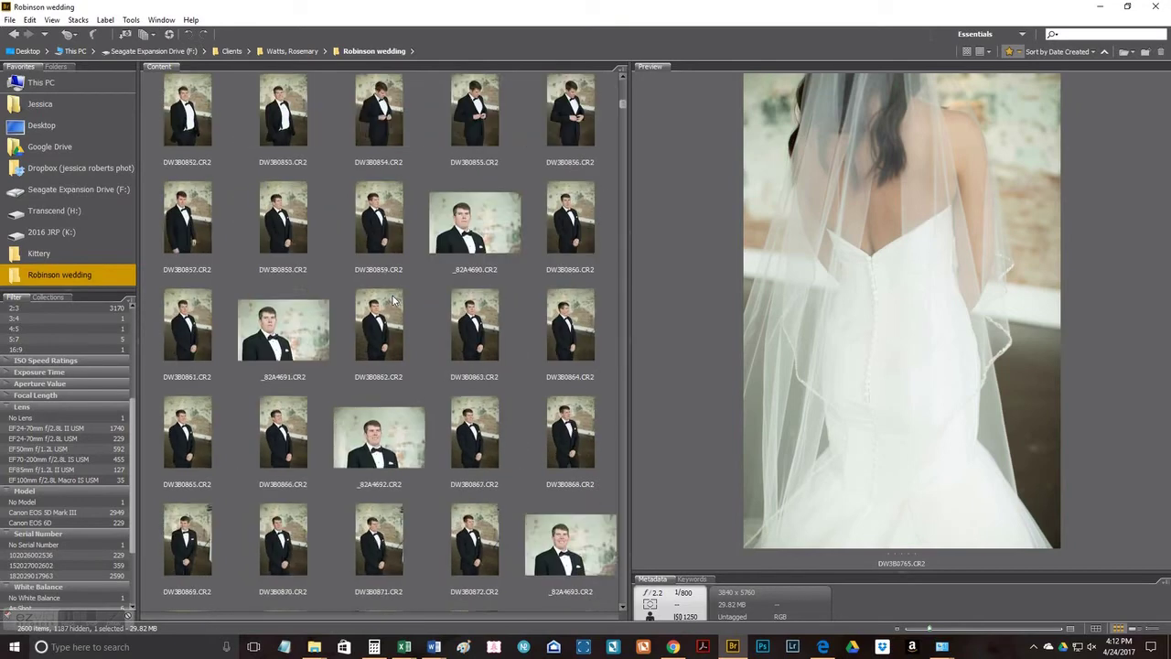
scroll(394, 300, "down", 11)
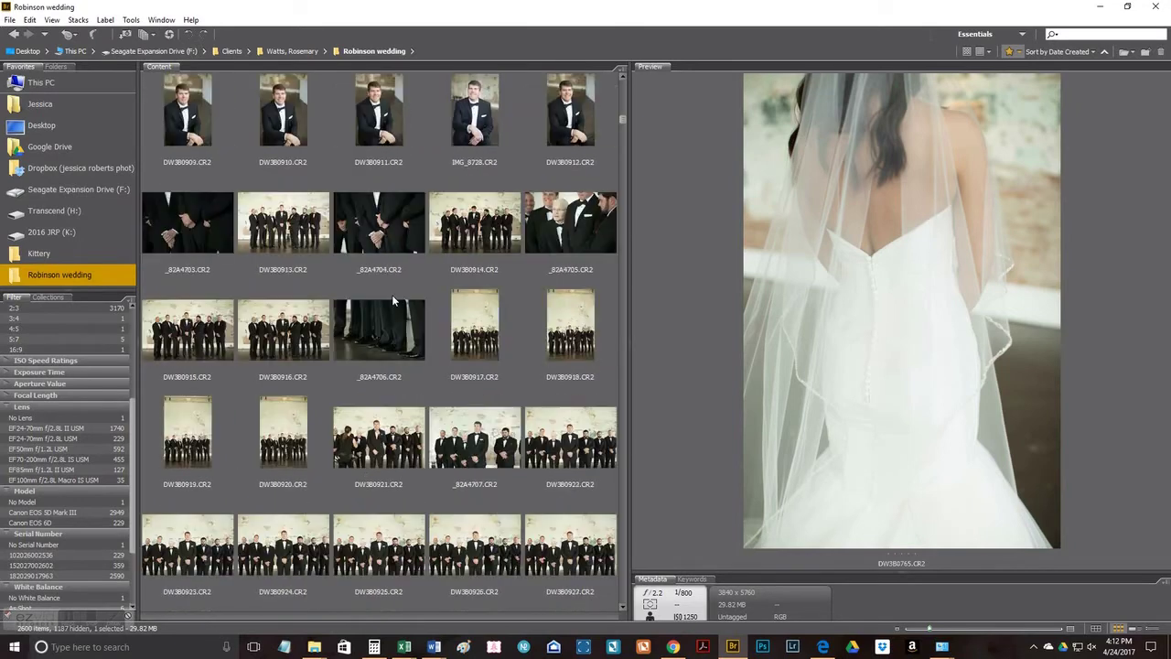
scroll(394, 300, "down", 7)
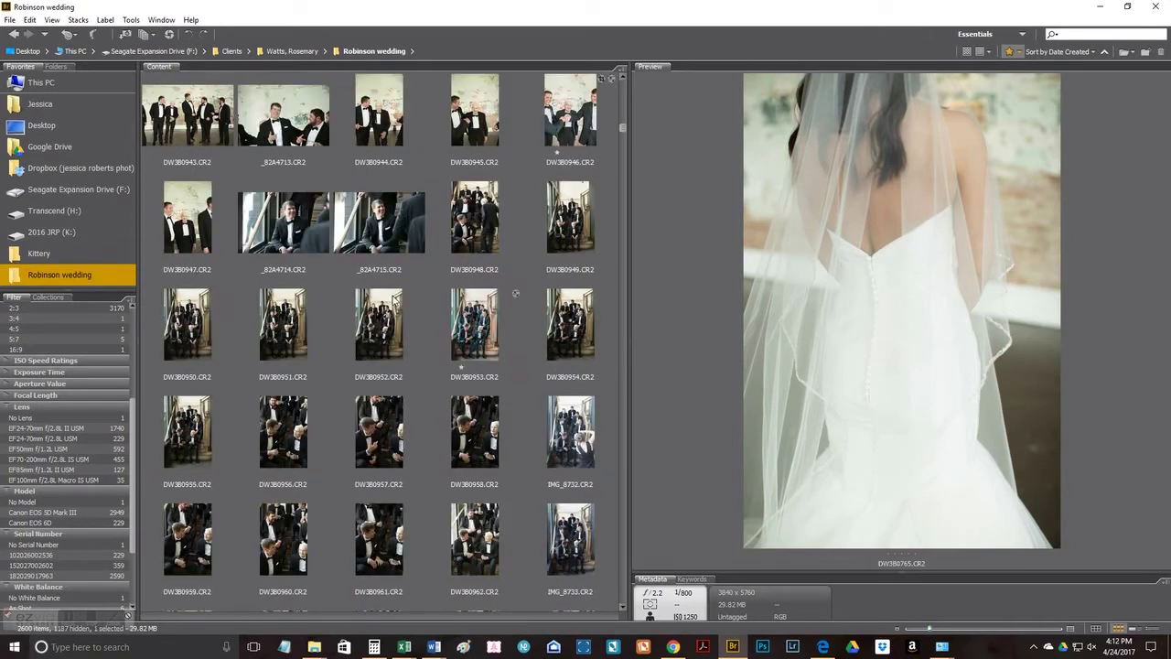
scroll(395, 300, "down", 4)
left_click(302, 338, "shift")
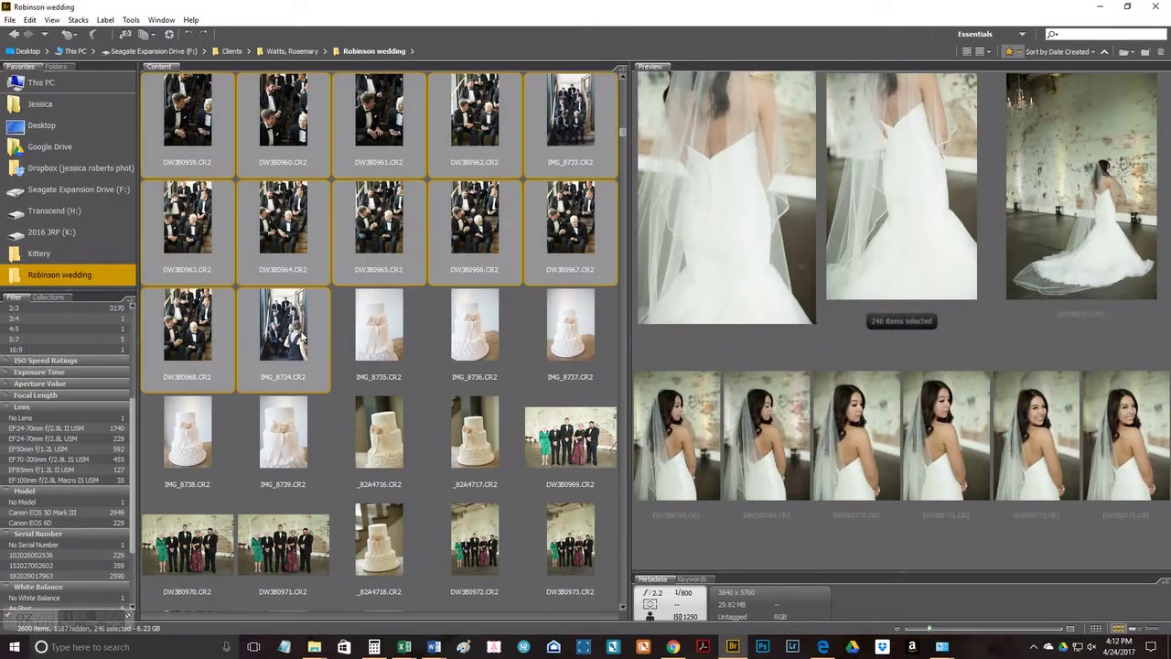
right_click(303, 335)
mouse_move(373, 292)
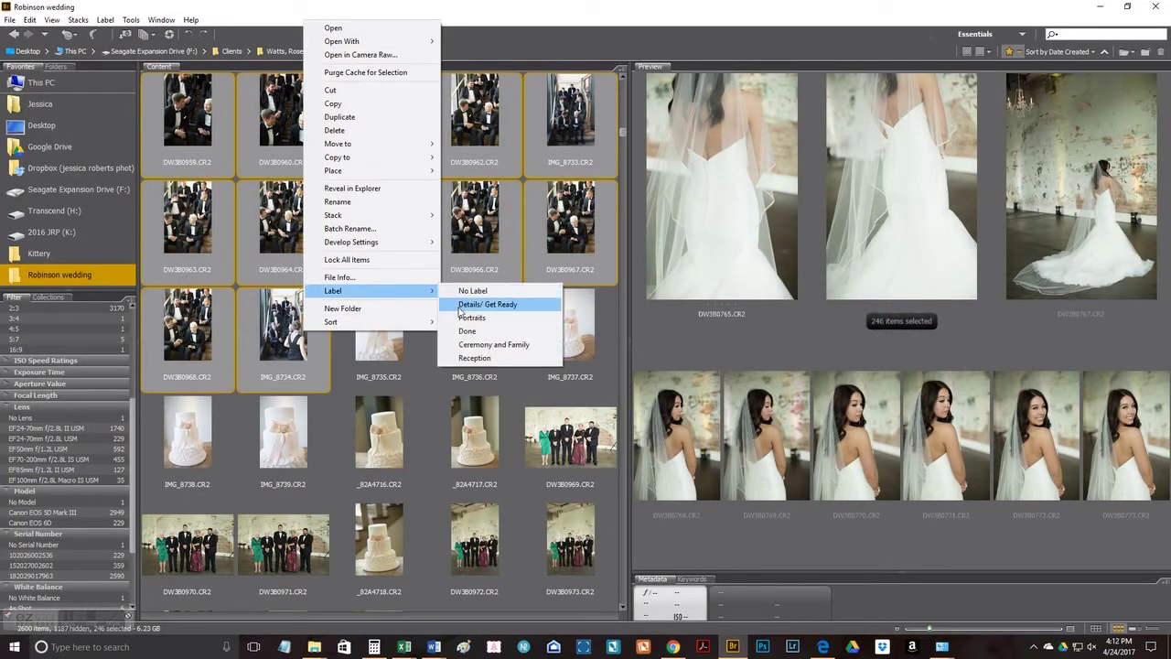
left_click(472, 318)
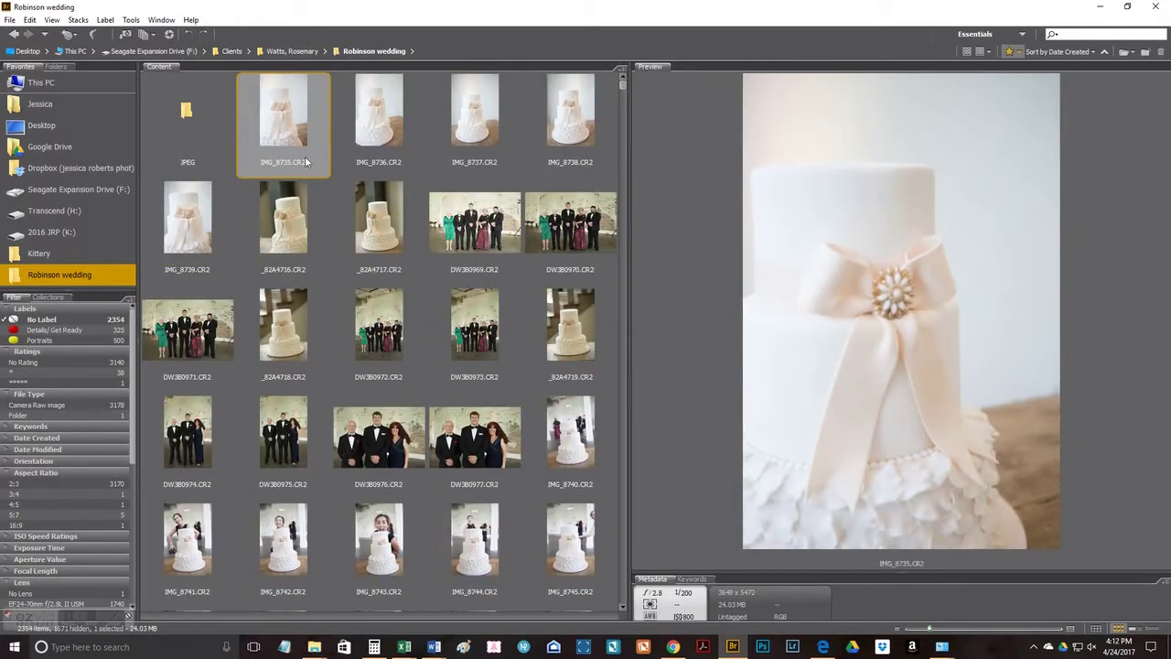
Label the groom's family images from DW3B0969.CR2 through DW3B0977.CR2 as Portraits, leaving out the cake images _82A4718.CR2 and _82A4719.CR2 between them.
left_click(474, 224)
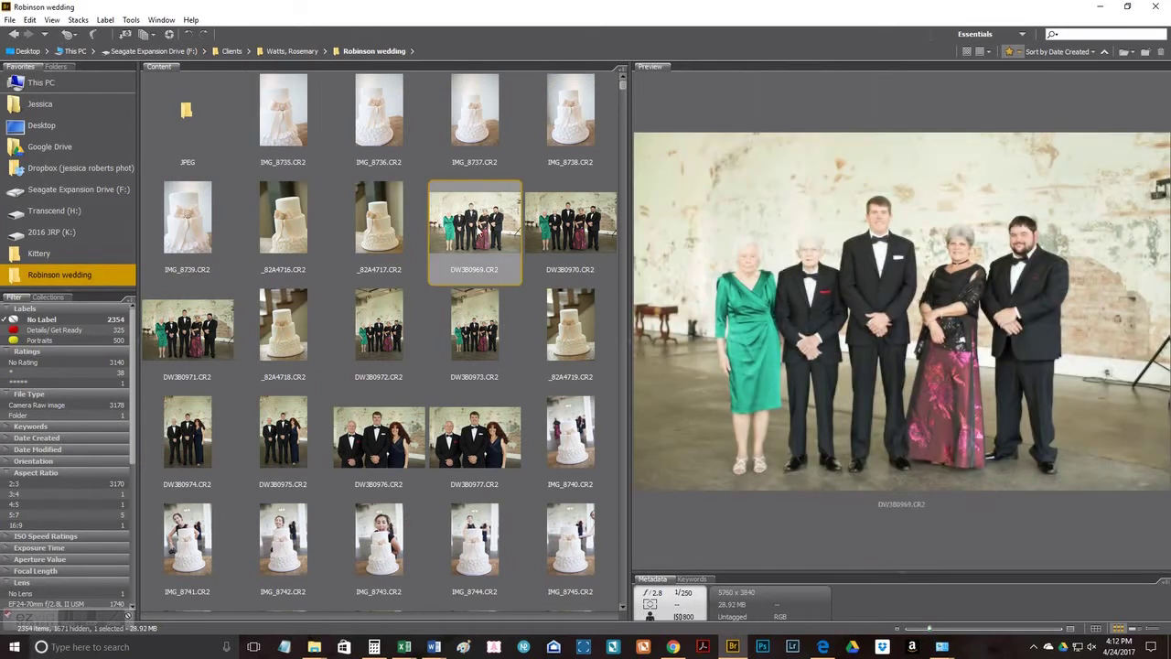
left_click(379, 325, "ctrl")
left_click(474, 325, "ctrl")
left_click(443, 458, "ctrl")
left_click(379, 435, "ctrl")
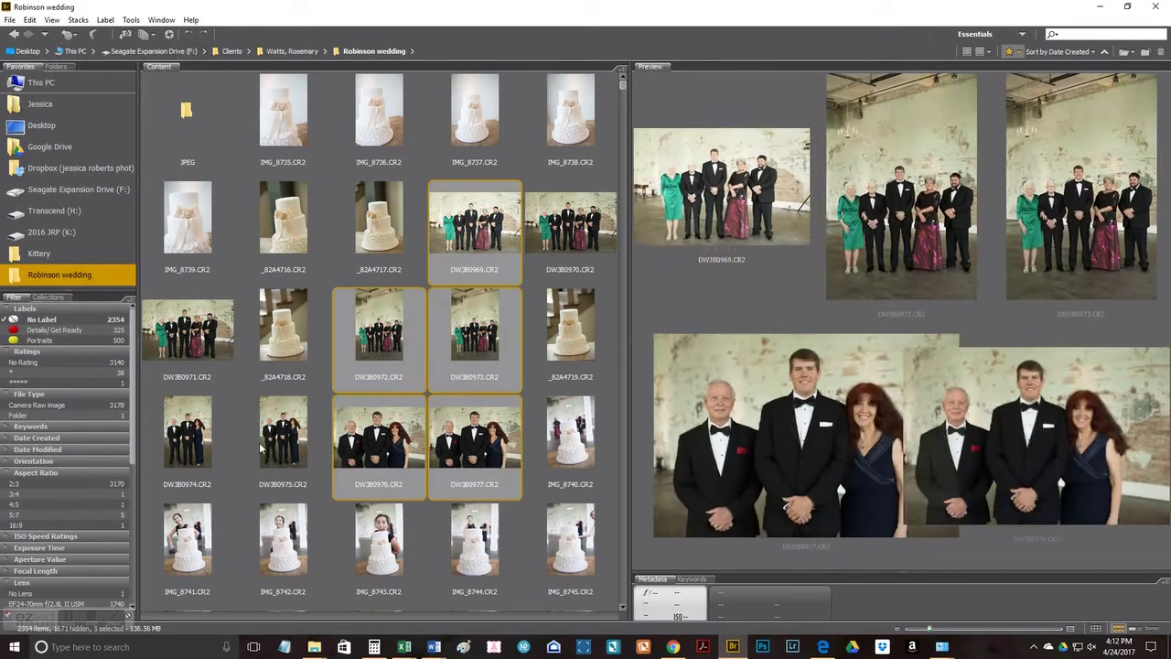
left_click(282, 435, "ctrl")
left_click(187, 435, "ctrl")
left_click(187, 328, "ctrl")
left_click(563, 227, "ctrl")
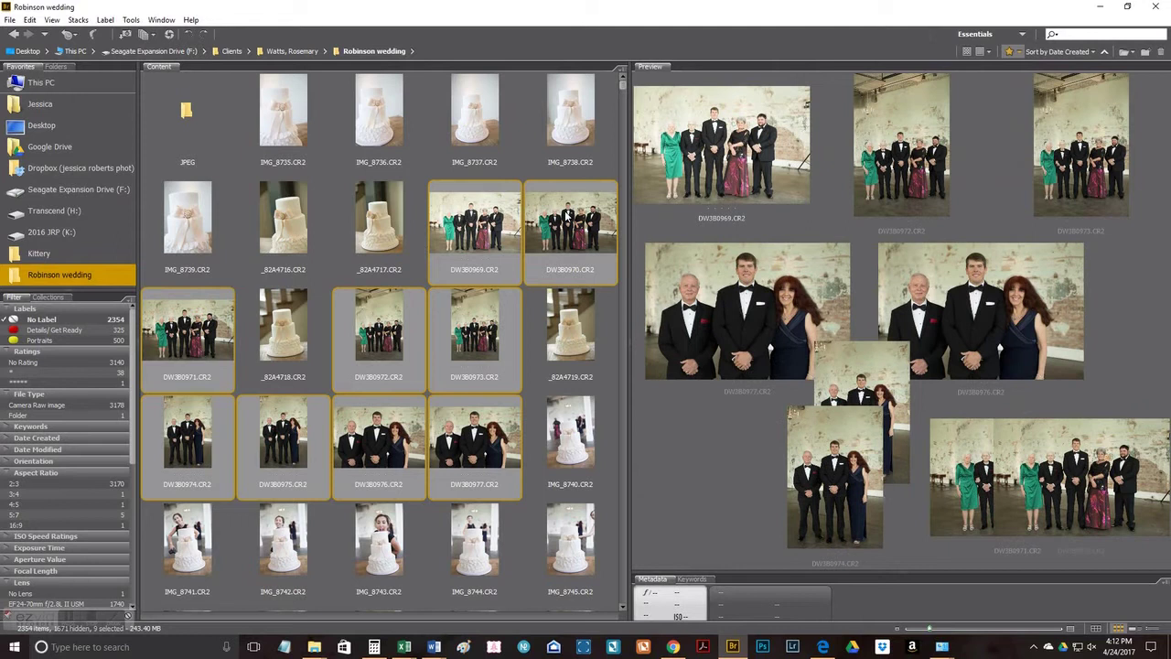
right_click(561, 228)
mouse_move(642, 502)
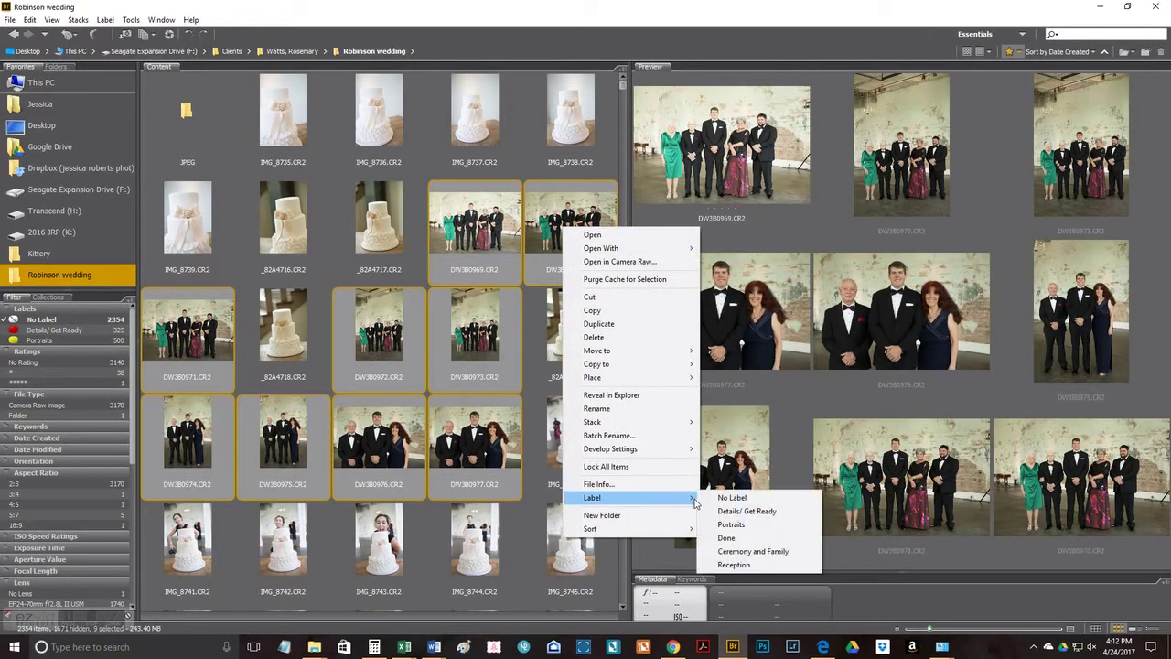
left_click(734, 526)
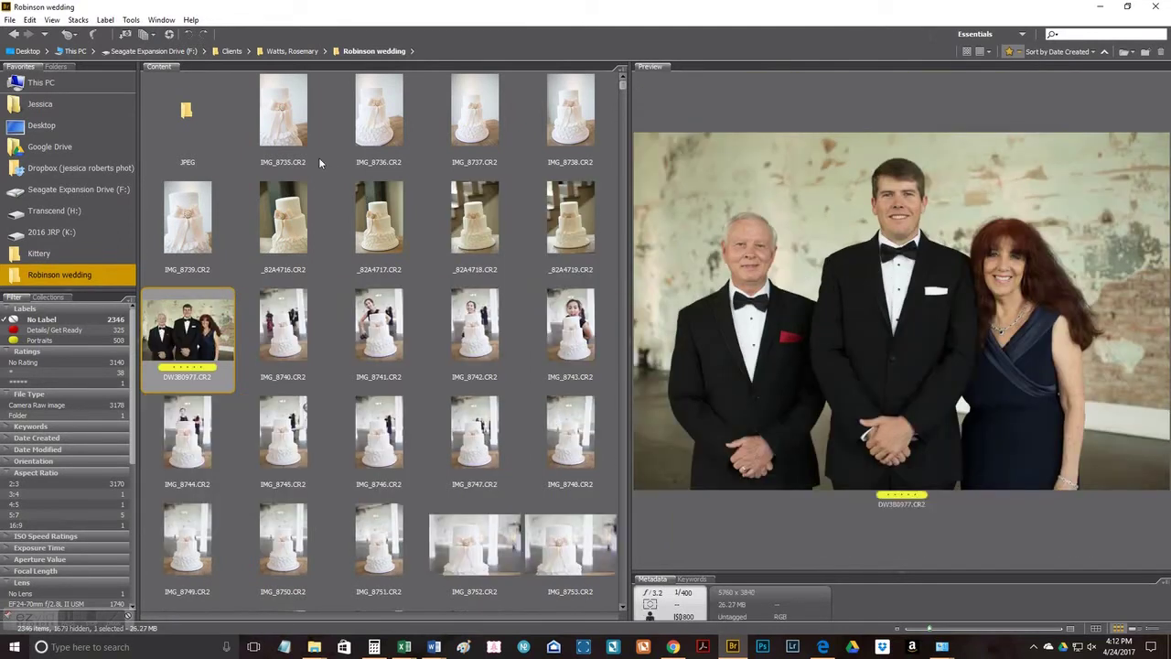
Label the consecutive wedding cake images from IMG_8735.CR2 through IMG_8758.CR2 as Reception.
left_click(270, 100)
scroll(292, 313, "down", 2)
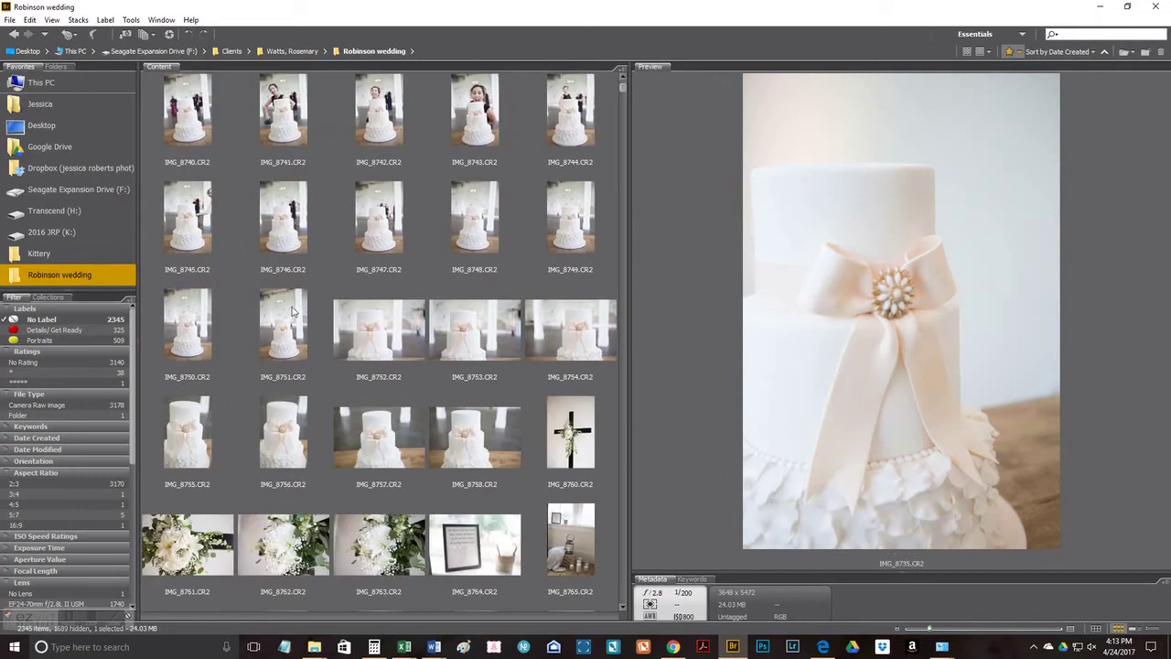
scroll(293, 313, "down", 1)
left_click(482, 331, "shift")
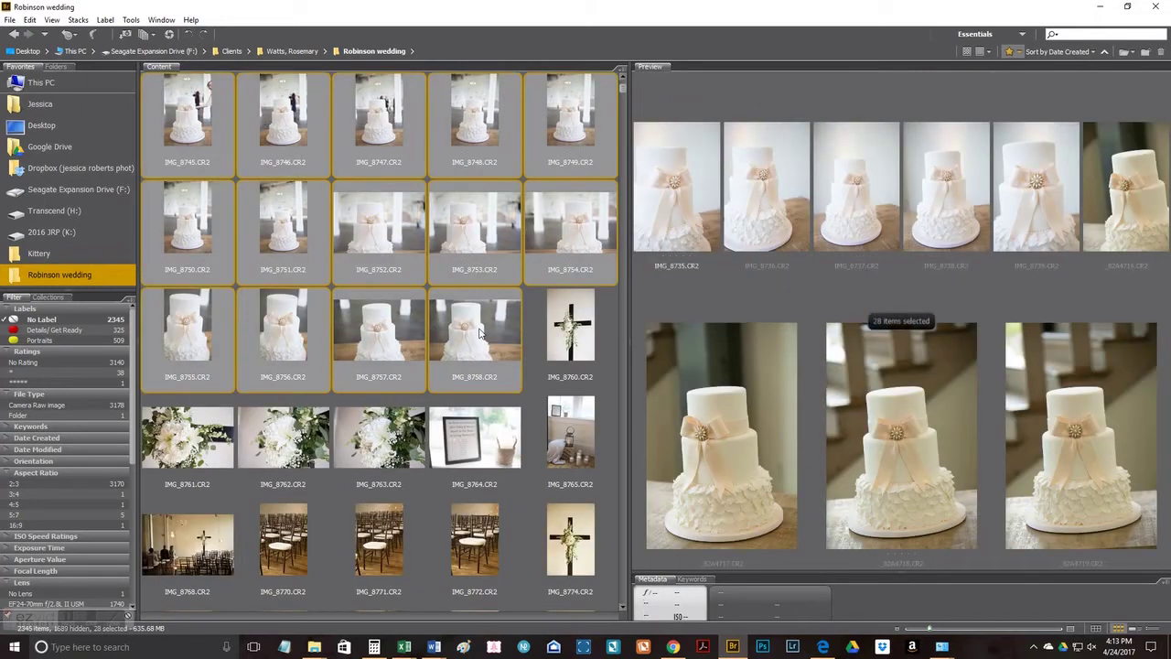
scroll(485, 234, "up", 3)
right_click(476, 195)
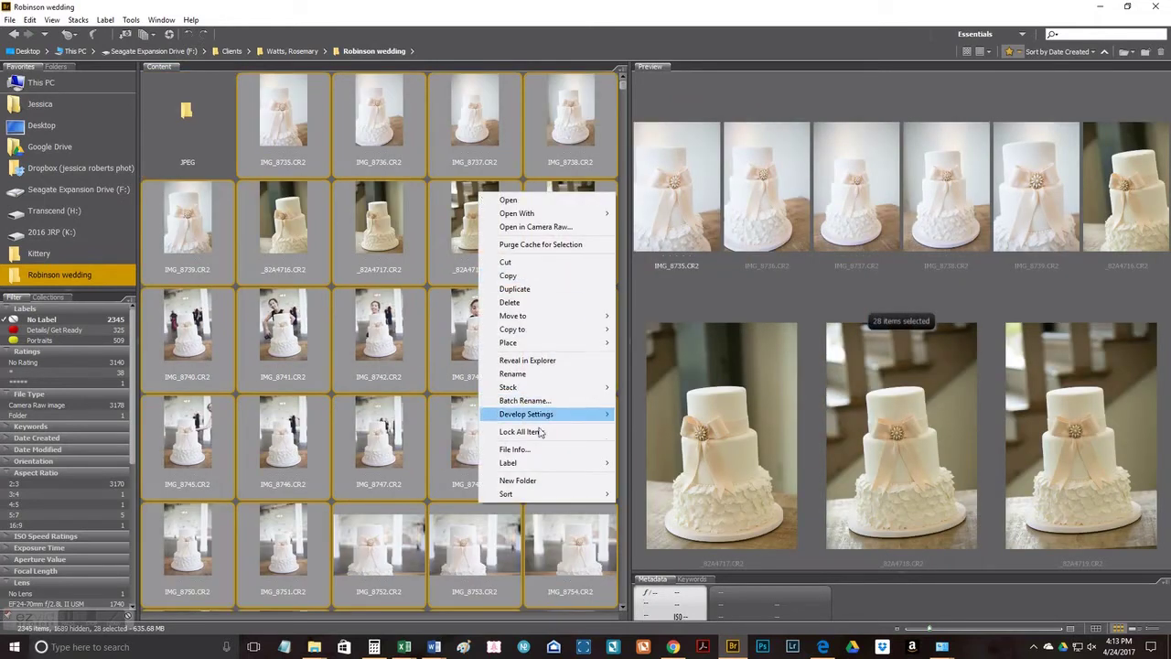
mouse_move(548, 466)
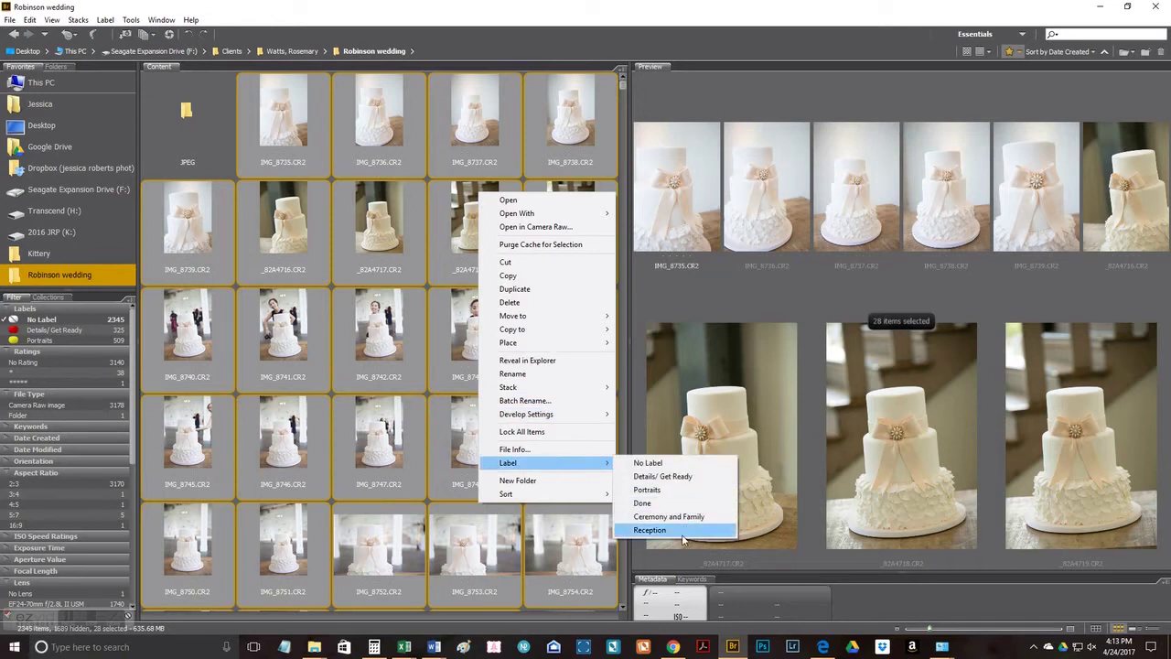
left_click(649, 530)
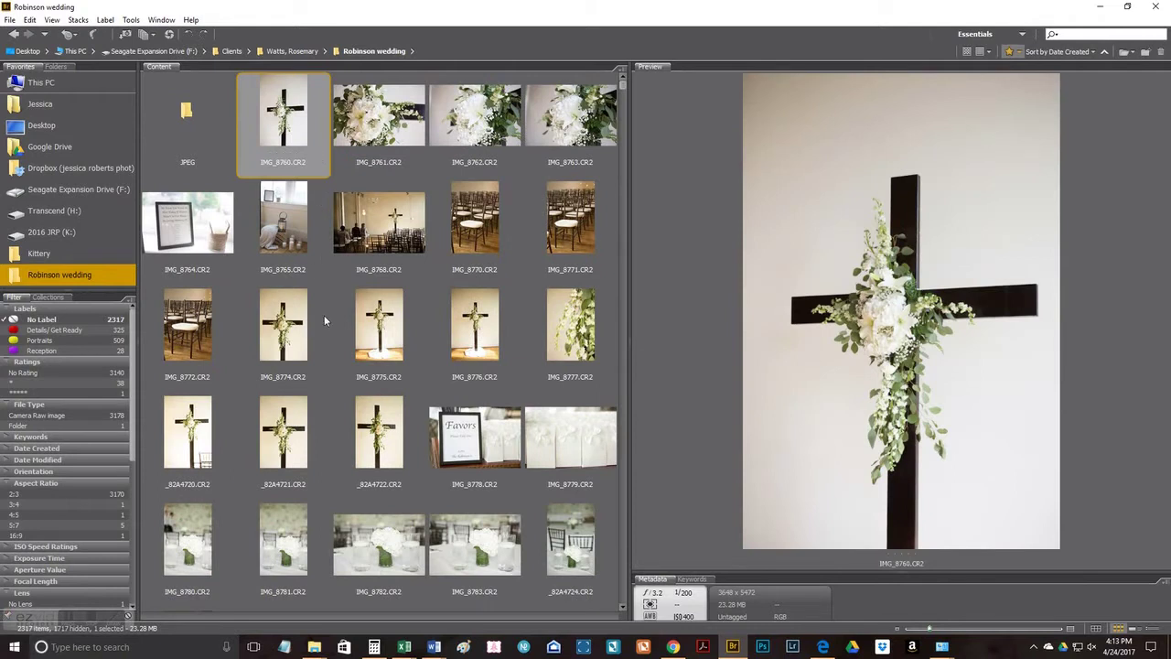
Label the cross, sign and chair images from IMG_8760.CR2 through _82A4722.CR2 as Ceremony and Family.
scroll(326, 325, "down", 1)
scroll(329, 327, "up", 1)
left_click(381, 442, "shift")
right_click(381, 439)
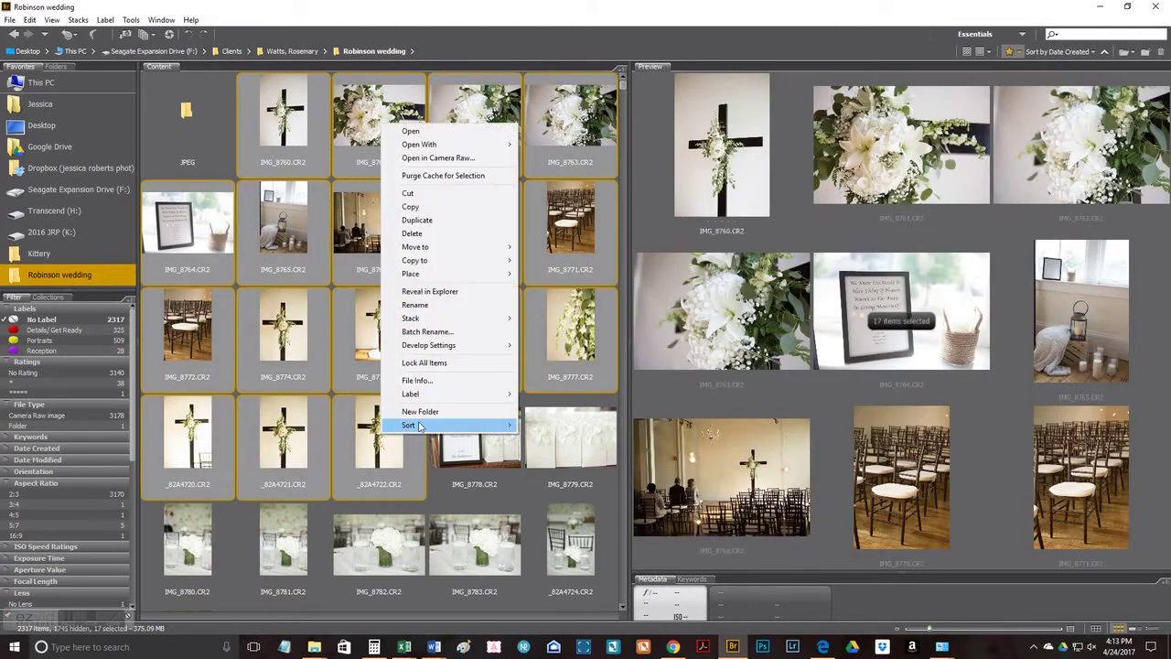
mouse_move(478, 393)
left_click(560, 448)
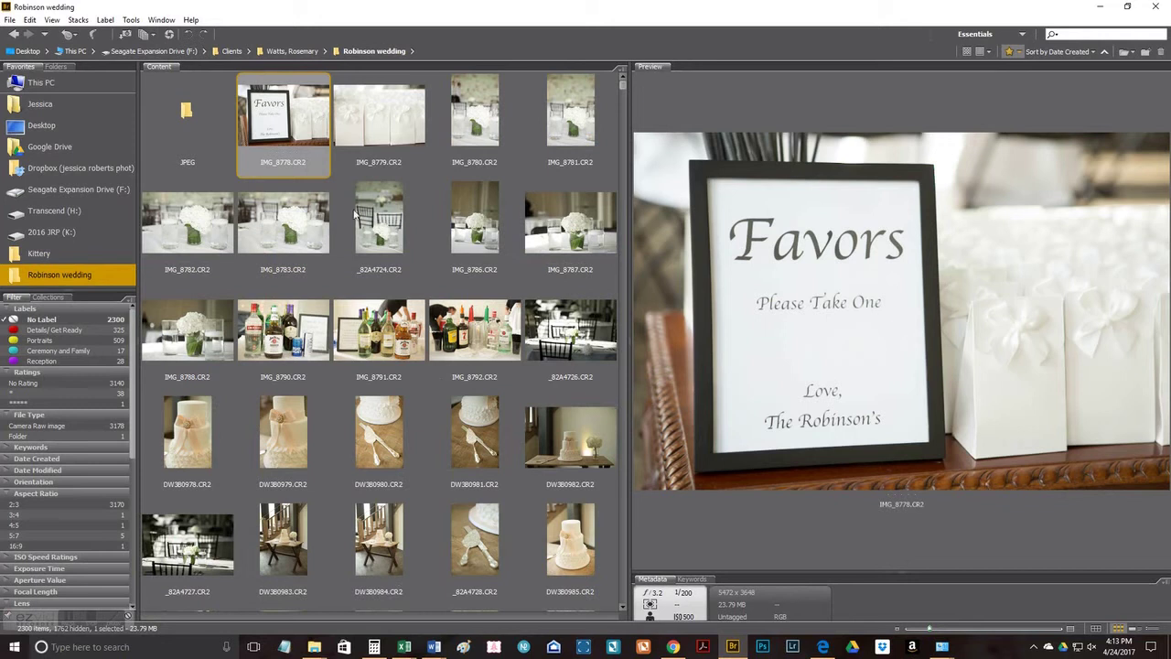
Label the favors, table, cake and bar detail images from IMG_8778.CR2 through DW3B1016.CR2 as Reception.
scroll(519, 337, "down", 1)
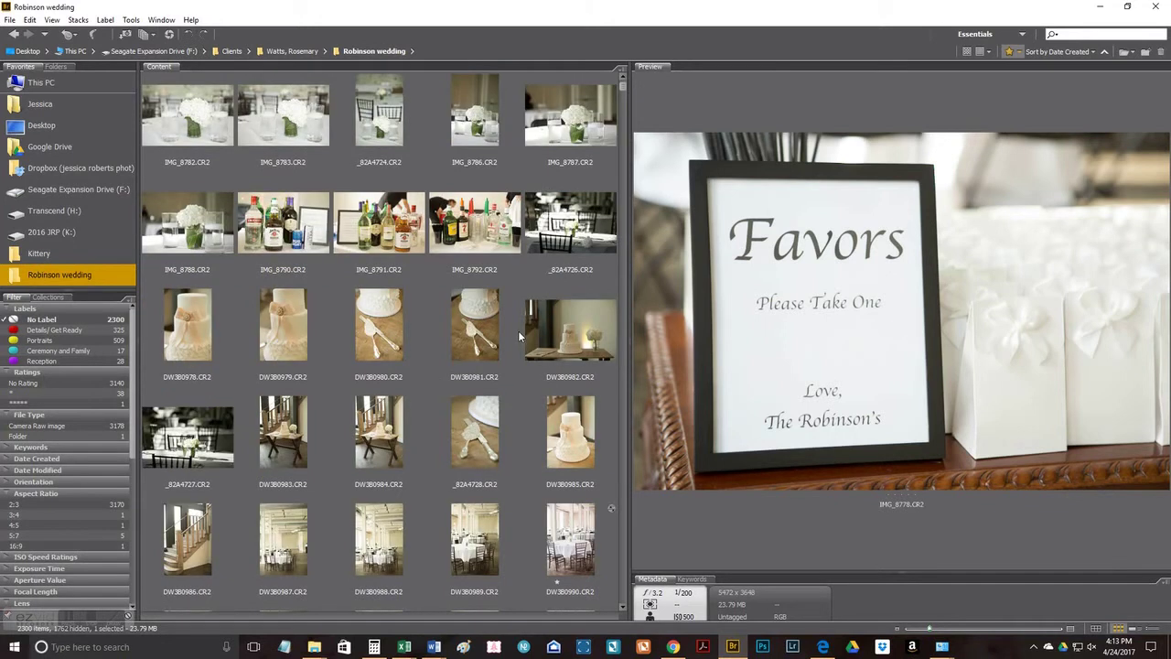
scroll(519, 337, "down", 1)
scroll(518, 330, "down", 1)
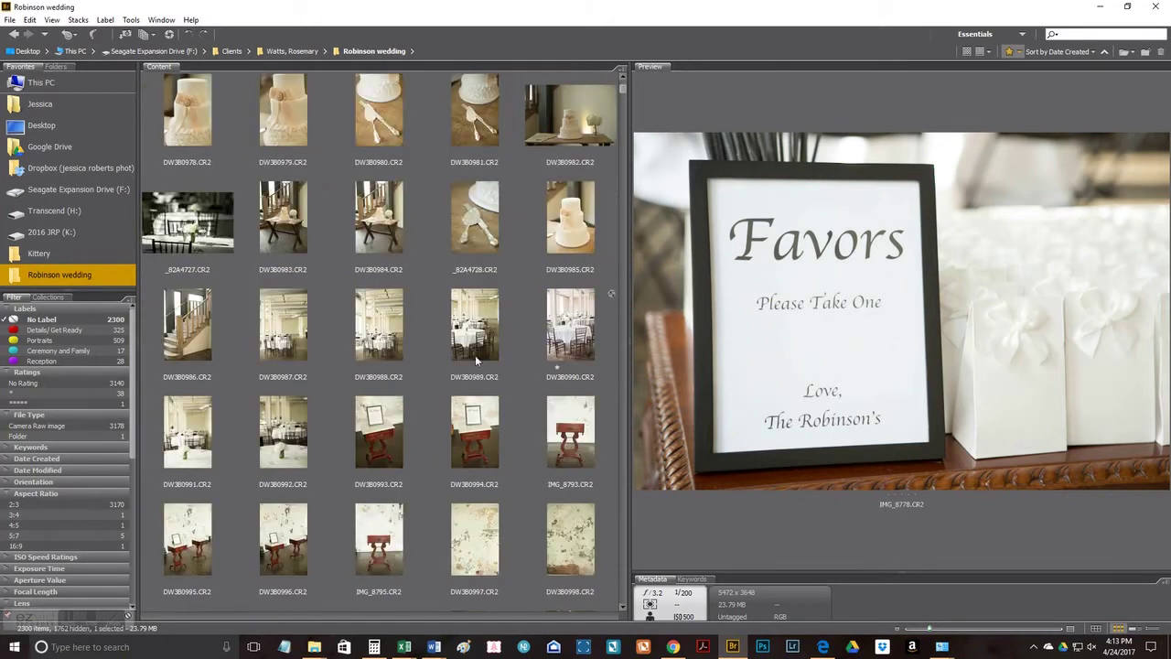
scroll(443, 366, "down", 2)
scroll(443, 366, "down", 5)
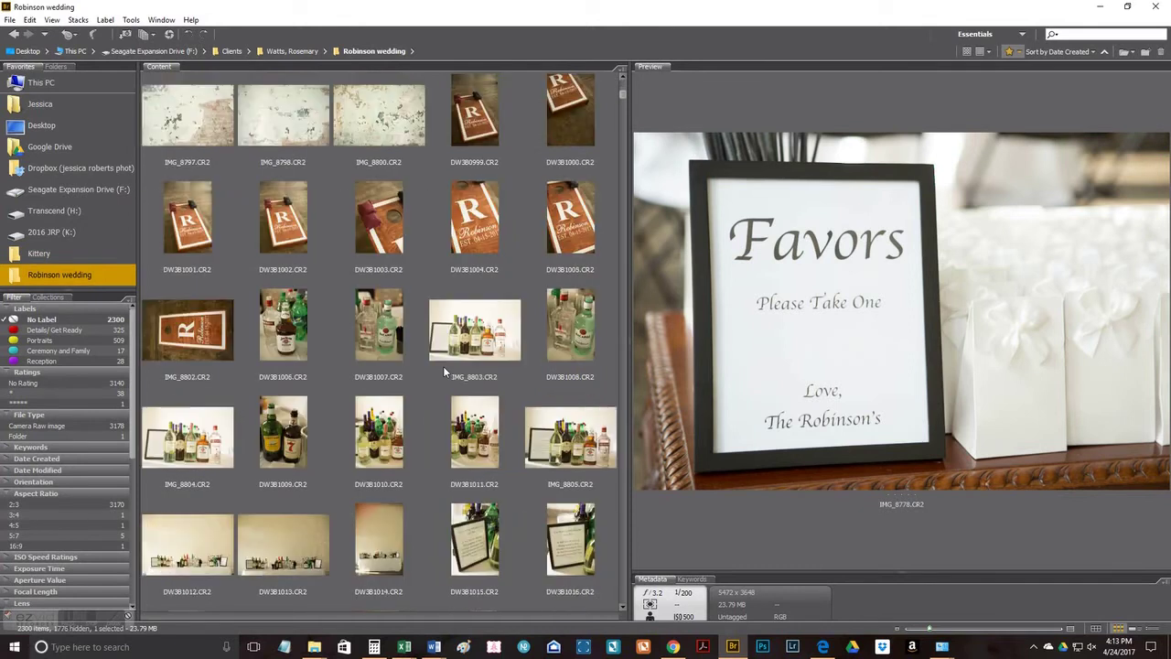
scroll(443, 366, "down", 1)
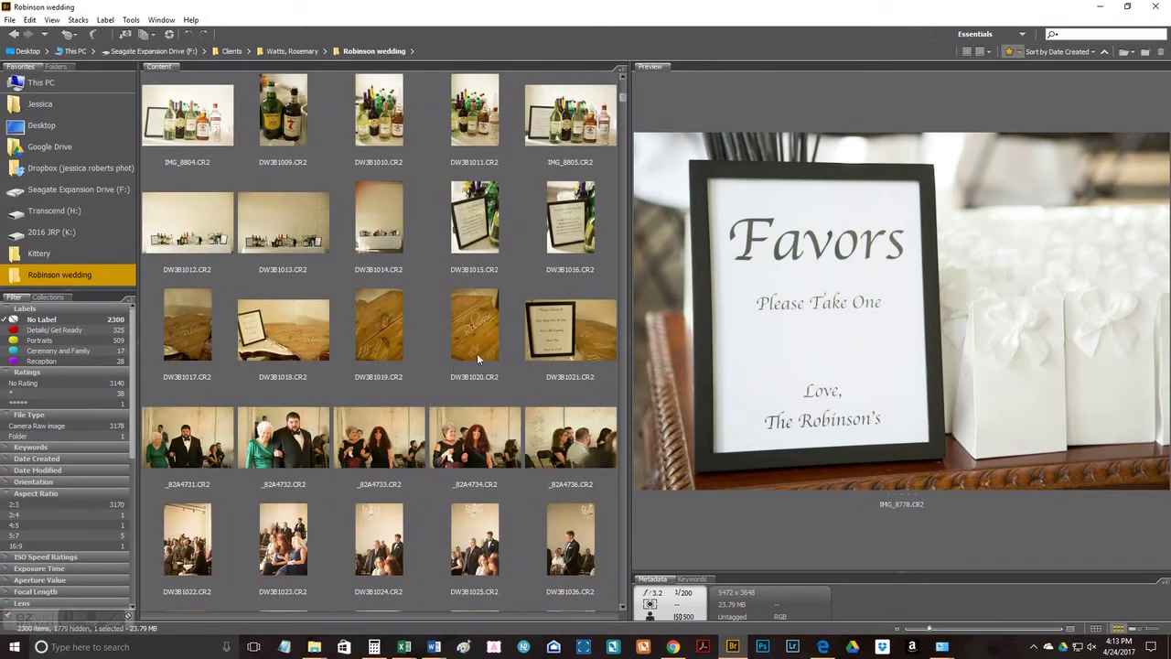
left_click(566, 229, "shift")
right_click(567, 228)
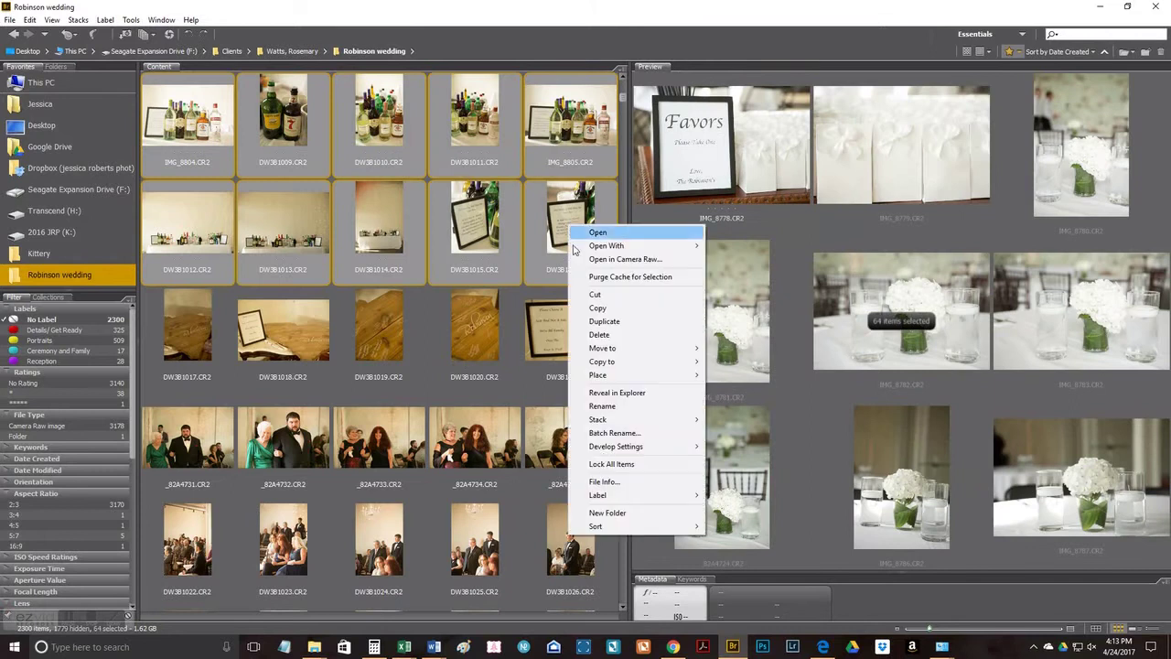
mouse_move(613, 498)
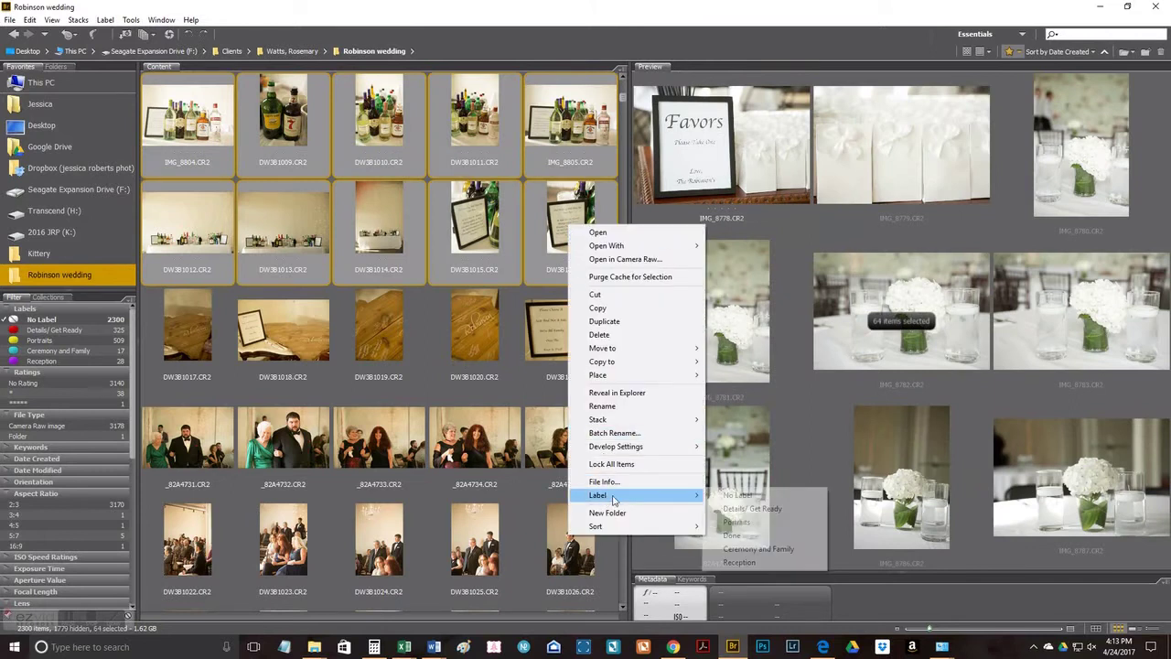
left_click(740, 562)
Label the images from DW3B1017.CR2 through DW3B1194.CR2 as Ceremony and Family, leaving out the drink and food images IMG_8823.CR2 through IMG_8825.CR2.
left_click(264, 136)
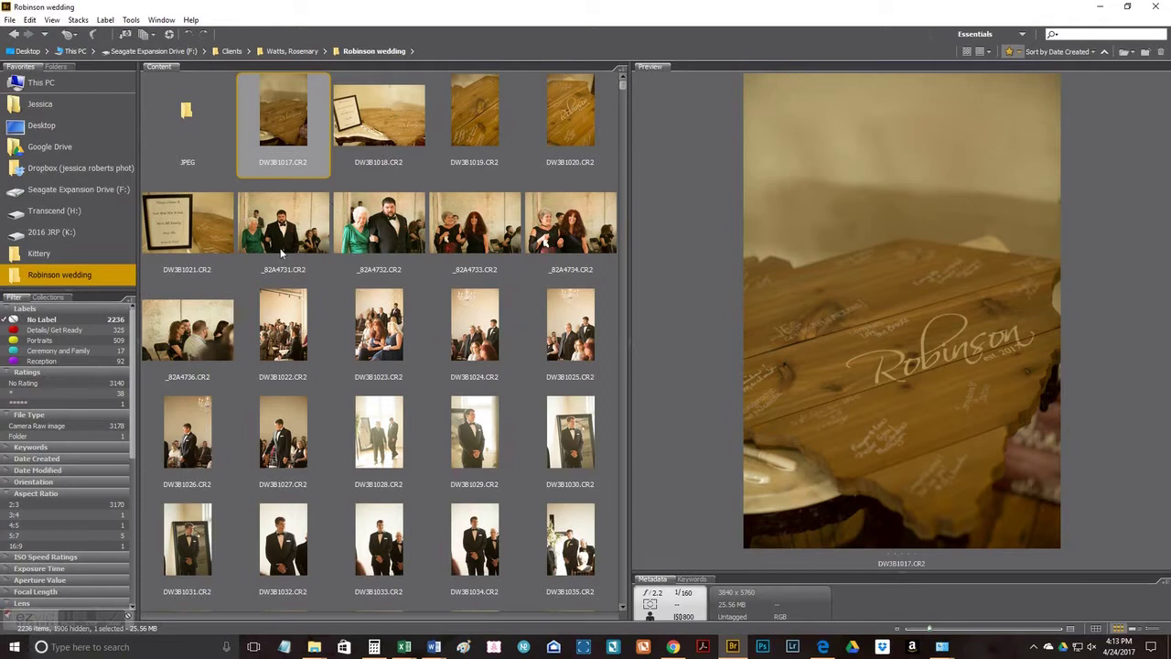
scroll(283, 254, "down", 10)
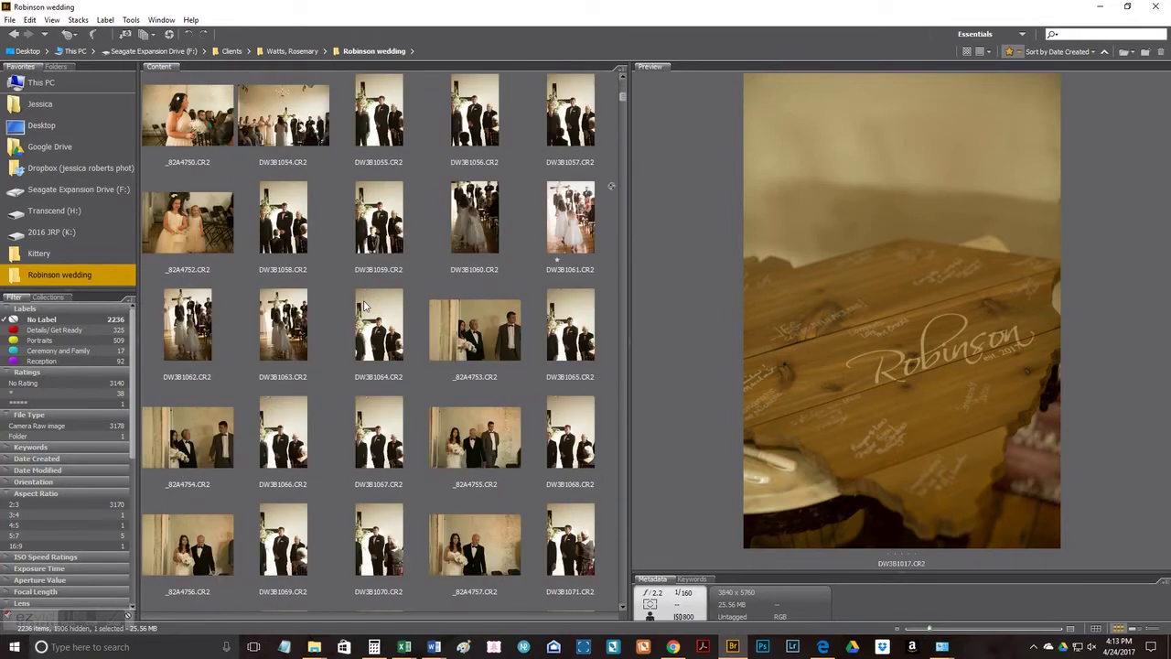
scroll(365, 306, "down", 15)
scroll(364, 305, "down", 15)
scroll(364, 306, "down", 6)
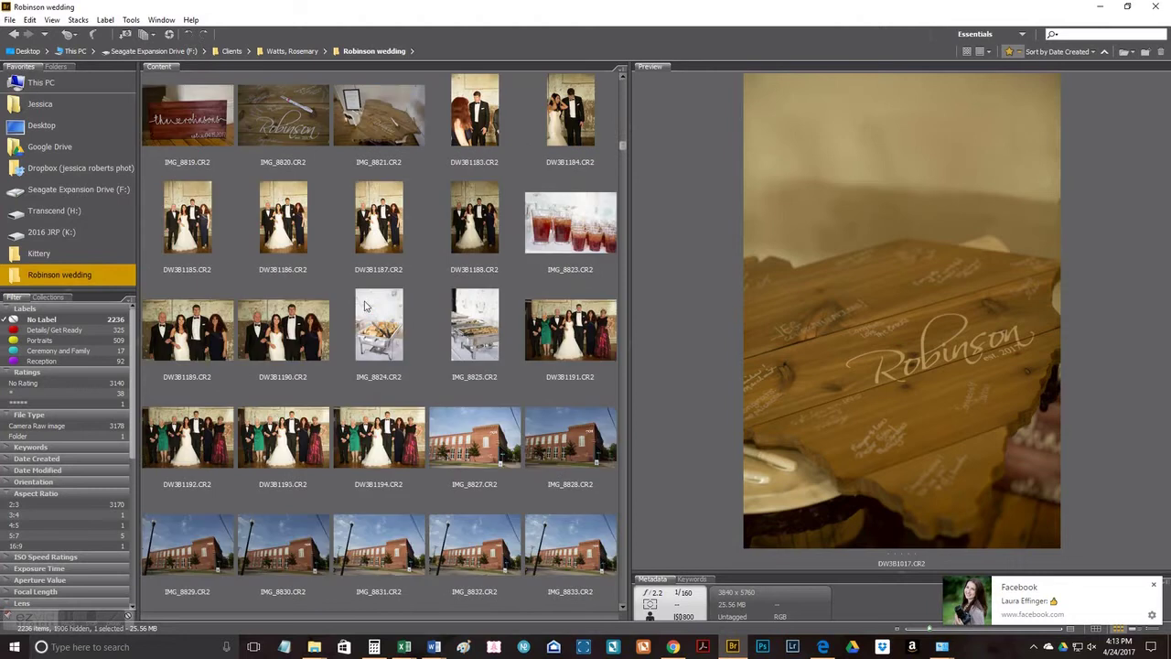
scroll(311, 248, "up", 2)
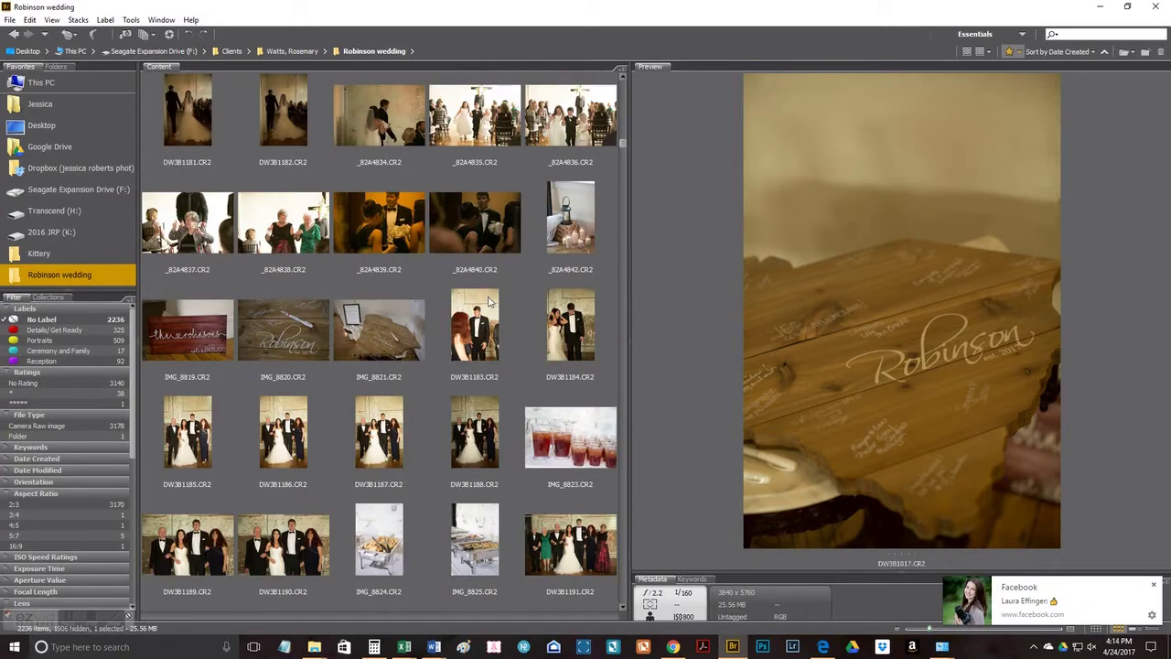
scroll(441, 435, "down", 2)
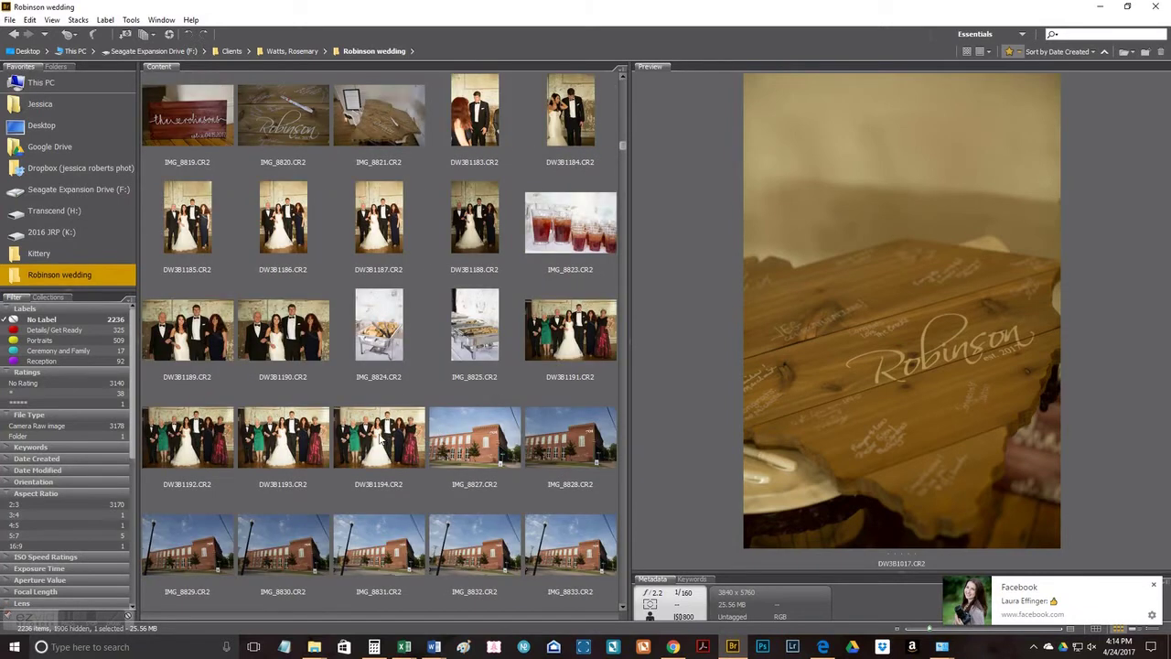
key("ctrl+a")
scroll(389, 432, "up", 1)
left_click(483, 426, "ctrl")
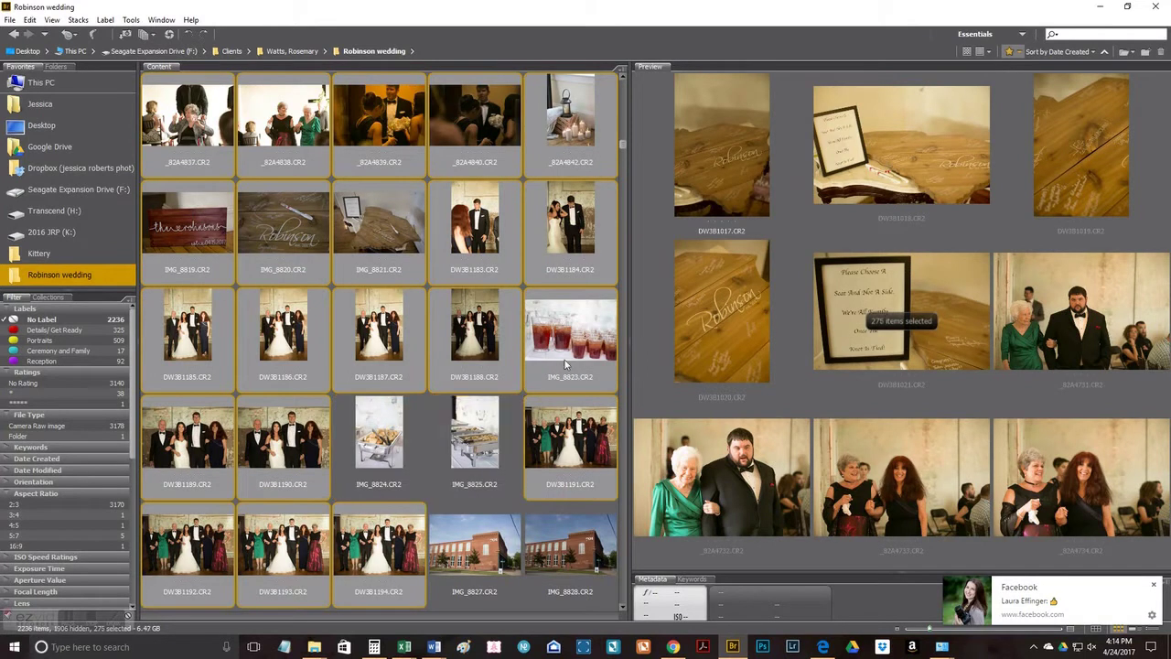
left_click(569, 330, "ctrl")
scroll(316, 276, "up", 1)
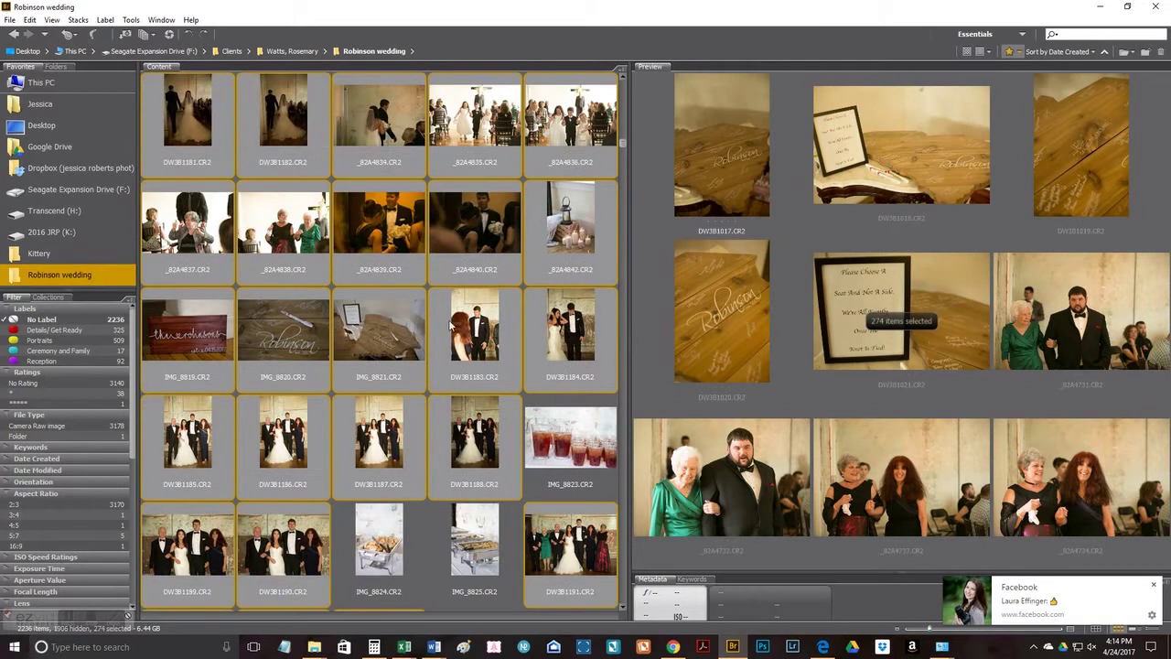
scroll(335, 336, "down", 3)
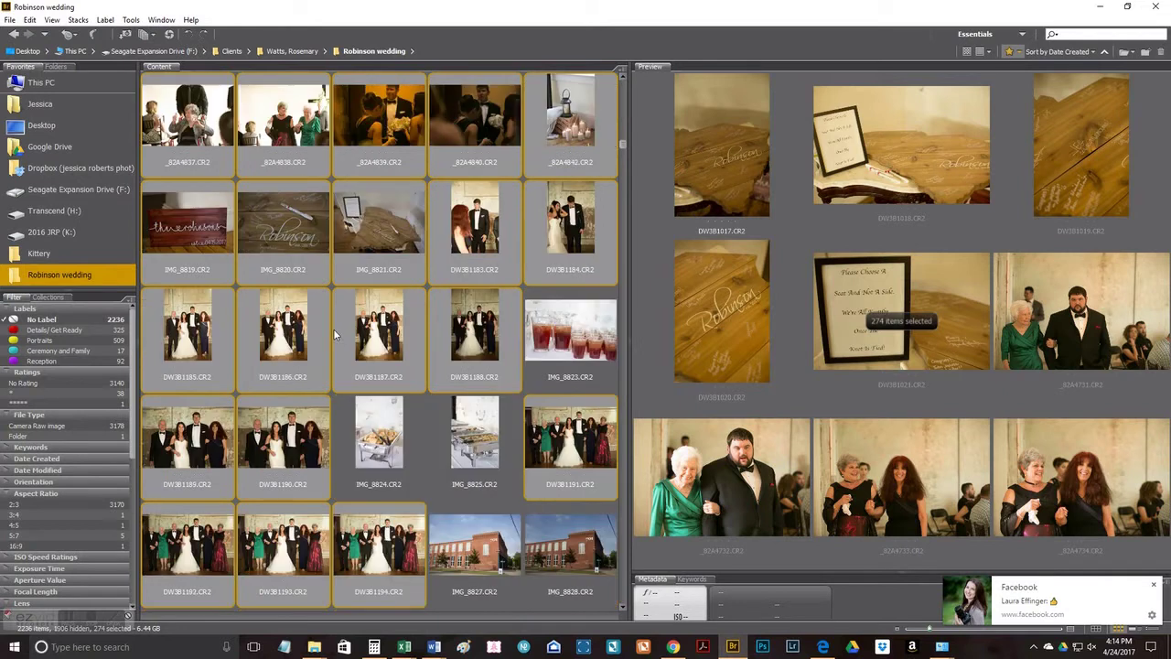
right_click(343, 320)
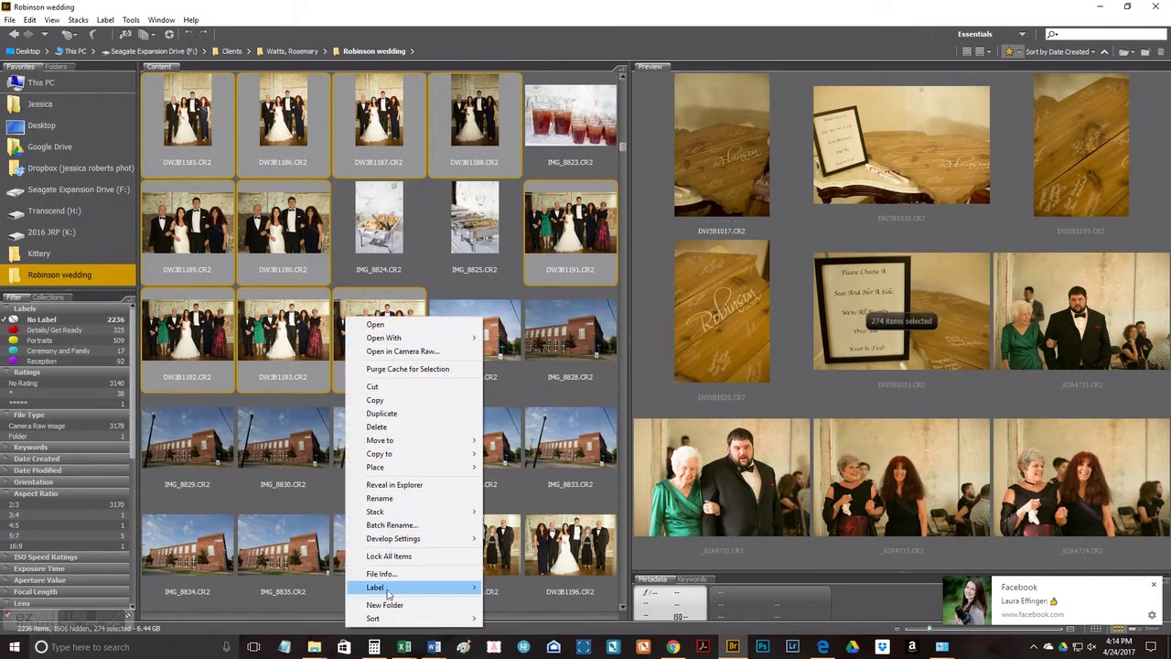
mouse_move(392, 591)
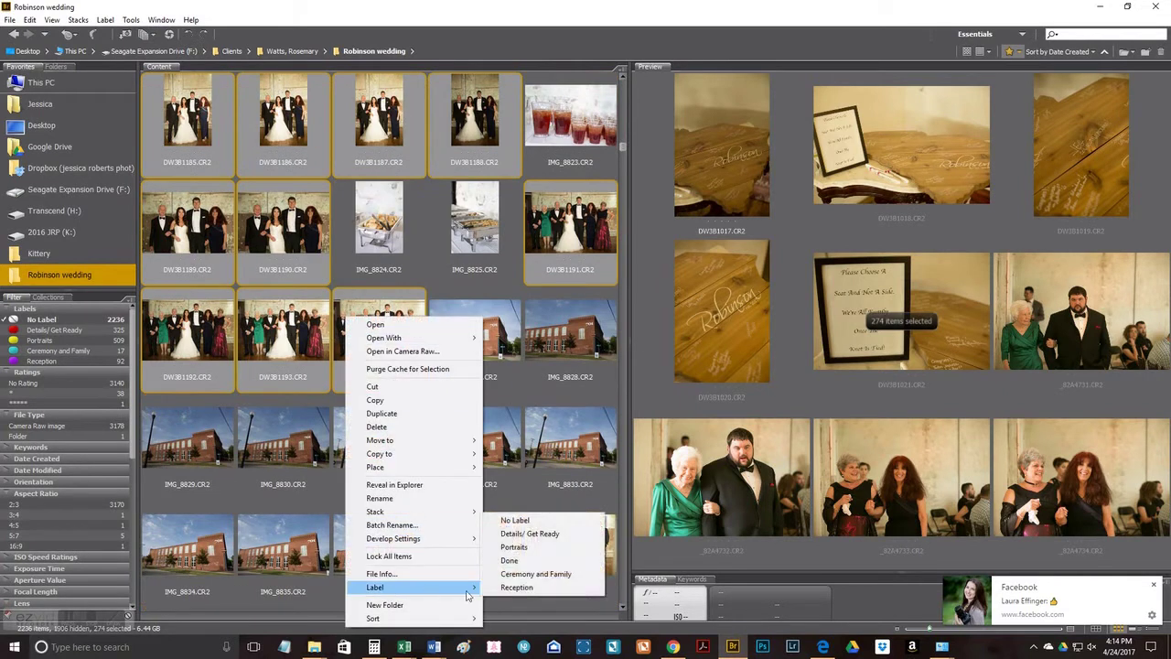
left_click(540, 574)
Label the drink and buffet food images IMG_8823.CR2 through IMG_8825.CR2 as Reception.
left_click(305, 151)
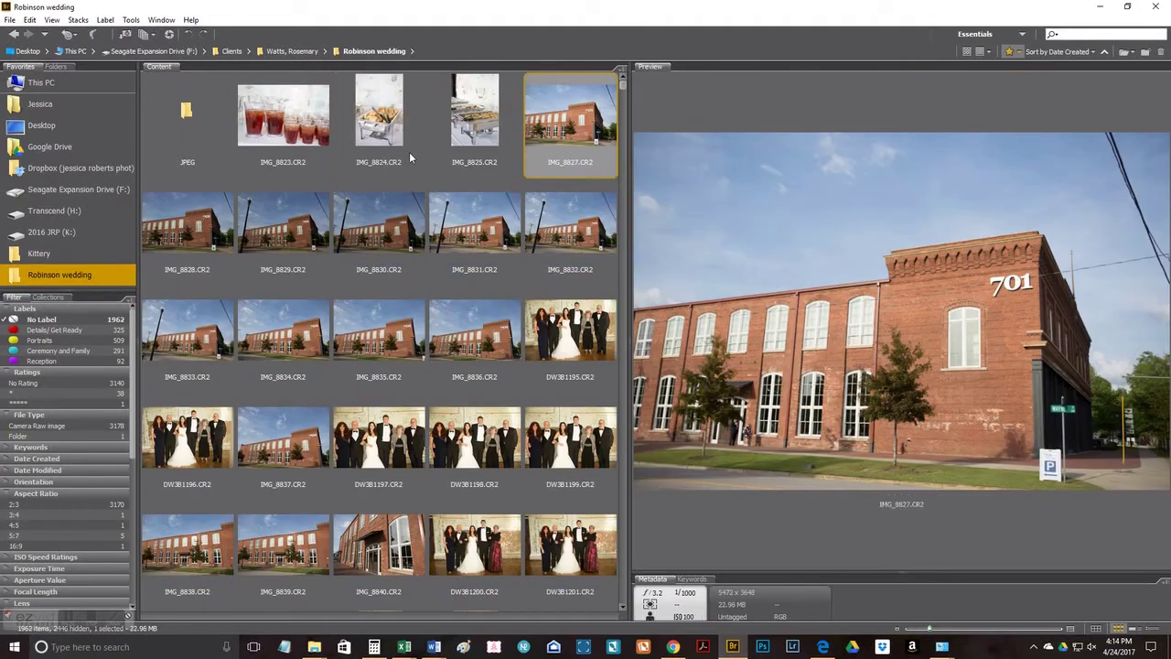
left_click(330, 128)
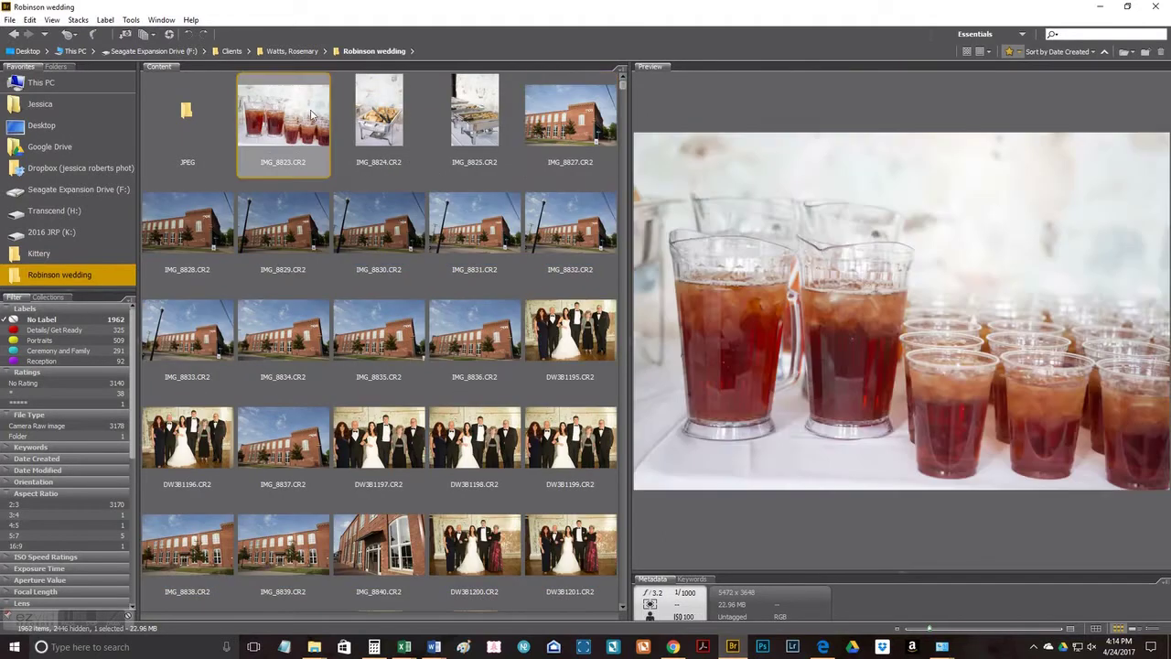
left_click(471, 129, "shift")
right_click(472, 129)
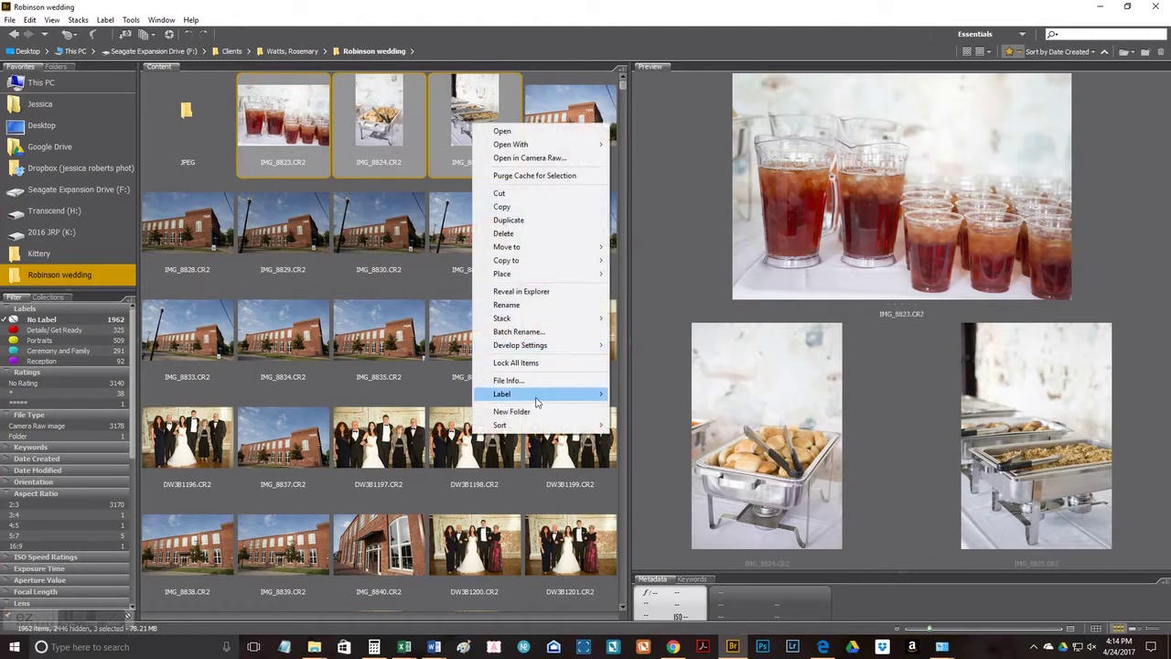
mouse_move(540, 395)
left_click(645, 461)
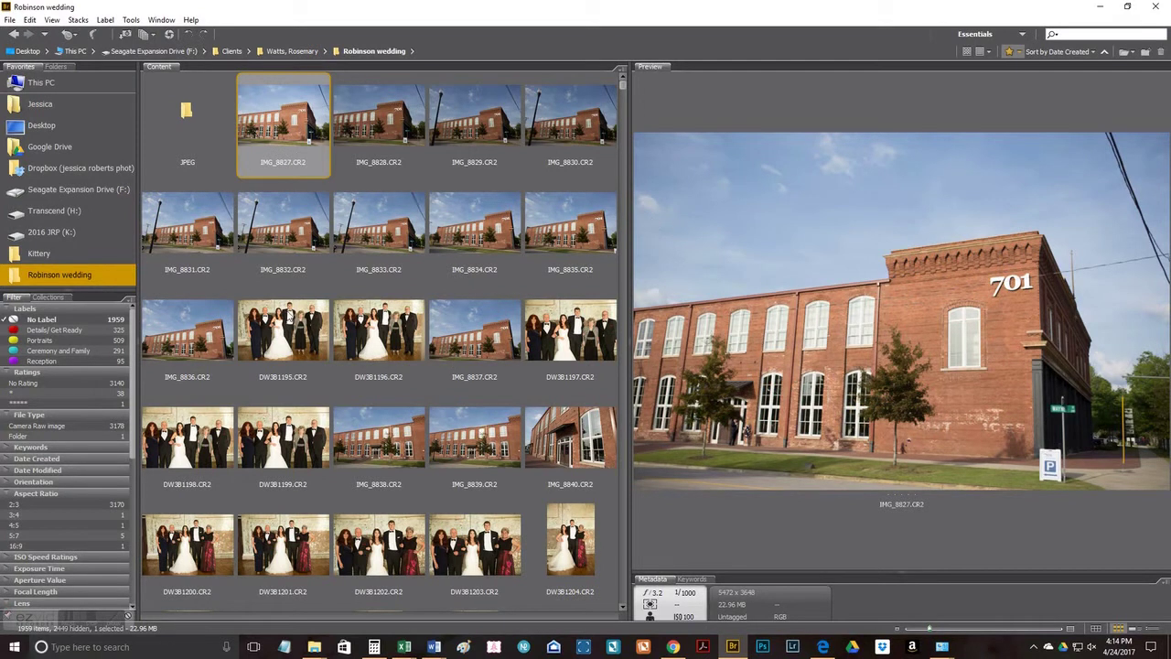
Label the brick building exterior images from IMG_8827.CR2 through IMG_8840.CR2 as Details/ Get Ready, leaving out the family images between them.
left_click(209, 332, "shift")
left_click(474, 334, "ctrl")
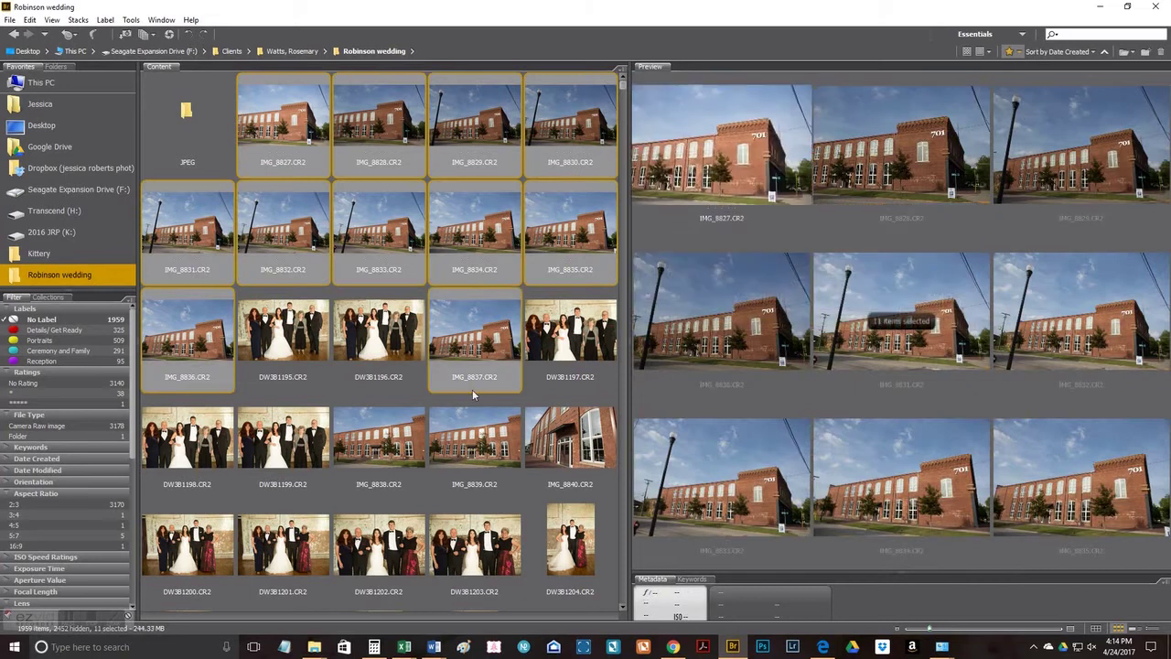
left_click(476, 441, "ctrl")
left_click(534, 455, "ctrl")
left_click(380, 434, "ctrl")
right_click(380, 432)
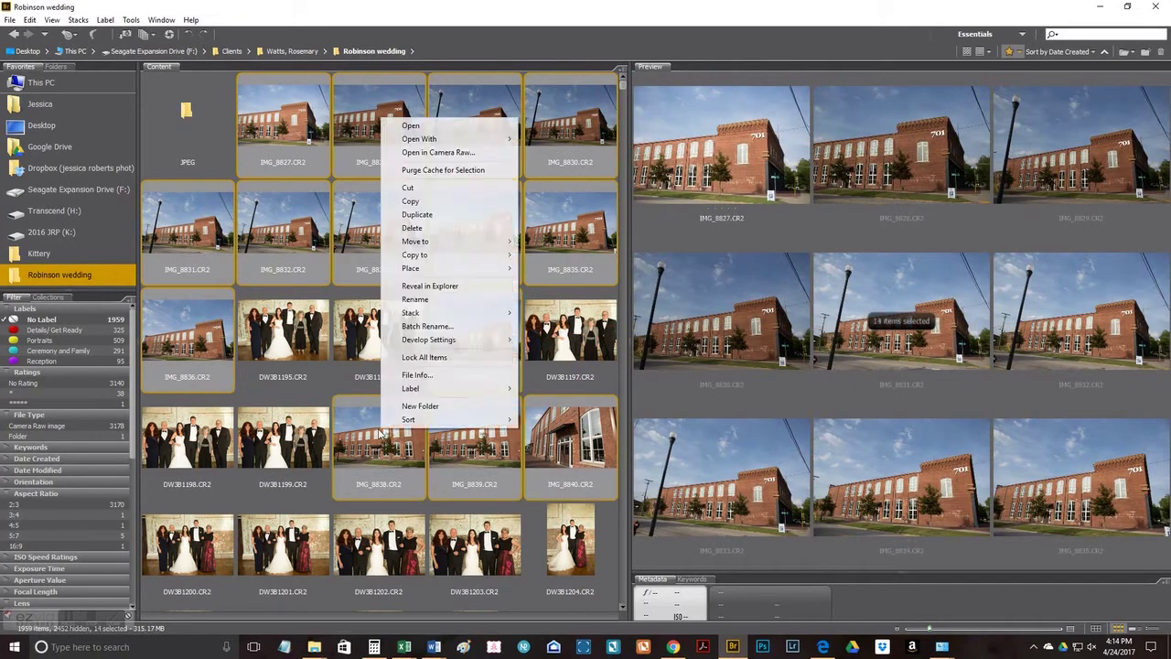
mouse_move(439, 391)
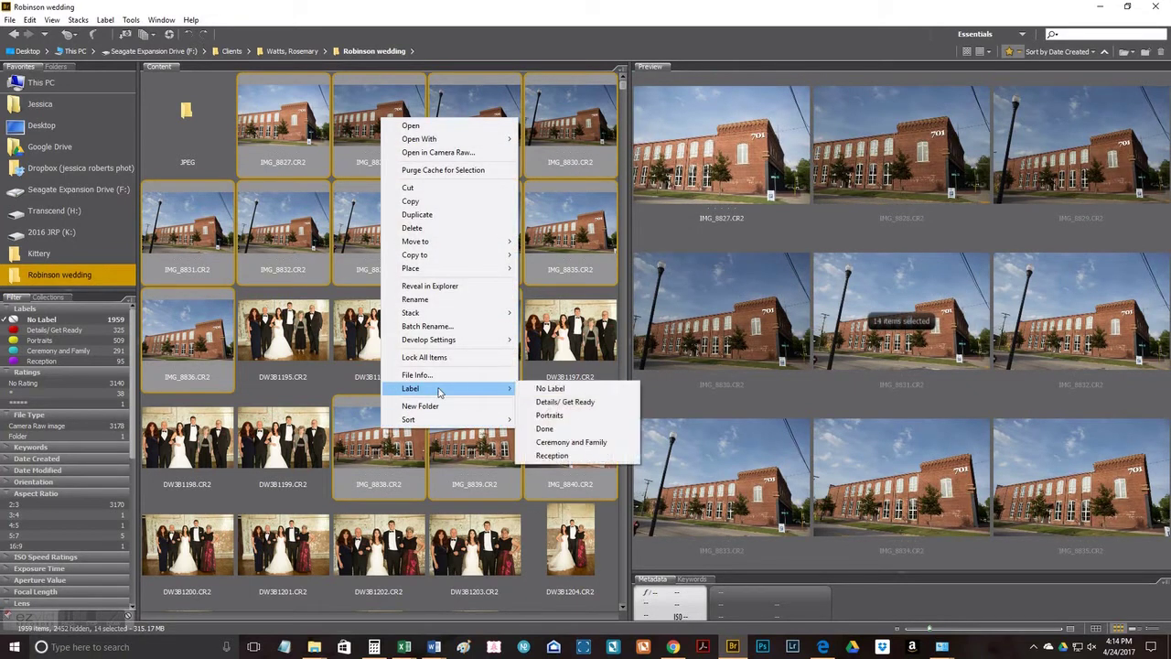
left_click(549, 402)
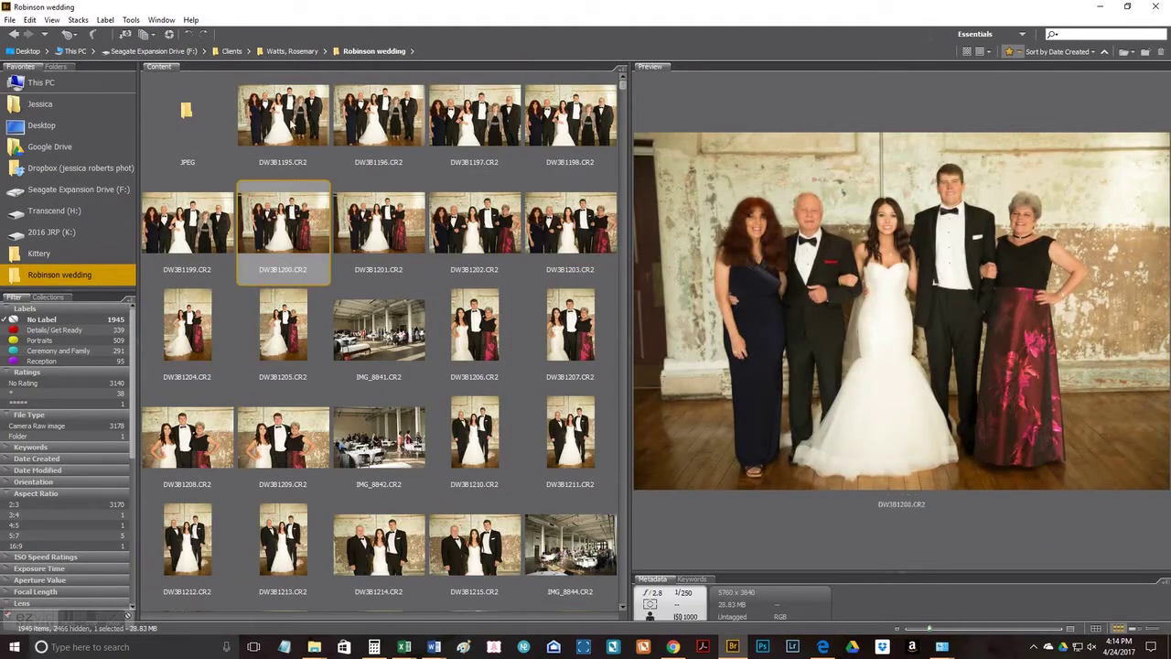
Label the family group images from DW3B1195.CR2 through DW3B1229.CR2 as Ceremony and Family, leaving out the interspersed venue, guest and food images IMG_8841.CR2 through IMG_8851.CR2.
left_click(291, 120)
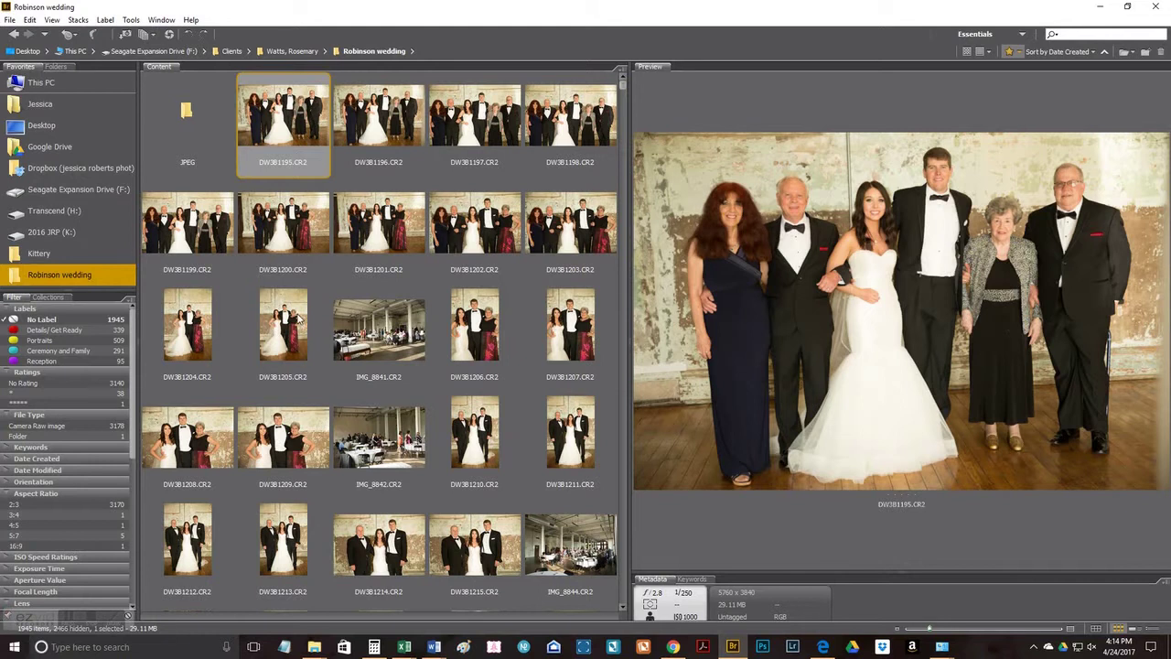
scroll(297, 317, "down", 1)
scroll(296, 317, "up", 1)
scroll(298, 320, "down", 3)
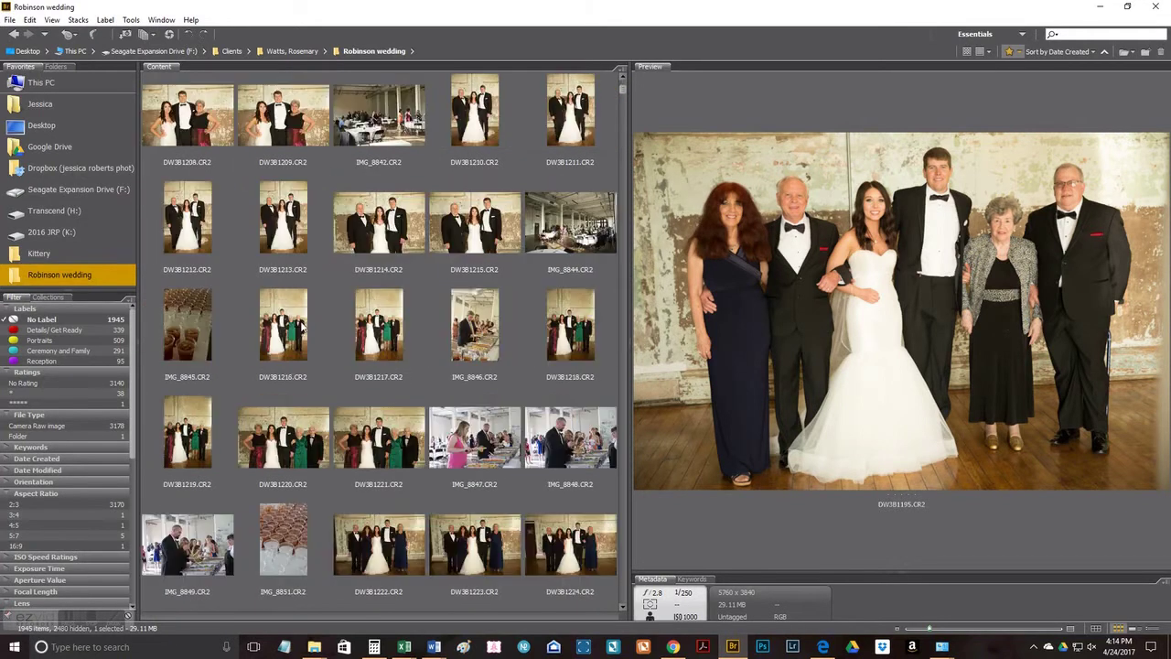
scroll(360, 448, "down", 2)
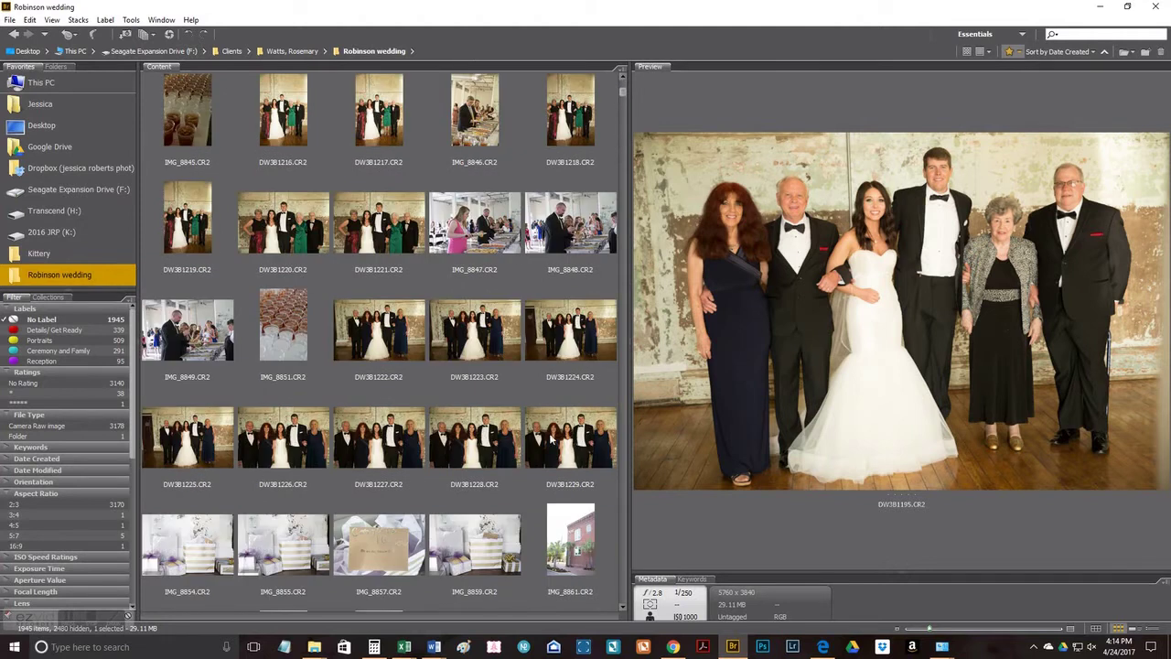
left_click(552, 437, "shift")
scroll(549, 436, "up", 2)
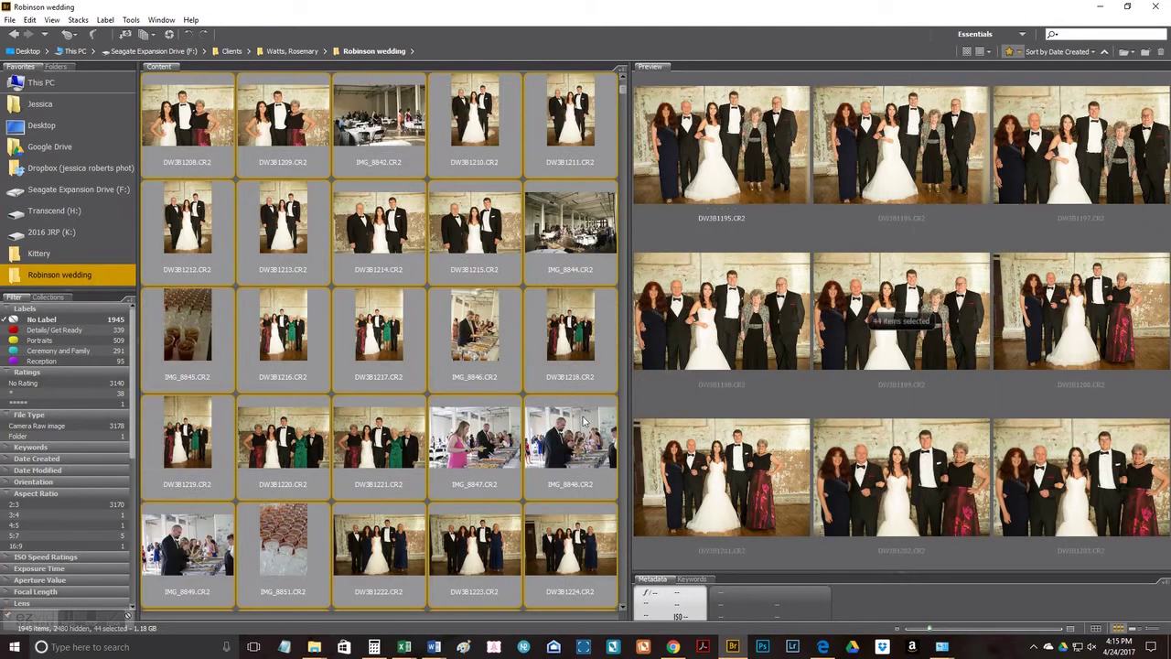
left_click(509, 441, "ctrl")
left_click(271, 532, "ctrl")
left_click(189, 544, "ctrl")
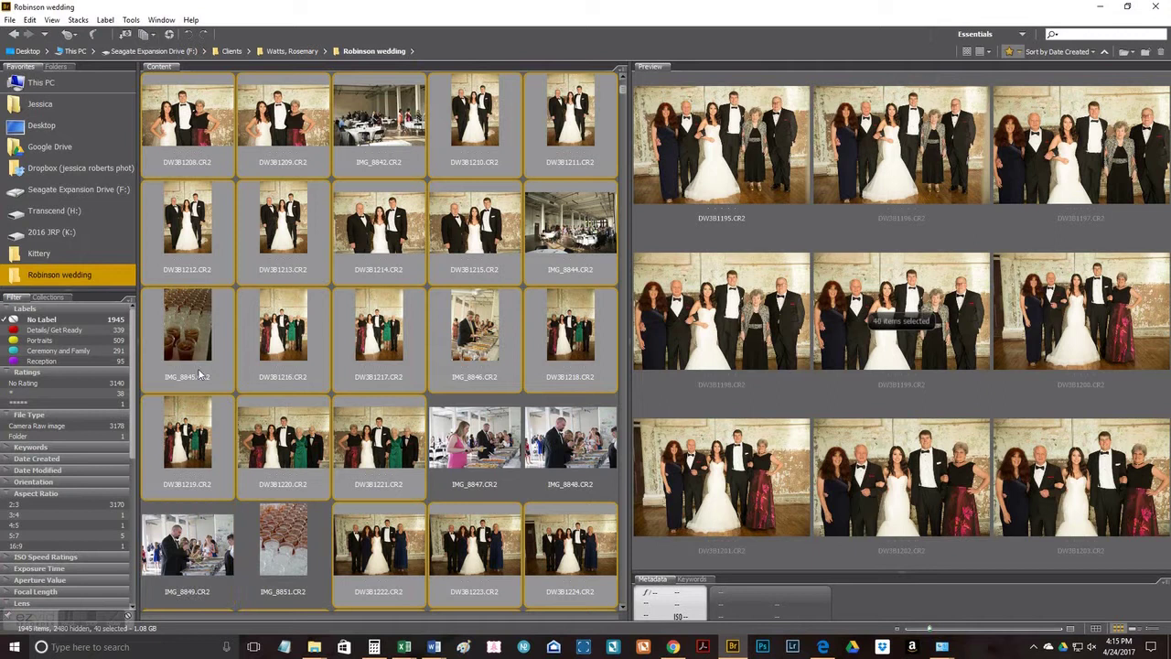
left_click(494, 328, "ctrl")
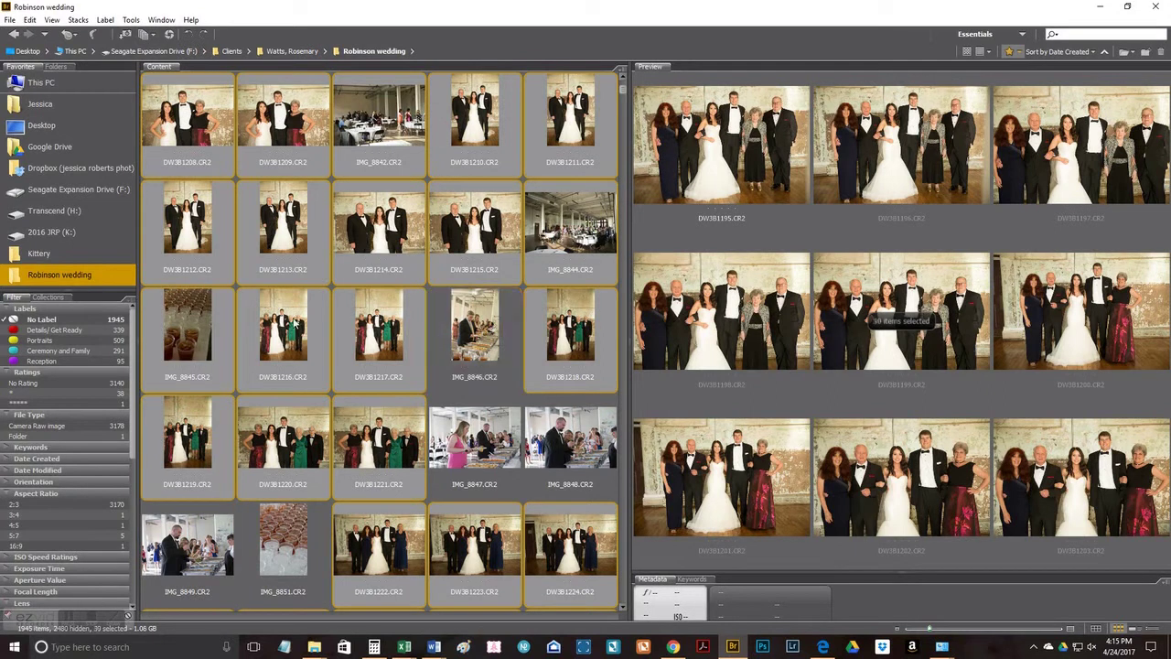
left_click(228, 323, "ctrl")
left_click(585, 236, "ctrl")
left_click(398, 123, "ctrl")
scroll(383, 164, "up", 5)
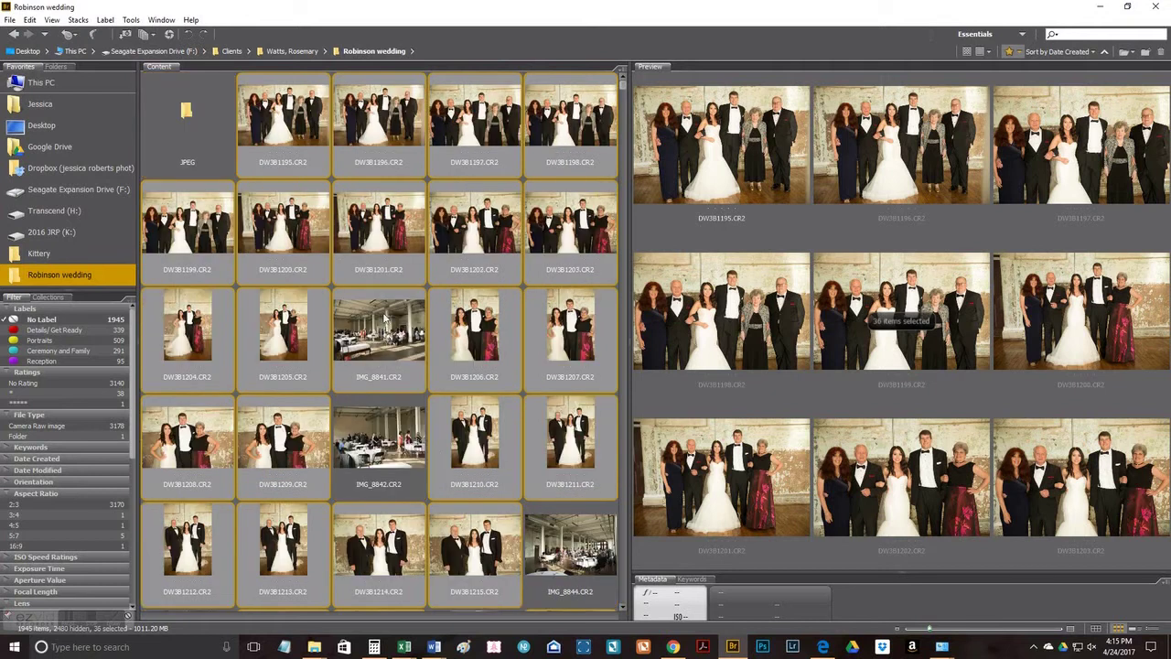
left_click(384, 317, "ctrl")
right_click(467, 326)
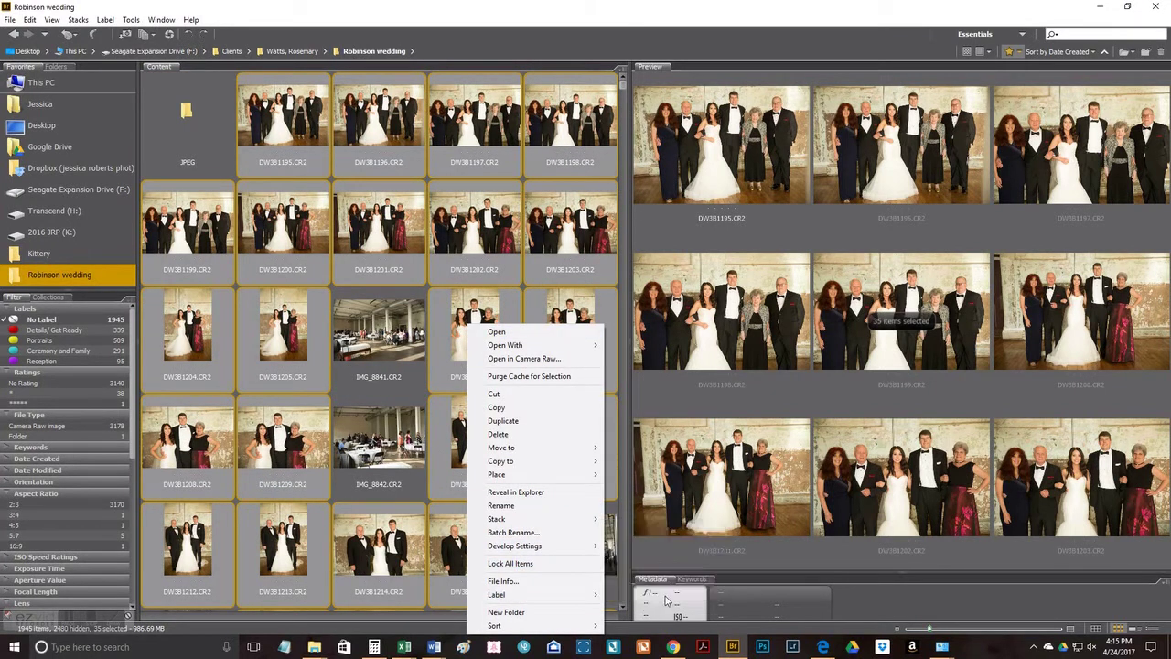
mouse_move(549, 595)
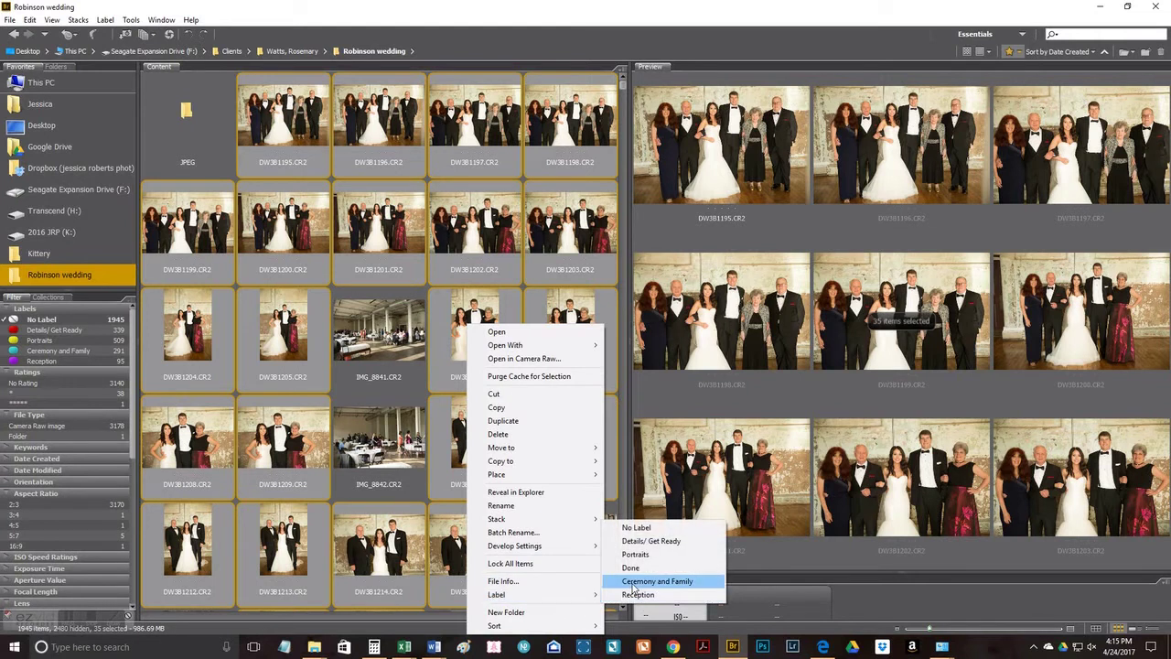
left_click(634, 584)
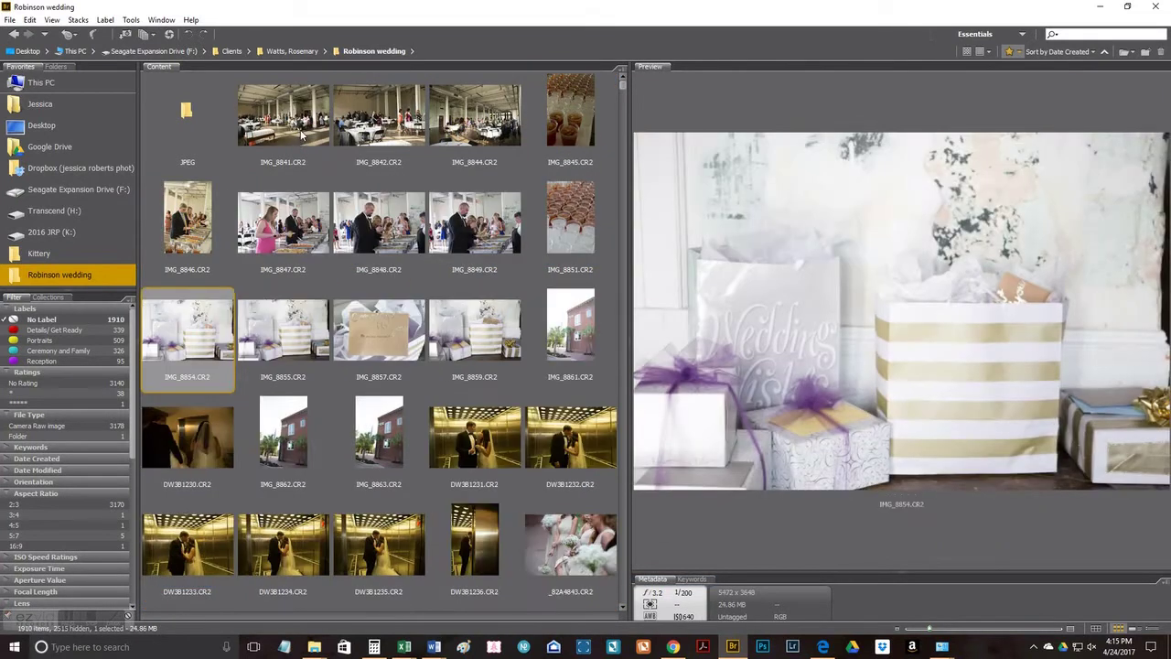
Label the venue, buffet, gift and building images from IMG_8841.CR2 through IMG_8863.CR2 as Reception, leaving out DW3B1230.CR2.
left_click(297, 134)
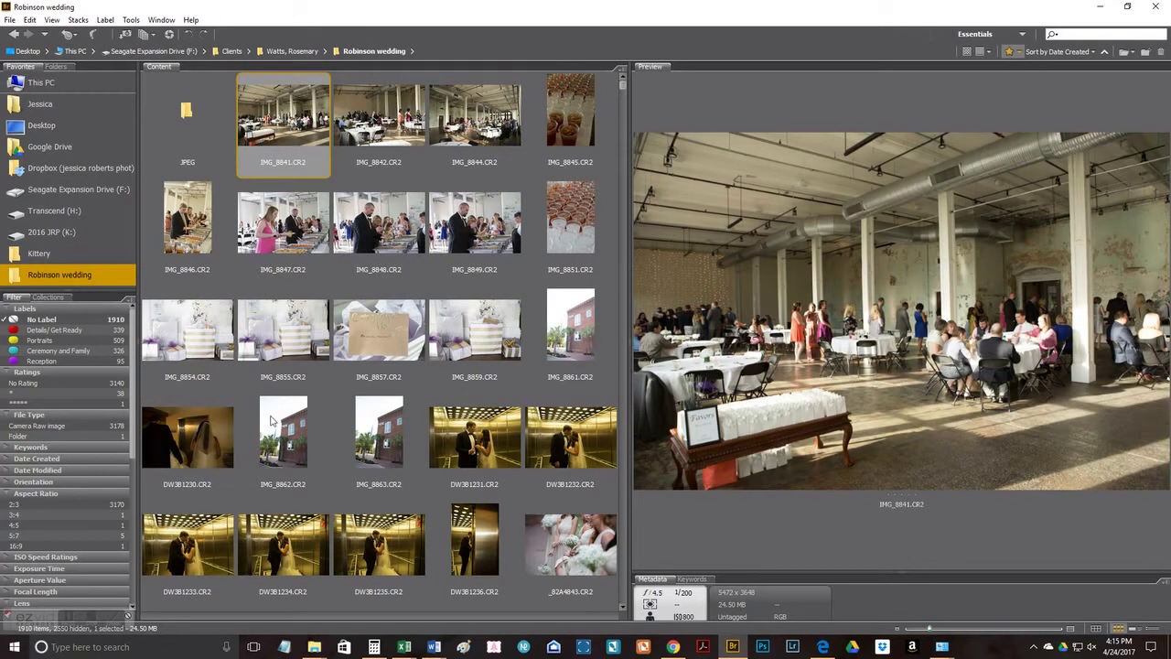
scroll(349, 448, "down", 1)
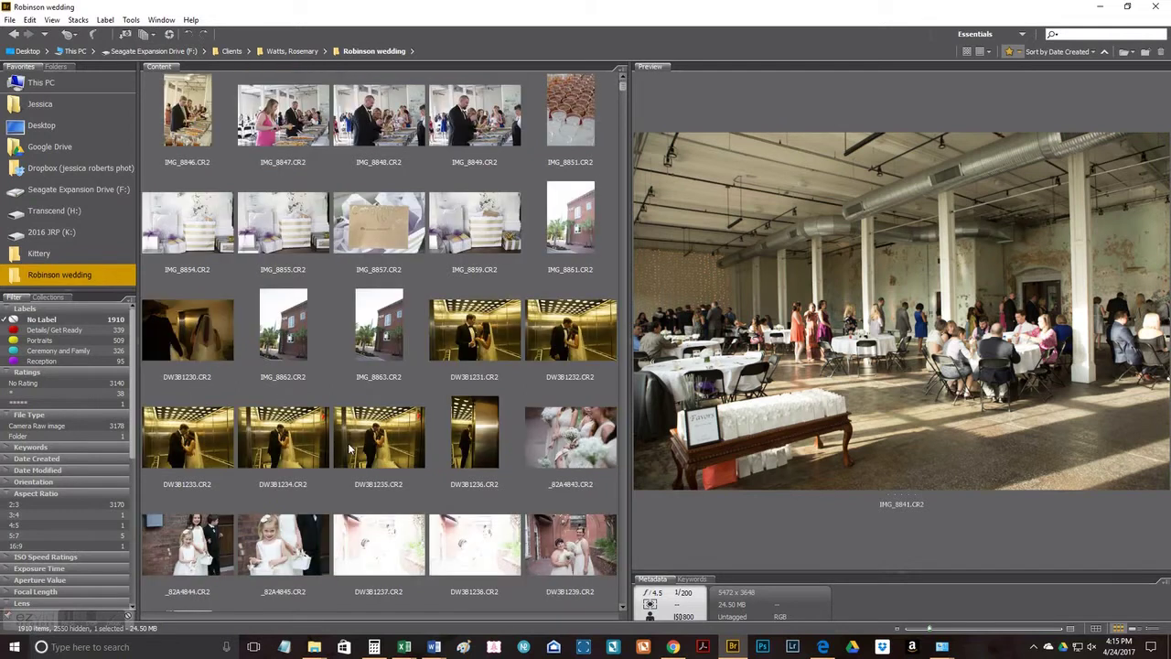
left_click(382, 332, "shift")
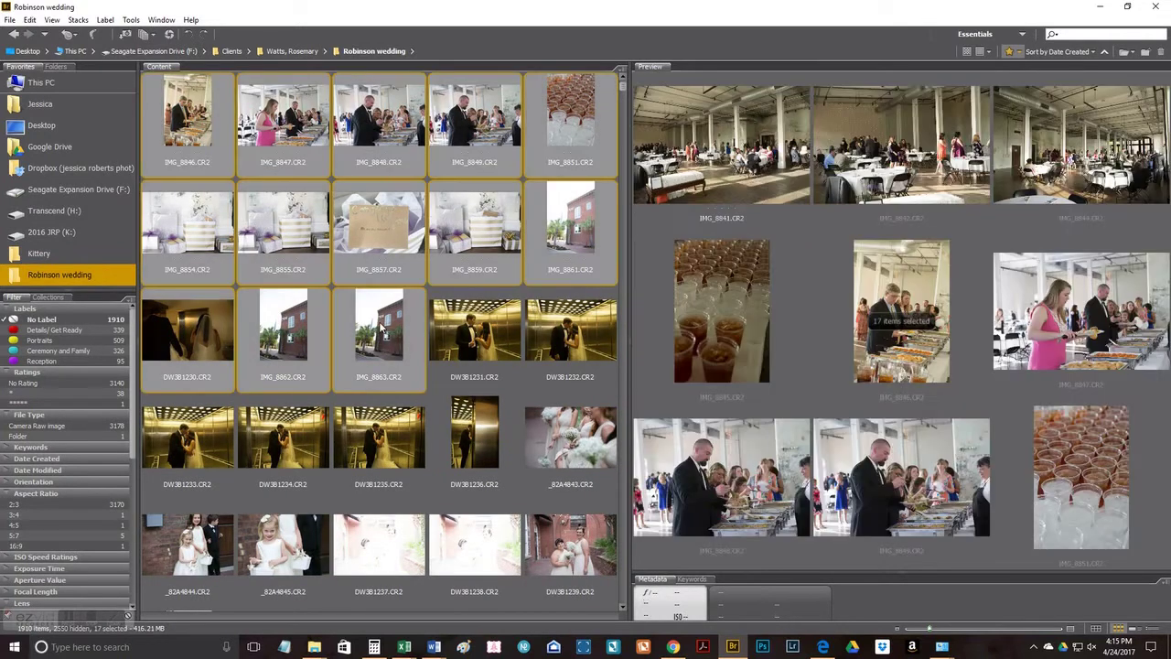
left_click(207, 328, "ctrl")
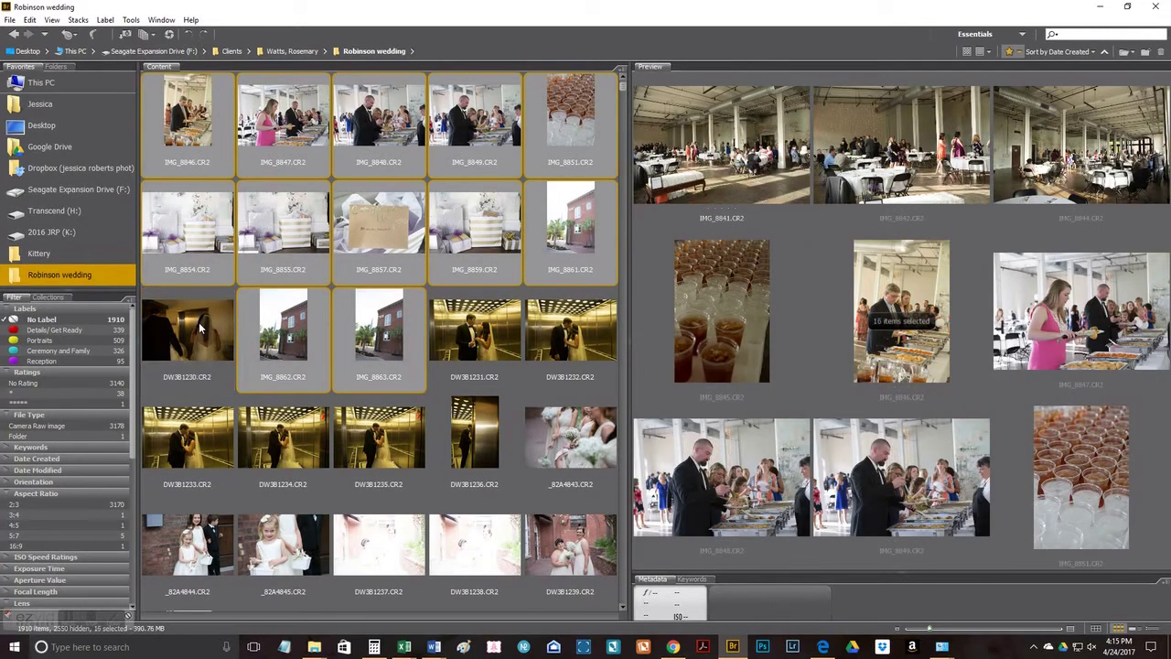
right_click(386, 338)
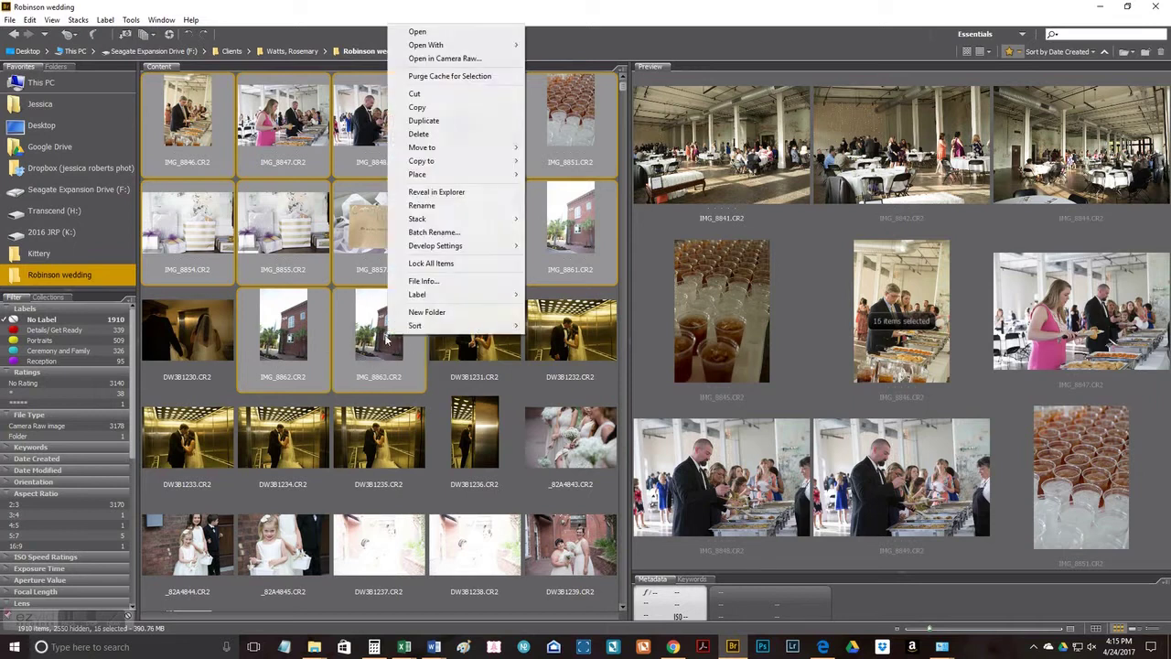
mouse_move(471, 297)
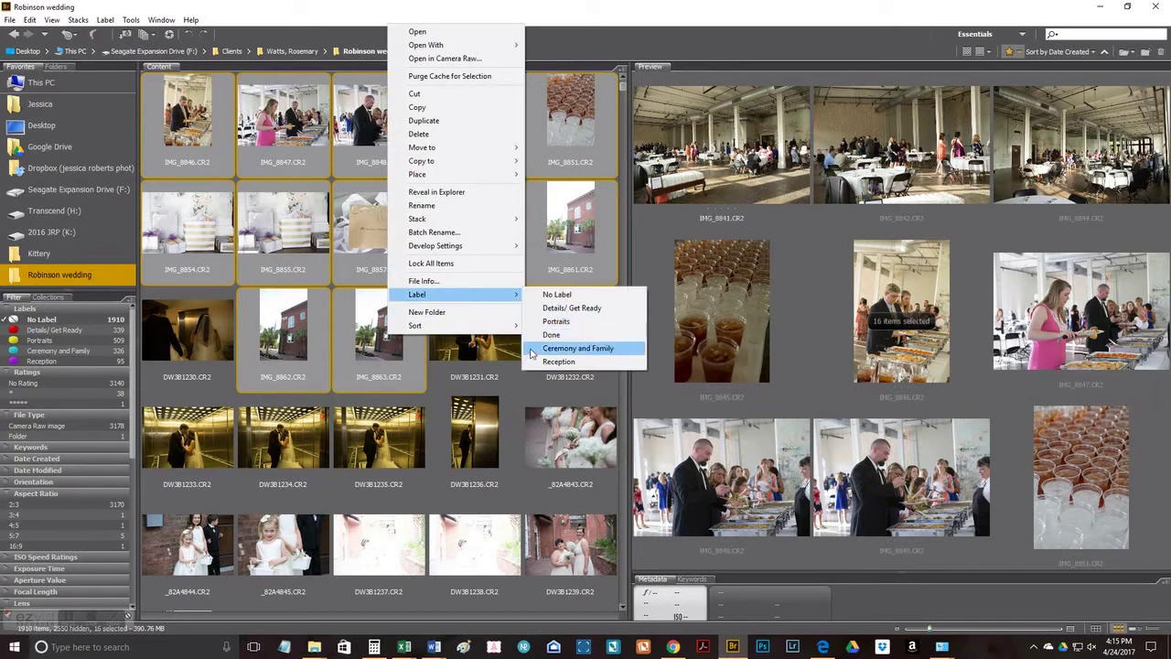
left_click(577, 348)
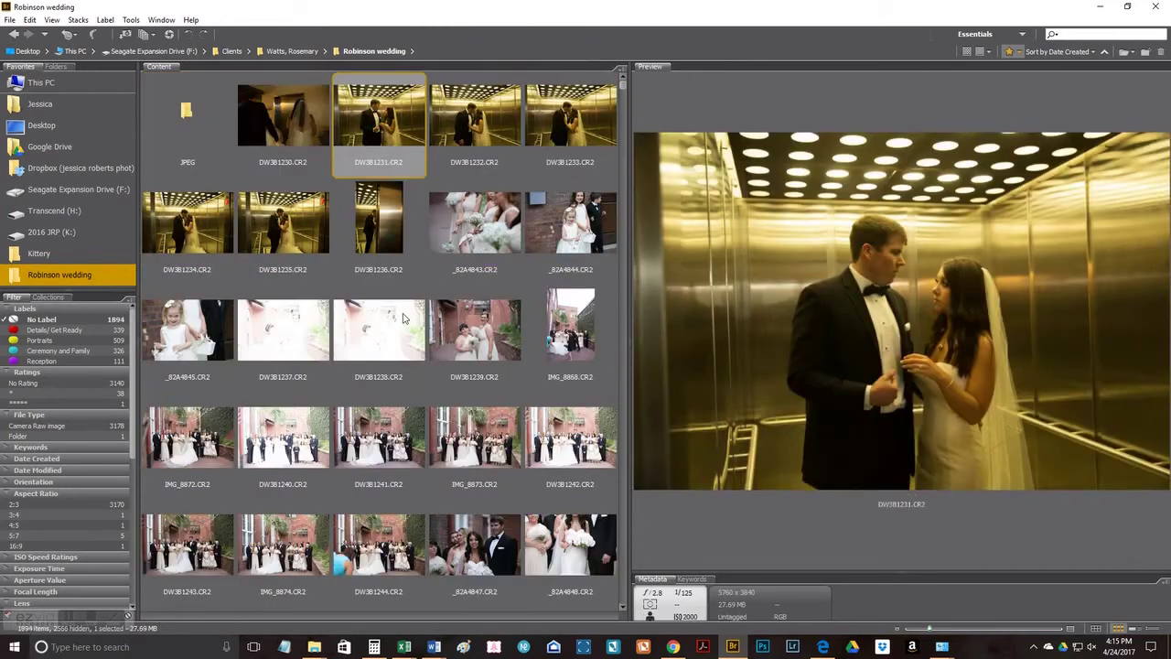
Label the elevator, bridal party and couple images from DW3B1230.CR2 through DW3B1405.CR2 as Portraits.
left_click(296, 134)
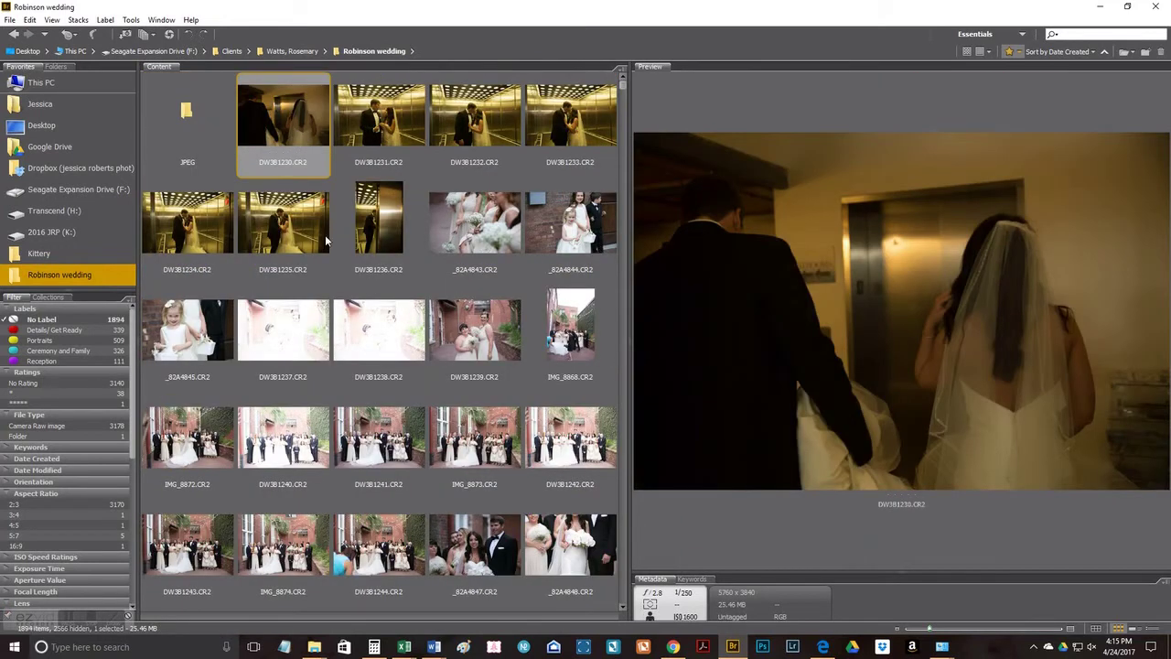
scroll(325, 274, "down", 5)
scroll(325, 309, "down", 8)
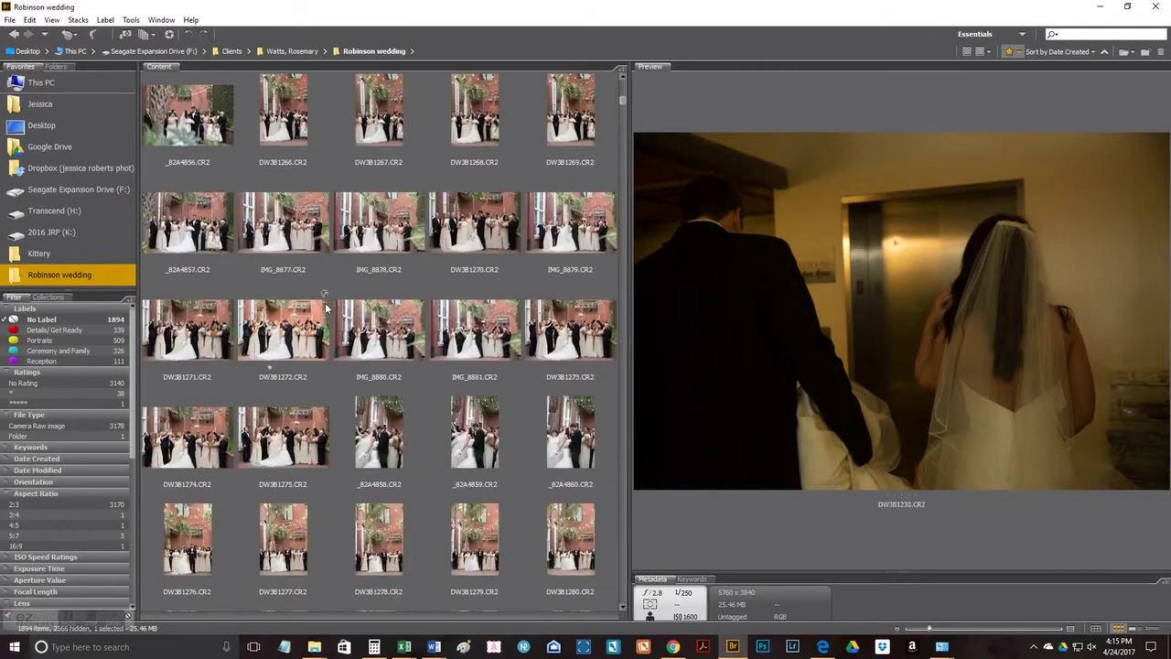
scroll(325, 309, "down", 10)
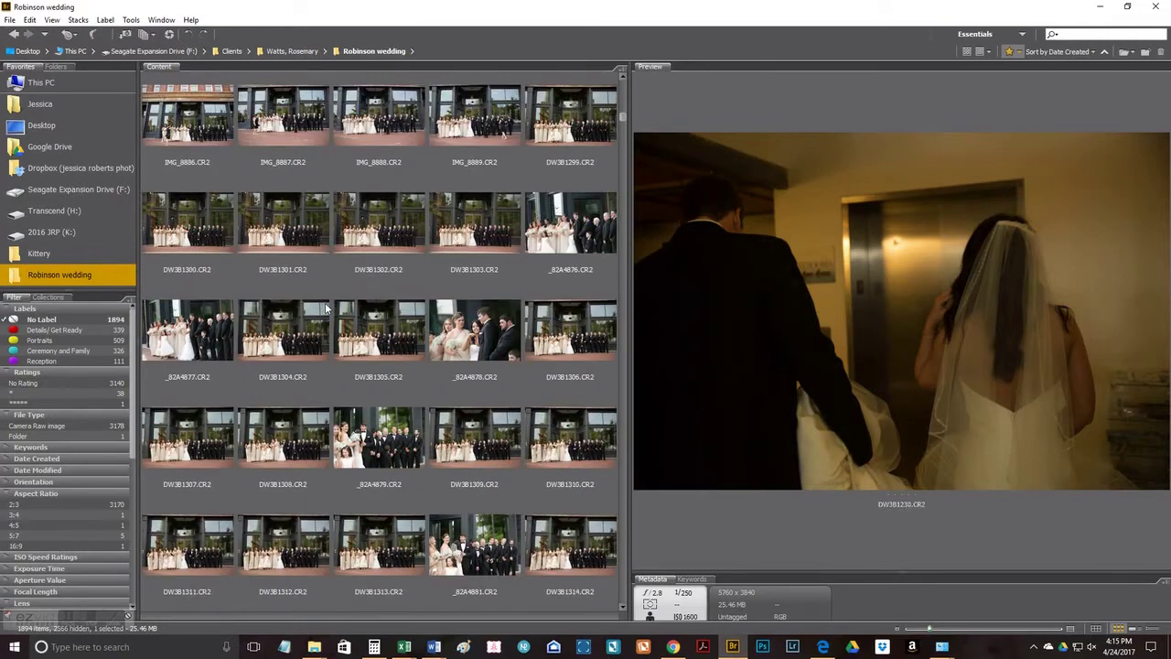
scroll(325, 309, "down", 10)
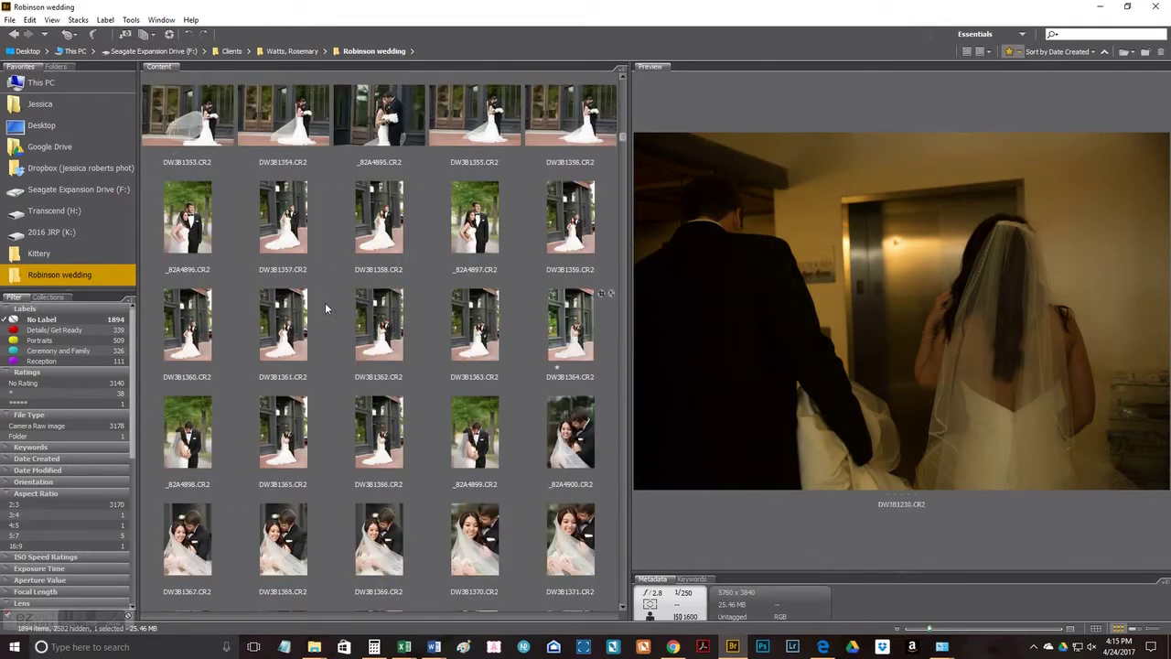
scroll(324, 309, "down", 8)
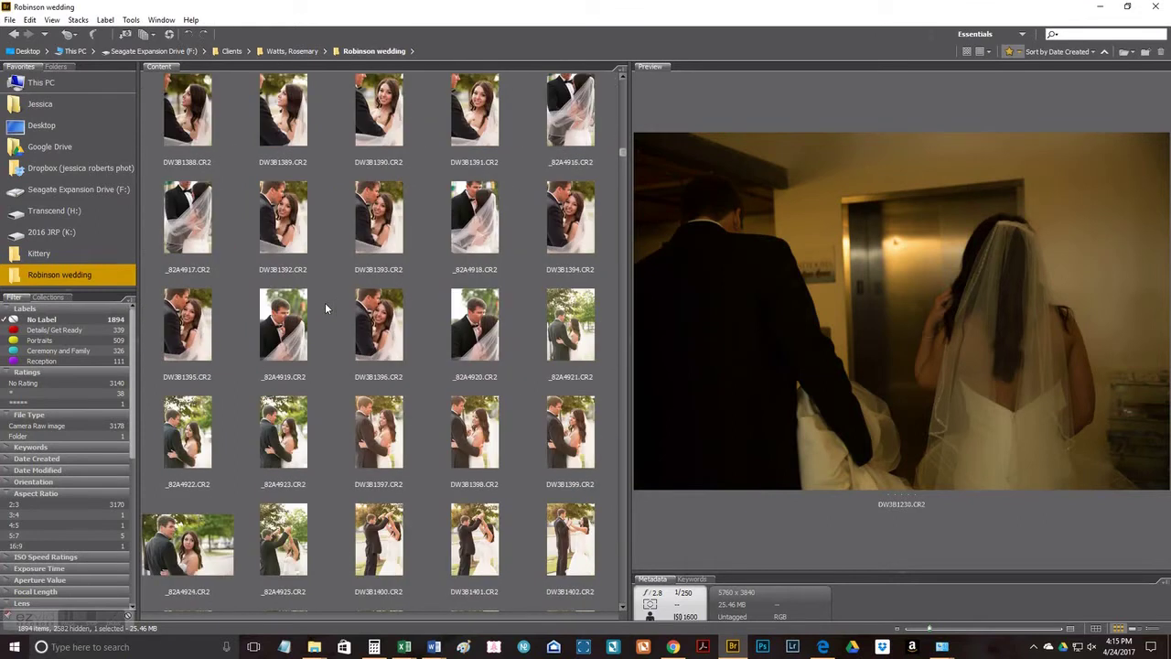
scroll(325, 309, "up", 2)
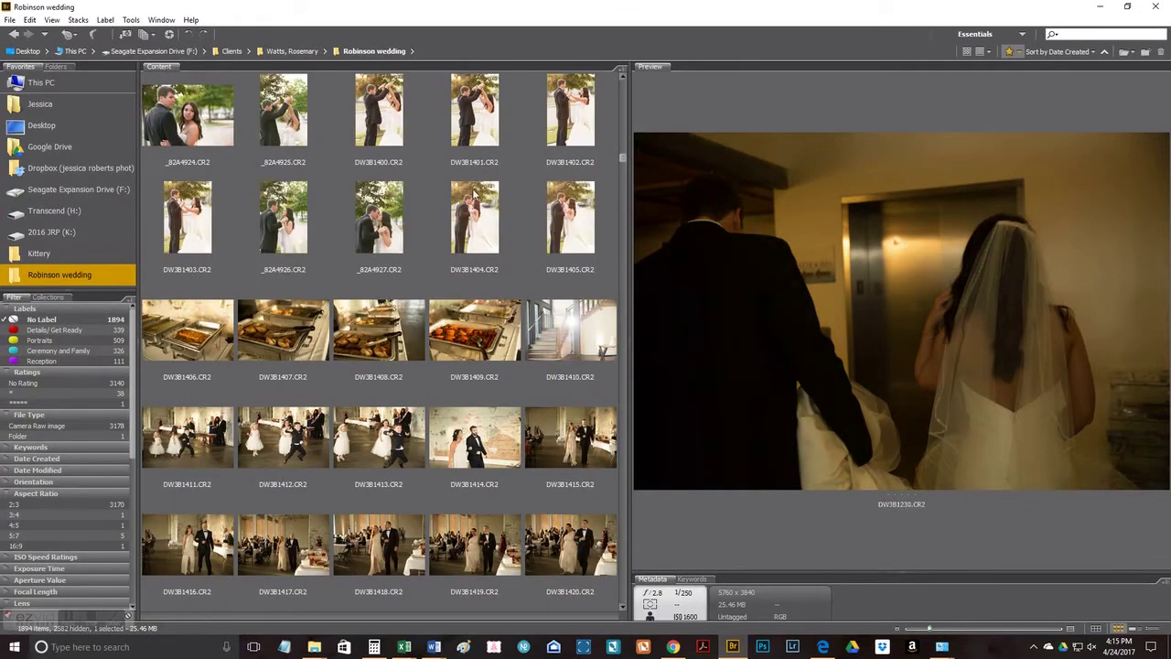
left_click(586, 238, "shift")
right_click(586, 238)
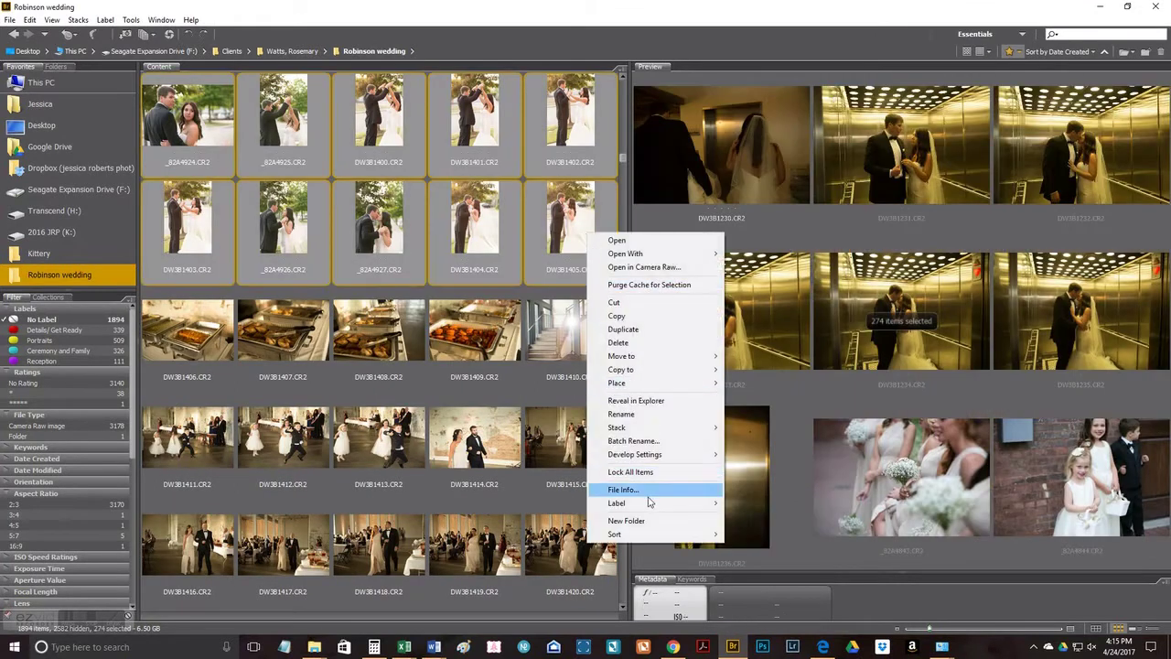
mouse_move(646, 504)
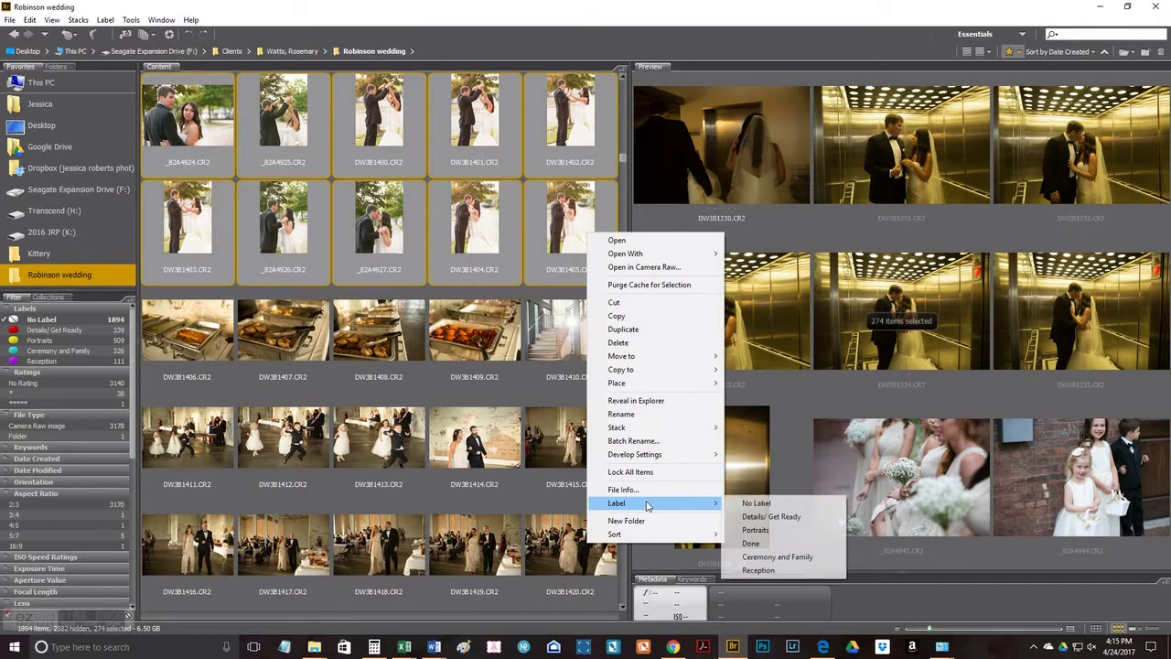
left_click(788, 531)
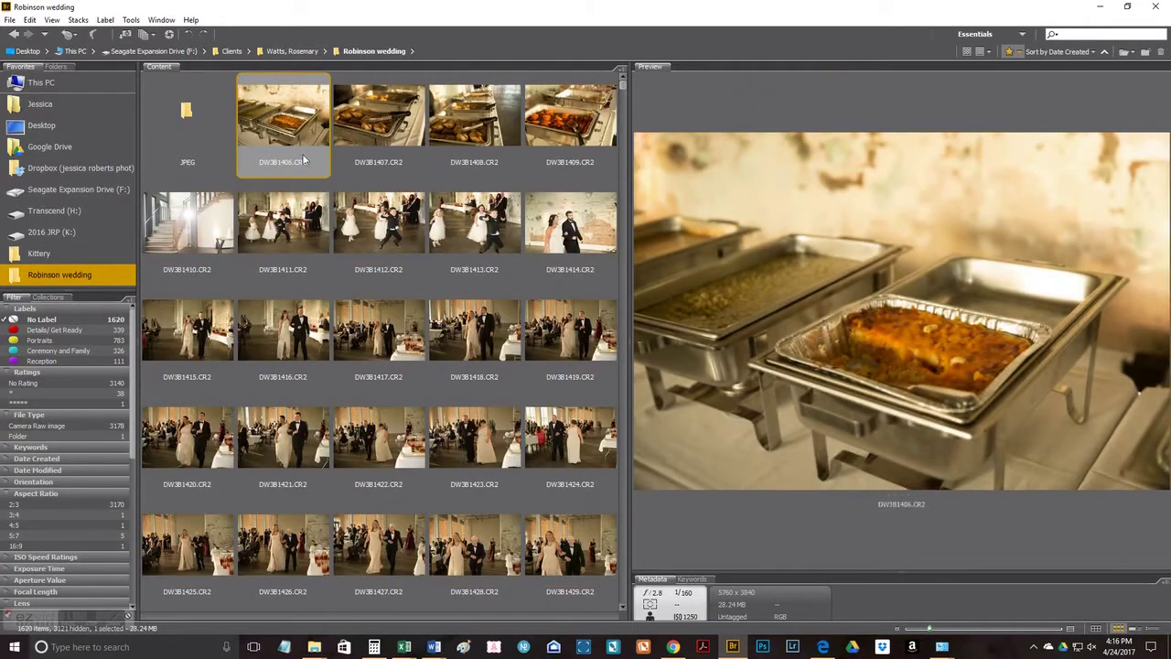
Label all remaining unlabeled images, from the buffet image DW3B1406.CR2 through the sparkler exit, as Reception.
left_click_drag(623, 89, 638, 434)
left_click_drag(626, 514, 621, 611)
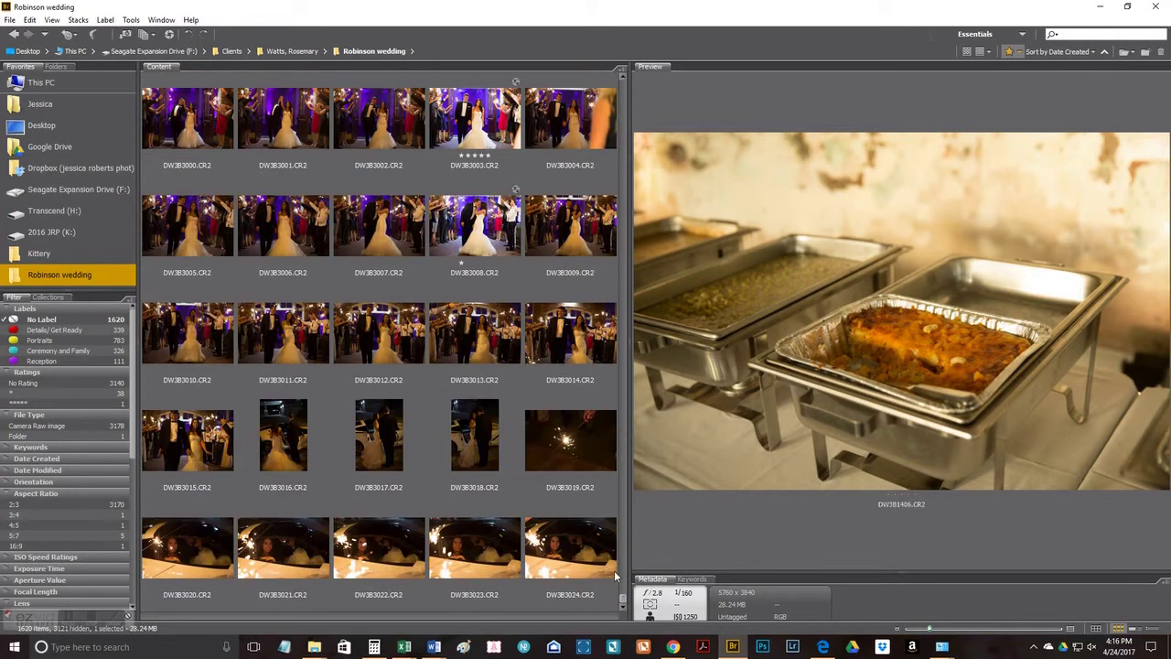
key("ctrl+a")
right_click(552, 549)
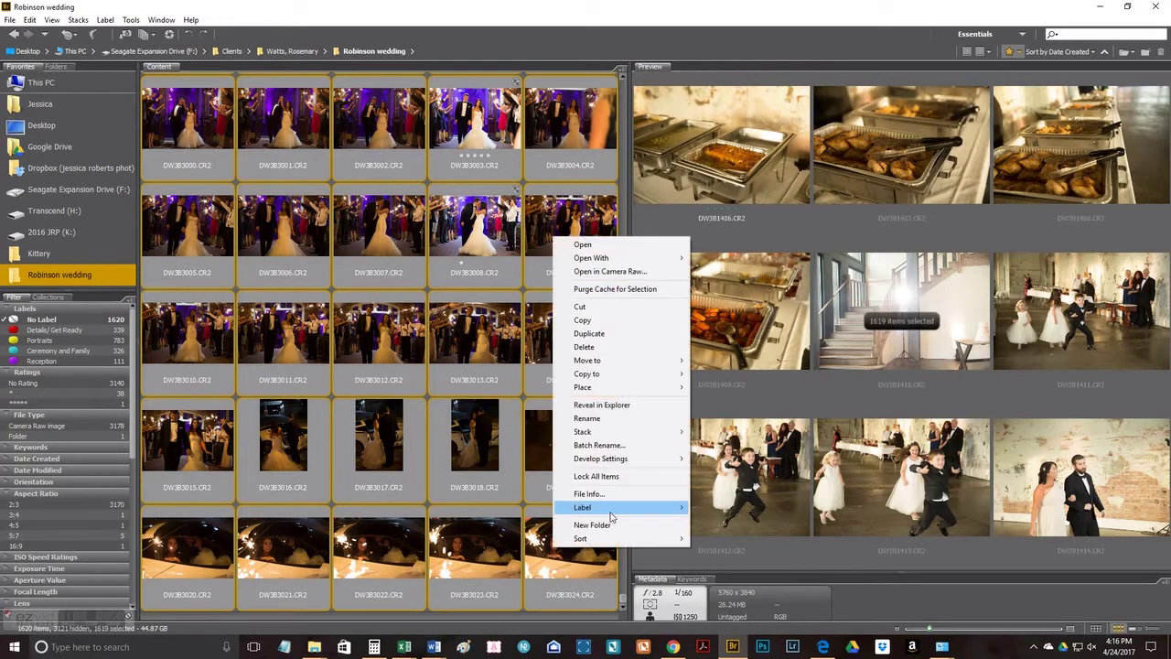
mouse_move(610, 514)
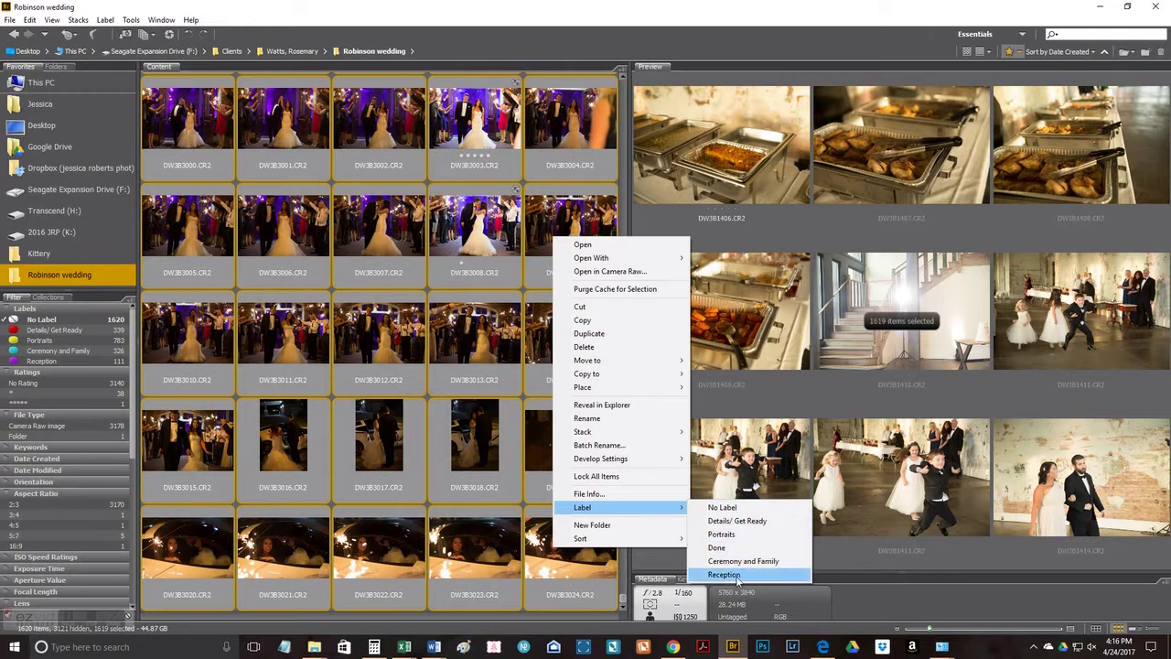
mouse_move(7, 617)
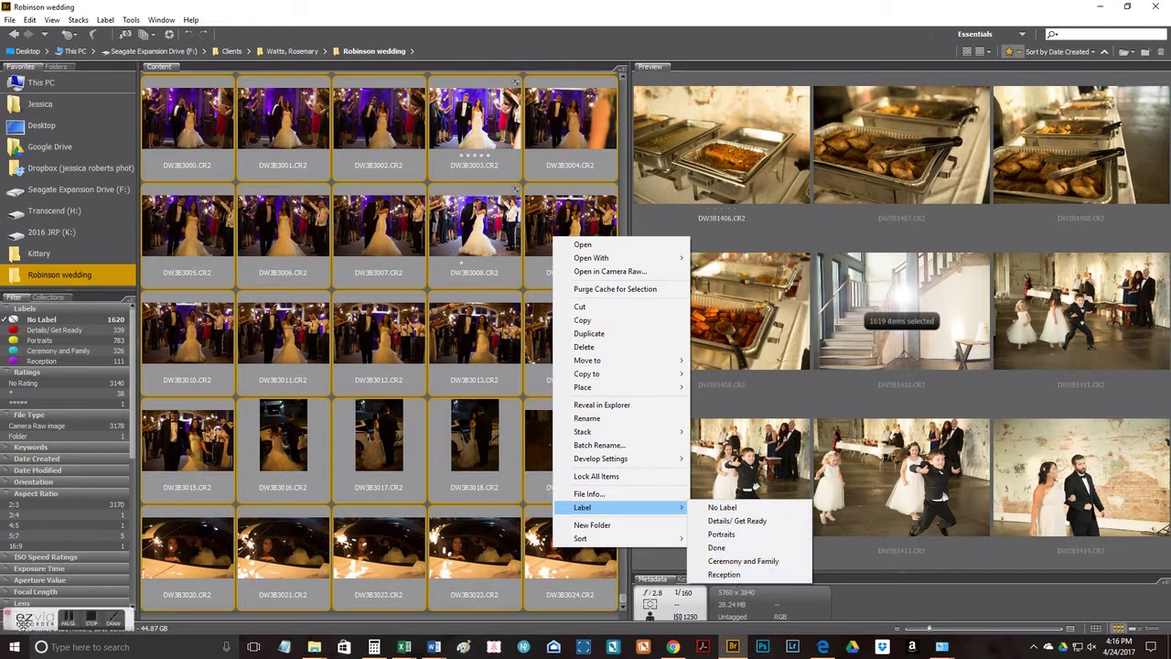
left_click(69, 621)
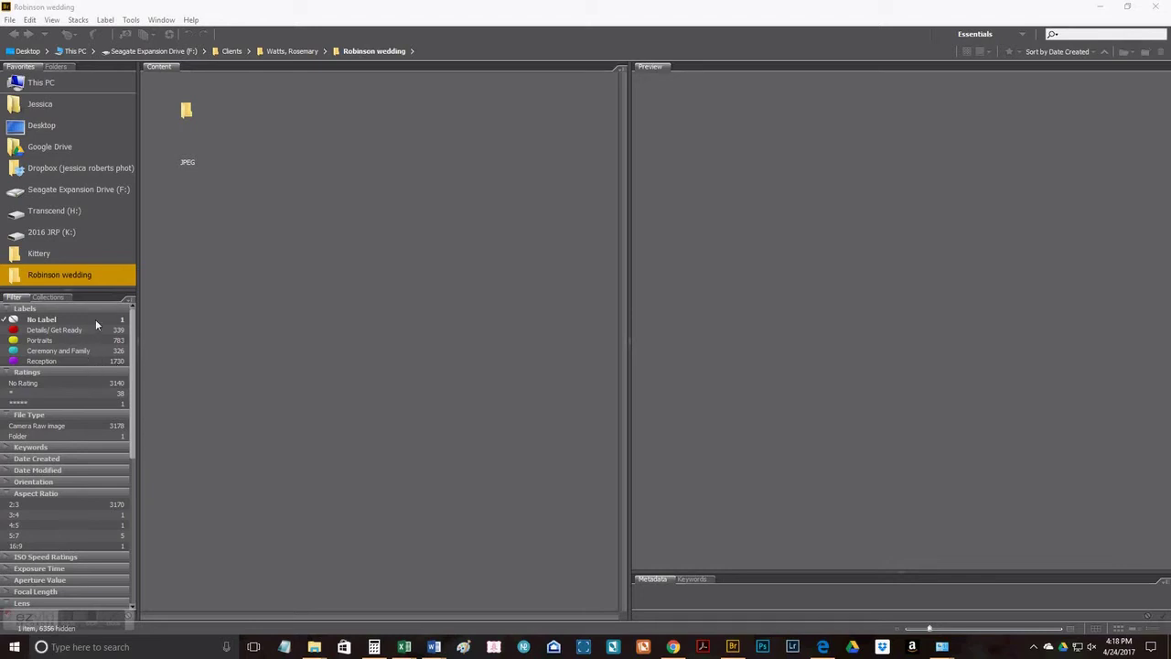
Clear the No Label filter to show every image and look over the labeled thumbnails.
left_click(187, 119)
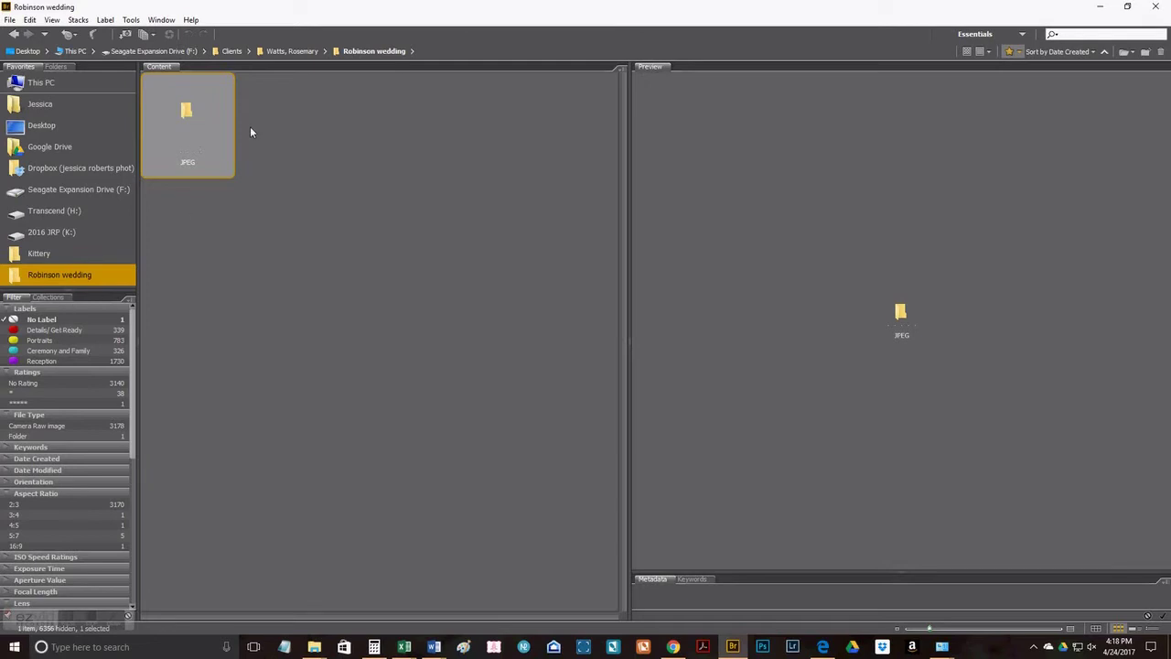
left_click(28, 321)
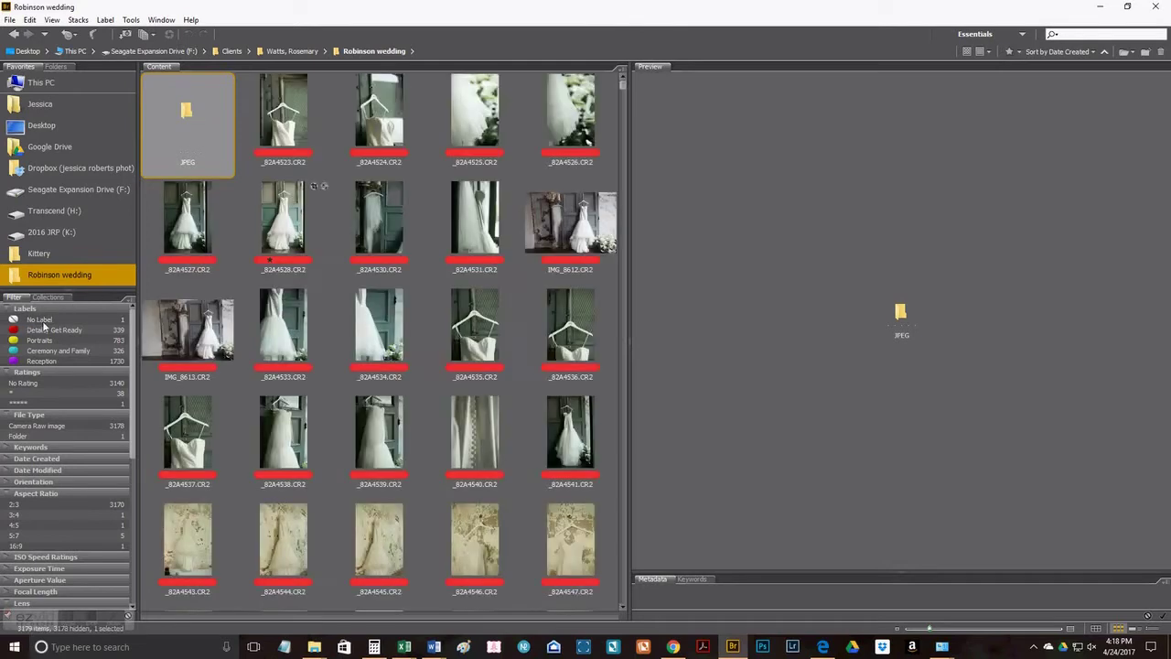
scroll(416, 509, "down", 20)
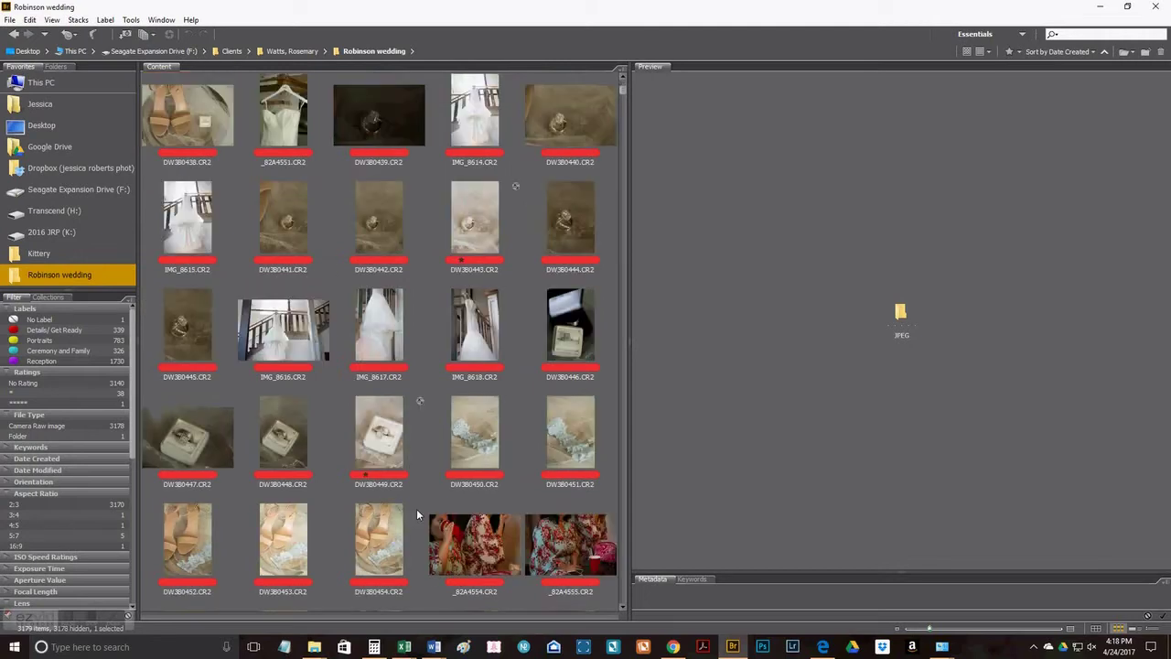
scroll(416, 513, "down", 10)
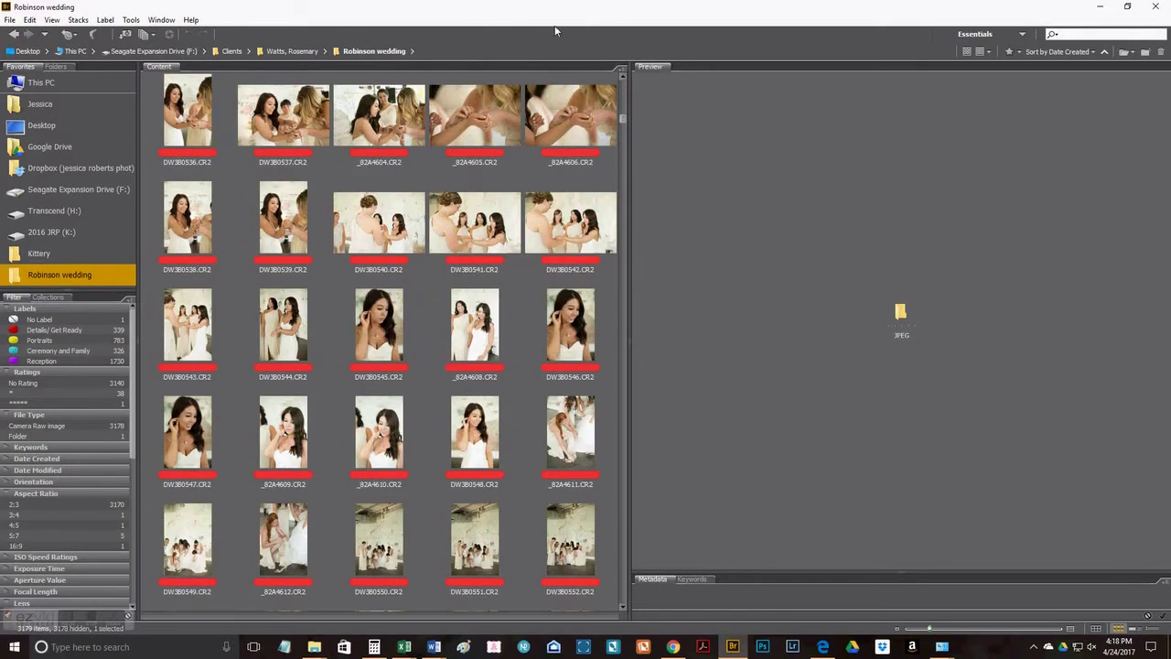
left_click_drag(624, 122, 621, 80)
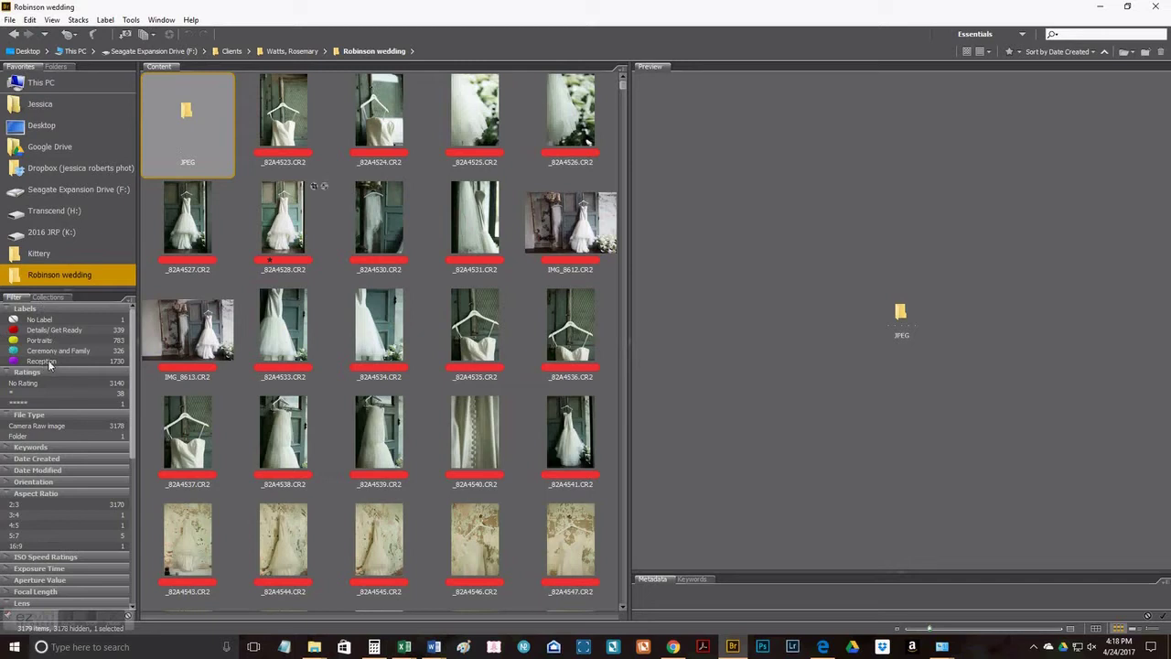
Filter the folder to the Details/ Get Ready images, and clear that filter again.
left_click(49, 331)
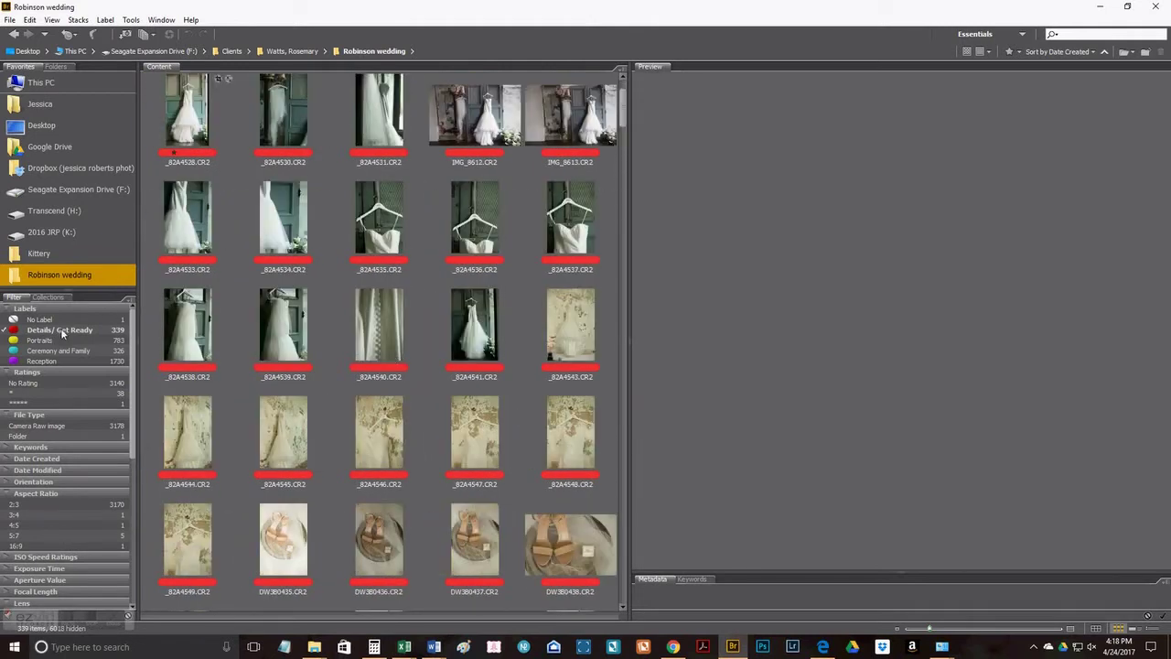
left_click(60, 327)
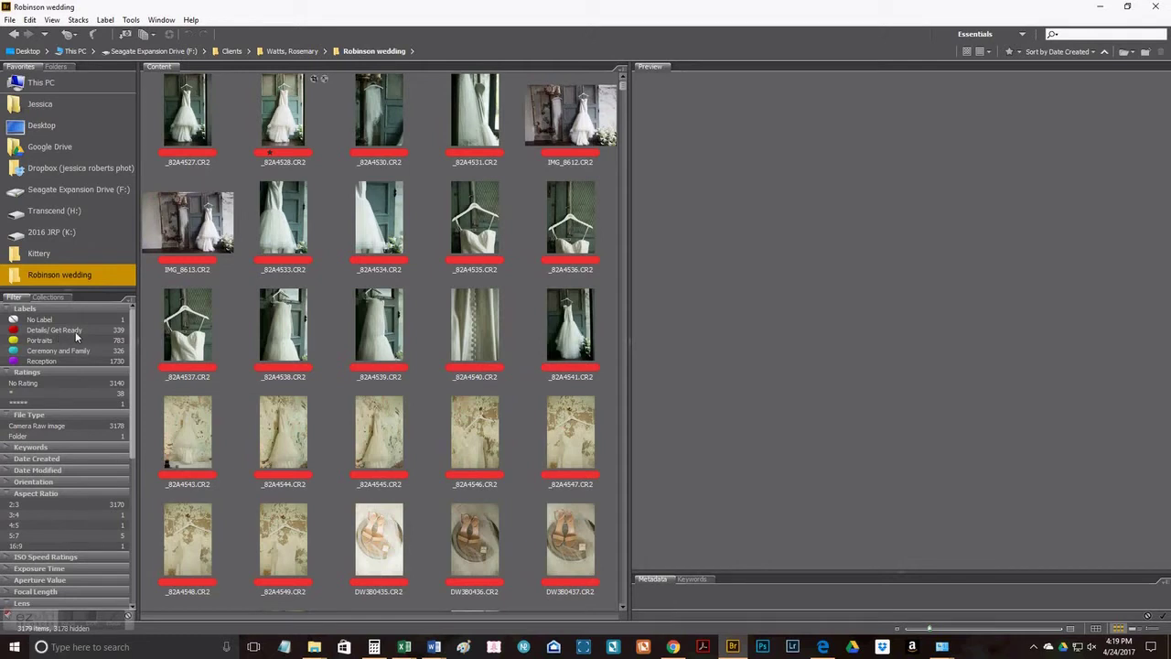
Rate the dress images _82A4523.CR2 and _82A4526.CR2 one star, leaving the two images between them unrated.
scroll(245, 354, "up", 1)
left_click(273, 115)
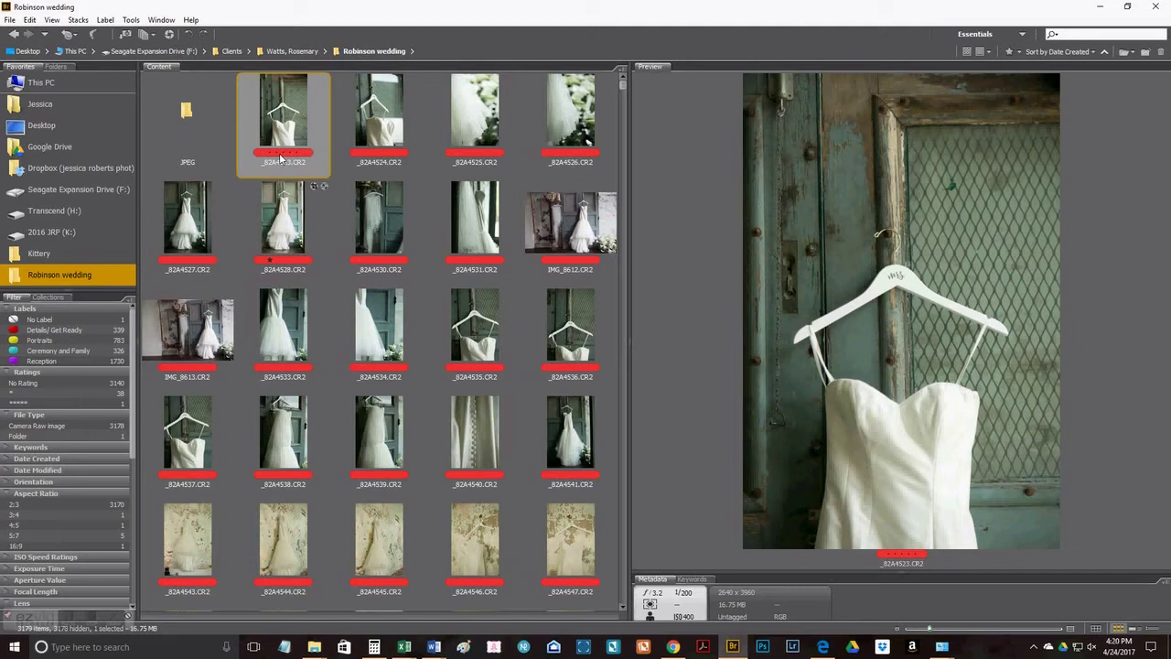
key("ctrl+1")
key("Right")
key("Right")
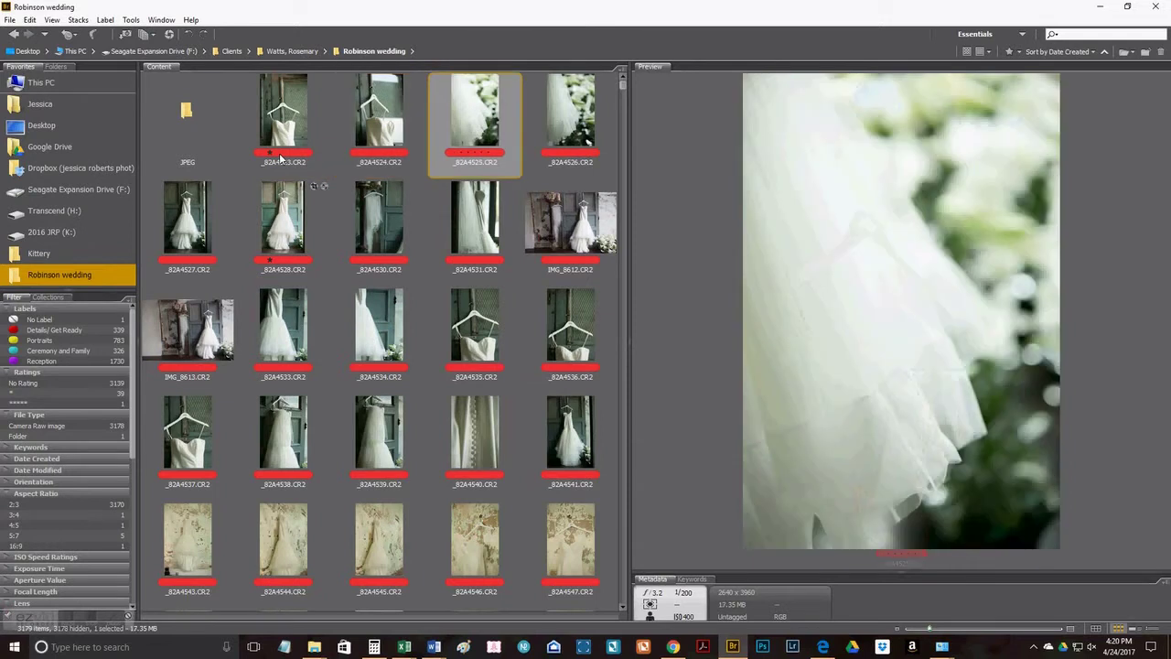
key("Right")
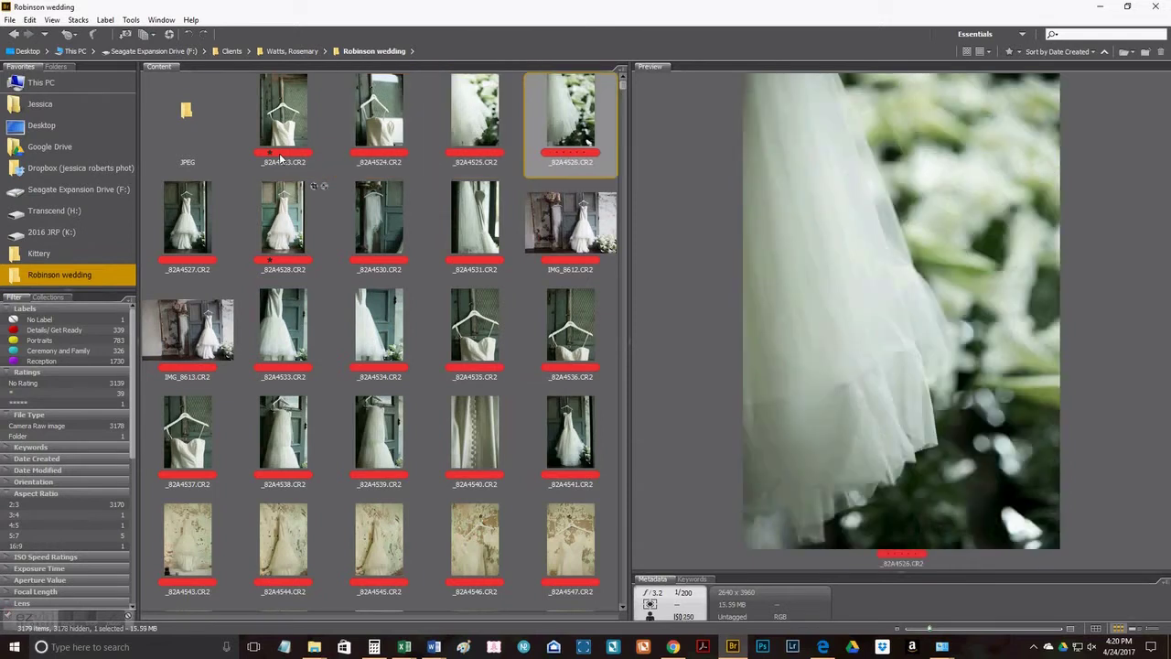
key("ctrl+1")
Compare the full dress images _82A4527.CR2 and _82A4528.CR2, and try a one-star rating on _82A4527.CR2.
key("Right")
key("Right")
key("Left")
key("ctrl+1")
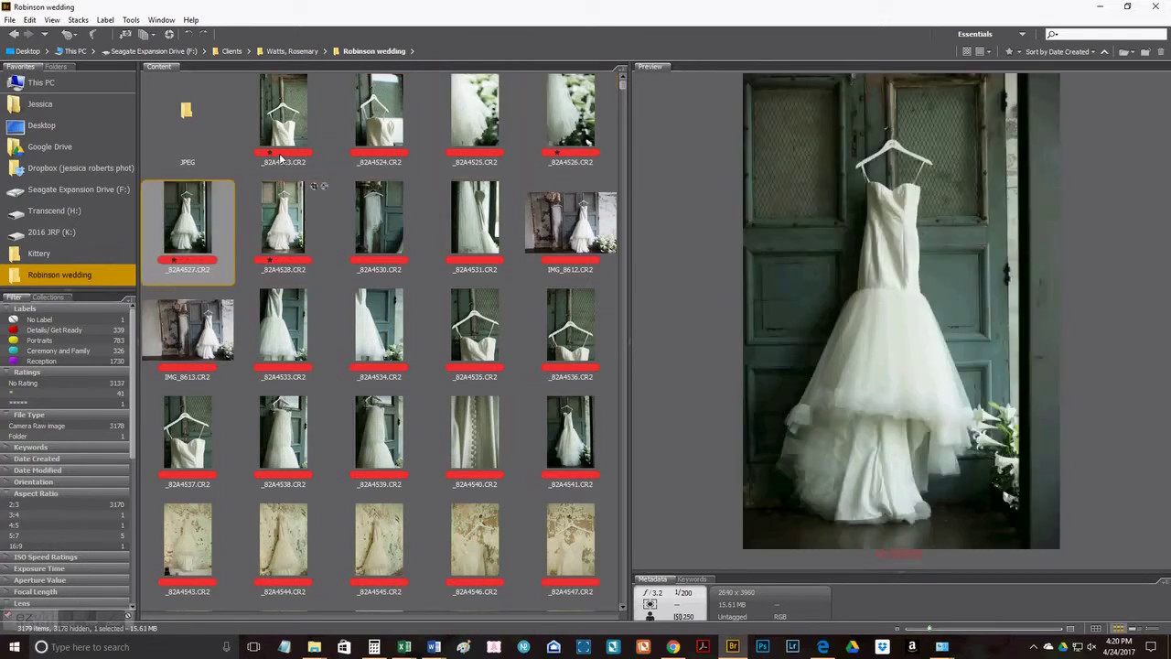
Rate the dress image _82A4534.CR2 one star, passing over the images from _82A4530.CR2 through _82A4533.CR2.
key("Right")
key("Right")
key("Right")
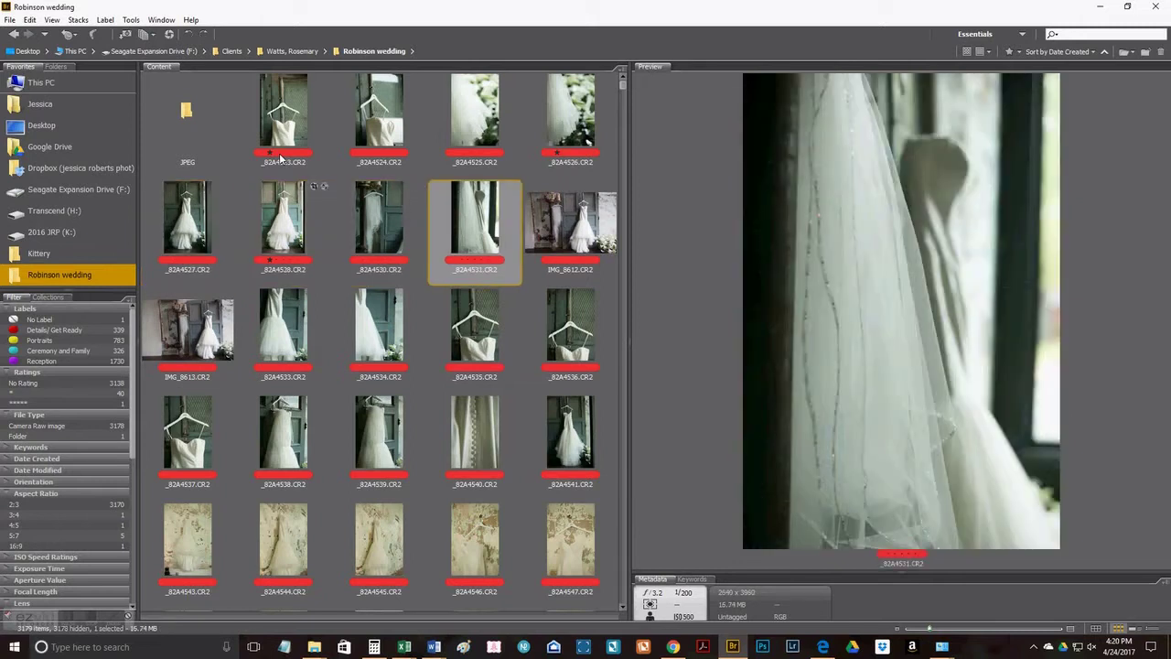
key("Right")
key("Right")
key("Right")
key("Right")
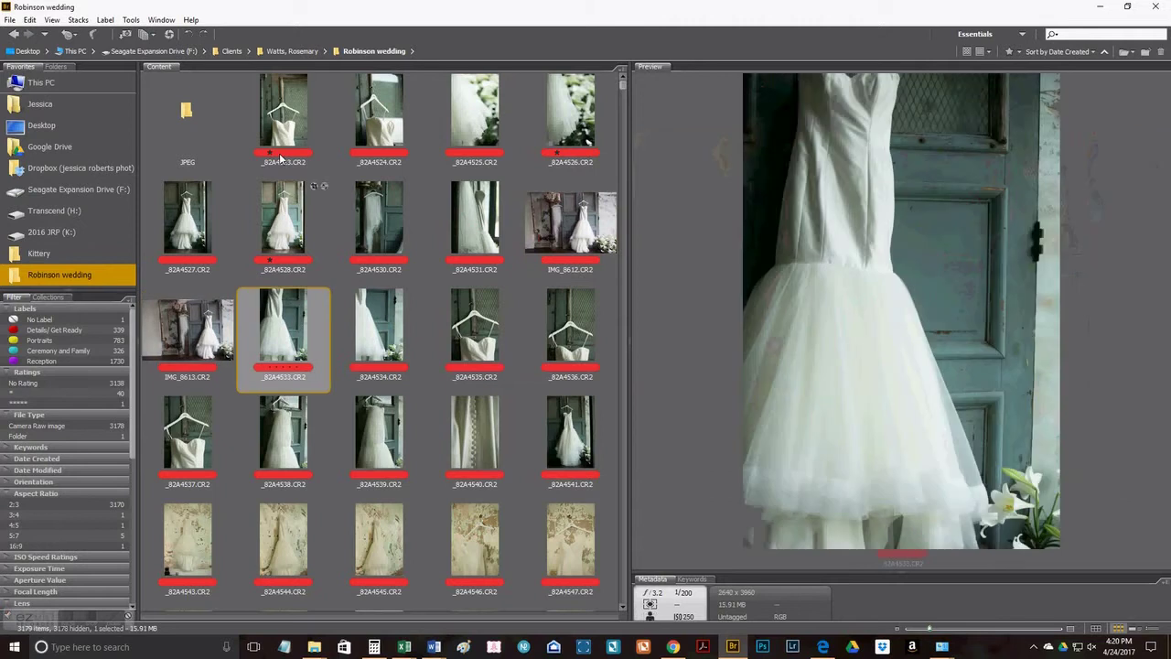
key("ctrl+1")
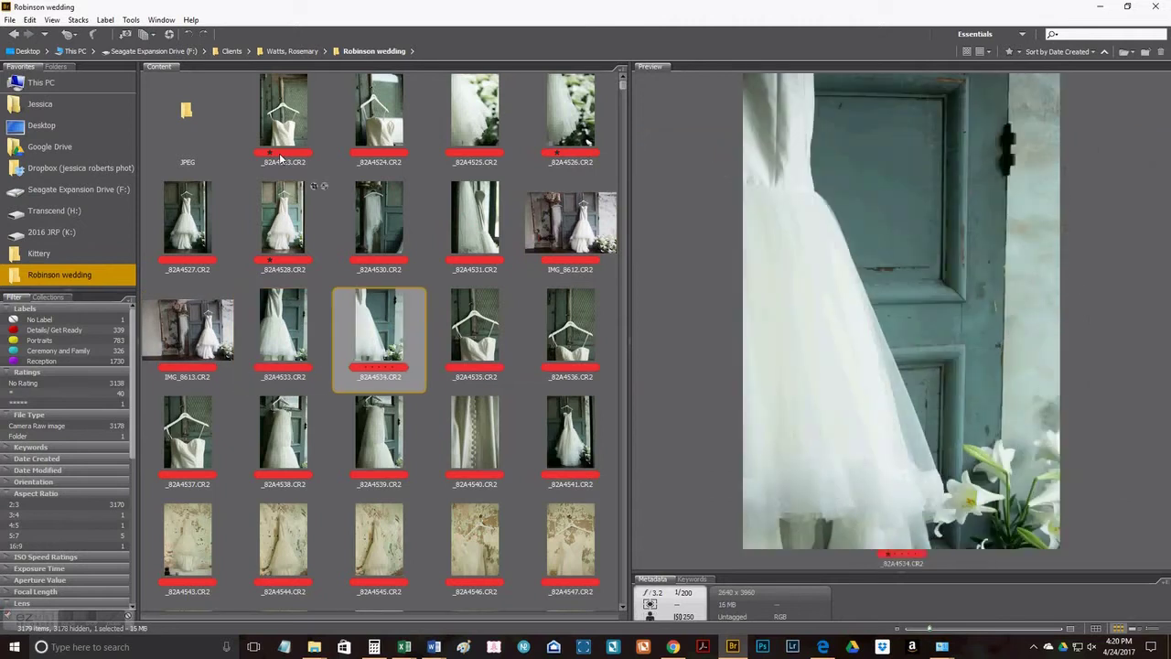
Rate the dress button close-up _82A4540.CR2 one star, passing over the images from _82A4535.CR2 through _82A4539.CR2.
key("Right")
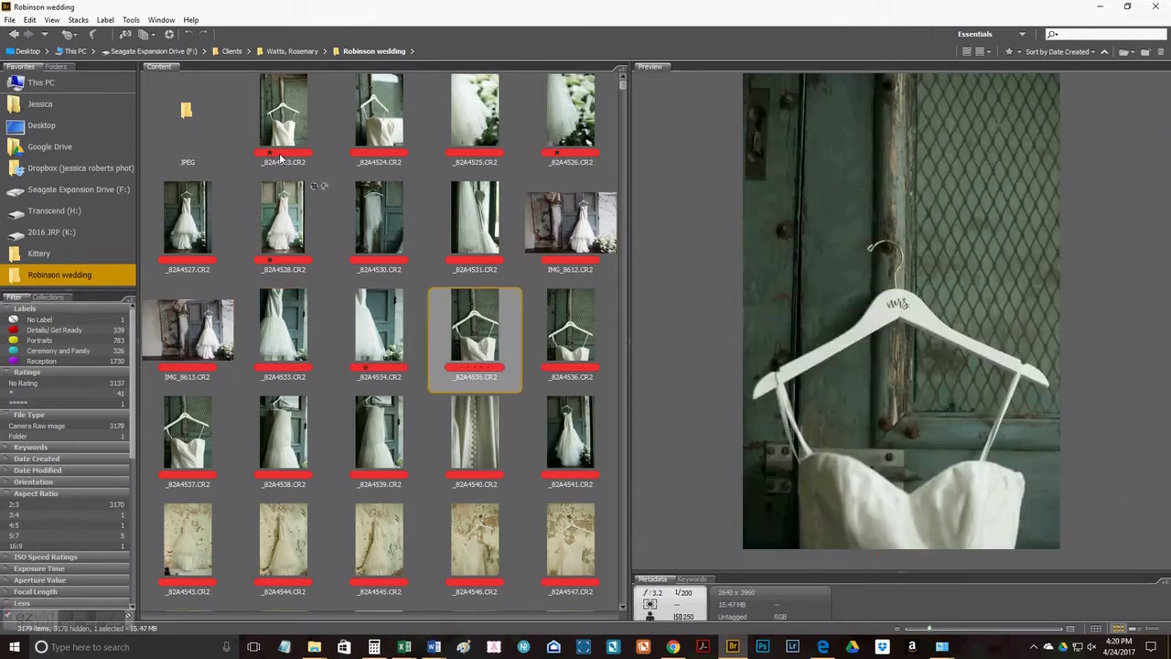
key("Right")
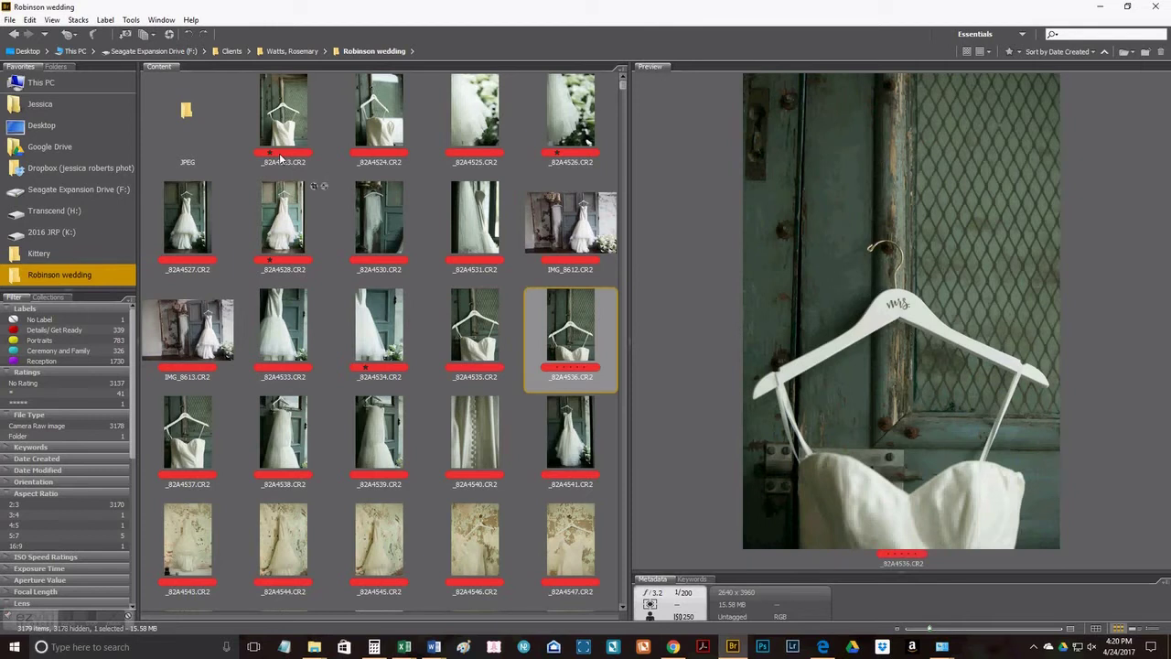
left_click(281, 157)
left_click(564, 314)
key("Right")
key("Right")
key("Right")
key("Right")
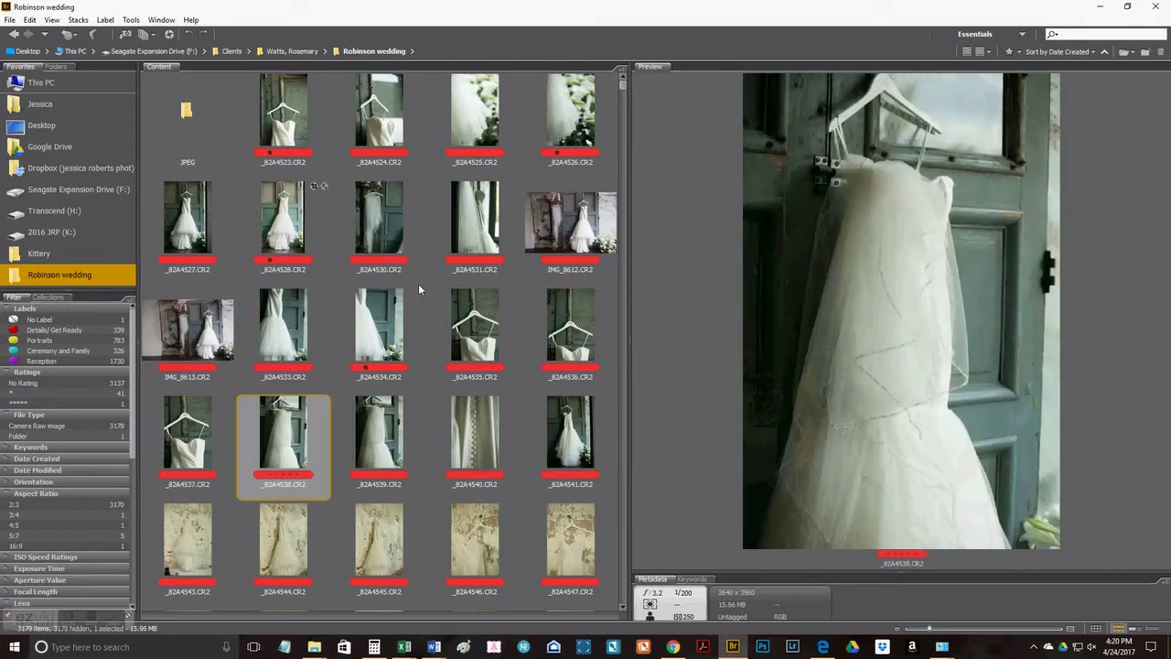
key("ctrl+1")
Rate the shoe image DW3B0436.CR2 one star, passing over the images from _82A4541.CR2 through DW3B0435.CR2.
key("Right")
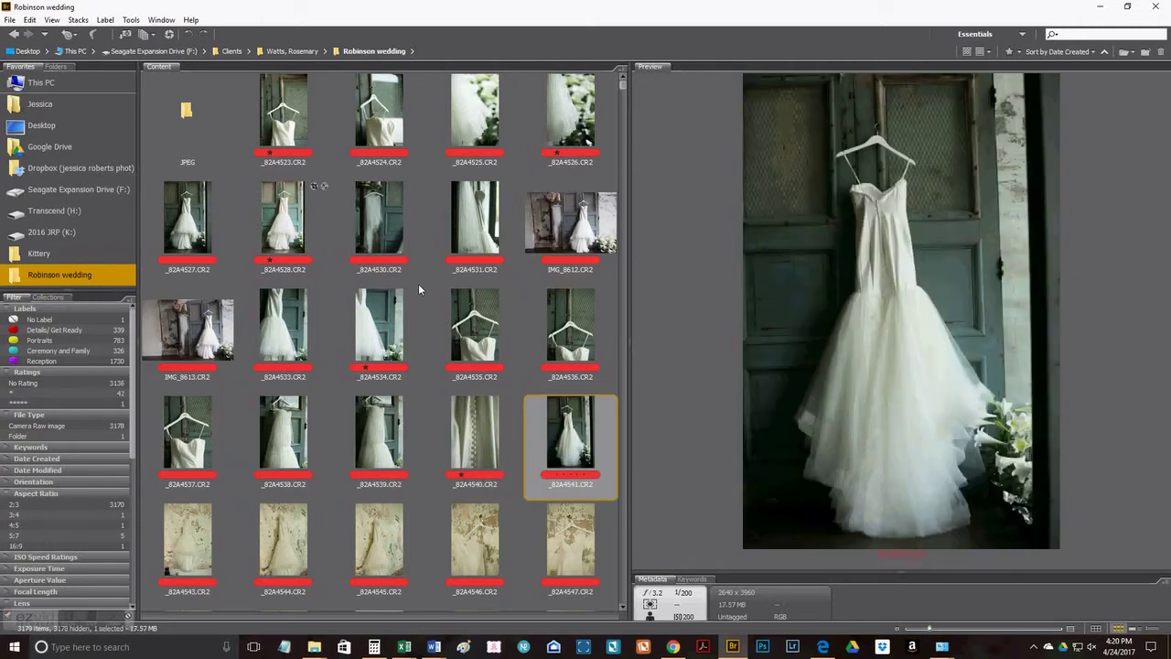
key("Right")
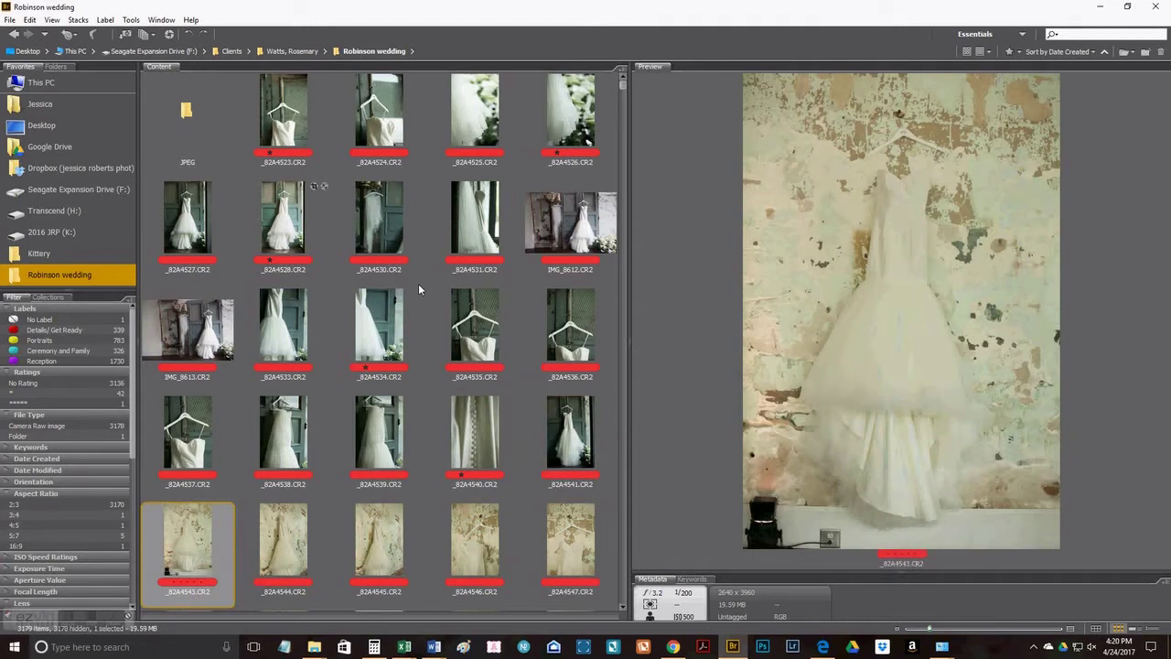
key("Right")
key("Right")
key("Right")
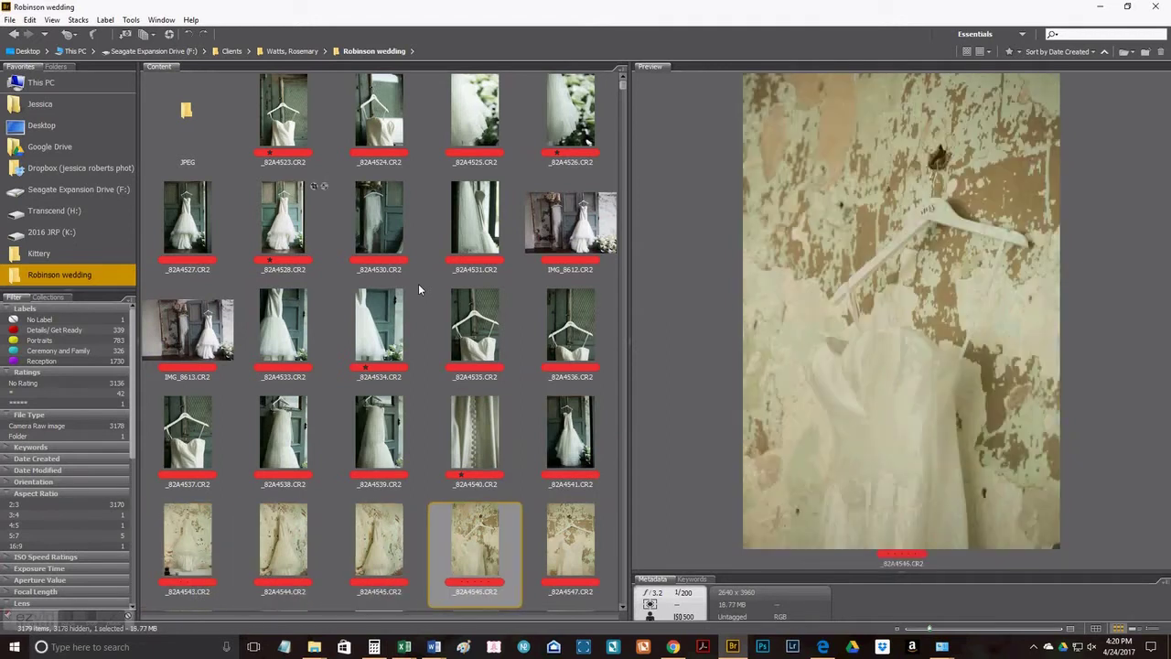
key("Right")
key("Right")
key("Right")
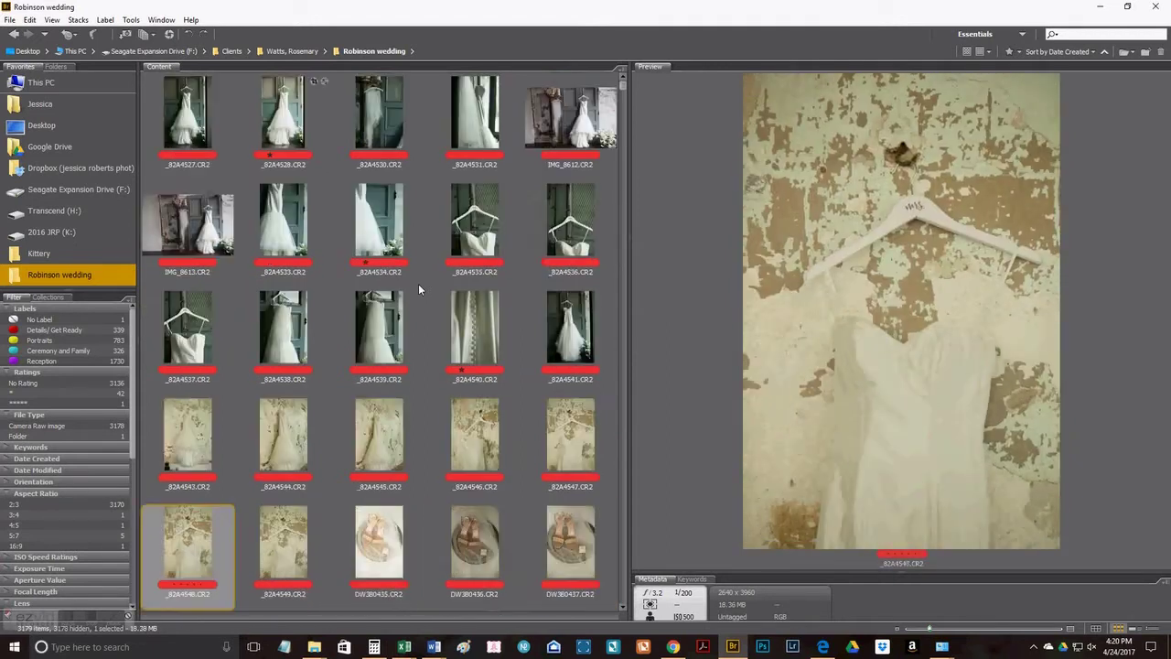
key("Right")
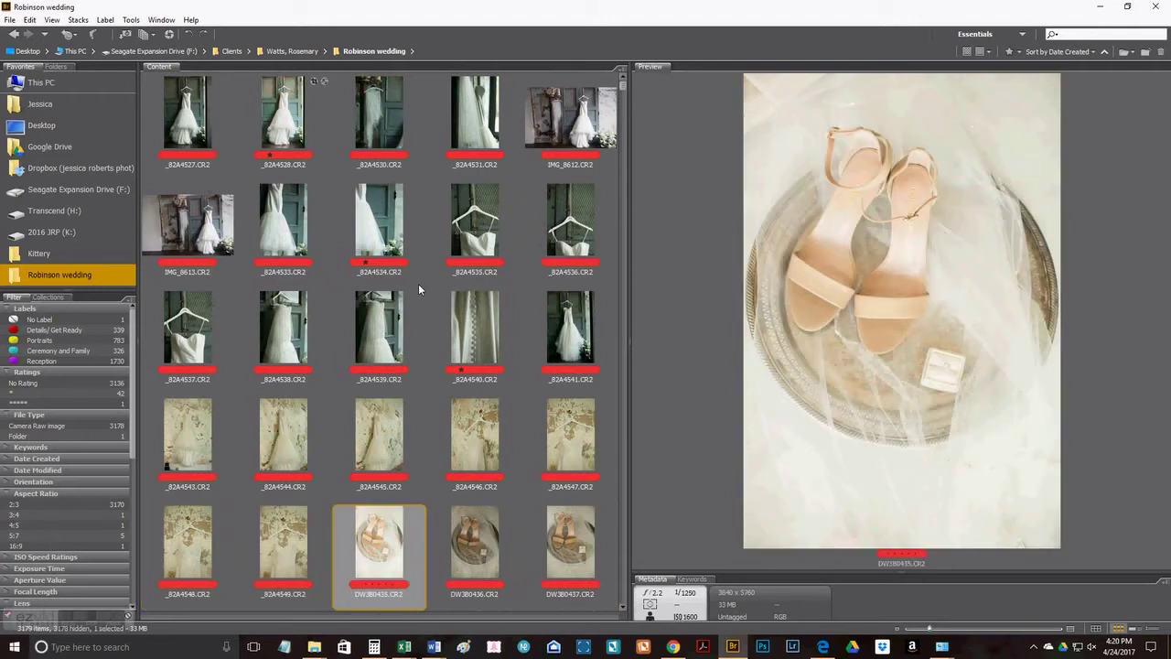
key("Right")
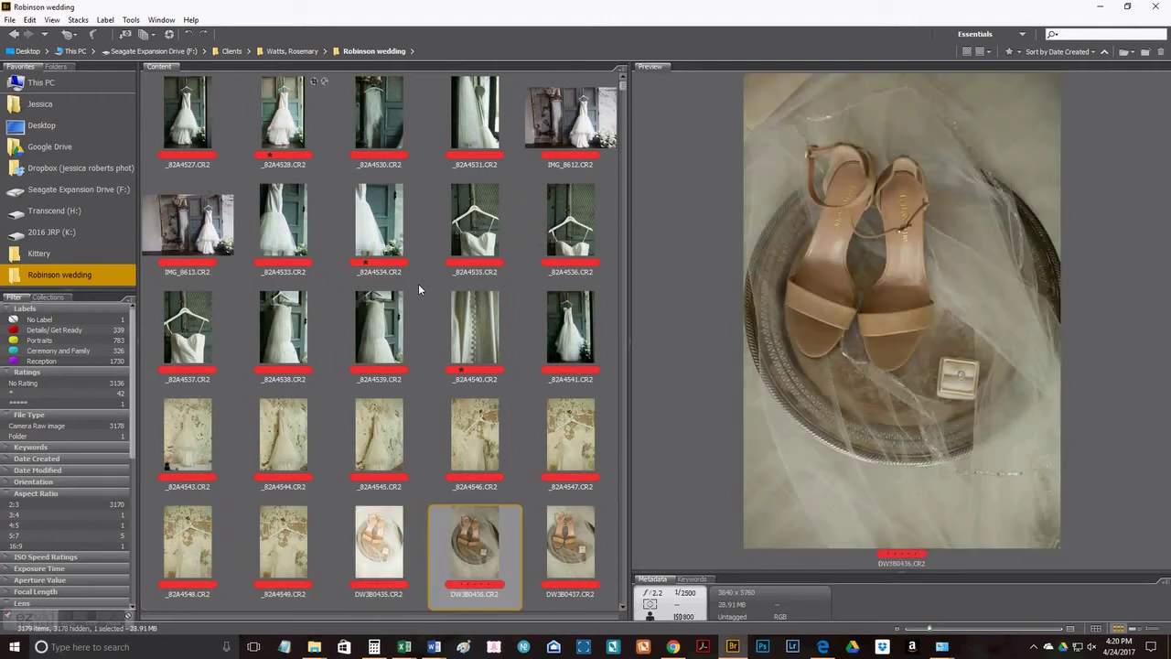
Rate the shoe close-up DW3B0438.CR2 and the hanging dress image _82A4551.CR2 one star, leaving DW3B0437.CR2 unrated.
key("Right")
key("Right")
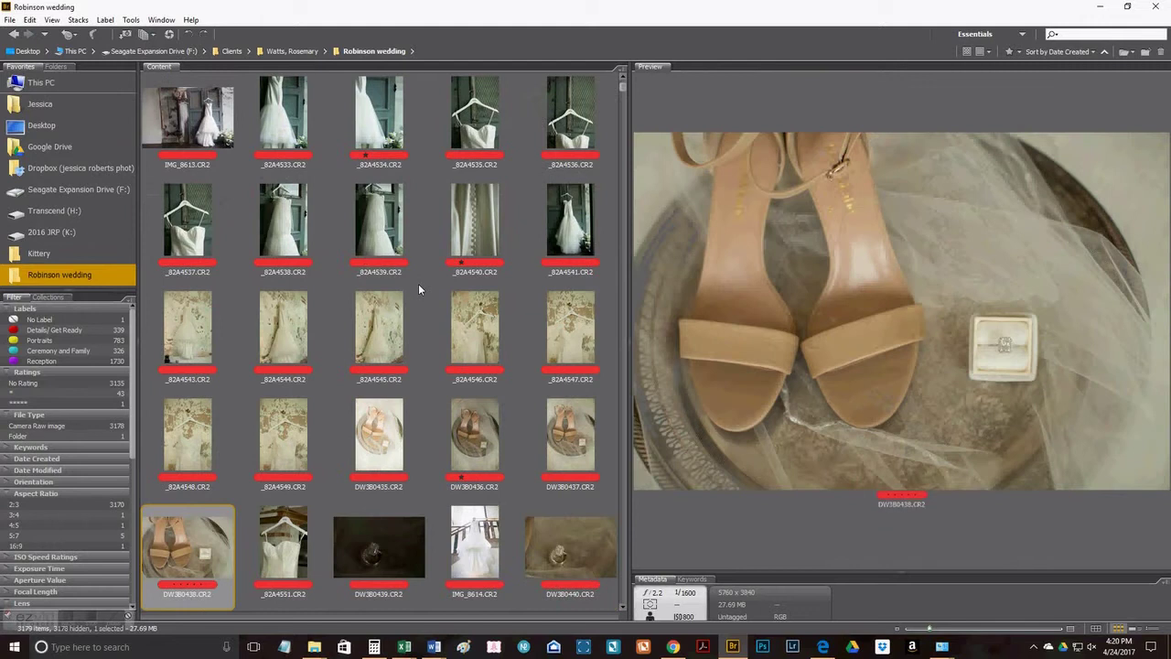
key("Right")
key("Right")
key("Left")
key("ctrl+1")
key("Right")
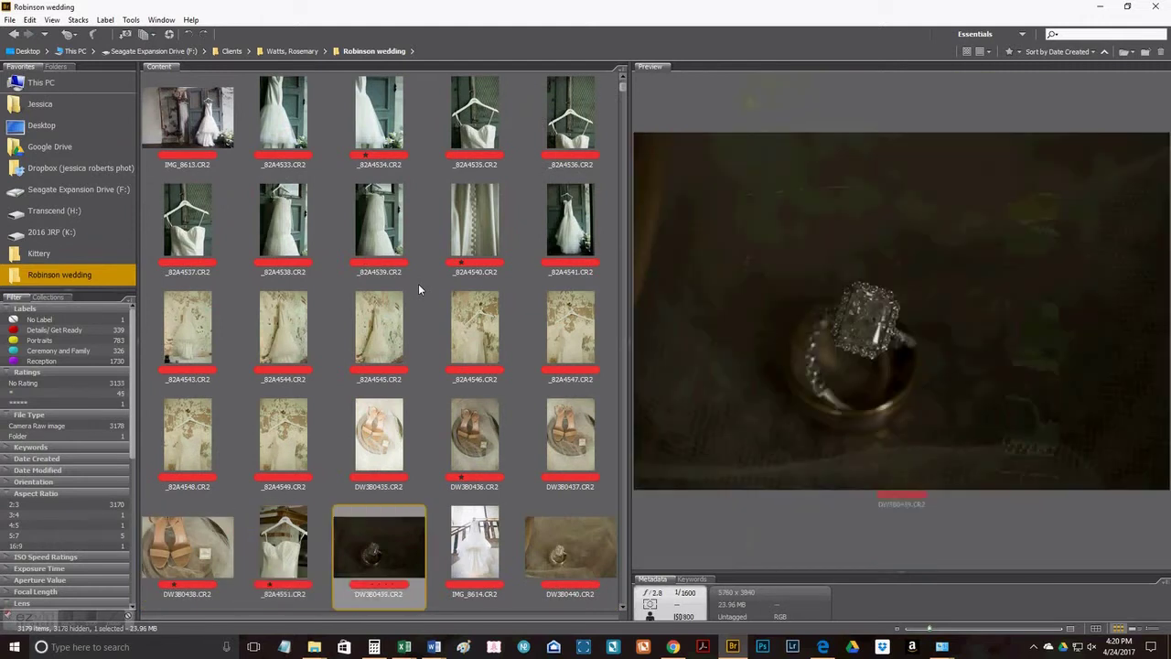
Rate the staircase dress images IMG_8614.CR2 and IMG_8615.CR2 one star, leaving DW3B0439.CR2 unrated.
key("Right")
key("ctrl+1")
key("Right")
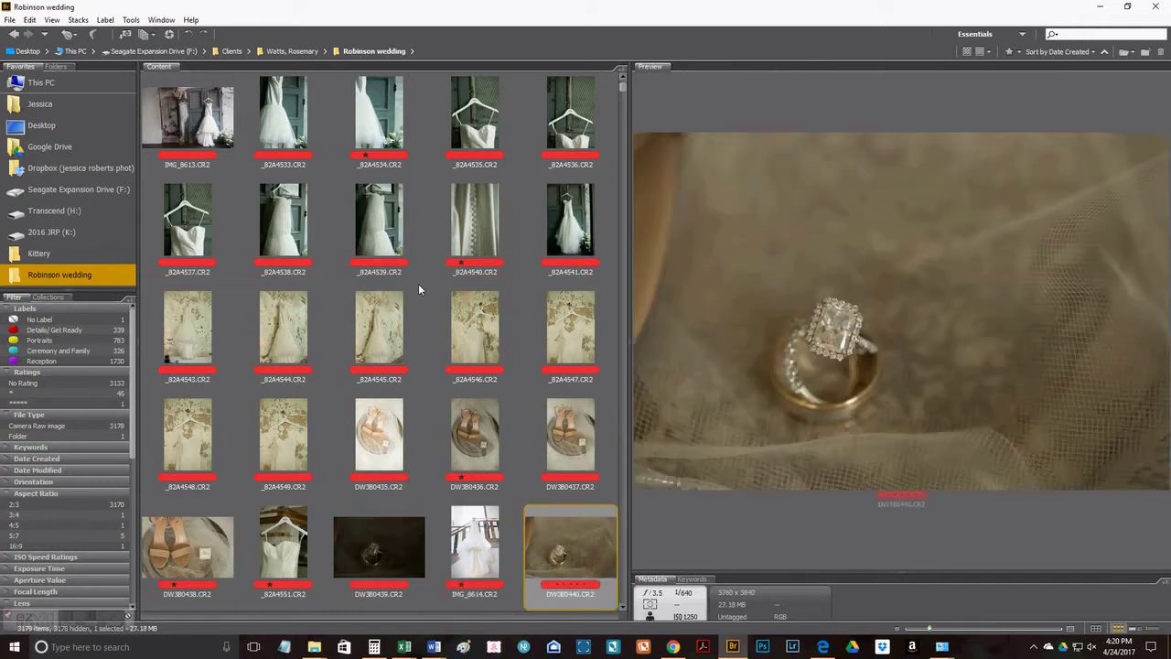
key("Right")
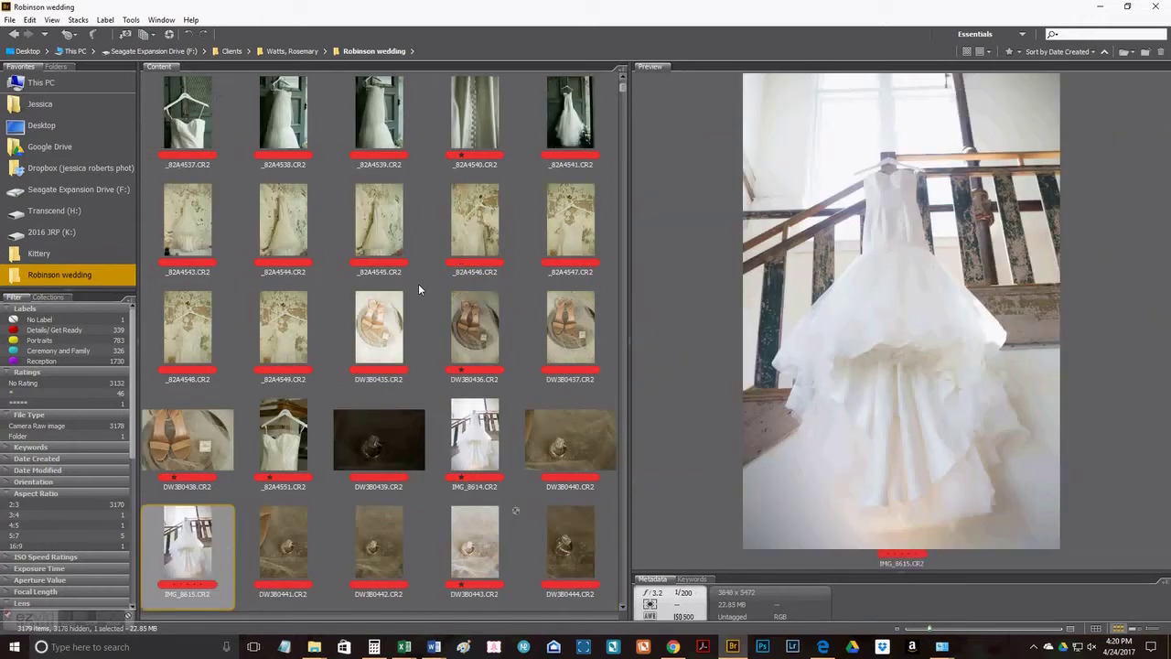
key("Right")
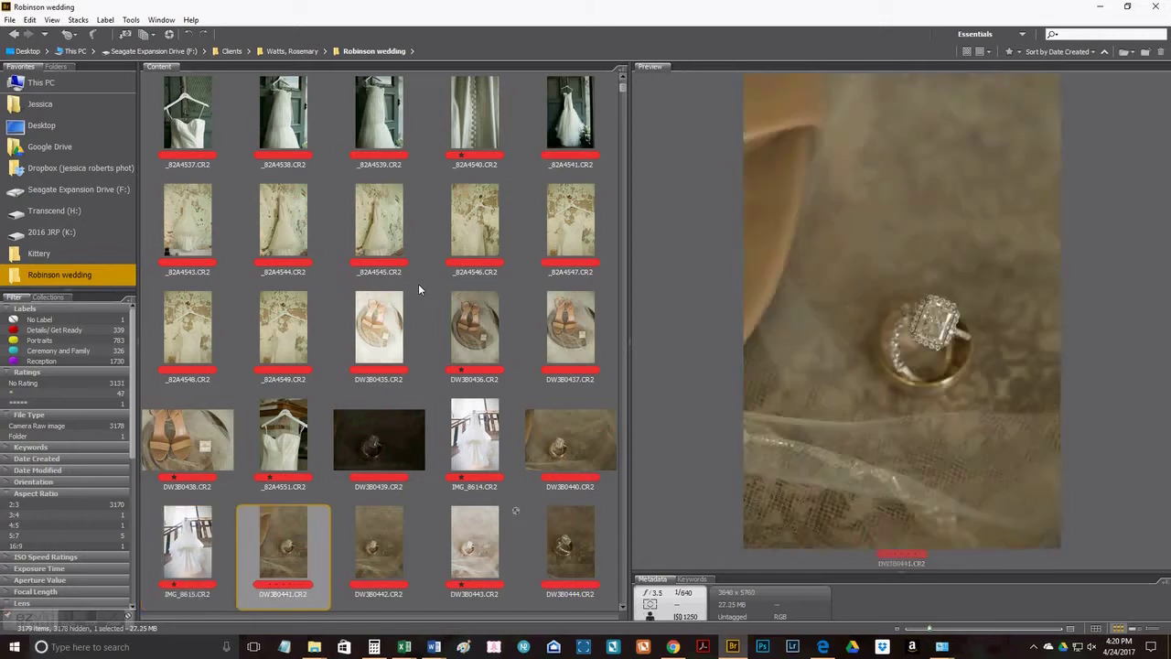
Compare the ring images DW3B0440.CR2 through DW3B0443.CR2, and rate the landscape shot DW3B0440.CR2 one star.
key("Right")
key("Right")
key("ctrl+1")
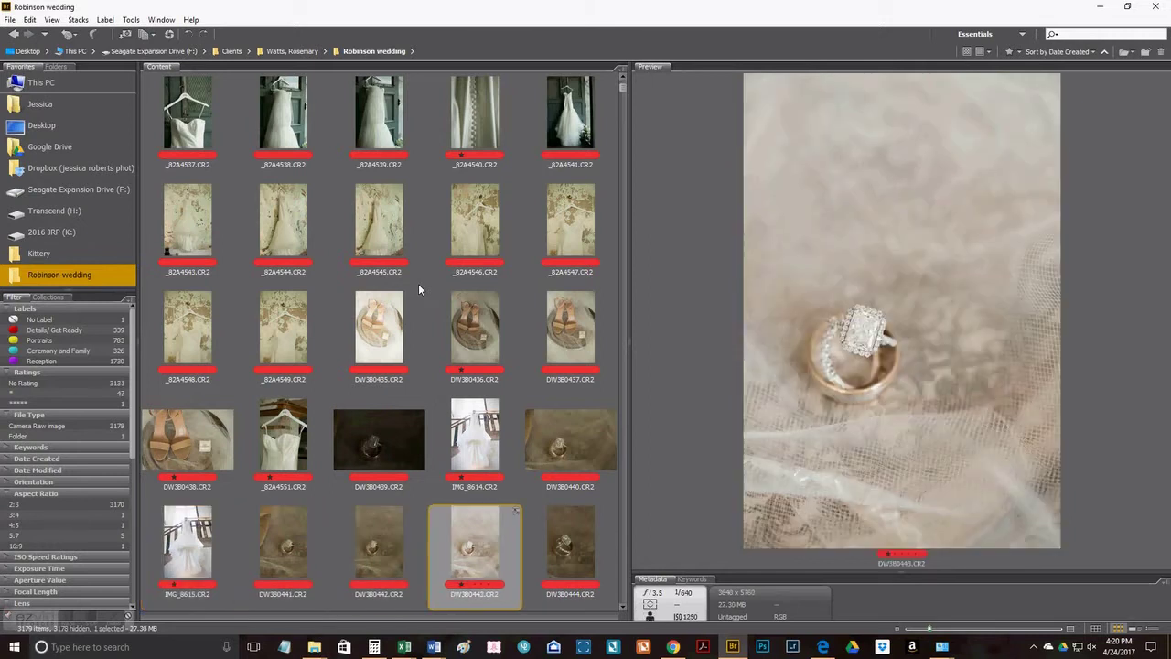
key("Left")
key("Left")
key("Left")
key("Left")
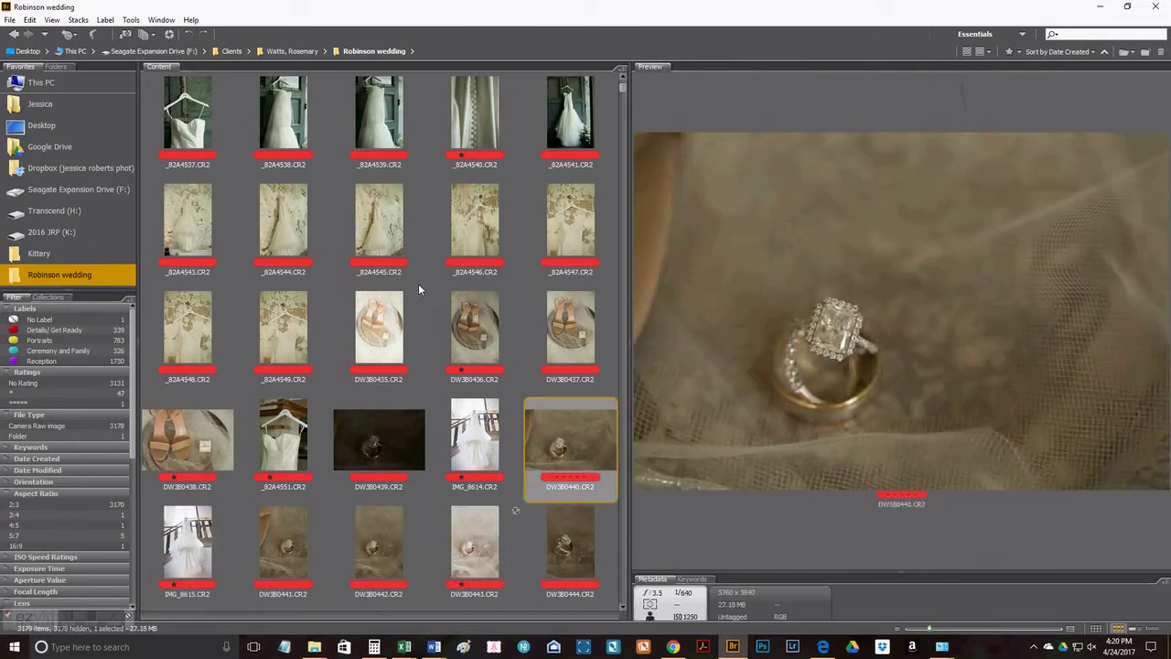
key("ctrl+1")
Compare the ring images DW3B0443.CR2 through DW3B0445.CR2, and rate DW3B0445.CR2 one star, leaving DW3B0444.CR2 unrated.
key("Right")
key("Right")
key("Right")
key("Right")
key("Right")
key("Right")
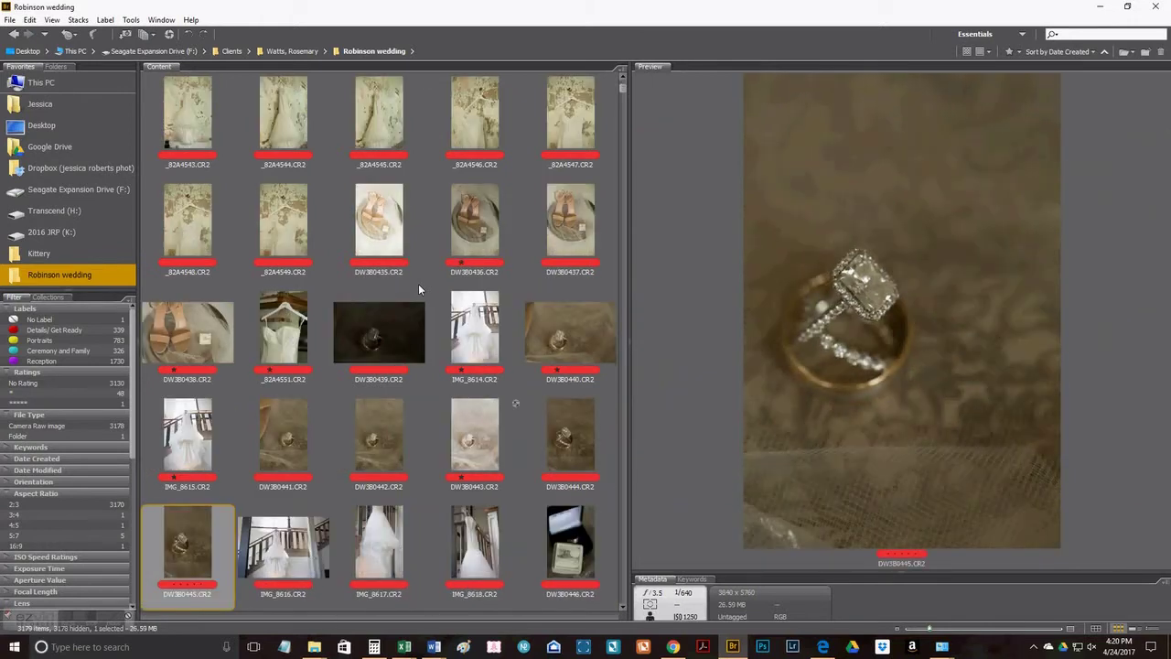
key("Left")
key("Left")
key("Right")
key("Right")
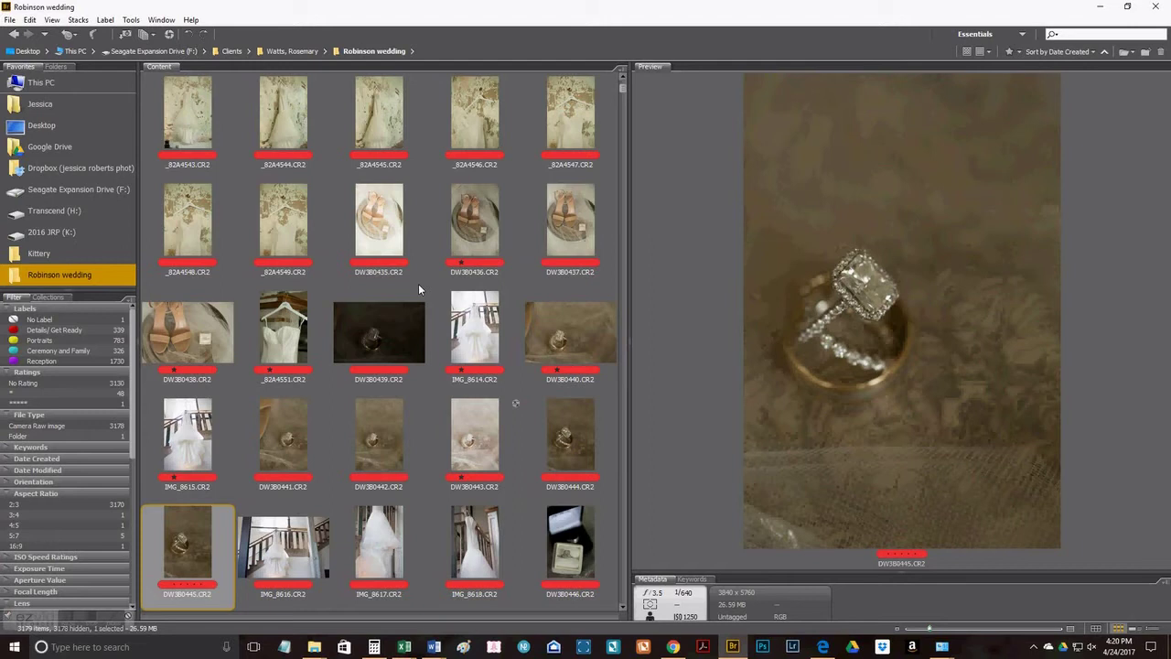
key("ctrl+1")
Rate the three staircase dress images IMG_8616.CR2, IMG_8617.CR2 and IMG_8618.CR2 one star.
key("Right")
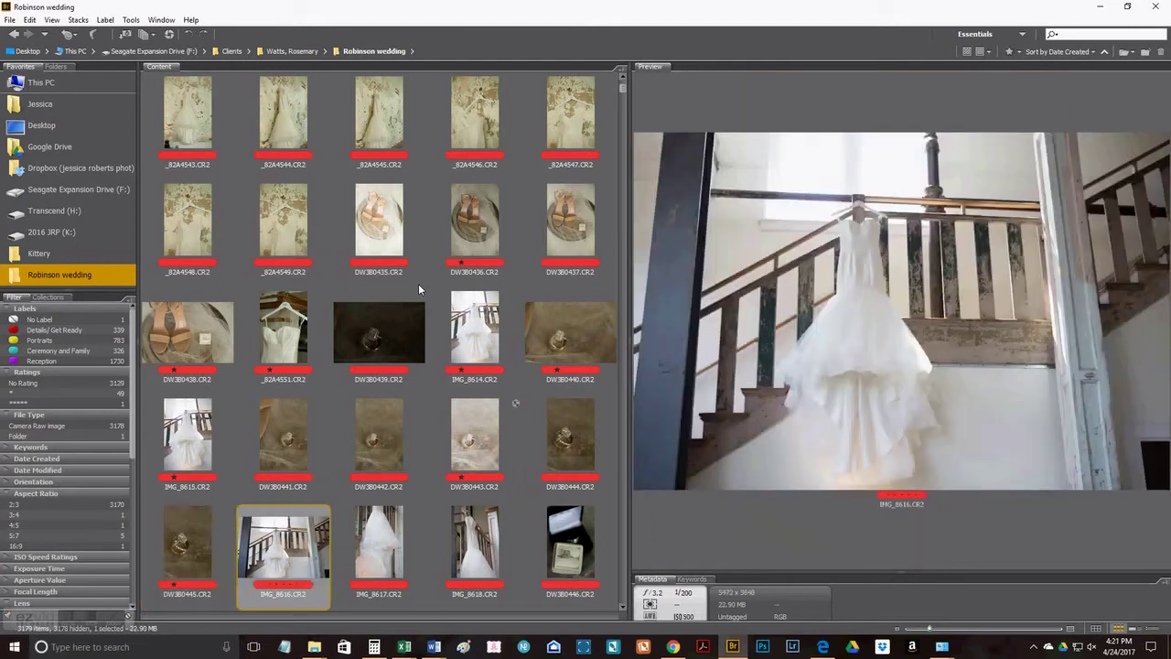
key("ctrl+1")
key("Right")
key("ctrl+1")
key("Right")
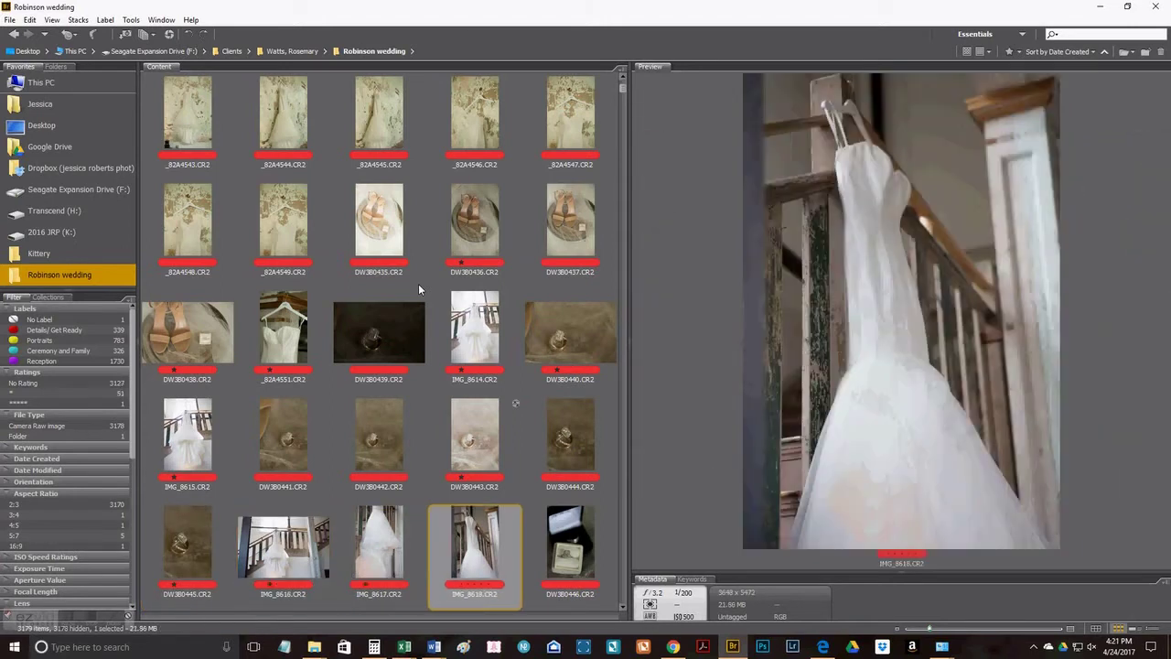
key("ctrl+1")
Return to the hanging dress image _82A4551.CR2 and remove its star rating.
key("Right")
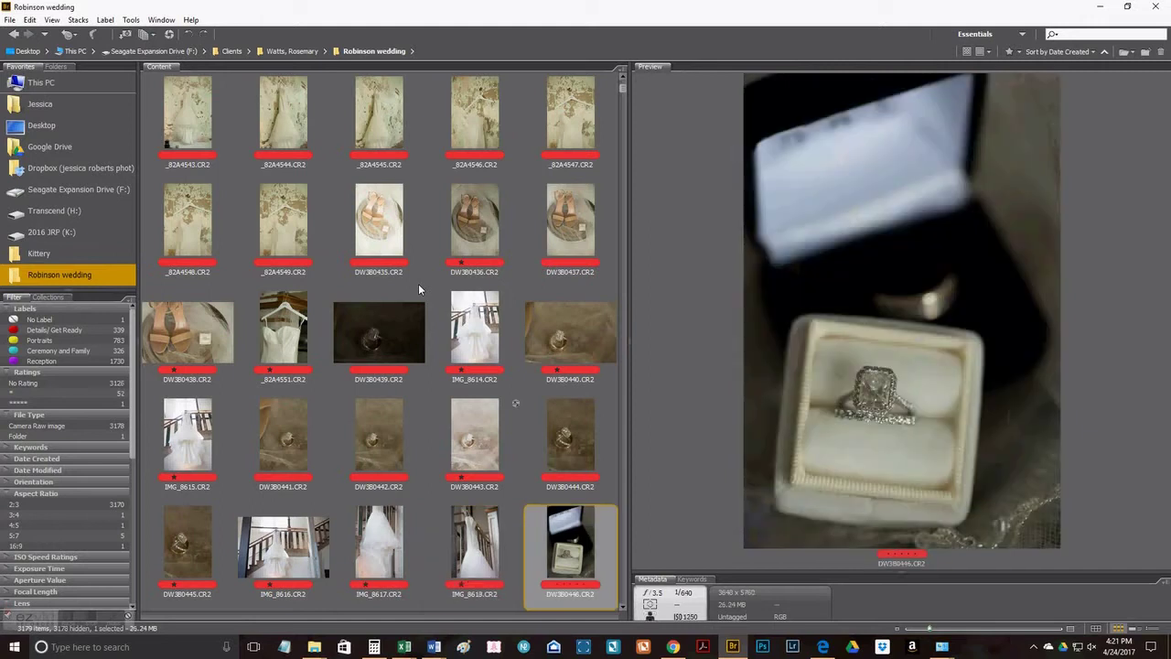
key("Left")
key("Up")
key("Up")
key("Left")
key("Left")
key("ctrl+0")
Rate the blue garter image DW3B0451.CR2 one star, passing over the ring box images and the first garter image DW3B0450.CR2.
key("Down")
key("Down")
key("Right")
key("Right")
key("Right")
key("Right")
key("Right")
key("Right")
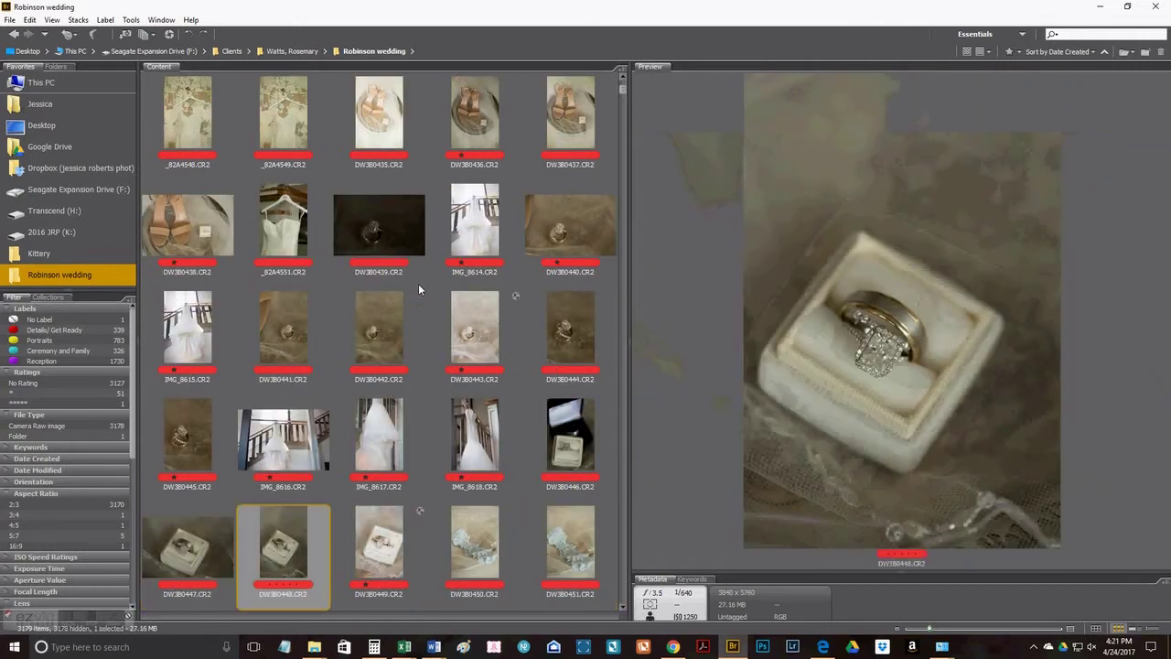
key("Right")
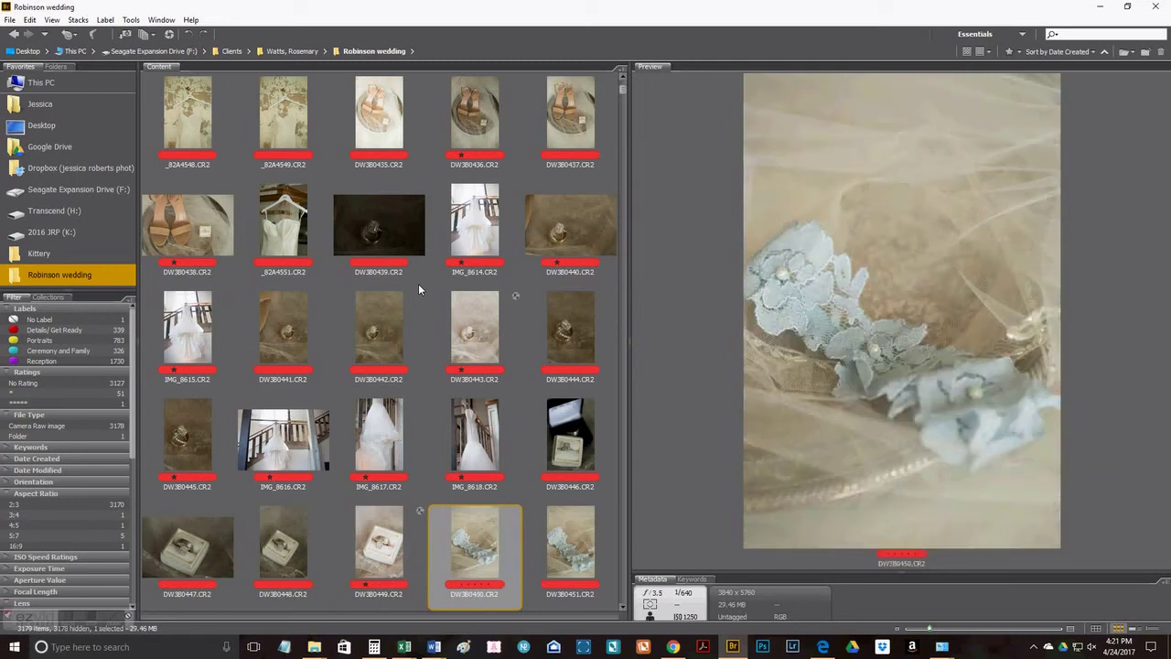
key("Right")
key("ctrl+1")
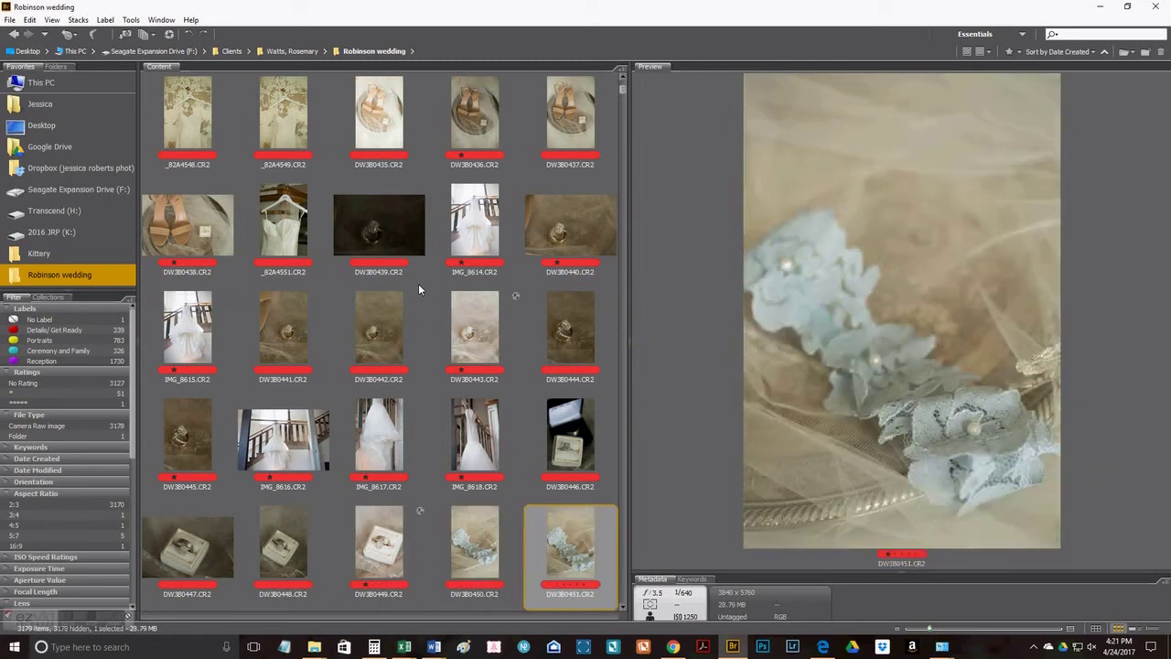
Compare the shoe and garter images, and rate DW3B0454.CR2 one star, leaving DW3B0452.CR2 and DW3B0453.CR2 unrated.
key("Right")
key("ctrl+1")
key("Right")
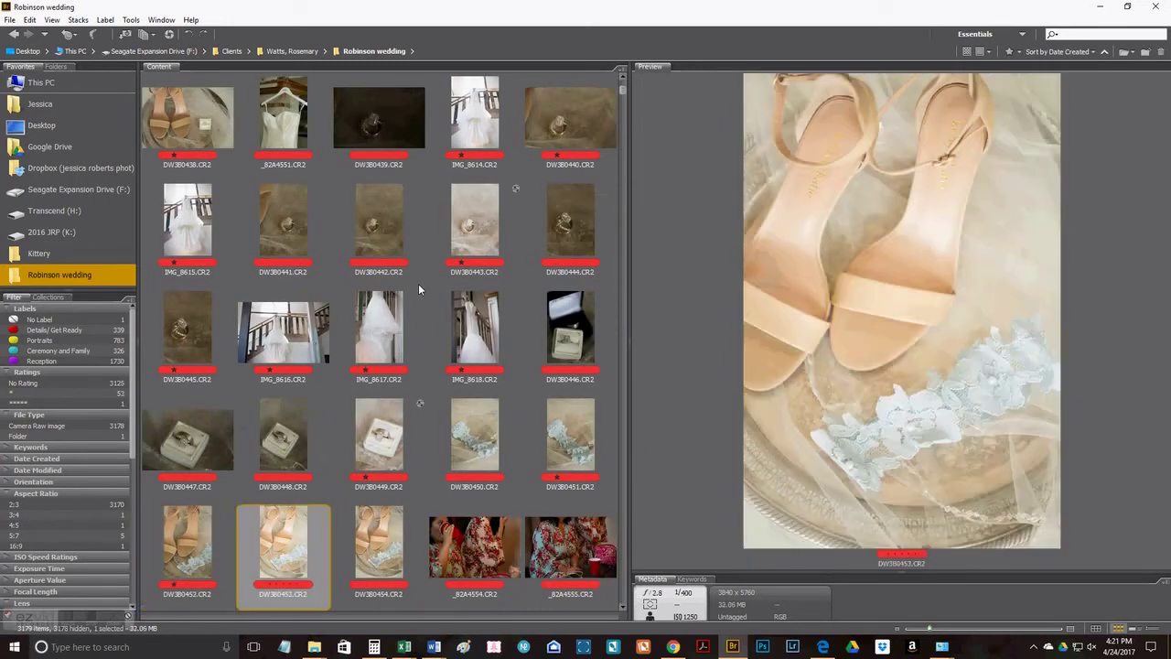
key("ctrl+1")
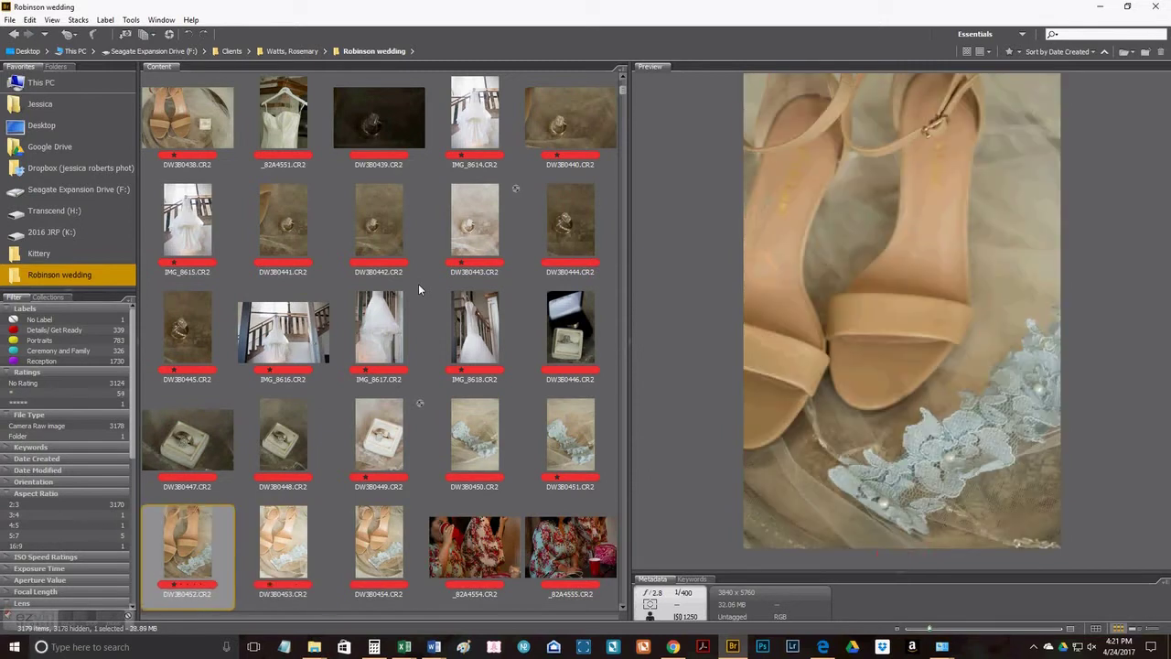
key("Right")
key("ctrl+1")
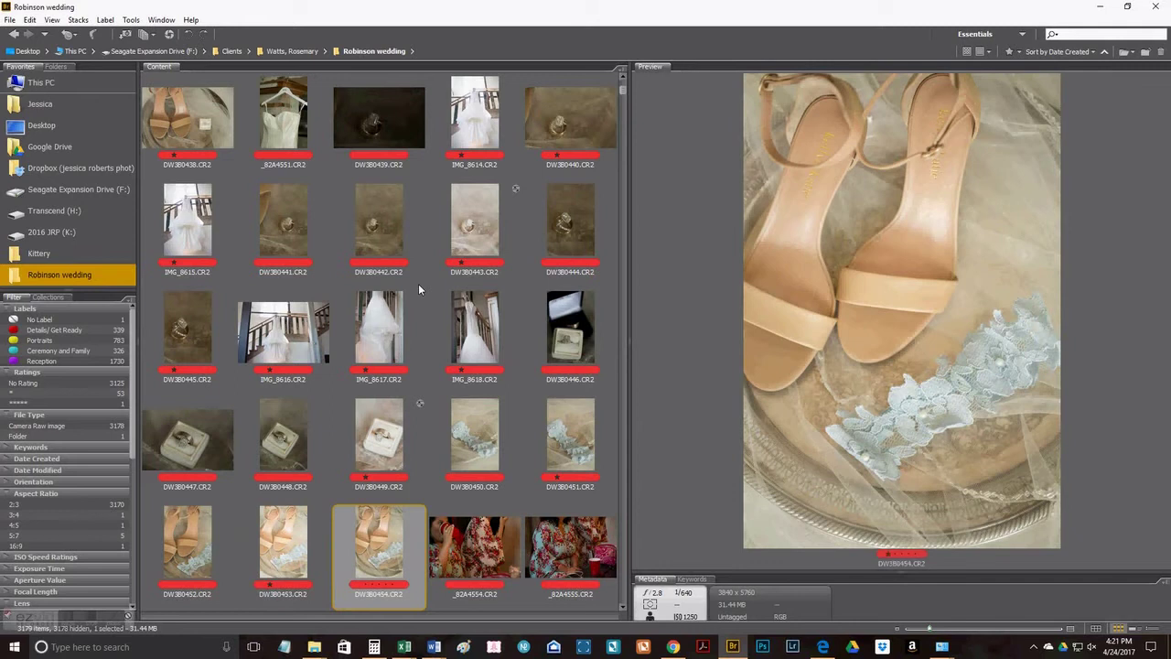
Rate the earring image DW3B0458.CR2 one star, passing over the images from _82A4554.CR2 through DW3B0457.CR2.
key("Right")
key("Right")
key("Right")
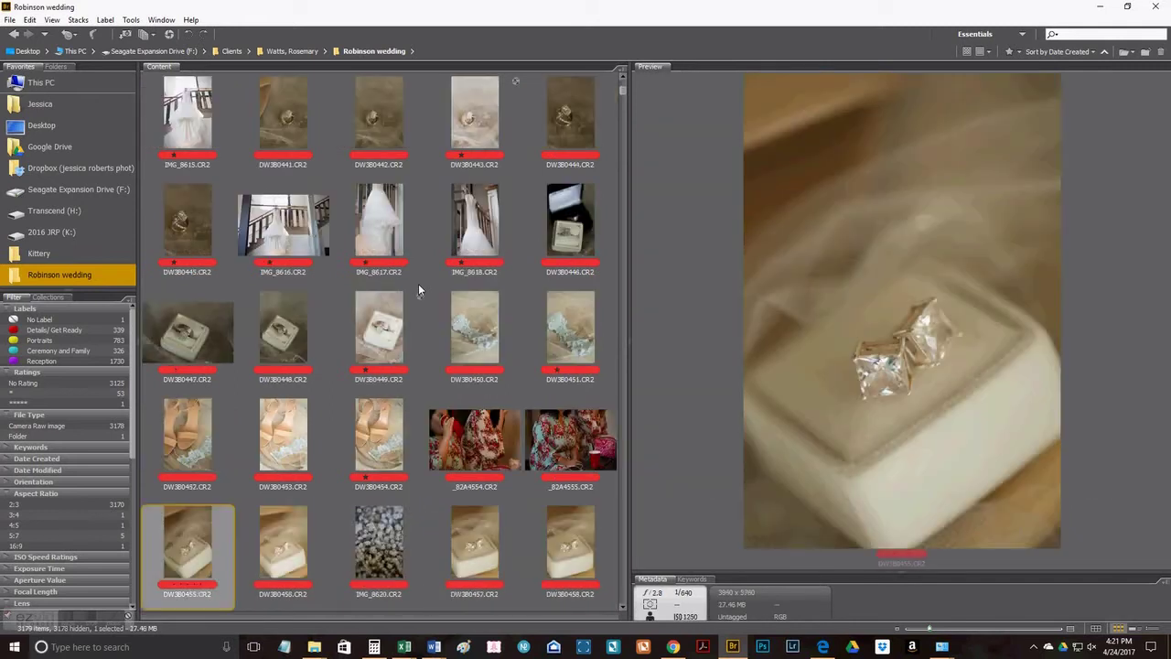
key("Right")
key("Right")
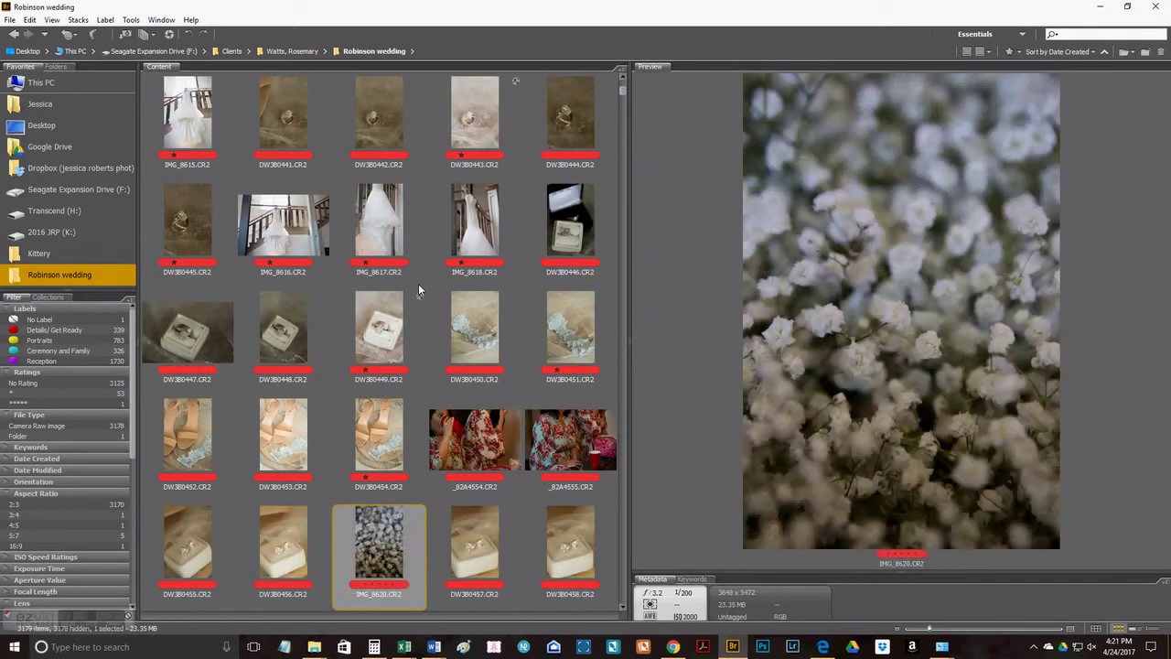
key("Right")
key("Right")
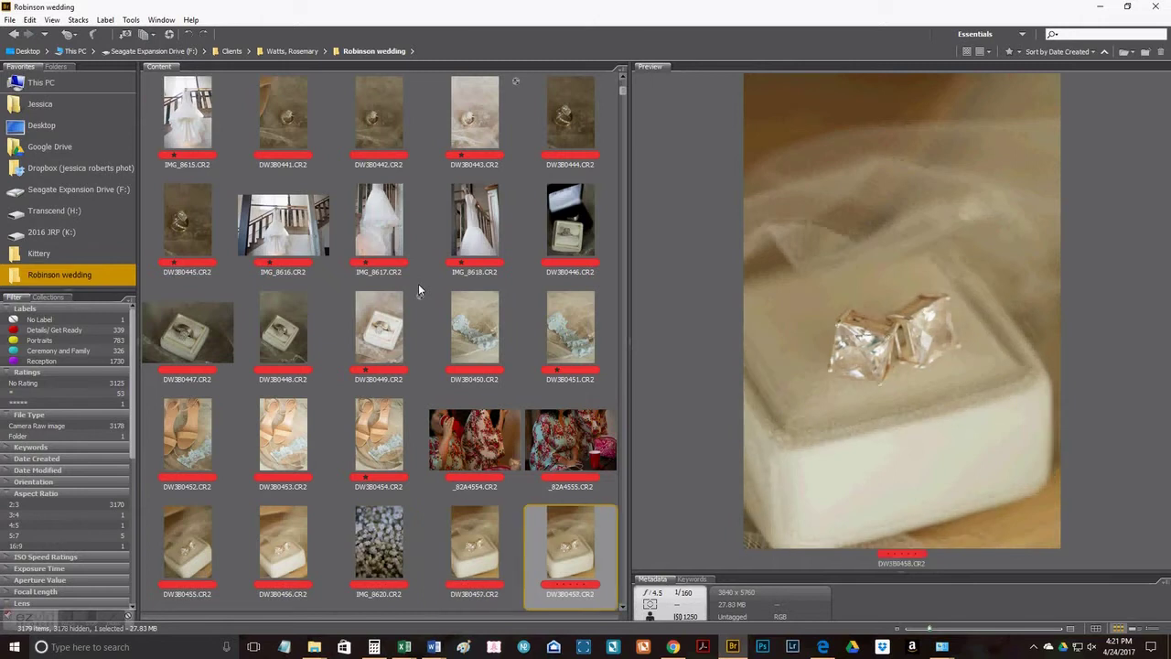
key("ctrl+1")
Recheck the flower image IMG_8620.CR2, and rate the makeup image _82A4556.CR2 one star.
key("Left")
key("Left")
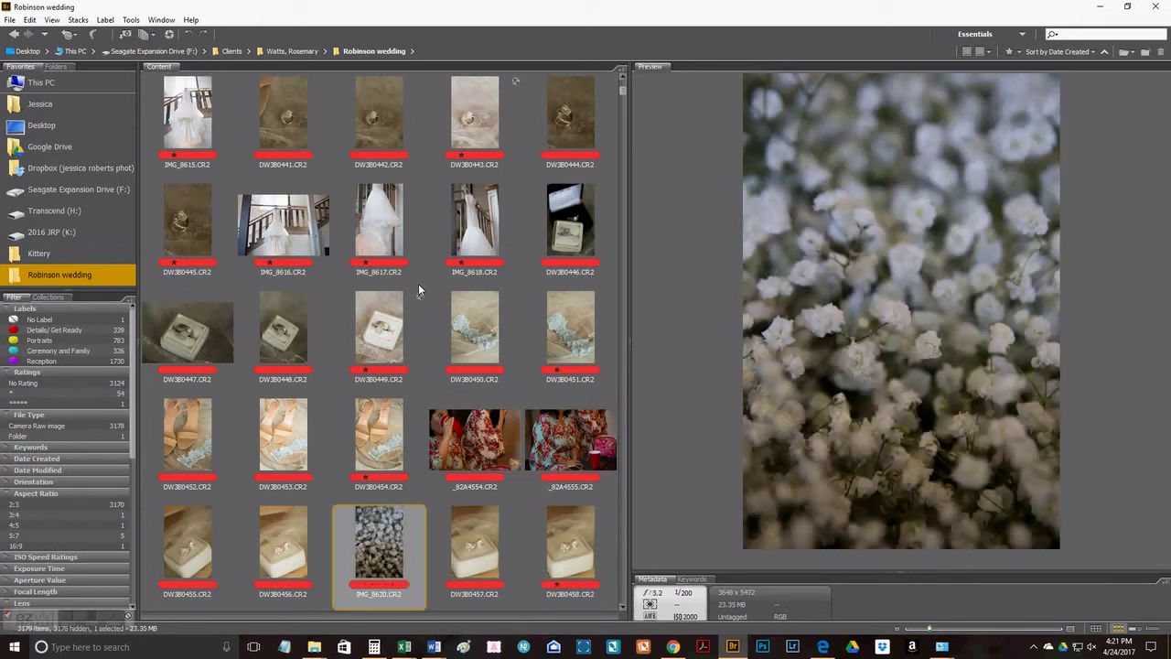
key("Right")
key("Right")
key("Right")
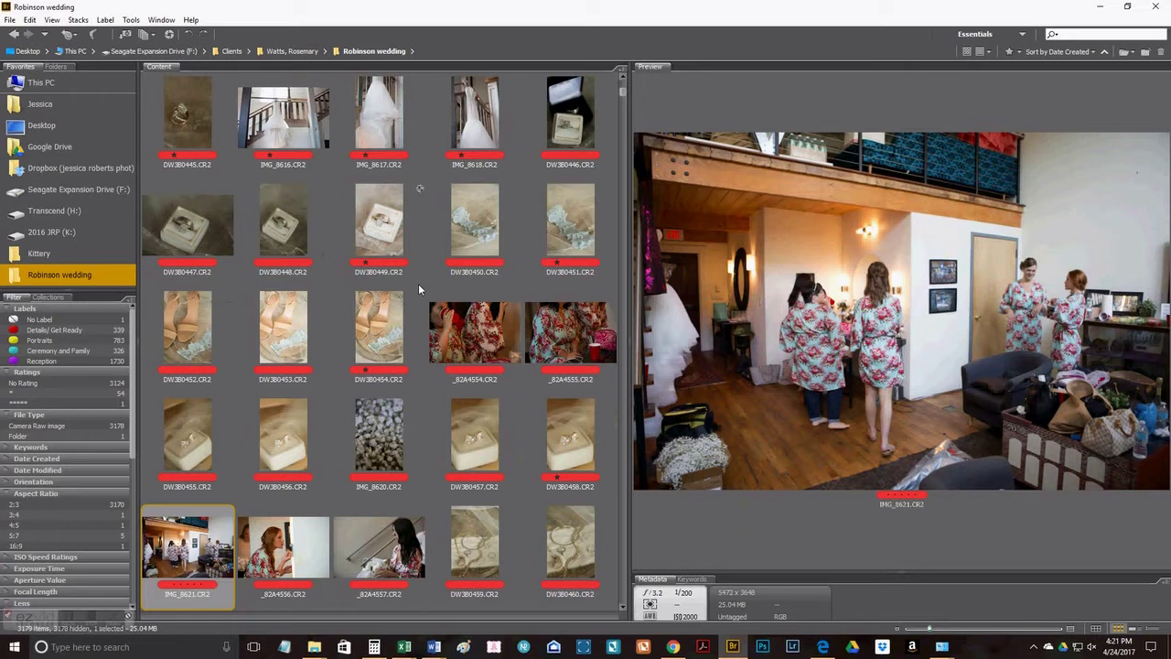
key("Right")
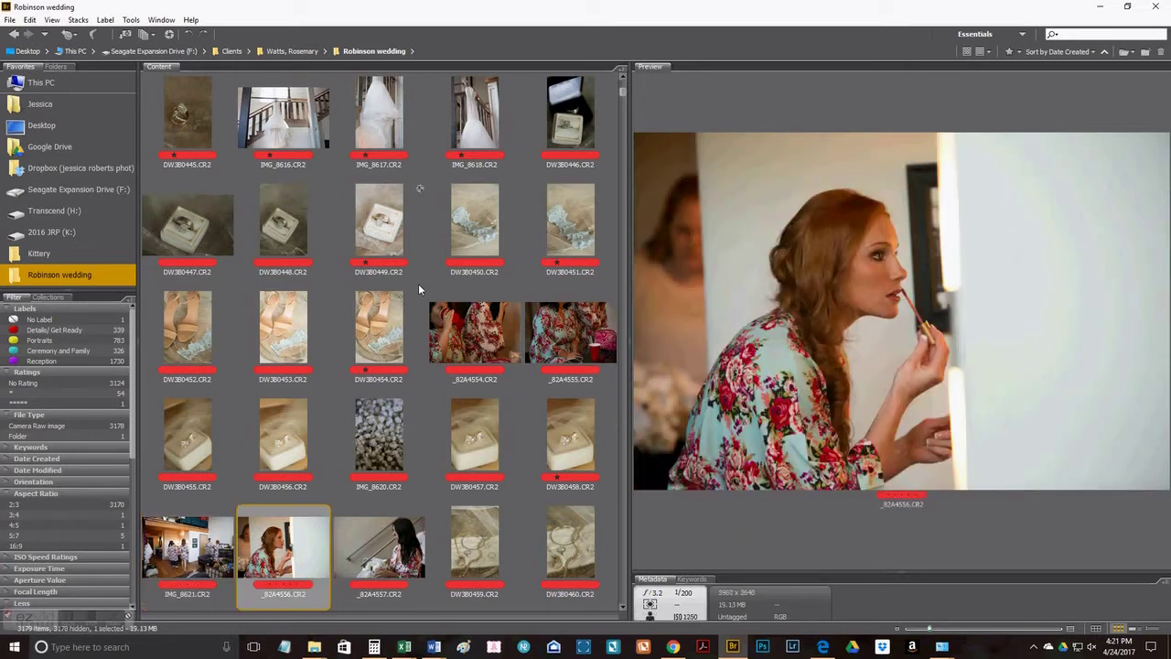
key("ctrl+1")
key("Right")
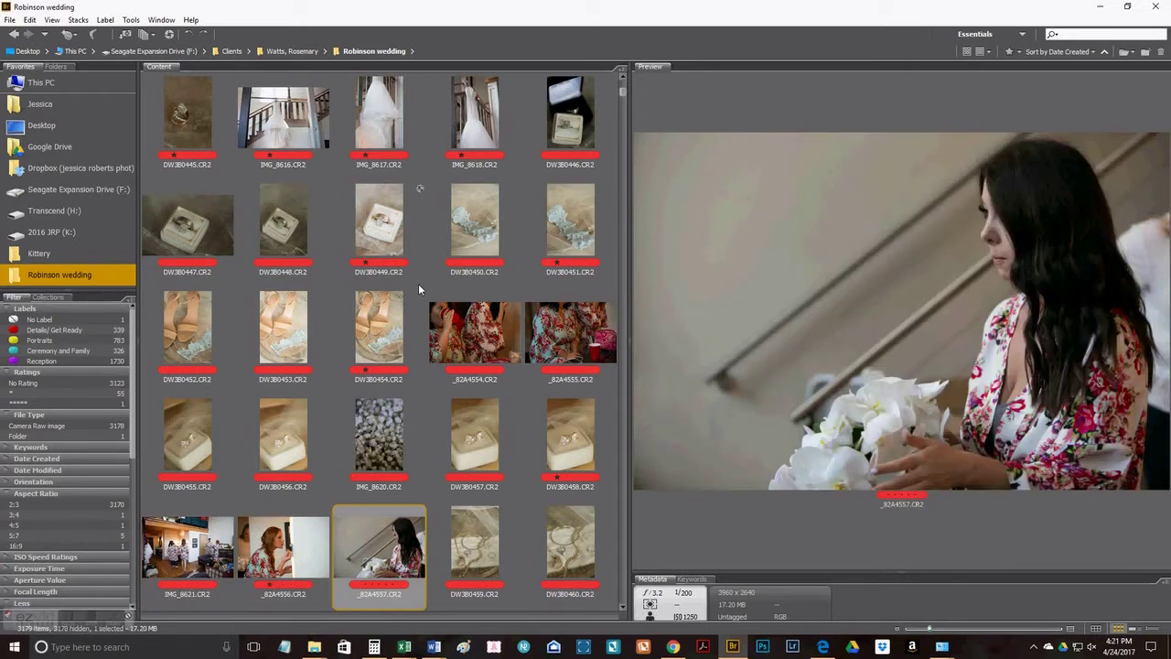
Rate the jewelry image DW3B0459.CR2 one star, leaving IMG_8621.CR2, _82A4557.CR2, DW3B0460.CR2 and DW3B0461.CR2 unrated.
key("Left")
key("Left")
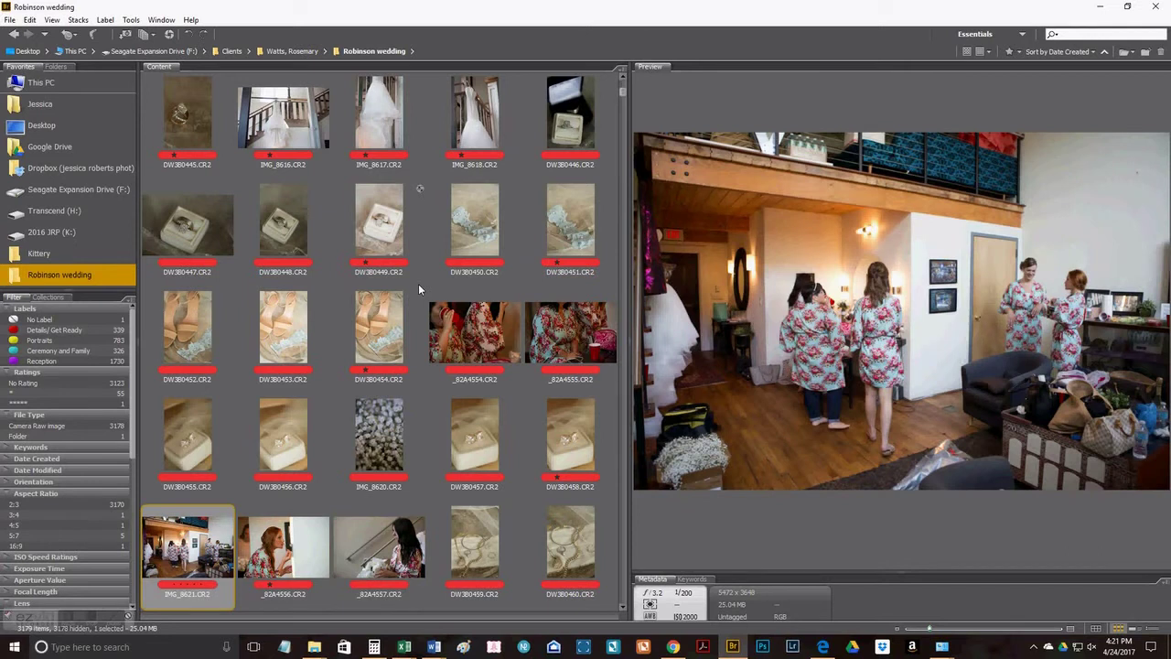
key("Right")
key("Right")
key("Right")
key("Right")
key("Left")
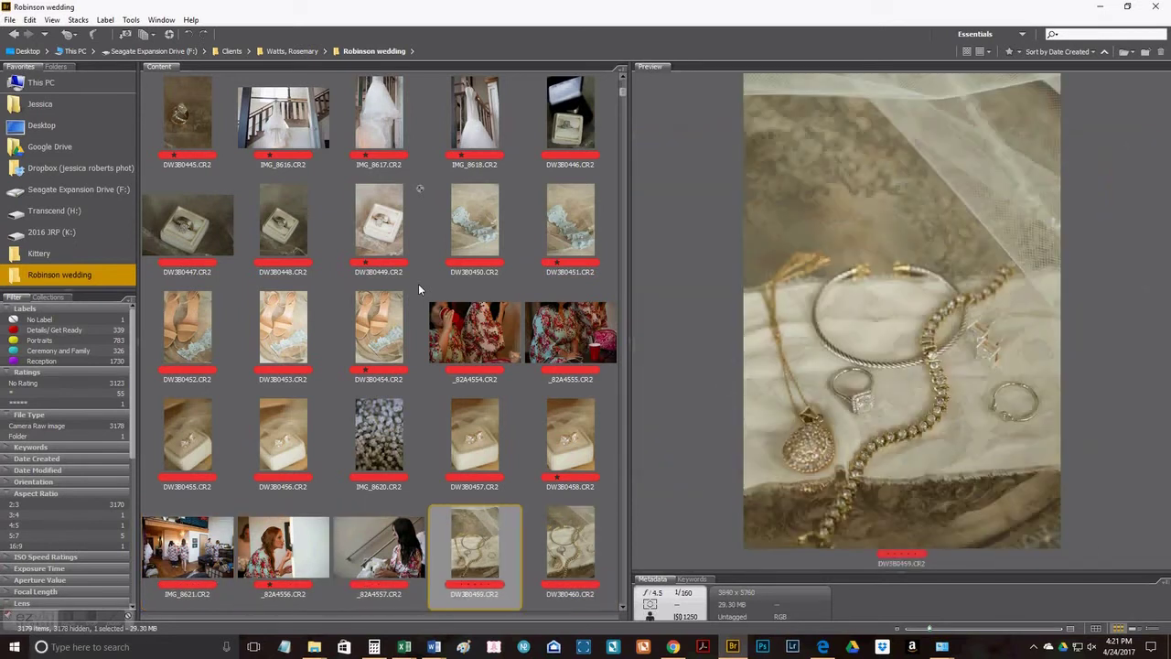
key("Right")
key("Right")
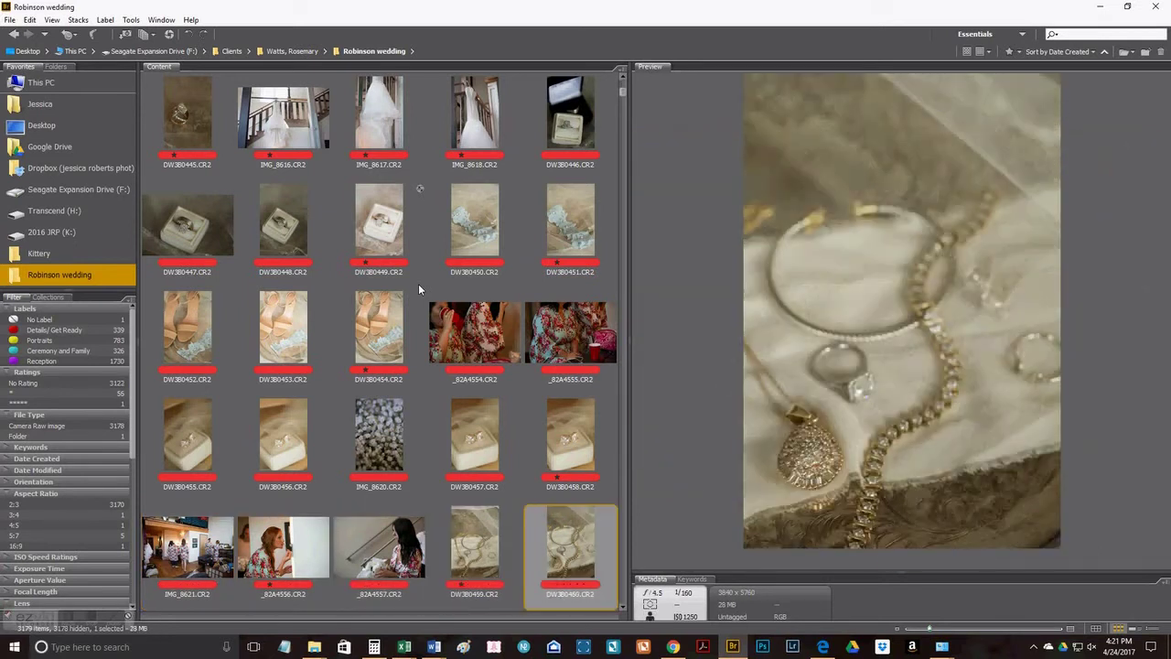
key("Right")
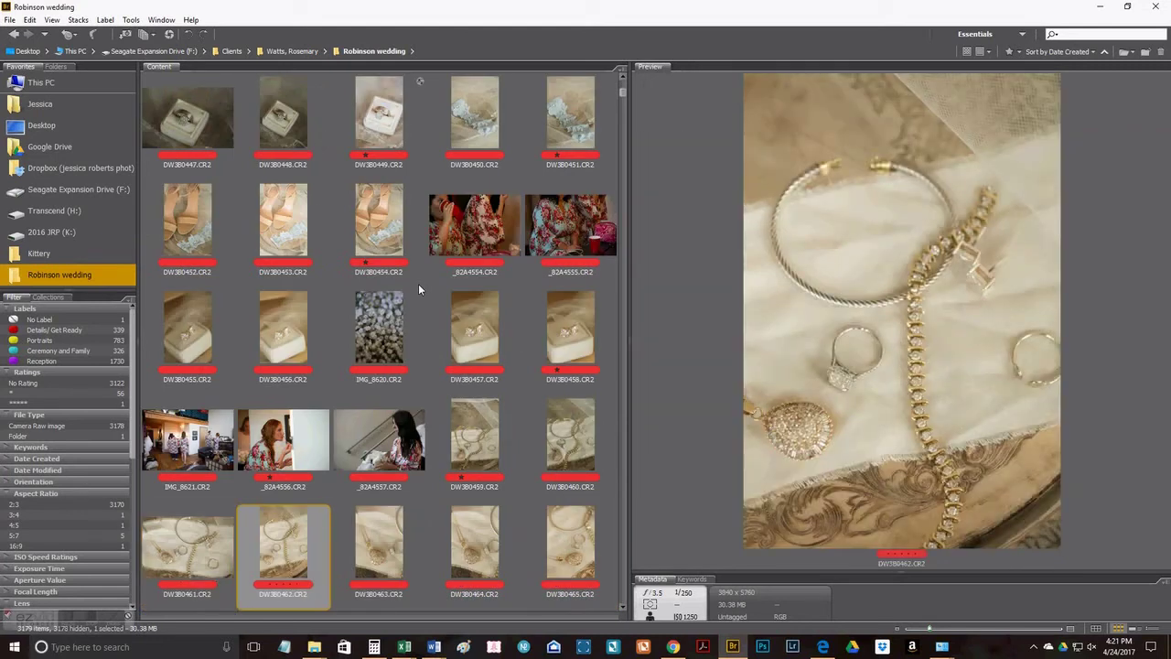
Clear the rating of the jewelry image DW3B0459.CR2 and rate DW3B0462.CR2 one star instead.
key("Up")
key("Right")
key("Right")
key("Down")
key("Left")
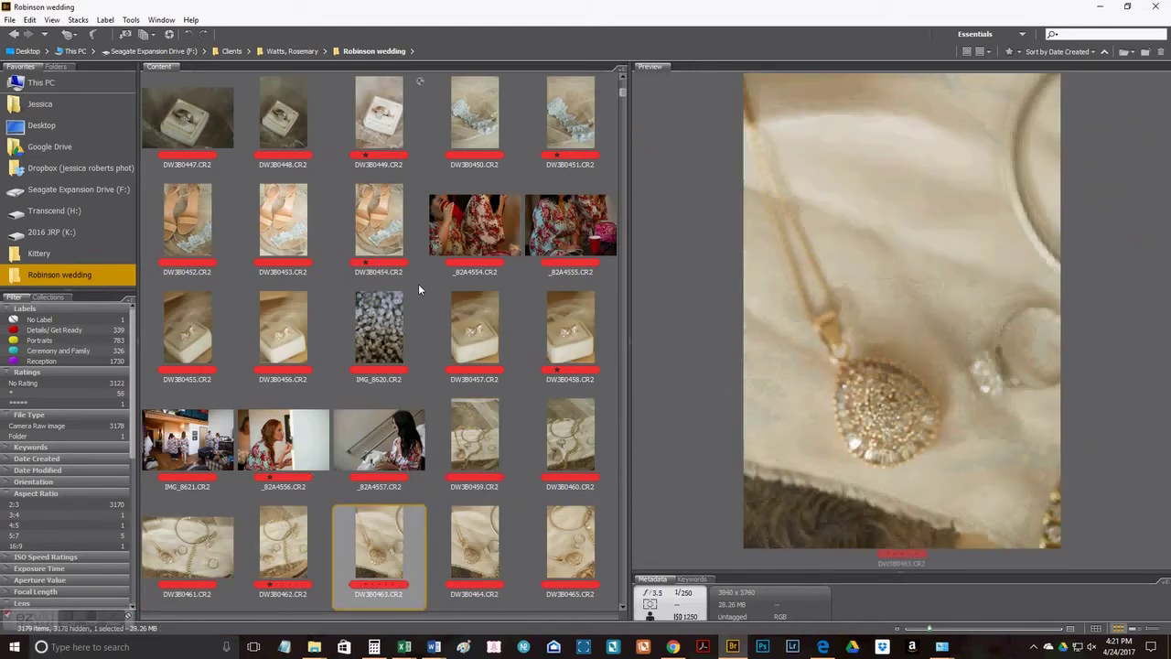
Compare the necklace close-ups, and rate DW3B0465.CR2 one star, leaving DW3B0463.CR2, DW3B0464.CR2 and DW3B0466.CR2 unrated.
key("Left")
key("Right")
key("Right")
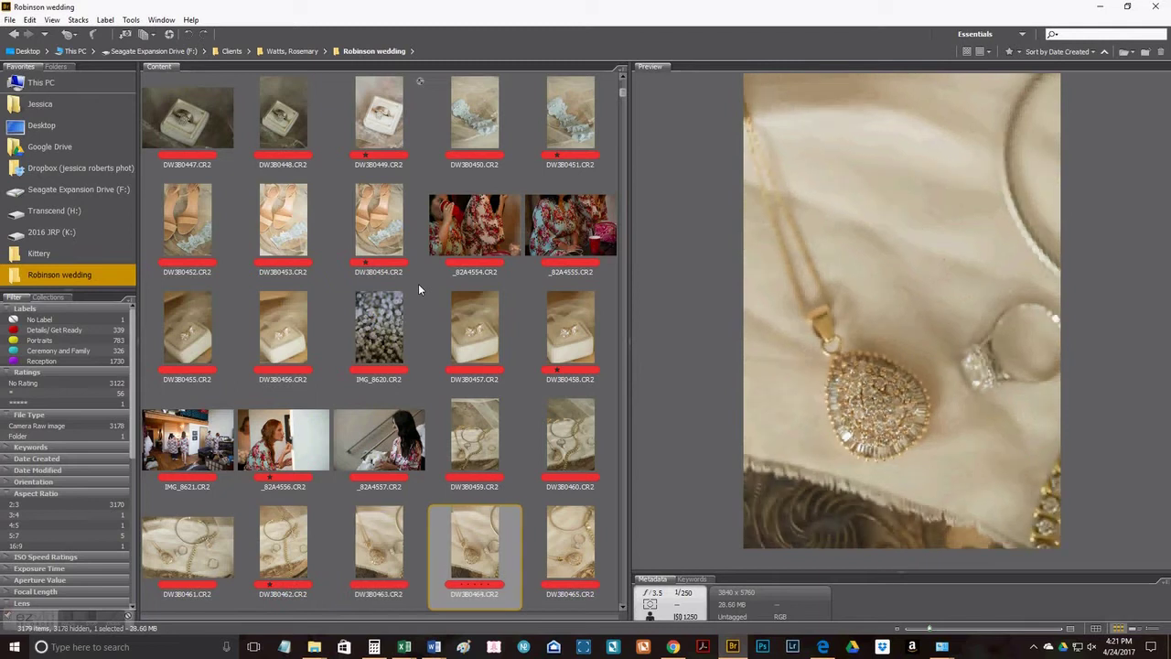
key("ctrl+1")
key("Right")
key("ctrl+1")
key("Right")
Rate the jewelry images DW3B0467.CR2 and DW3B0468.CR2 and the makeup image _82A4559.CR2 one star each.
key("Right")
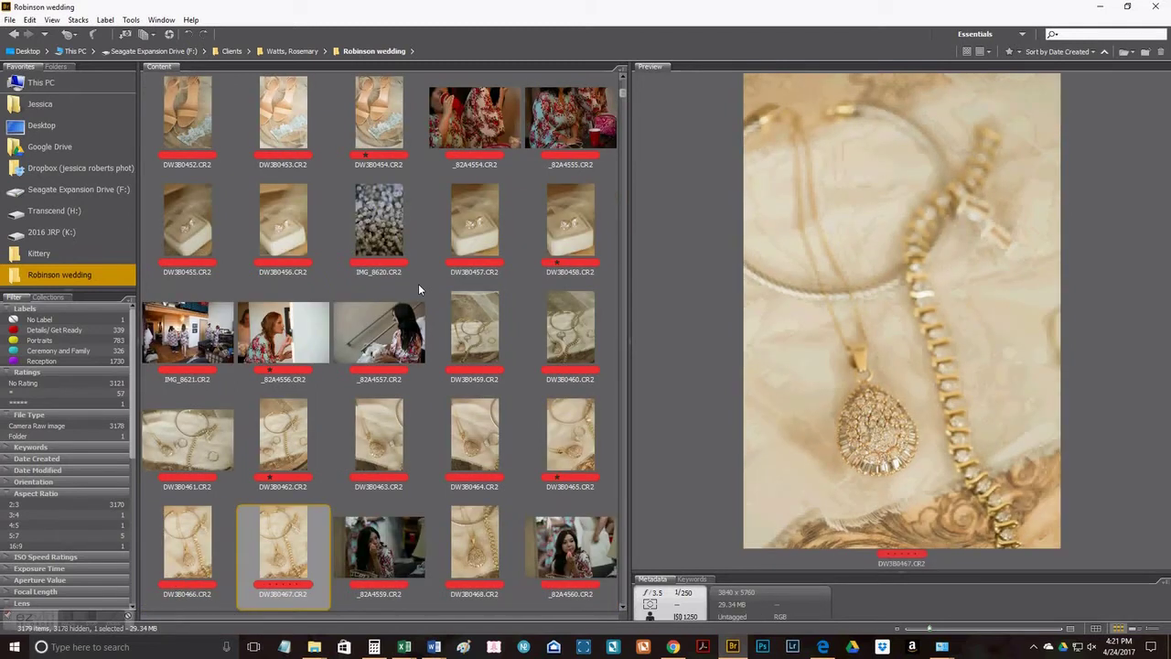
key("Right")
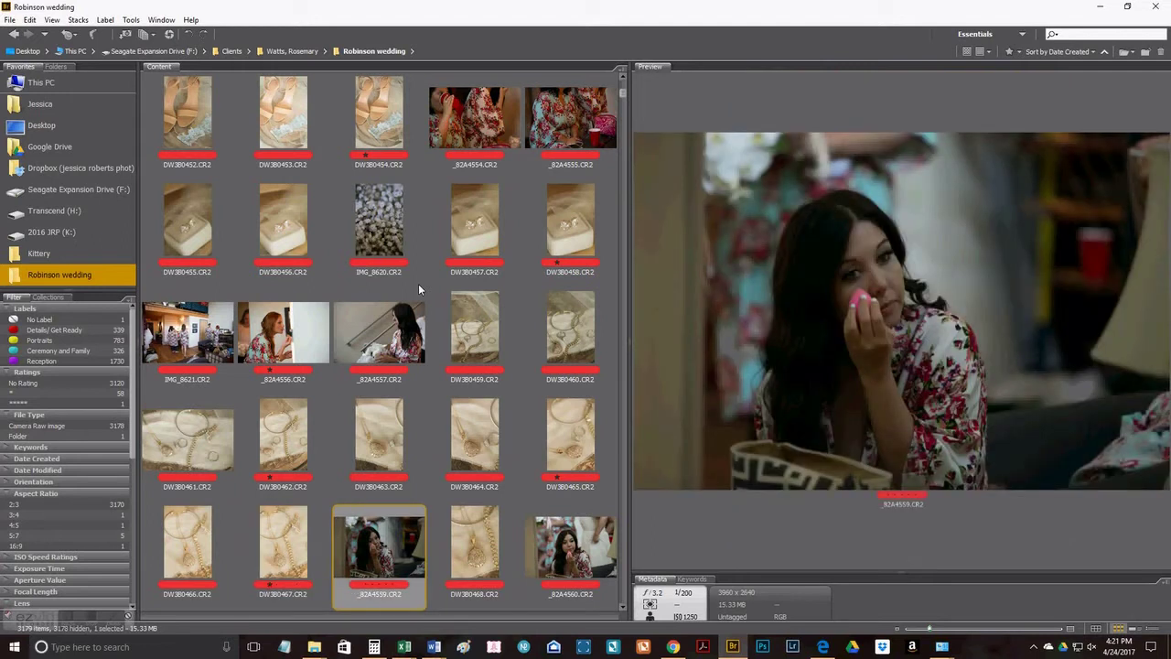
key("Right")
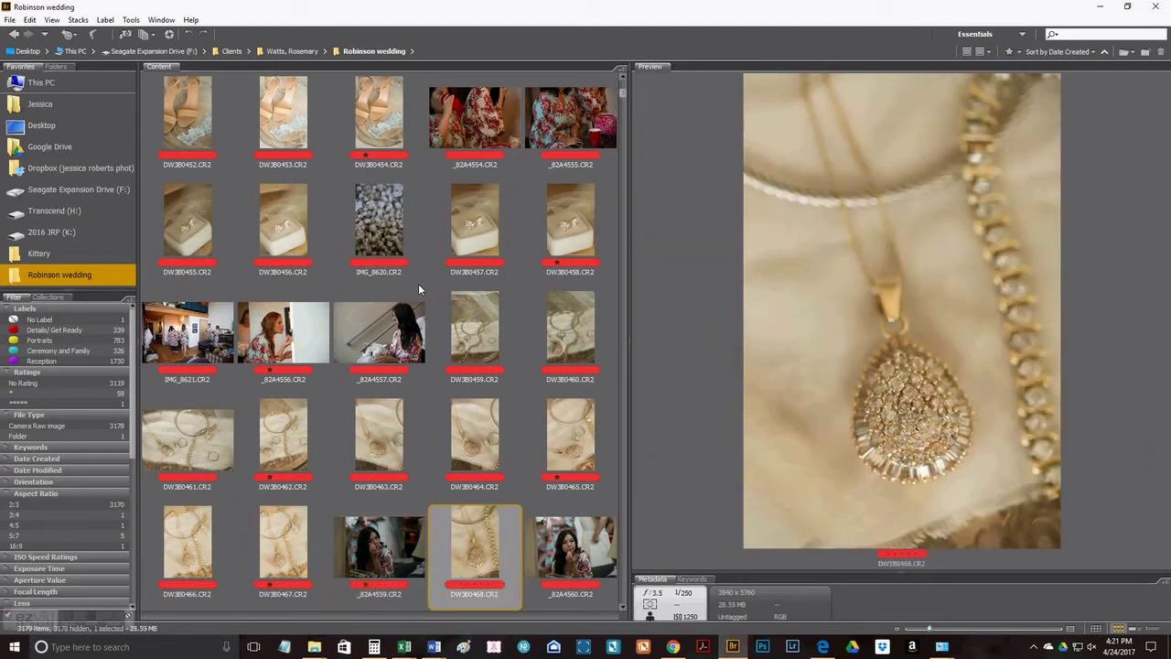
key("Right")
Rate the bride getting-ready images _82A4561.CR2 and _82A4562.CR2 one star each, leaving _82A4560.CR2 unrated.
key("Right")
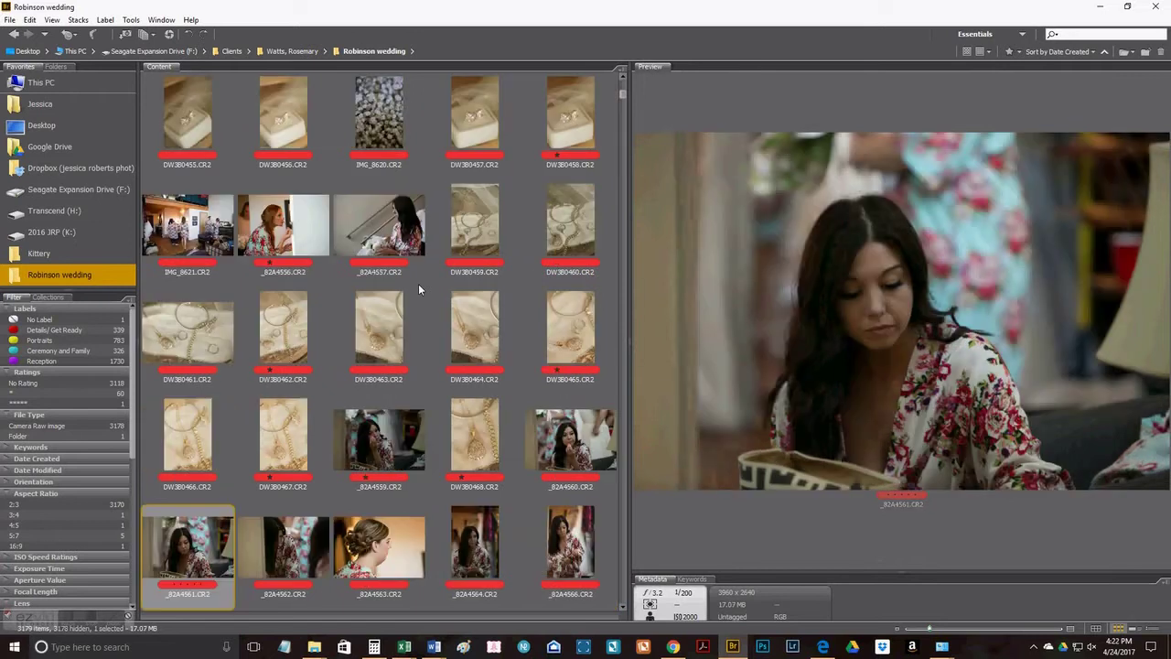
key("Right")
key("Left")
key("ctrl+1")
key("Right")
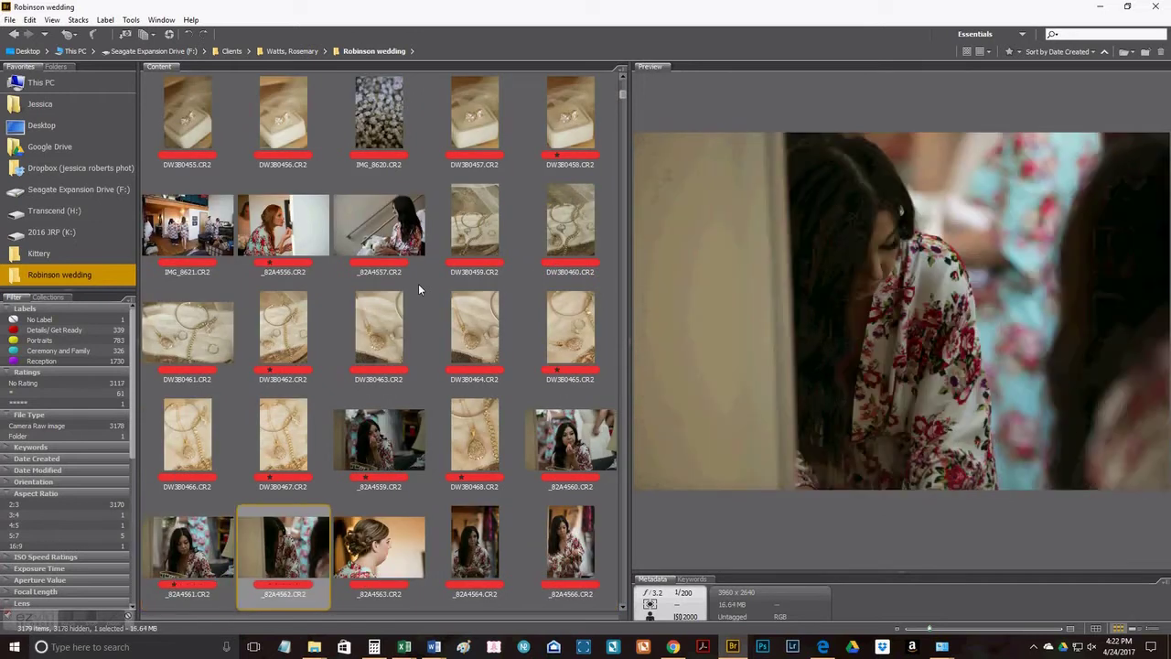
key("Right")
key("Left")
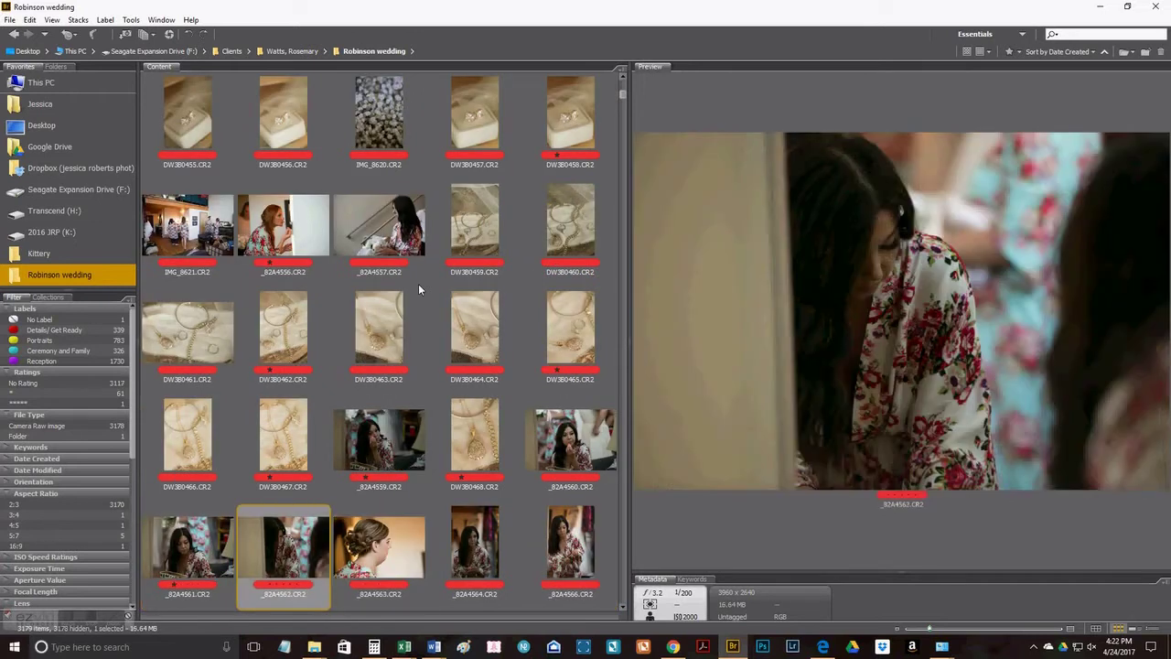
key("ctrl+1")
Rate the bride image _82A4566.CR2 one star, leaving _82A4563.CR2 and _82A4564.CR2 unrated.
key("Right")
key("Right")
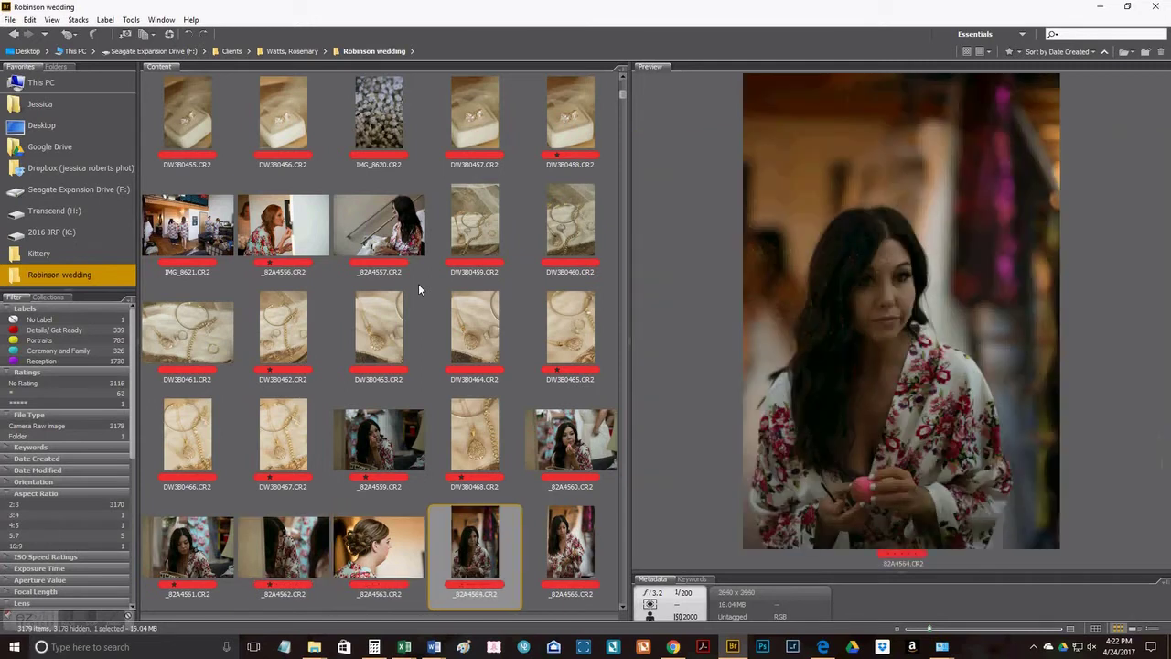
key("Right")
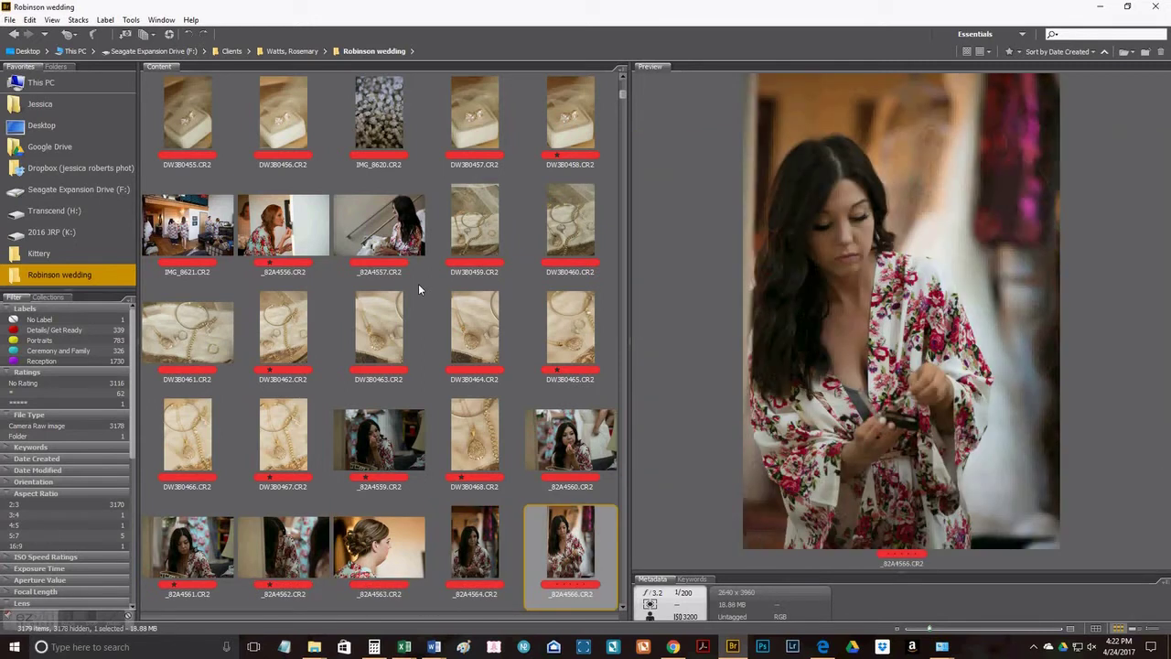
key("ctrl+1")
Clear the rating of _82A4566.CR2, and rate the bride images _82A4567.CR2 and _82A4568.CR2 one star each.
key("Right")
key("Left")
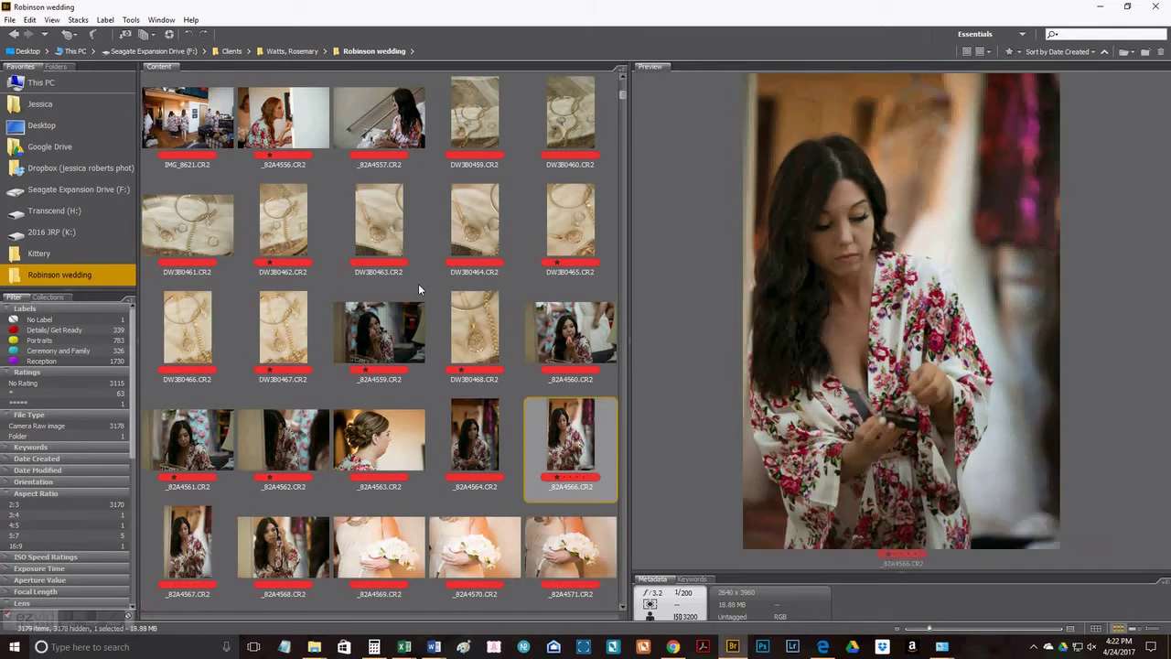
key("Right")
key("Right")
key("Right")
key("Left")
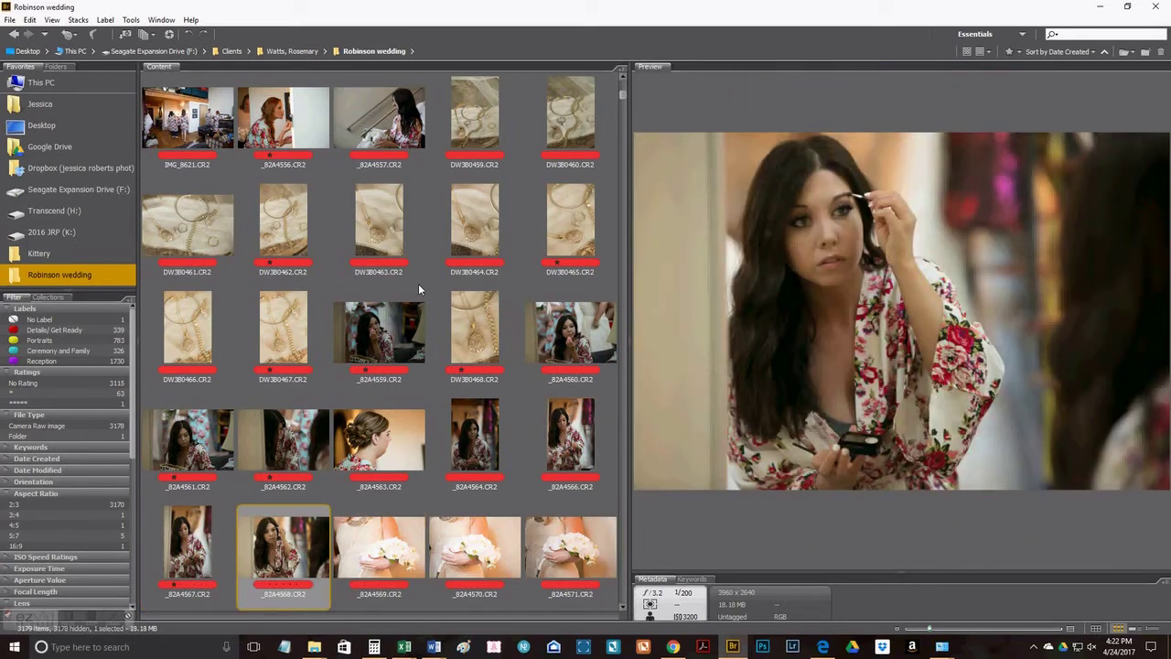
key("ctrl+1")
Rate the orchid bouquet image DW3B0470.CR2 one star, passing over the images from _82A4569.CR2 through DW3B0469.CR2.
key("Right")
key("Right")
key("Right")
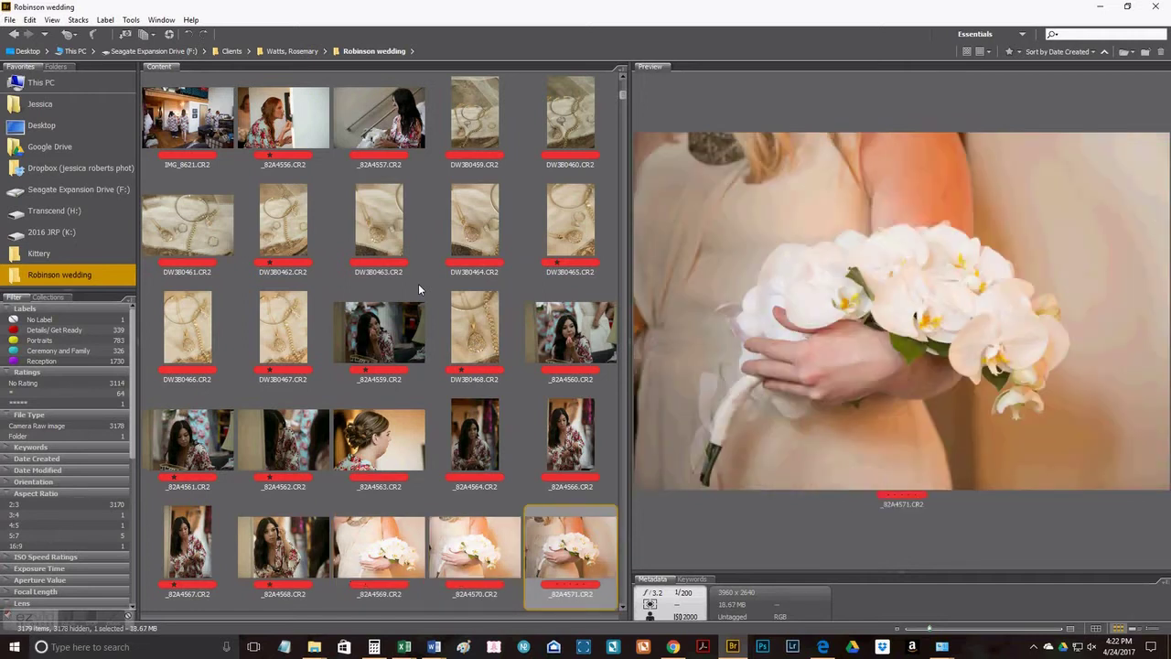
key("Right")
key("Right")
key("Right")
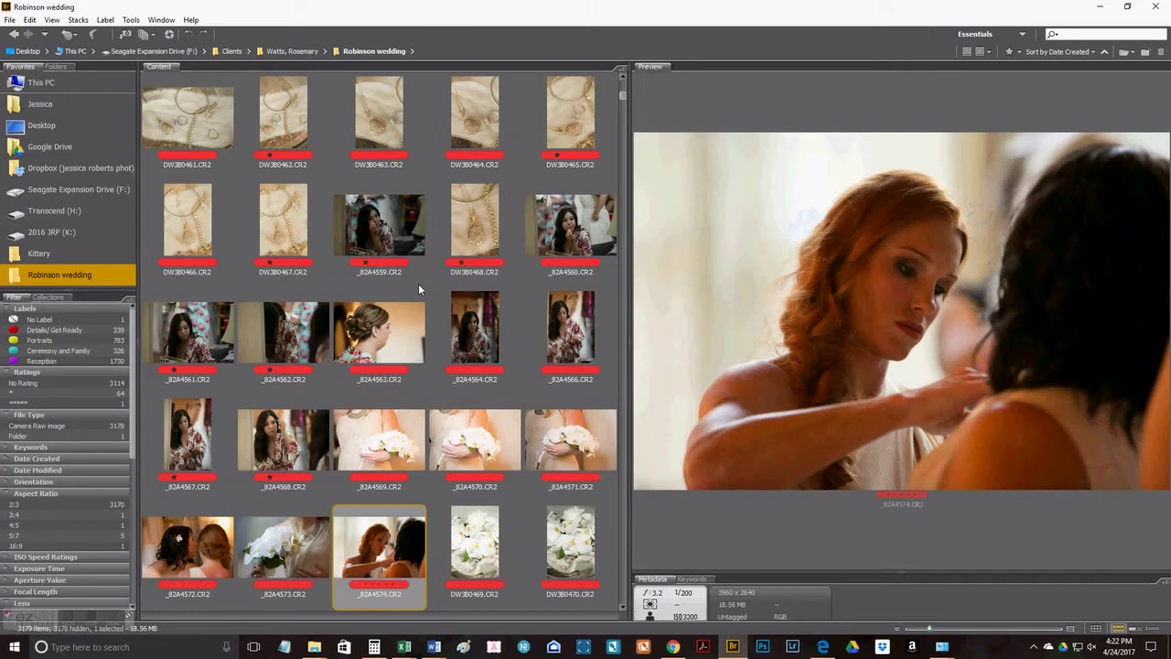
key("Right")
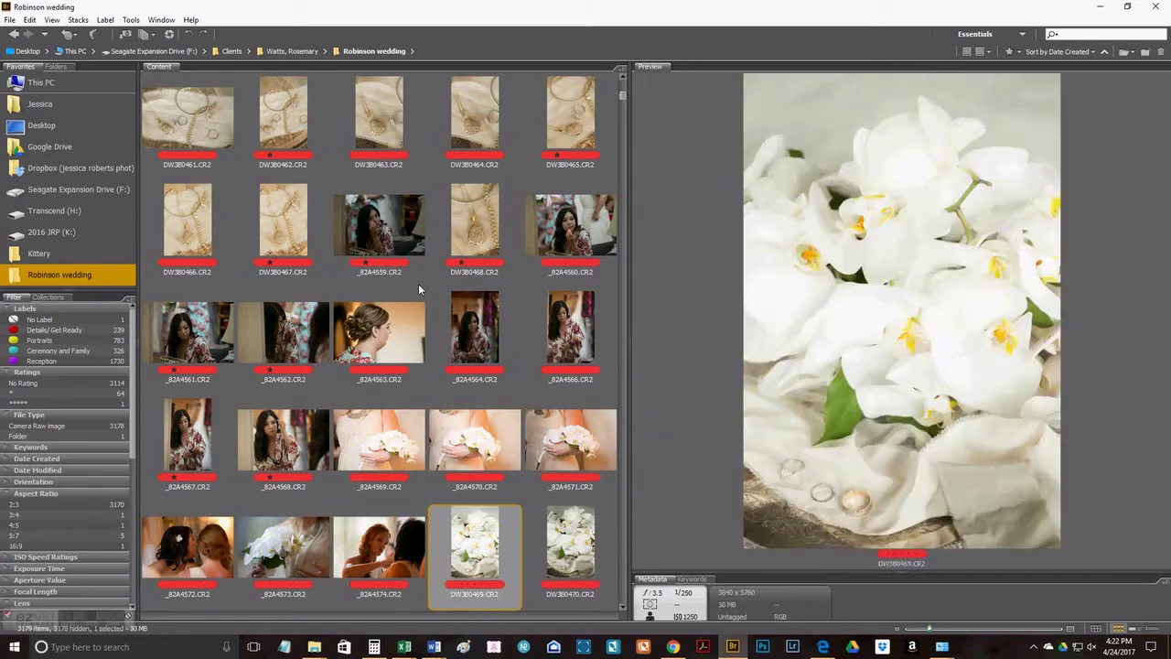
key("Right")
key("ctrl+1")
Compare the orchid close-ups, and rate DW3B0473.CR2 one star instead of DW3B0472.CR2, leaving DW3B0471.CR2 unrated.
key("Right")
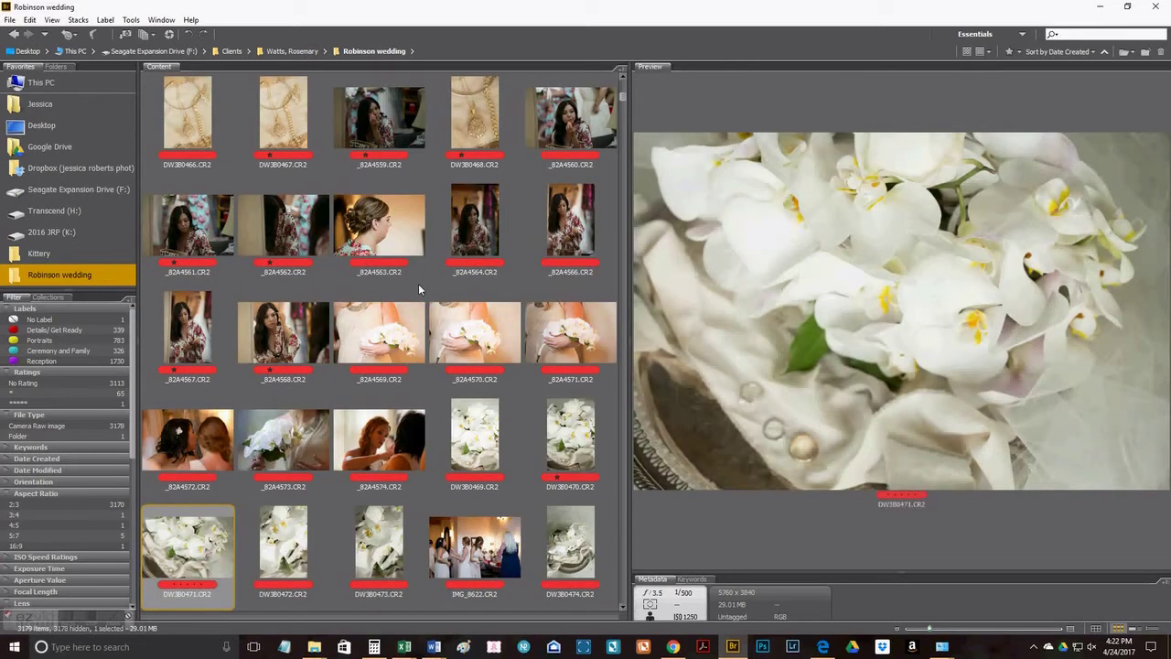
key("Right")
key("ctrl+1")
key("Right")
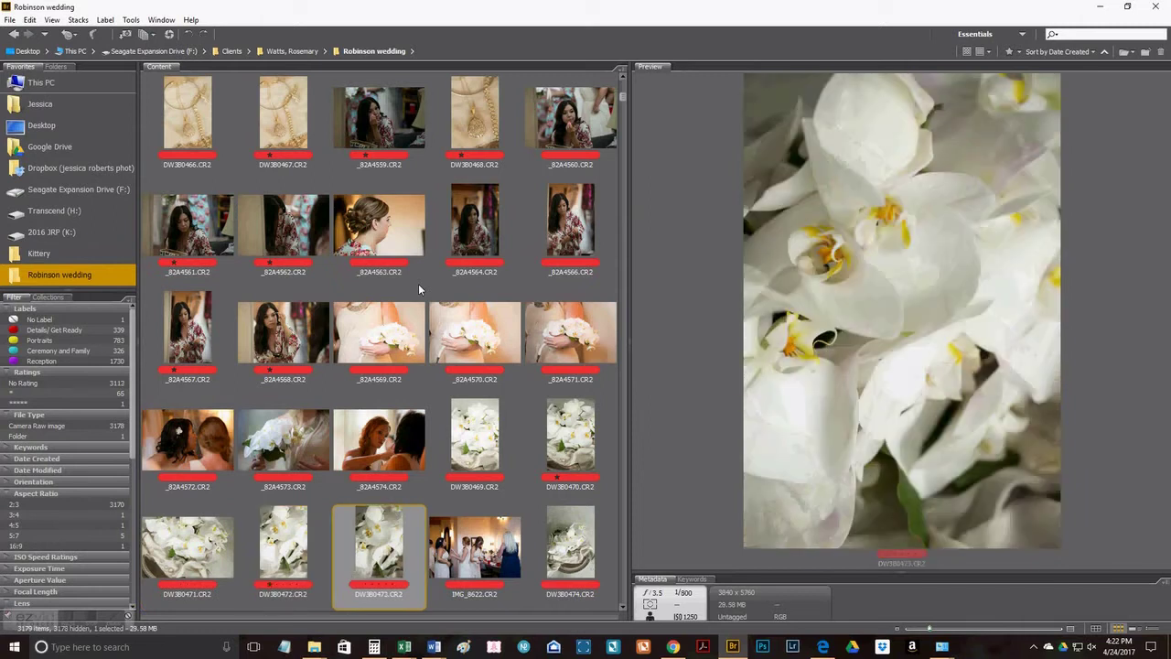
key("Left")
key("Right")
key("ctrl+1")
Review the bouquet, bottle and bridesmaid images from IMG_8622.CR2 through DW3B0475.CR2 without rating any.
key("Right")
key("Right")
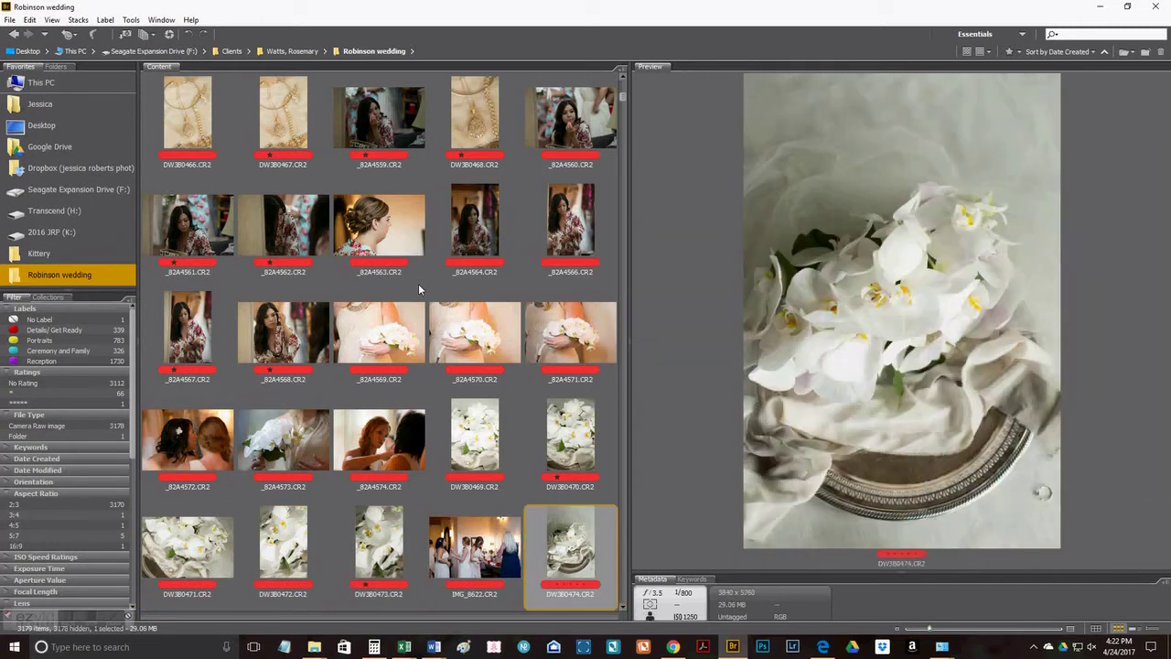
key("Right")
key("Right")
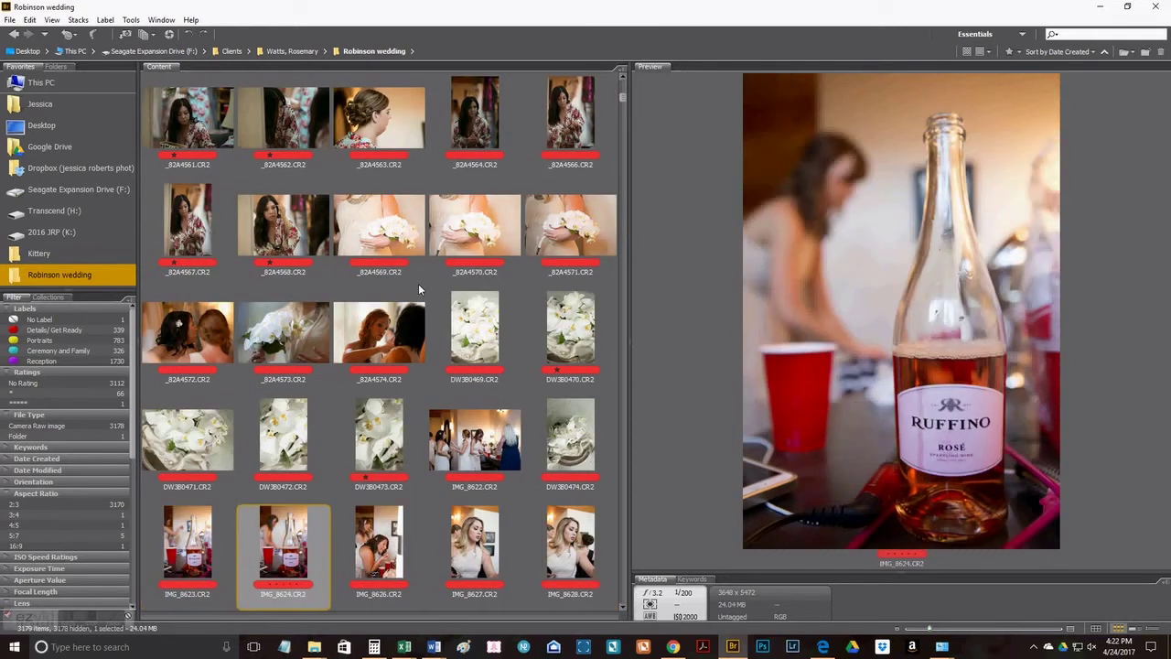
key("Right")
key("Left")
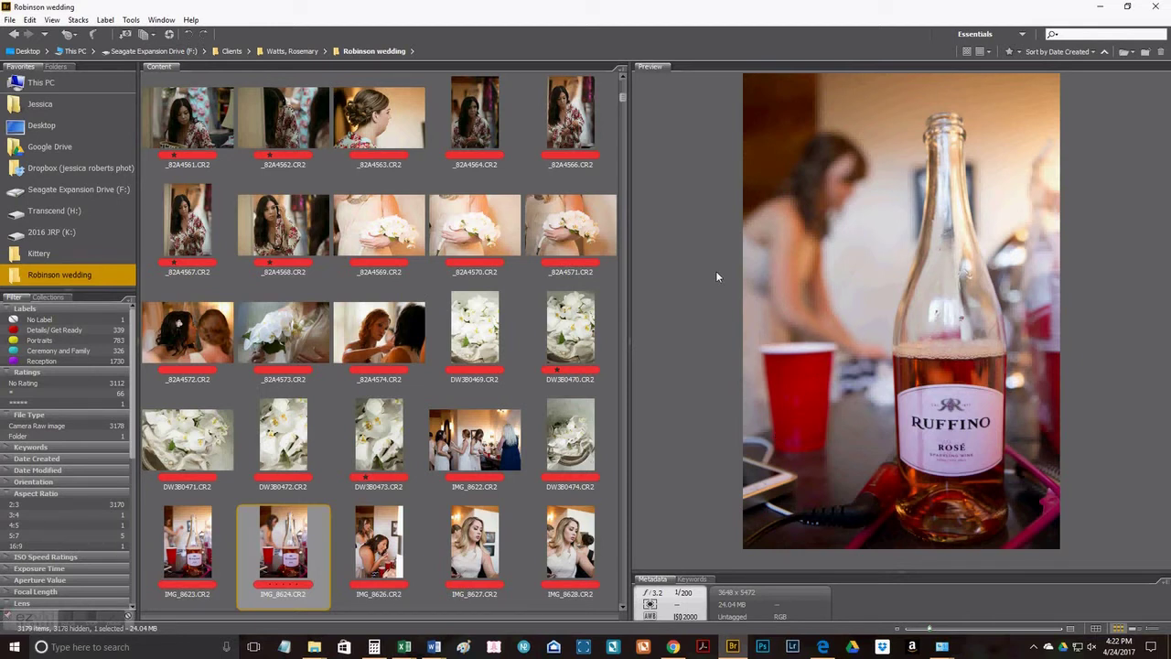
key("Right")
key("Right")
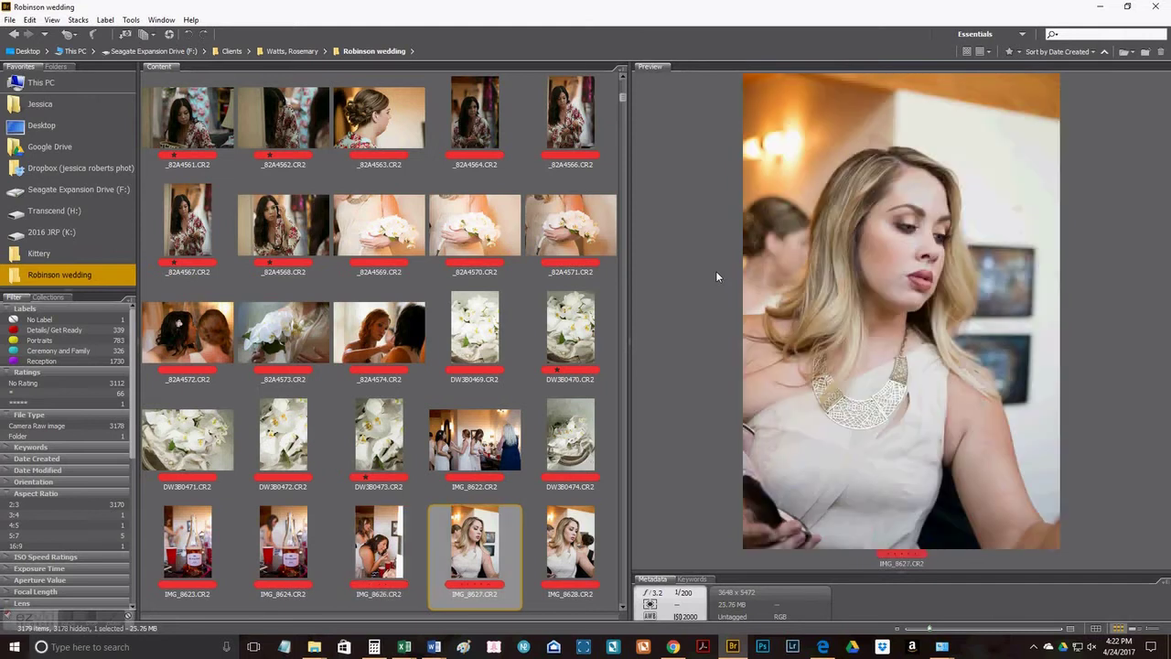
key("Right")
key("Right")
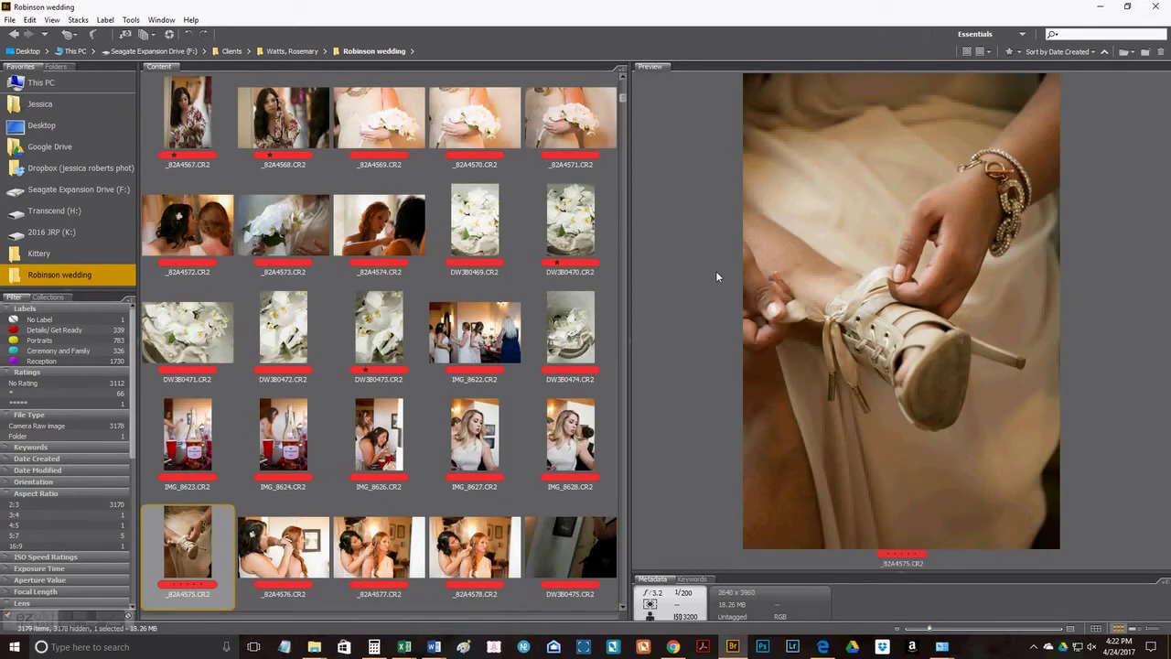
key("Right")
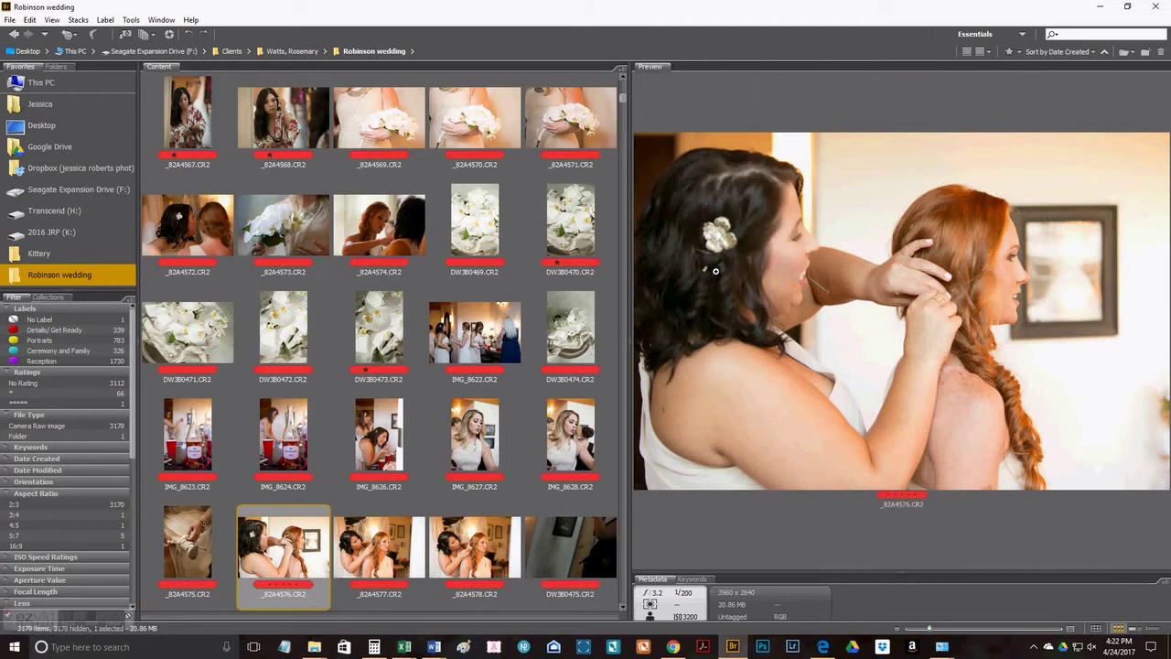
key("Right")
key("Right")
key("Right")
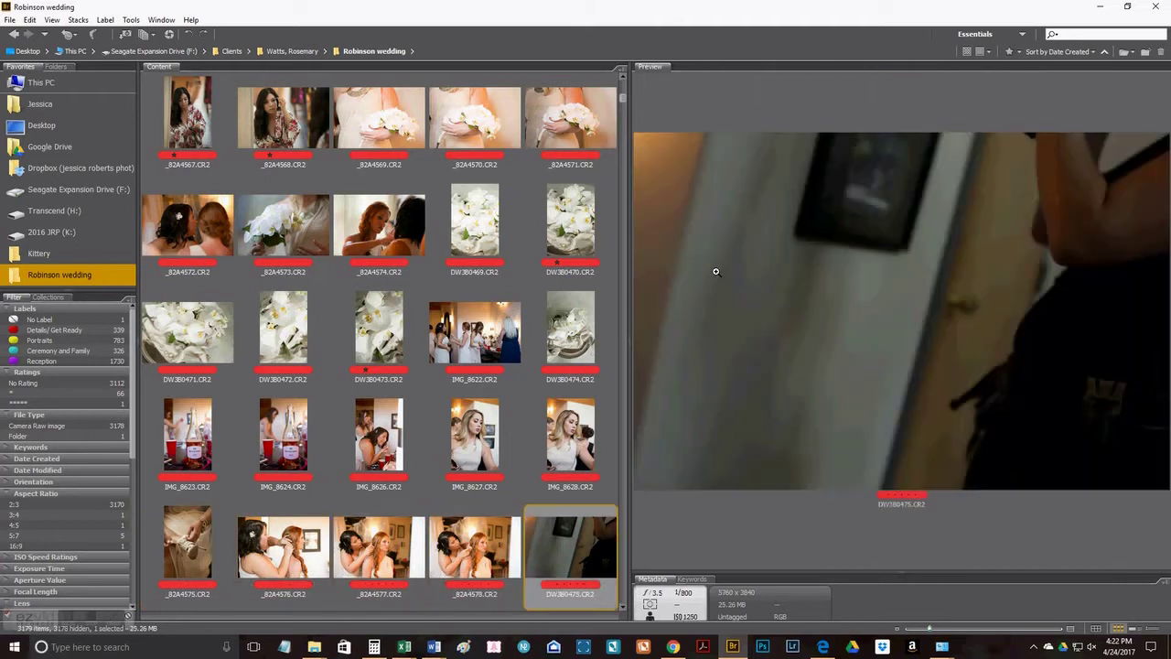
Rate the bride robe image IMG_8632.CR2 one star, leaving IMG_8630.CR2, IMG_8631.CR2 and DW3B0476.CR2 unrated.
key("Right")
key("Right")
key("Right")
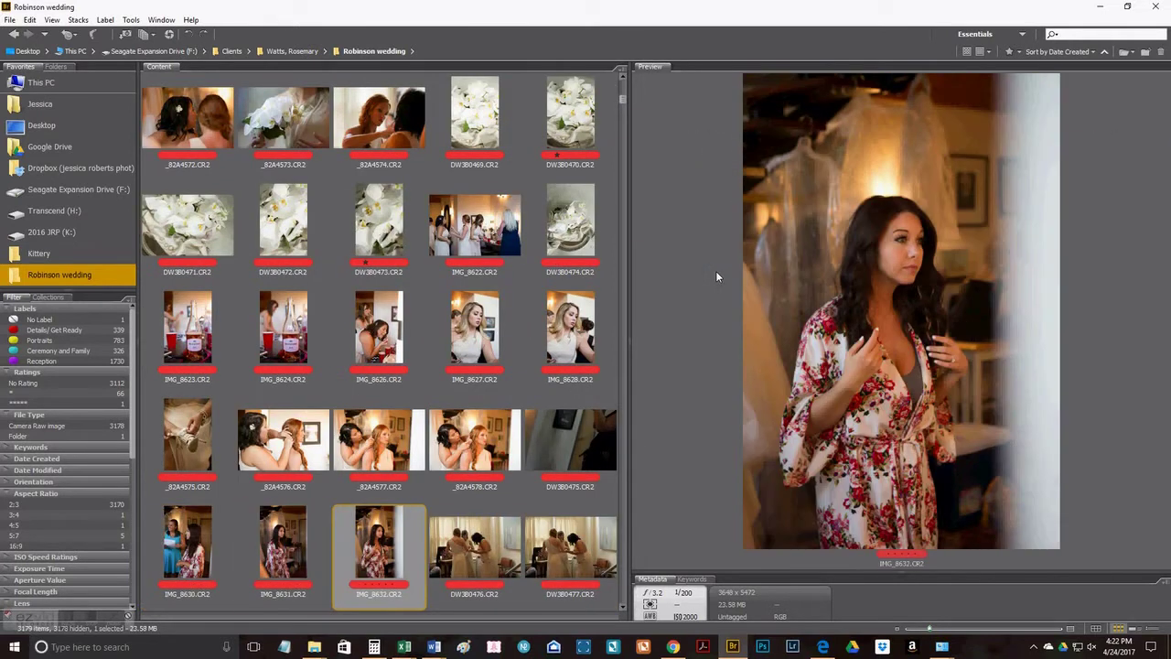
key("Right")
key("Right")
key("Right")
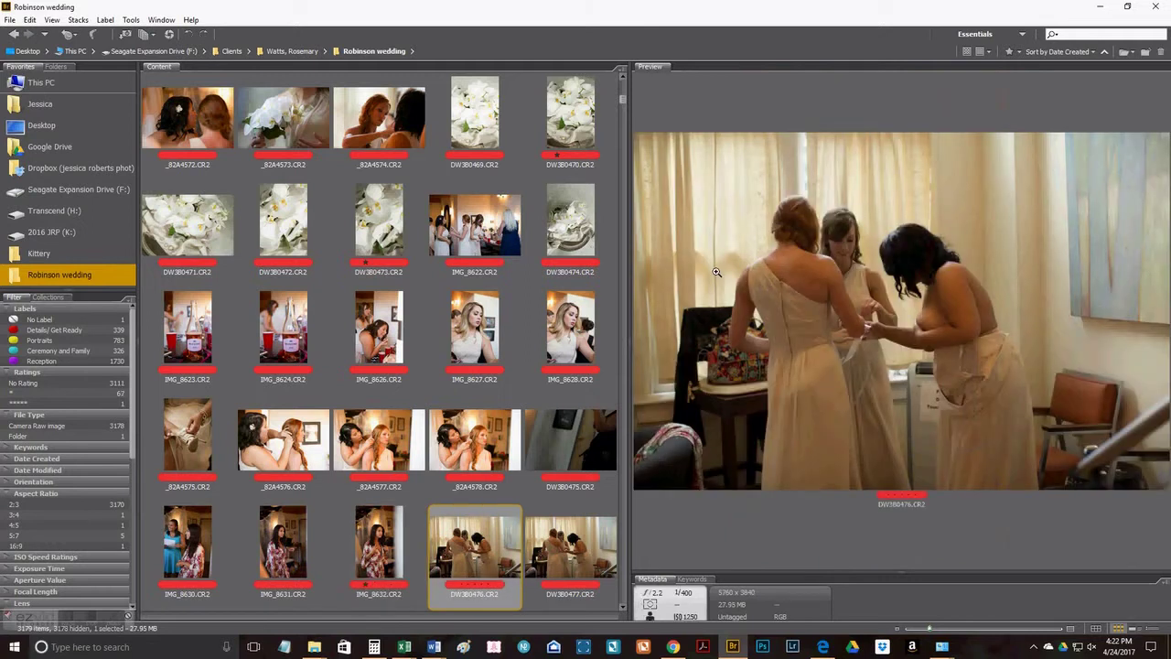
Compare the images of the bride with her hanging wedding dress, from IMG_8633.CR2 through IMG_8637.CR2.
key("Left")
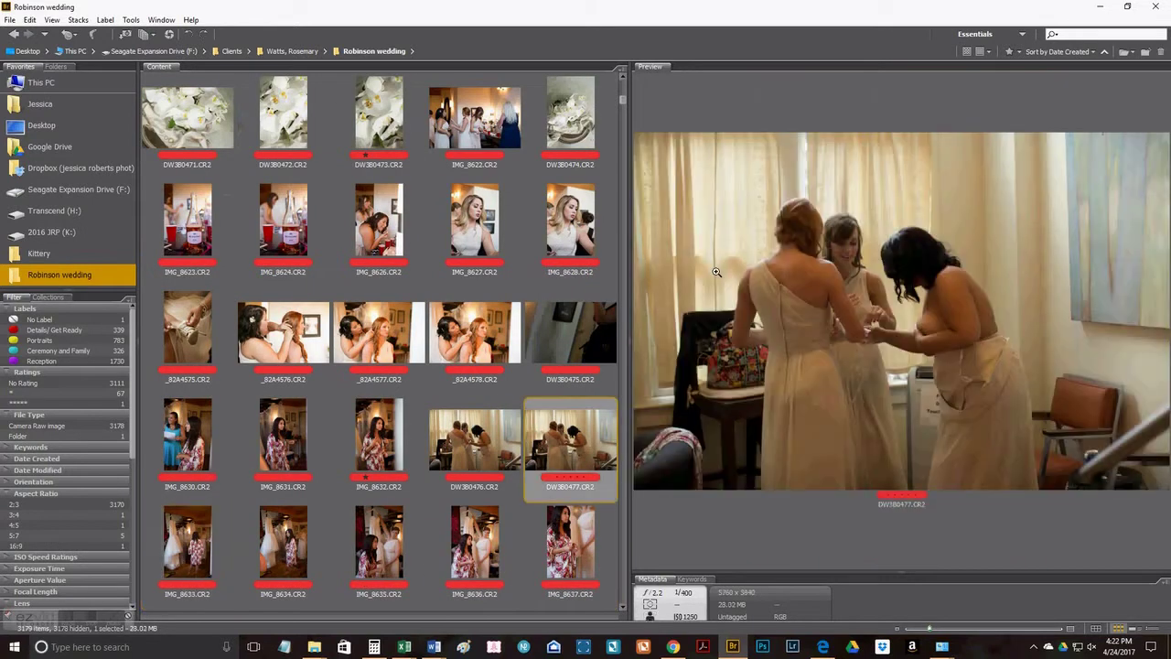
key("Right")
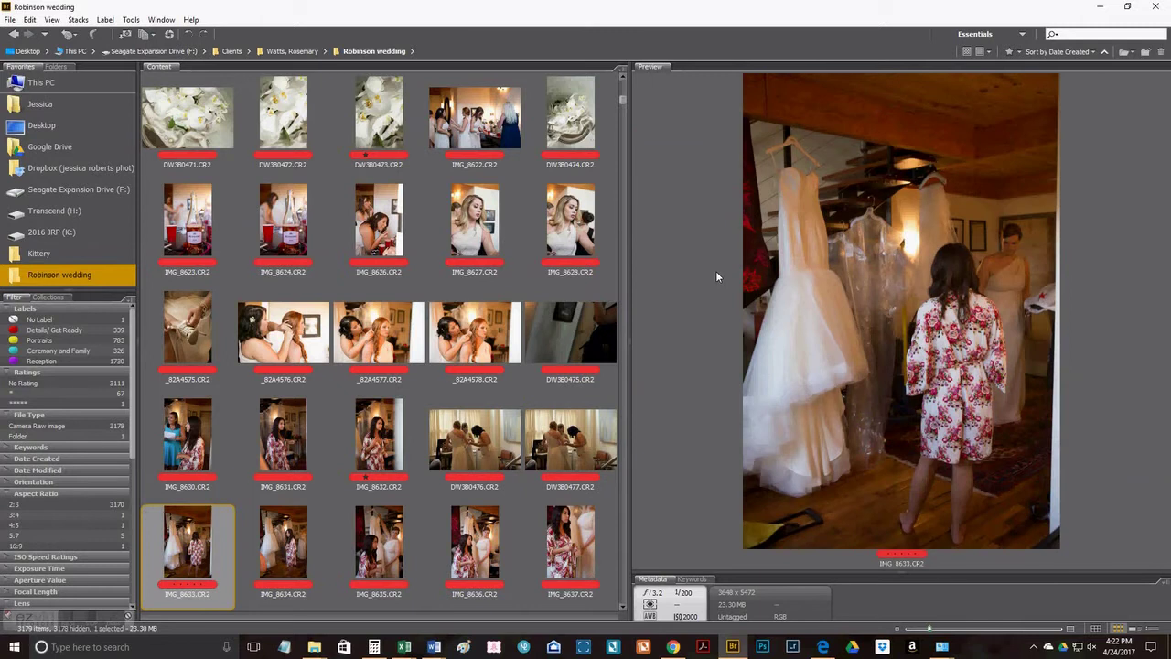
key("Right")
key("Right")
key("Right")
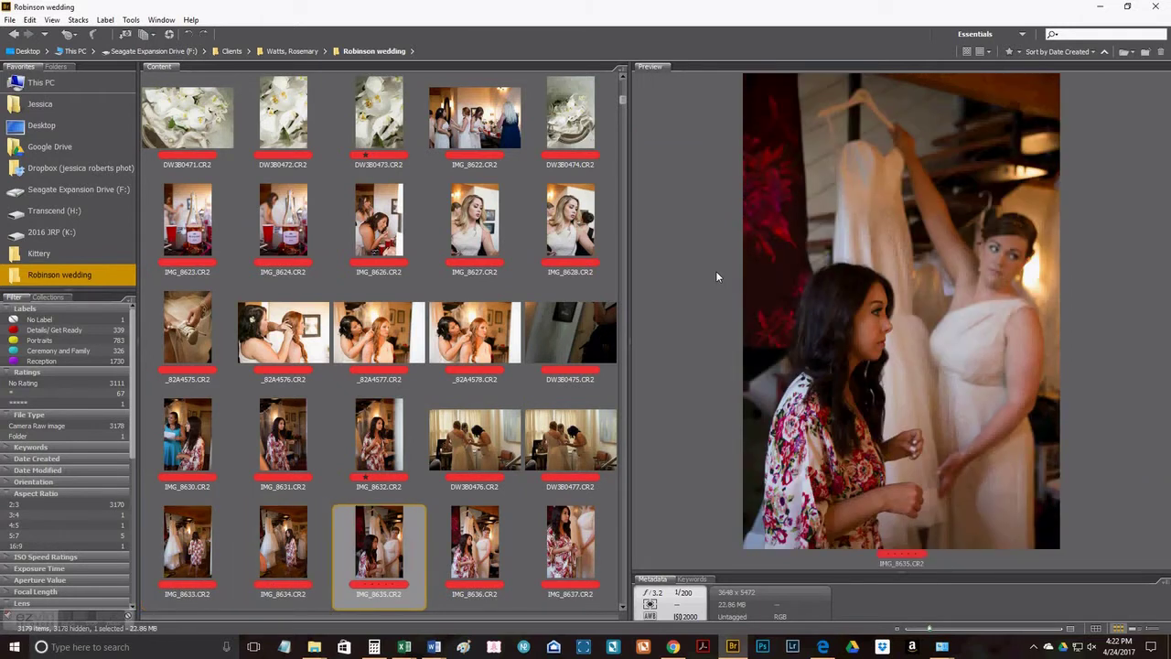
key("Right")
key("Right")
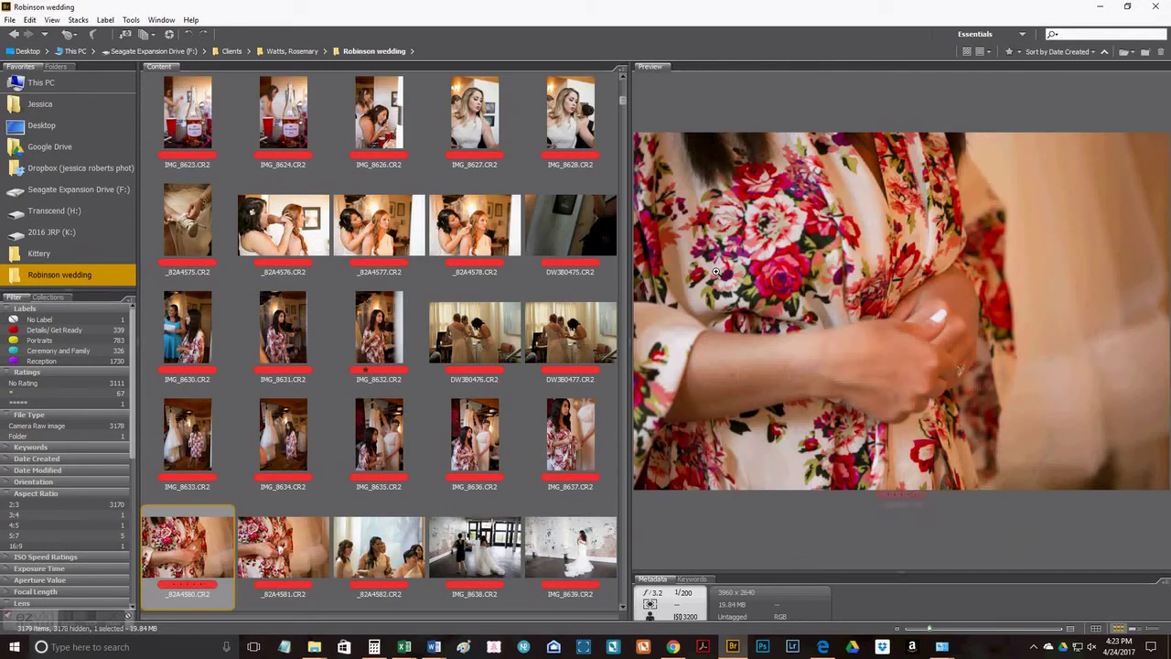
key("Left")
key("Left")
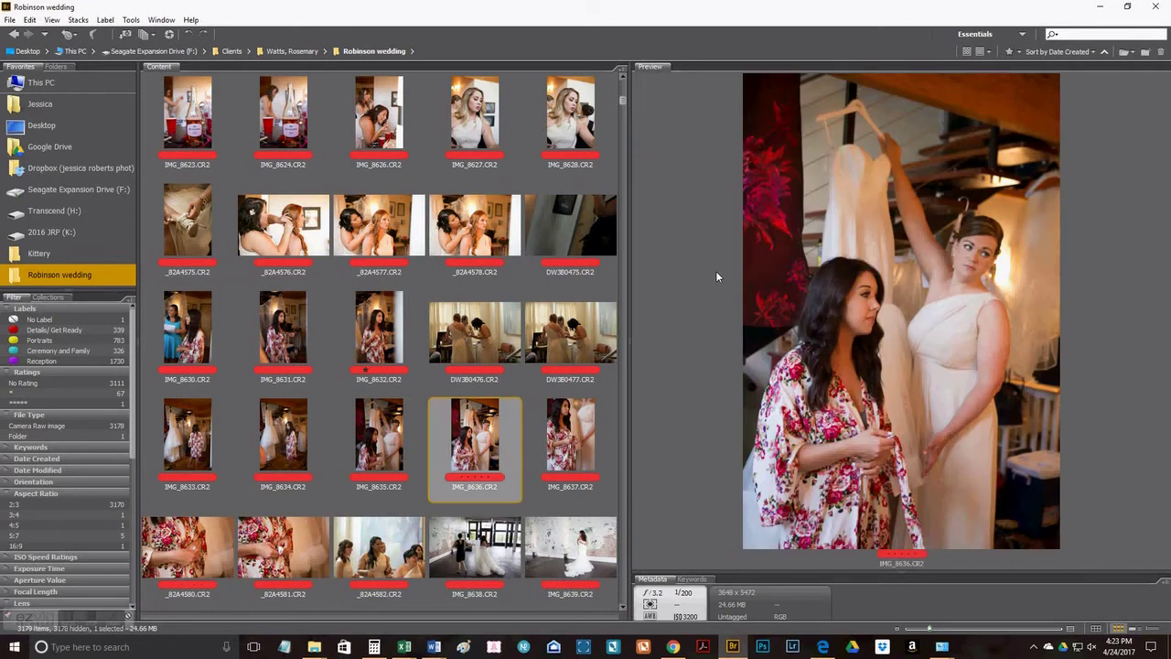
Rate the bride walking image IMG_8638.CR2 two stars, passing over the images from IMG_8637.CR2 through _82A4582.CR2.
key("Right")
key("Right")
key("Right")
key("Right")
key("Right")
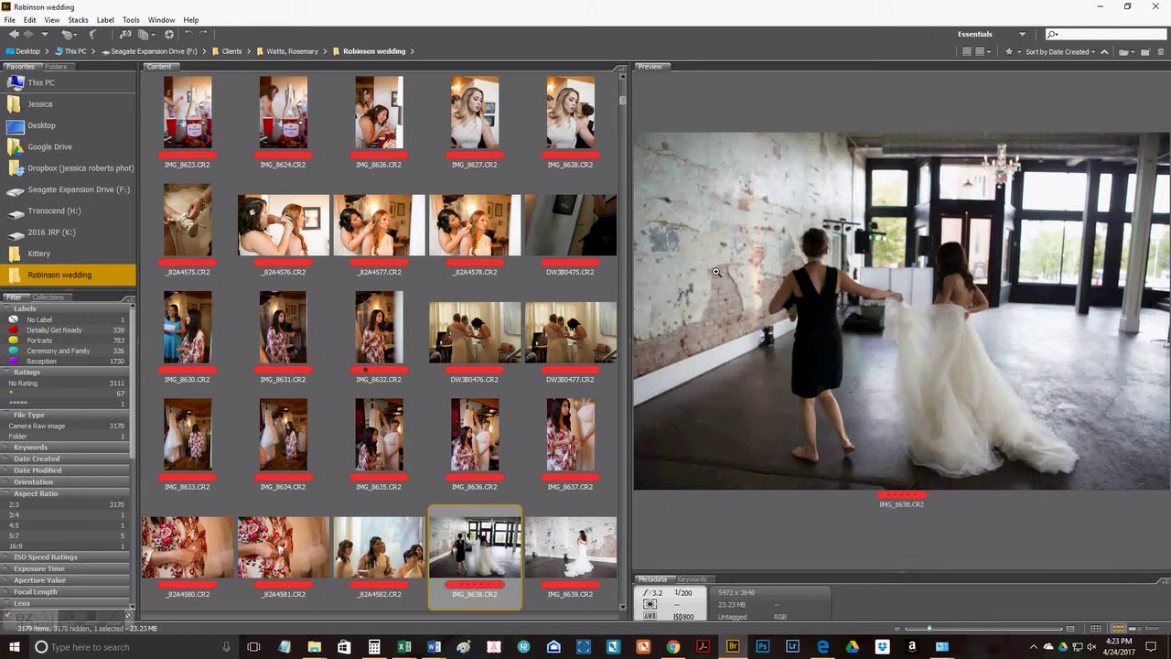
key("ctrl+2")
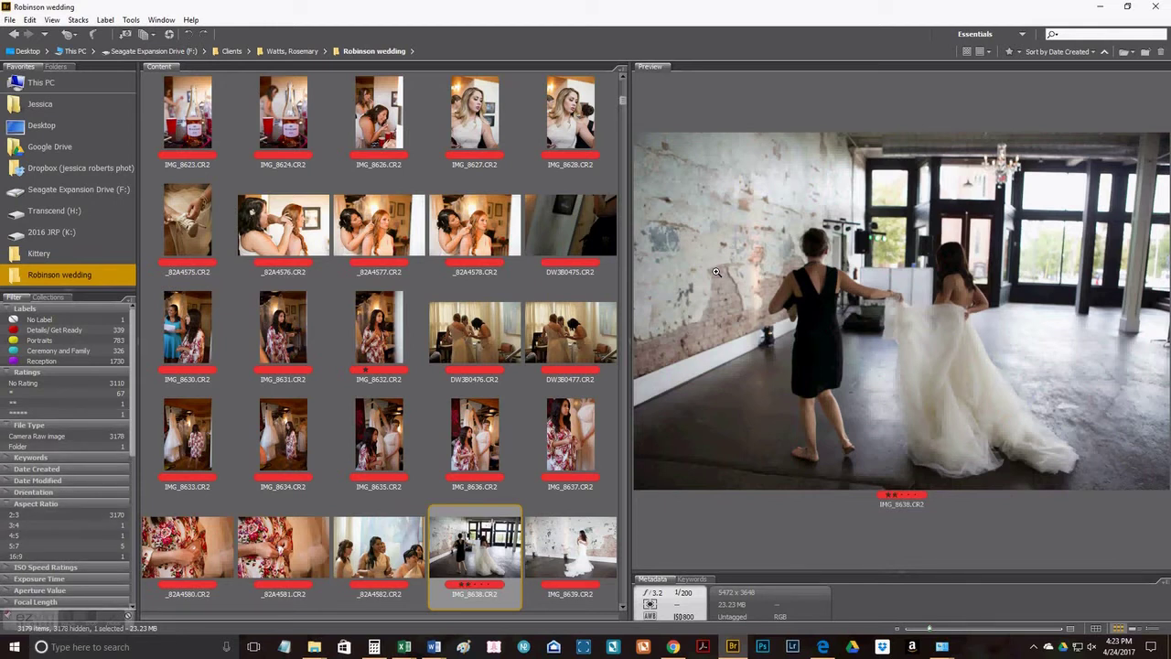
Review the bride and bridesmaid images from IMG_8639.CR2 through _82A4583.CR2 without rating any.
key("Right")
key("Right")
key("Right")
key("Right")
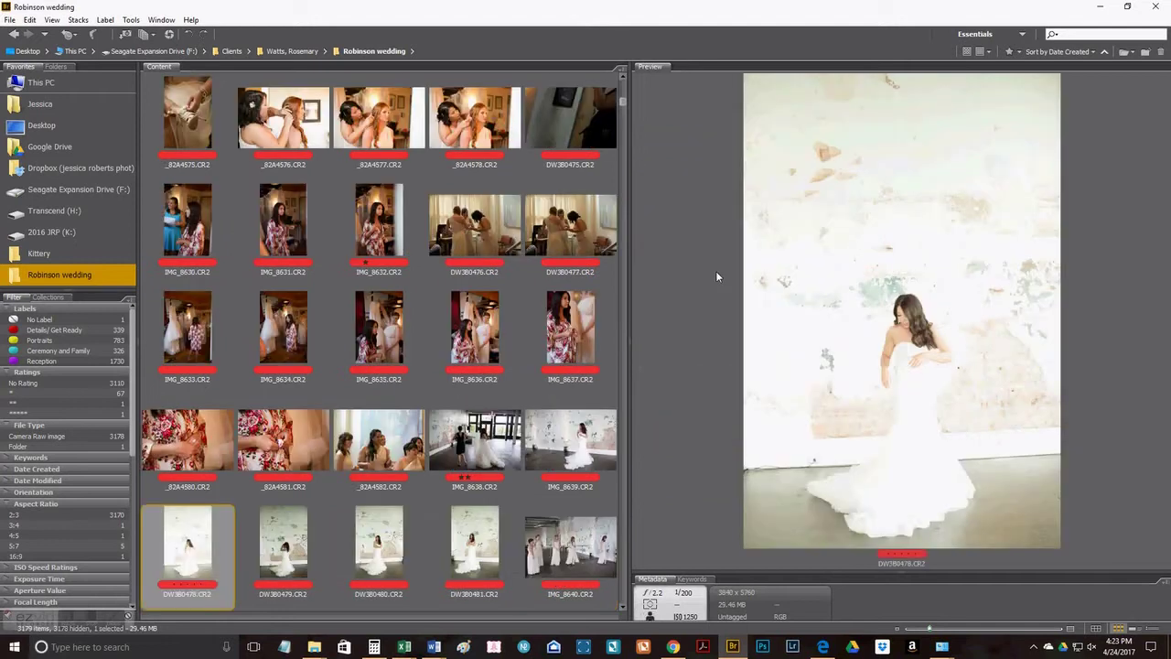
key("Right")
key("Right")
key("Right")
key("Right")
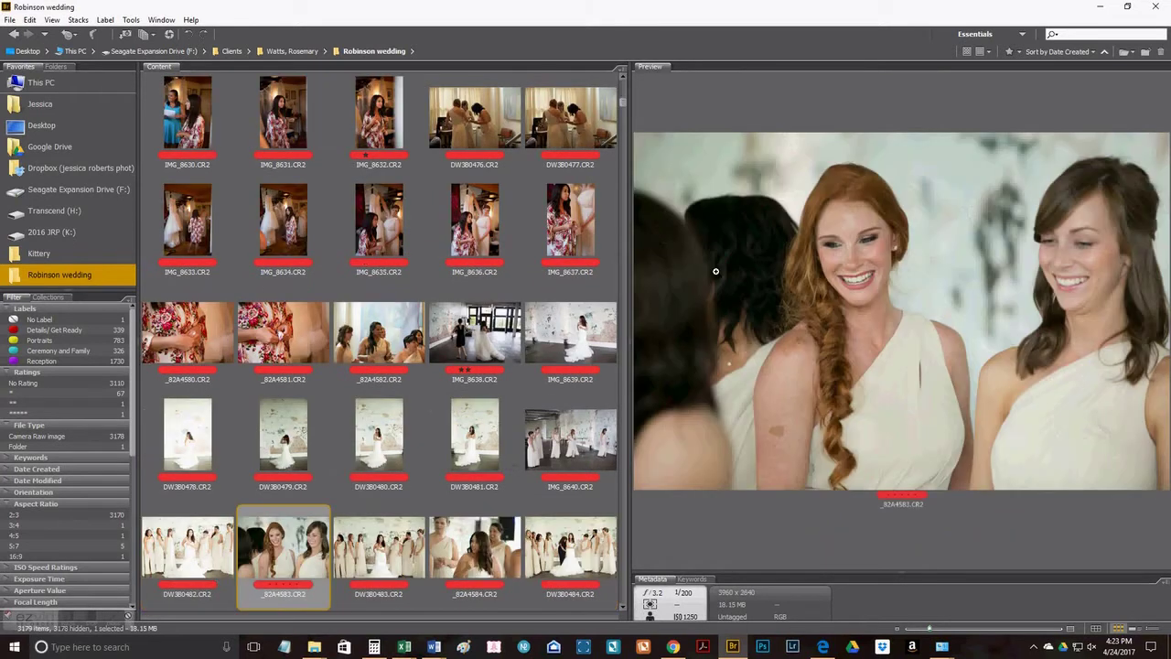
Rate the bridal party image DW3B0487.CR2 one star, leaving the images from DW3B0483.CR2 through _82A4587.CR2 unrated.
key("Right")
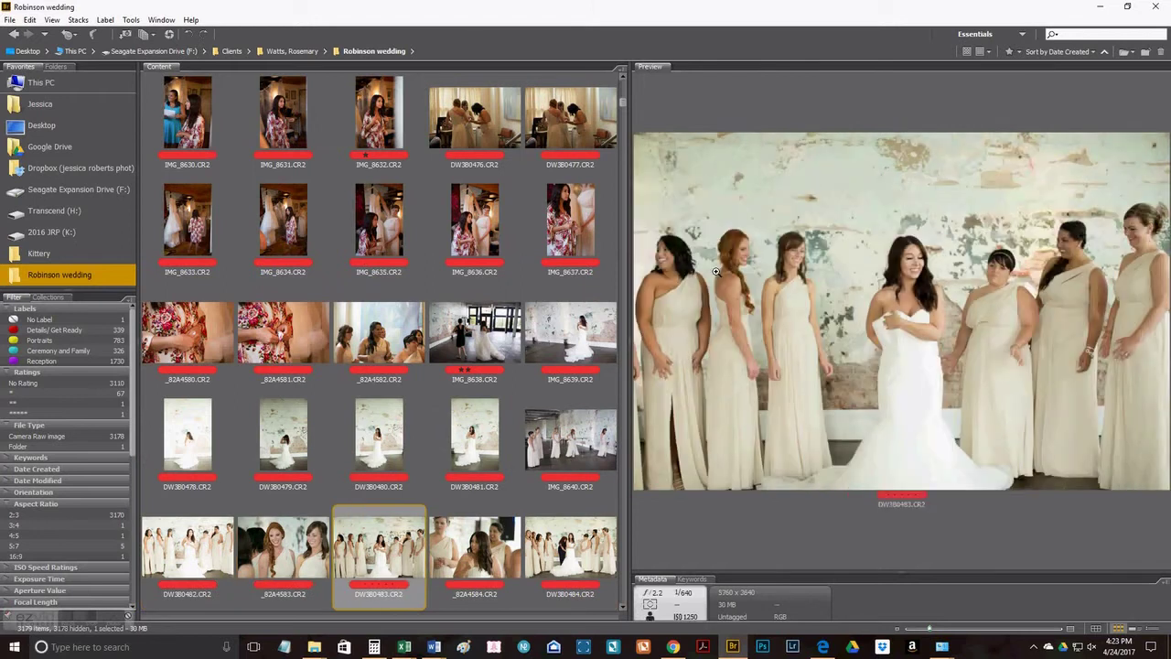
key("Right")
key("Right")
key("Right")
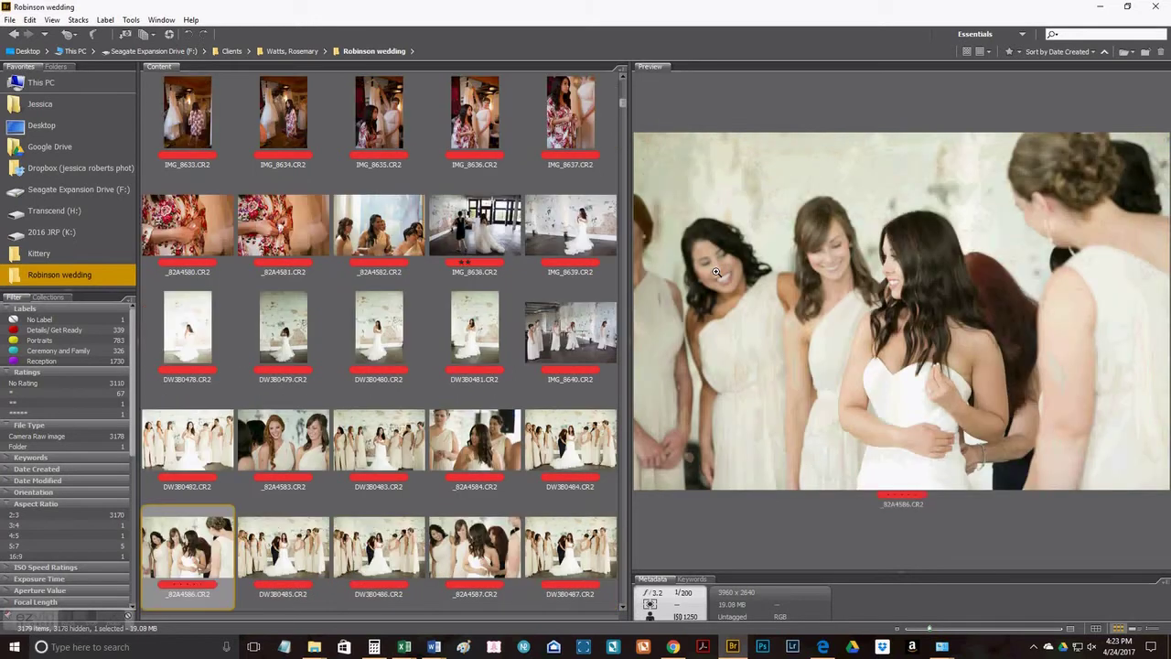
key("Right")
key("Right")
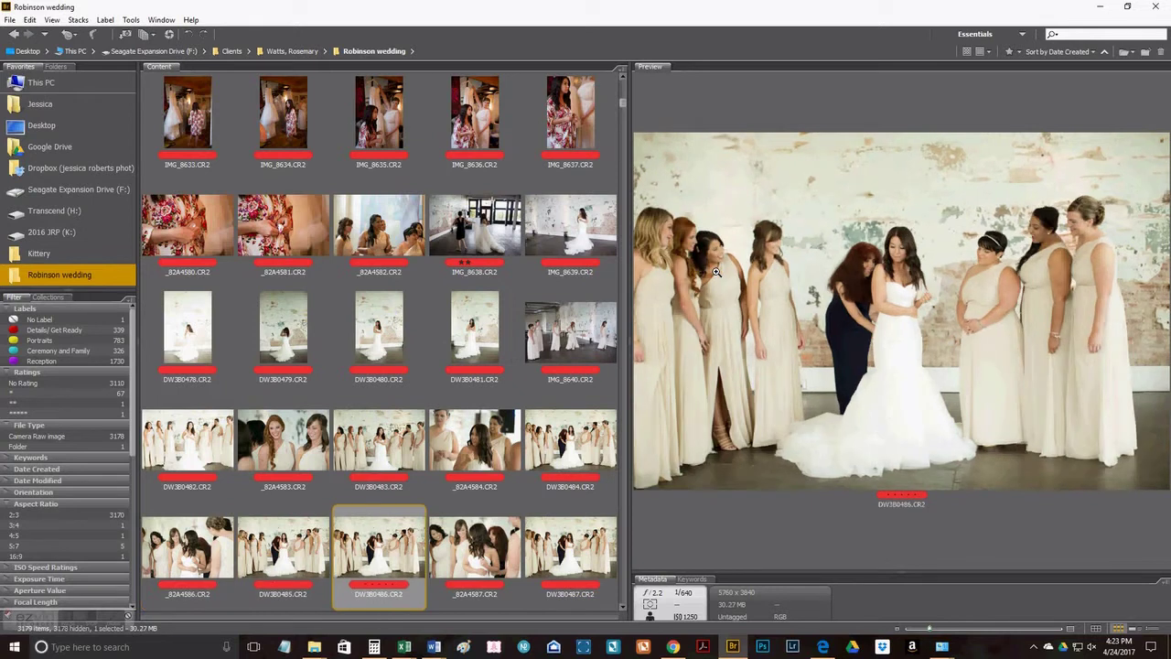
key("Right")
key("Right")
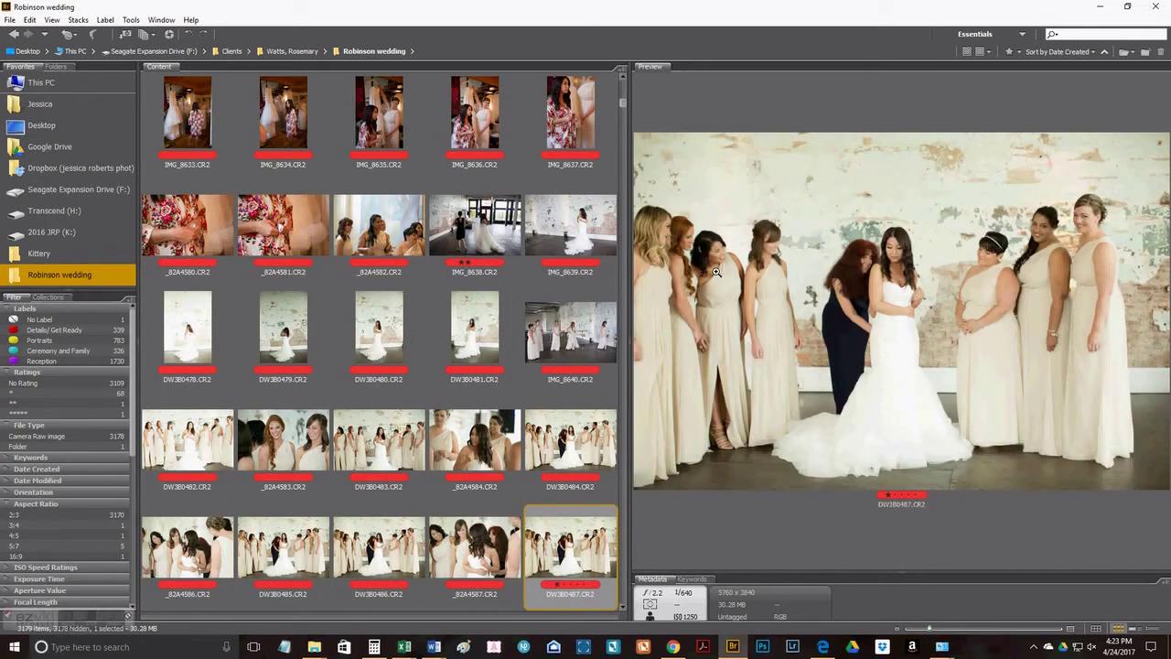
key("Left")
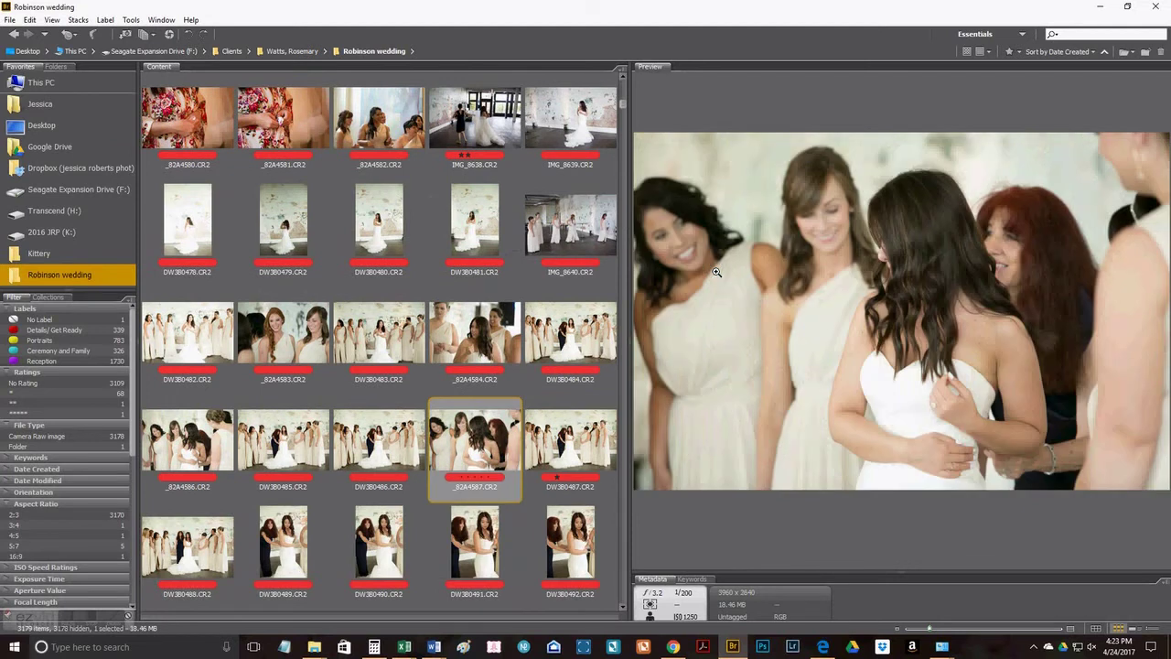
key("Right")
Compare the dress-fastening portraits from DW3B0489.CR2 through DW3B0492.CR2 and rate only DW3B0492.CR2 one star.
key("Right")
key("Right")
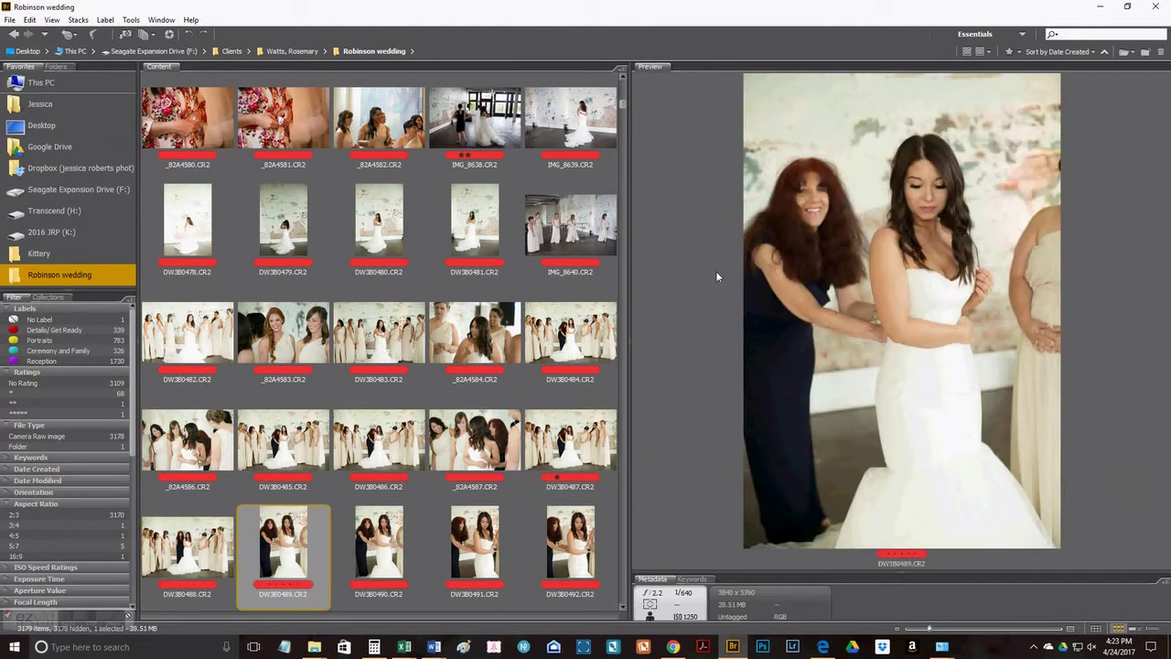
key("Right")
key("Right")
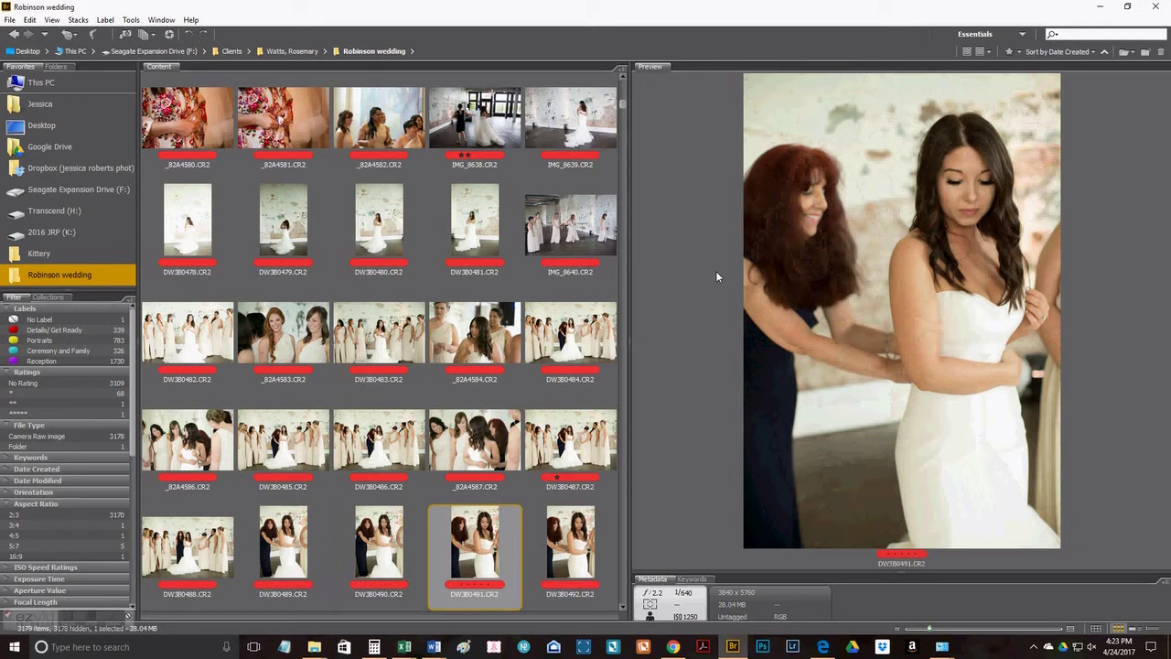
key("Right")
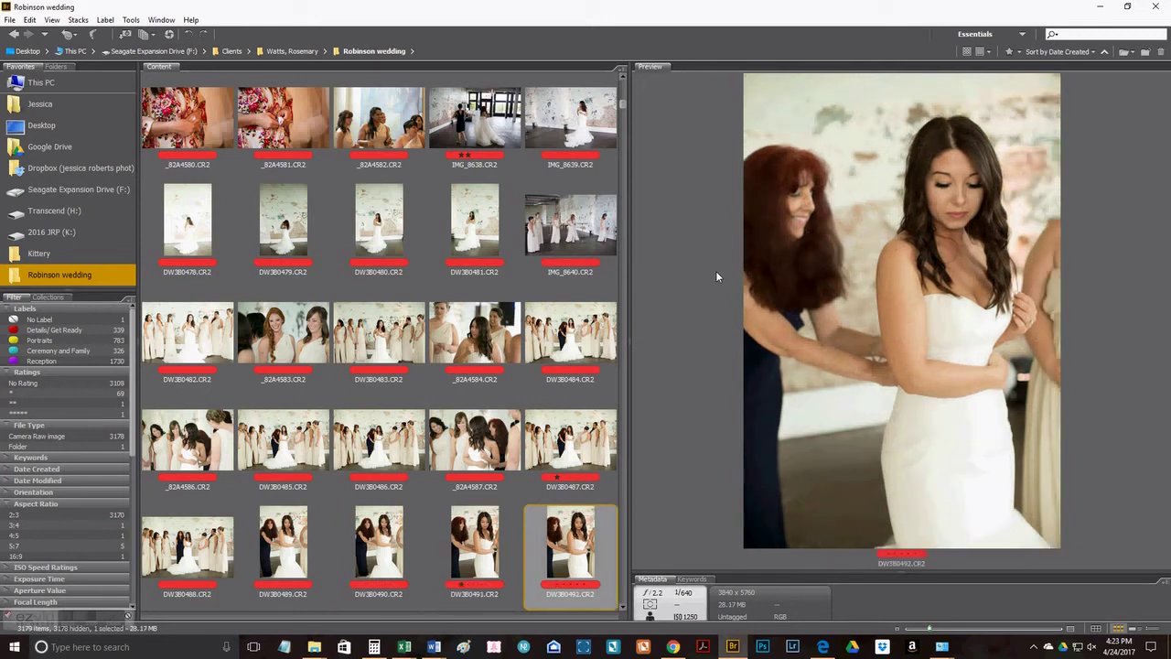
key("Right")
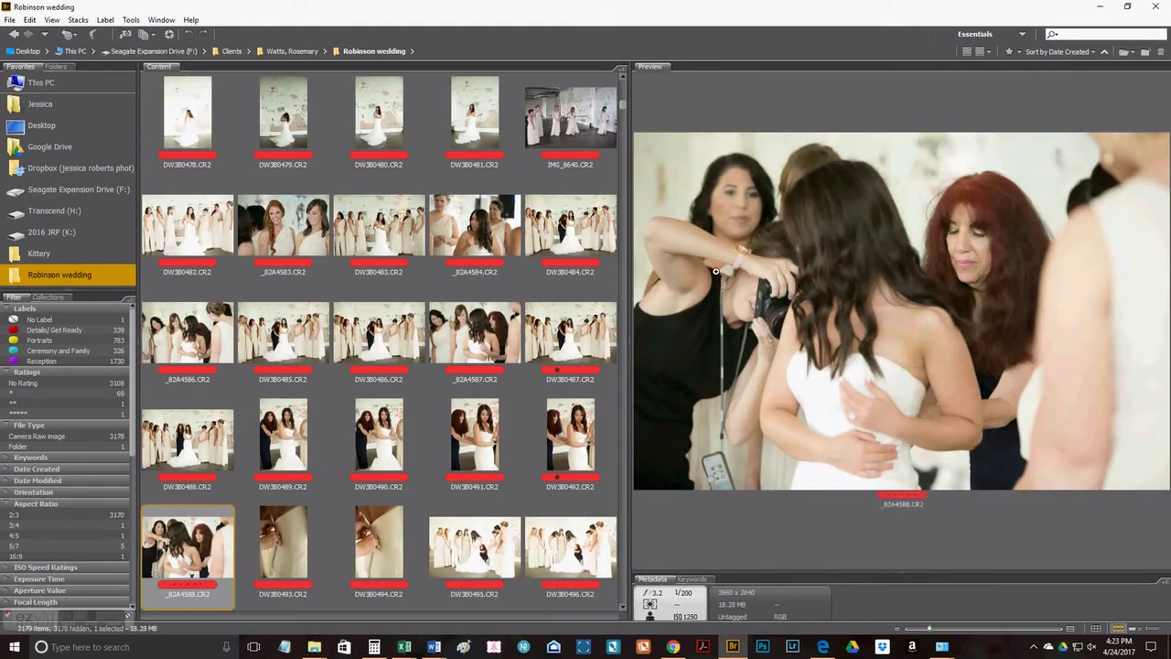
Rate _82A4588.CR2 two stars and the dress-button close-up DW3B0494.CR2 one star, leaving DW3B0493.CR2 unrated.
key("ctrl+2")
key("Right")
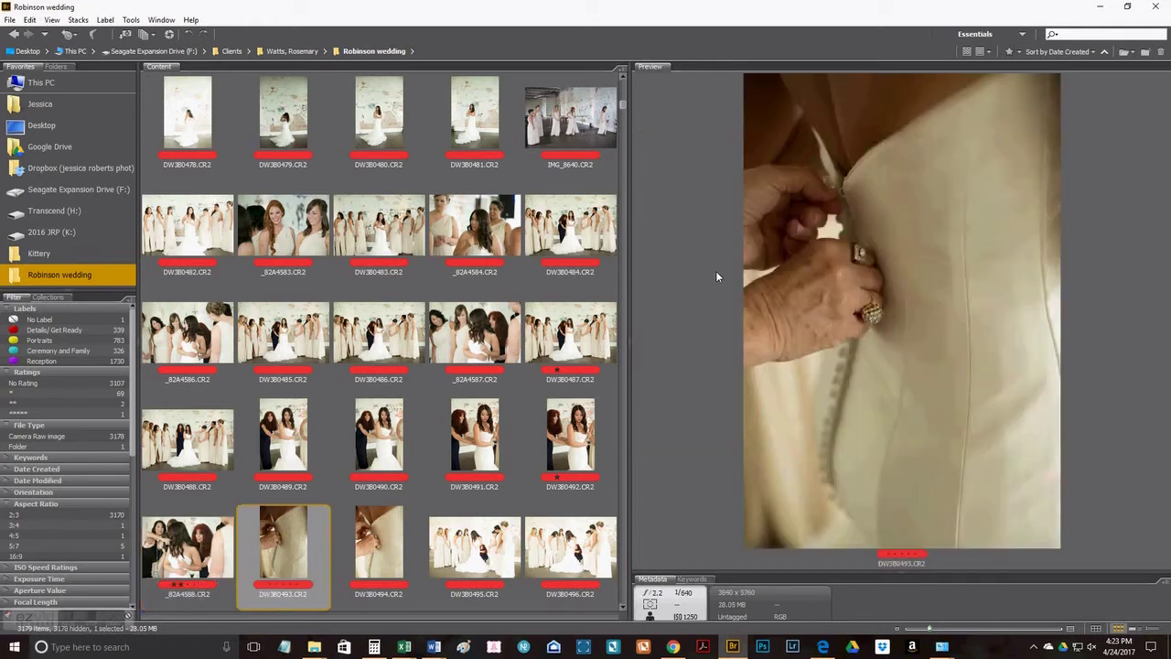
key("Right")
key("ctrl+1")
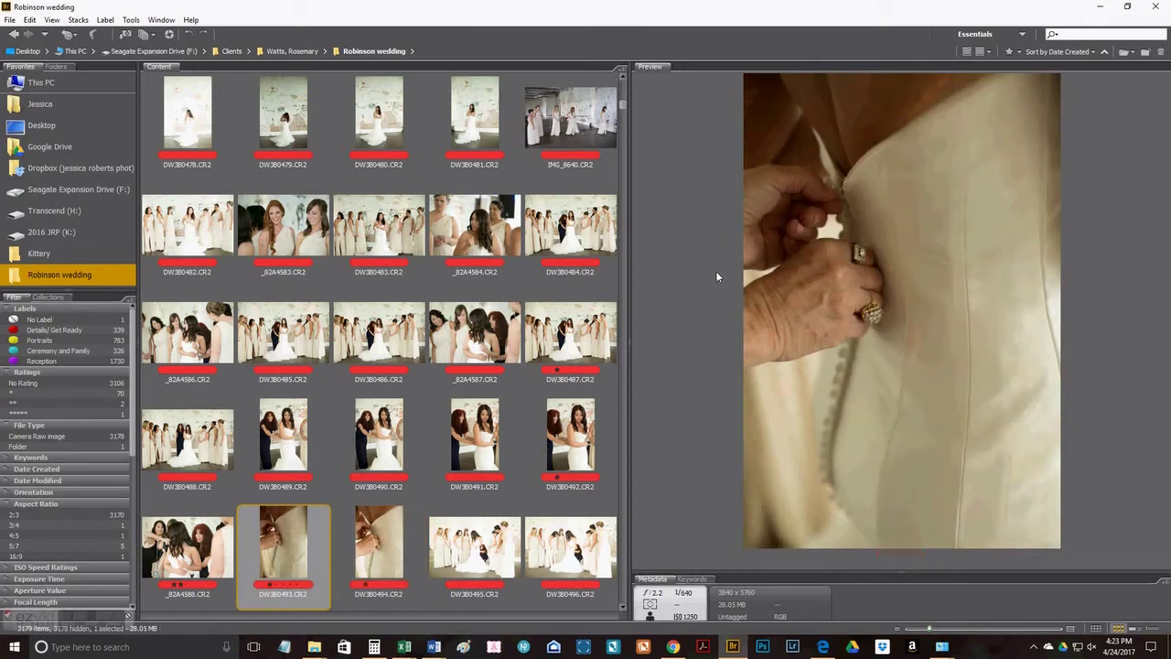
key("Right")
Review the images of the bride's gown being arranged, from DW3B0495.CR2 through DW3B0499.CR2.
key("Right")
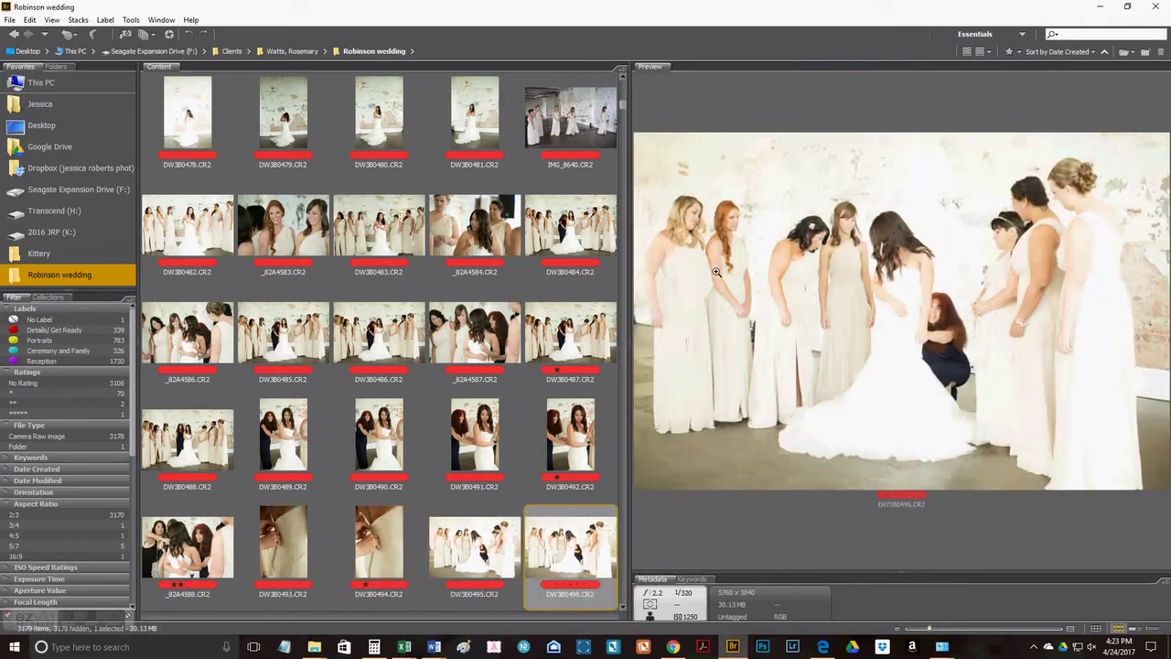
key("Right")
key("Right")
key("Right")
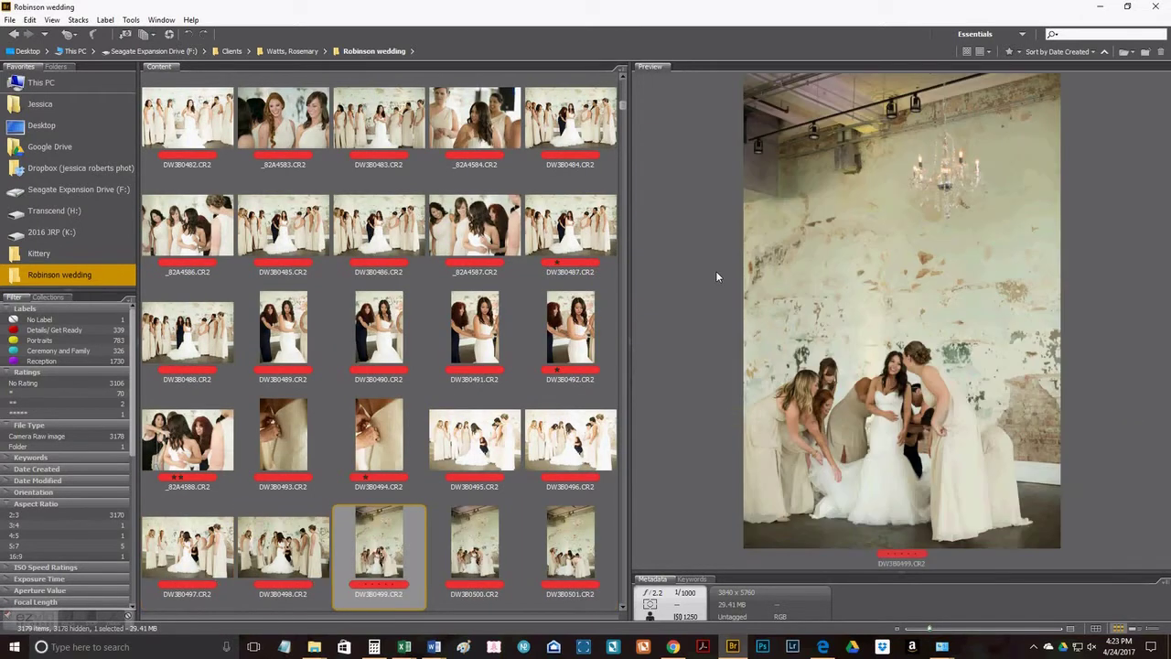
Go through the bridesmaid photos after DW3B0499.CR2 and give DW3B0501.CR2 and DW3B0502.CR2 a one-star rating.
key("Right")
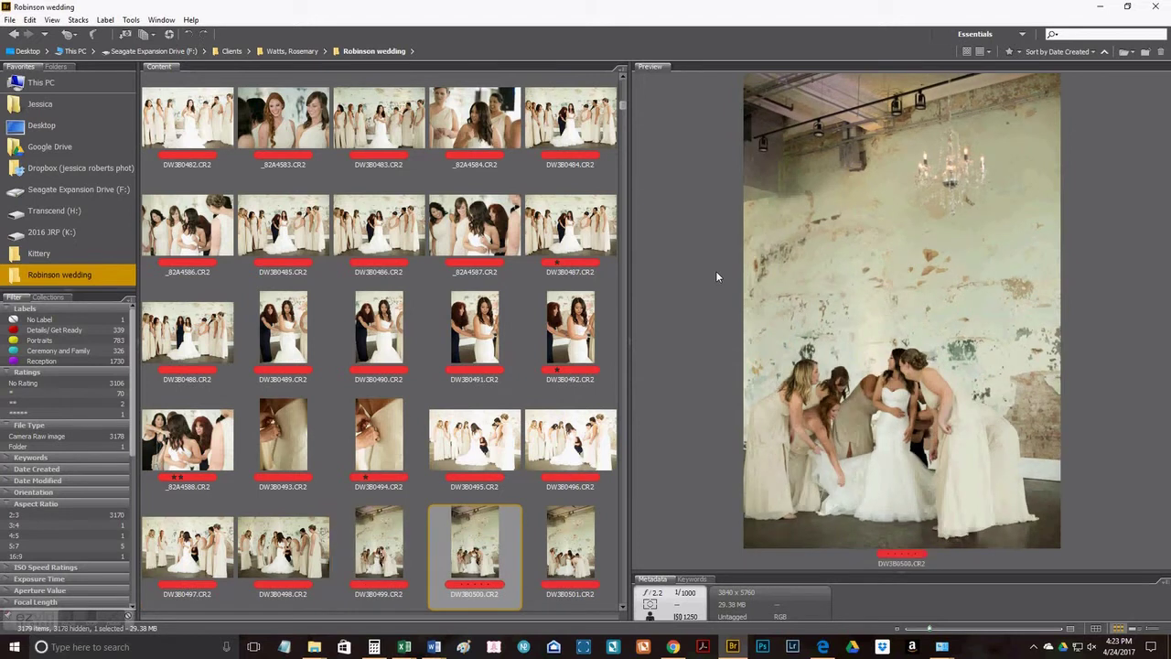
key("Right")
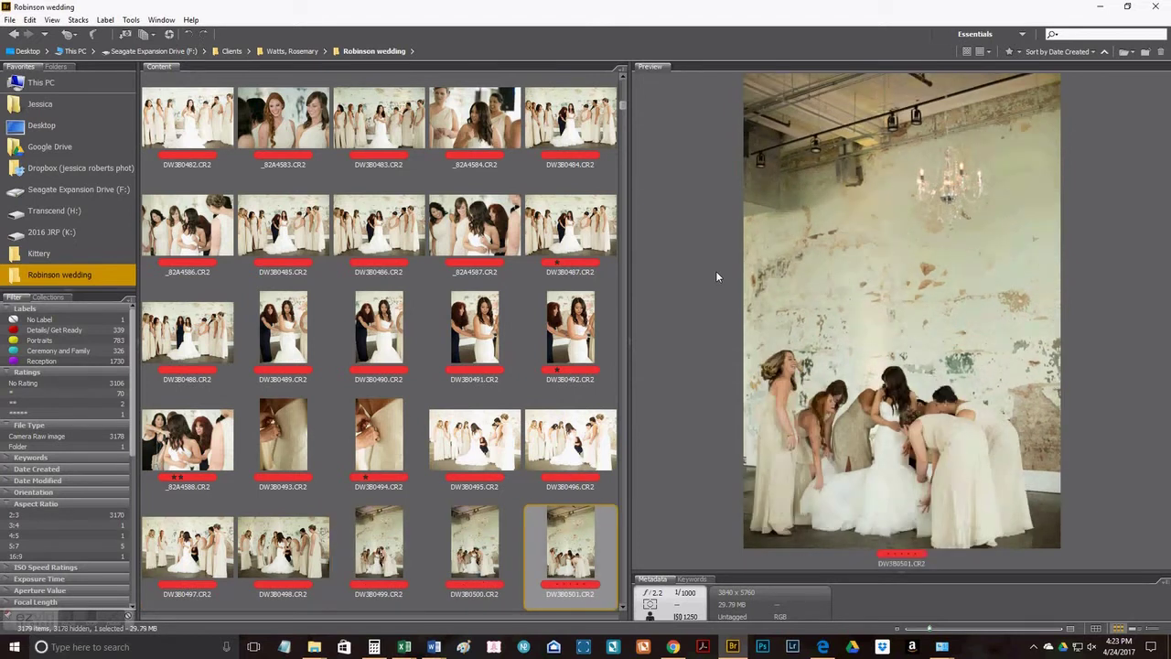
key("Right")
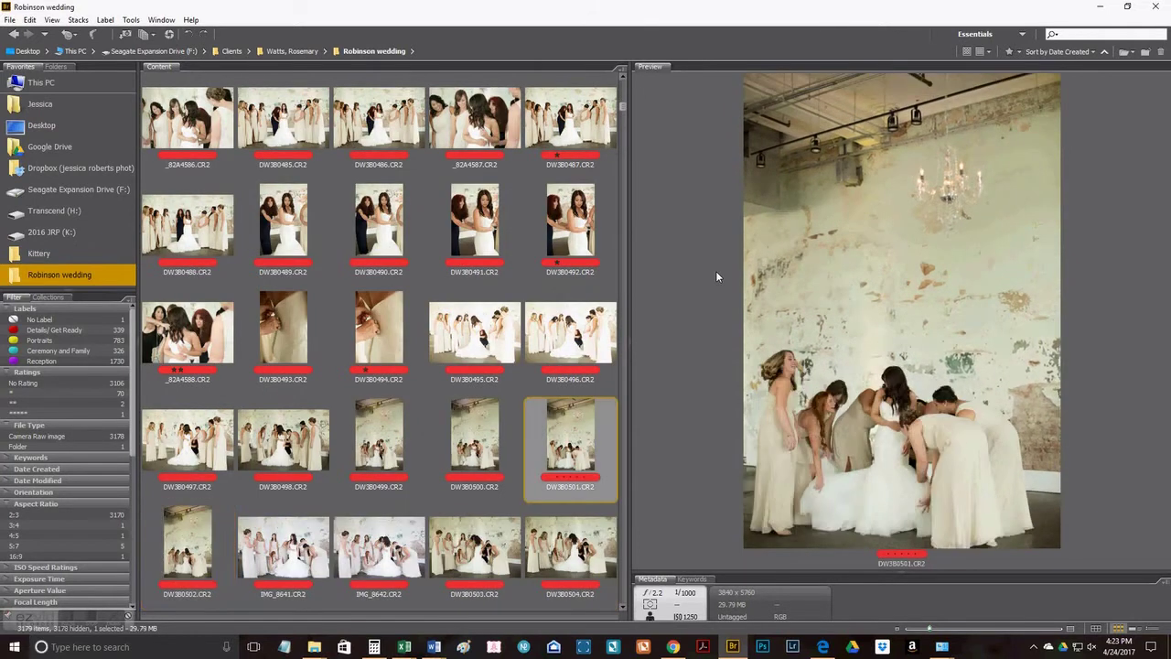
key("ctrl+1")
key("Right")
key("ctrl+1")
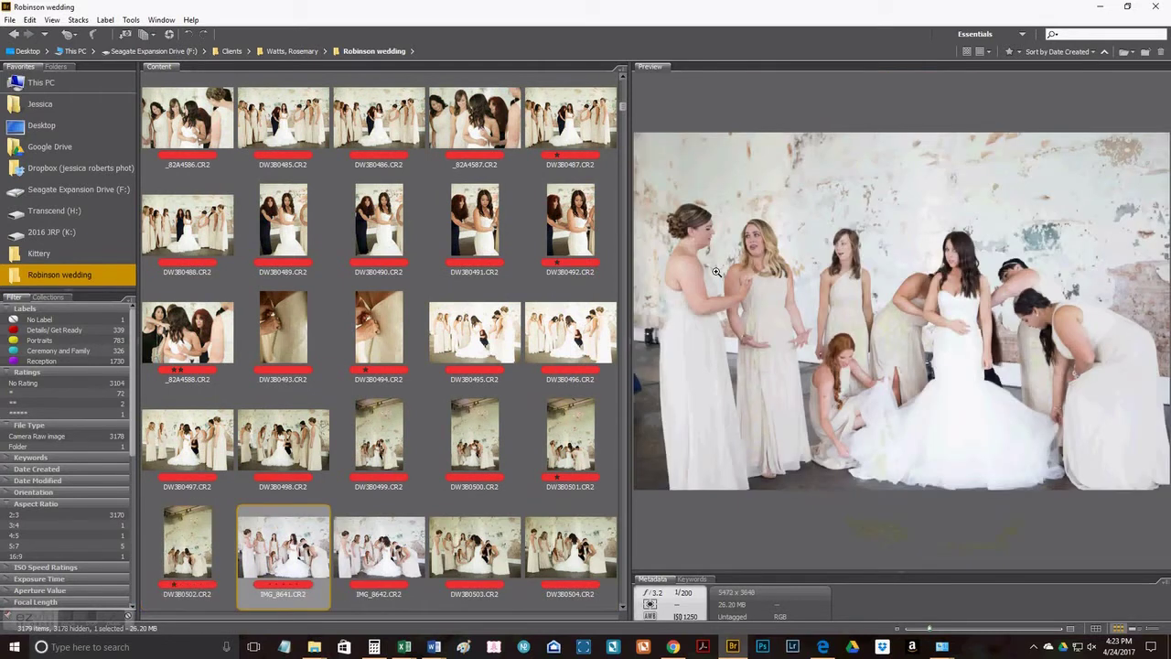
Review the group photos from IMG_8642.CR2 onward and rate DW3B0505.CR2 one star.
key("Right")
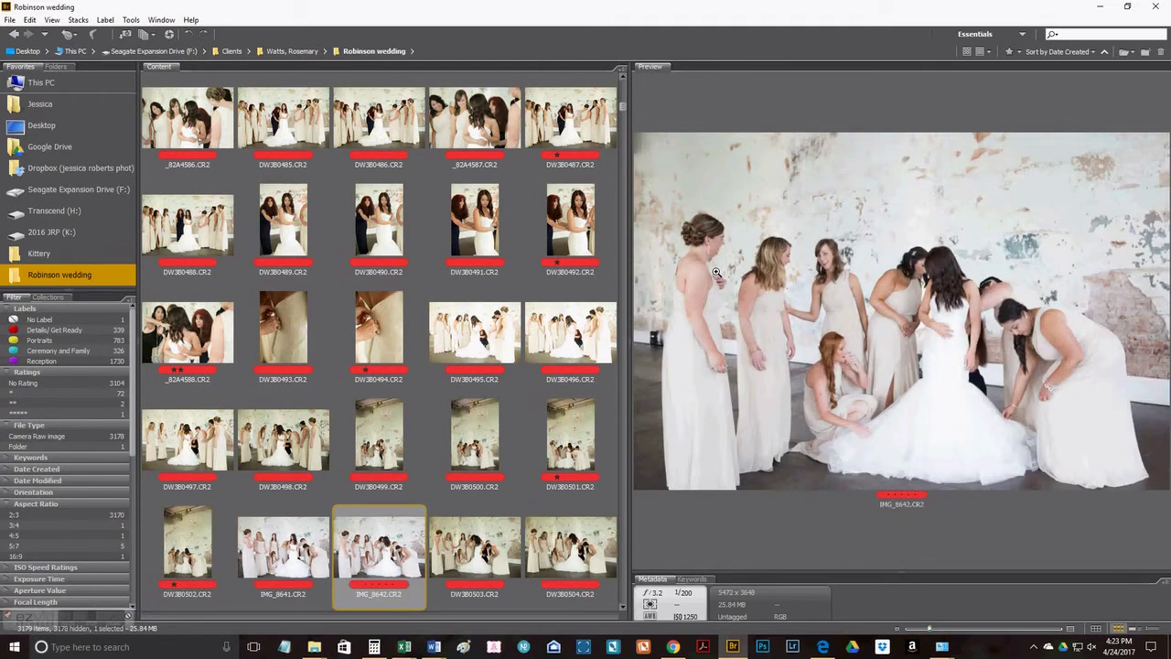
key("Right")
key("Right")
key("Right")
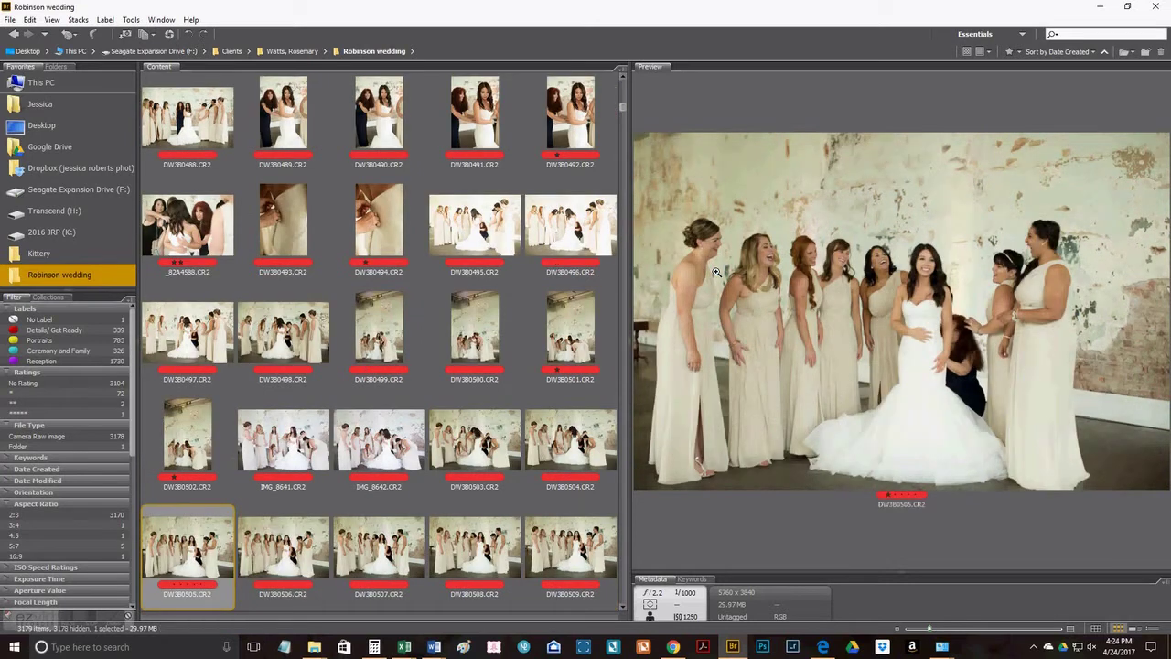
key("ctrl+1")
Compare DW3B0505.CR2 with DW3B0506.CR2, continue through the group shots, and rate DW3B0509.CR2 one star.
key("Right")
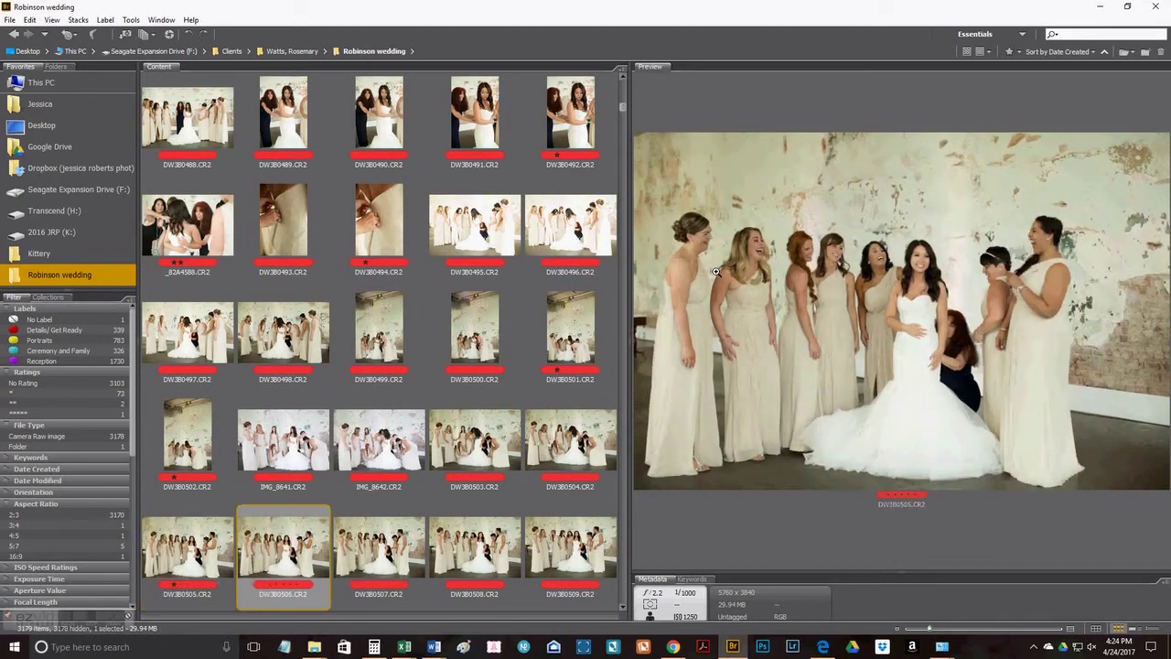
key("Left")
key("Right")
key("Left")
key("Right")
key("Right")
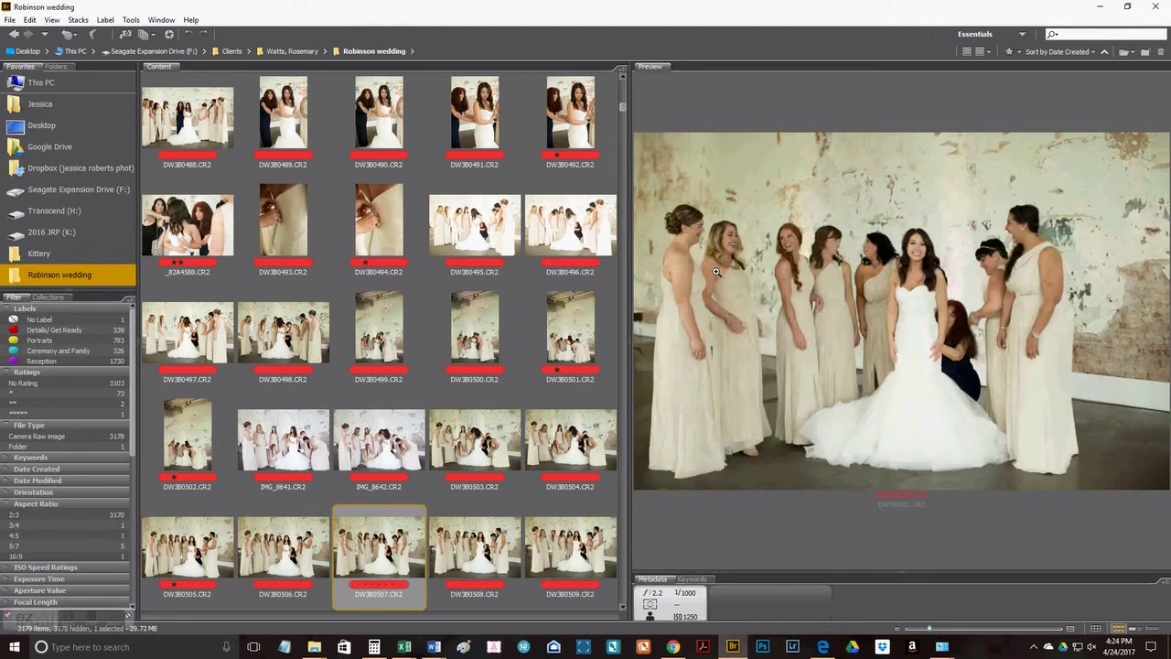
key("Right")
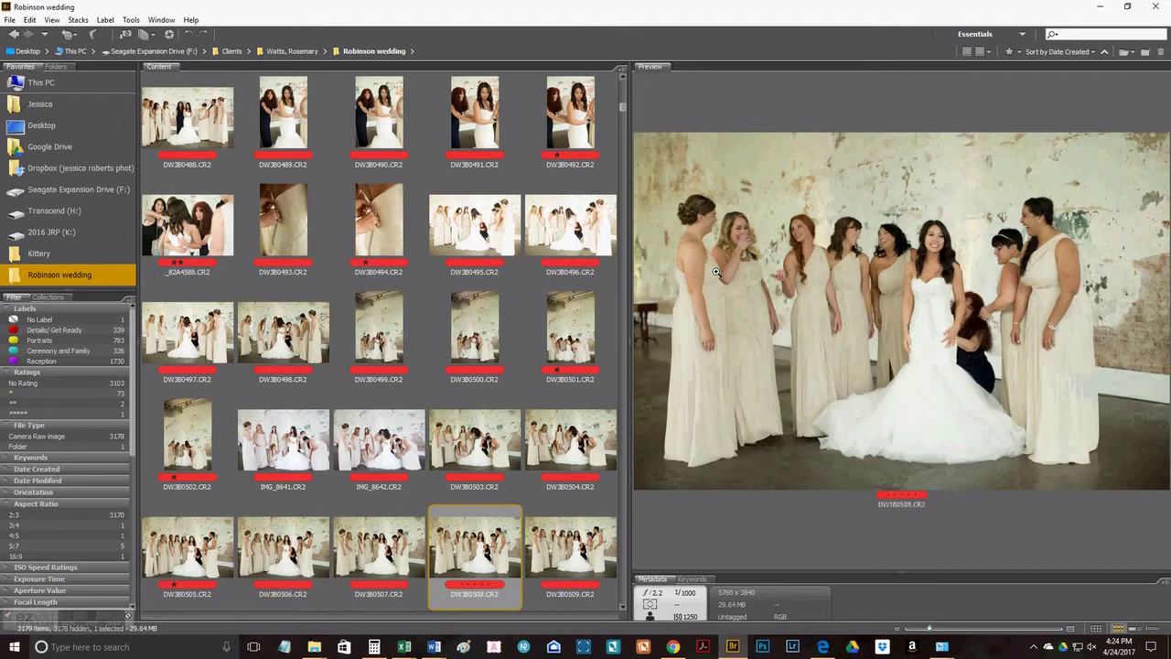
key("Right")
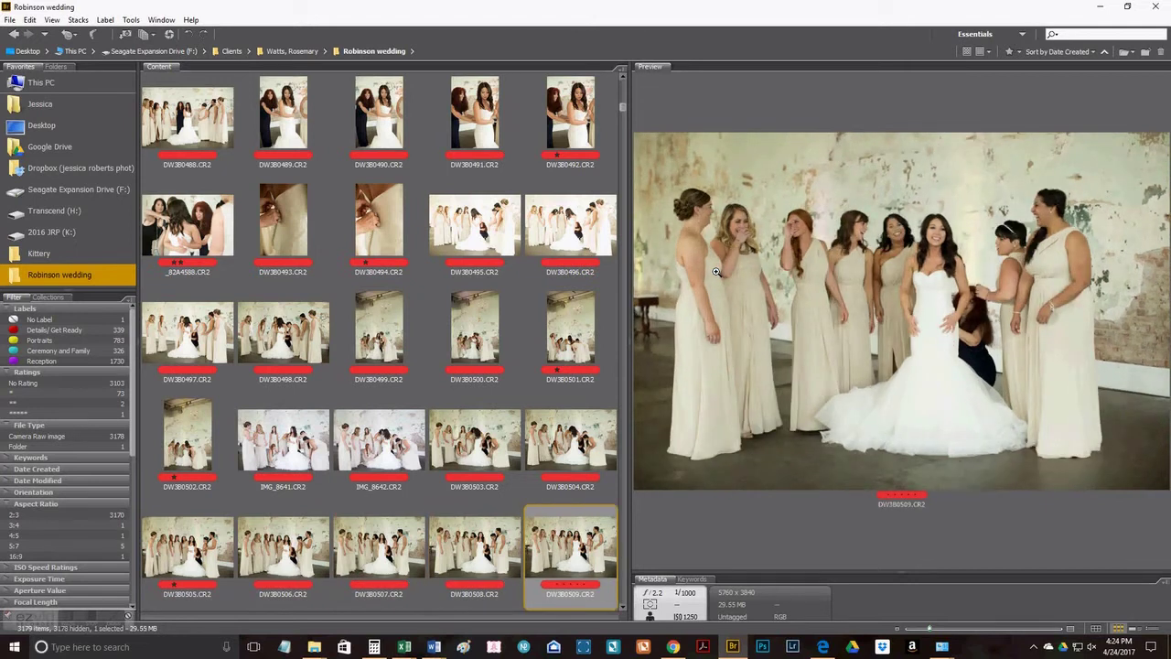
key("Right")
Review the photos after DW3B0510.CR2 and give the bride portrait _82A4589.CR2 one star.
key("Right")
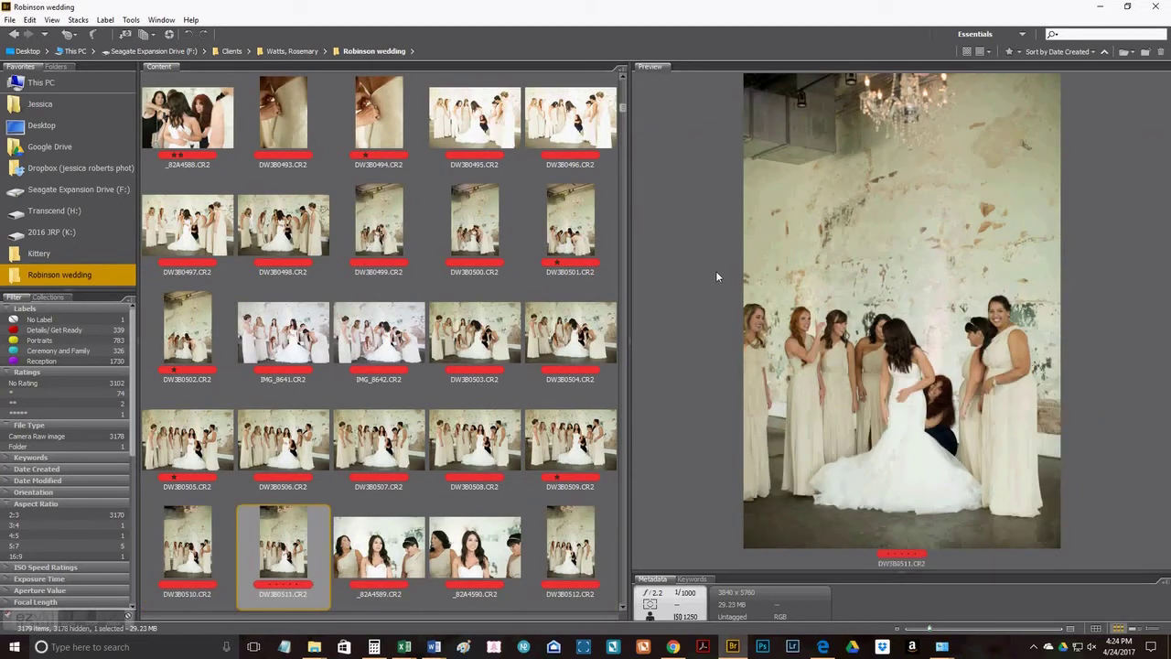
key("Right")
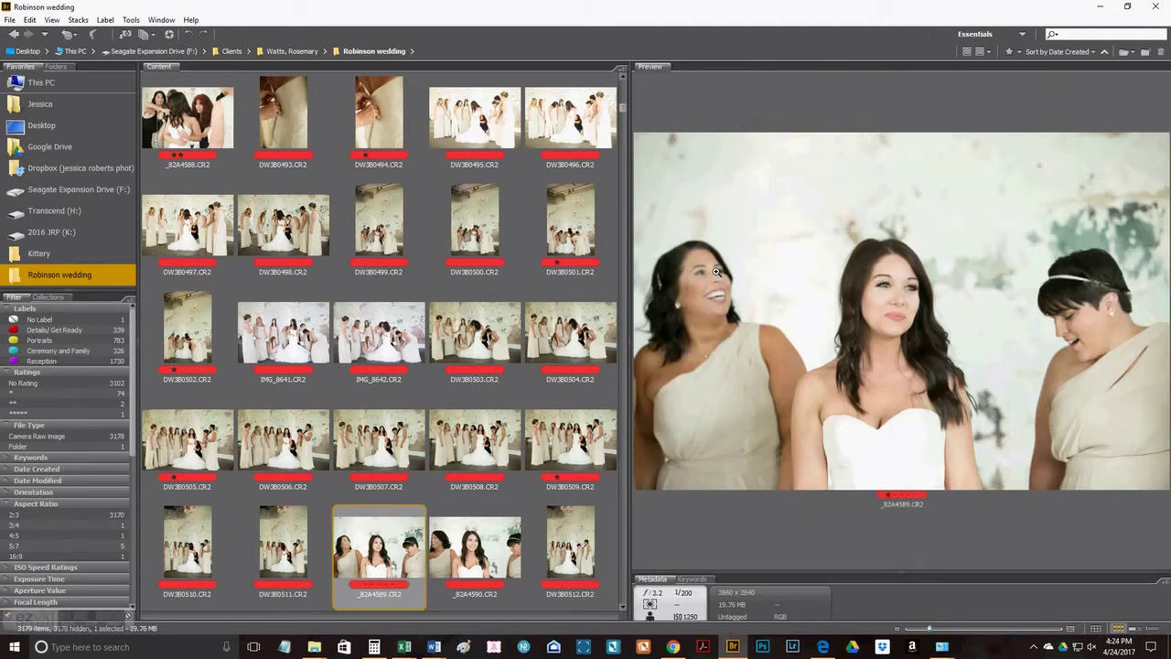
key("Right")
Review the photos from DW3B0512.CR2 onward and rate the bride close-up _82A4593.CR2 one star.
key("Right")
key("Right")
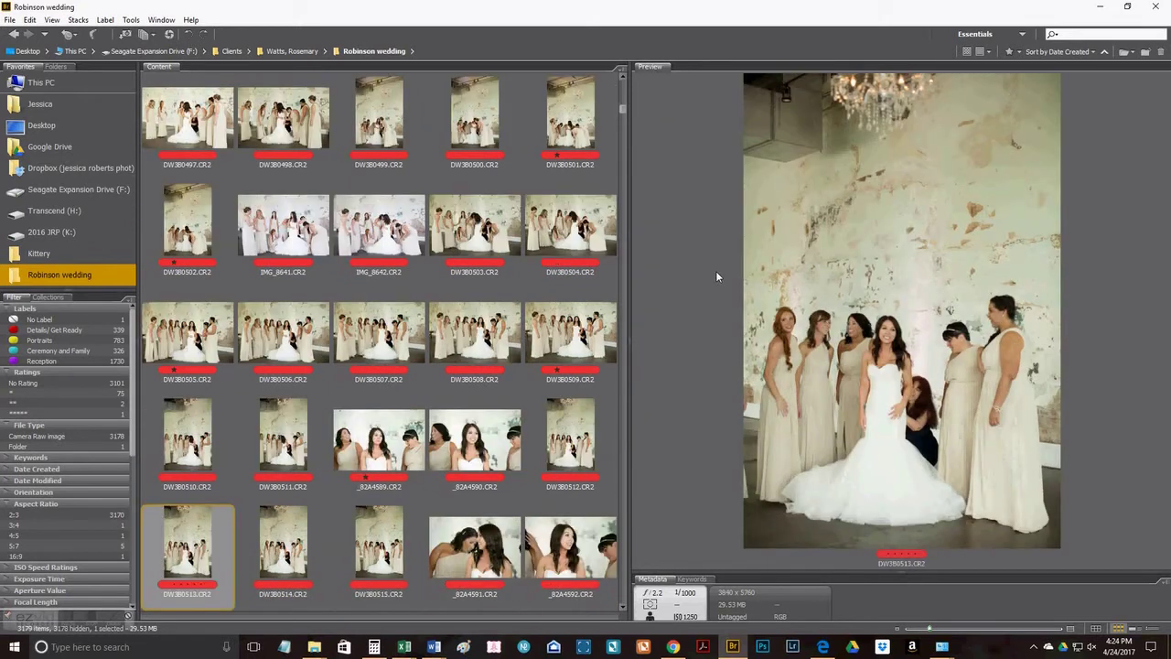
key("Right")
key("Right")
key("Right")
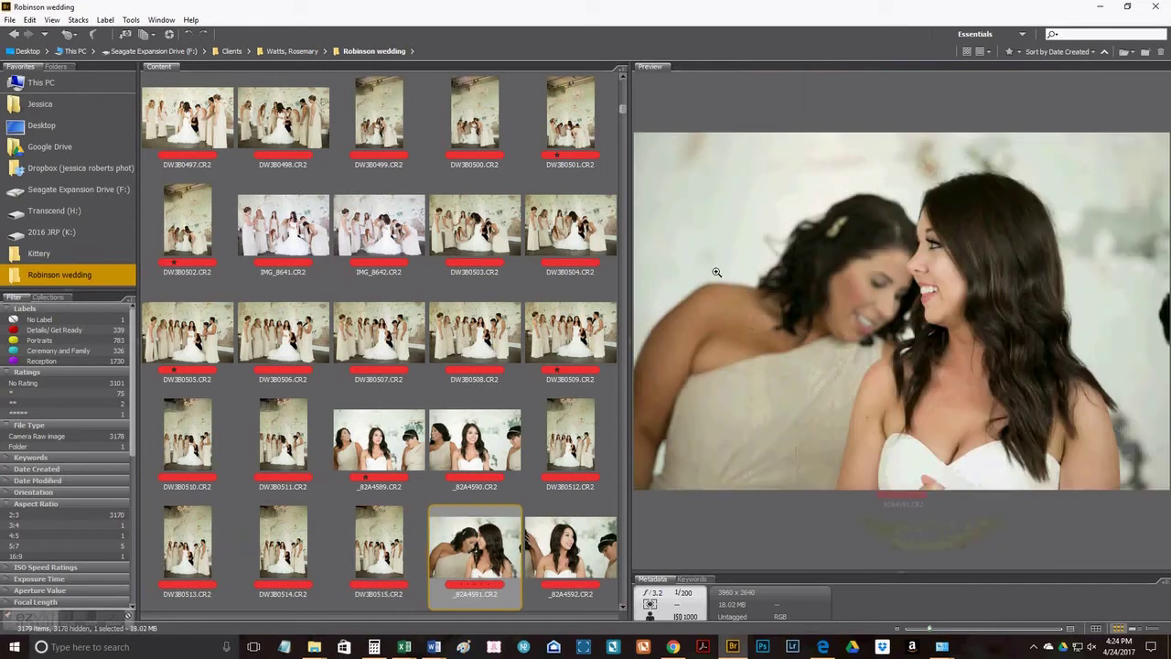
key("Right")
key("Right")
key("Right")
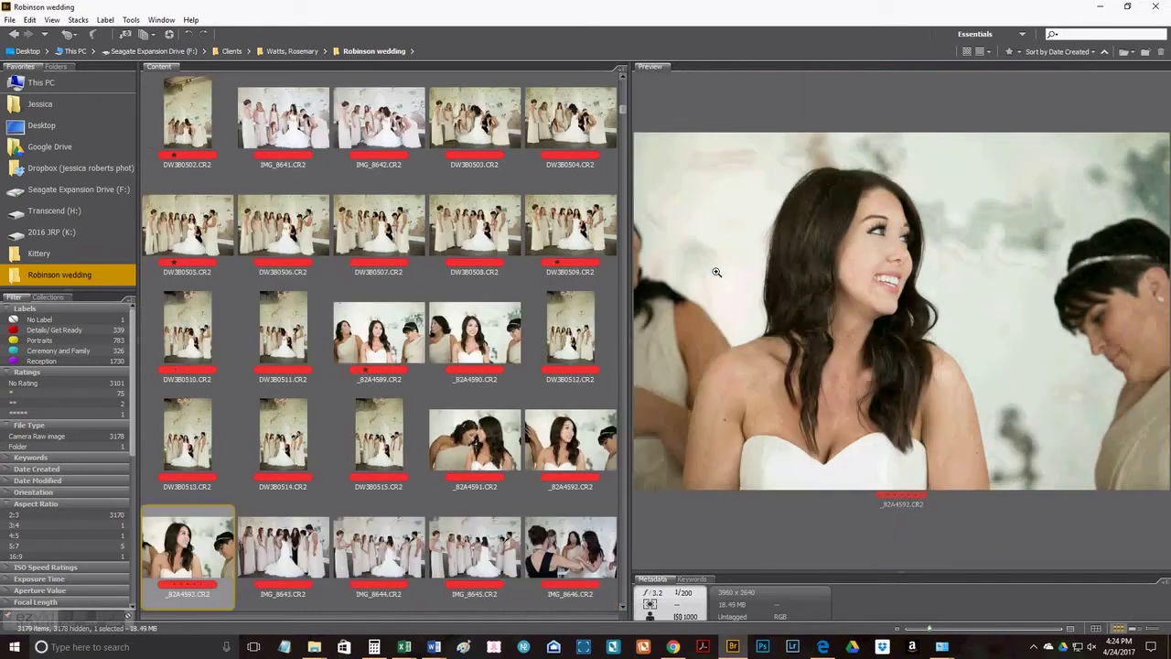
key("Right")
Review the photos from IMG_8643.CR2 onward and rate the bride portraits DW3B0516.CR2 and DW3B0517.CR2 one star each.
key("Right")
key("Right")
key("Right")
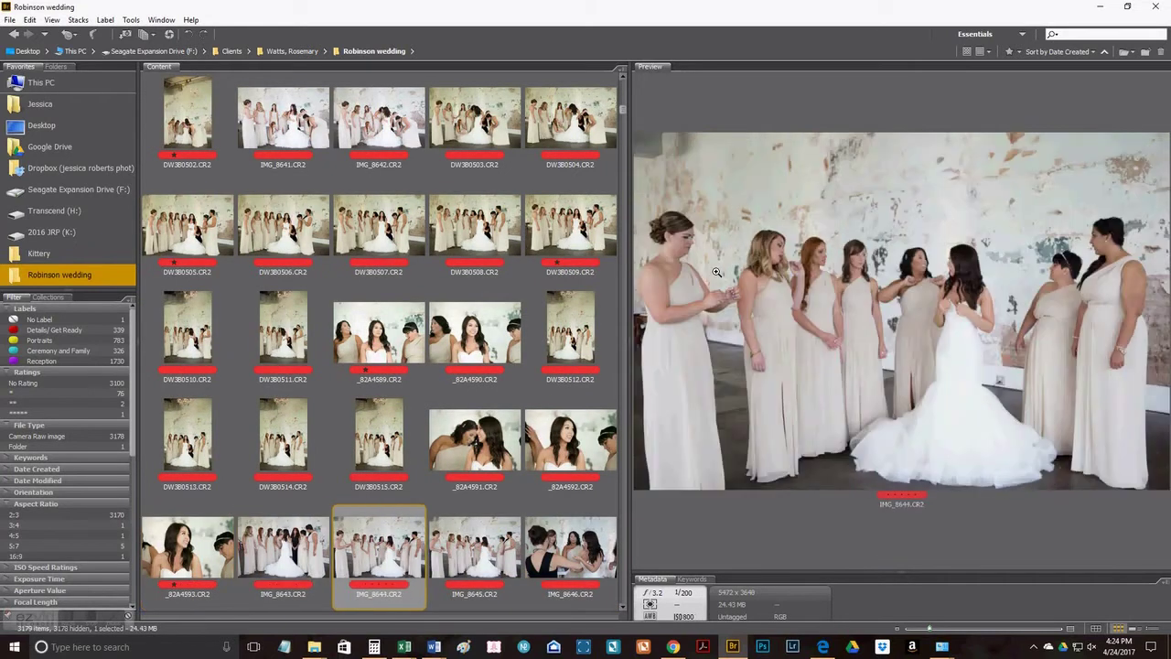
key("Right")
key("Right")
key("Right")
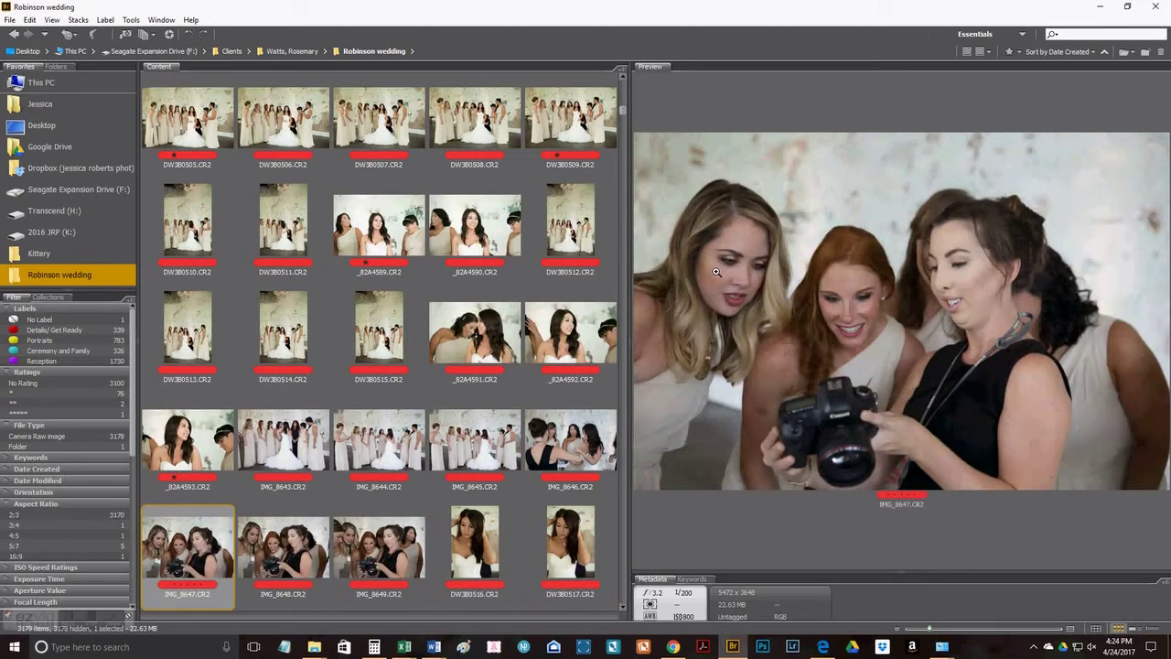
key("Right")
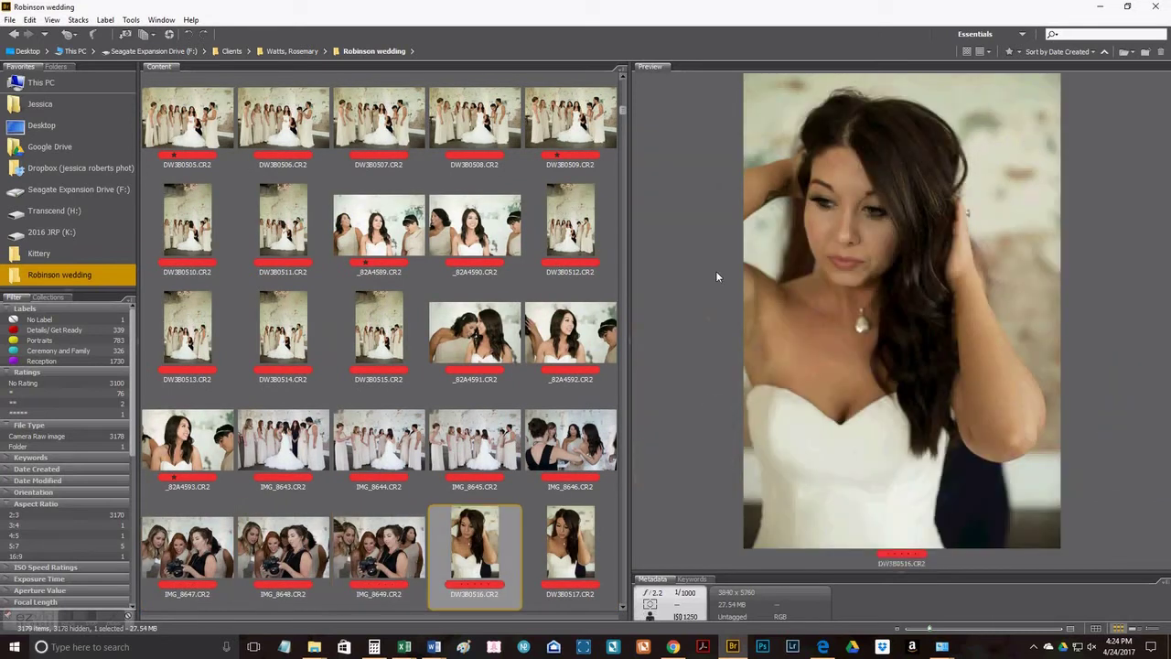
key("Right")
key("Right")
key("Left")
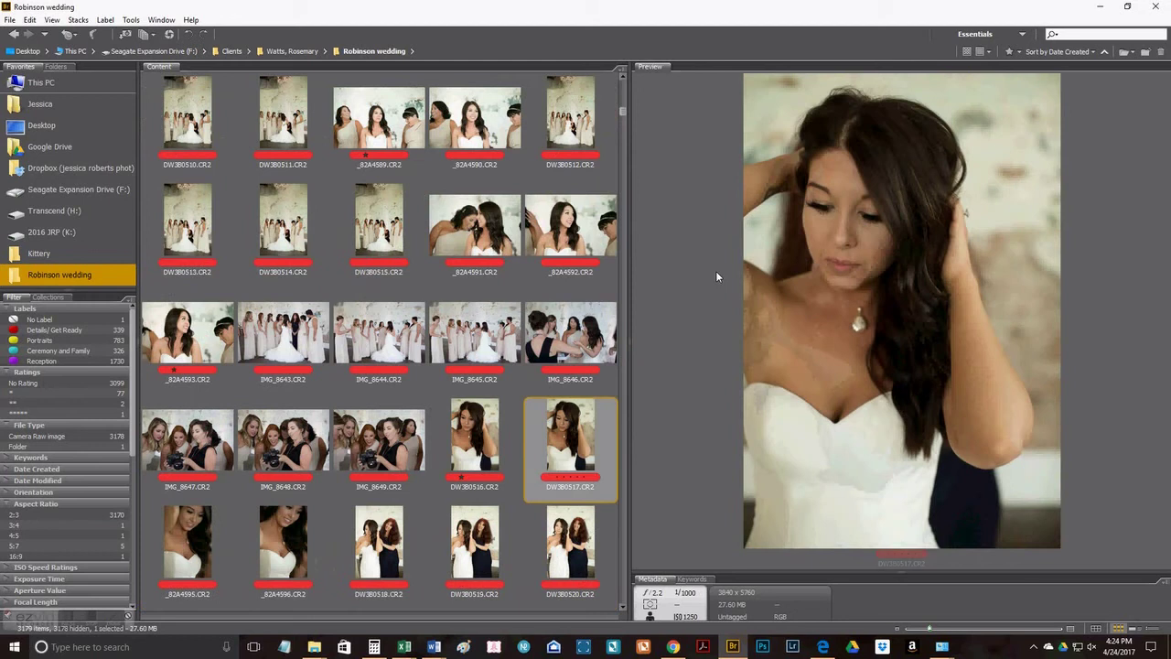
key("Right")
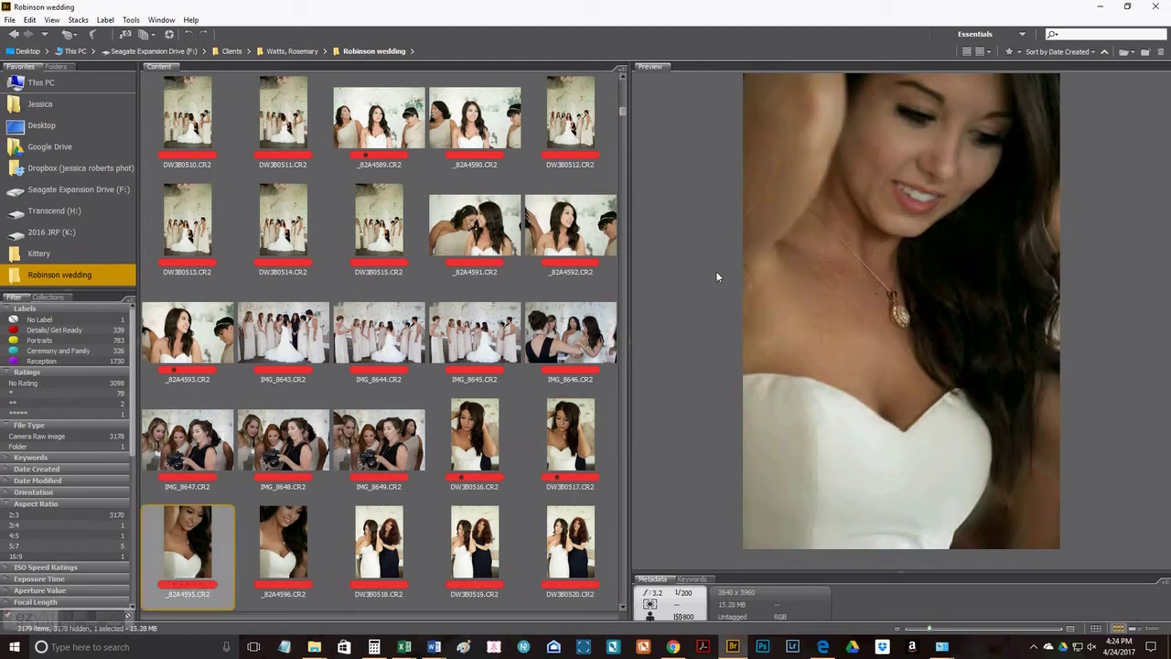
Compare DW3B0518.CR2 with DW3B0519.CR2 and rate DW3B0518.CR2 one star.
key("Right")
key("Right")
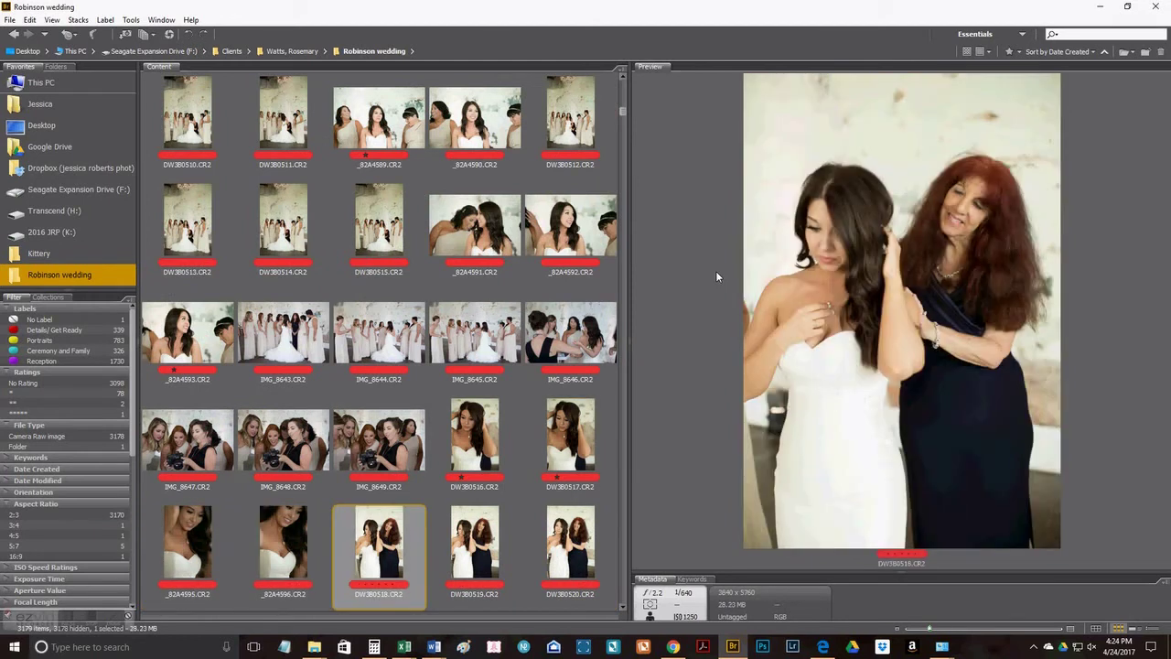
key("Right")
key("Left")
key("ctrl+1")
Review the photos from DW3B0519.CR2 onward and assign one star to DW3B0523.CR2.
key("Right")
key("Right")
key("Right")
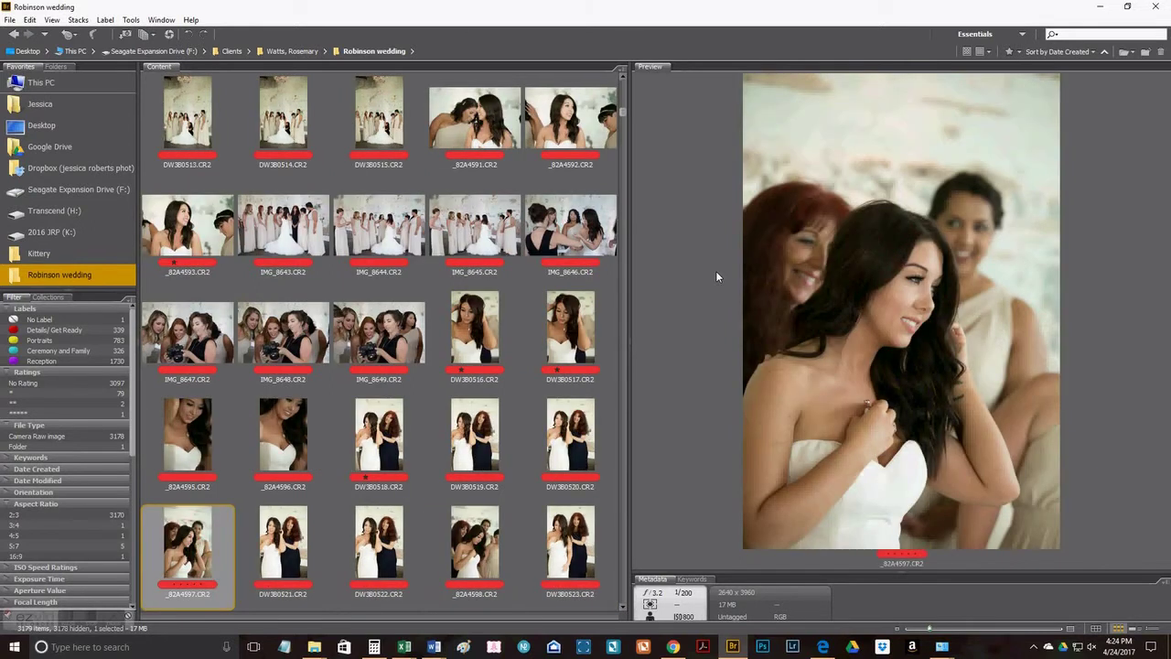
key("Right")
key("Right")
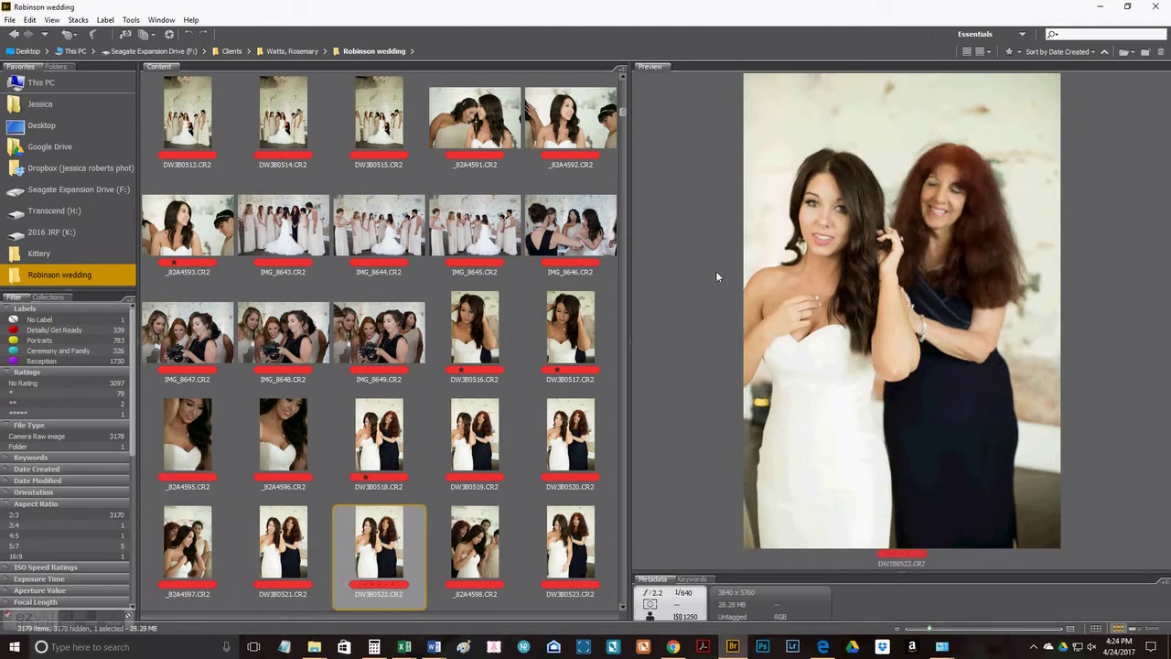
key("Right")
key("Right")
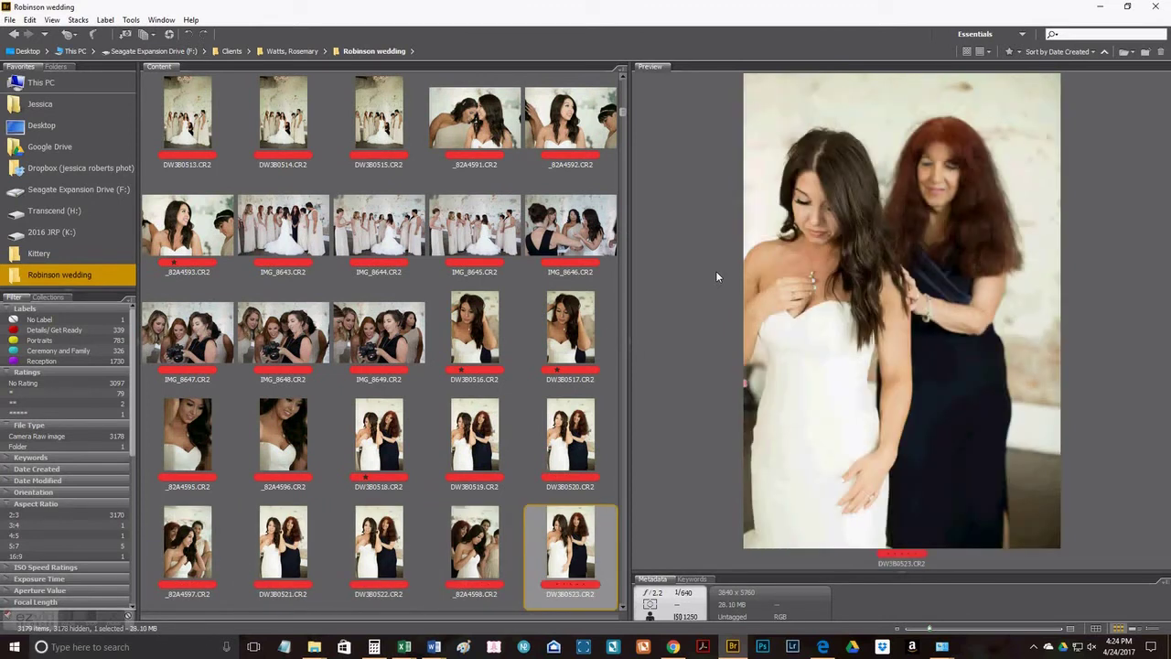
key("Right")
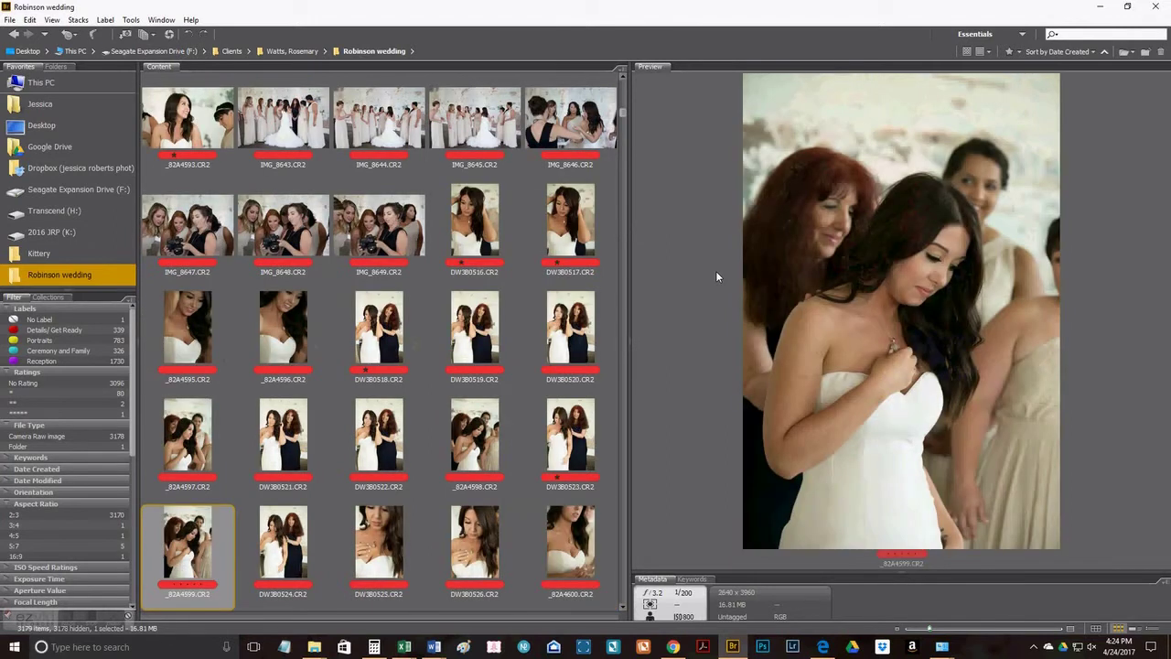
Review the necklace photos from DW3B0524.CR2 onward and rate DW3B0526.CR2 one star.
key("Right")
key("Right")
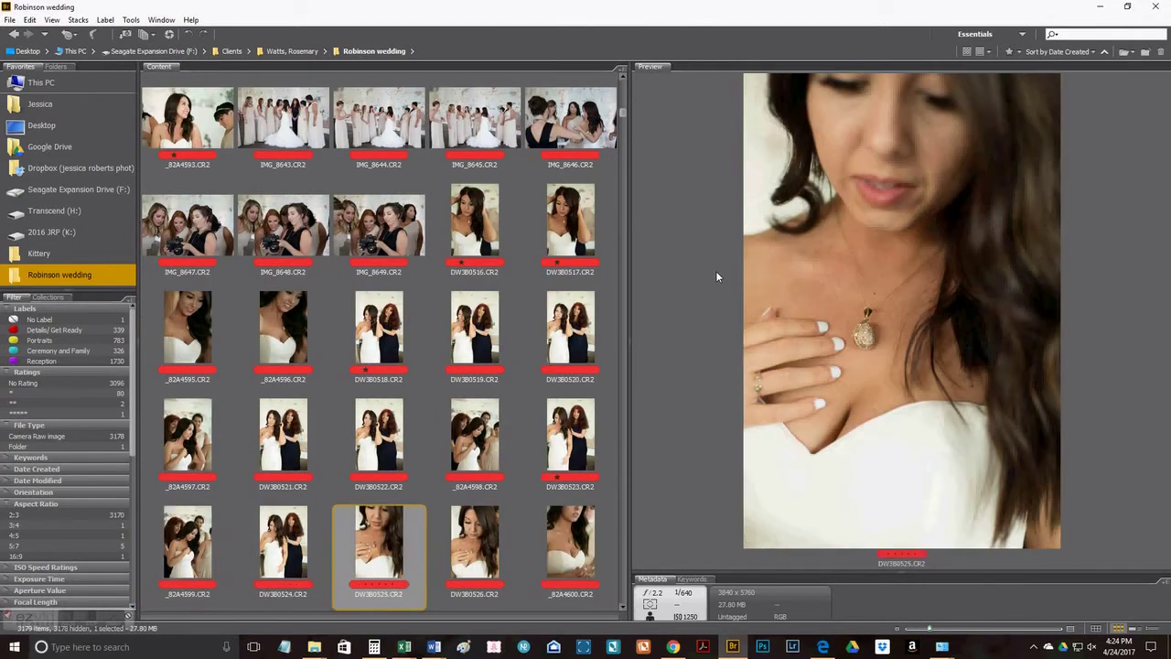
key("Right")
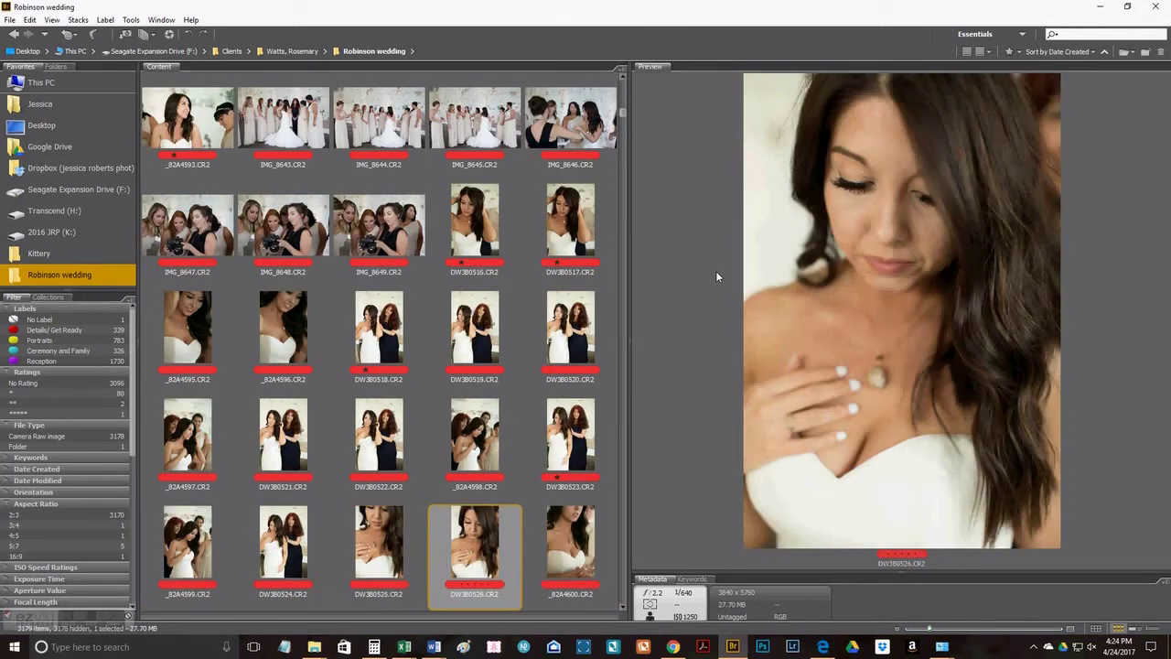
key("Right")
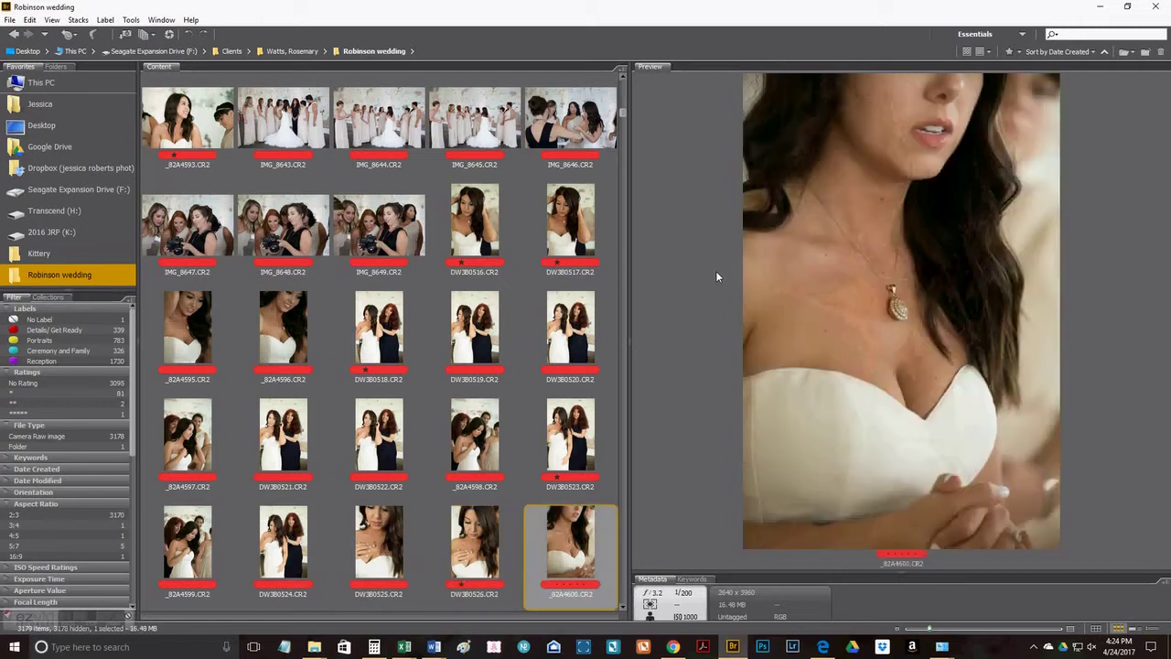
Move on to the bracelet photos starting at DW3B0527.CR2 and rate DW3B0528.CR2 one star.
key("Right")
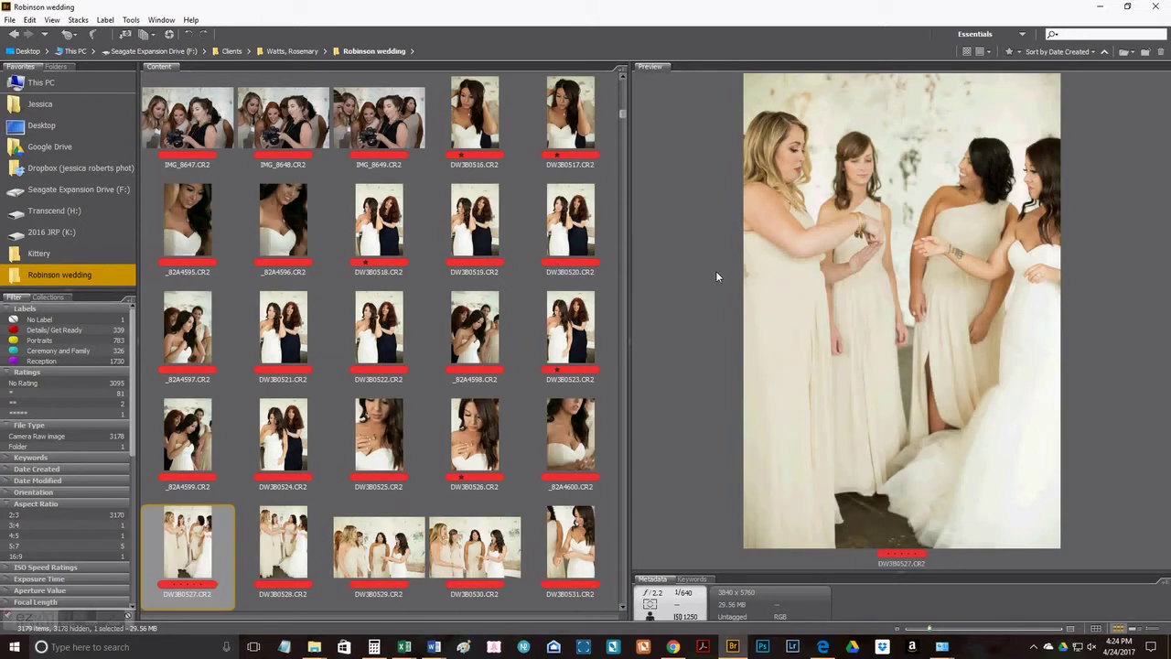
key("Right")
key("ctrl+1")
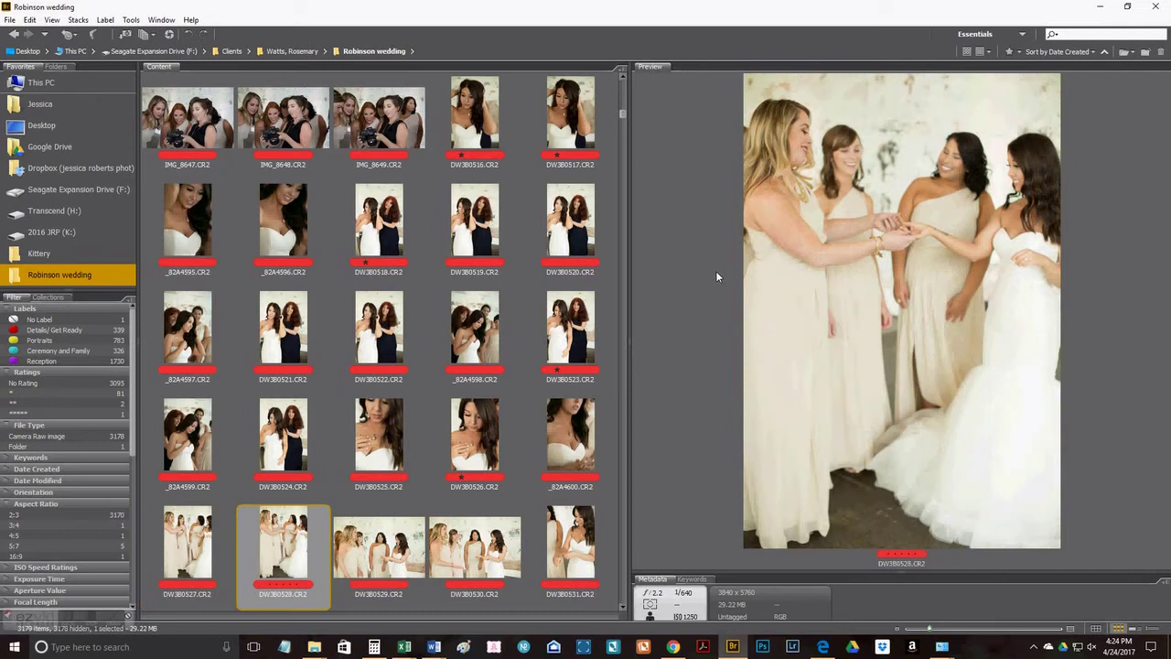
Review the photos from DW3B0529.CR2 onward and rate DW3B0531.CR2 one star.
key("Right")
key("Right")
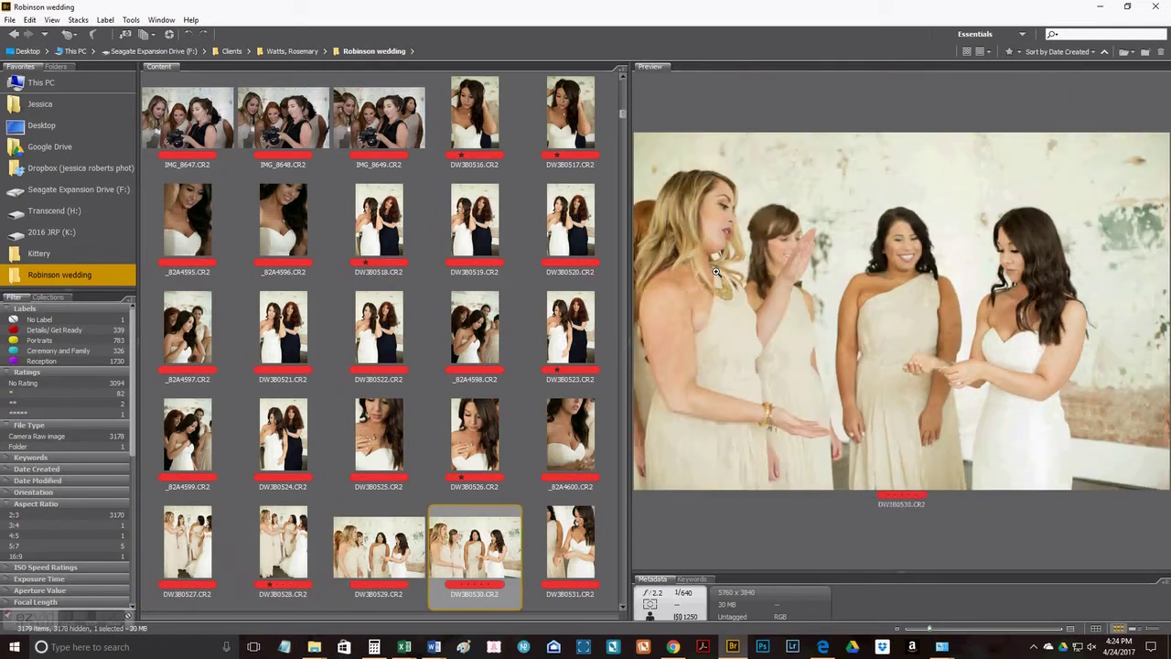
key("Right")
key("ctrl+1")
Review the bracelet photos from DW3B0531.CR2 onward and rate the close-up _82A4606.CR2 one star.
key("Right")
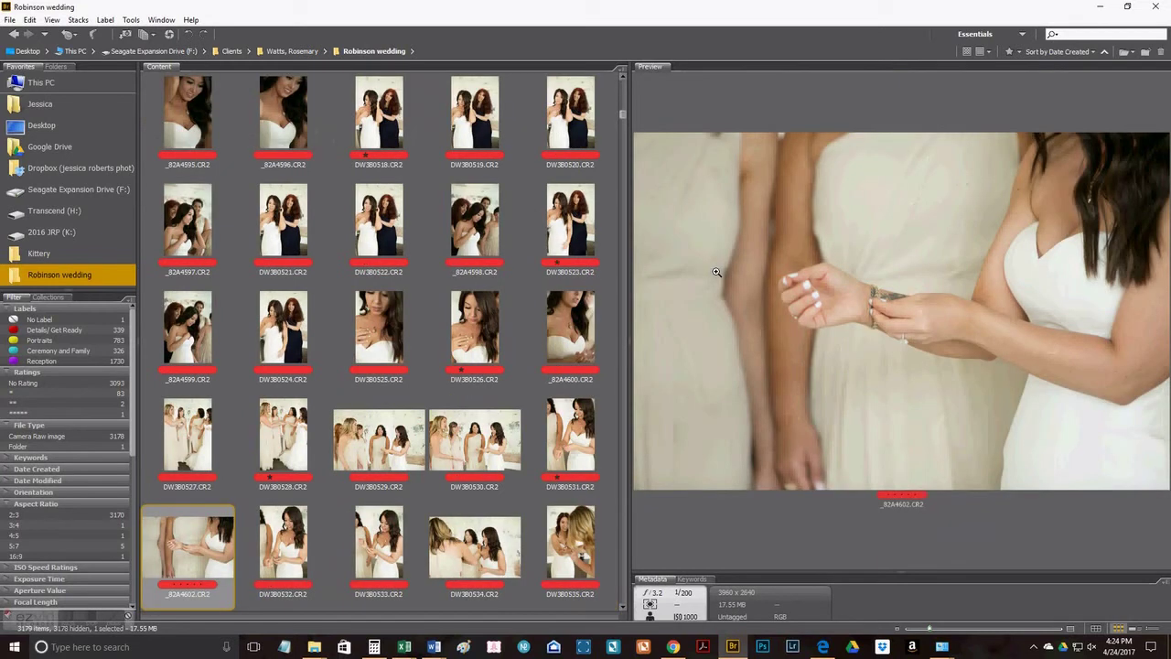
key("Right")
key("Right")
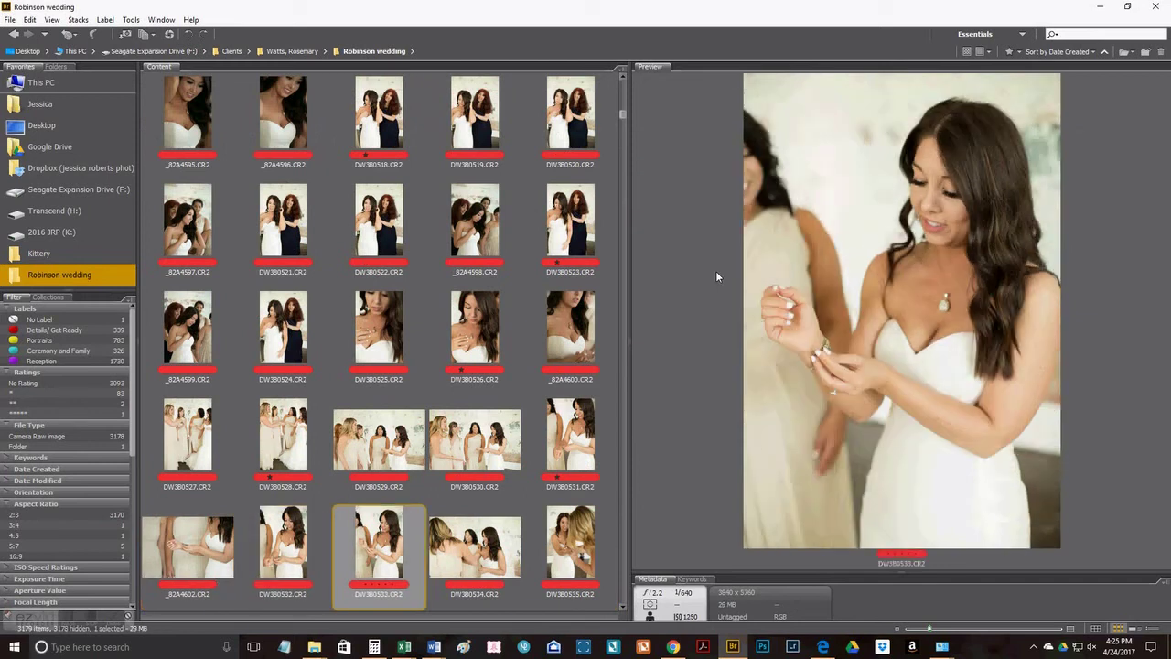
key("Right")
key("Right")
key("Right")
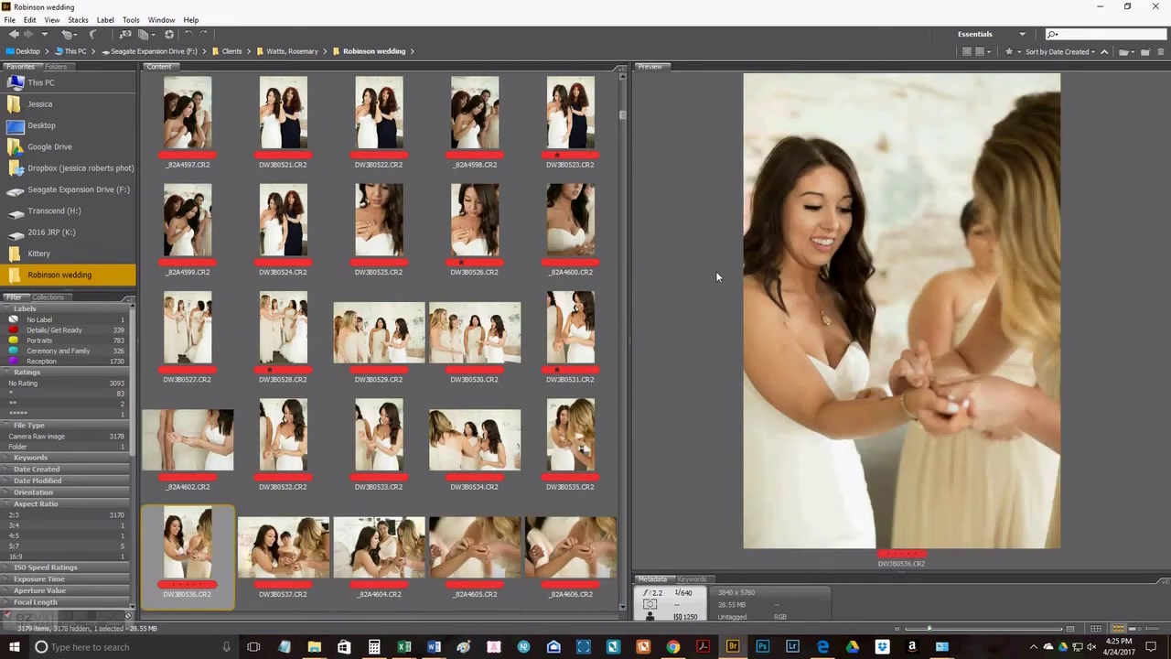
key("Right")
key("Right")
key("Right")
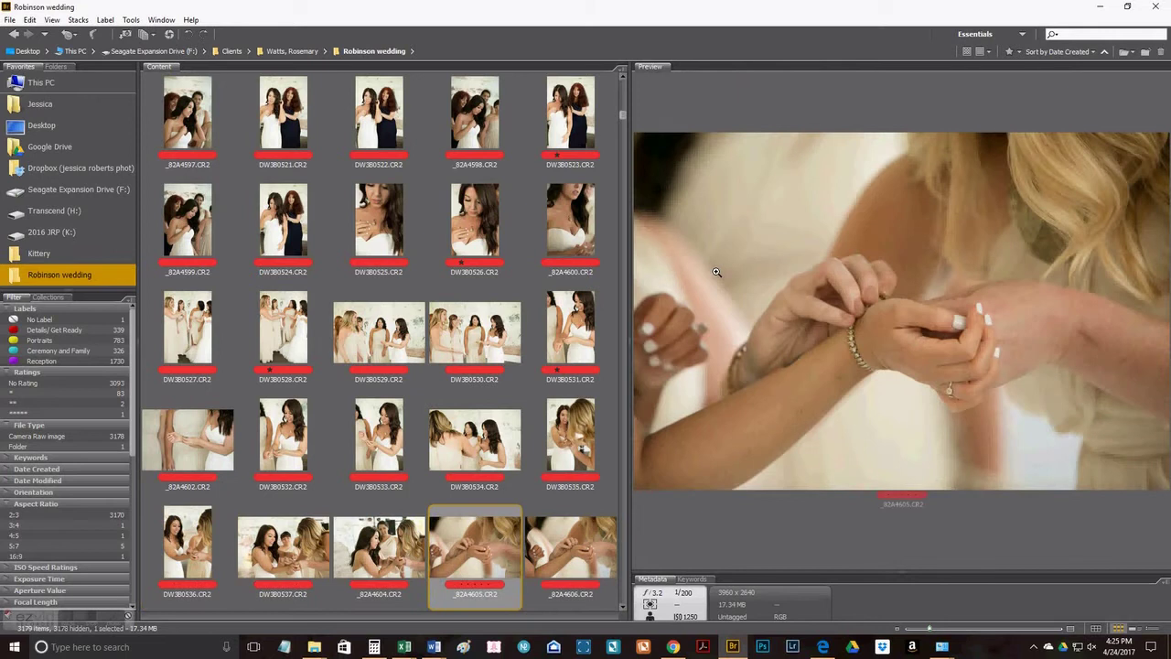
key("Right")
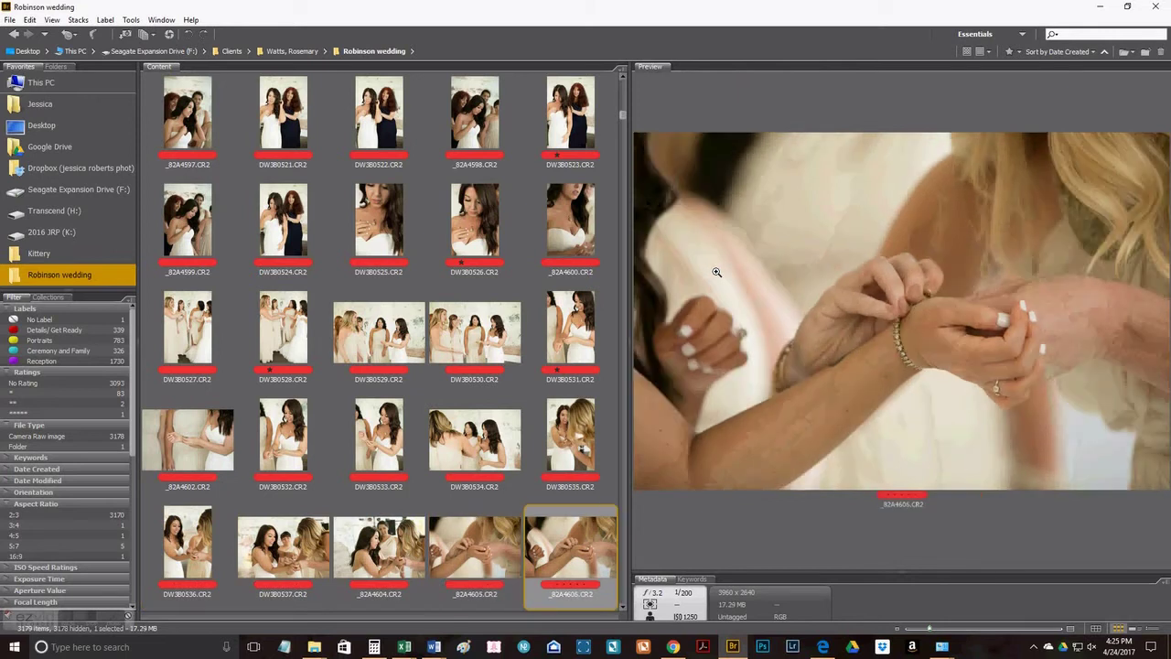
Review the photos from DW3B0538.CR2 onward and assign one star to DW3B0543.CR2.
key("Right")
key("Right")
key("Right")
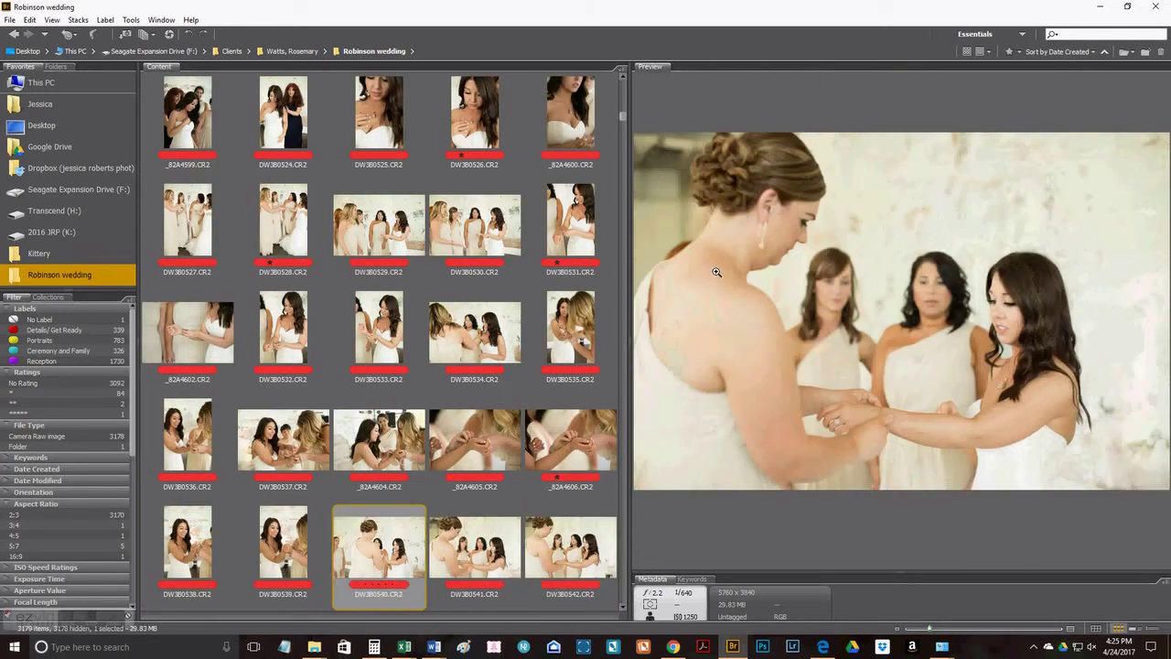
key("Right")
key("Right")
key("Right")
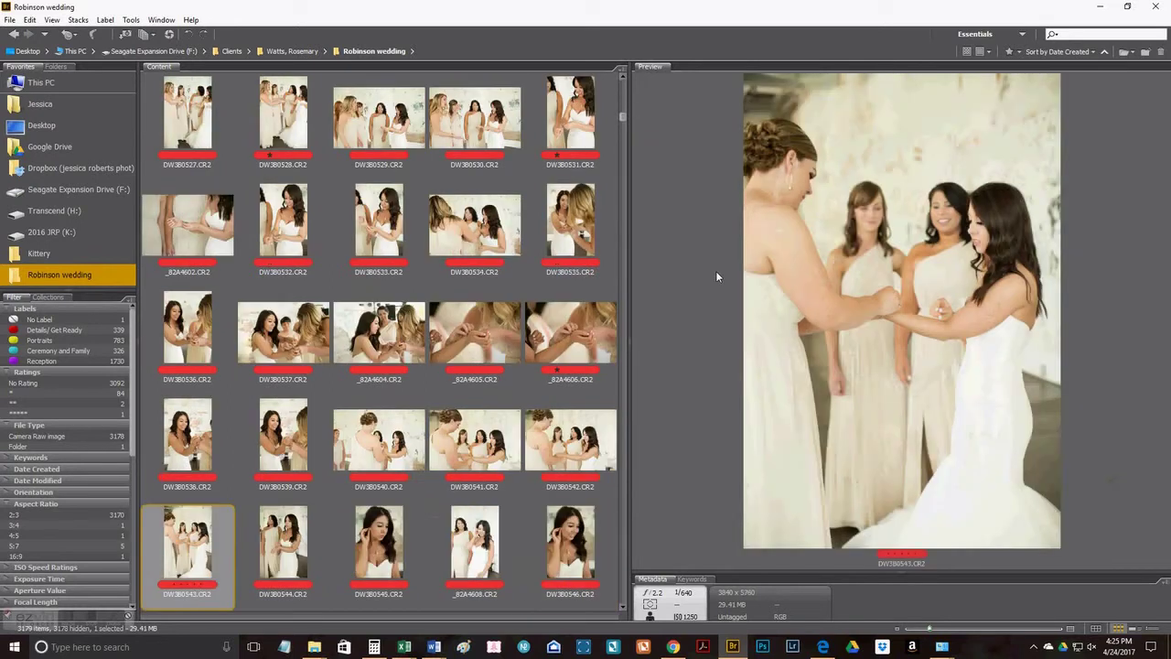
Go through the photos from DW3B0544.CR2 onward and rate the earring photo DW3B0546.CR2 one star.
key("Right")
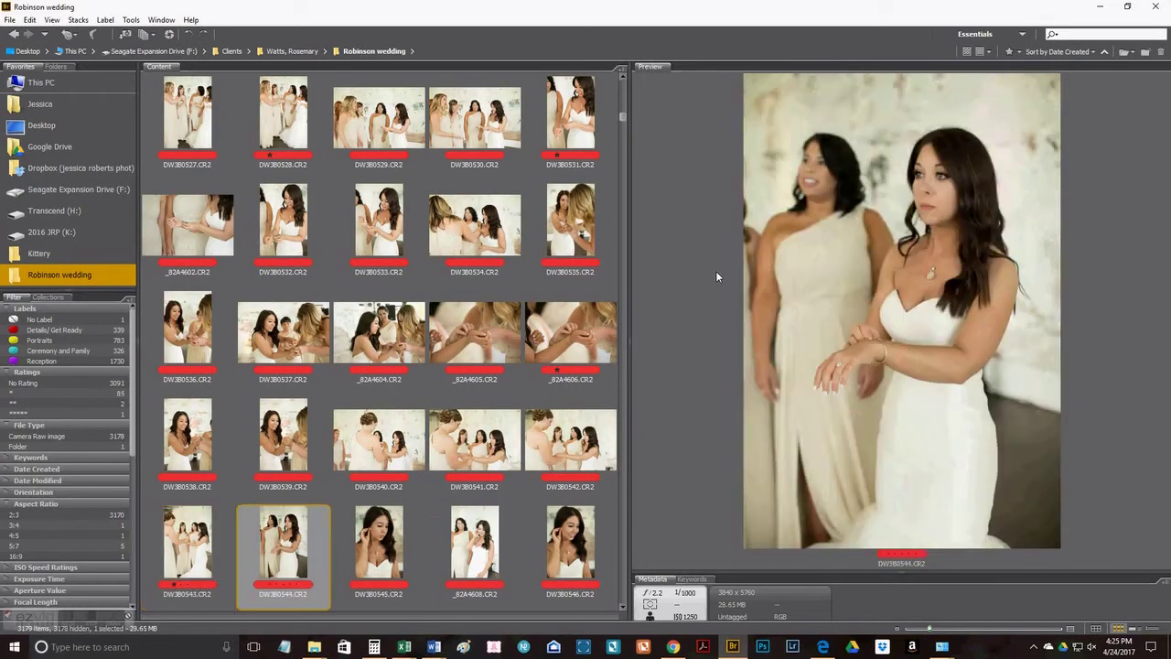
key("Right")
key("Right")
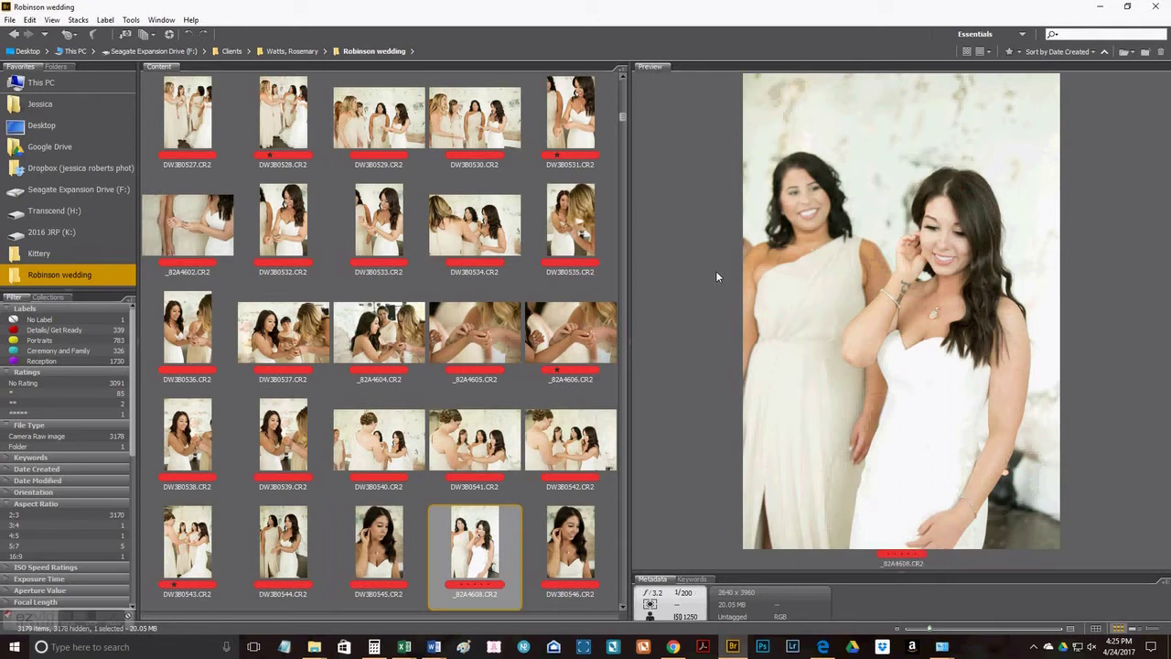
key("Right")
Review the remaining earring photos and the first shoe photos from DW3B0547.CR2 onward, and rate DW3B0552.CR2 one star.
key("Right")
key("Right")
key("Right")
key("Right")
key("Right")
key("Left")
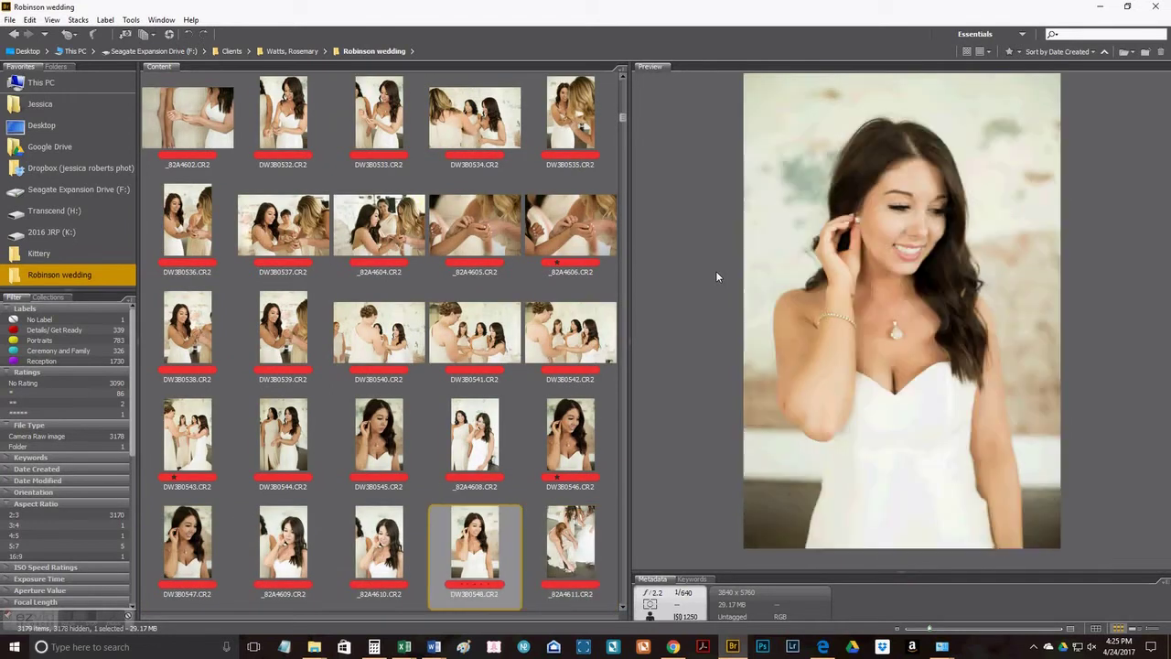
key("Right")
key("Right")
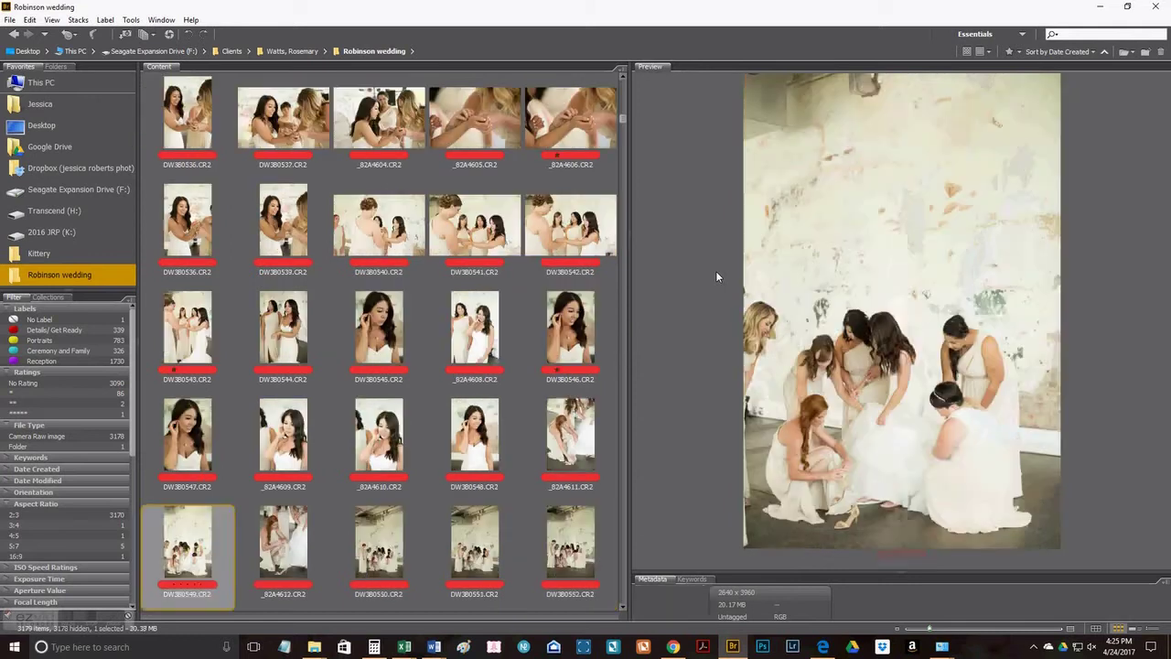
key("Right")
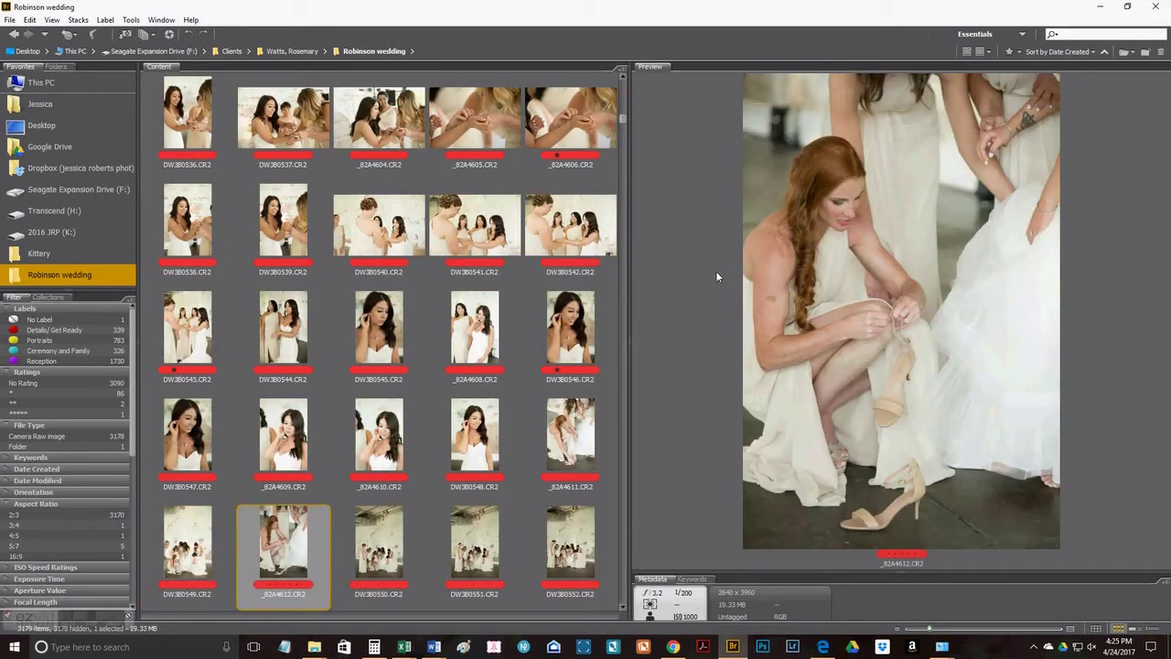
key("Right")
key("Right")
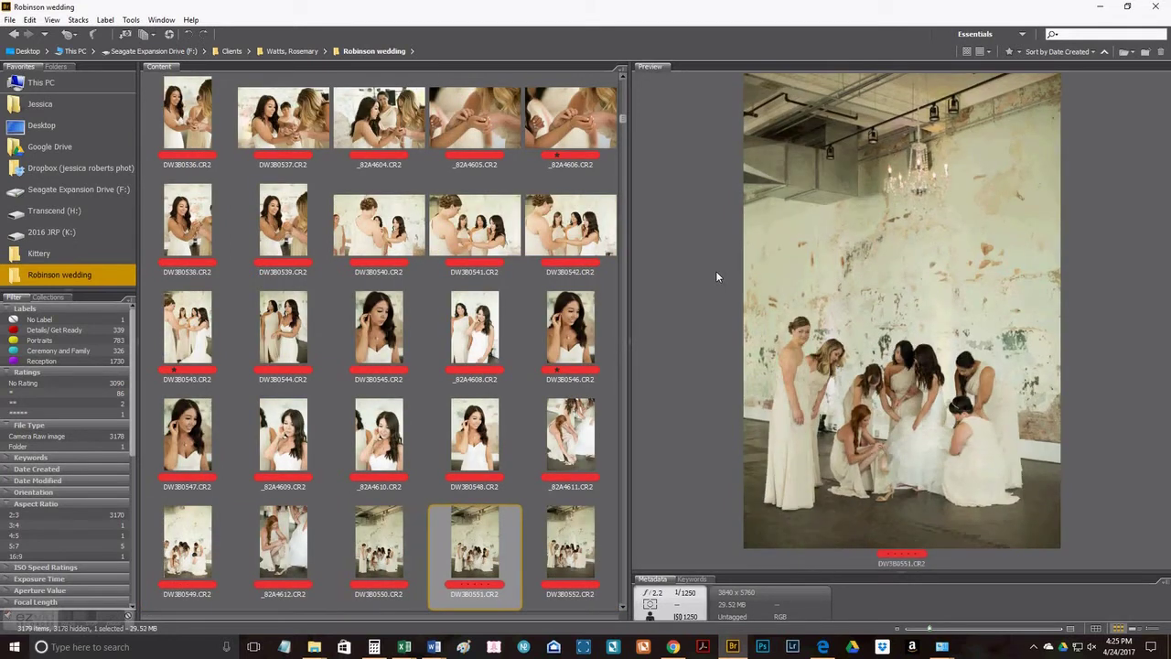
key("Right")
Review the group shoe photos from IMG_8650.CR2 onward and rate the shoe close-up _82A4613.CR2 one star.
key("Right")
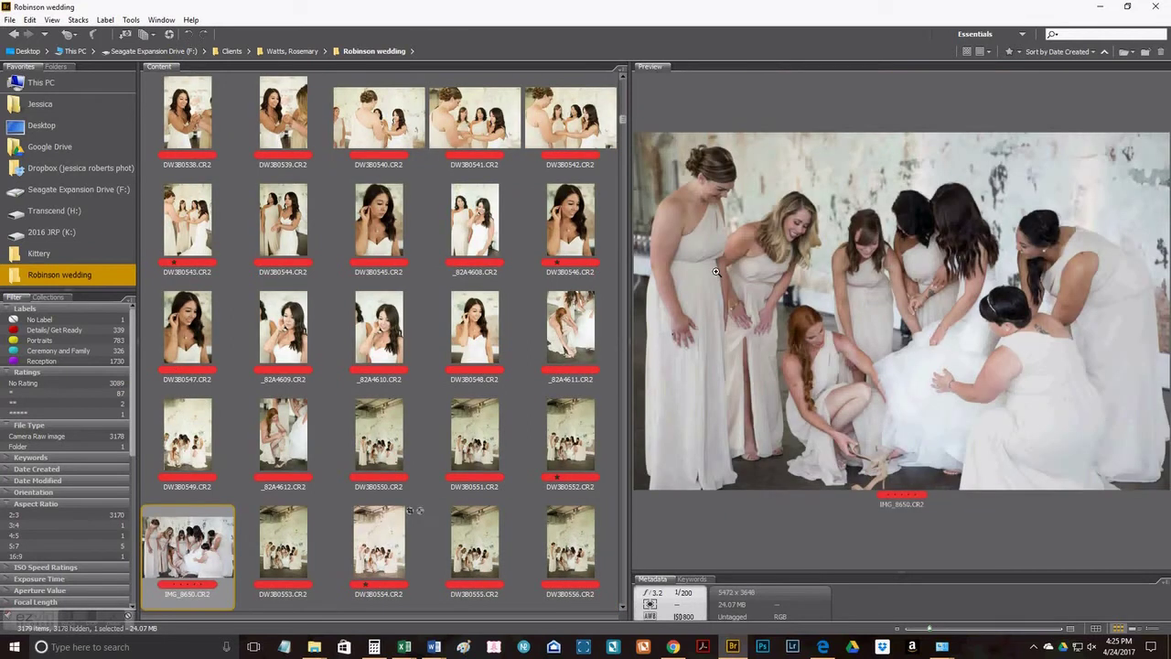
key("Right")
key("Right")
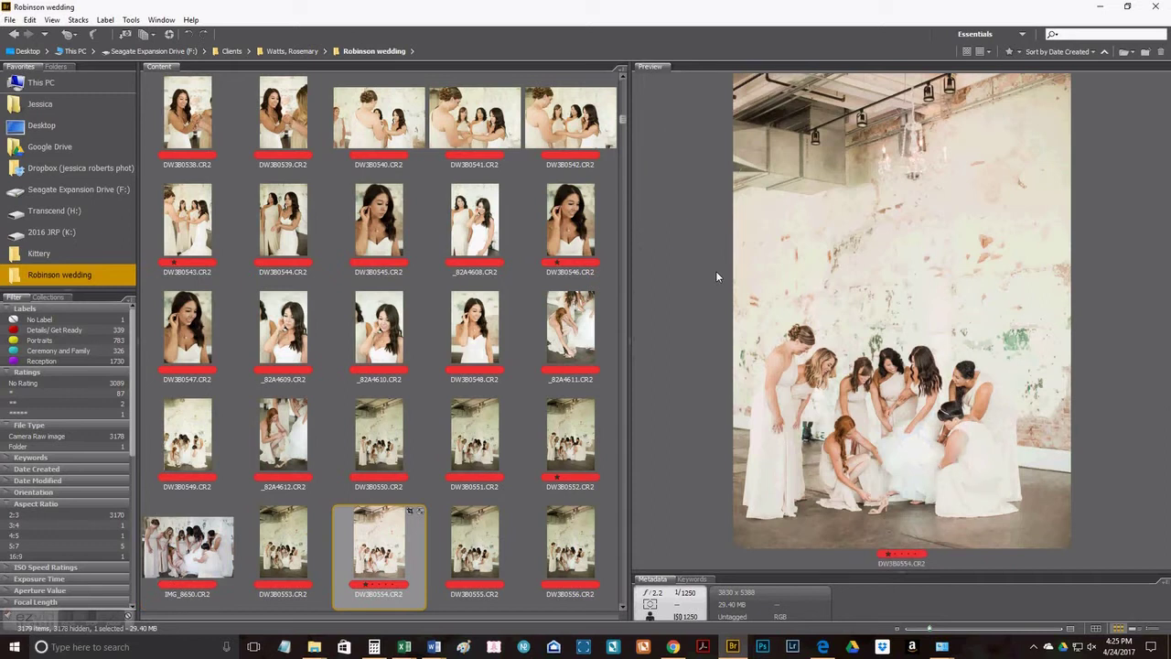
key("Right")
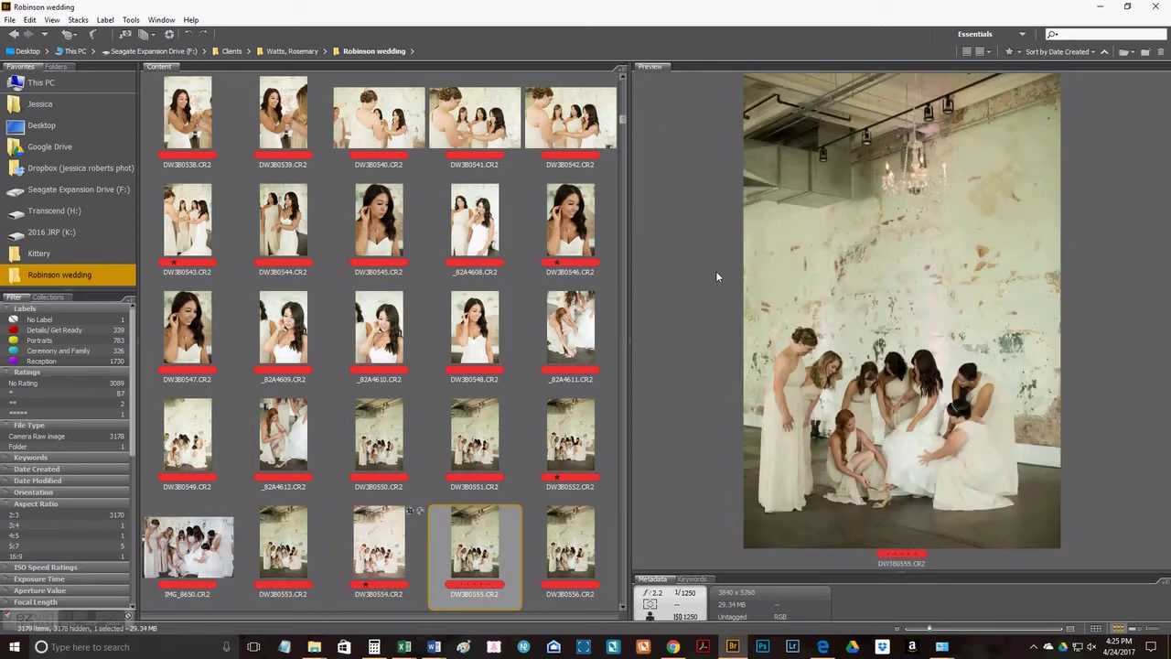
key("Right")
key("Right")
key("Right")
key("Right")
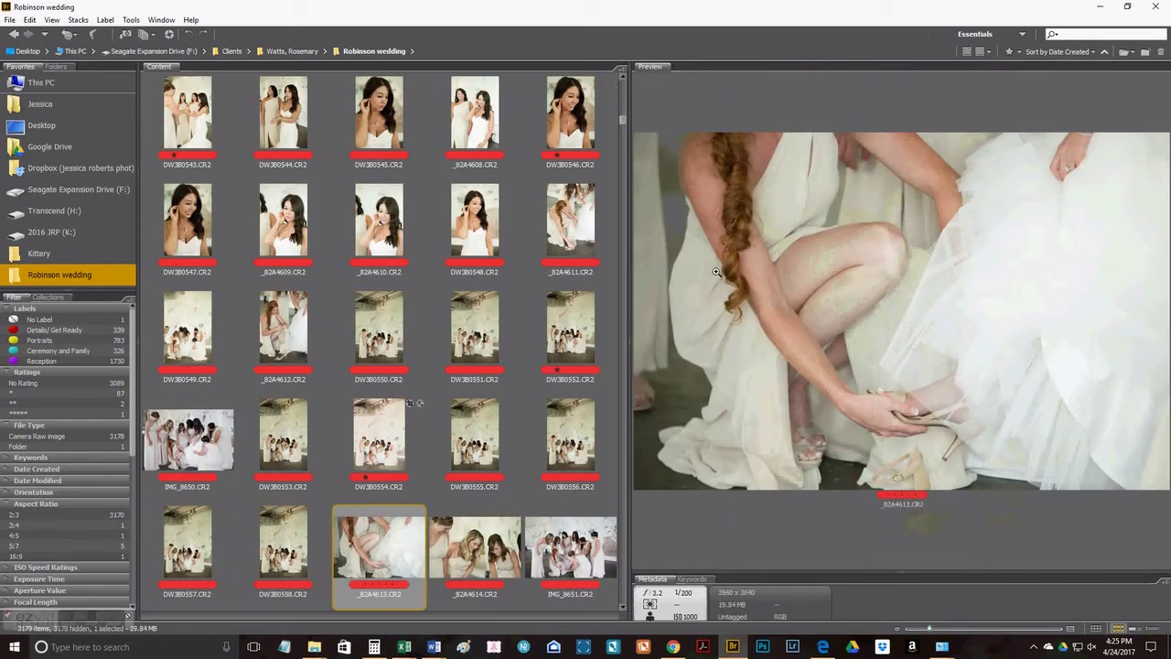
Continue through the shoe photos from _82A4614.CR2 onward and assign one star to DW3B0559.CR2.
key("Right")
key("Right")
key("Right")
key("Right")
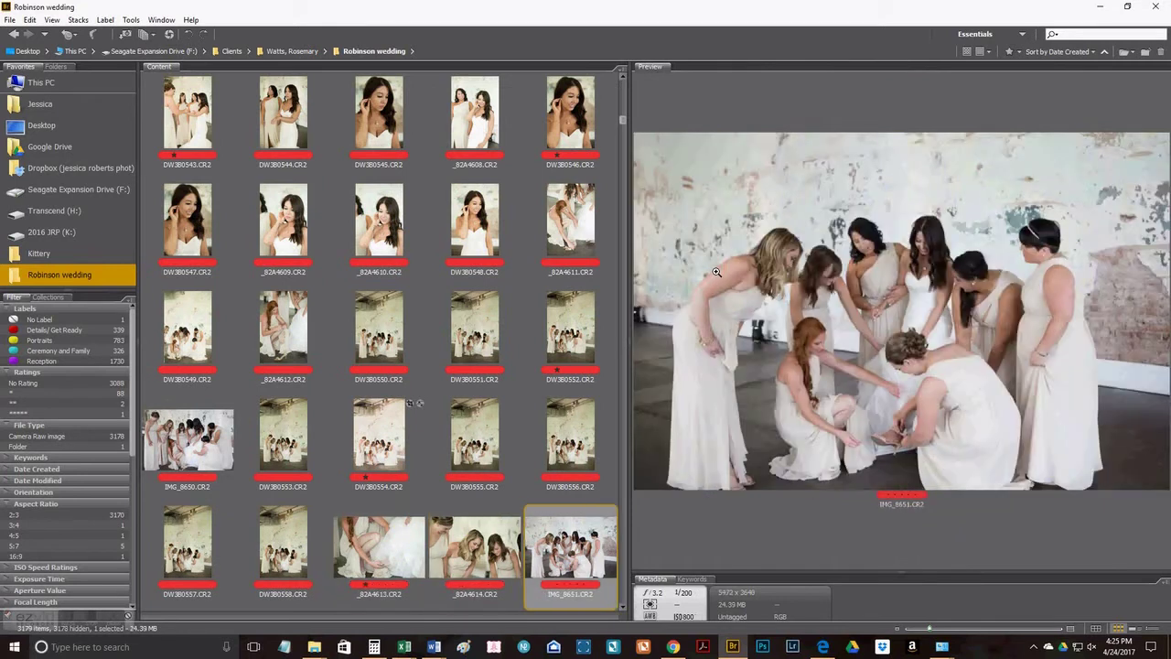
key("Right")
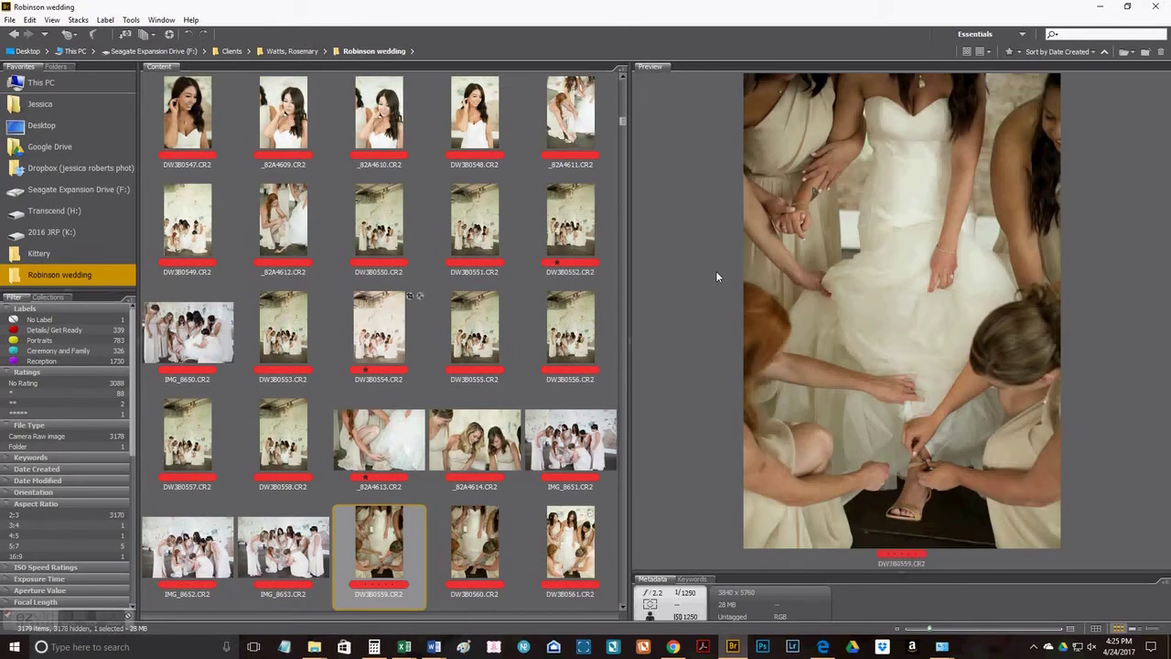
Compare the shoe photos from DW3B0560.CR2 onward and rate DW3B0563.CR2 and DW3B0565.CR2 one star.
key("Right")
key("Right")
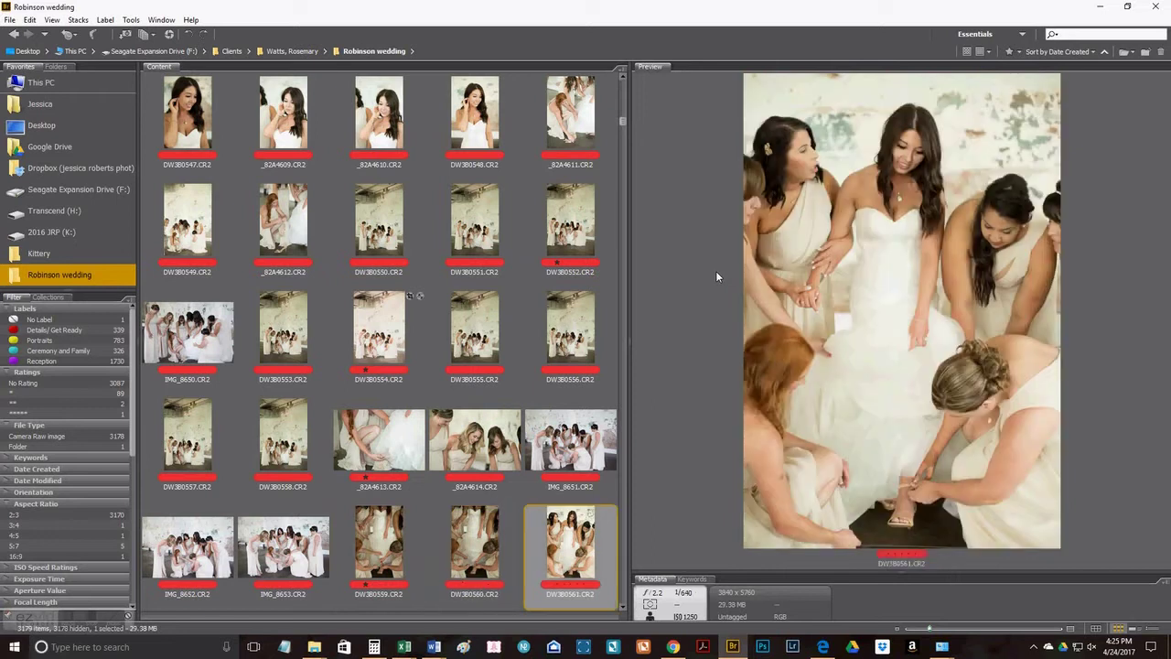
key("Right")
key("Left")
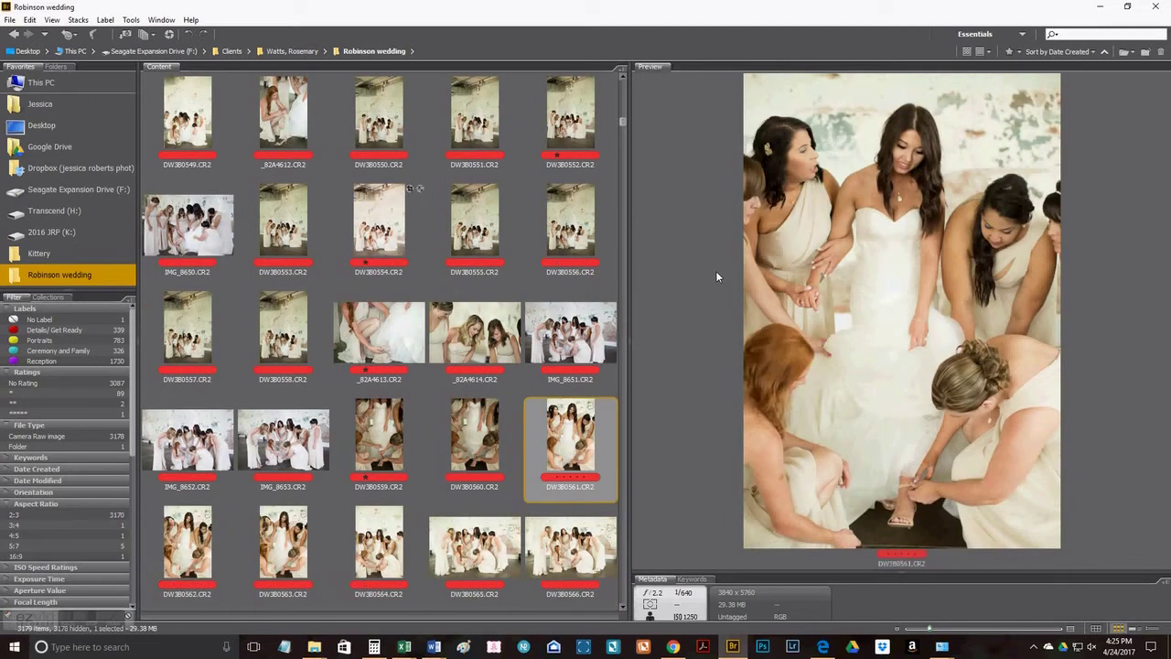
key("Right")
key("Right")
key("Right")
key("Right")
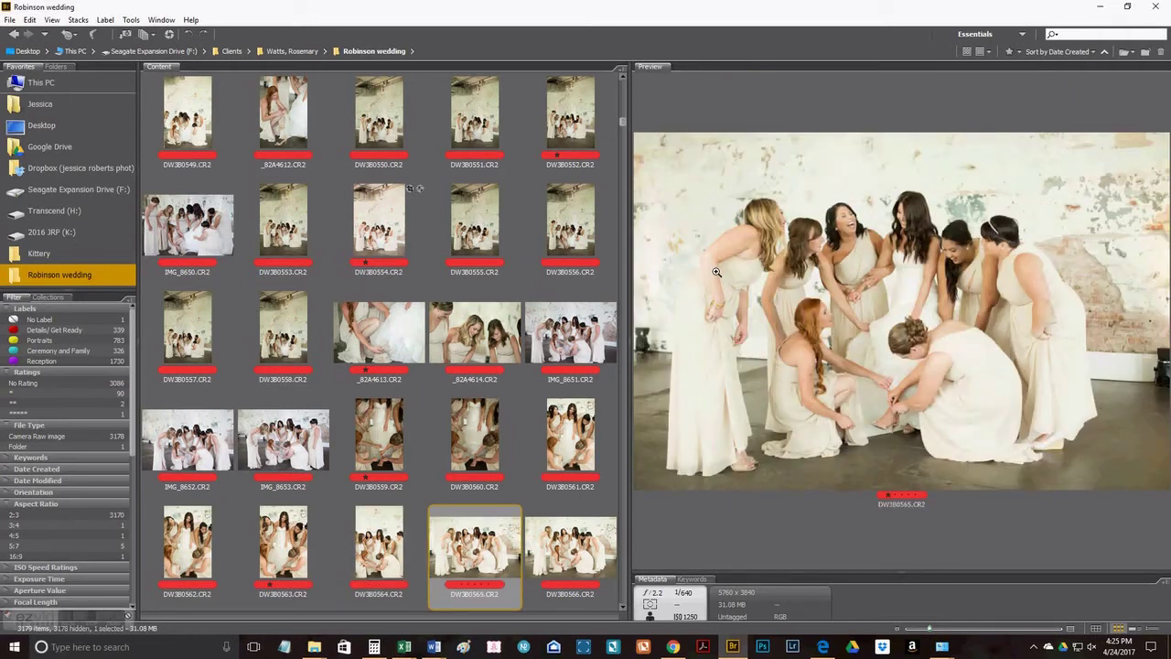
Review the group photos from DW3B0566.CR2 onward and rate the bride's hands photo _82A4615.CR2 one star.
key("Right")
key("Right")
key("Right")
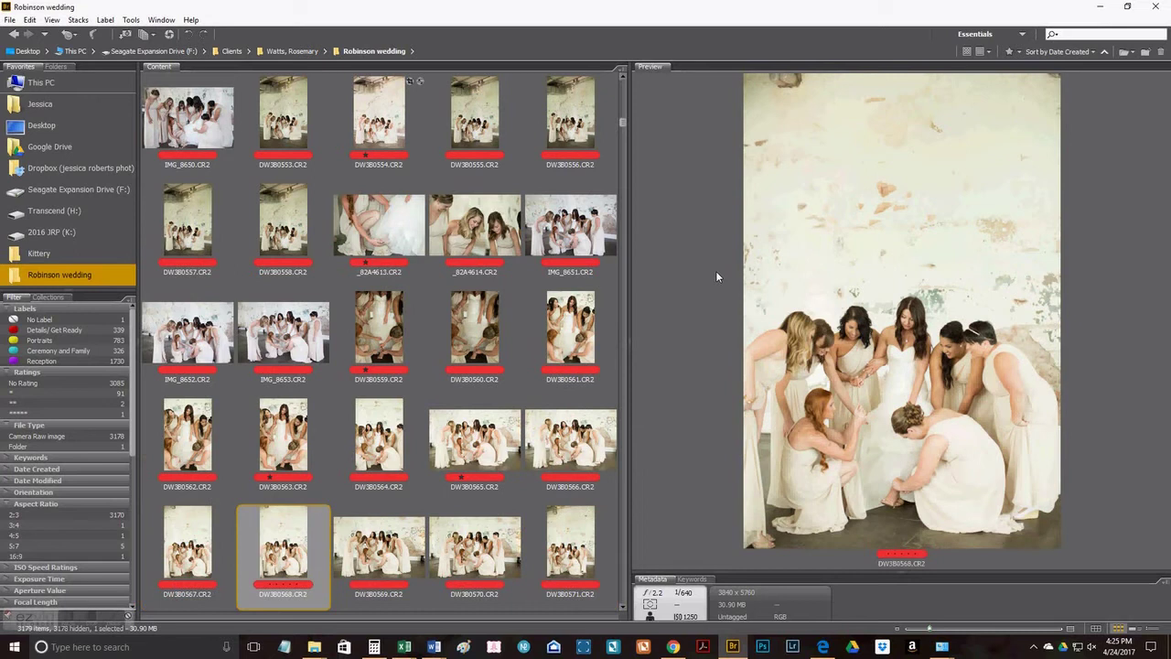
key("Right")
key("Right")
key("Right")
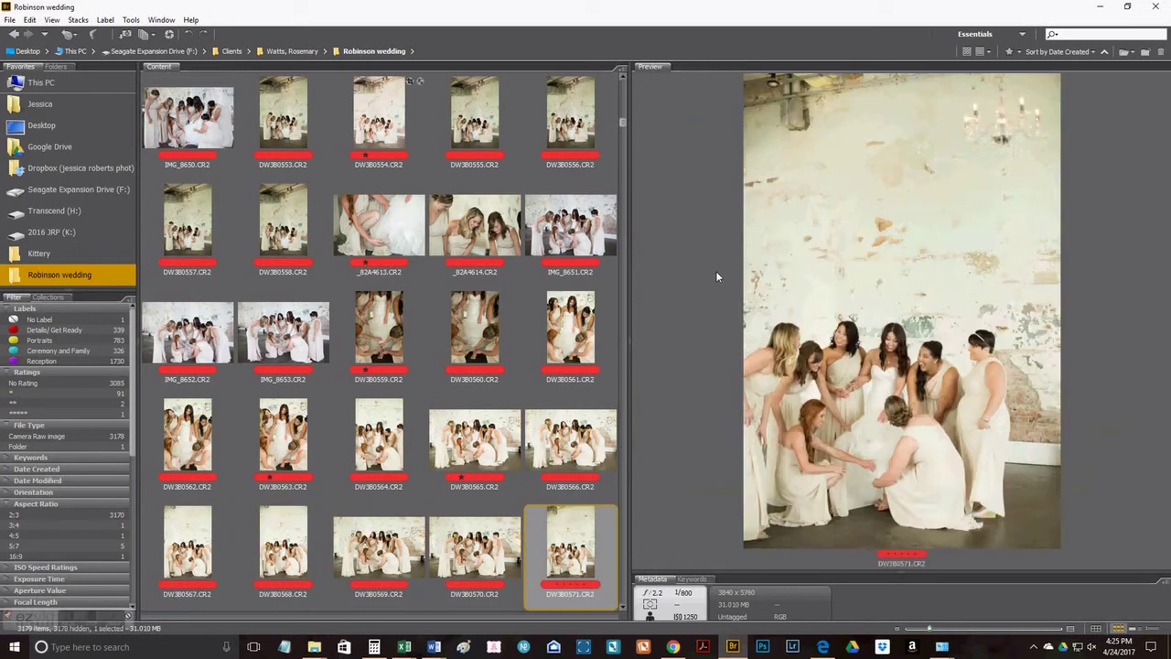
key("Right")
key("Right")
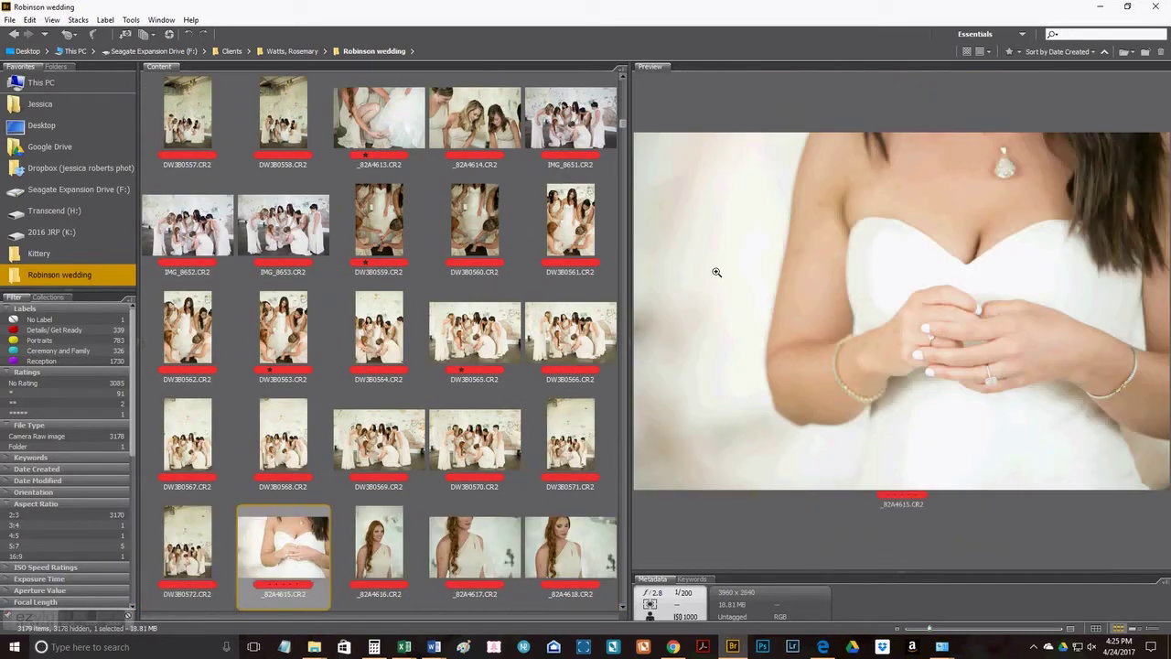
Compare the portraits of the red-haired bridesmaid and rate _82A4616.CR2 and _82A4617.CR2 one star.
key("Right")
key("Right")
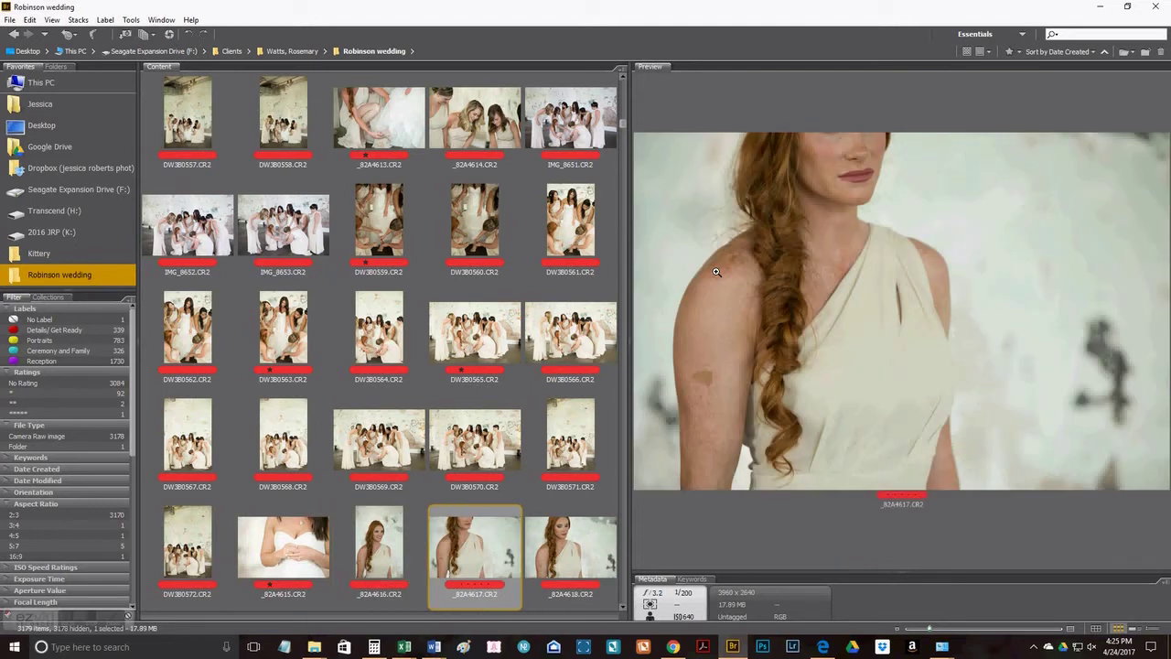
key("Right")
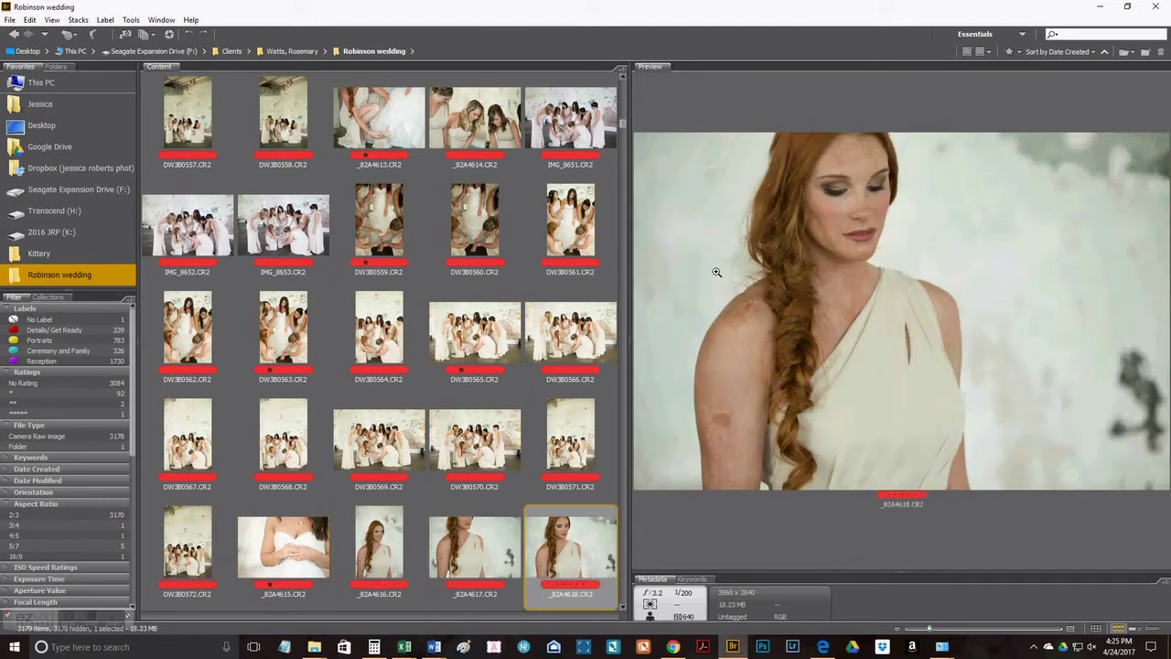
key("Right")
key("Left")
key("Left")
key("Left")
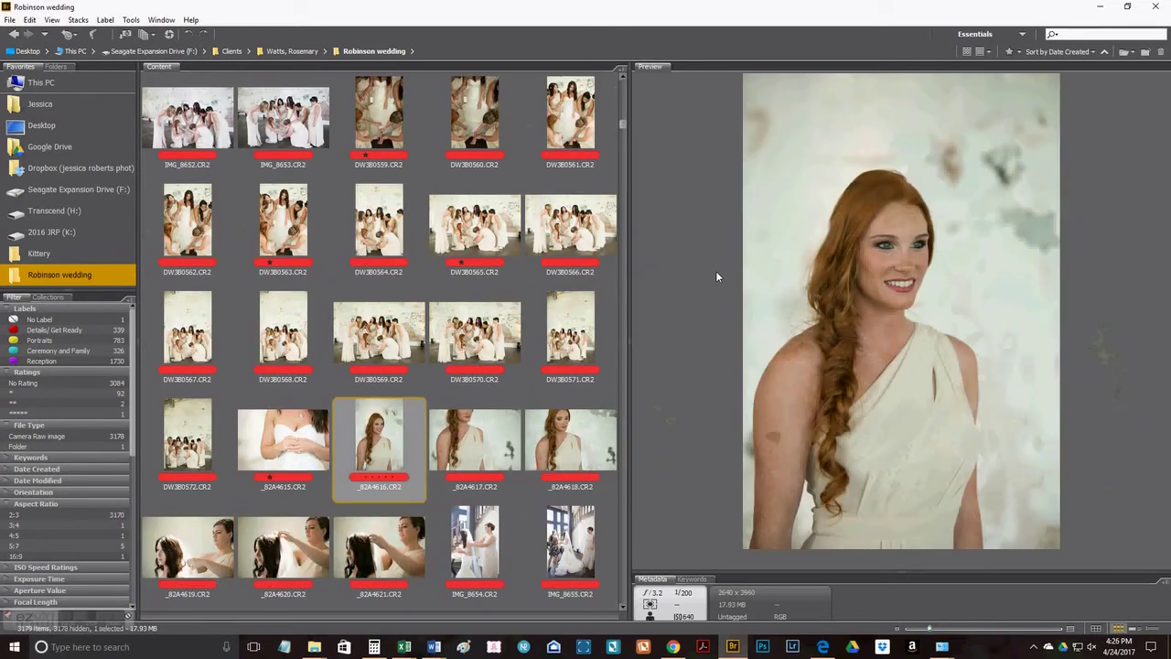
key("ctrl+1")
key("Right")
key("ctrl+1")
Review the hair and veil photos from _82A4618.CR2 up to the first chandelier shot, DW3B0573.CR2.
key("Right")
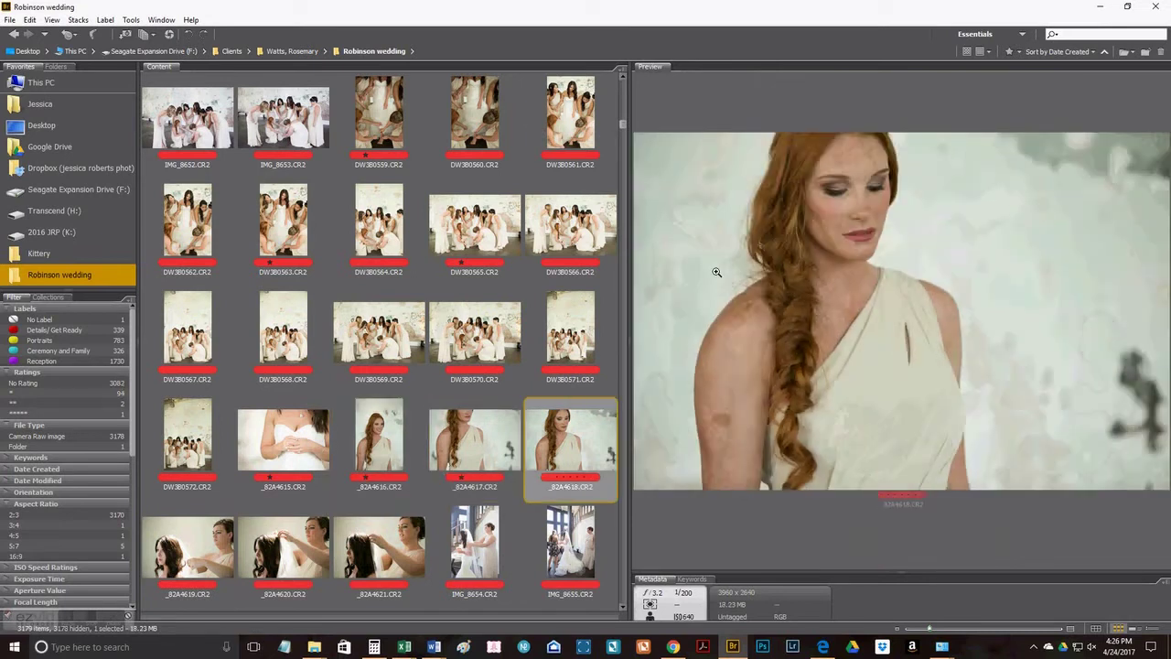
key("Right")
key("Right")
key("Right")
key("Right")
key("Right")
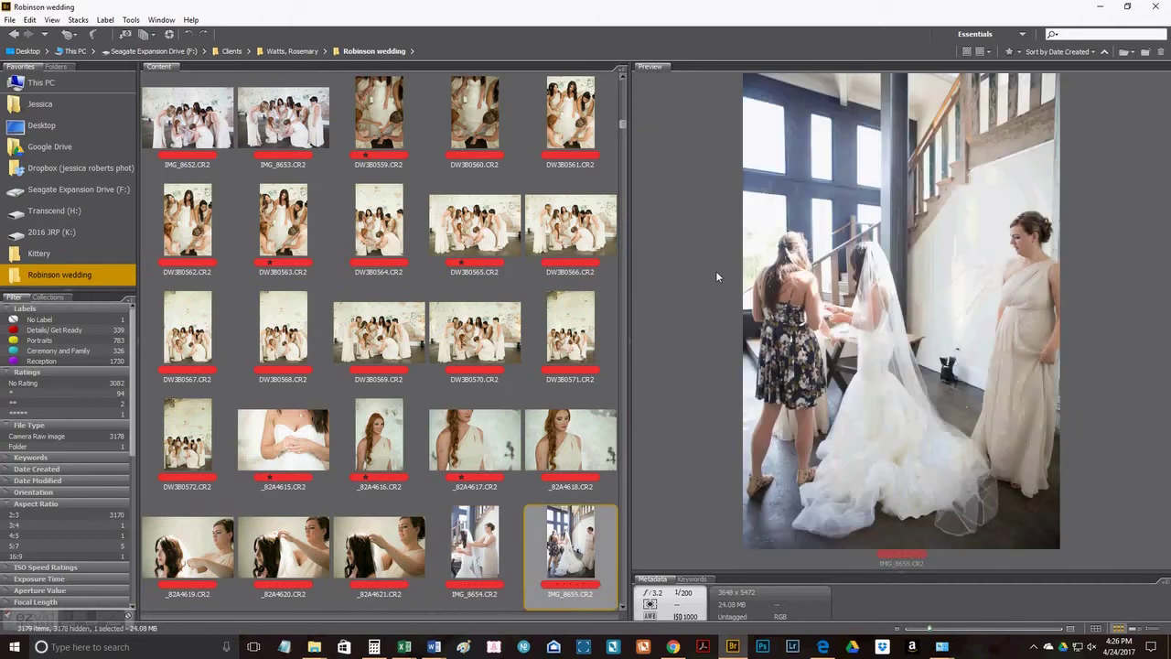
key("Right")
key("Right")
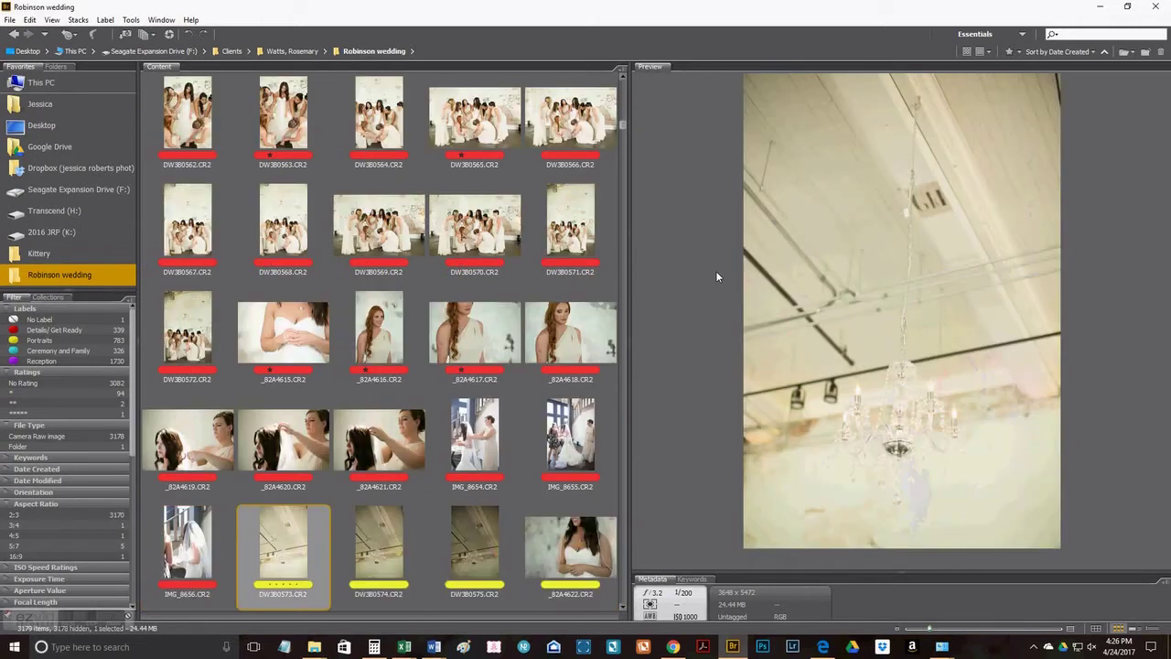
Try a one-star rating on DW3B0573.CR2, comparing it with the other chandelier shots, and clear that rating again.
key("ctrl+1")
key("Right")
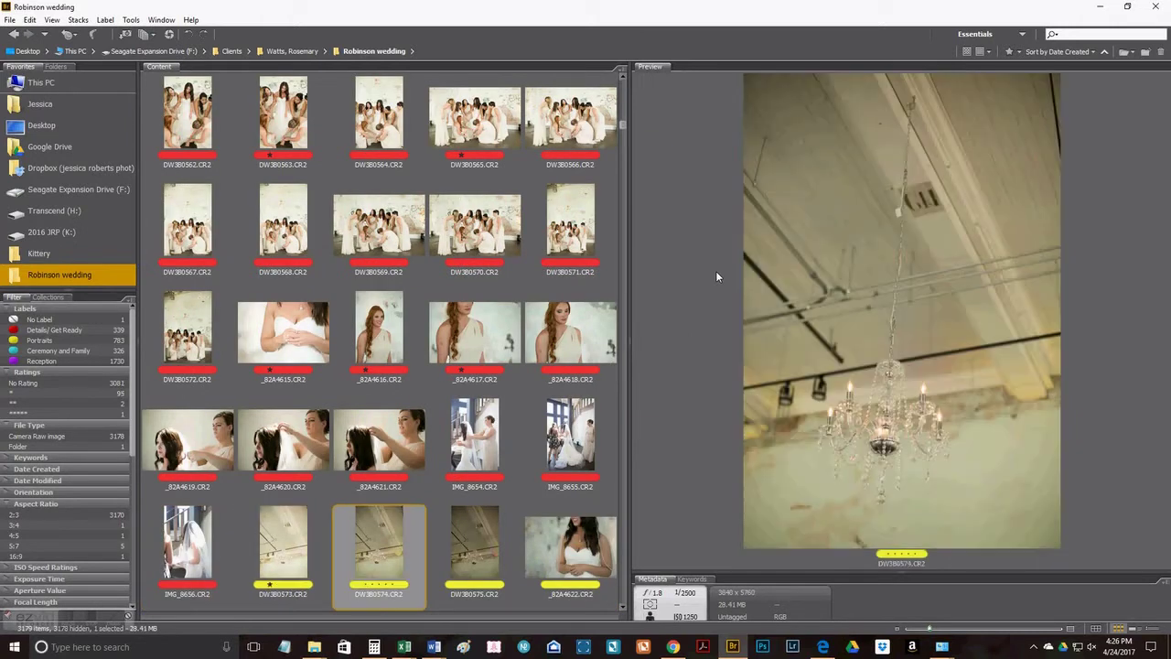
key("Right")
key("Left")
key("Left")
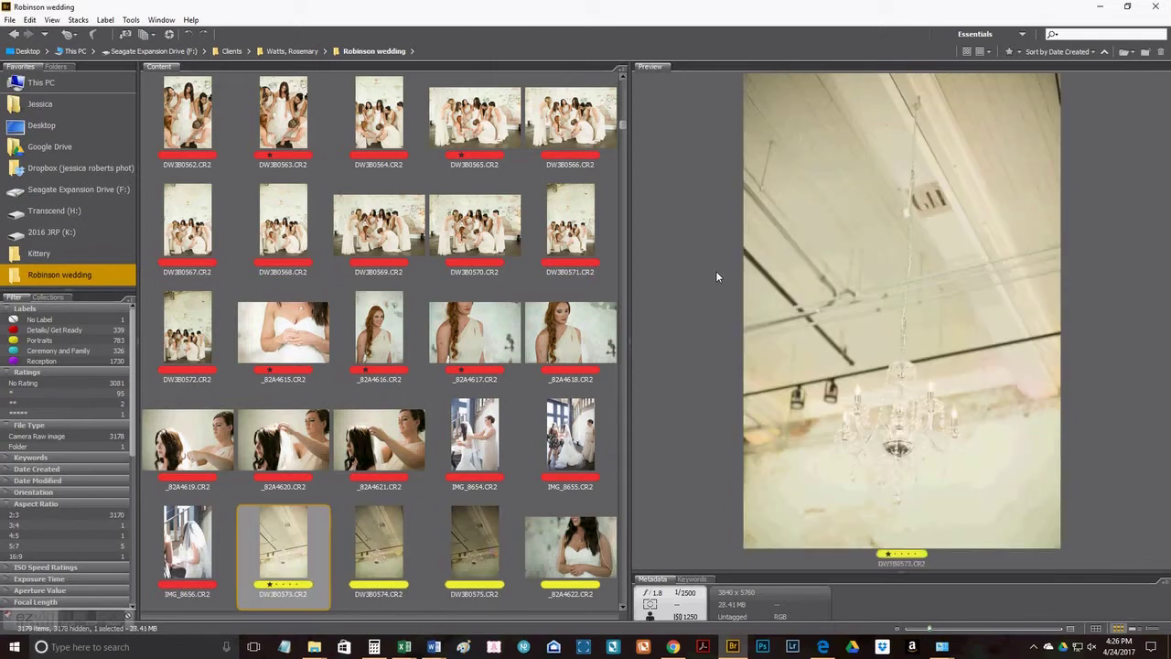
key("ctrl+0")
Compare the other two chandelier shots and rate DW3B0574.CR2 one star.
key("Right")
key("Right")
key("Left")
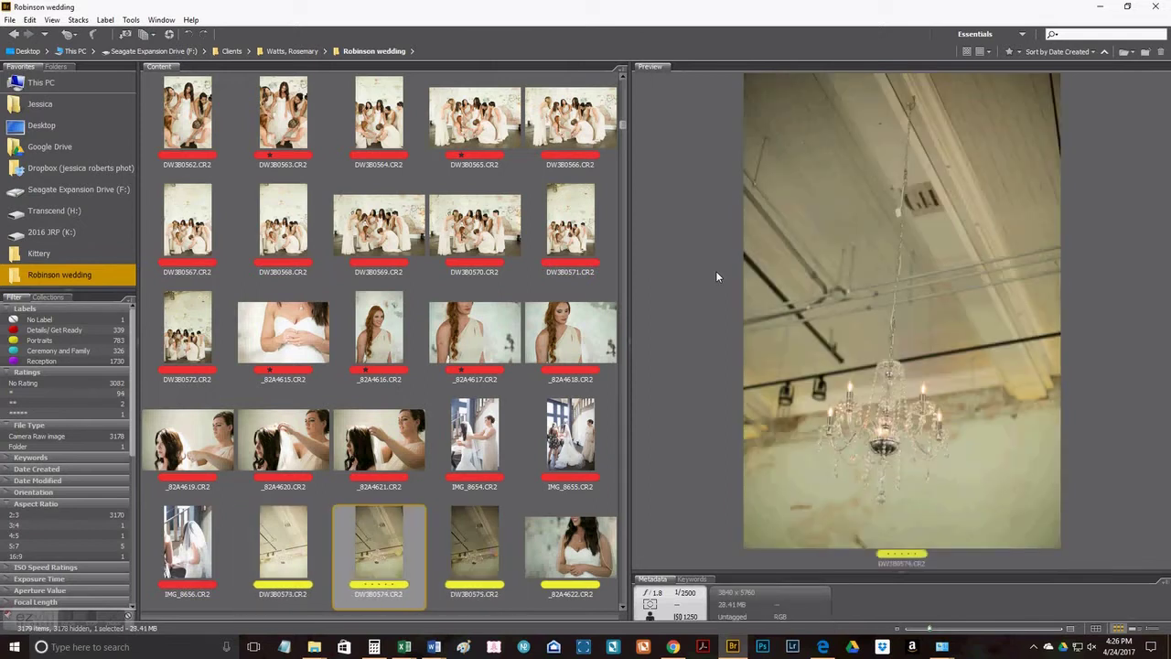
key("ctrl+1")
Rate the bride portrait _82A4622.CR2 one star and move on to _82A4623.CR2.
key("Right")
key("Right")
key("ctrl+1")
key("Right")
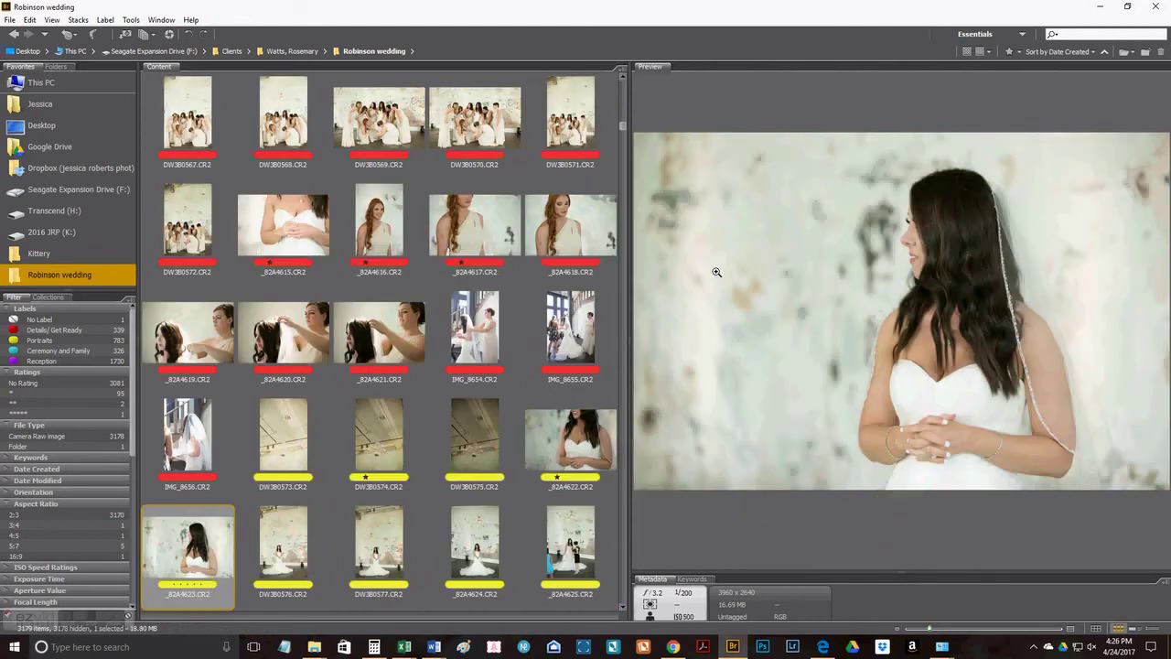
Filter the folder to the Details/ Get Ready label and select the first groomsmen photo, IMG_8658.CR2.
key("Right")
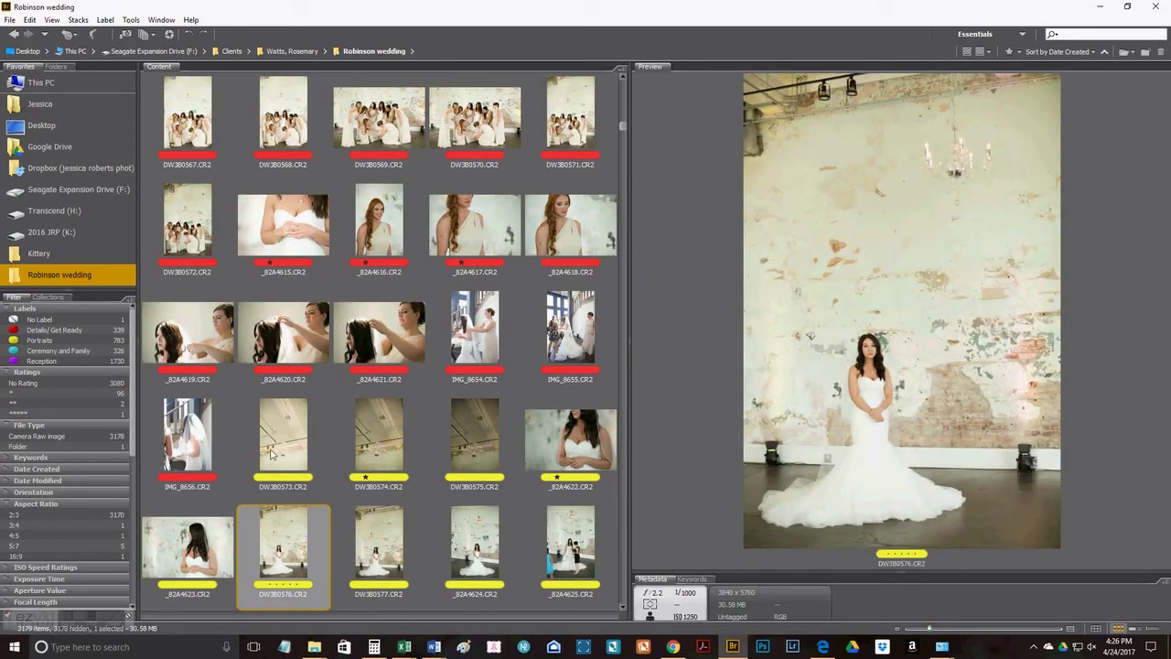
scroll(271, 453, "up", 5)
scroll(272, 453, "up", 3)
left_click(50, 330)
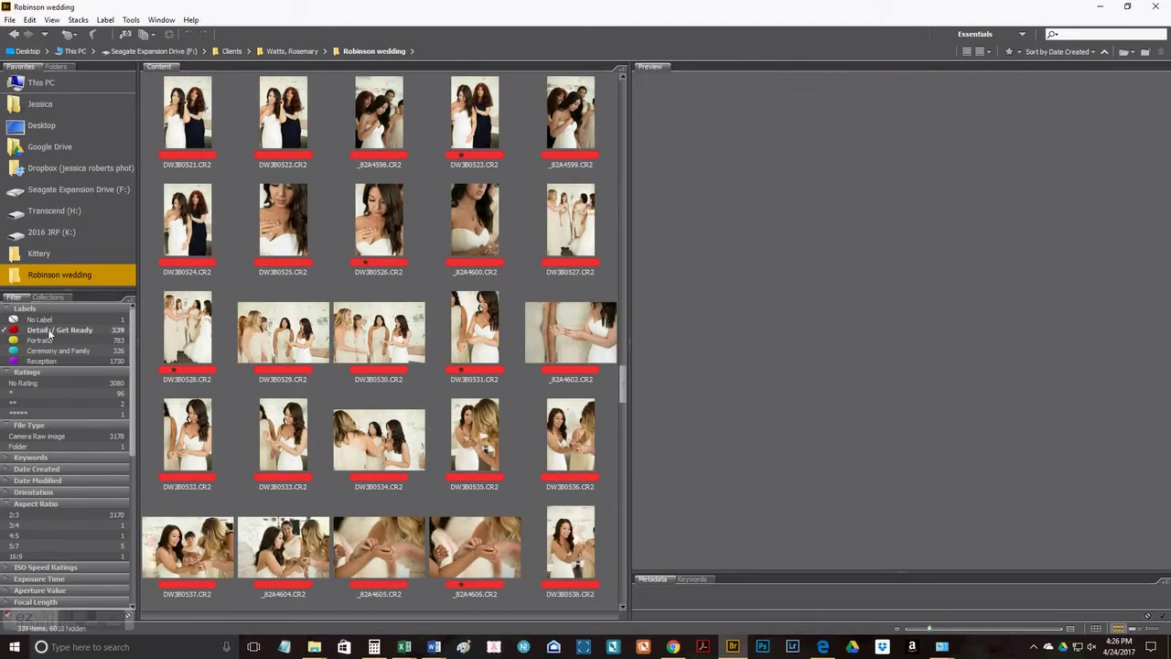
scroll(352, 282, "up", 10)
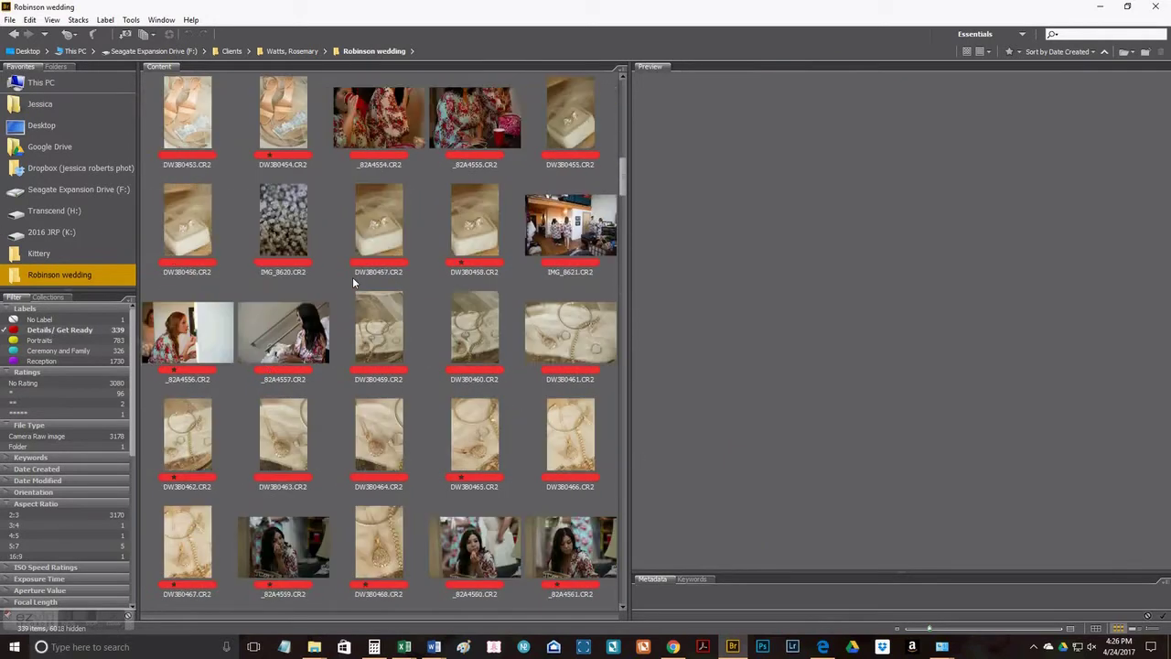
scroll(353, 282, "down", 10)
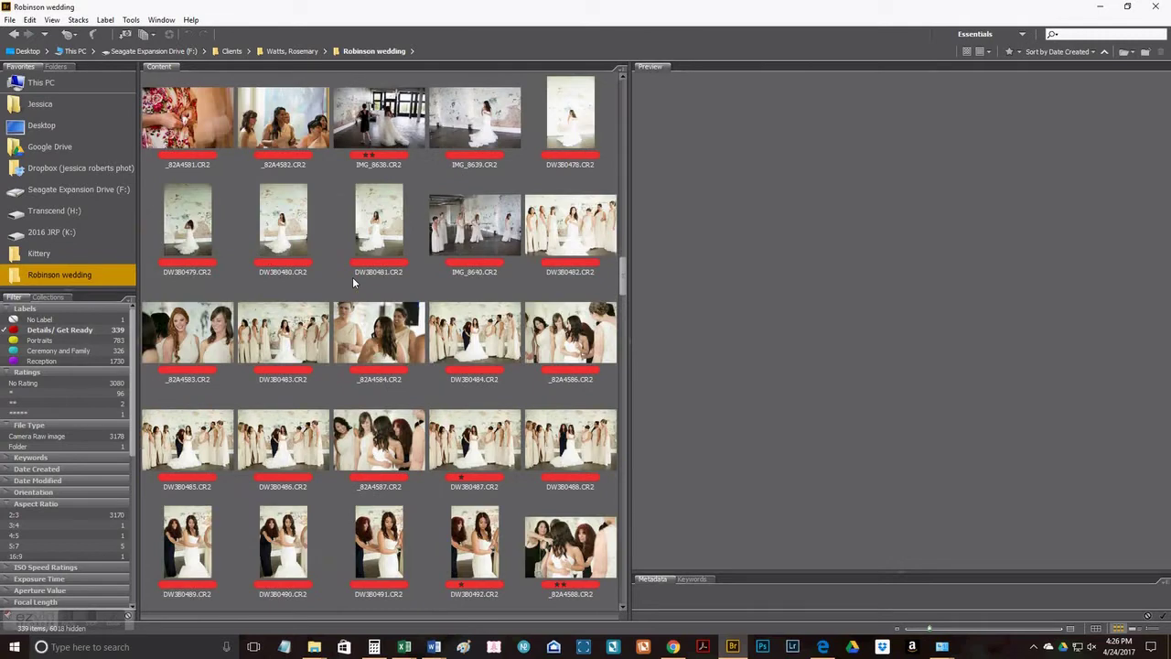
scroll(353, 282, "down", 10)
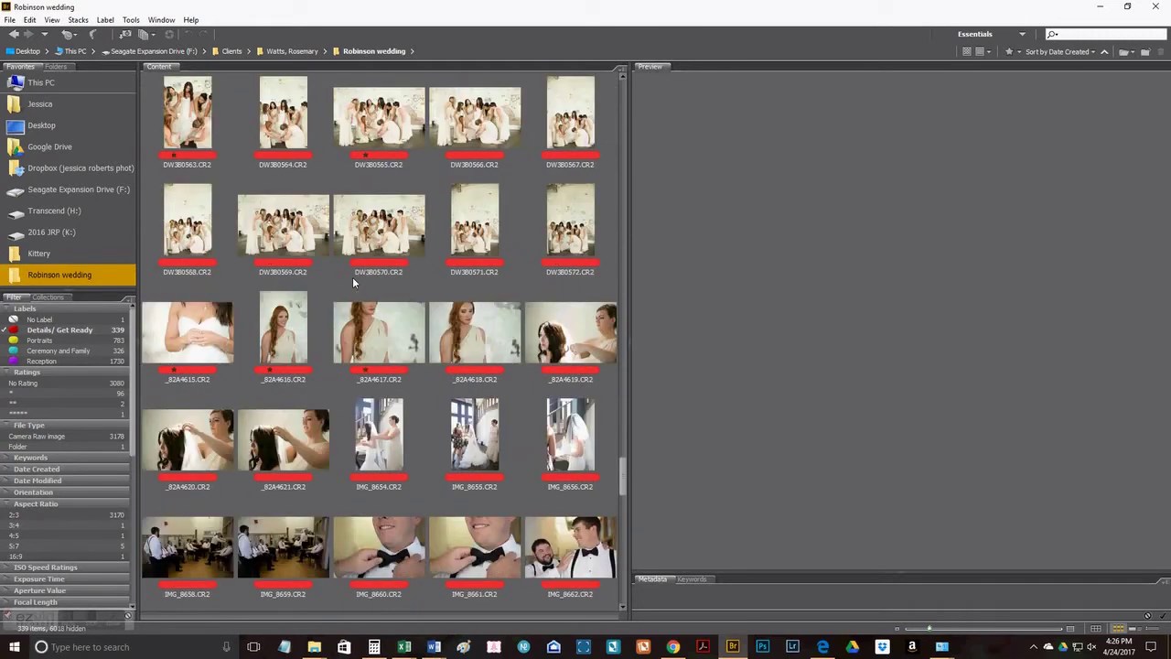
scroll(353, 281, "up", 8)
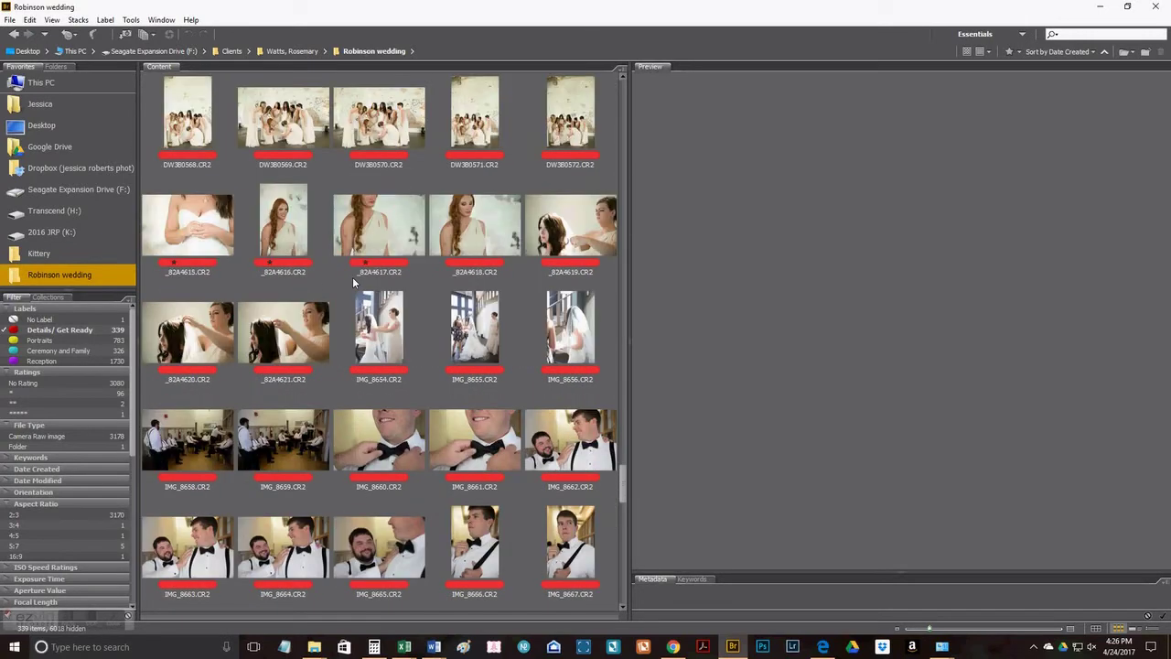
scroll(252, 357, "down", 1)
left_click(206, 344)
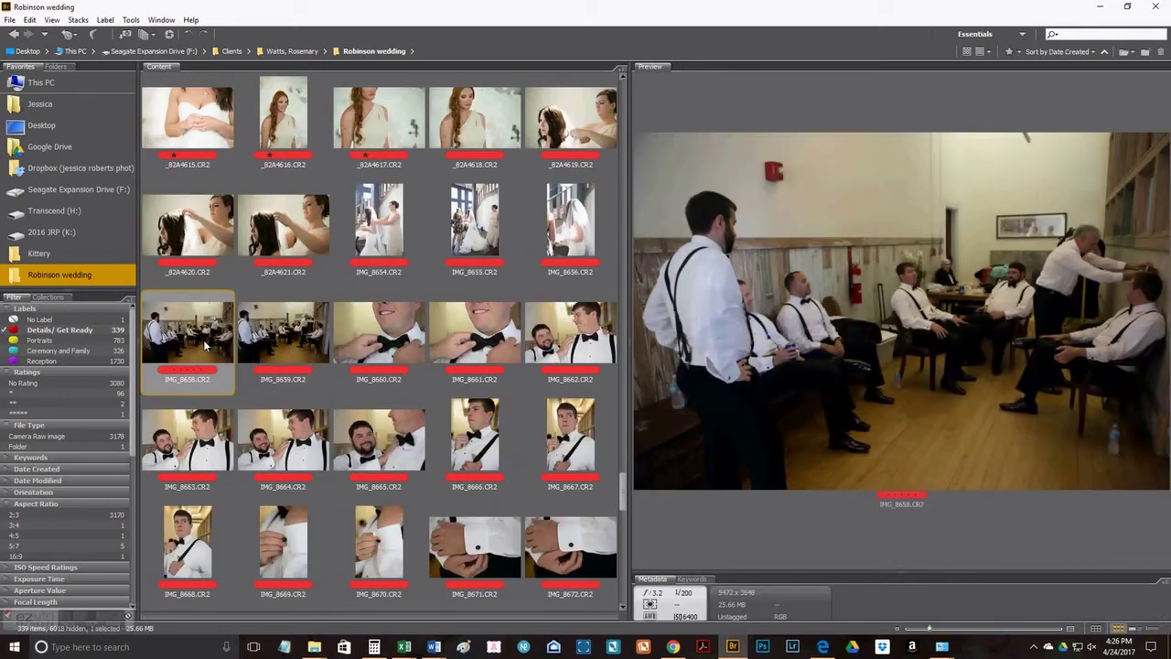
Rate the groomsmen room shot IMG_8659.CR2 one star and review the photos up to IMG_8663.CR2.
key("Right")
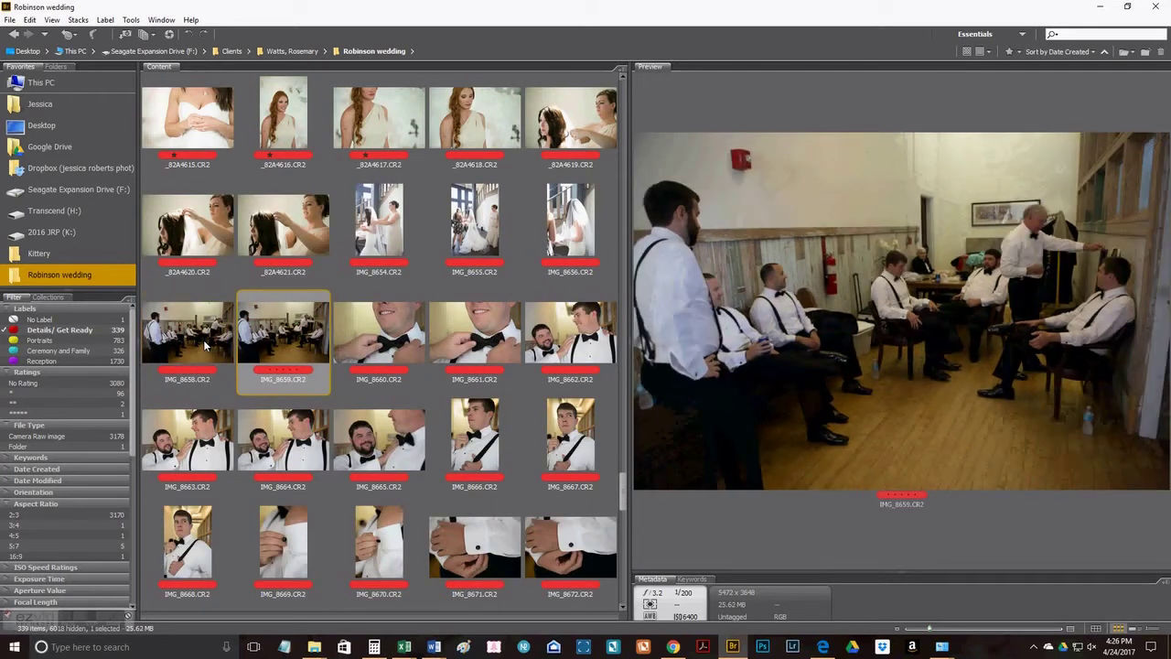
key("Right")
key("Right")
key("Right")
key("Right")
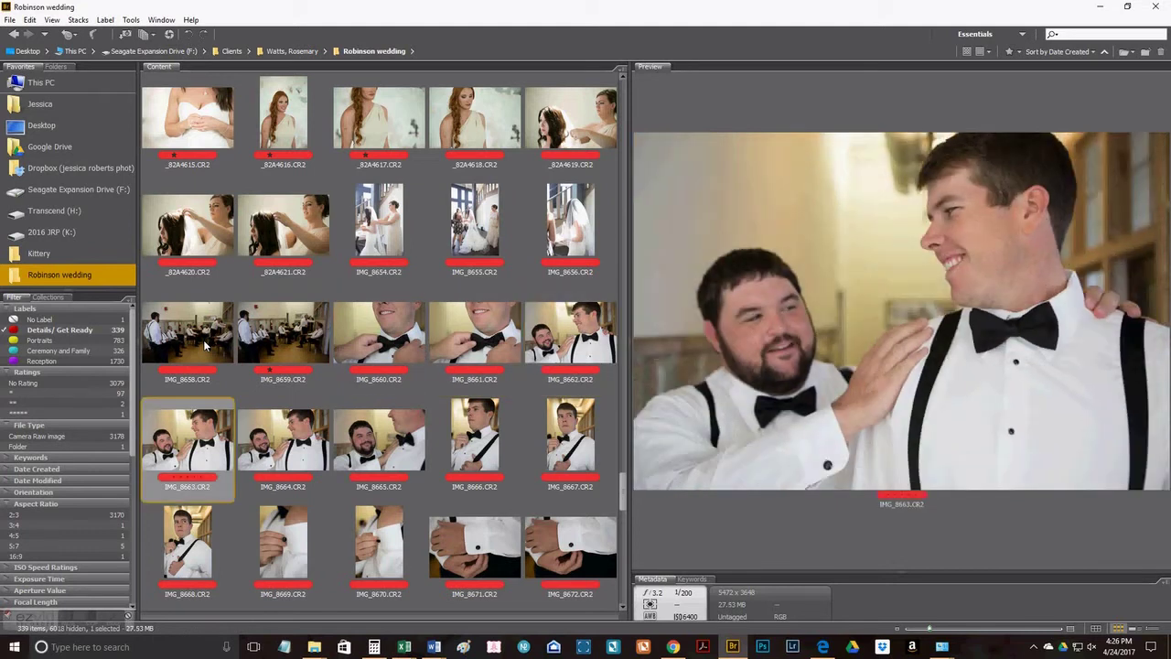
Compare the shots of the groom with the bearded groomsman and rate IMG_8664.CR2 one star instead of IMG_8663.CR2.
key("ctrl+1")
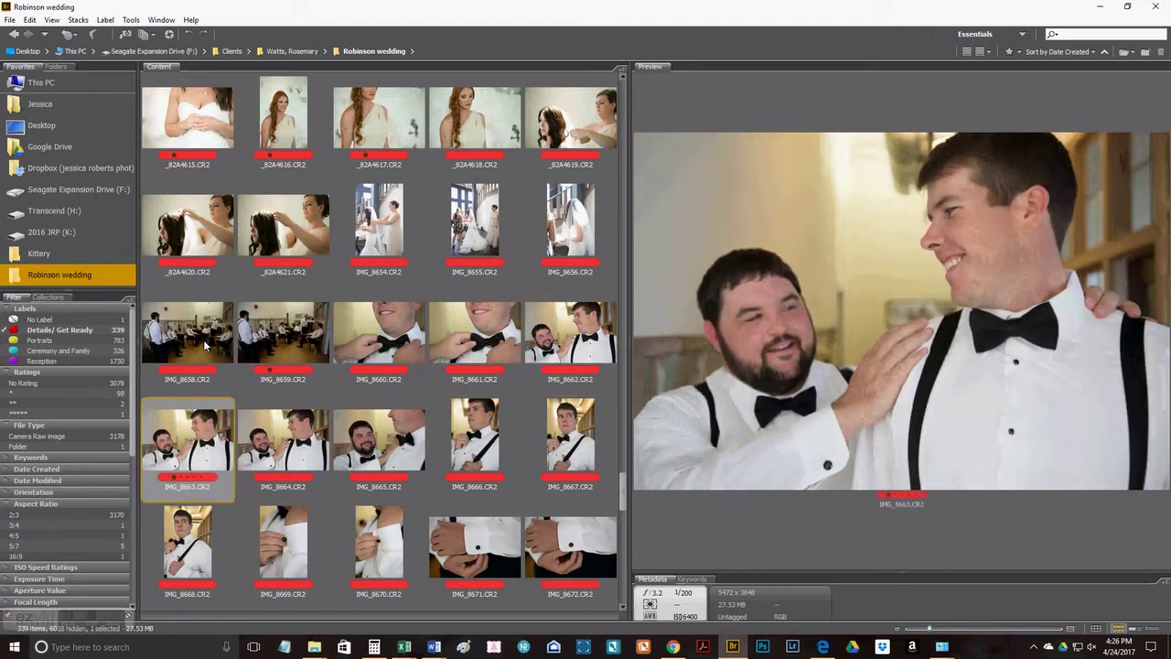
key("Right")
key("Right")
key("Right")
key("Right")
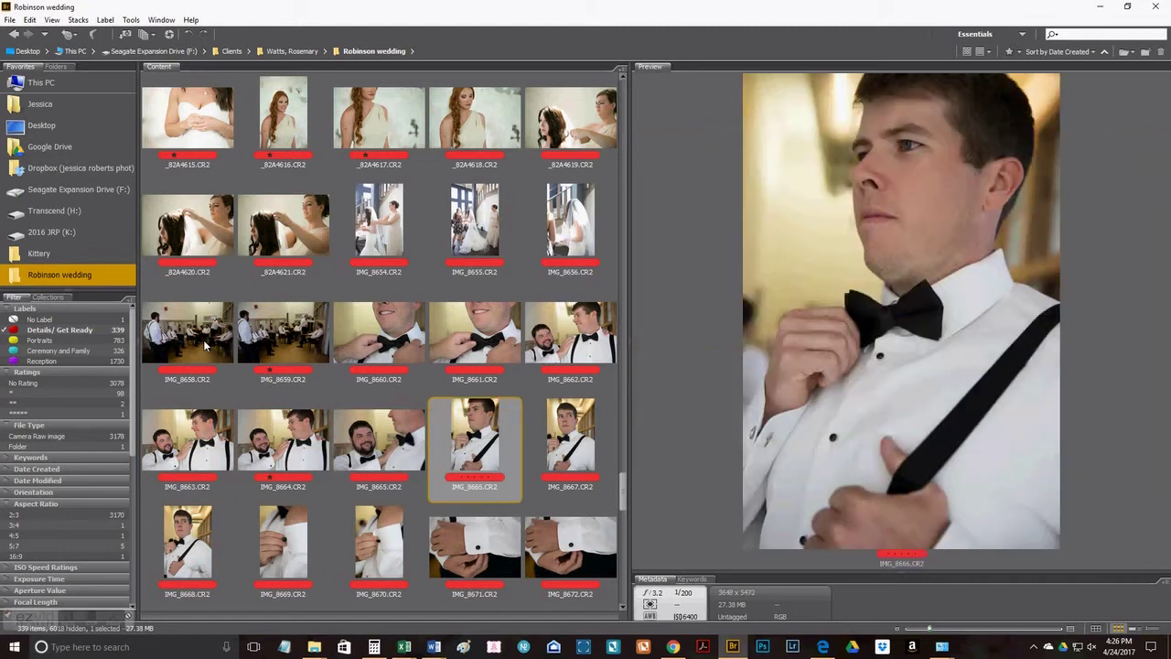
Review the suspender shots, compare the vertical cufflink close-ups and rate IMG_8670.CR2 one star instead of IMG_8669.CR2.
key("Right")
key("Right")
key("ctrl+1")
key("Right")
key("Left")
key("Down")
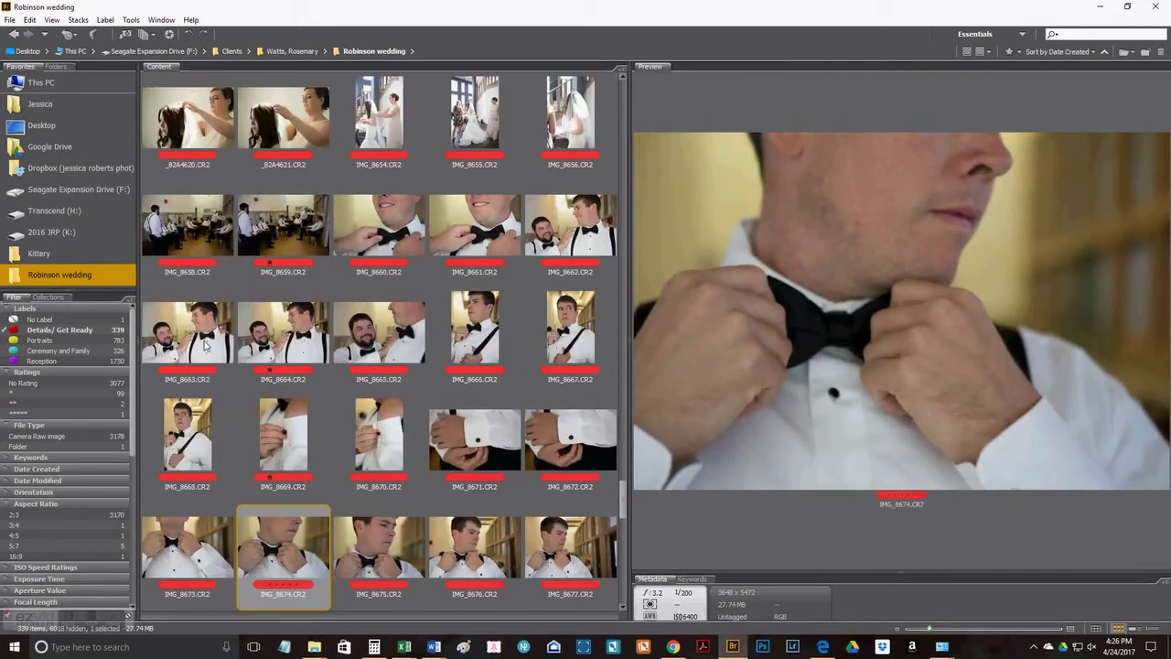
key("Up")
key("ctrl+0")
key("Right")
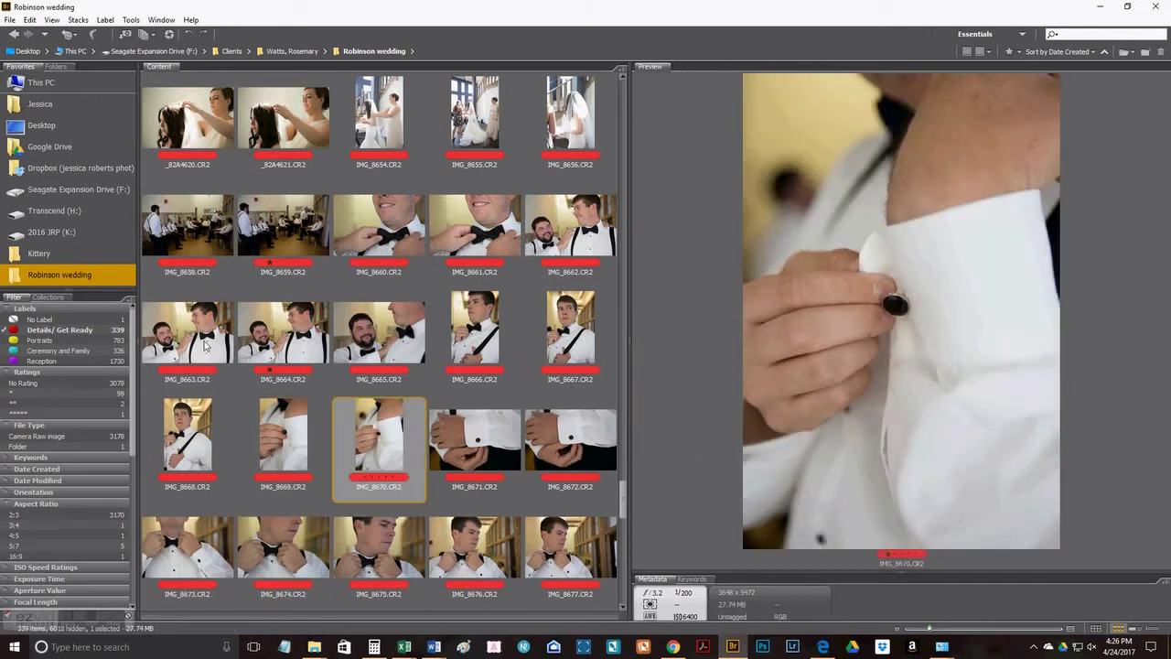
key("ctrl+1")
Try a one-star rating on the bow-tie close-up IMG_8673.CR2 and compare it with the next two shots.
key("Right")
key("Right")
key("Right")
key("ctrl+1")
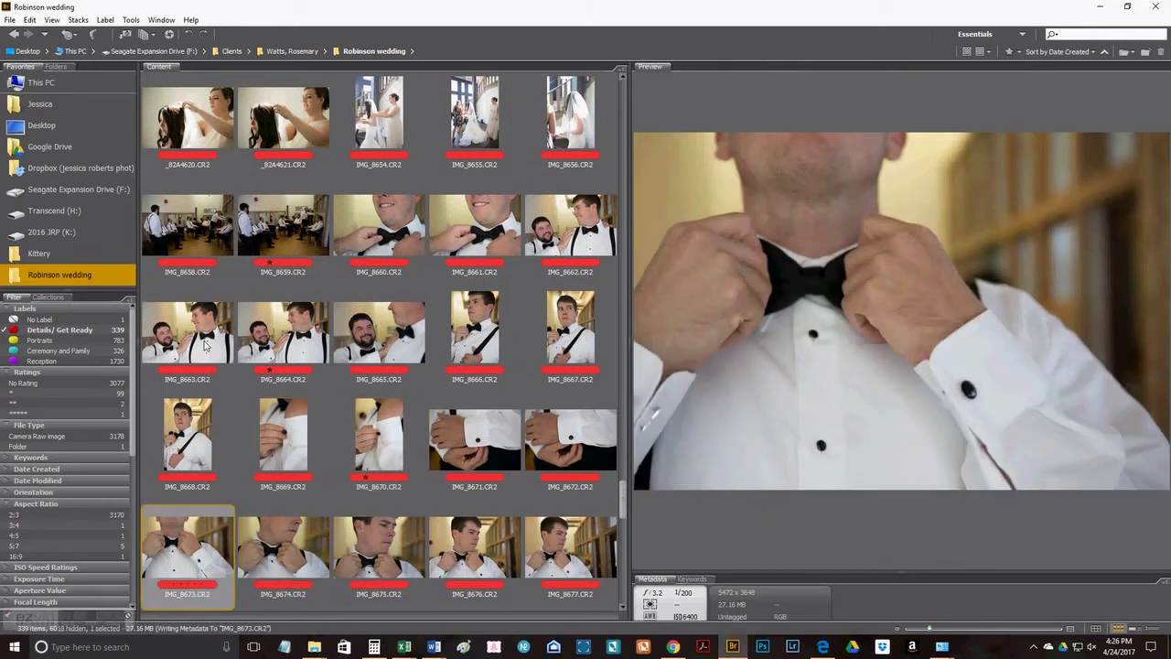
key("Right")
key("Right")
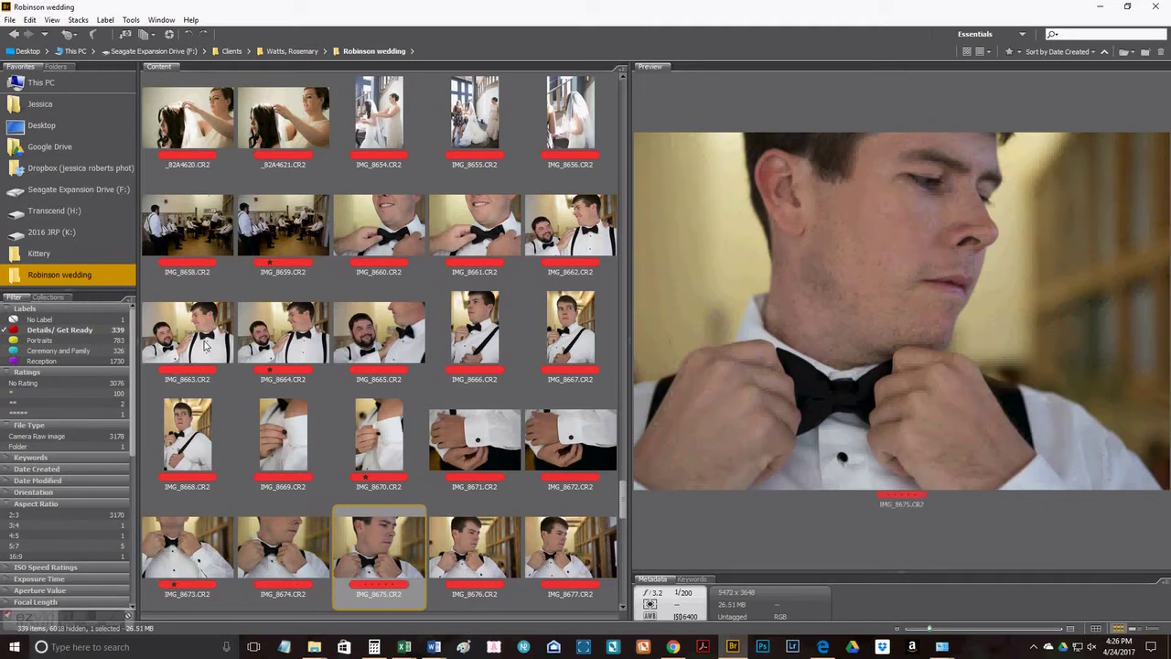
key("Left")
key("Left")
key("period")
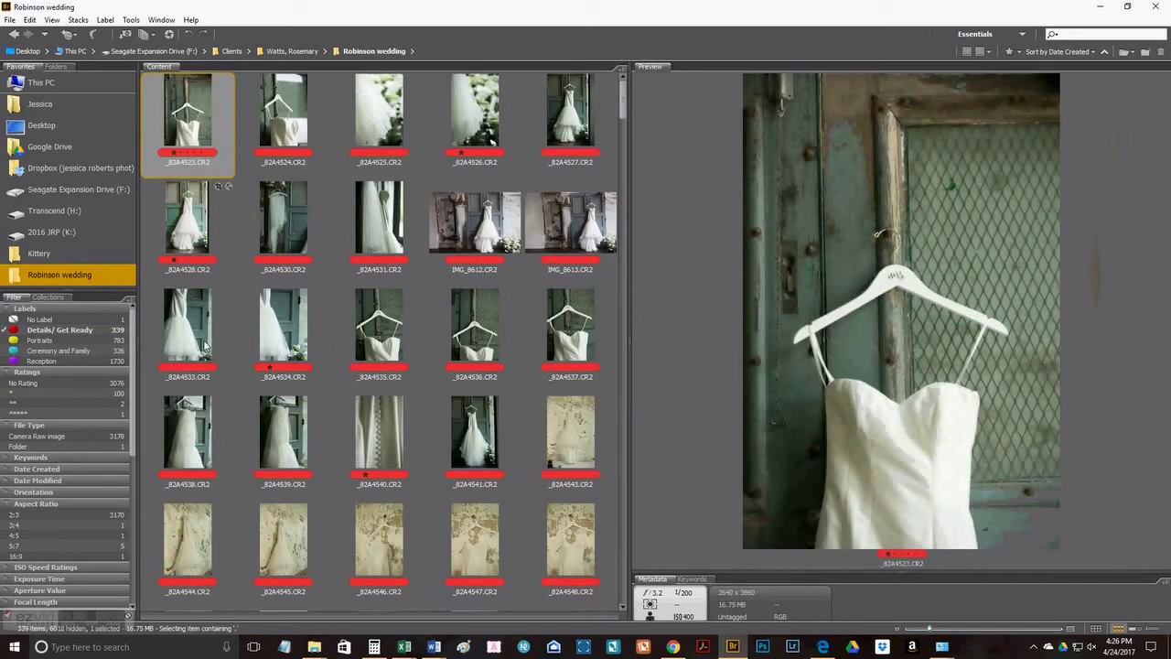
Return to the bow-tie close-ups, clear the rating of IMG_8673.CR2 and rate IMG_8674.CR2 one star.
scroll(176, 362, "down", 15)
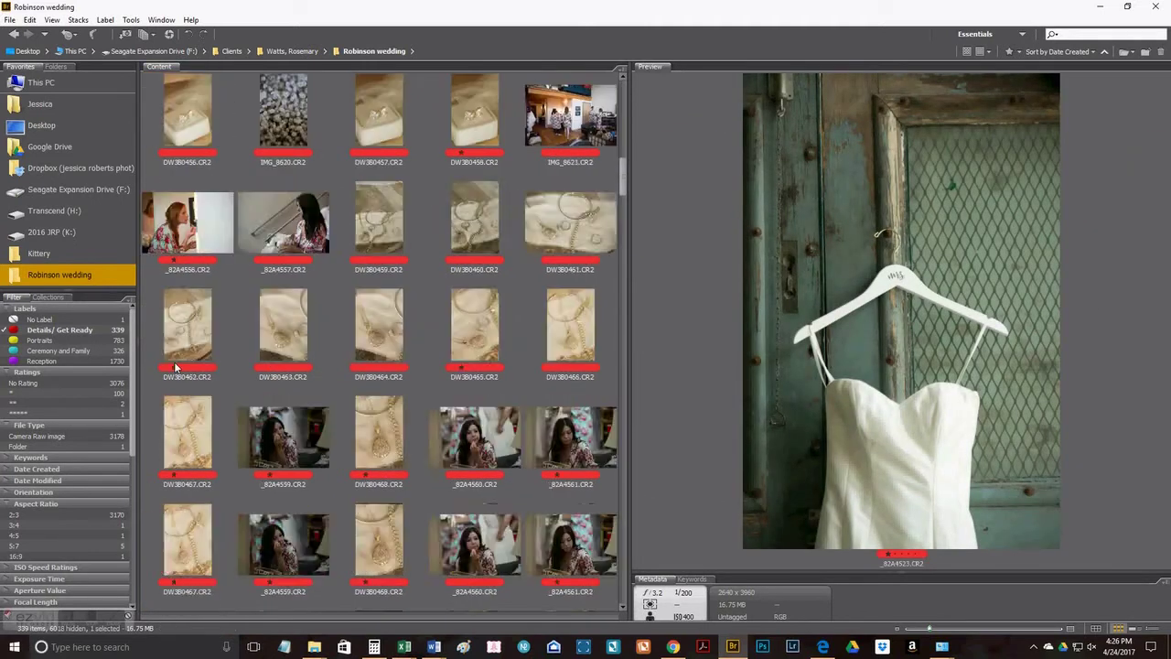
scroll(177, 366, "down", 15)
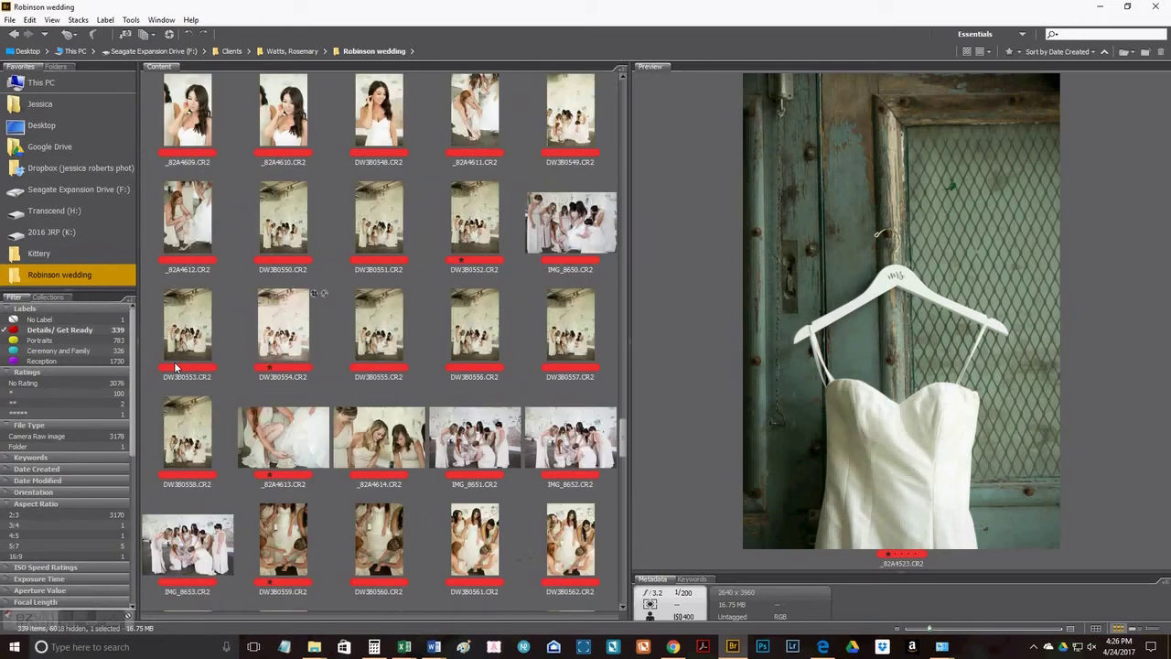
scroll(176, 366, "down", 5)
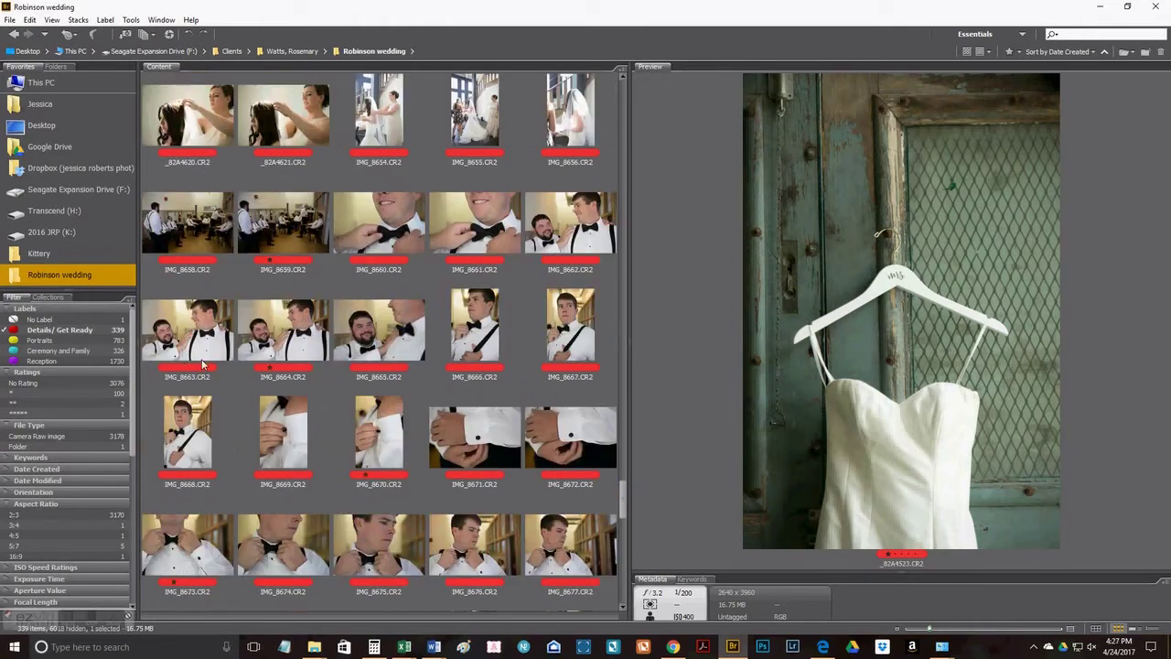
scroll(366, 468, "down", 2)
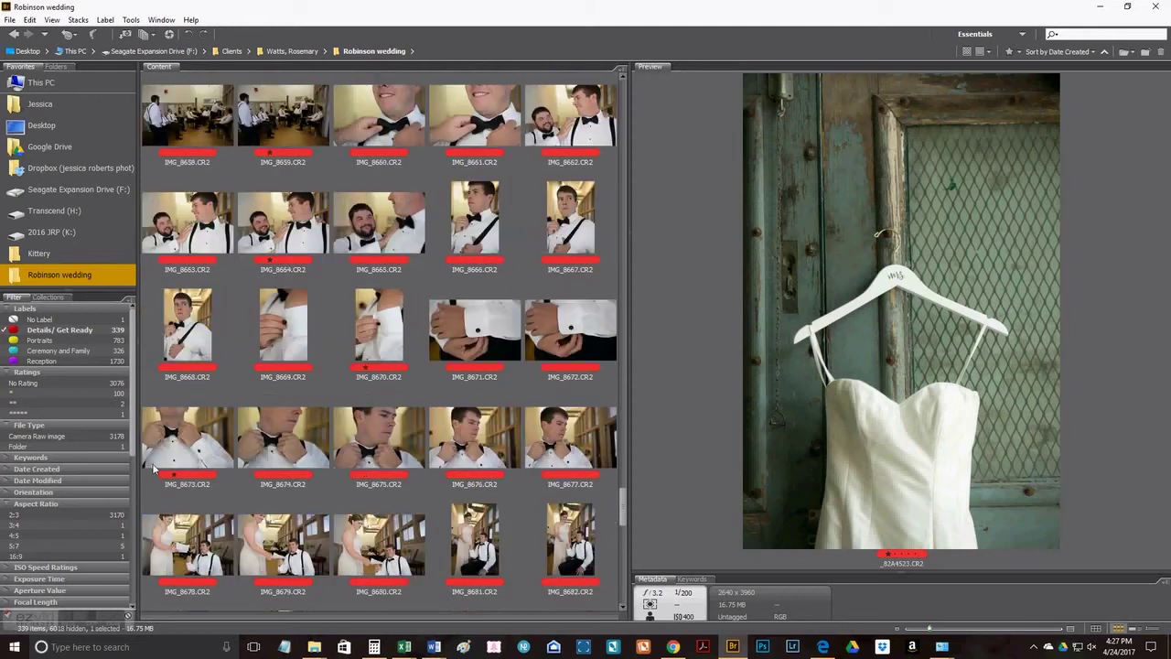
left_click(201, 435)
key("Right")
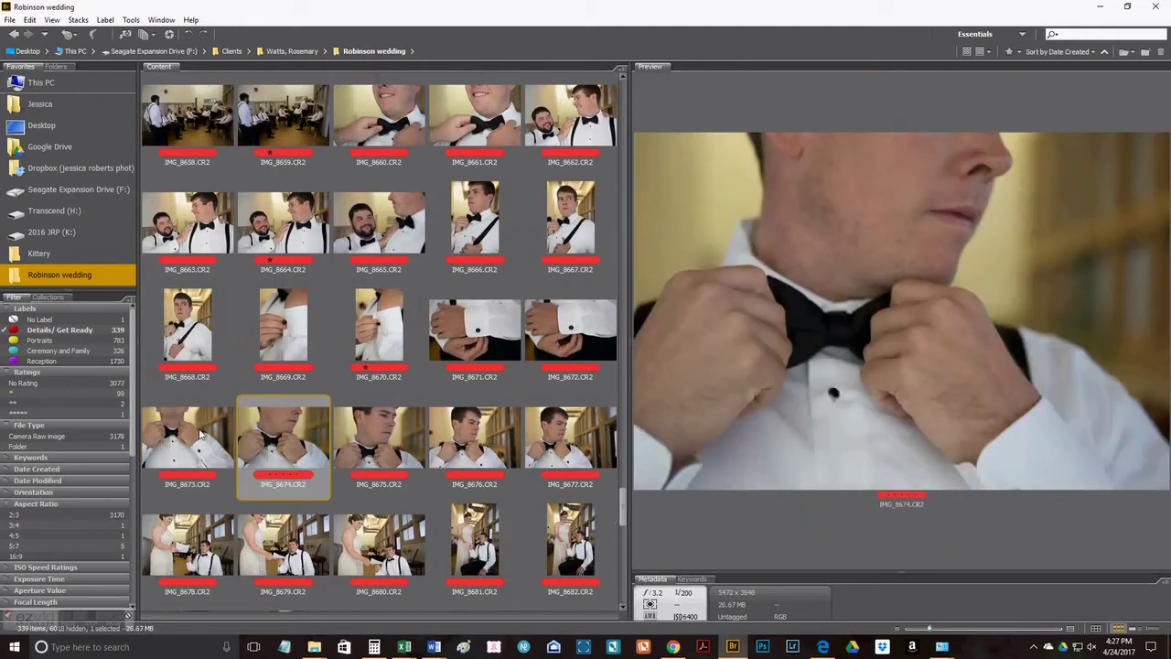
key("ctrl+1")
Compare the wider bow-tie shots, rate IMG_8677.CR2 one star and move on to IMG_8678.CR2.
key("Right")
key("Right")
key("Right")
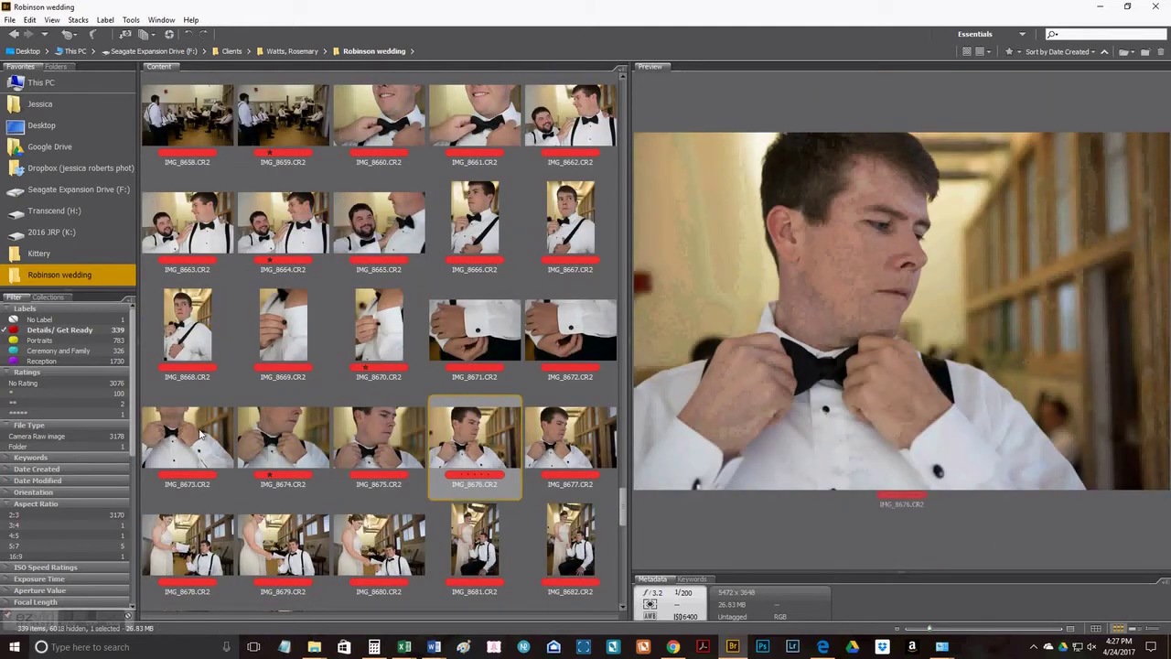
key("ctrl+1")
key("Right")
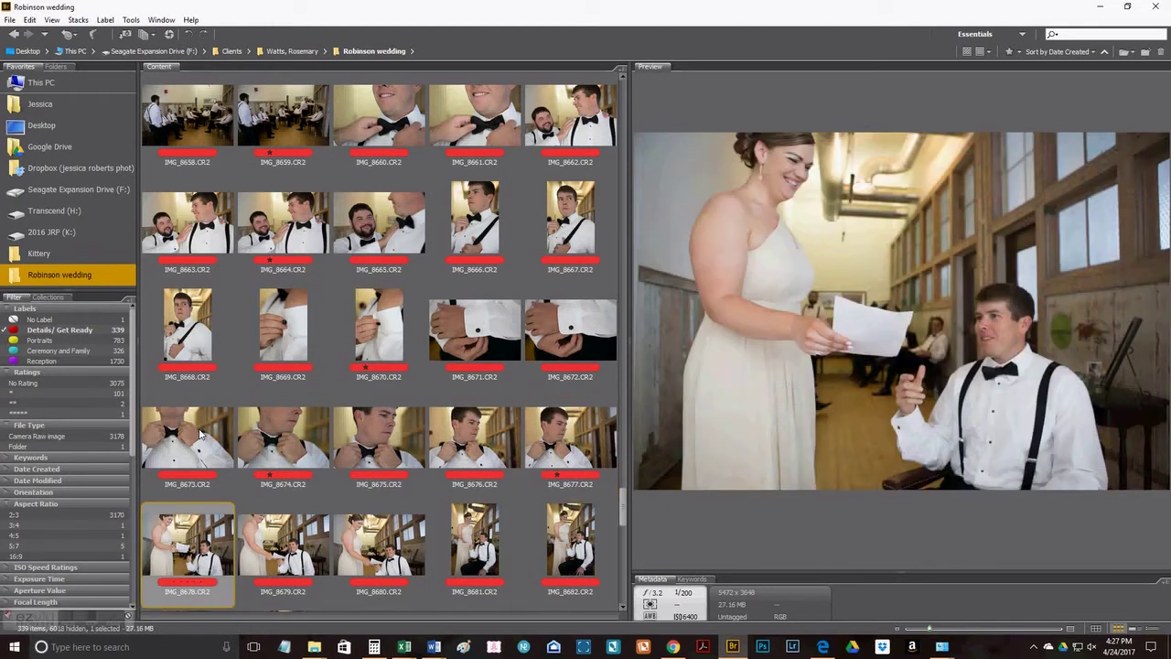
Compare the horizontal letter hand-over shots and rate IMG_8678.CR2 and IMG_8680.CR2 one star.
key("Right")
key("Left")
key("Right")
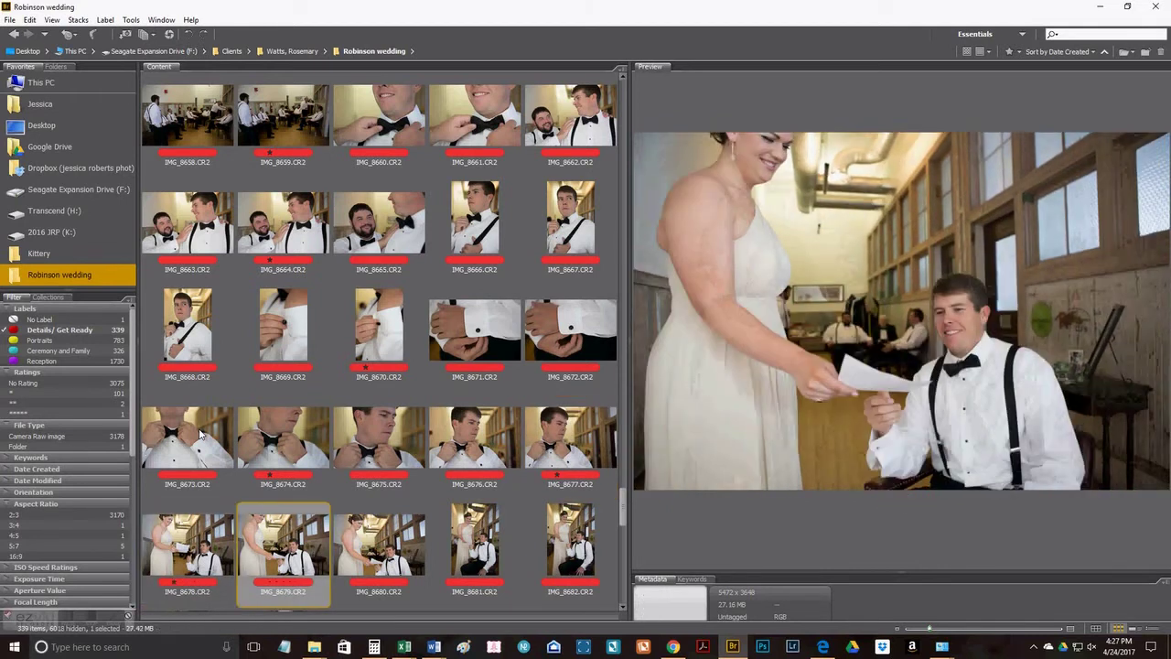
key("ctrl+1")
key("Right")
key("ctrl+1")
key("Right")
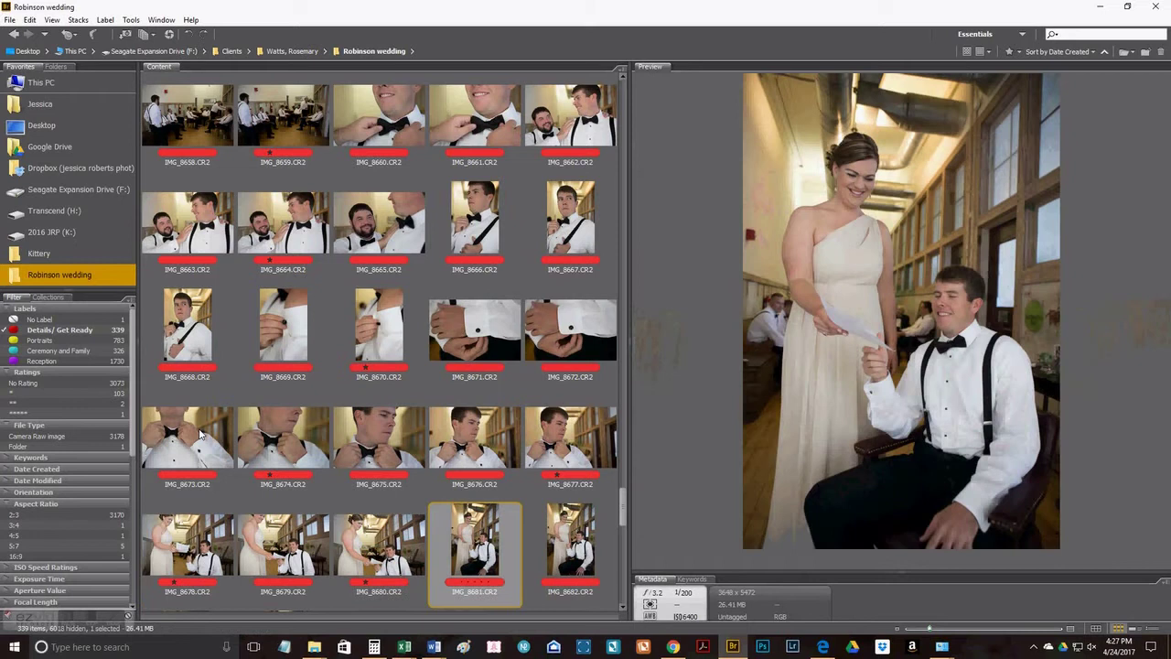
Review the vertical hand-over shots and the letter photos up to the groom reading in IMG_8692.CR2.
key("Right")
key("Right")
key("Right")
key("Right")
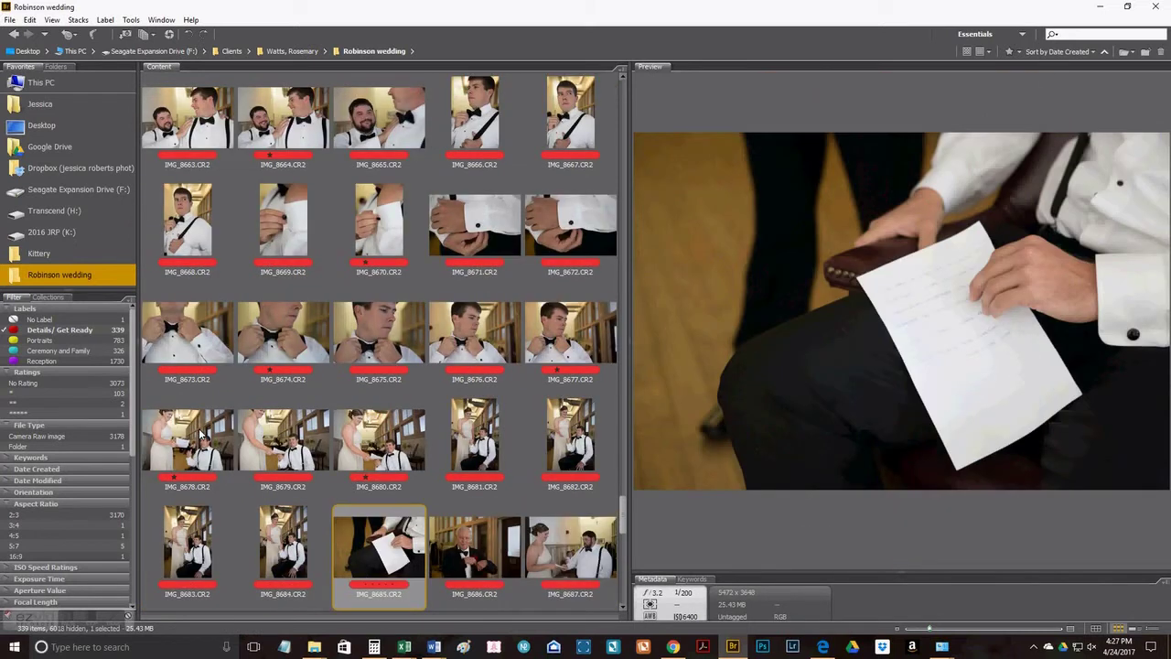
key("Right")
key("Right")
key("Right")
key("Right")
key("Right")
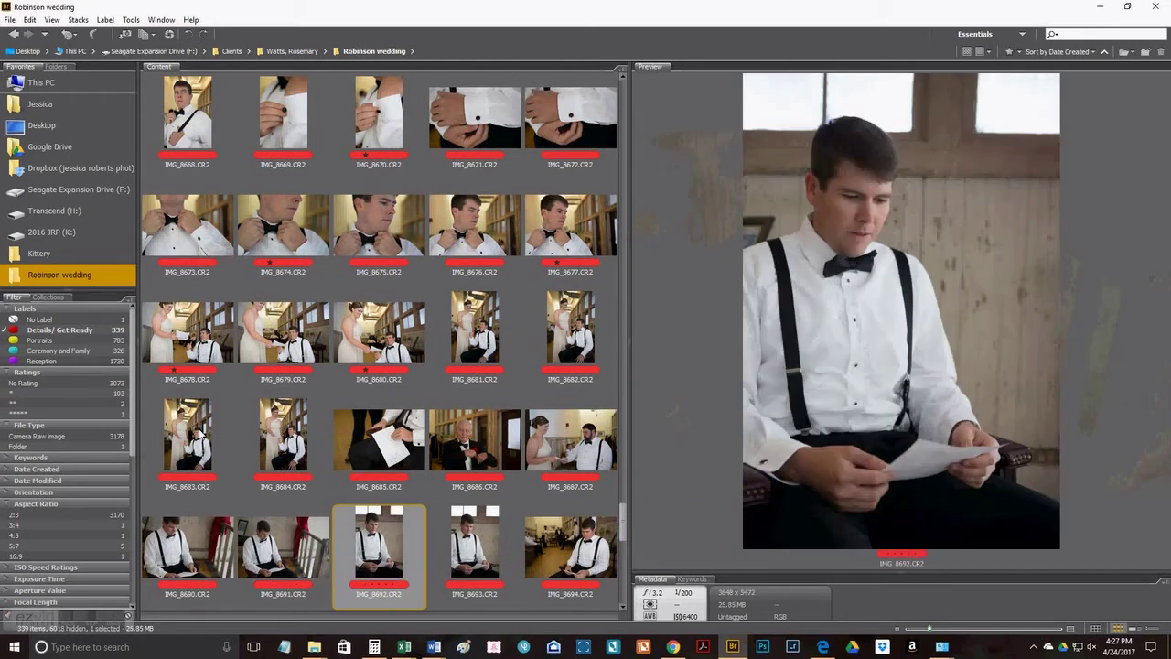
Rate the letter-reading shots IMG_8692.CR2 and IMG_8695.CR2 one star and move on to the shoe-tying shot IMG_8697.CR2.
key("Right")
key("Right")
key("Right")
key("Right")
key("Left")
key("Right")
key("Right")
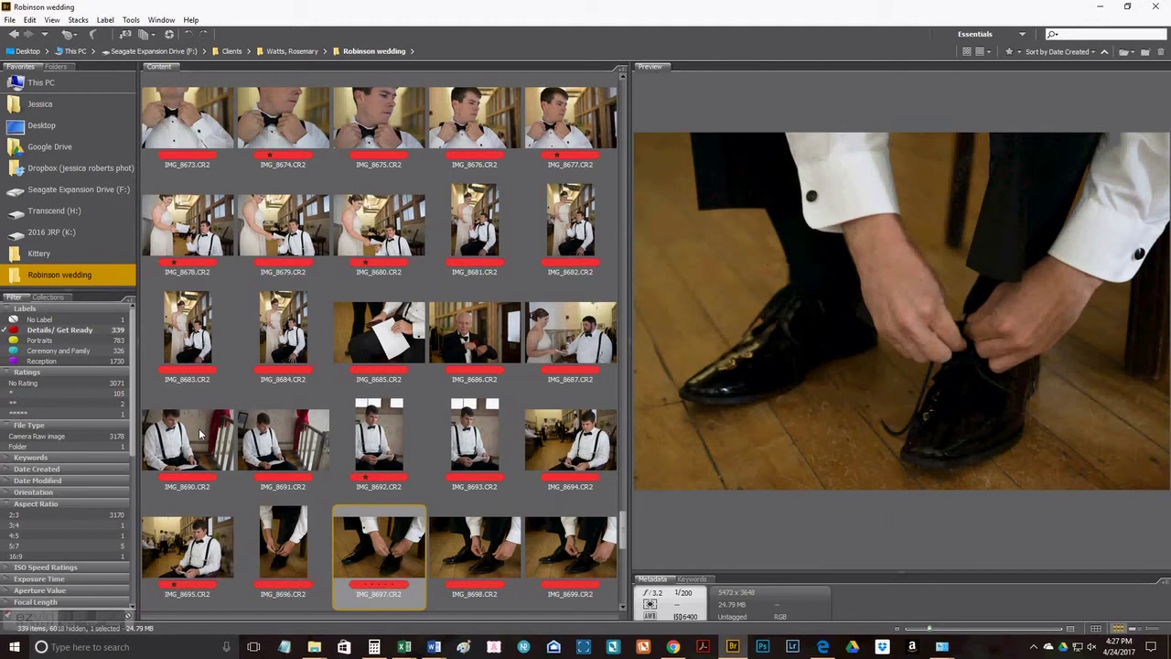
Review the shoe-tying and hanging-jacket photos up to the jacket-dressing shot IMG_8705.CR2.
key("Right")
key("Right")
key("Right")
key("Right")
key("Right")
key("Right")
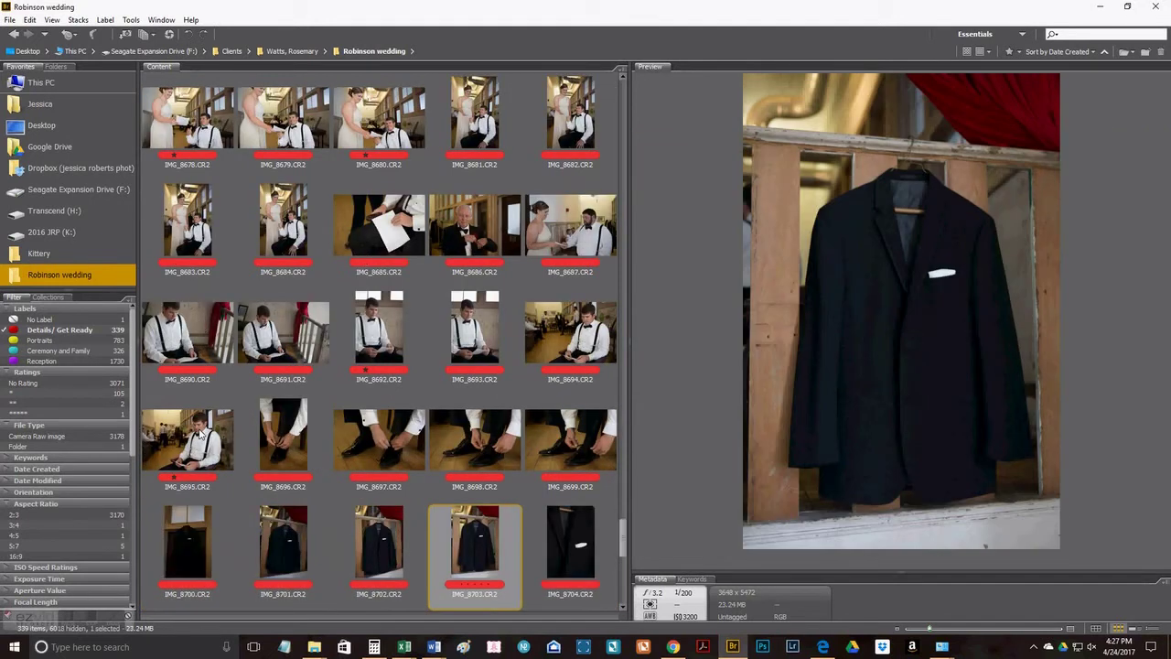
key("Right")
key("Right")
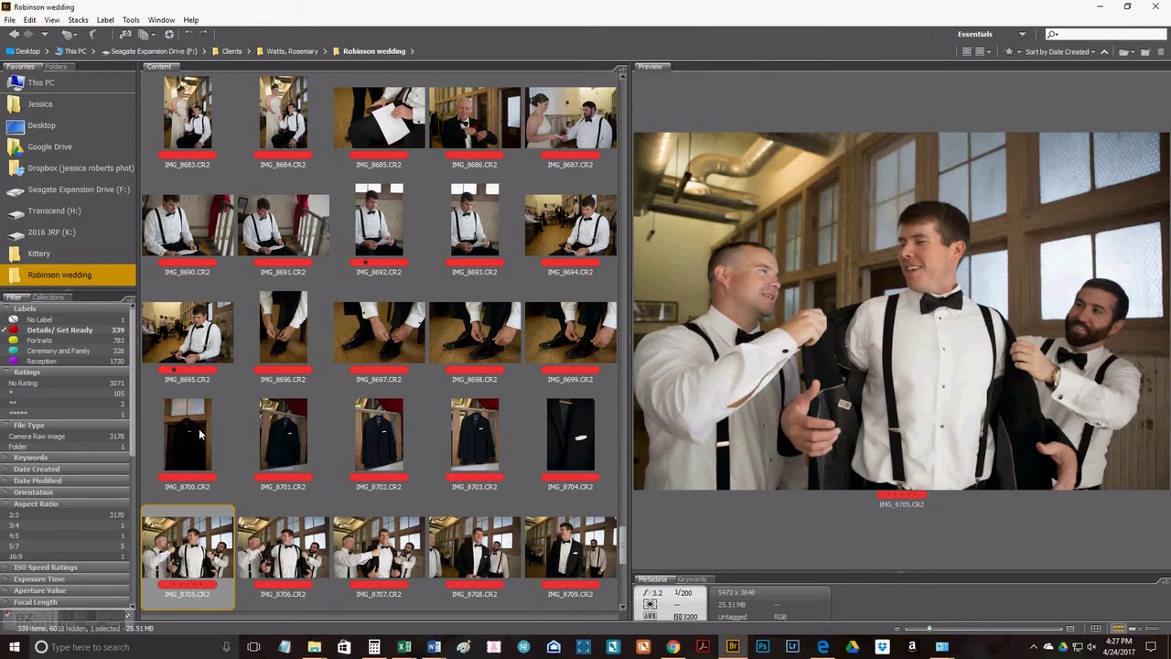
Rate the jacket-dressing shot IMG_8706.CR2 one star and move on to IMG_8707.CR2.
key("Right")
key("ctrl+1")
key("Right")
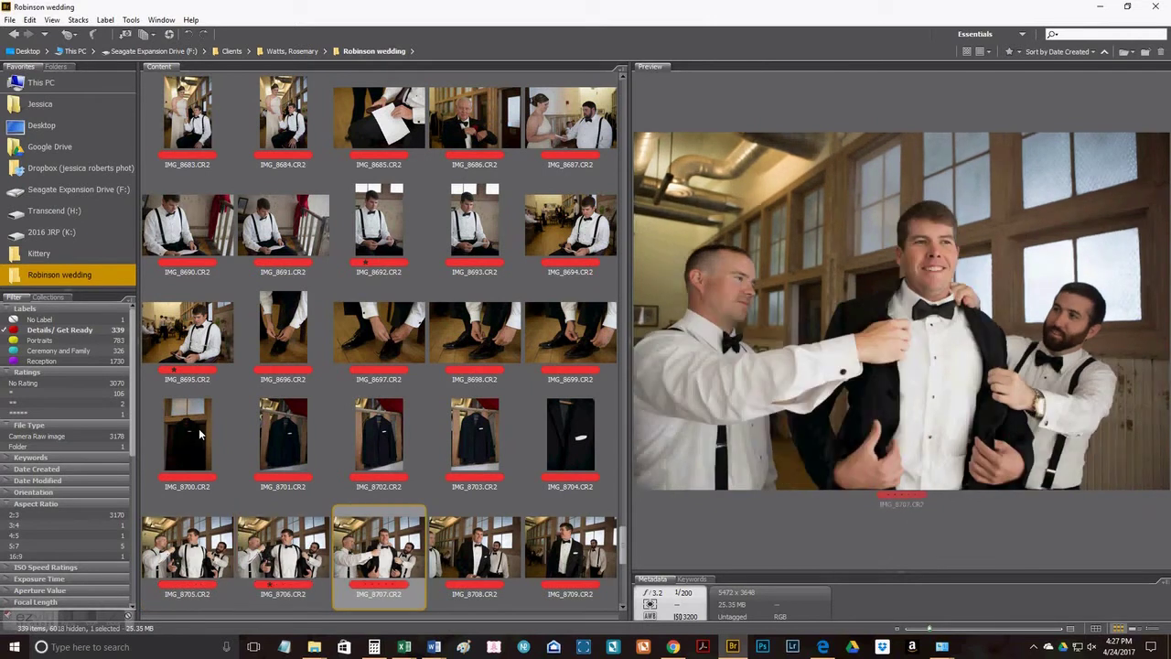
Review the groom's tuxedo portraits after IMG_8707.CR2 through to the brick building exterior IMG_8828.CR2.
key("Right")
key("Right")
key("Right")
key("Right")
key("Right")
key("Right")
key("Right")
key("Right")
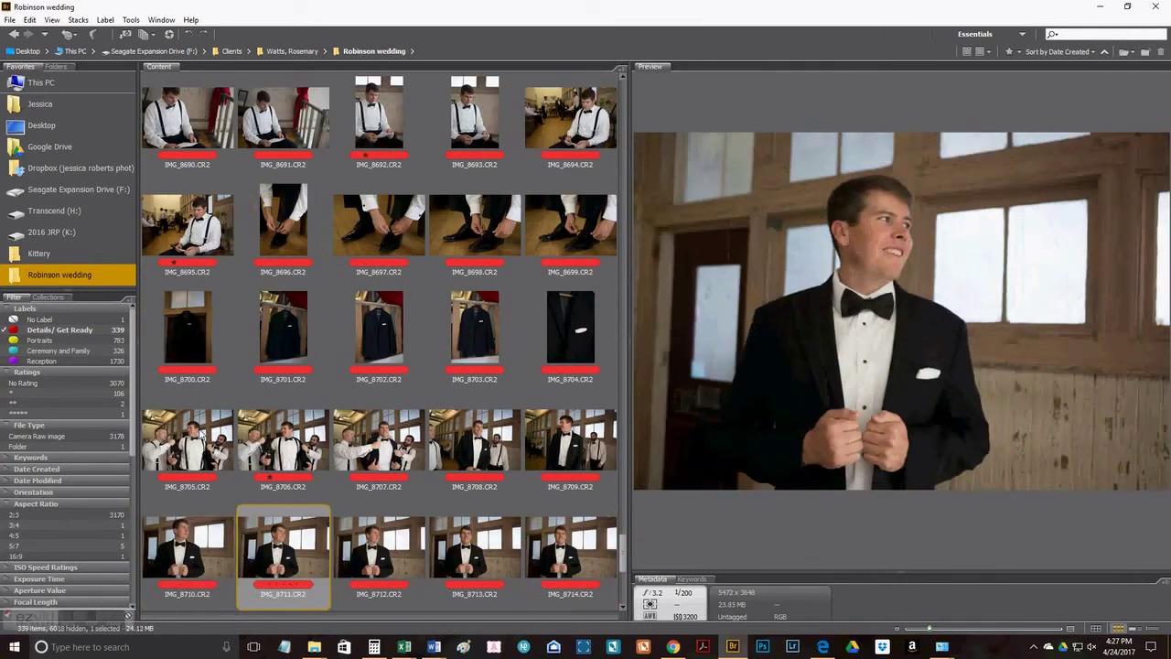
key("Right")
key("Right")
key("Right")
key("Right")
key("Right")
key("Right")
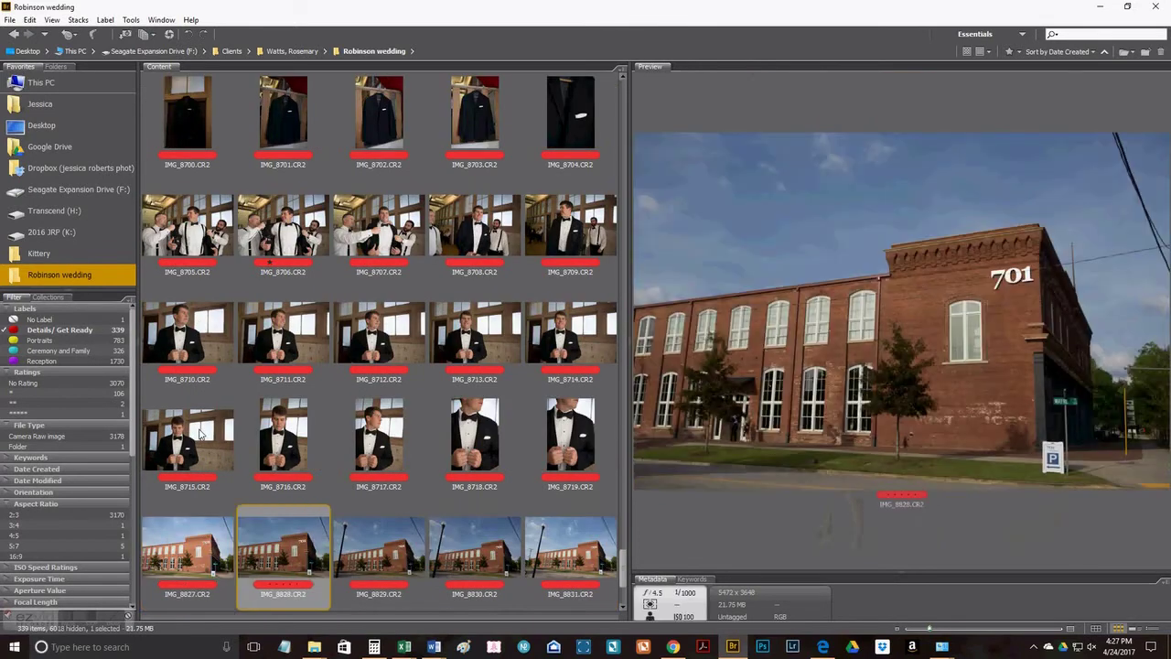
Compare the brick building exteriors from IMG_8828.CR2 to IMG_8831.CR2 and rate IMG_8831.CR2 five stars.
key("Right")
key("Right")
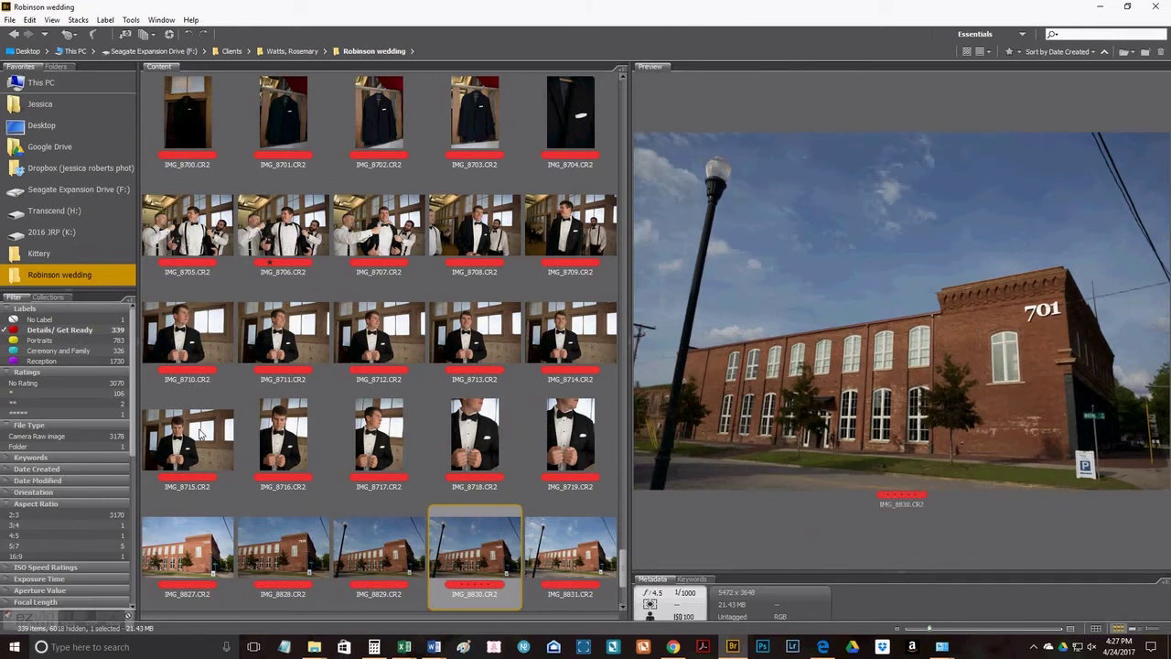
key("Right")
key("Left")
key("Left")
key("Left")
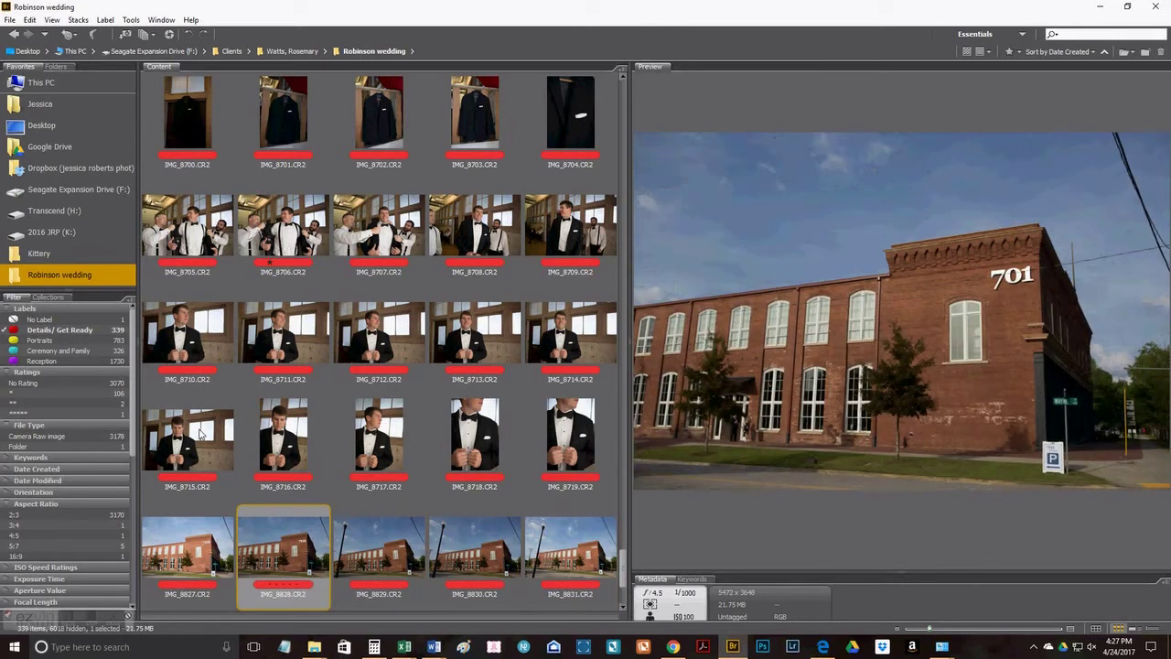
key("Right")
key("Right")
key("Right")
key("ctrl+1")
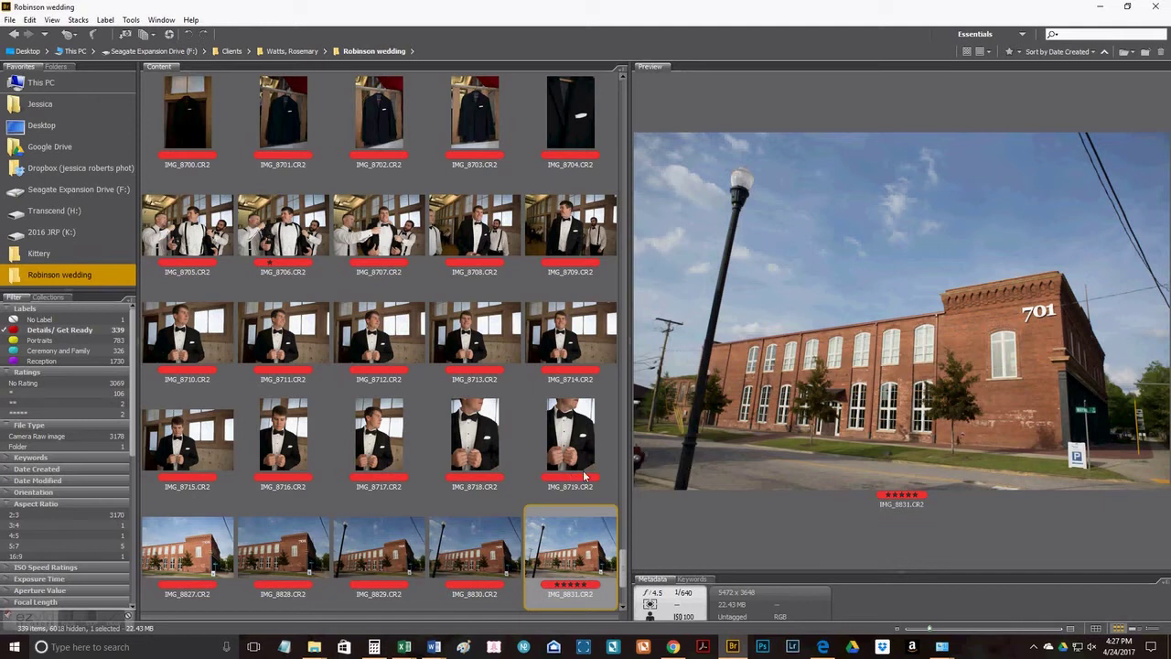
Review the next building exteriors from IMG_8832.CR2 and rate IMG_8834.CR2 one star.
scroll(560, 549, "down", 2)
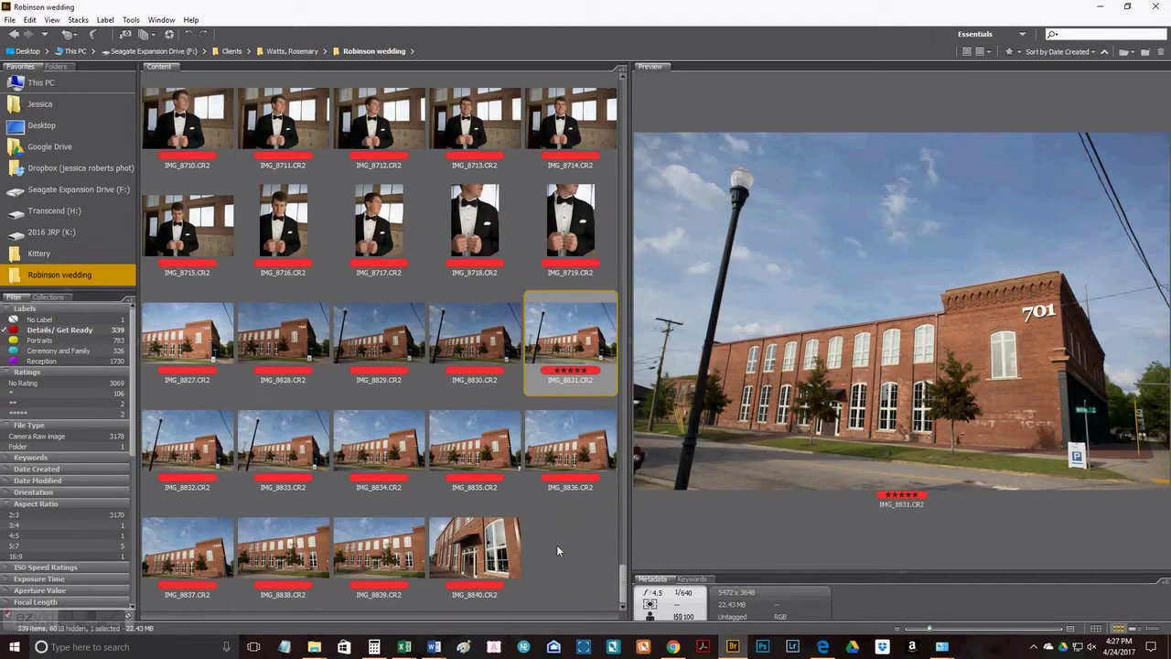
left_click(196, 455)
key("Right")
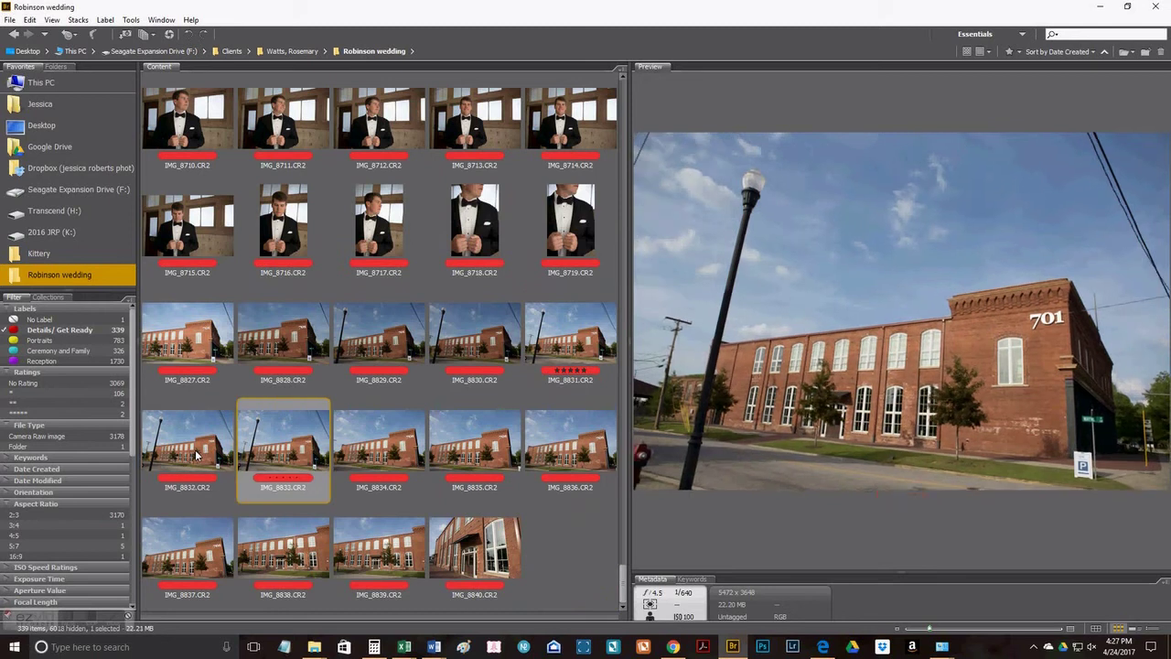
key("Right")
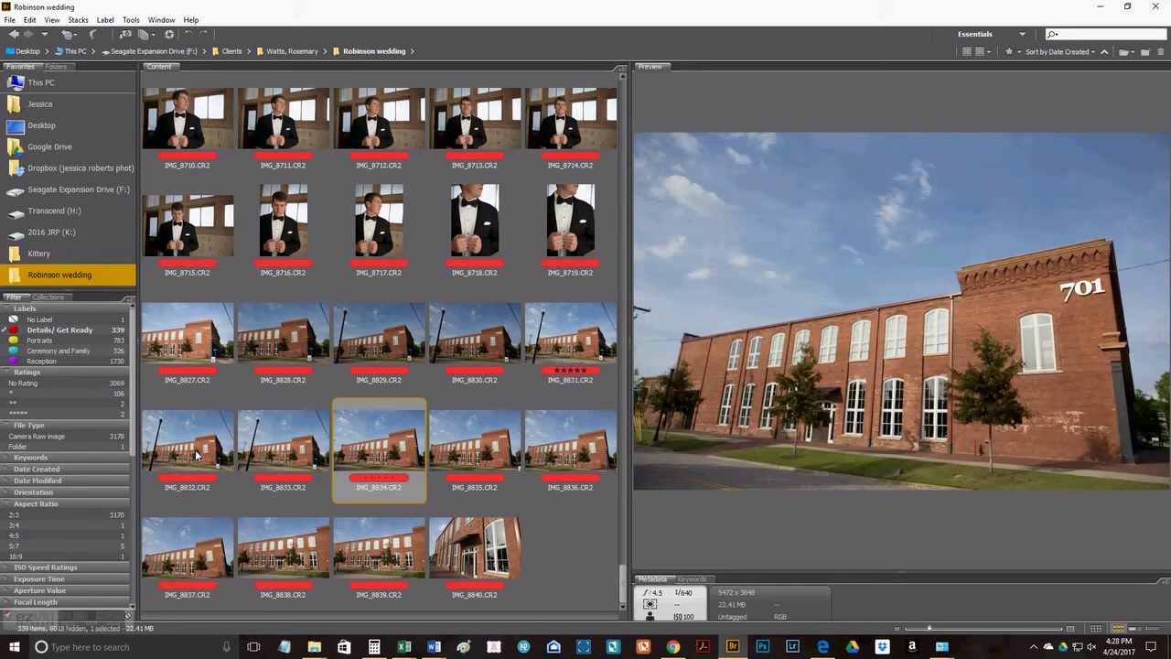
key("ctrl+1")
Remove the star rating from IMG_8831.CR2 and return to IMG_8834.CR2.
key("Up")
key("Right")
key("Right")
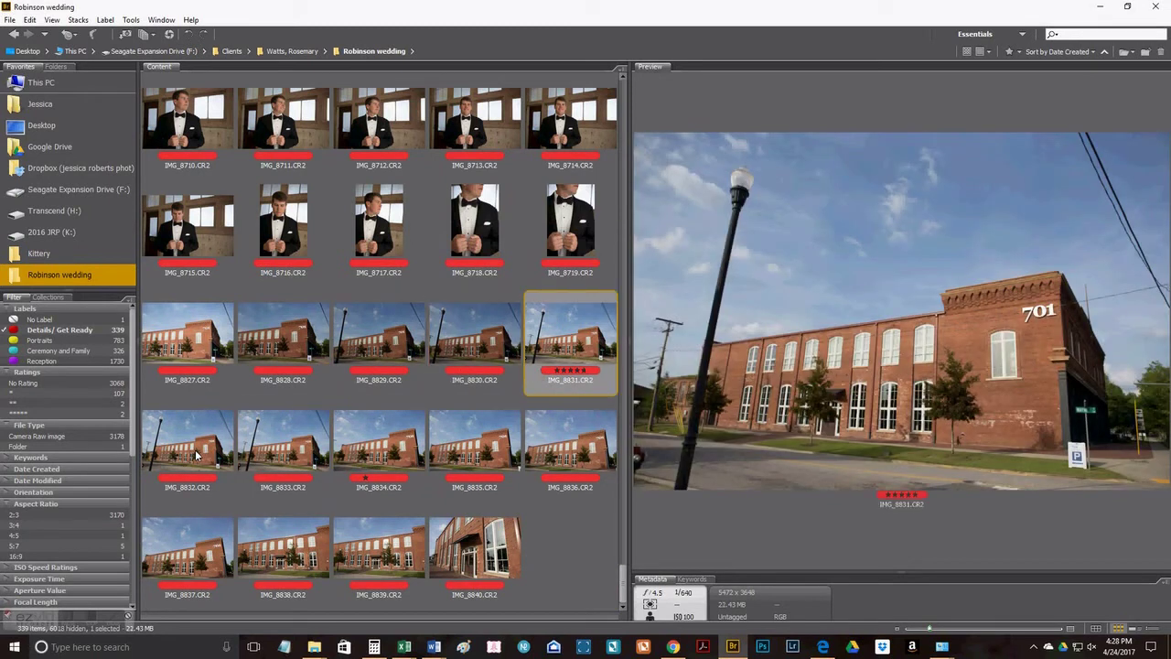
key("Down")
key("Left")
key("Left")
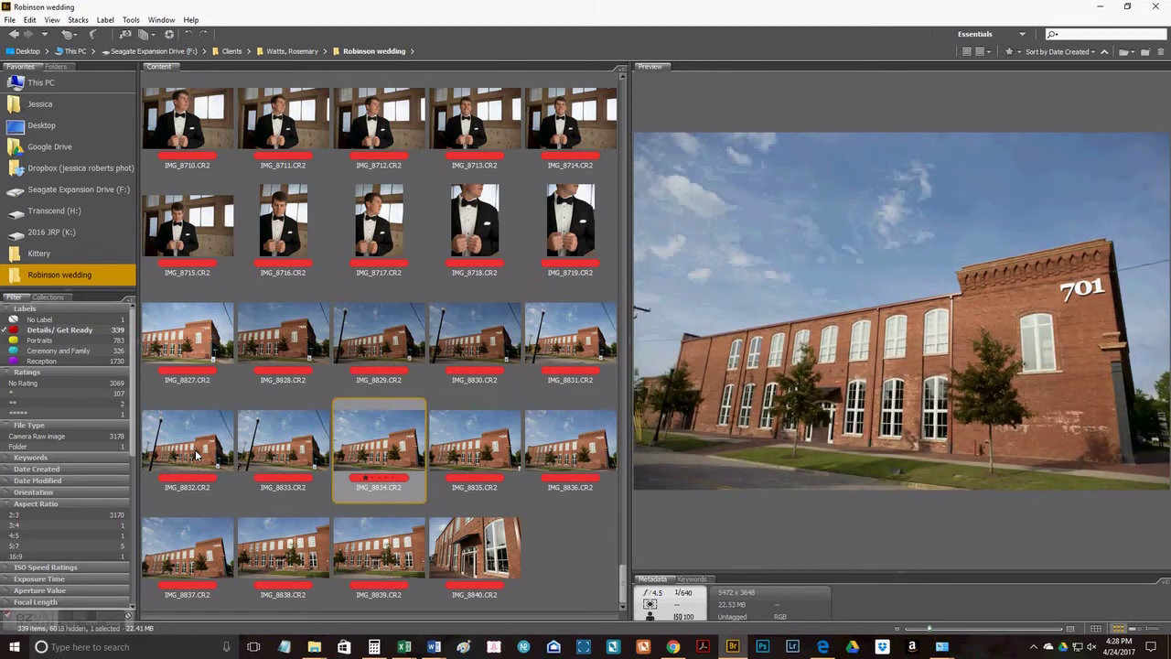
Review the remaining building exteriors after IMG_8834.CR2 through to the entrance shot IMG_8840.CR2.
key("Right")
key("Right")
key("Right")
key("Right")
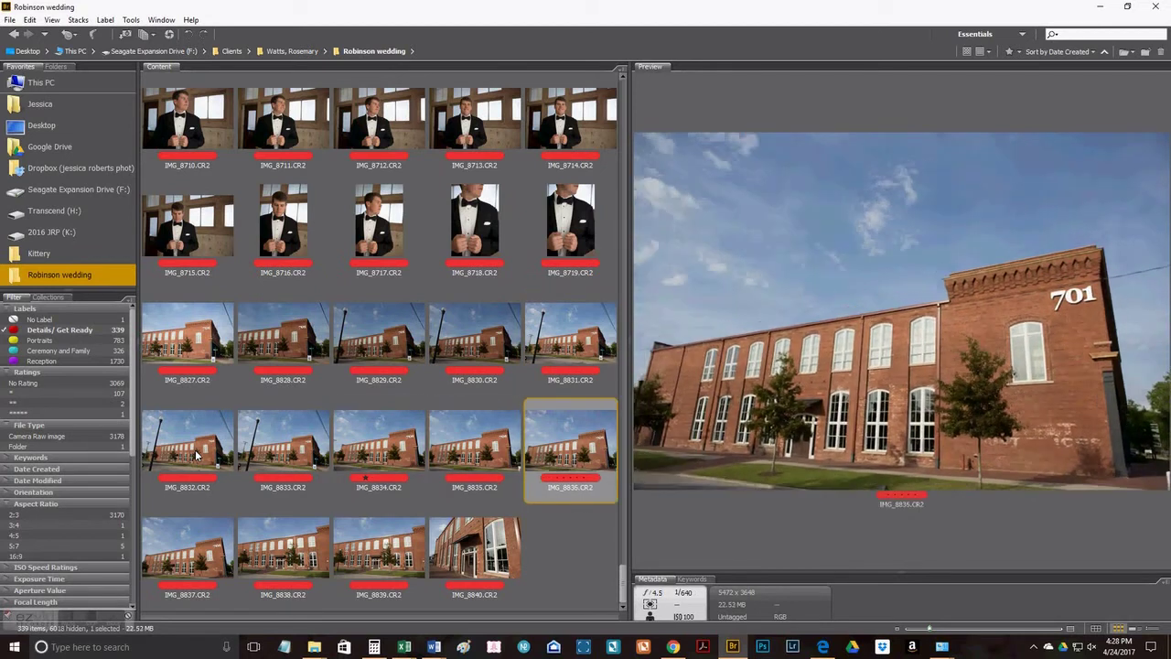
key("Right")
key("Right")
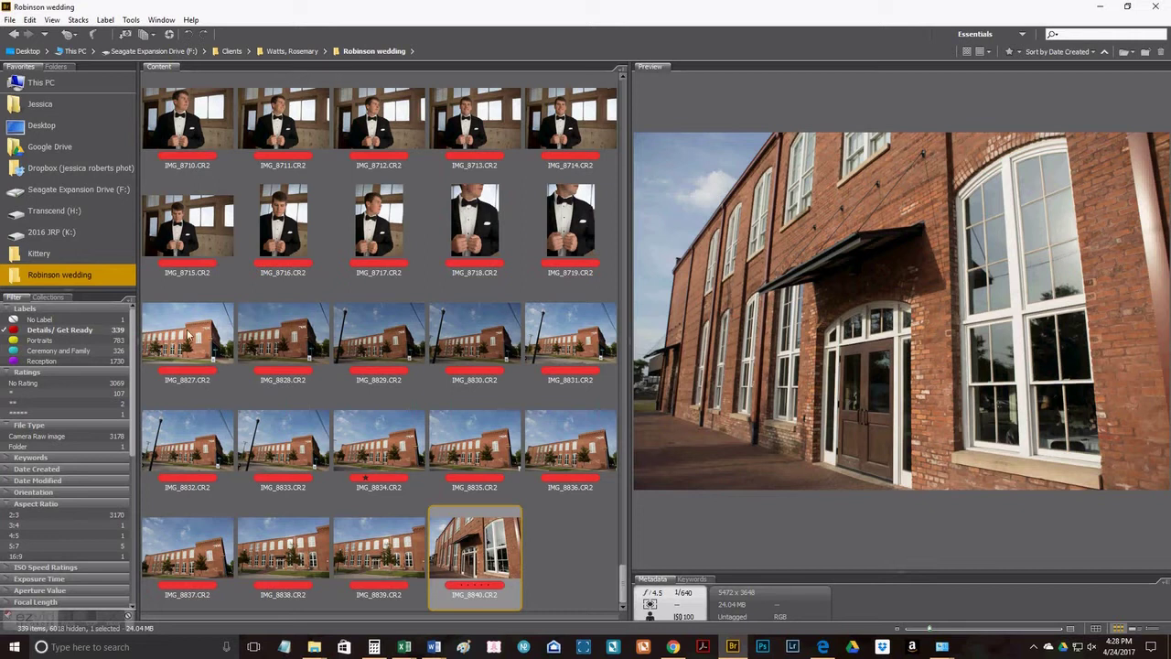
Filter the Details/ Get Ready photos to those rated one, two or five stars.
left_click(100, 393)
left_click(101, 404)
left_click(104, 413)
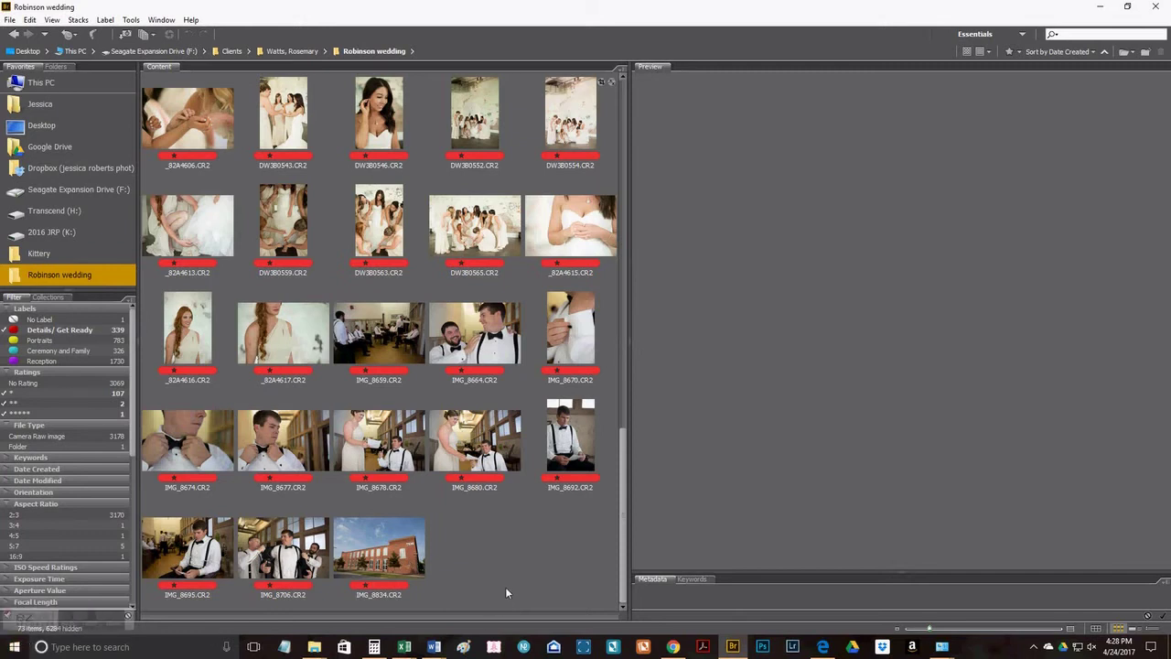
Clear the star filters and show only the Details/ Get Ready photos with No Rating.
left_click(54, 413)
left_click(57, 404)
left_click(66, 393)
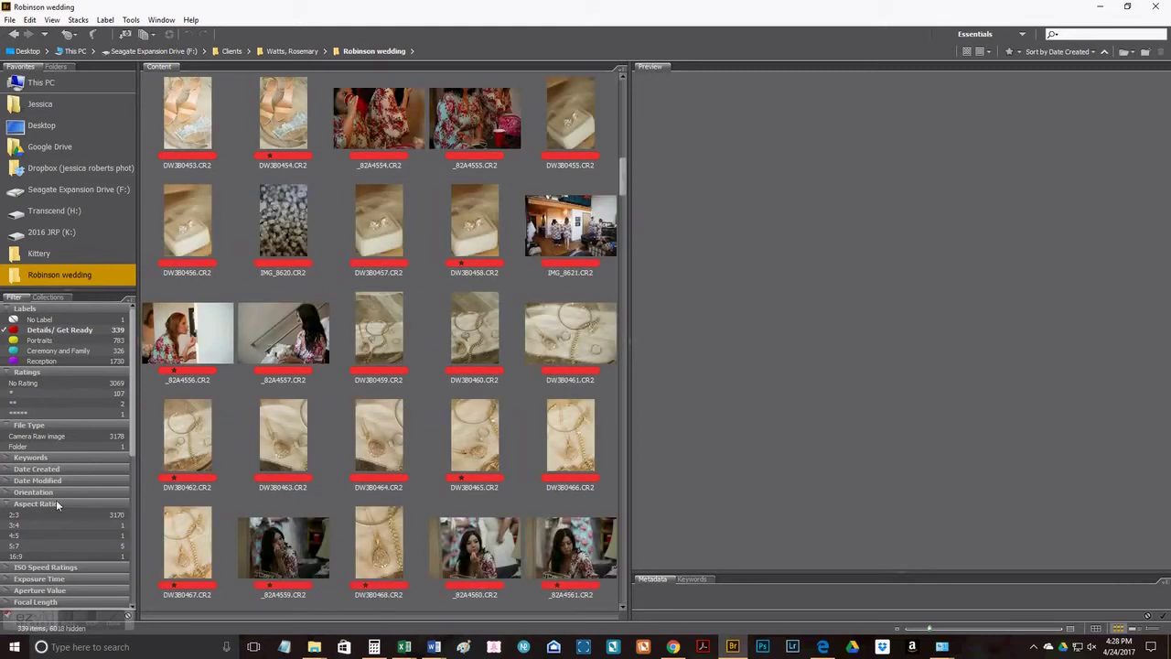
left_click(39, 385)
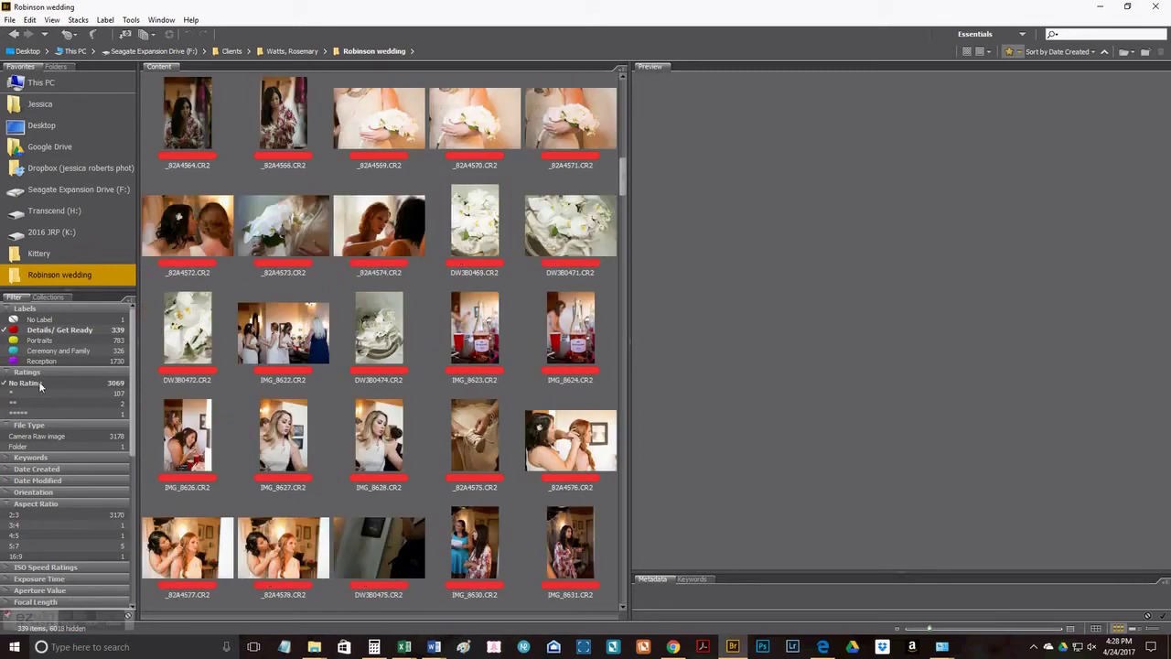
Select all the unrated Details/ Get Ready photos from _82A4524.CR2 to IMG_8840.CR2 and cut them.
left_click(205, 125)
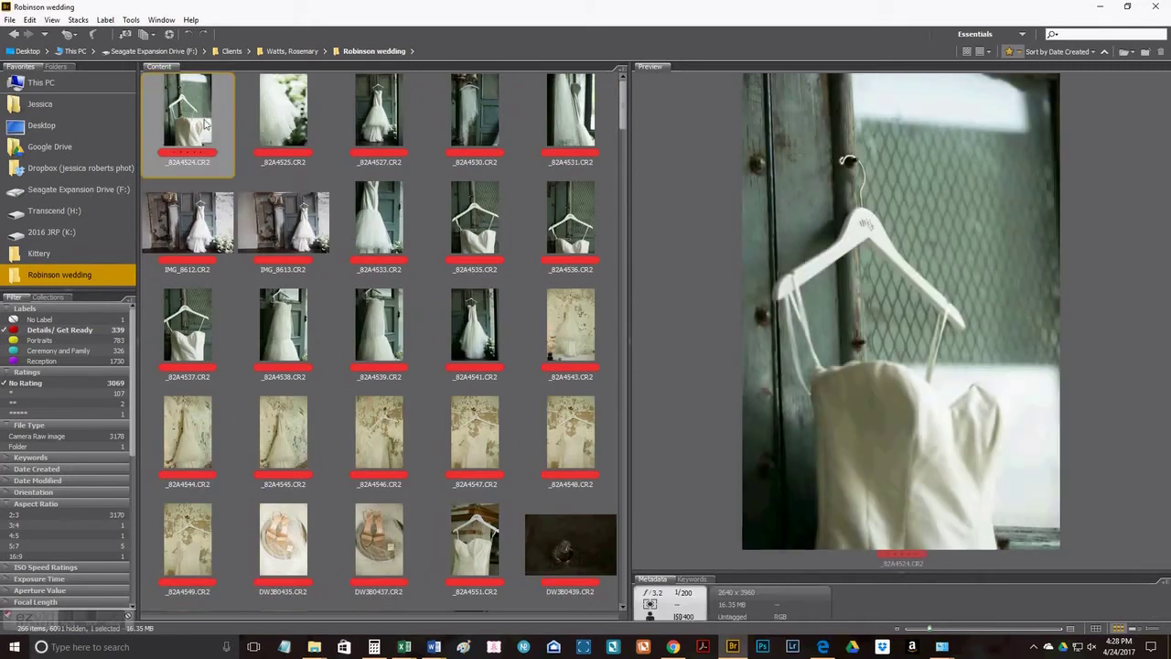
scroll(205, 125, "down", 20)
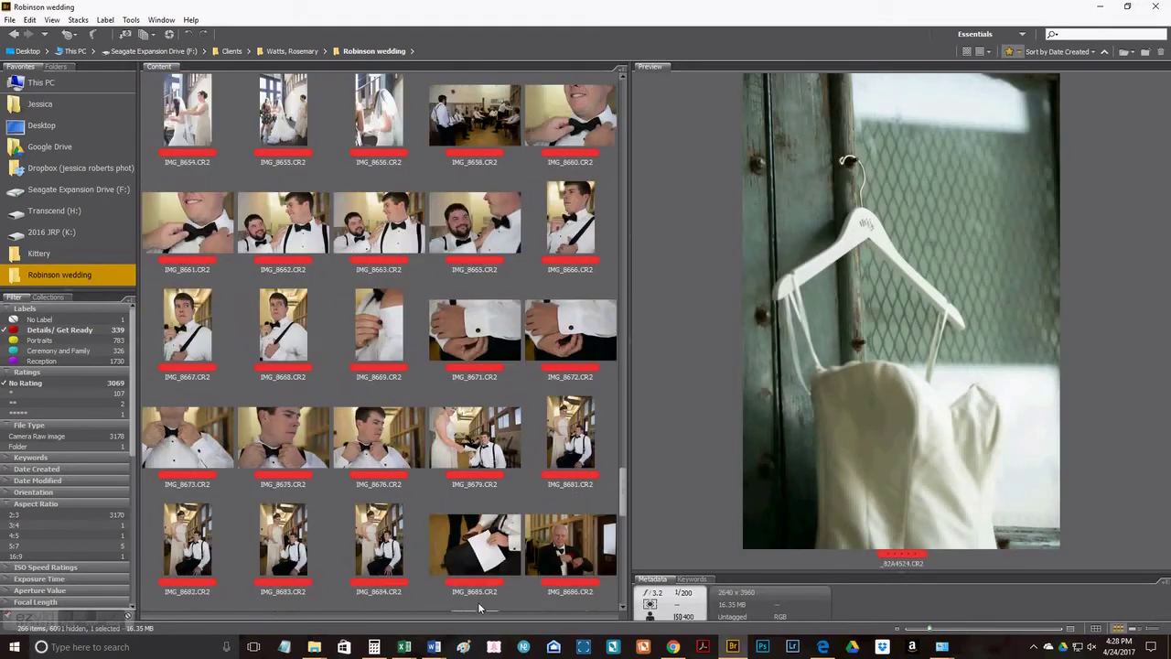
scroll(528, 541, "down", 5)
left_click(170, 553, "shift")
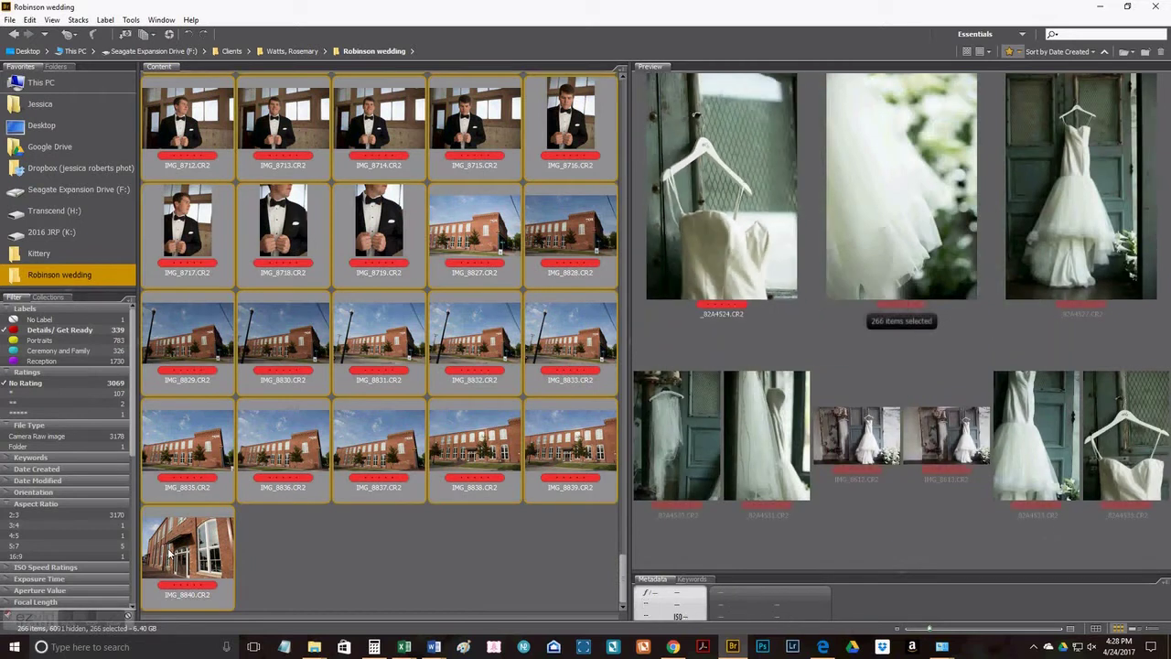
right_click(213, 558)
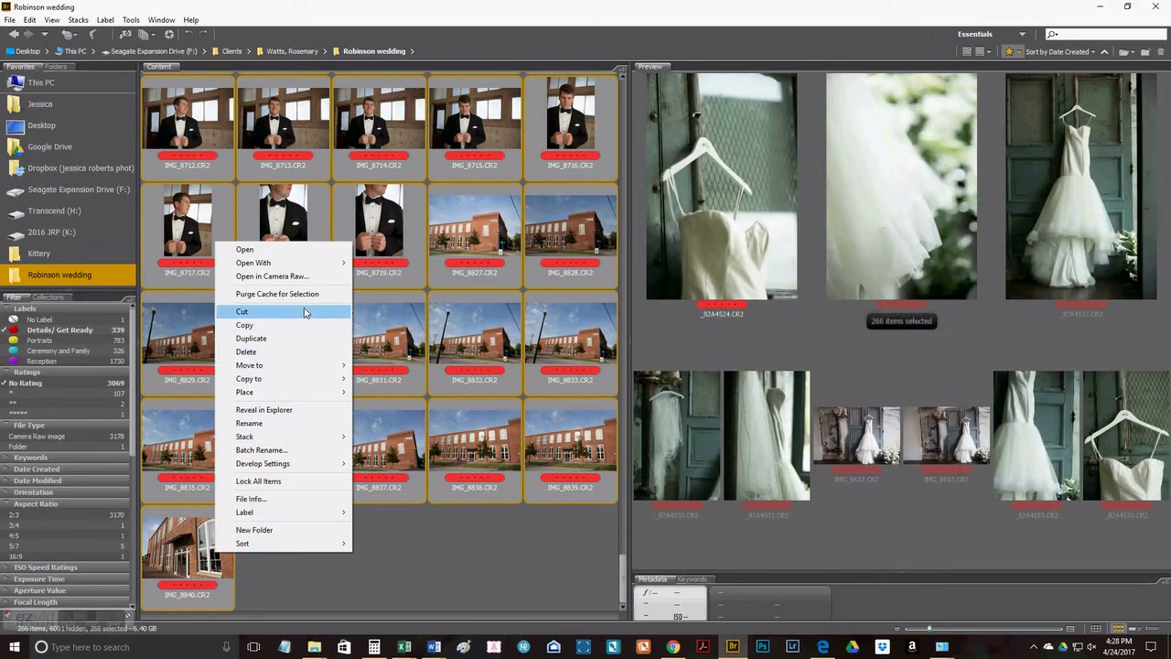
left_click(274, 311)
Create a new folder inside Robinson wedding and filter by No Label and the Folder file type to show it.
right_click(312, 551)
left_click(350, 576)
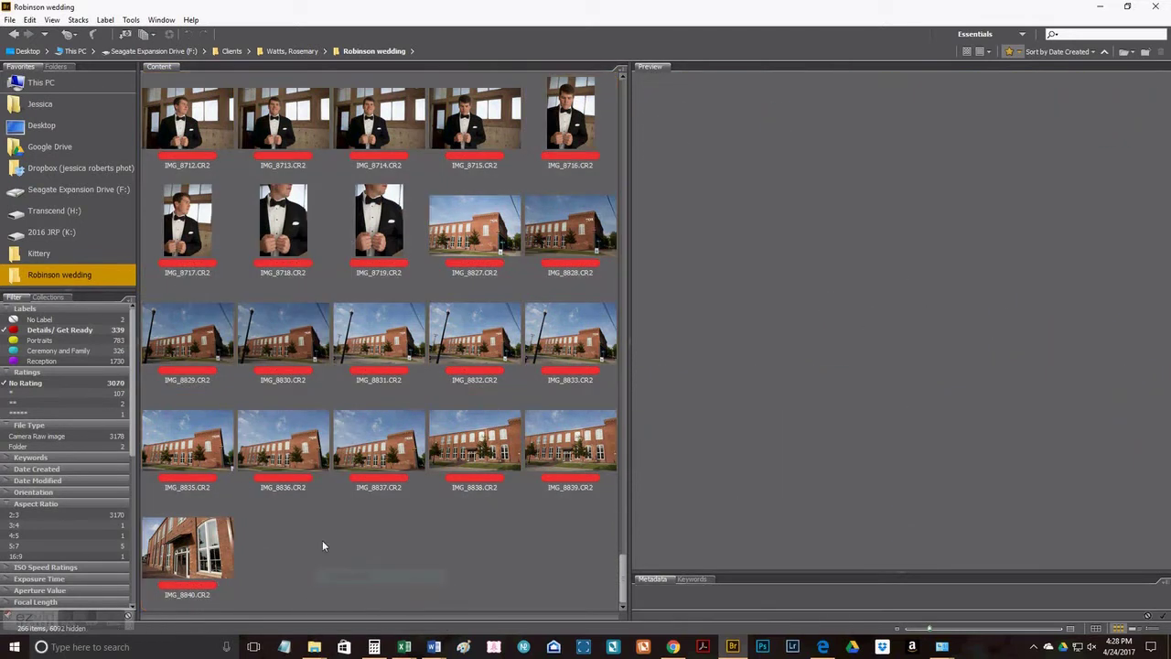
left_click(40, 320)
left_click(20, 445)
Rename the new folder as "Not using Raws".
right_click(277, 114)
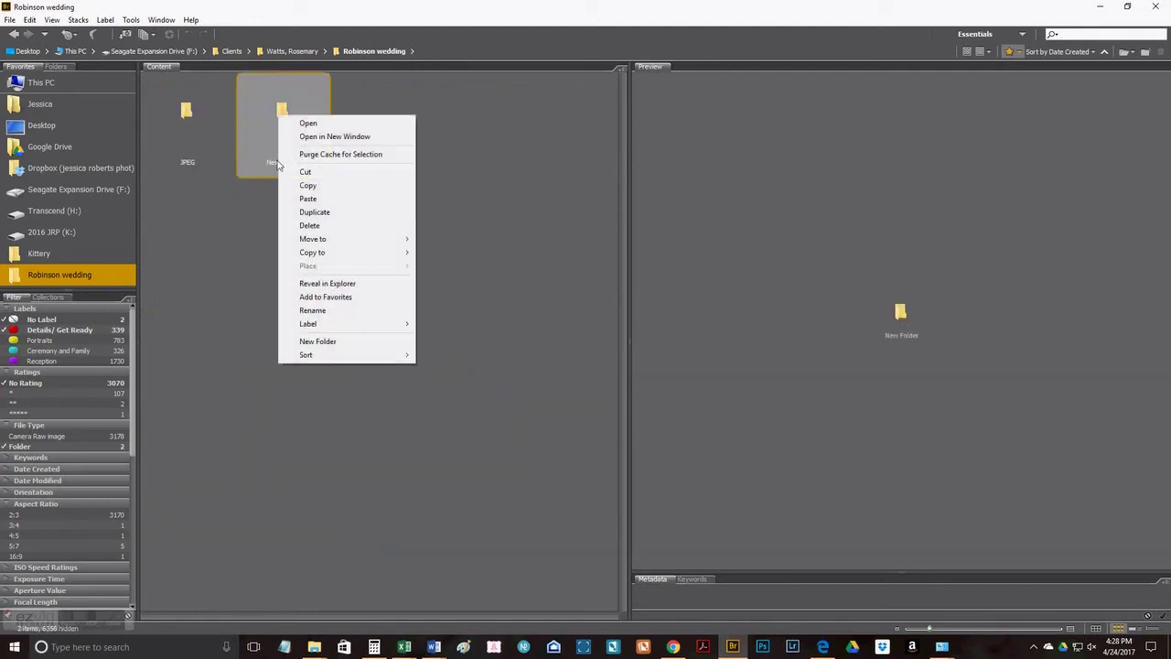
left_click(330, 315)
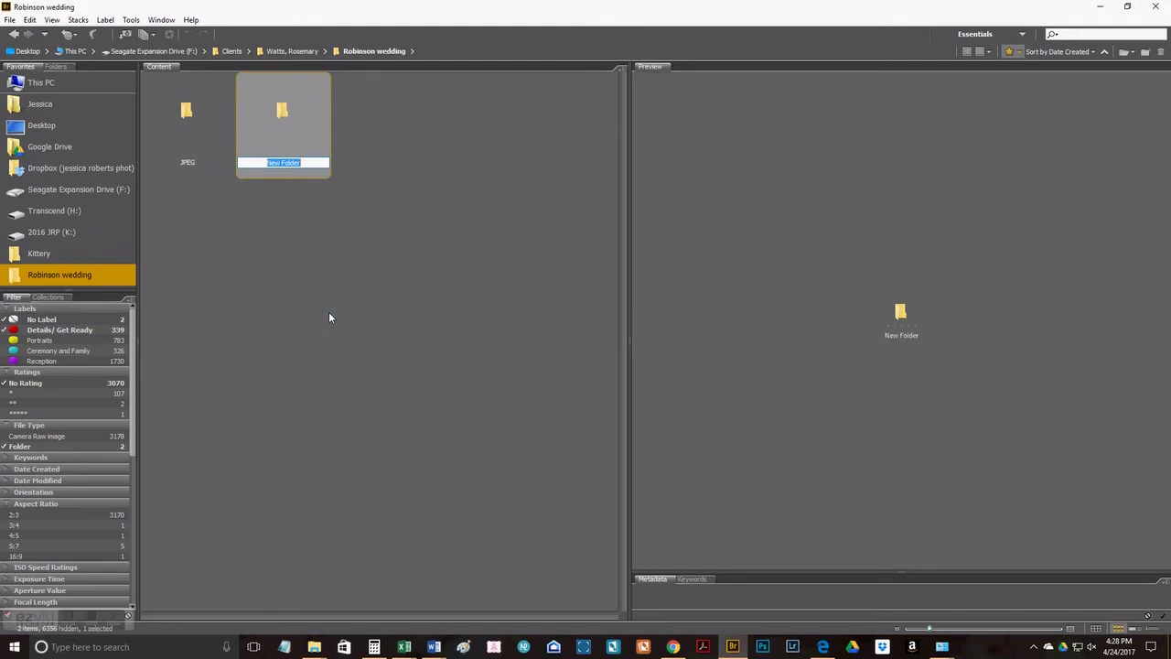
type("Not using Raws")
key("Return")
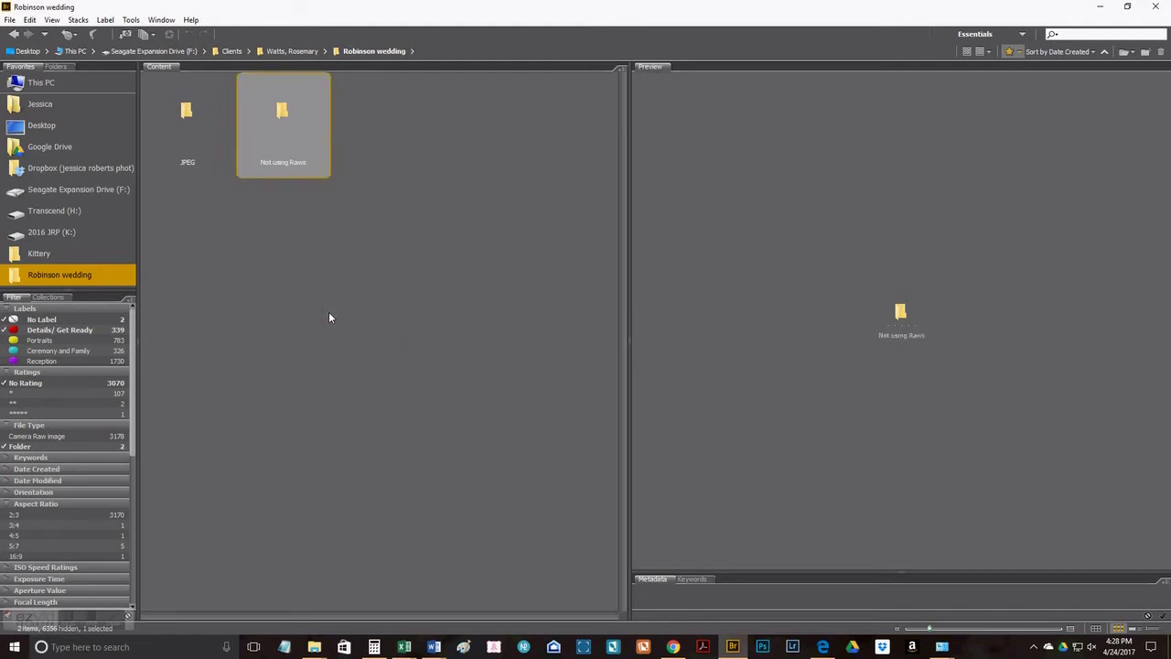
Move the cut photos into the Not using Raws folder and return to the Robinson wedding folder.
double_click(282, 114)
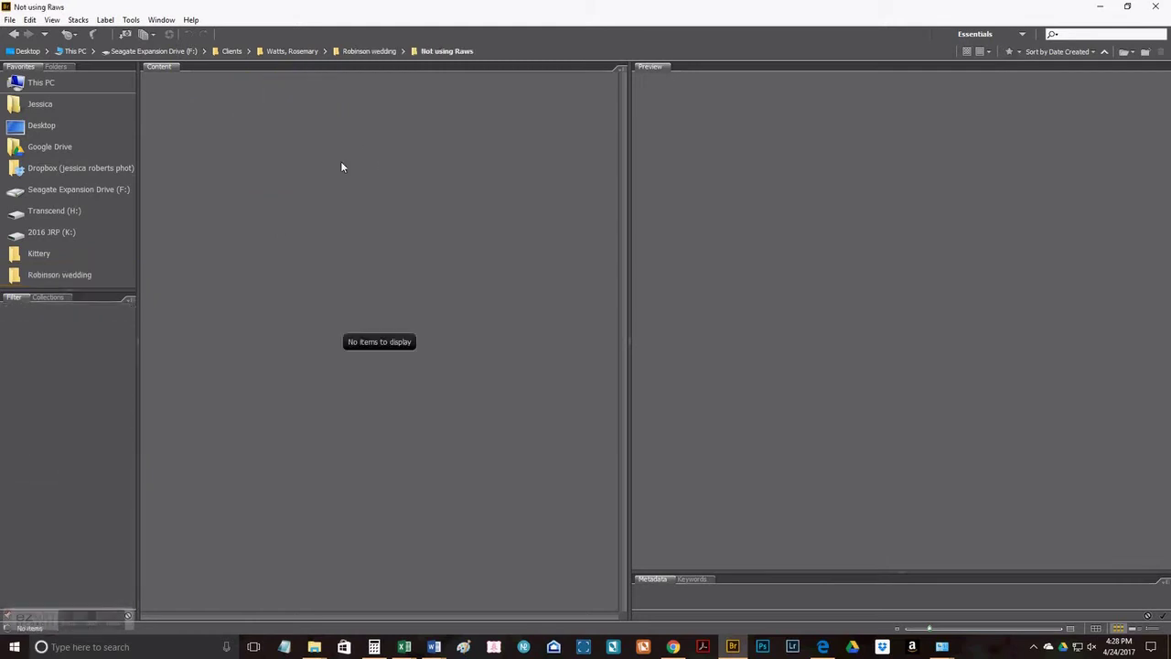
left_click(369, 51)
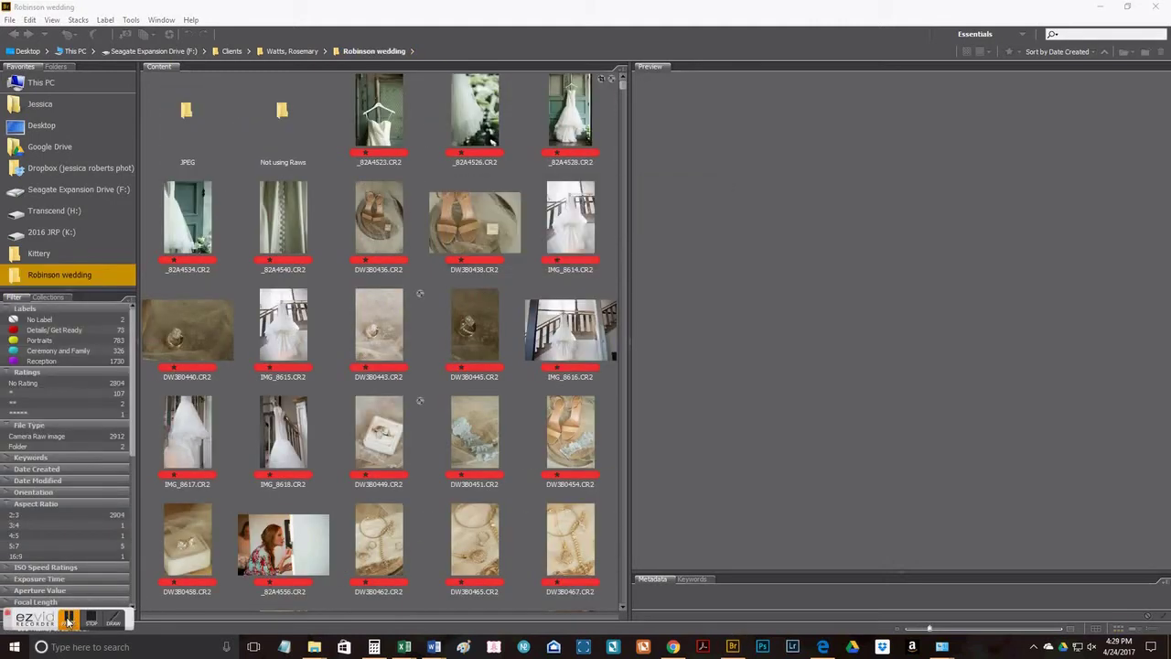
left_click(68, 623)
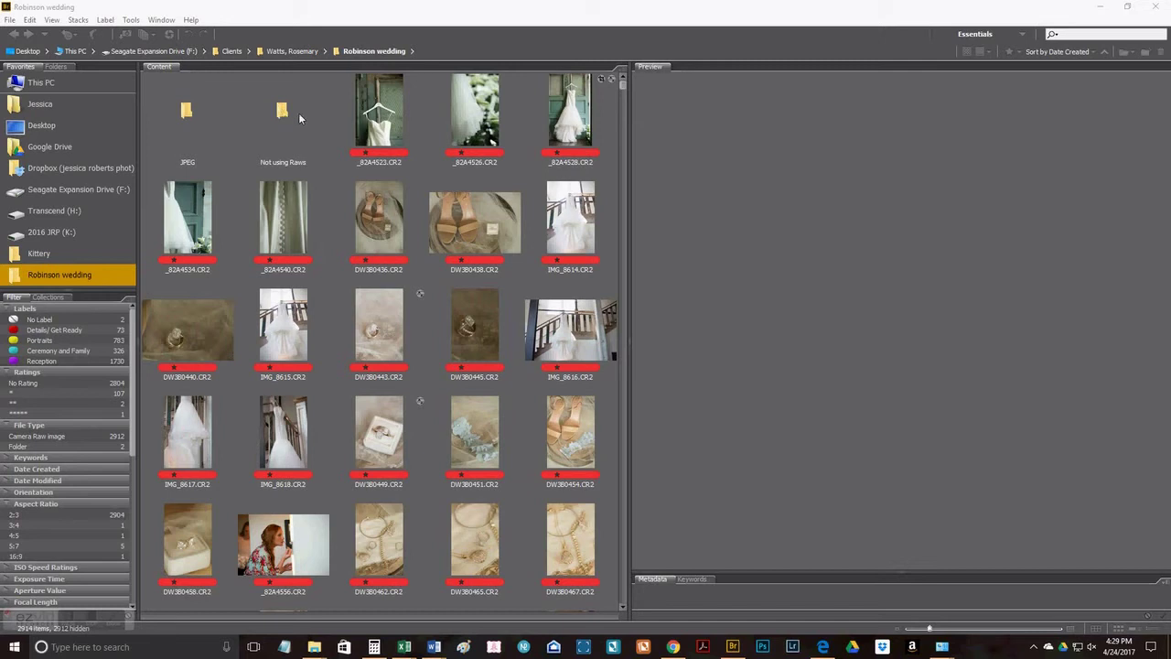
Check the Portraits, Ceremony and Family, and Reception label filters one after another, clearing each.
left_click(95, 340)
left_click(94, 341)
left_click(92, 351)
left_click(91, 351)
left_click(92, 360)
left_click(91, 360)
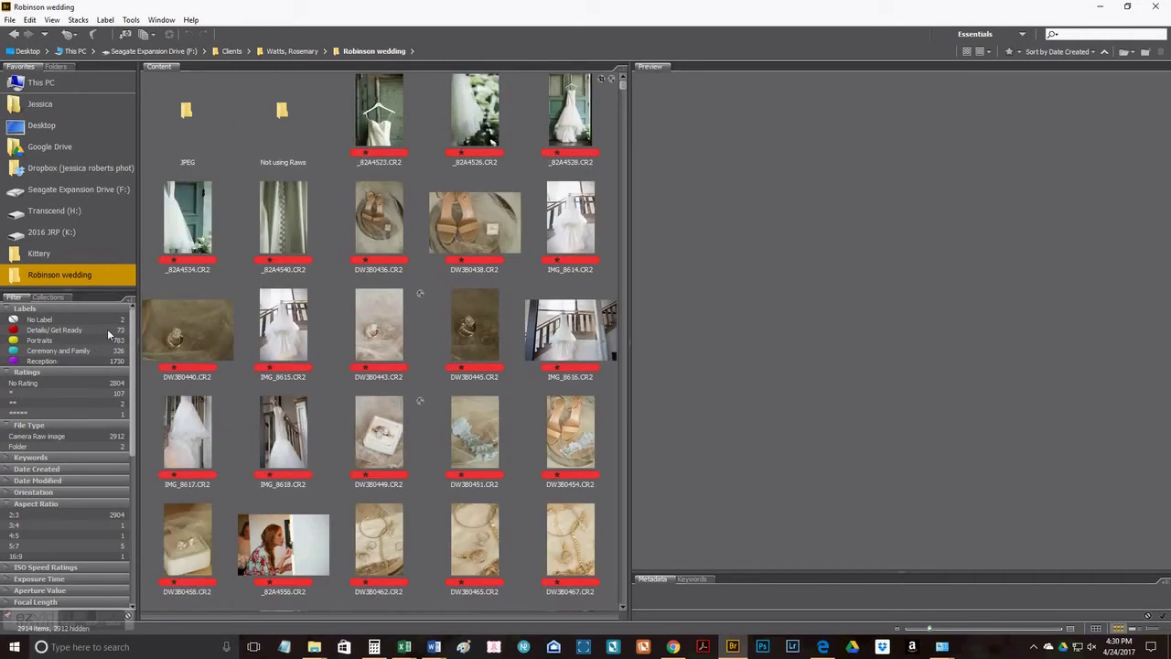
Show the Details/ Get Ready photos, view the label choices for the shoe photo DW3B0436.CR2 and clear the filter.
left_click(107, 330)
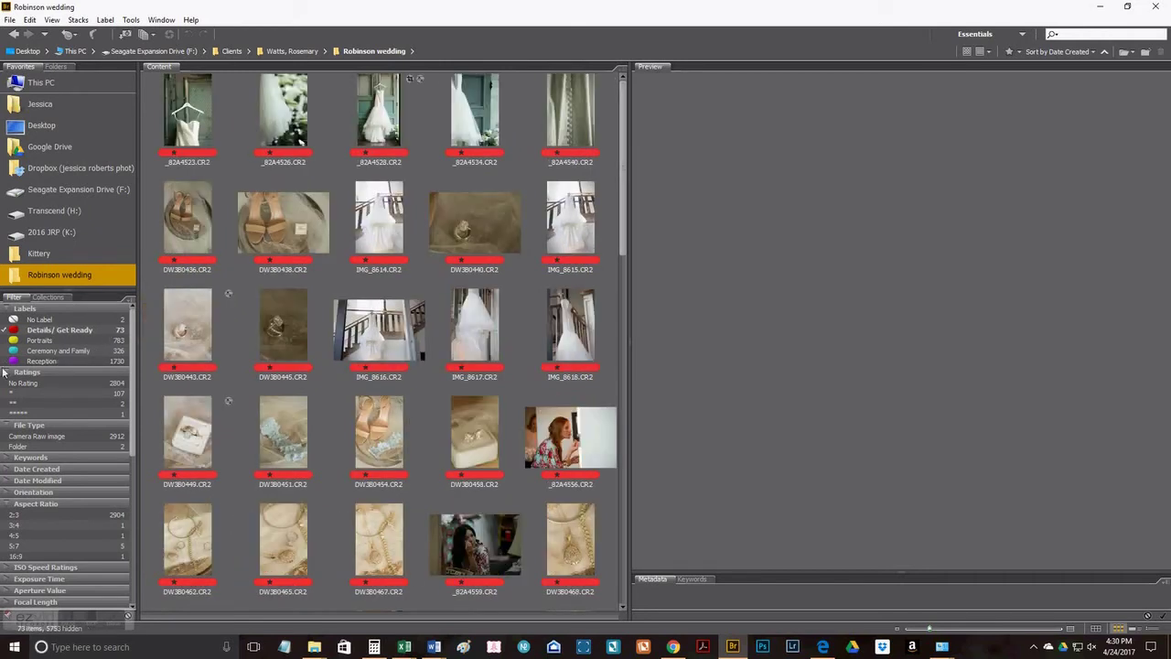
right_click(206, 233)
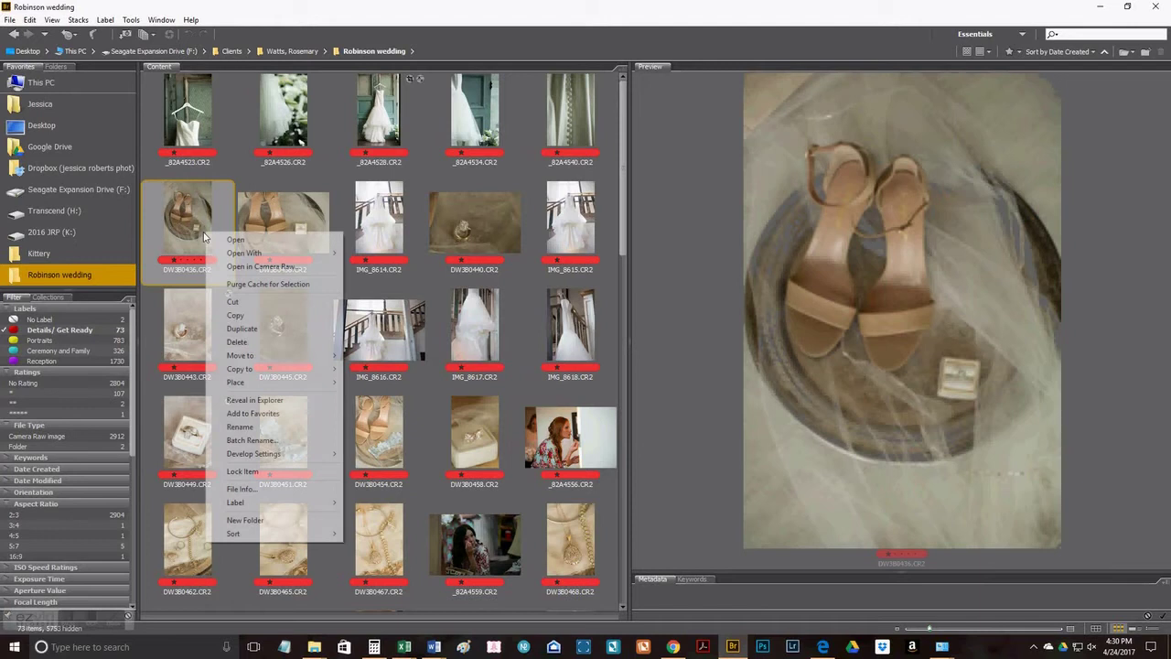
mouse_move(282, 511)
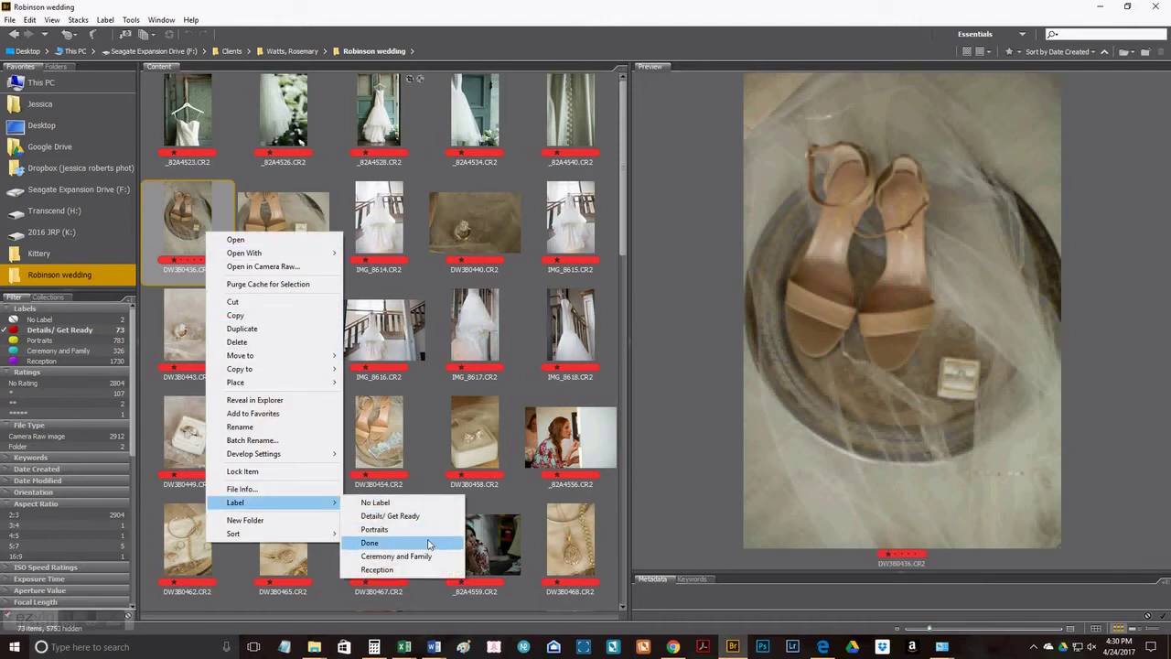
left_click(60, 329)
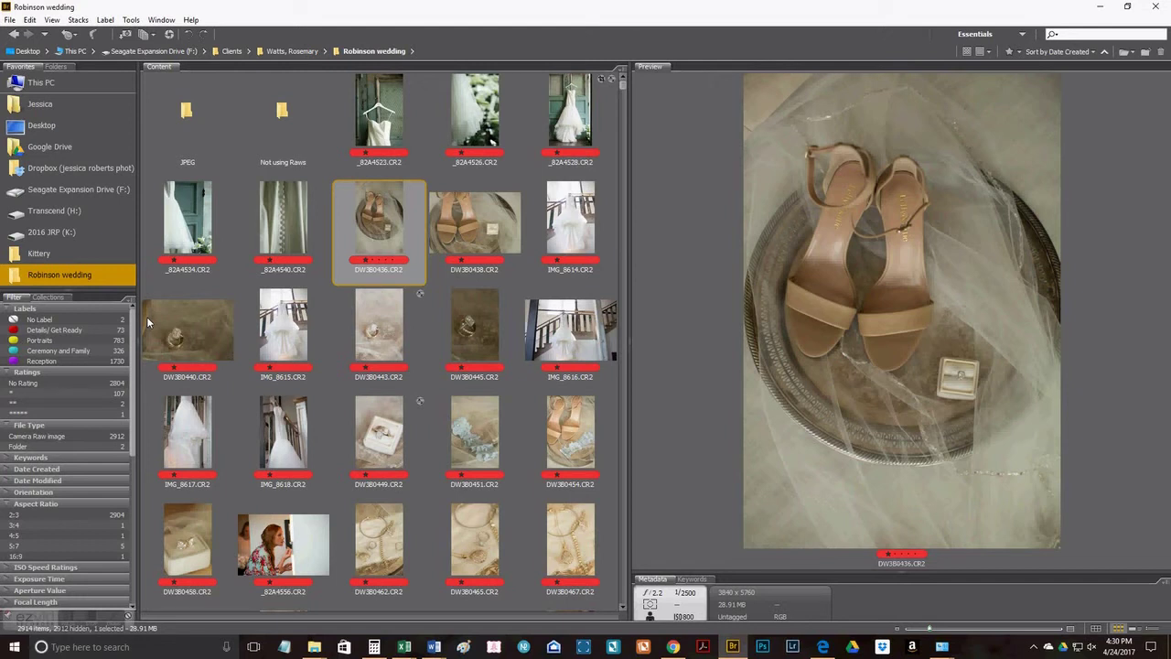
View the remaining Details/ Get Ready keepers once more and clear the label filter.
mouse_move(52, 618)
left_click(99, 331)
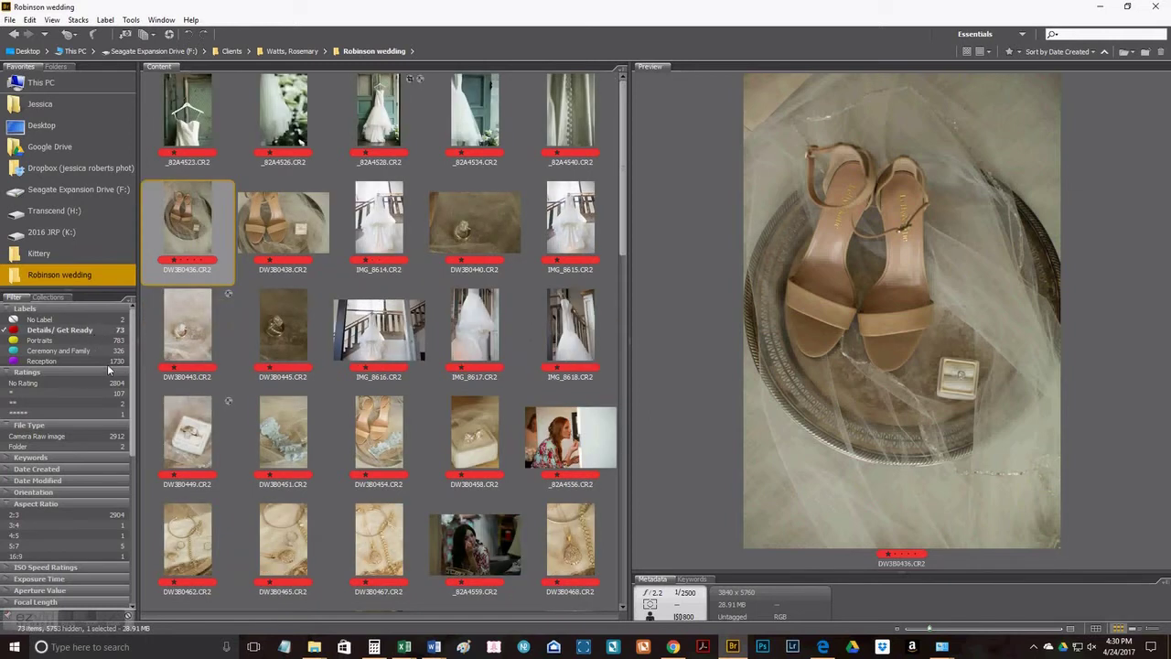
left_click(110, 332)
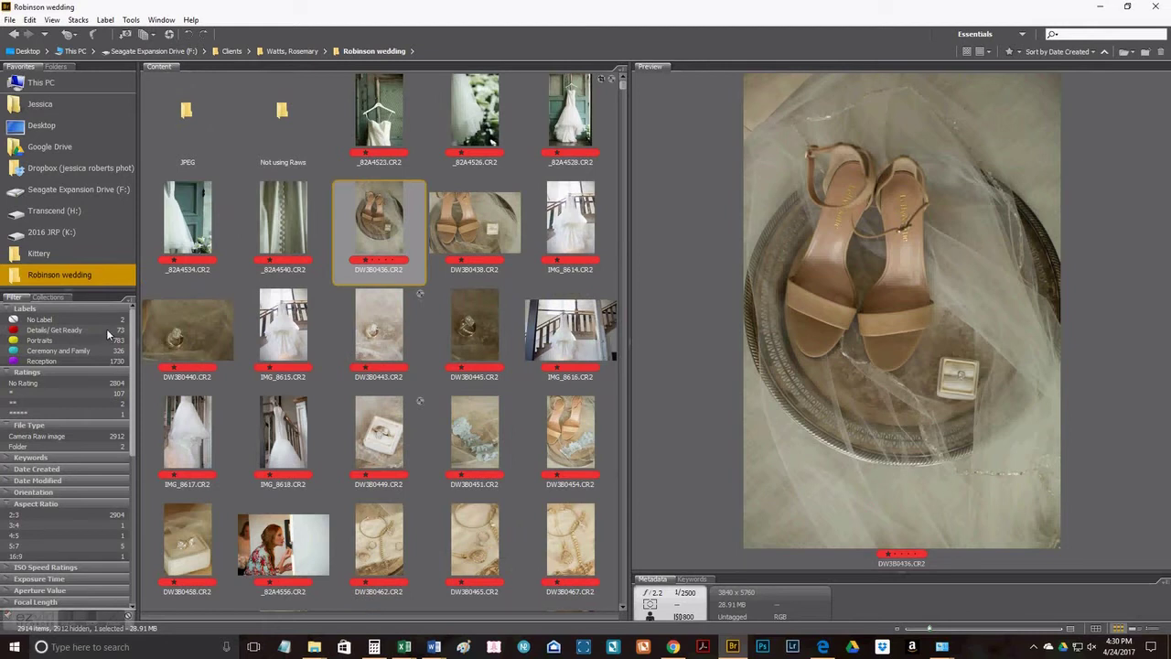
Filter to the Reception photos and preview the wedding cake shots, including IMG_8743.CR2, IMG_8741.CR2 and _82A4719.CR2.
left_click(109, 362)
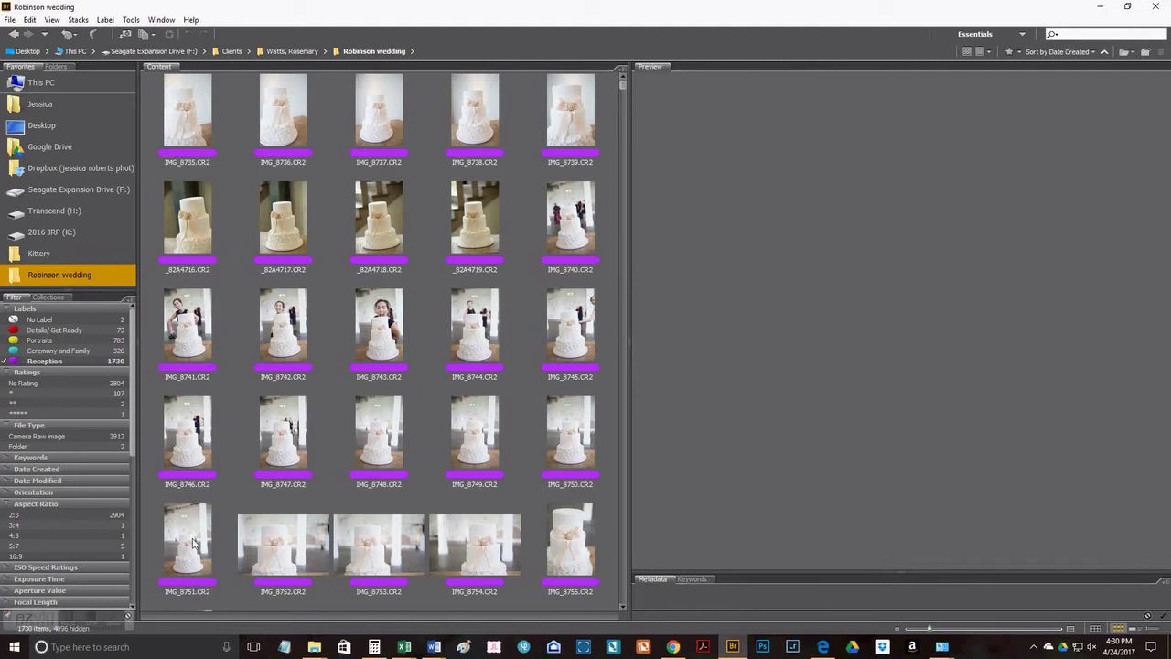
left_click(500, 330)
left_click(402, 330)
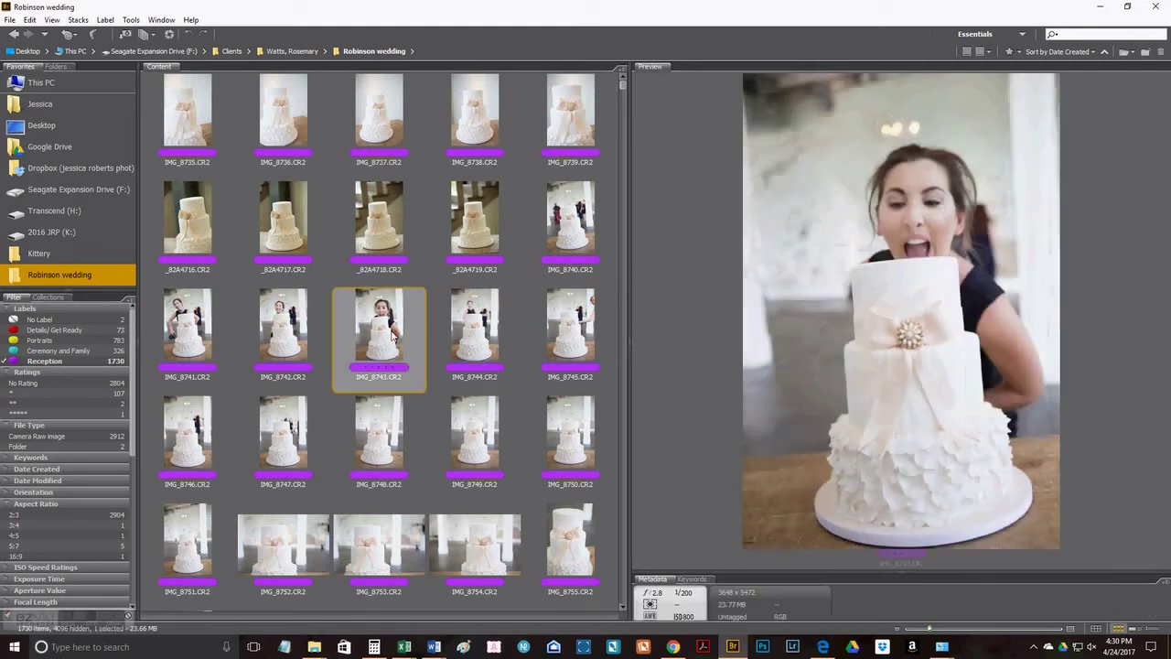
left_click(312, 328)
left_click(184, 330)
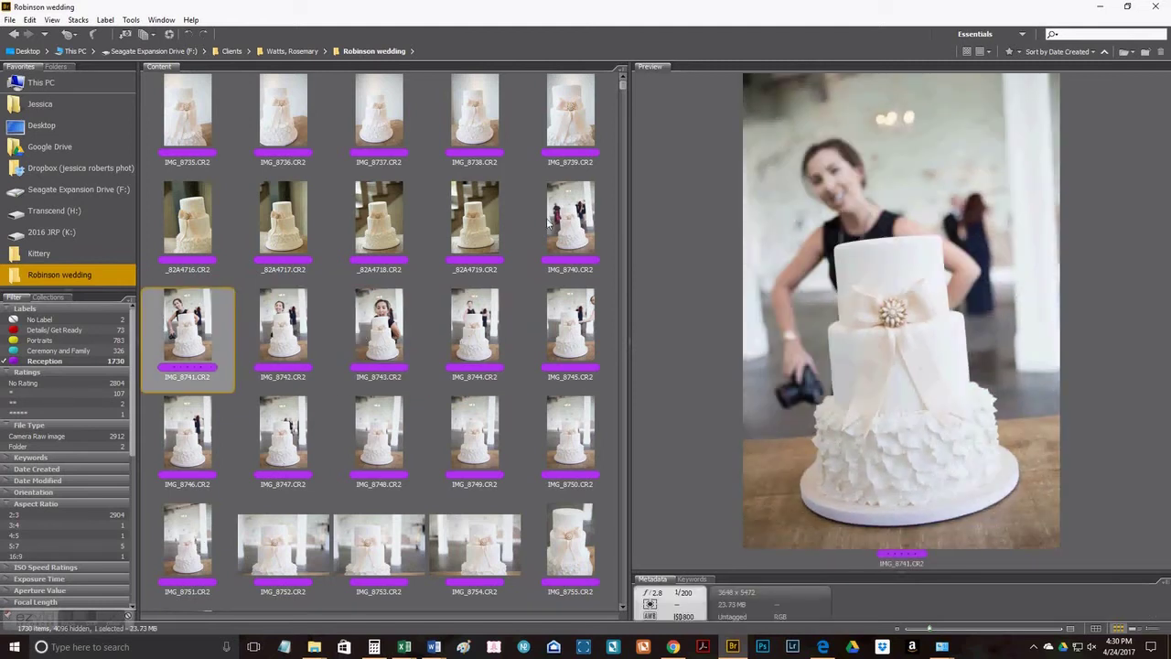
left_click(501, 219)
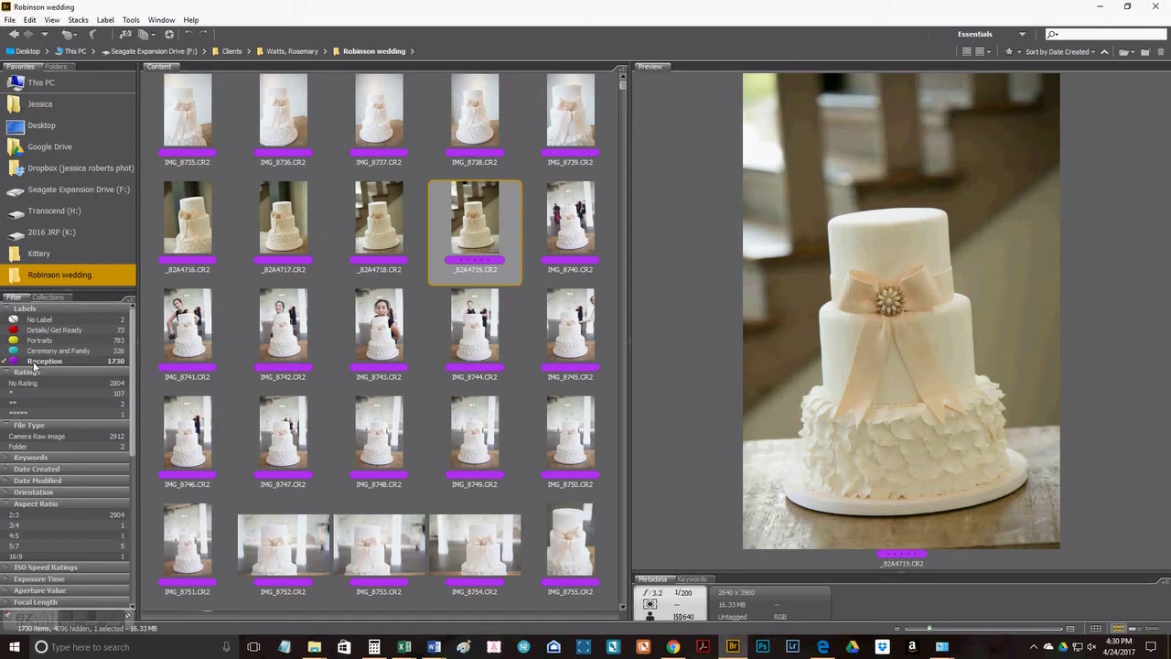
Clear the Reception filter, view the Portraits photos on their own and clear that label filter as well.
left_click(36, 361)
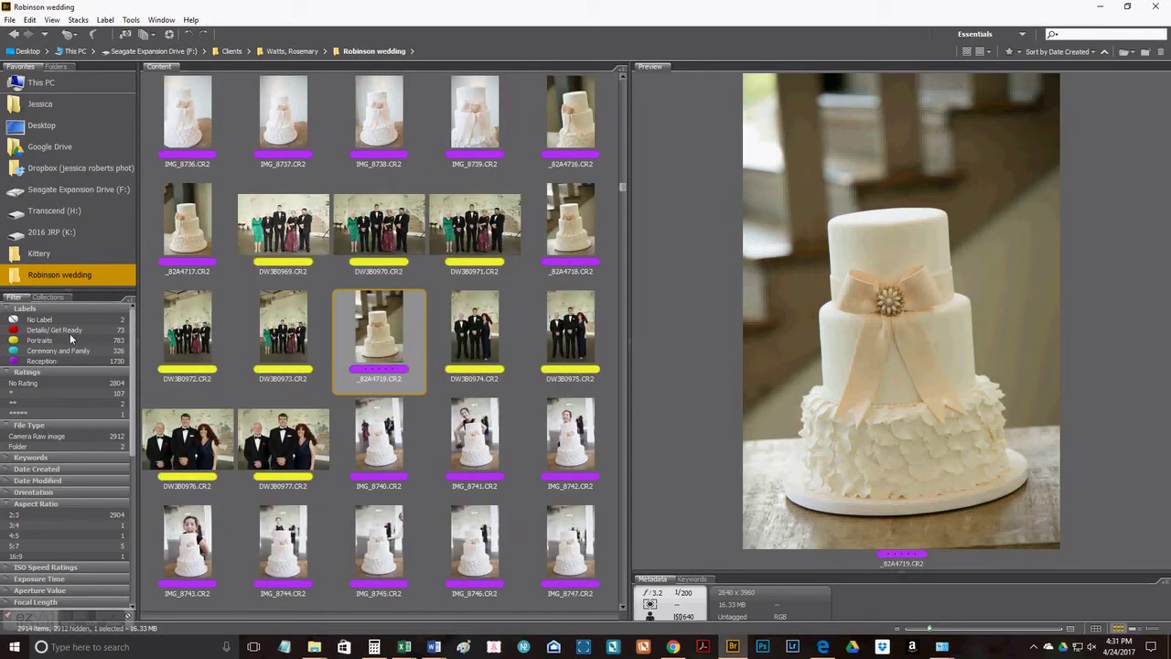
left_click(41, 340)
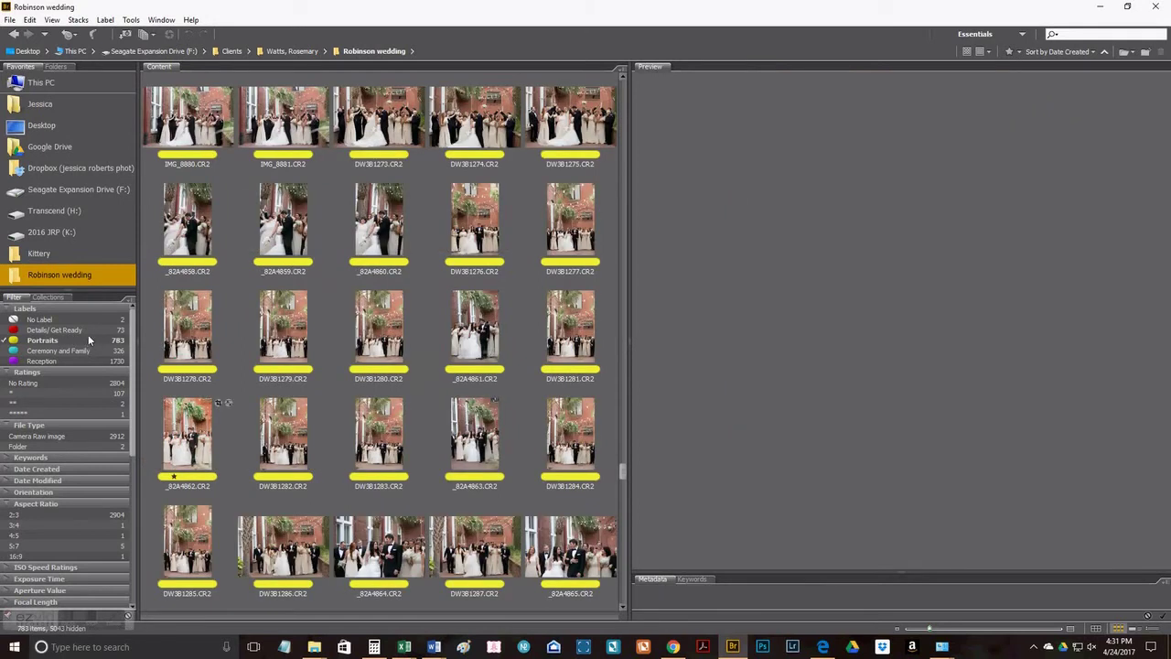
left_click(88, 341)
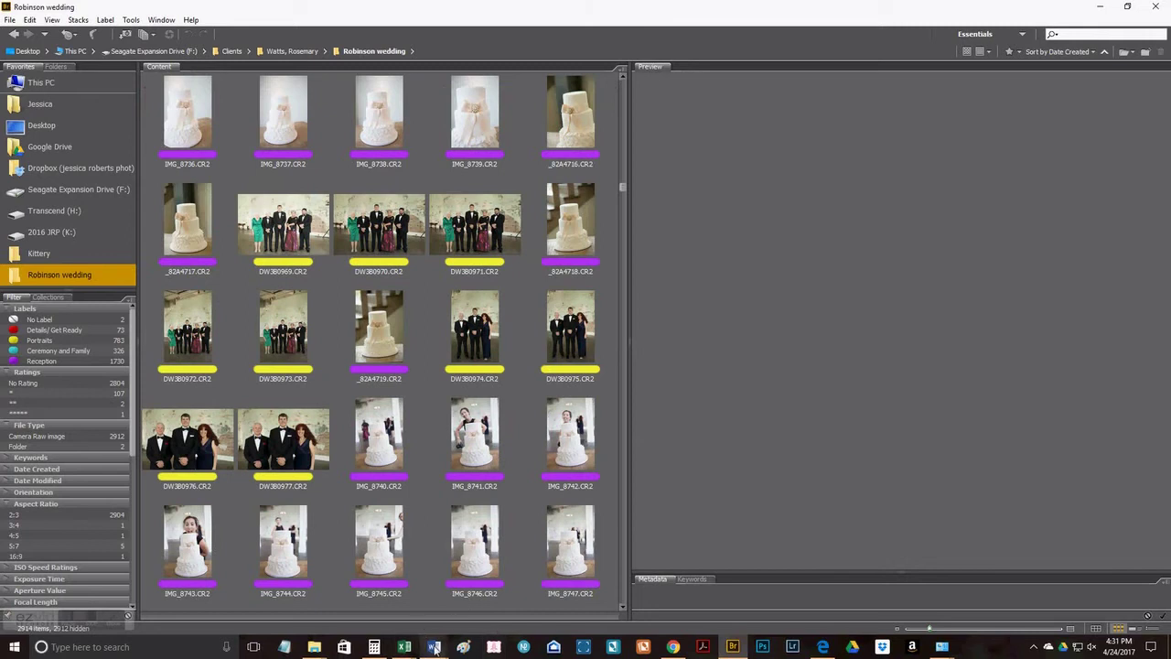
Switch to the Bridge Workflow document in Word and review the line about batch editing by label color in ACR.
mouse_move(436, 646)
left_click(485, 597)
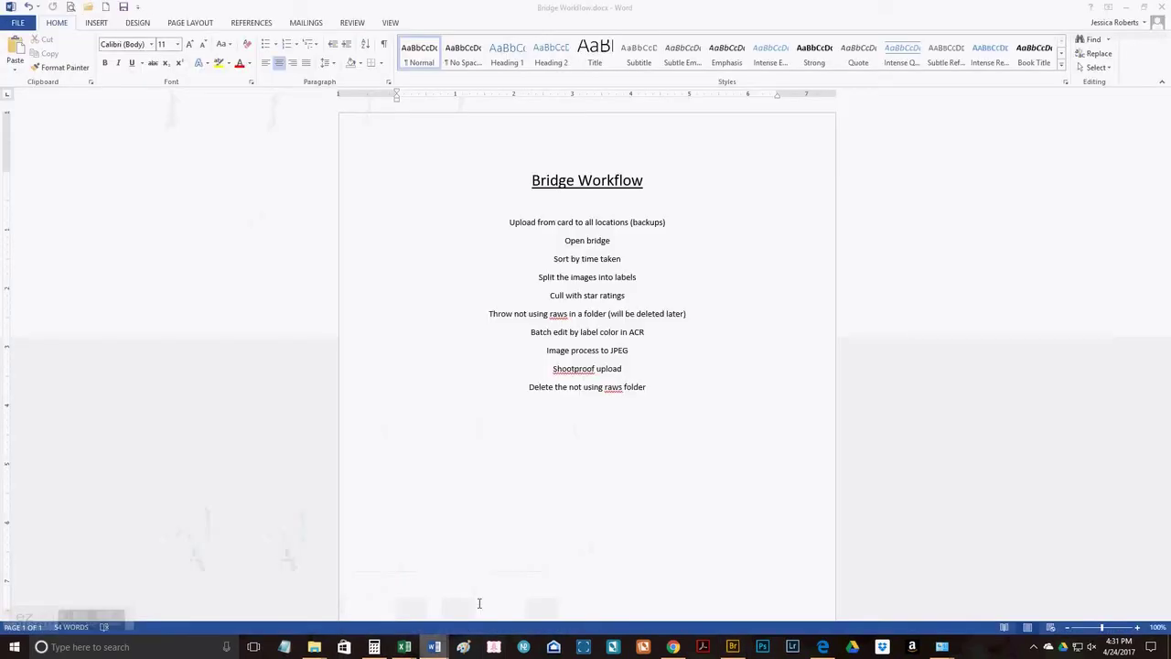
left_click_drag(503, 334, 667, 333)
left_click(657, 336)
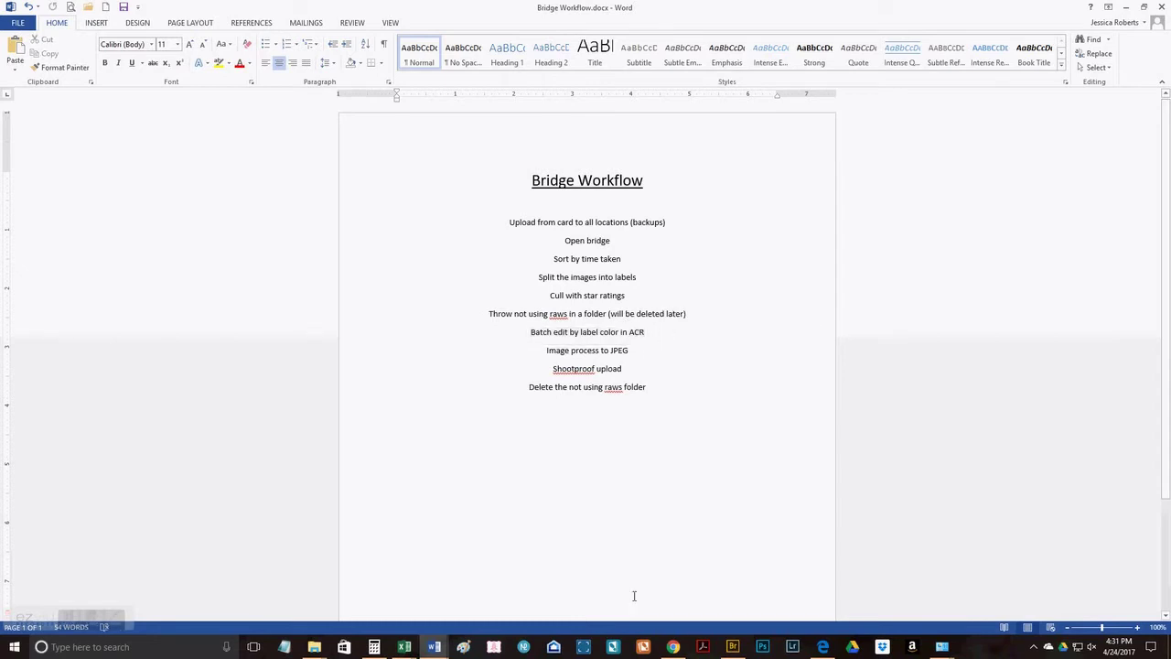
Switch back to Bridge, filter to Details/ Get Ready, select the photos from _82A4523.CR2 to IMG_8834.CR2 and open them in Camera Raw.
left_click(733, 647)
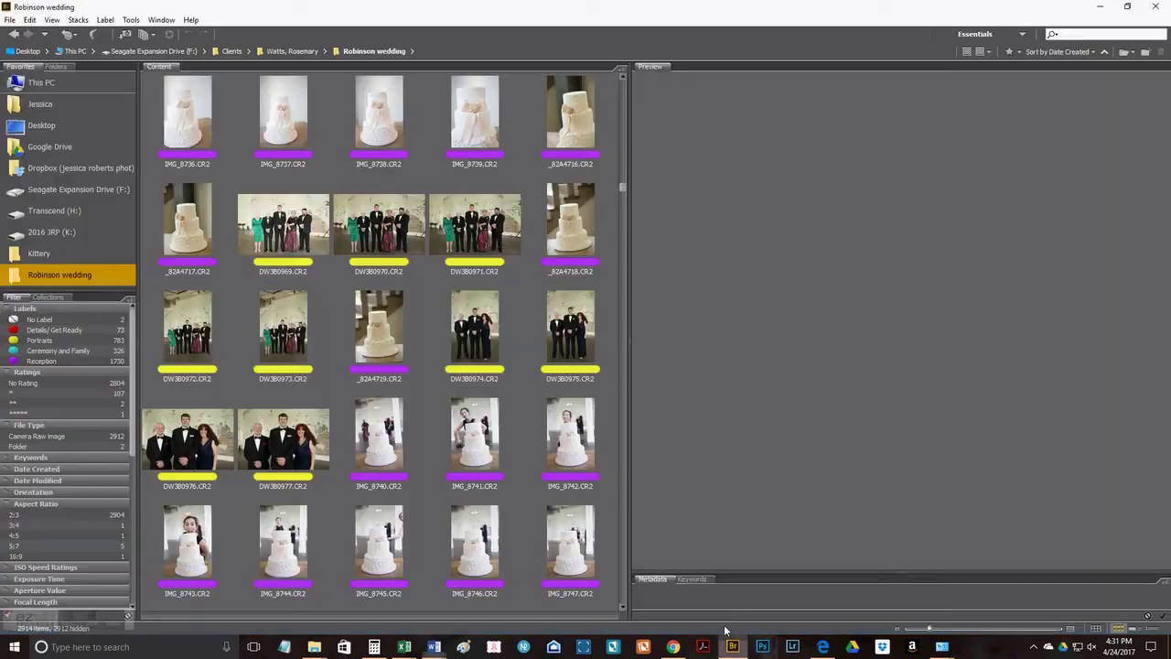
left_click(45, 331)
scroll(166, 267, "up", 2)
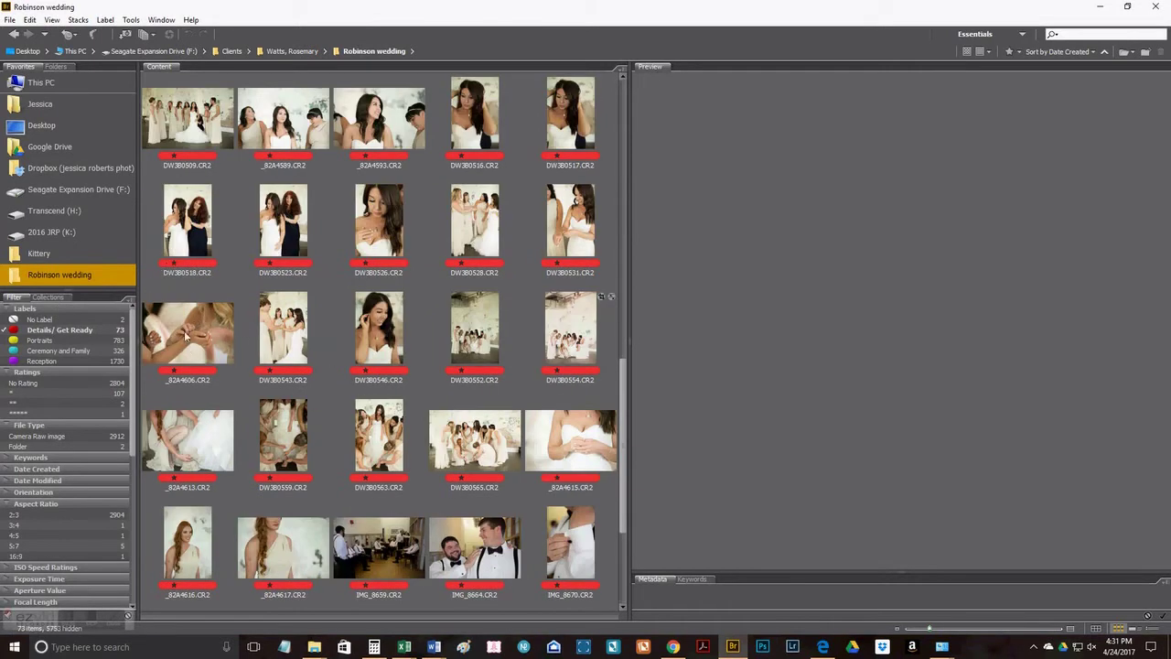
scroll(216, 240, "up", 5)
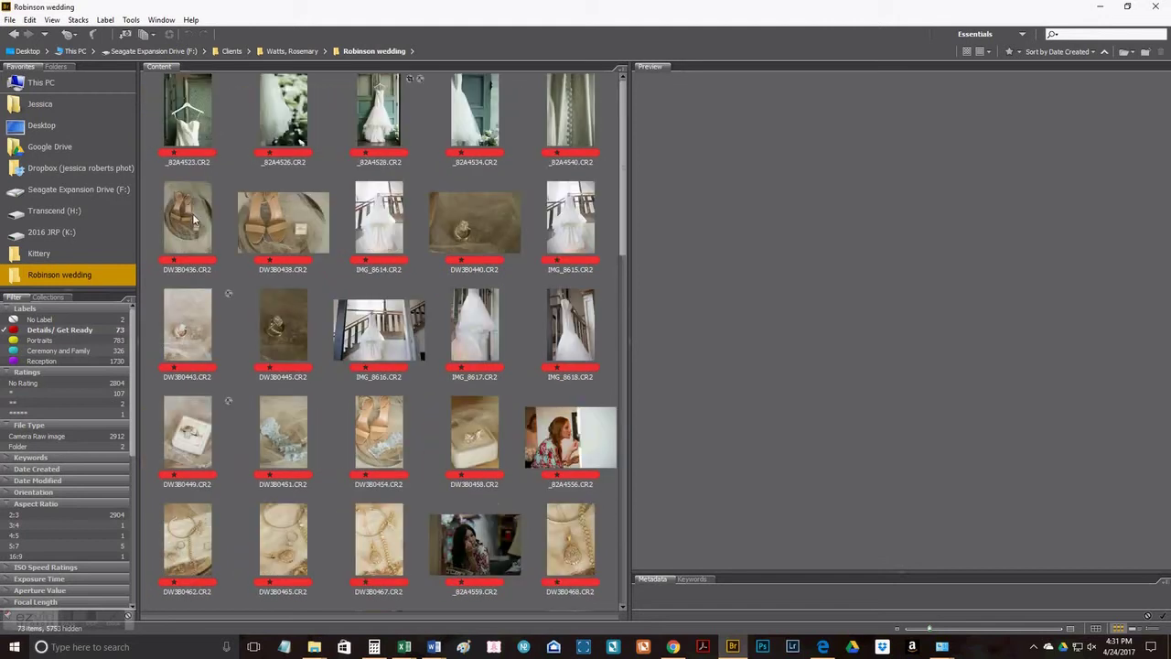
left_click(196, 103)
scroll(196, 102, "down", 8)
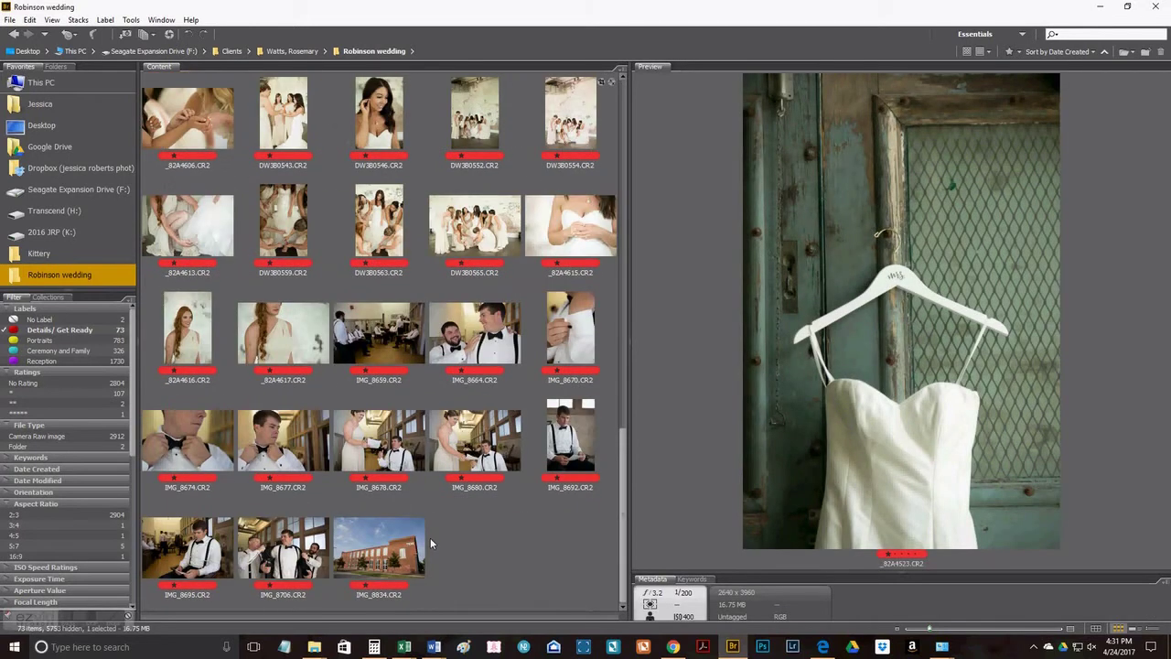
left_click(380, 553, "shift")
double_click(376, 334)
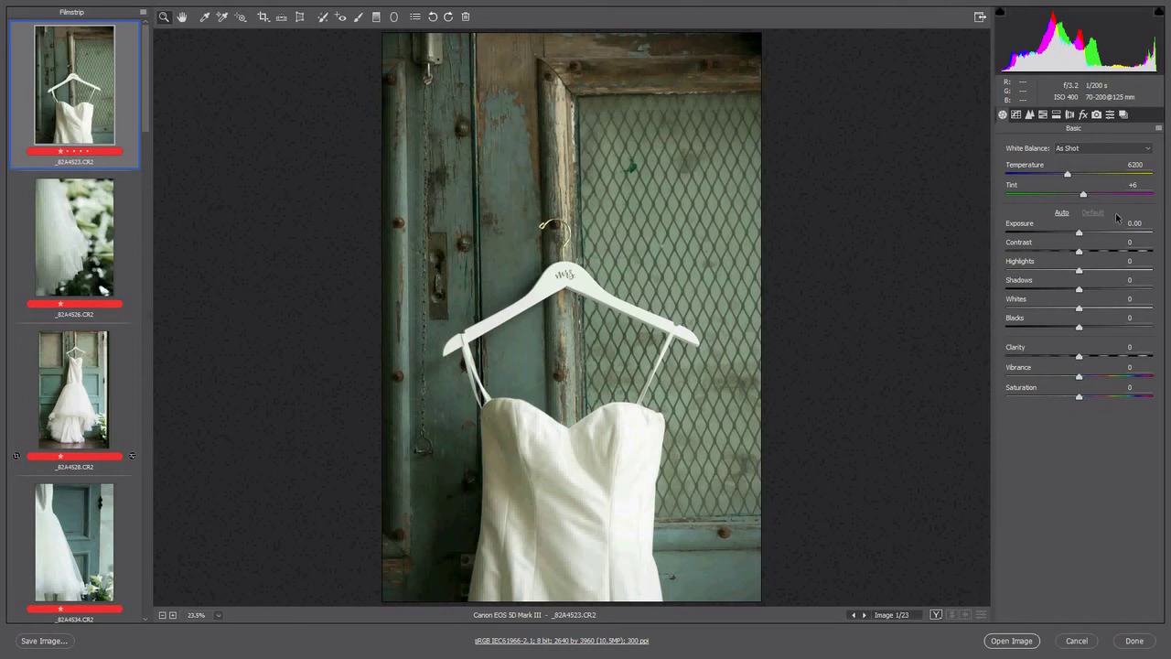
Set _82A4523.CR2 to exposure +0.65, contrast -10, temperature 4200, highlights -84 and tint +4.
left_click_drag(1085, 244, 1107, 195)
left_click(1037, 174)
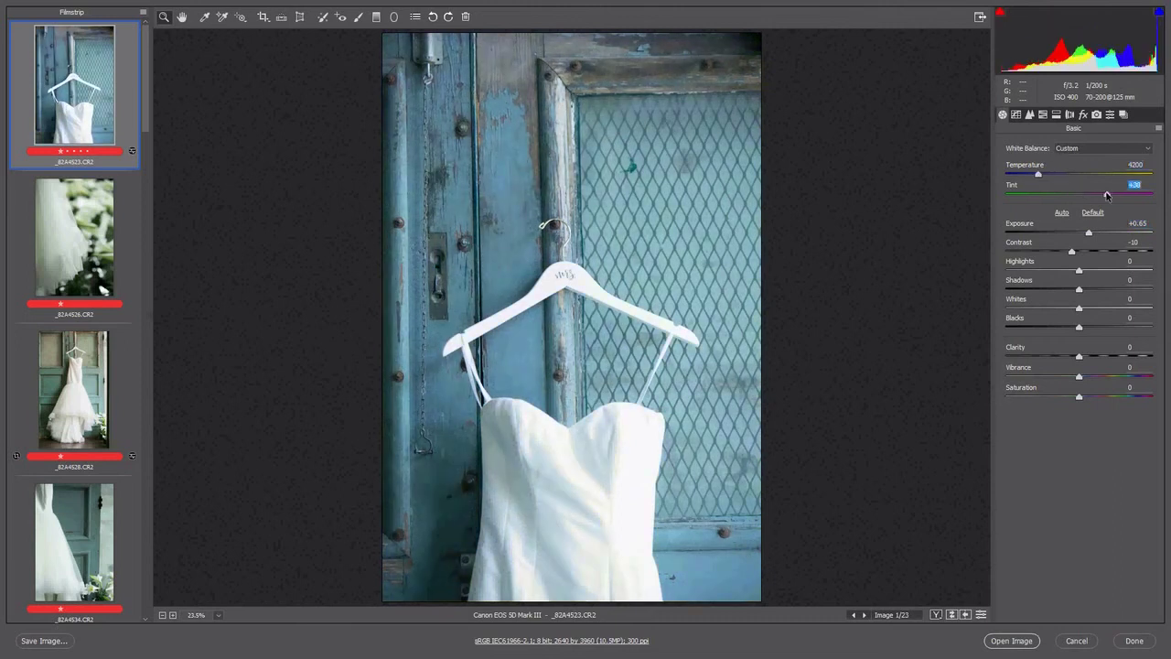
left_click_drag(1048, 271, 1018, 272)
left_click_drag(1107, 195, 1082, 195)
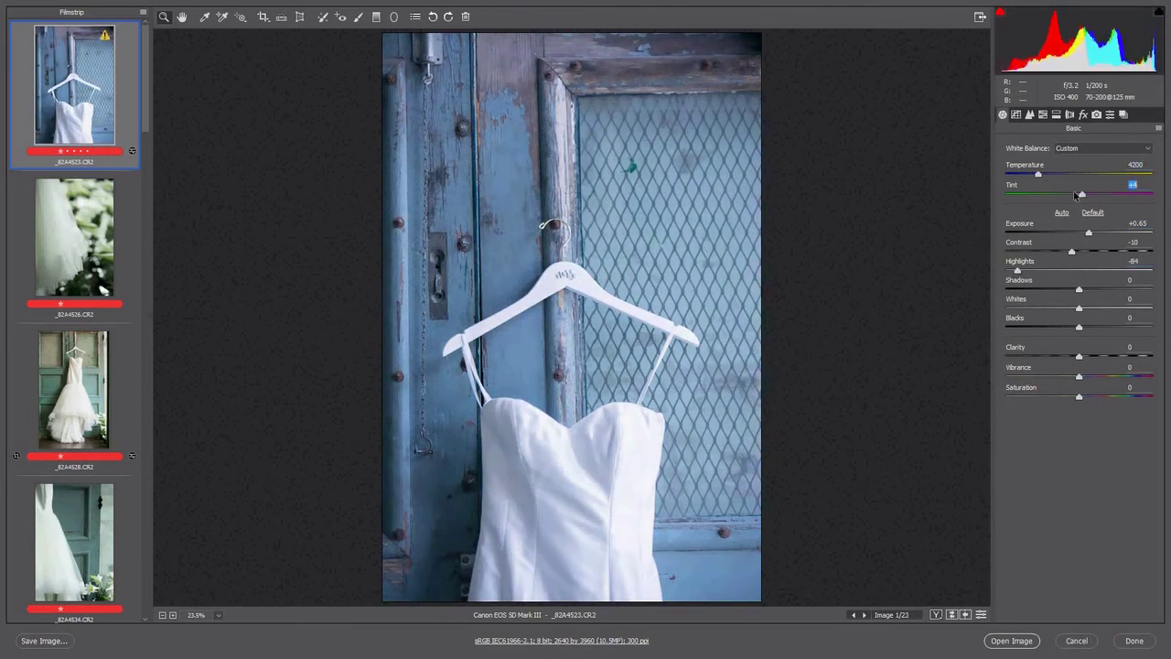
Refine the hanger photo to whites +45, highlights -66, temperature 6500, tint +20 and contrast +22, and look over the presets.
left_click(1113, 308)
left_click(1031, 271)
left_click(1071, 174)
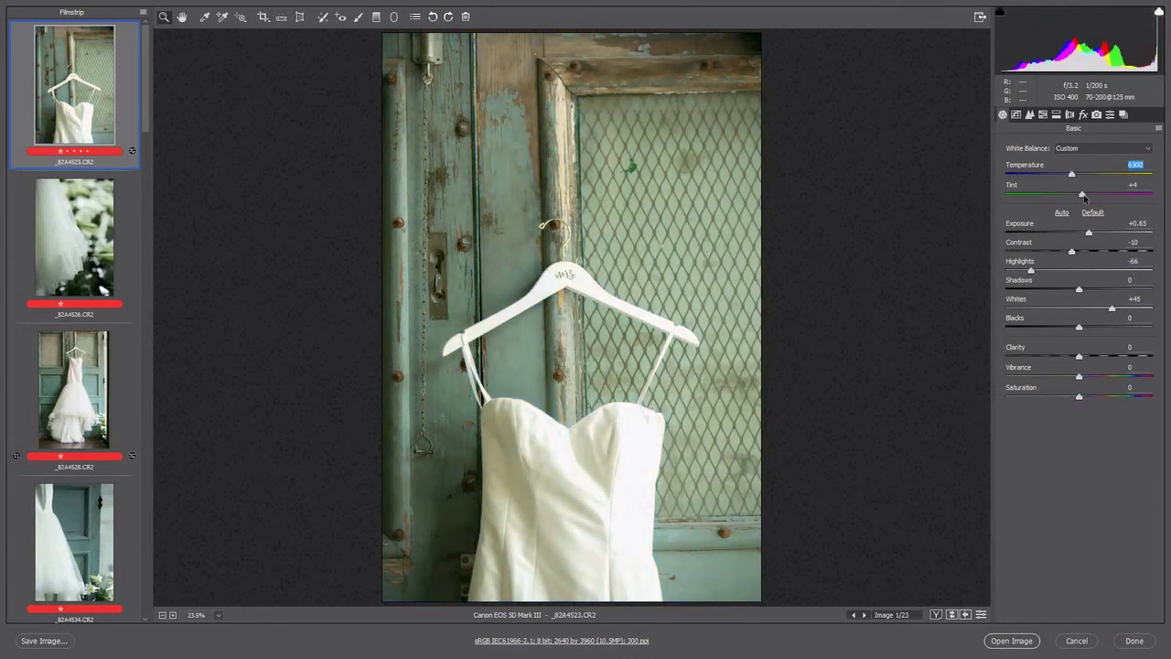
left_click(1093, 194)
left_click_drag(1074, 252, 1095, 252)
left_click(1109, 116)
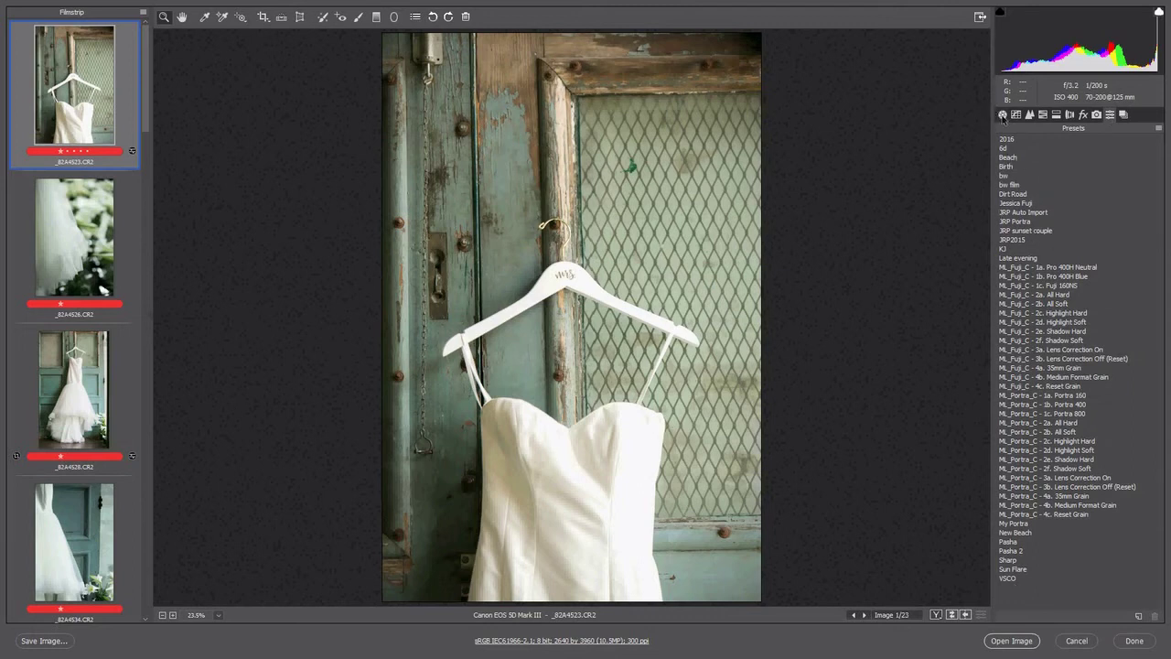
left_click(1003, 115)
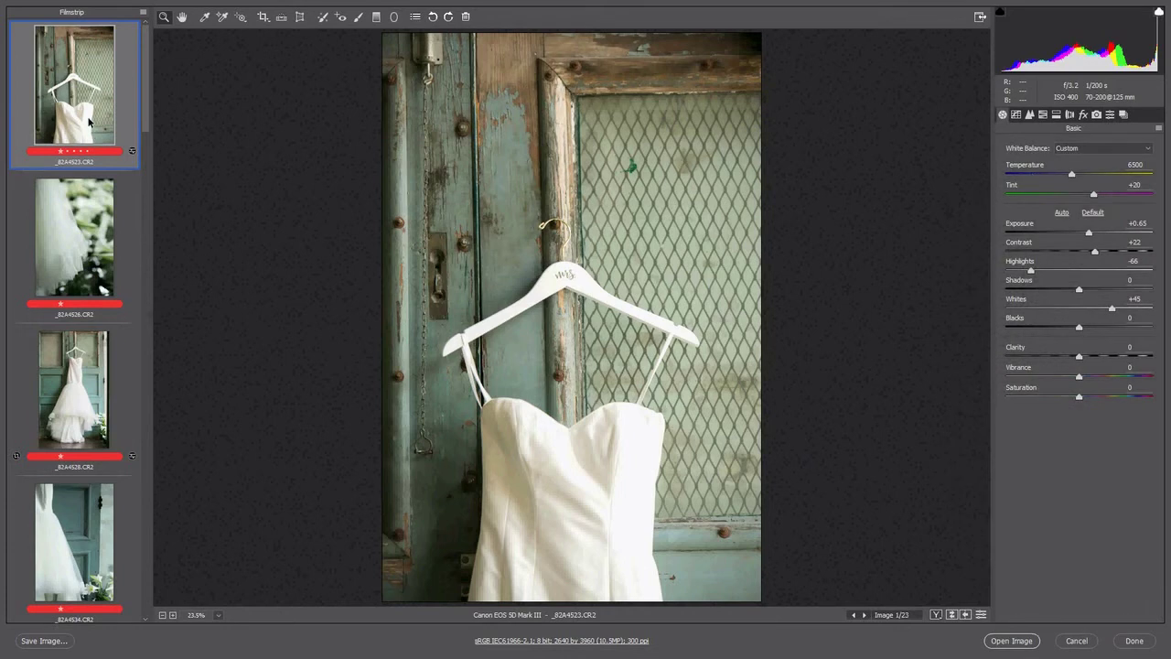
Select the five dress photos from _82A4523.CR2 through _82A4540.CR2 in the filmstrip.
scroll(92, 274, "down", 5)
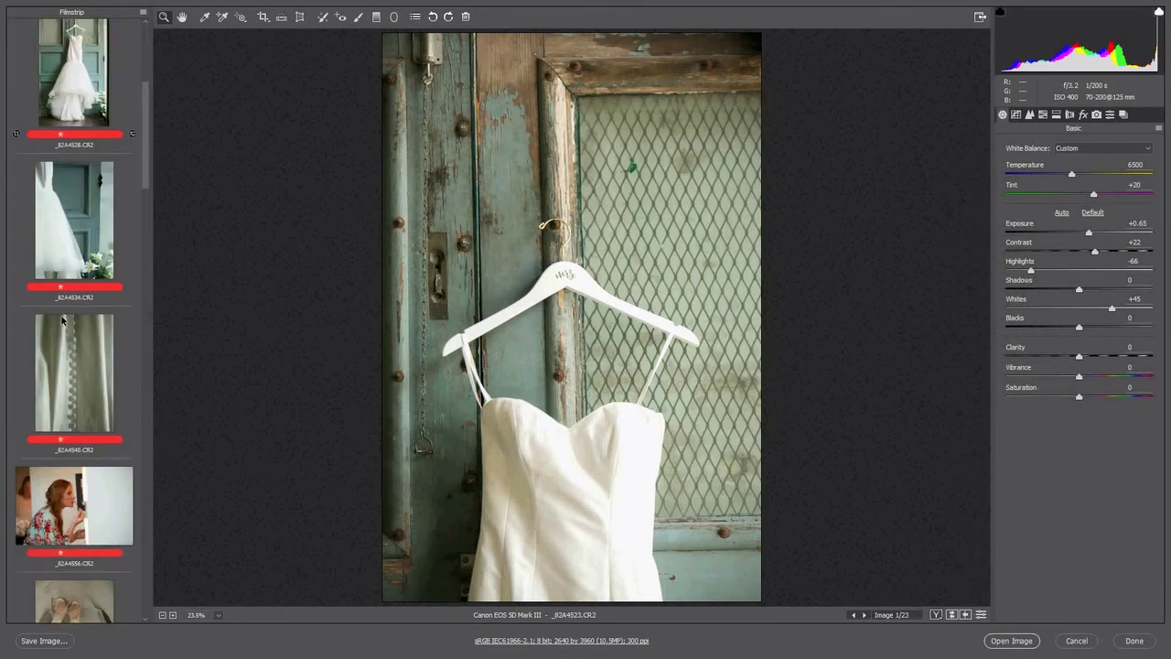
left_click(80, 418, "shift")
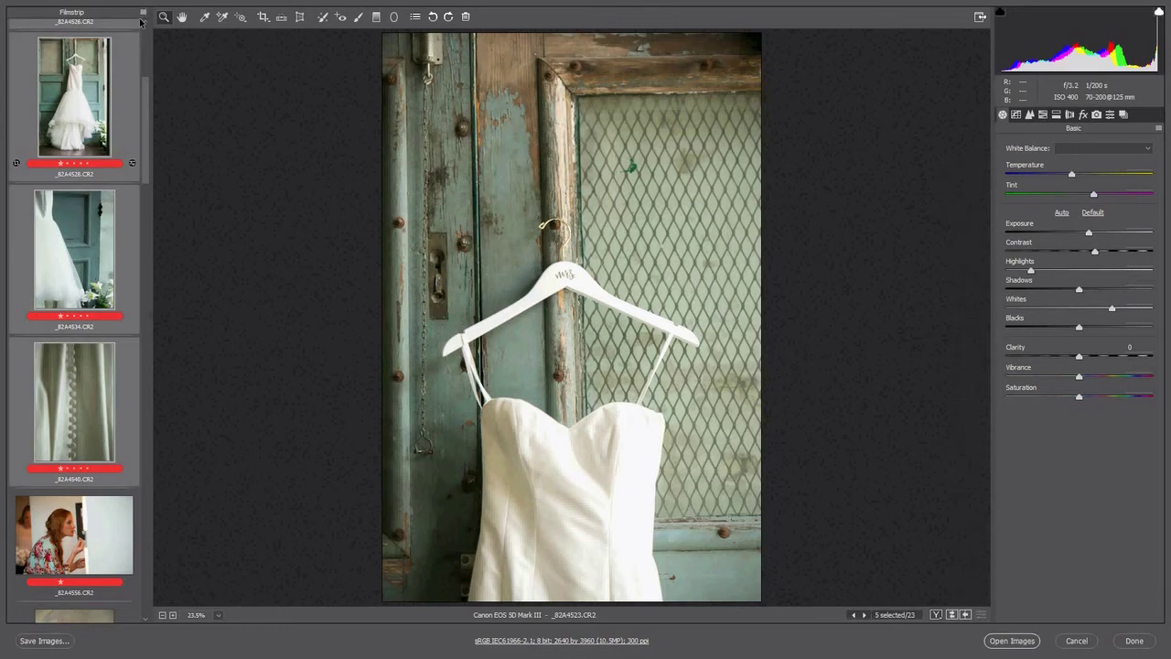
left_click(137, 23)
scroll(100, 91, "up", 5)
left_click(87, 55)
scroll(80, 403, "down", 3)
left_click(78, 490, "shift")
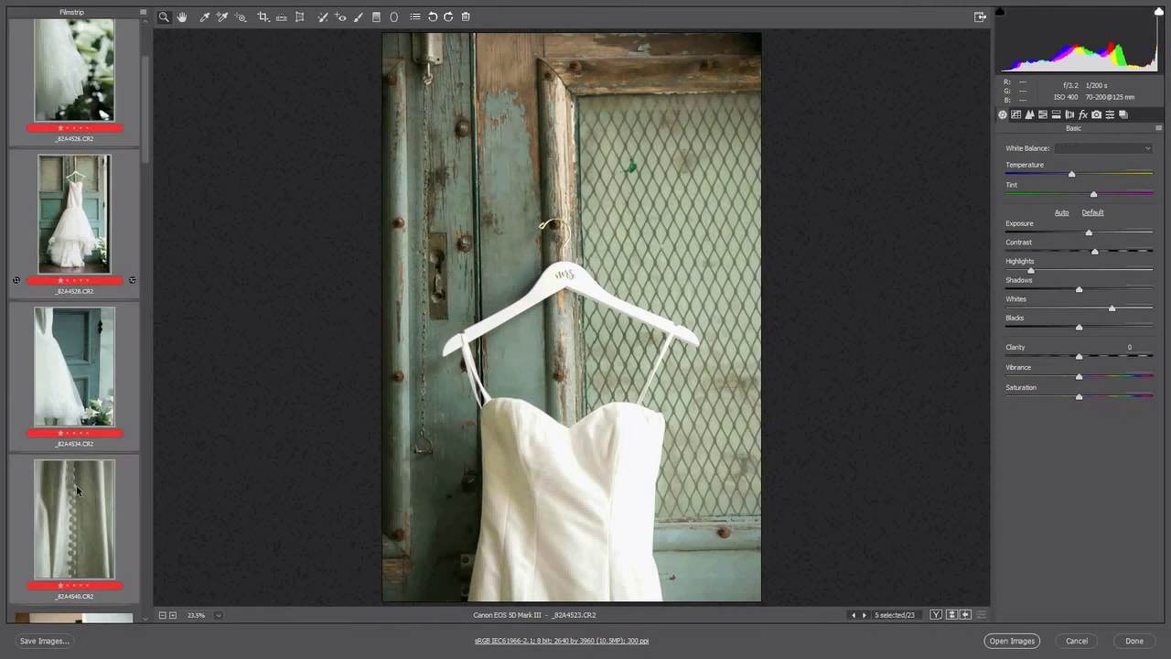
Synchronize all settings from _82A4523.CR2 across the selected dress photos.
left_click(142, 16)
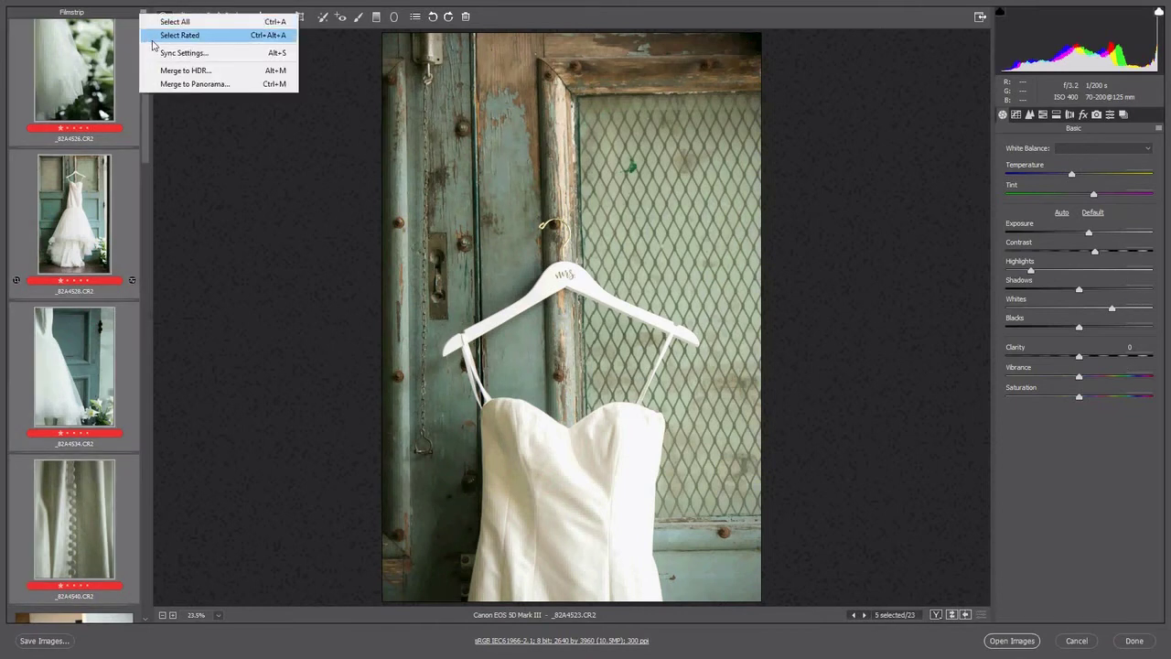
left_click(155, 53)
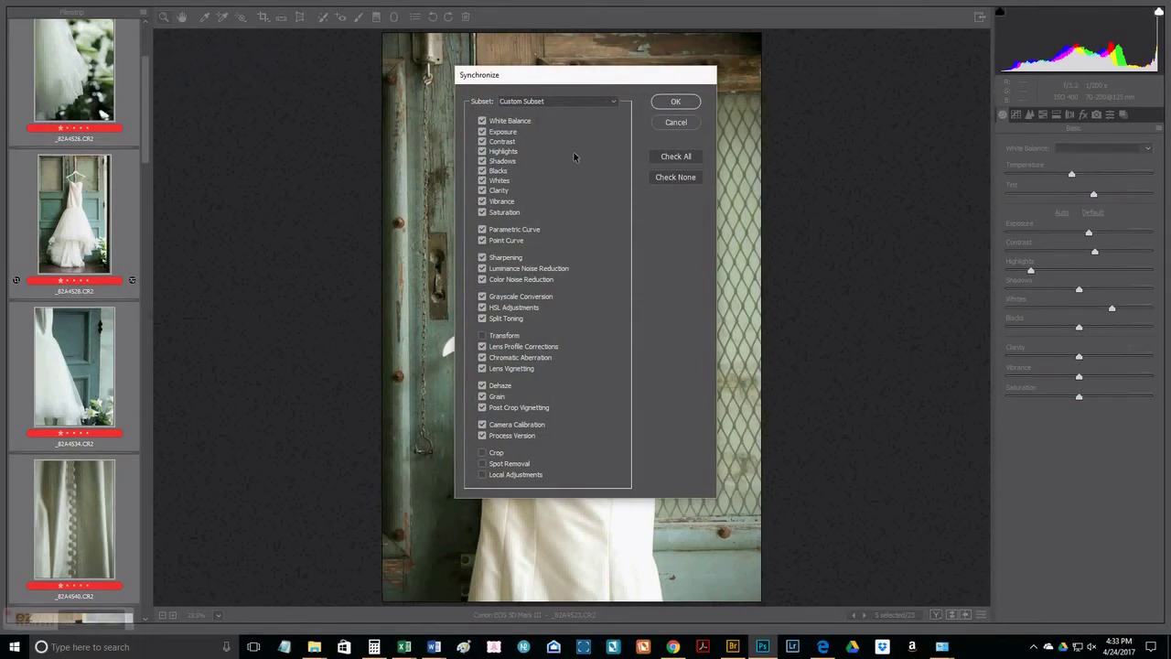
left_click(569, 102)
left_click(569, 112)
left_click(675, 101)
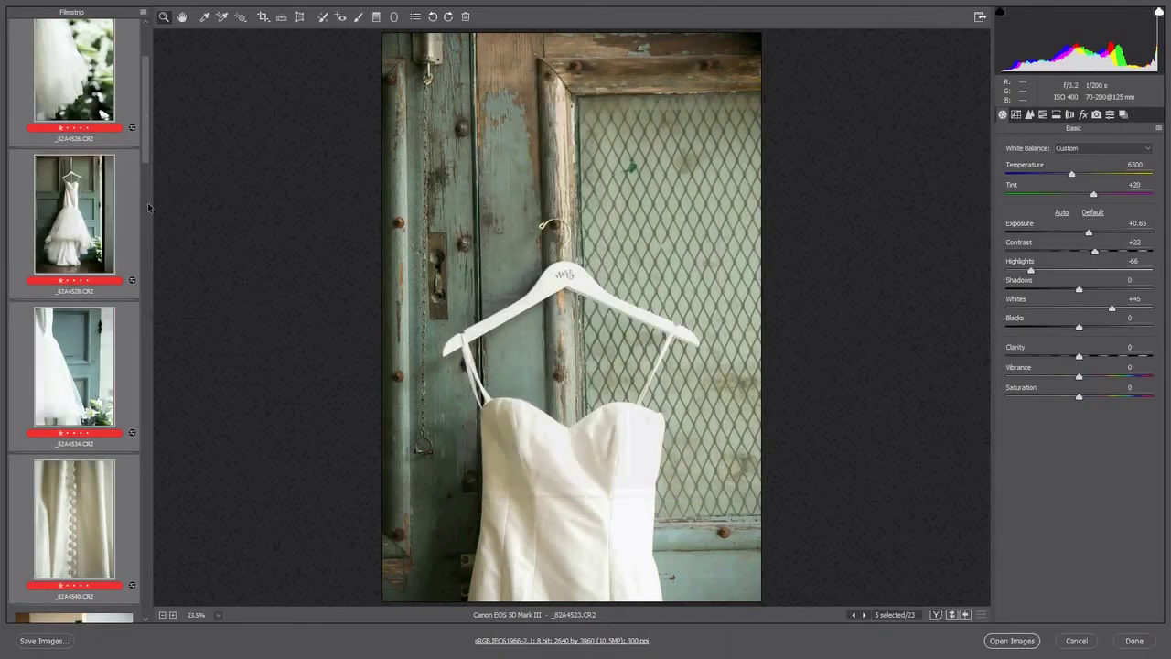
Check the synchronized full-length dress photo _82A4528.CR2 and set its whites to -3.
left_click(82, 218)
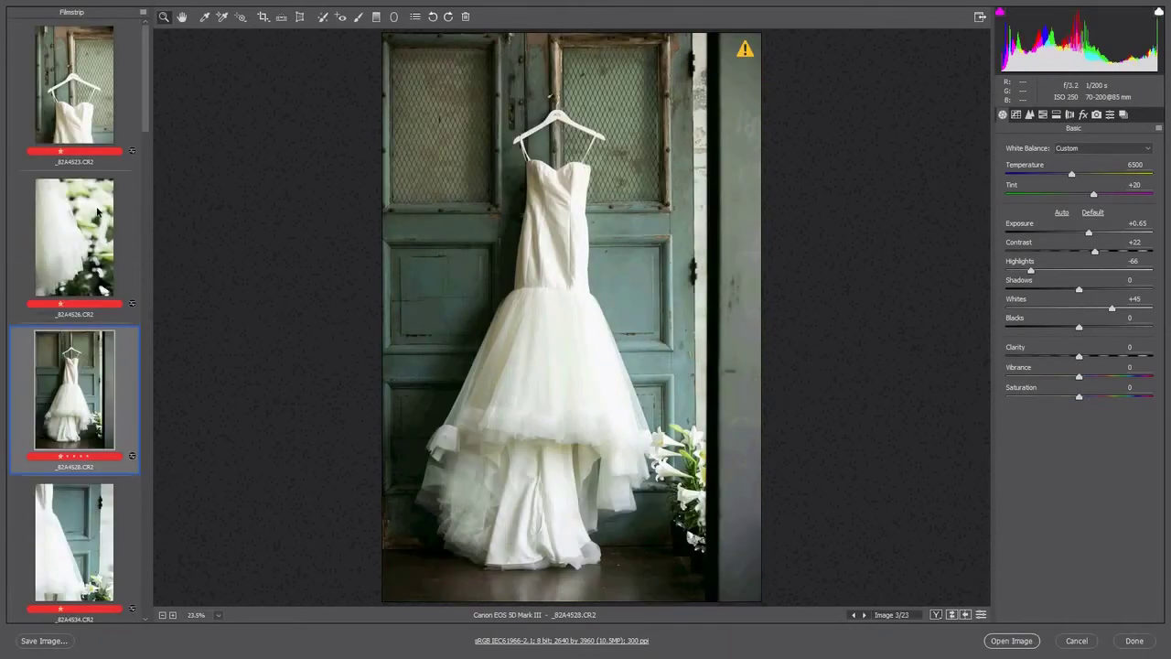
left_click(55, 101)
left_click(111, 370)
scroll(122, 320, "down", 2)
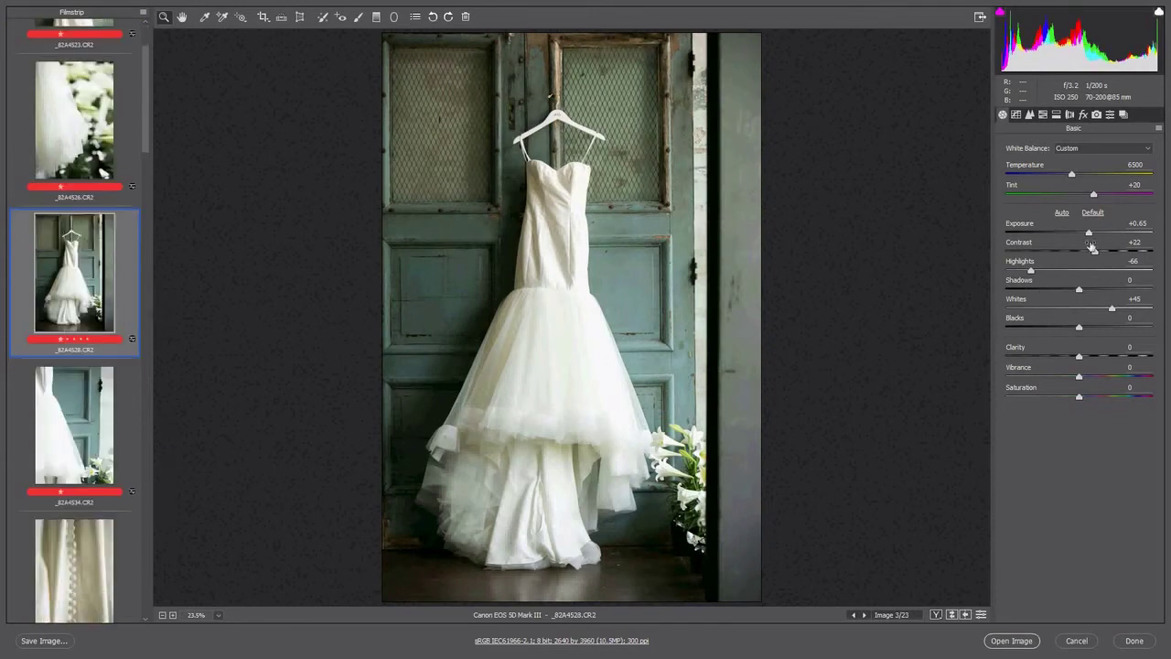
left_click(1076, 309)
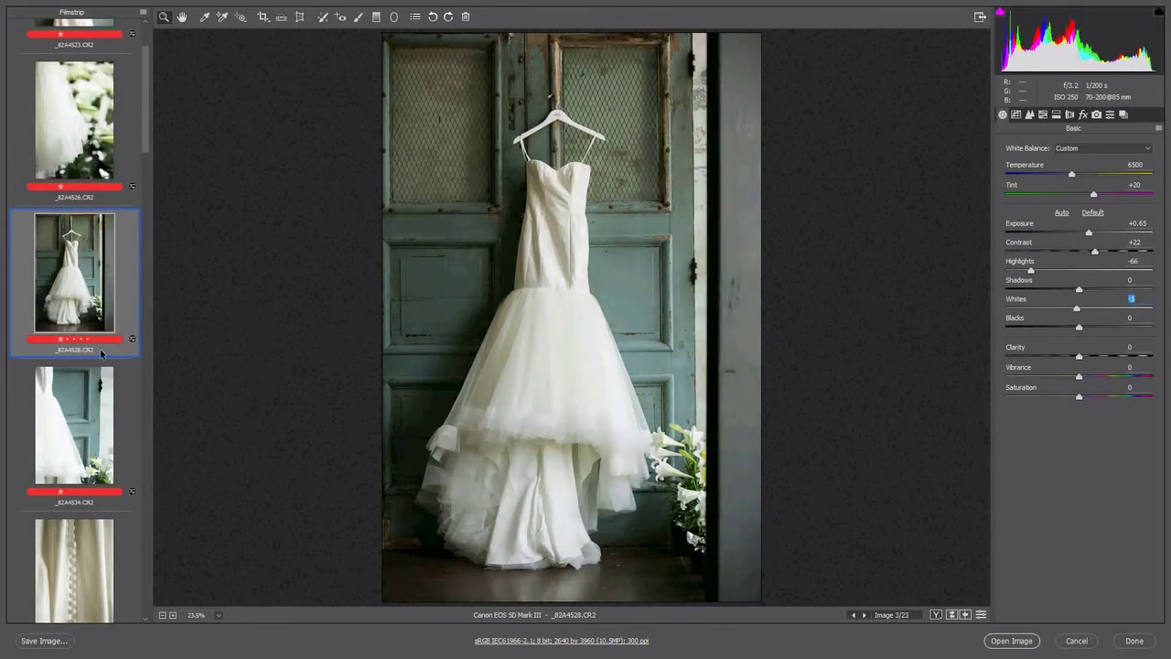
Set the shoe photo DW3B0436.CR2 to exposure +1.65, contrast +43 and highlights -53.
scroll(81, 273, "down", 10)
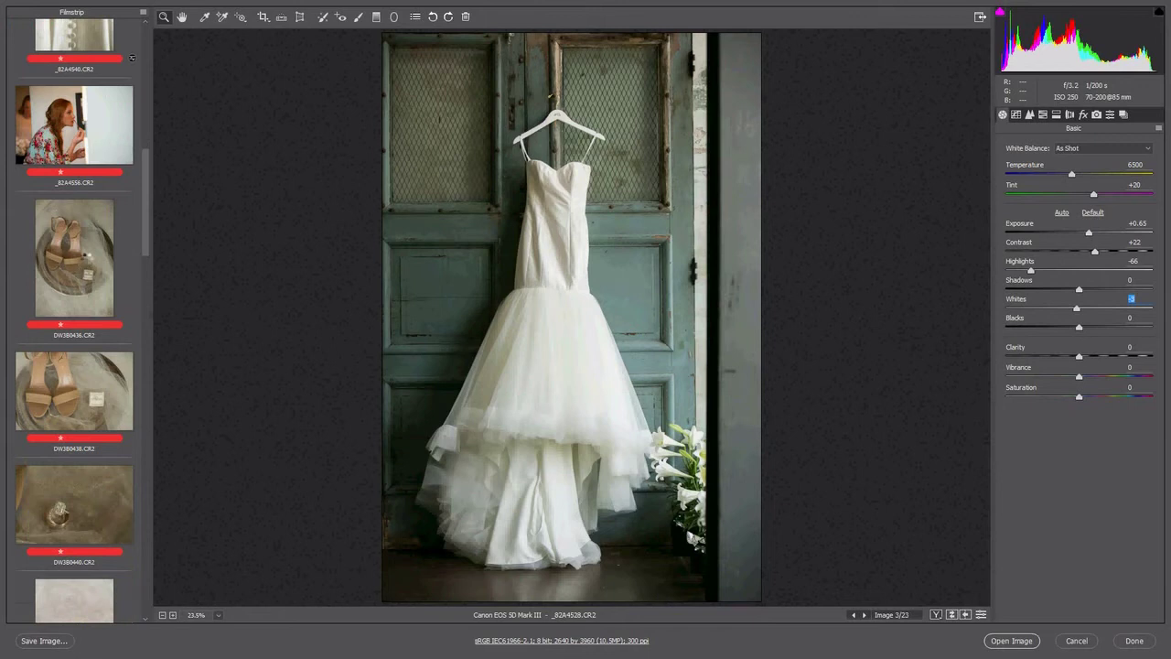
left_click(84, 261)
left_click(1102, 232)
left_click_drag(1102, 233, 1104, 232)
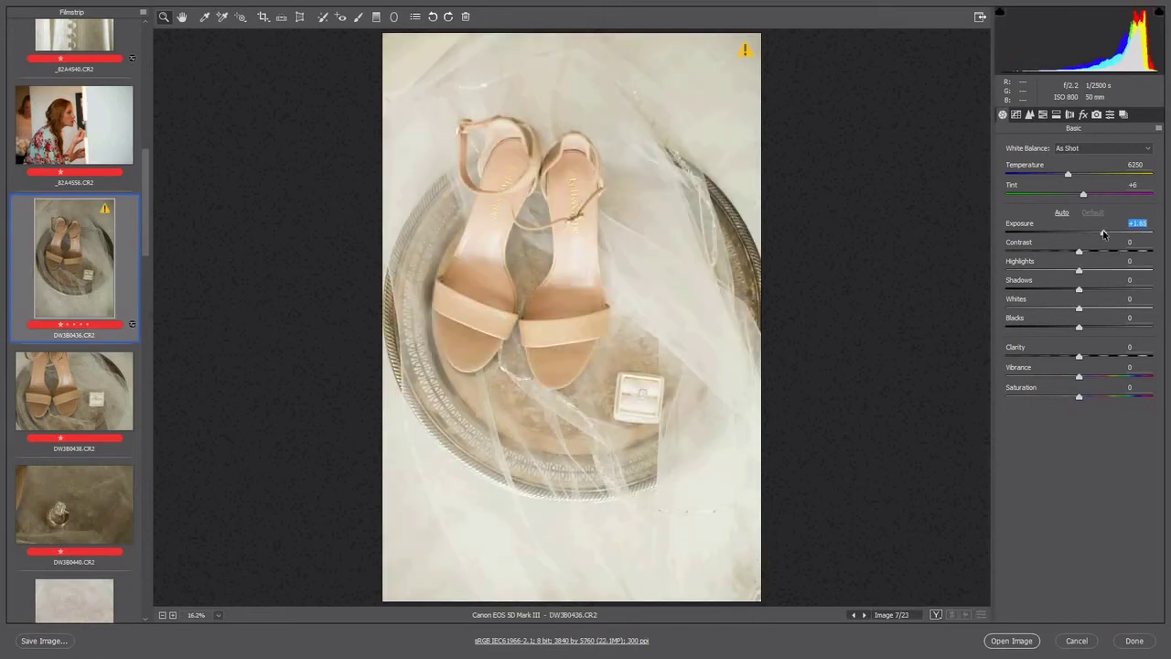
left_click(1111, 270)
left_click_drag(1055, 271, 1041, 271)
Set the shoe photo's temperature to 5250, whites to +39, blacks to -33 and vibrance to +28.
left_click(1054, 175)
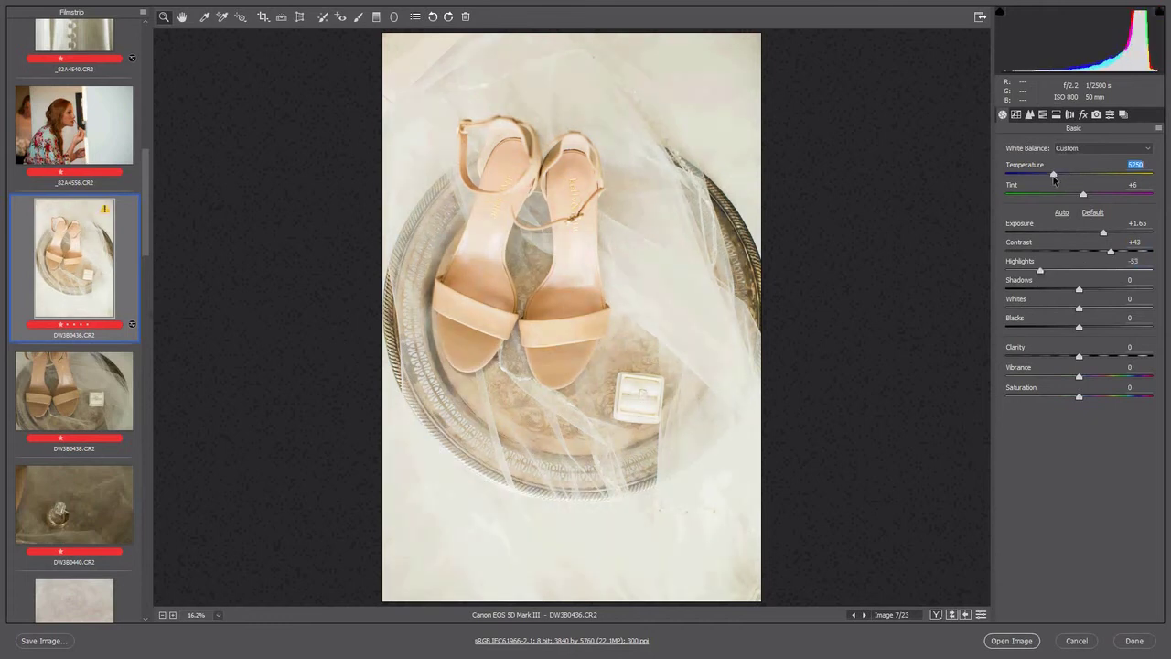
left_click(1105, 309)
left_click(1054, 326)
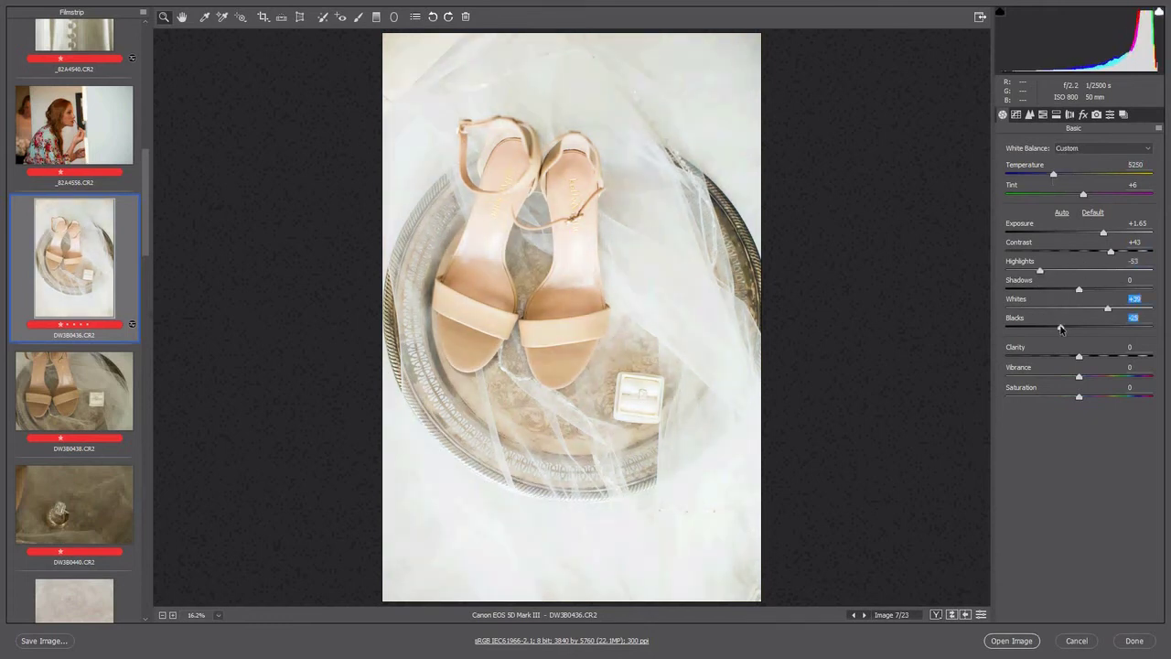
left_click(1099, 377)
left_click_drag(1099, 379, 1101, 378)
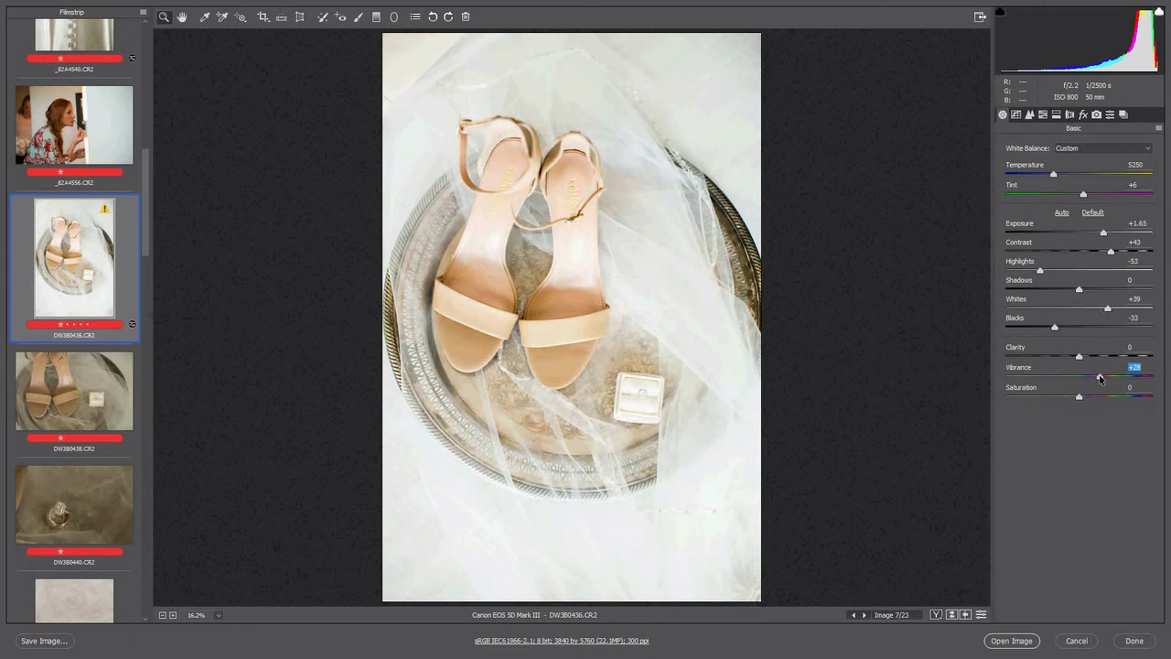
Select the photos from DW3B0436.CR2 through DW3B0467.CR2 and synchronize the shoe photo's settings across them.
scroll(79, 465, "down", 2)
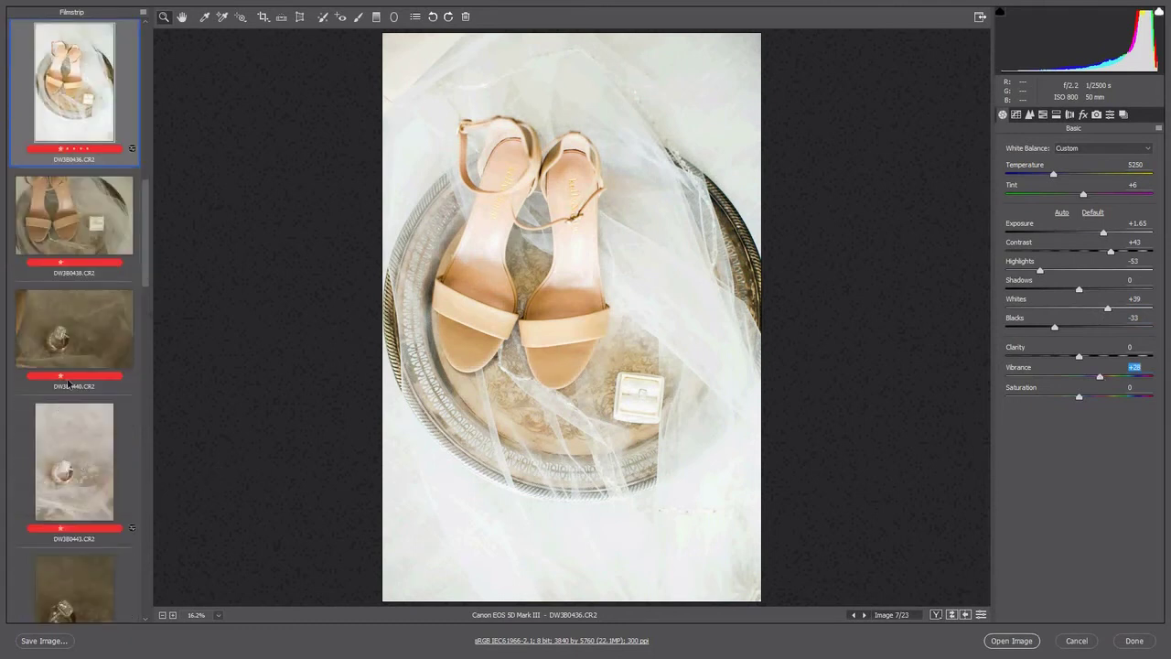
scroll(69, 382, "down", 9)
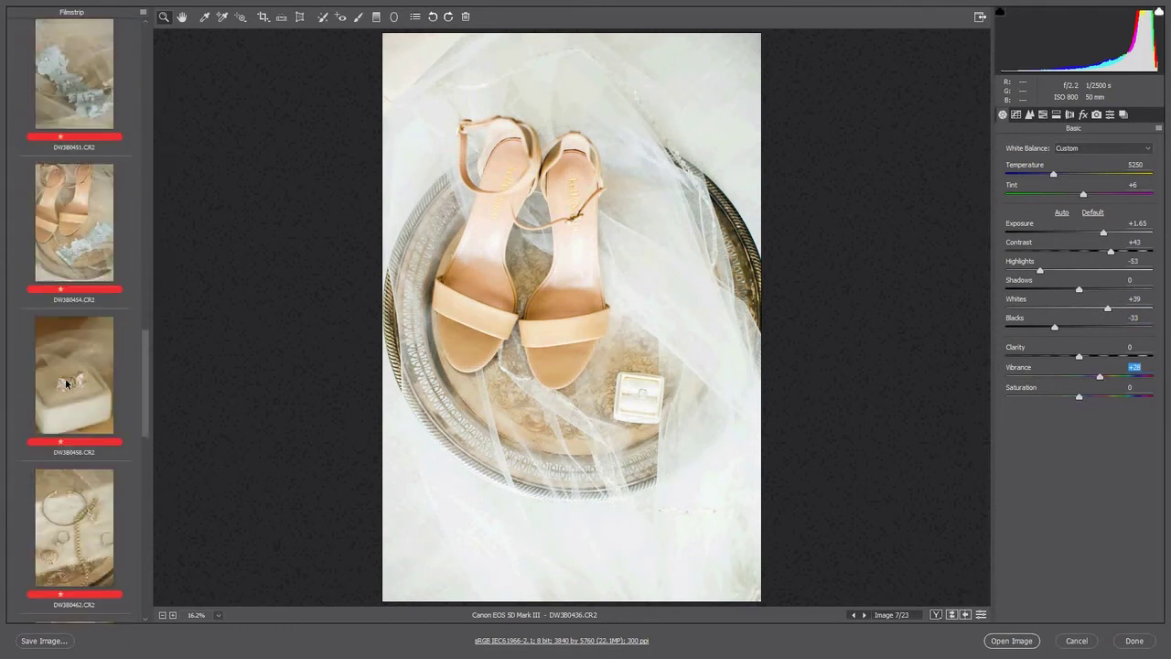
scroll(69, 366, "down", 7)
left_click(93, 215, "shift")
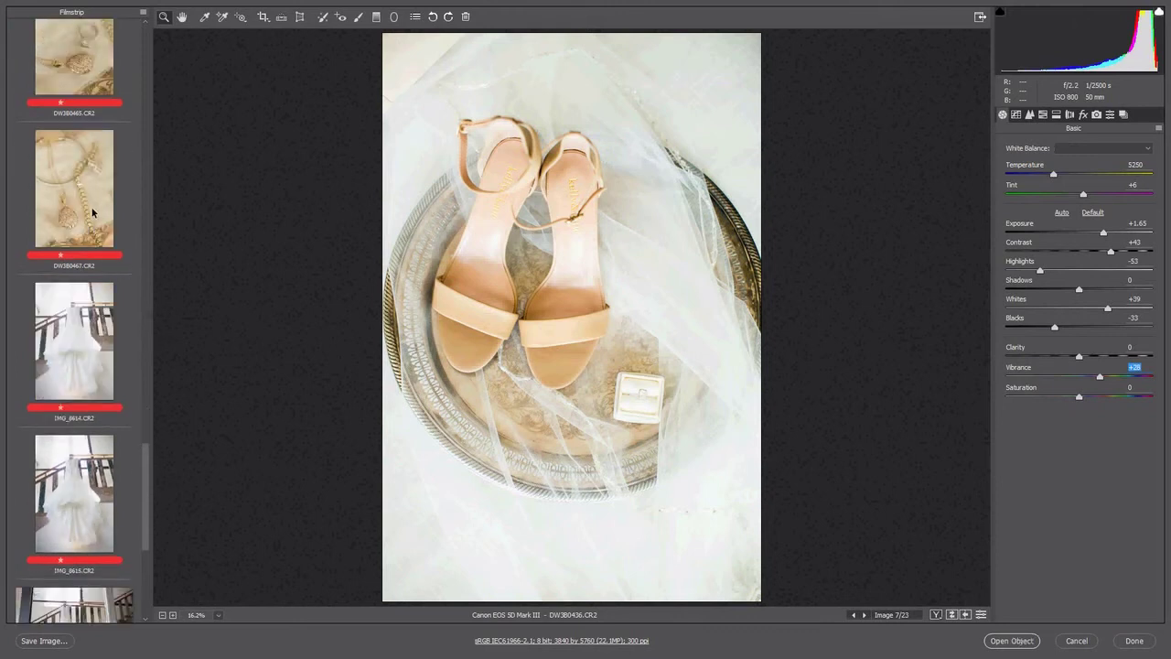
left_click(143, 13)
left_click(183, 49)
left_click(675, 101)
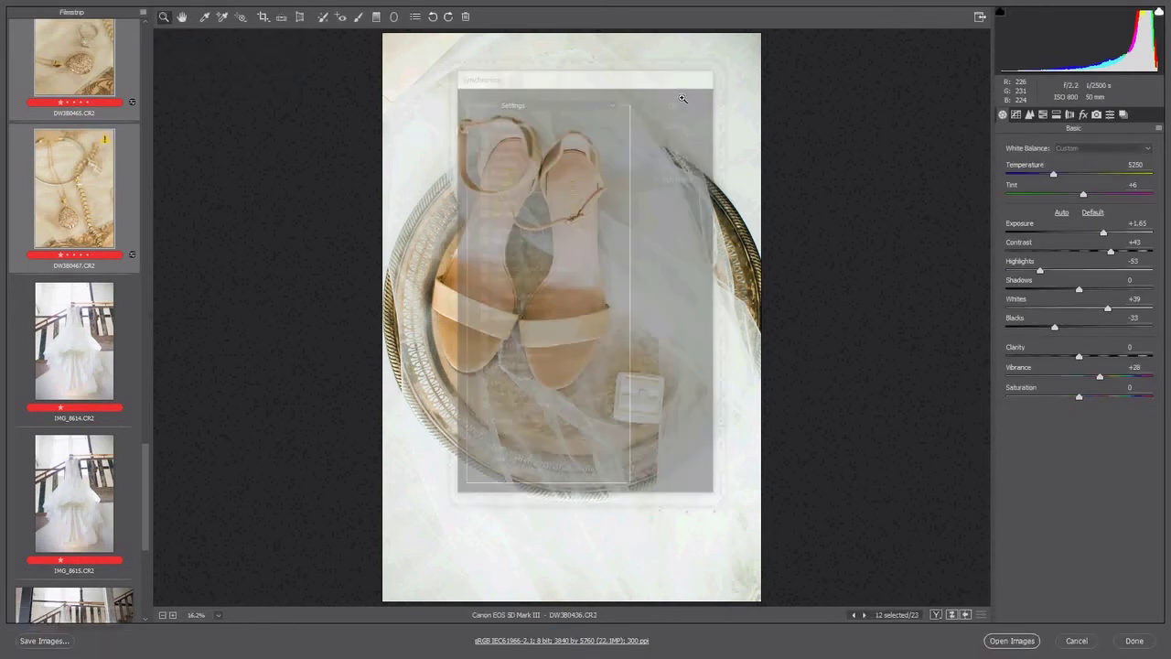
Set the jewelry photo DW3B0467.CR2 to exposure +0.50, temperature 5000, contrast -30 and tint +10, and look over the remaining filmstrip photos.
left_click(59, 185)
left_click_drag(1104, 233, 1070, 233)
mouse_move(1053, 174)
left_mouse_down()
mouse_move(1020, 175)
mouse_move(1050, 177)
left_mouse_up()
left_click_drag(1111, 251, 1089, 195)
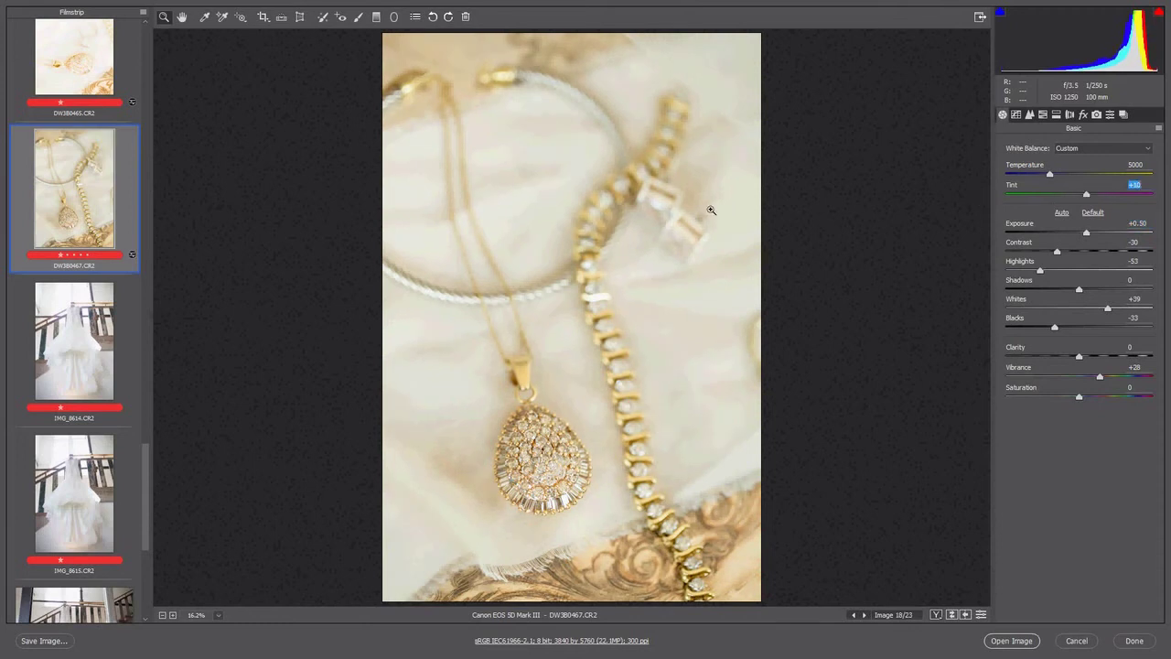
scroll(83, 380, "down", 2)
scroll(85, 382, "down", 2)
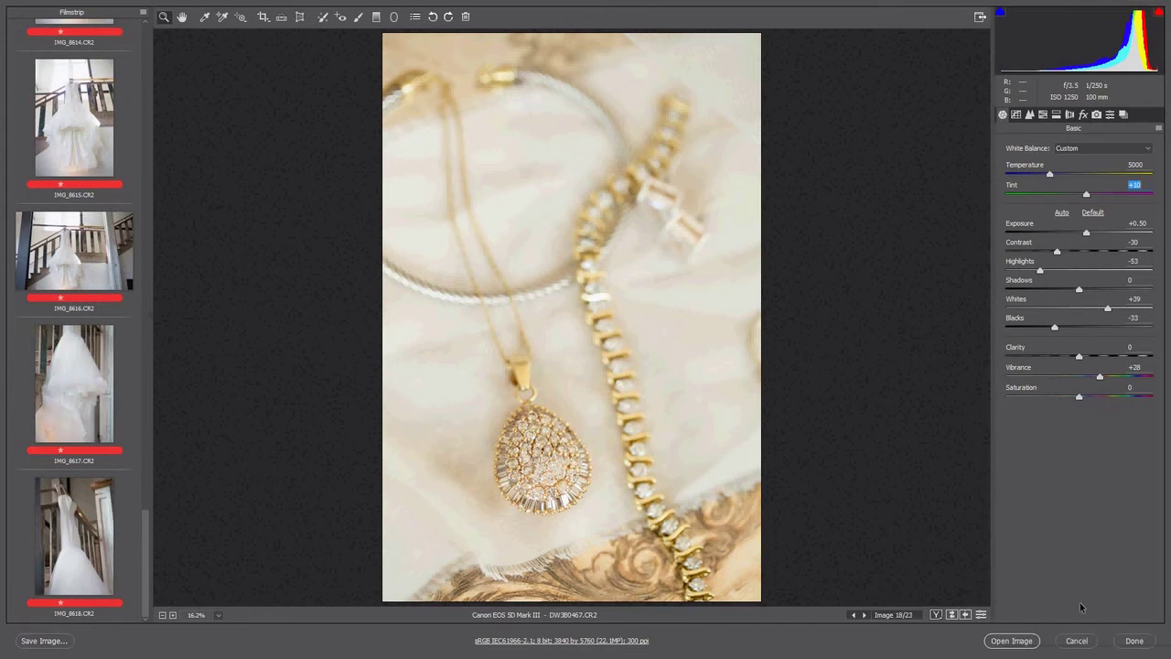
Cancel all pending Camera Raw changes, including those to non-selected images, and switch to Bridge.
left_click(1077, 641)
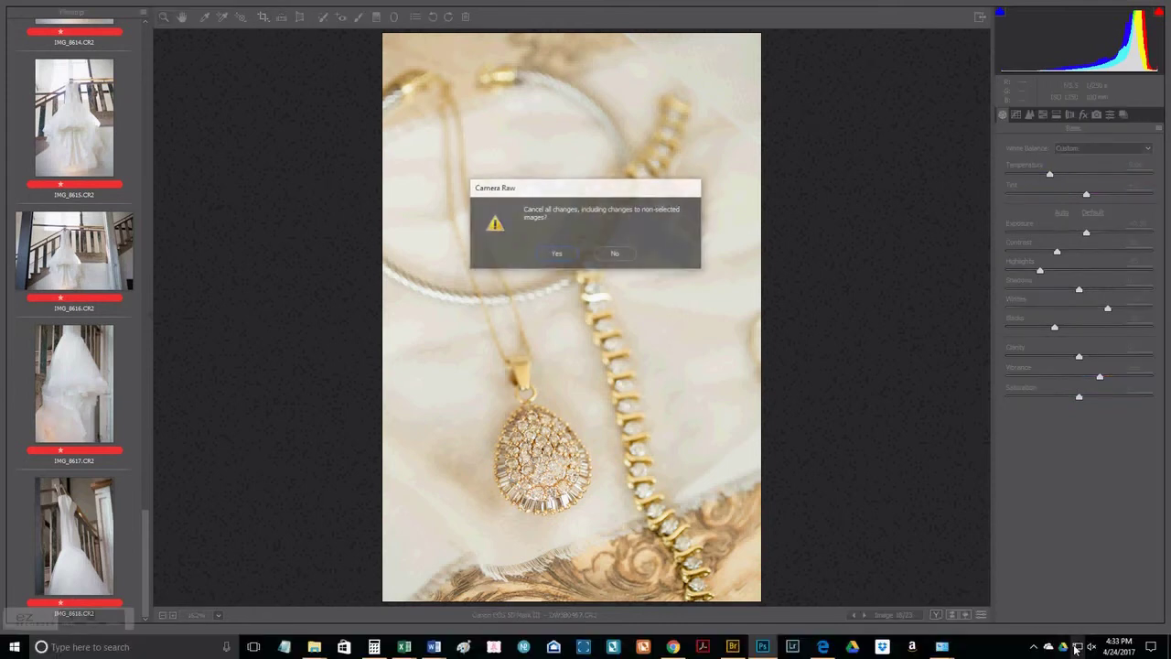
left_click(556, 254)
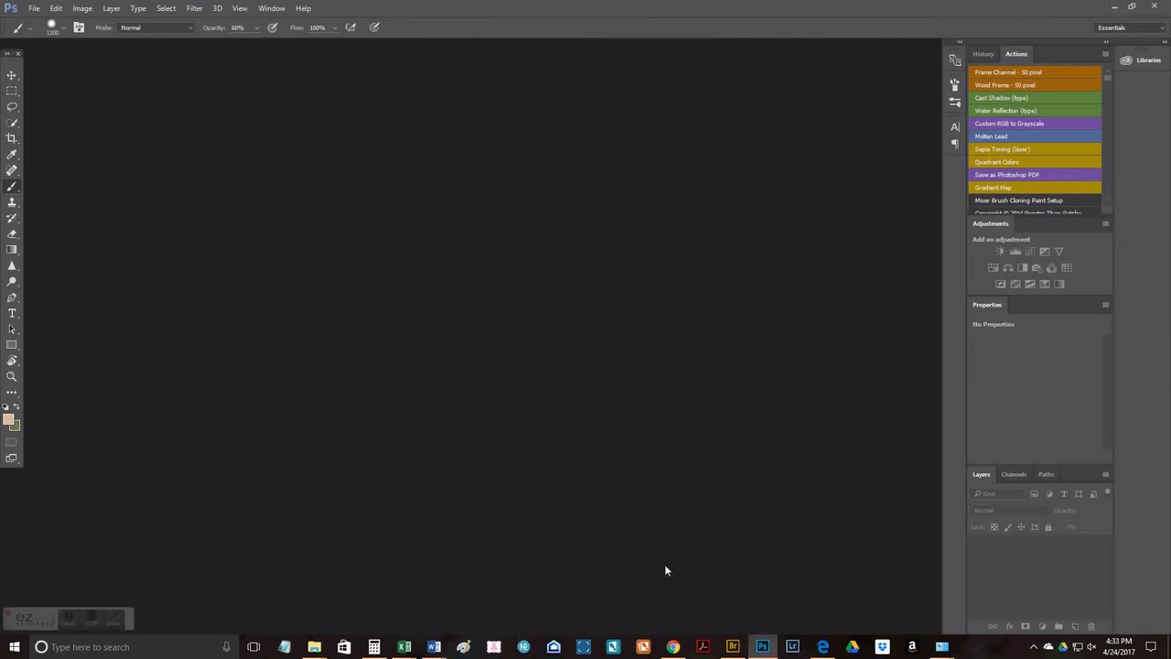
left_click(733, 646)
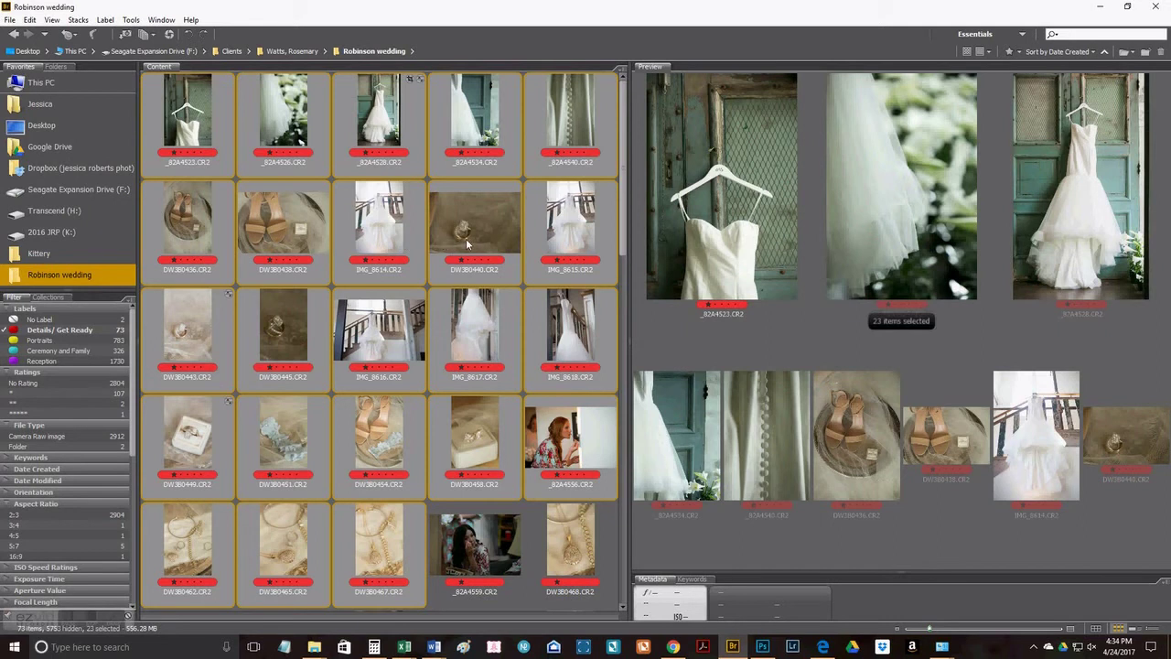
Add the one-, two- and five-star ratings to the filter on the Details/ Get Ready photos.
left_click(389, 143)
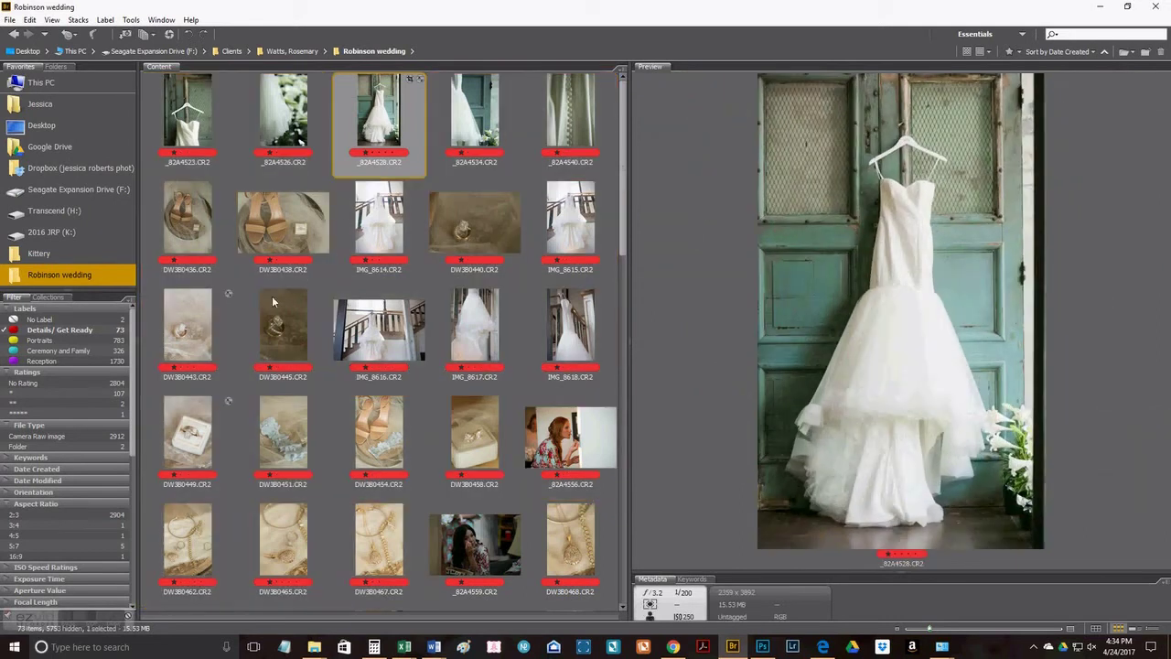
left_click(59, 392)
left_click(55, 416)
Select all filtered photos from _82A4523.CR2 through IMG_8834.CR2 and change their label to Done.
left_click(217, 144)
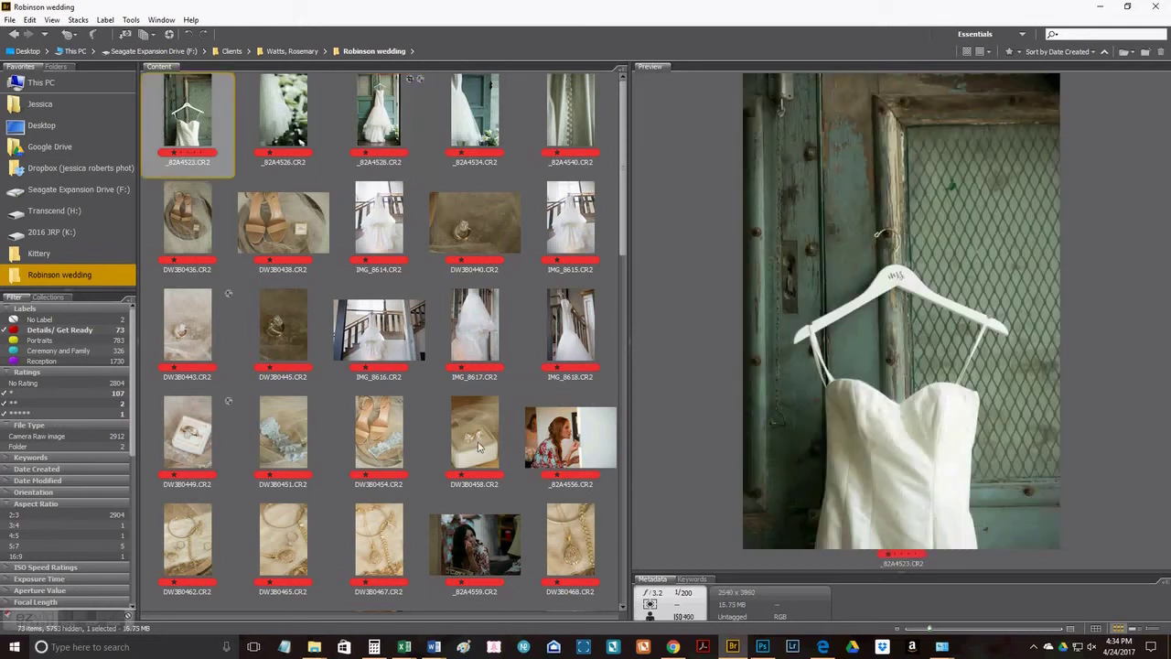
scroll(478, 445, "down", 20)
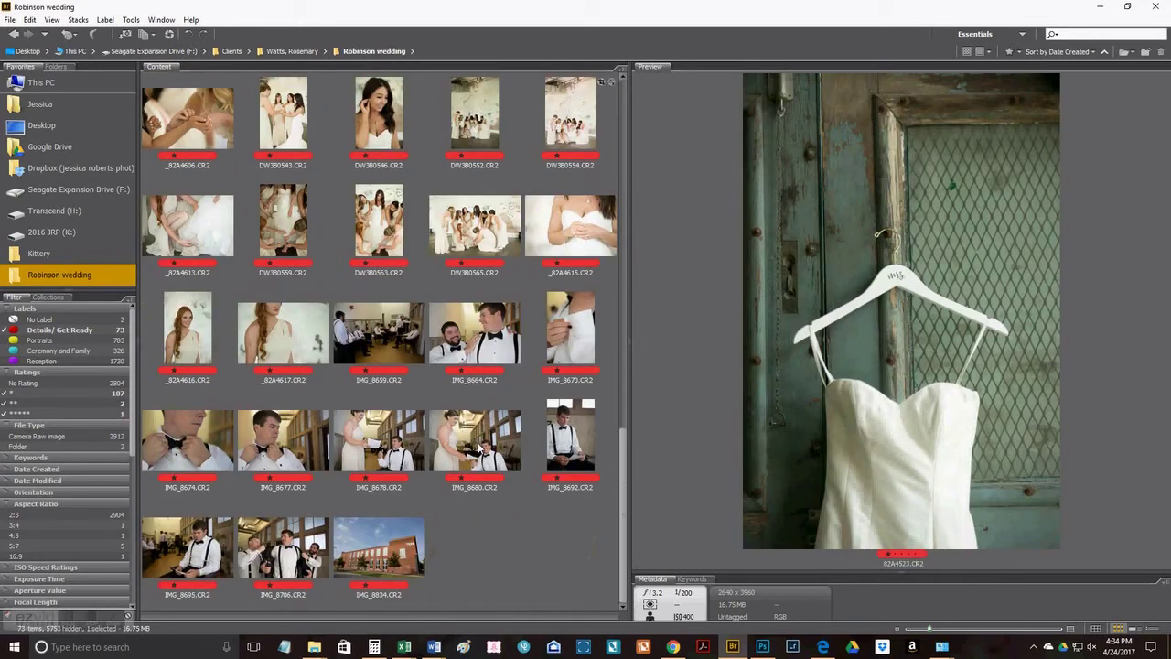
left_click(384, 560, "shift")
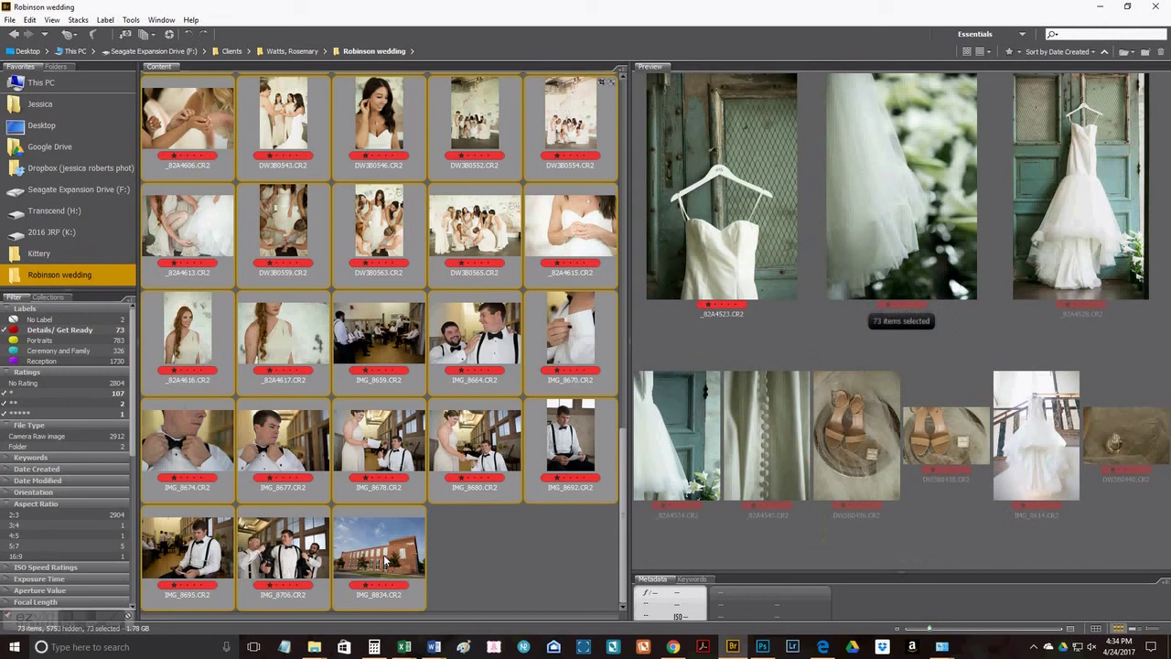
right_click(385, 560)
mouse_move(449, 513)
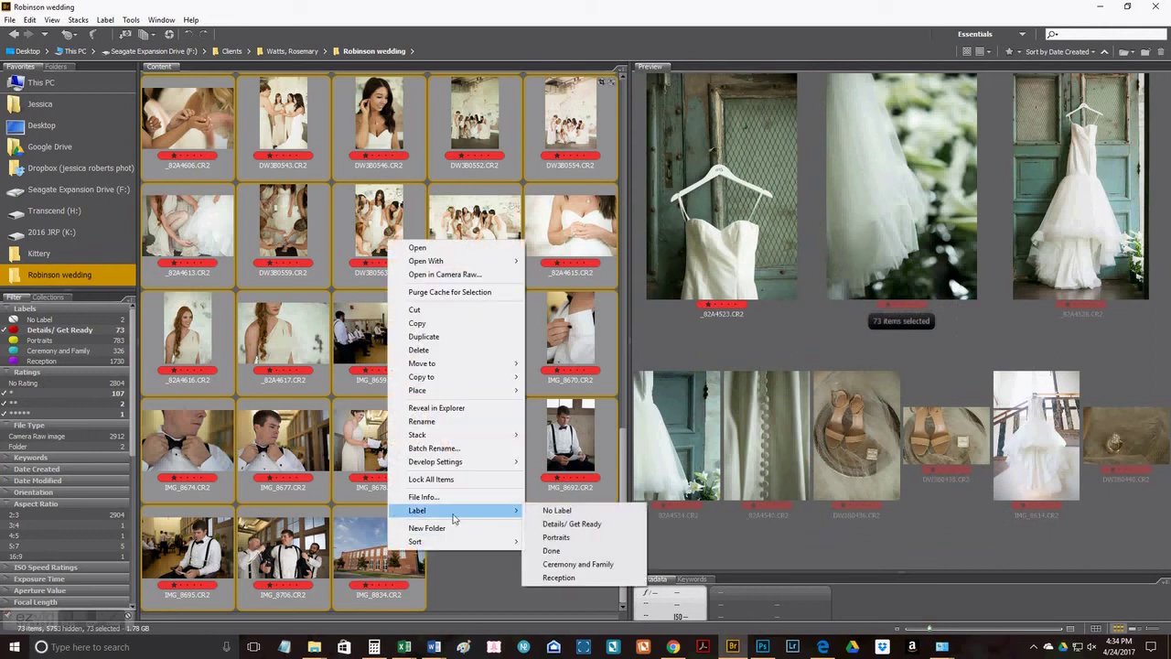
left_click(555, 551)
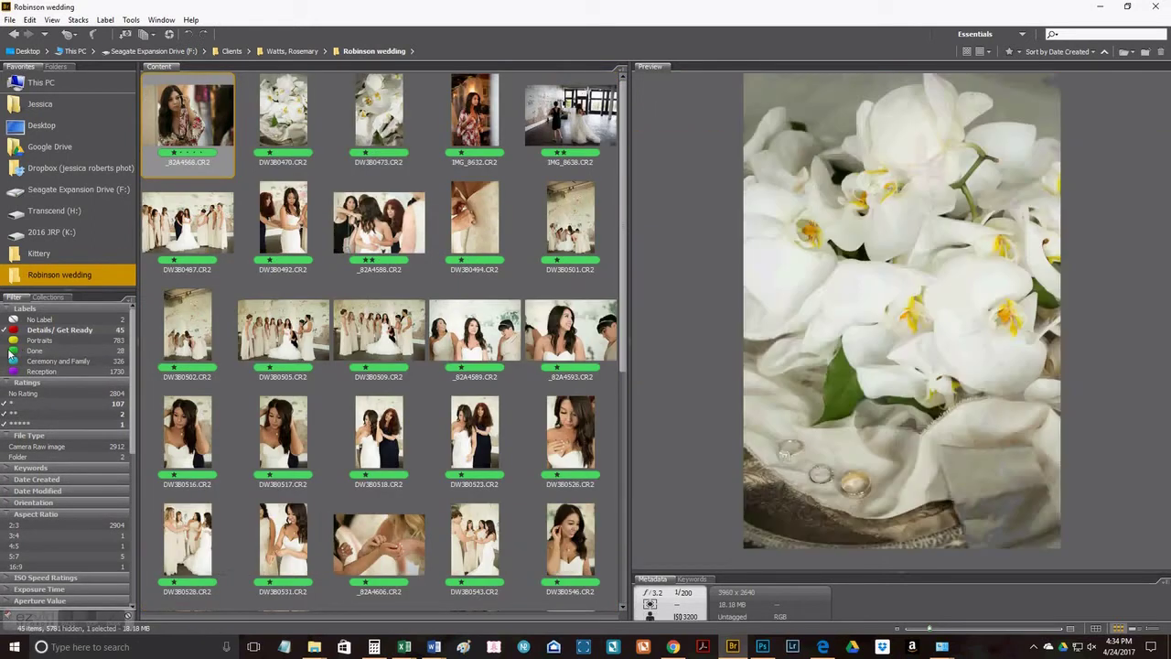
Switch the label filter from Details/ Get Ready to Done.
left_click(94, 352)
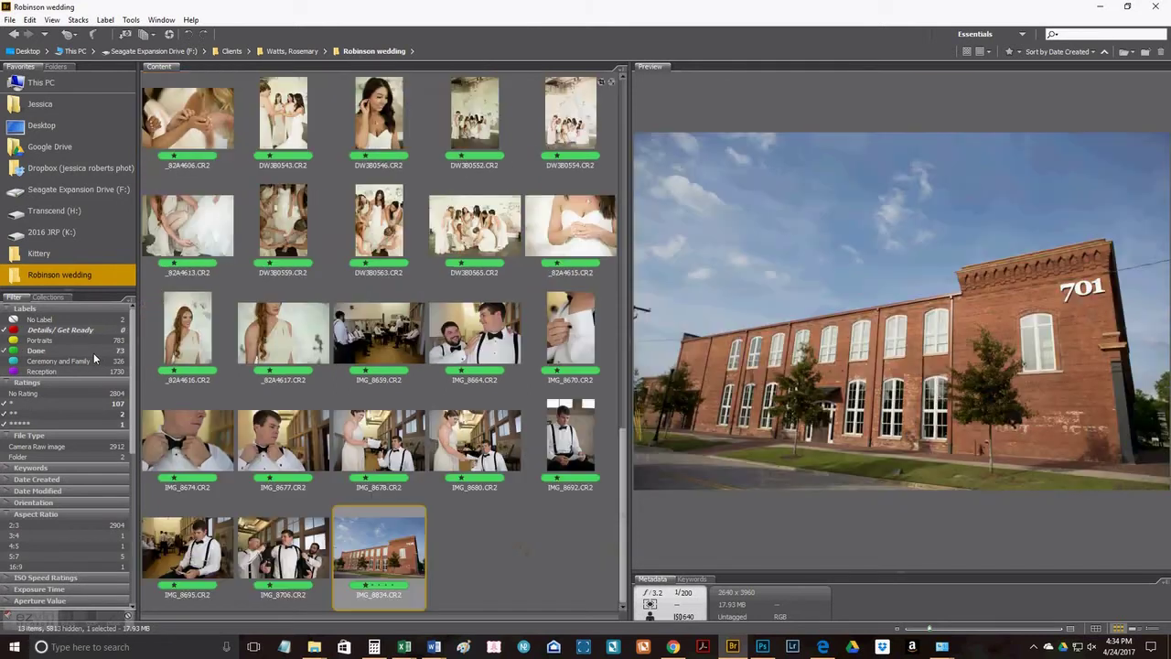
left_click(94, 352)
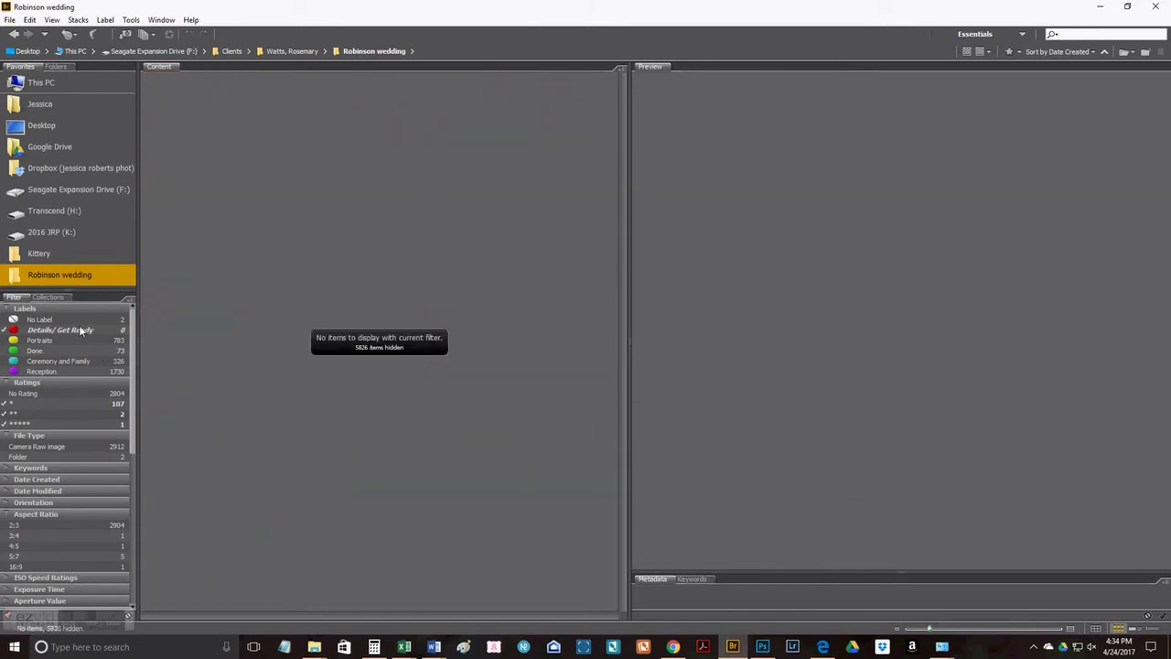
left_click(78, 329)
left_click(77, 343)
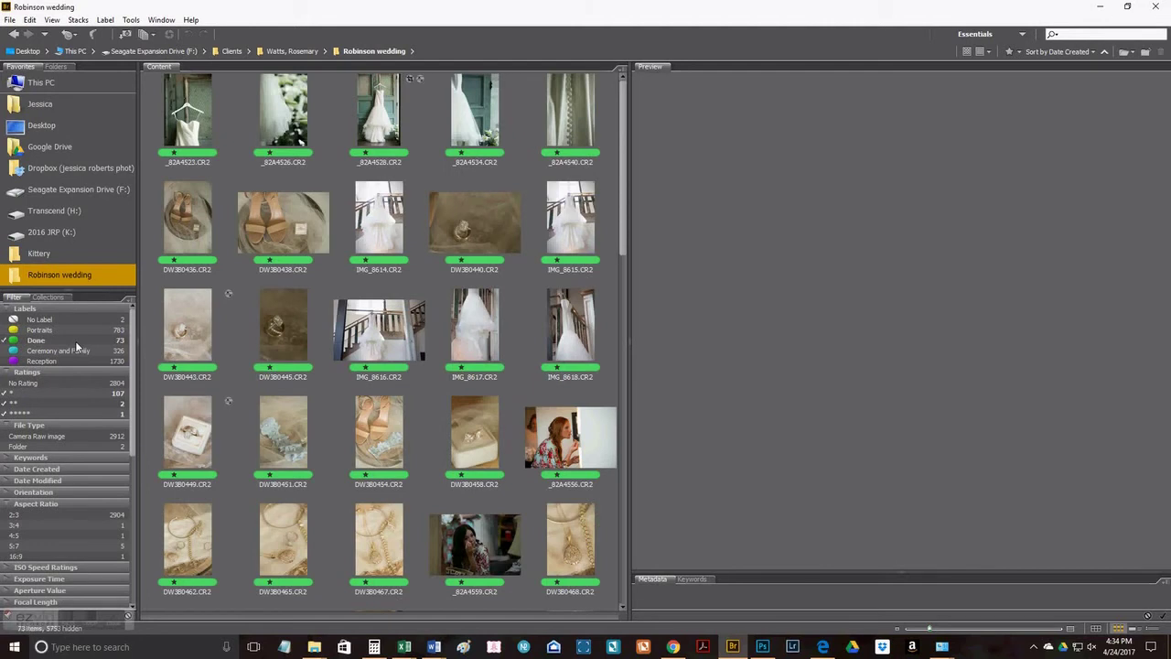
Check the starred Portraits photos, return the label filter to Done, and look over those photos, previewing _82A4567.CR2.
left_click(76, 346)
left_click(77, 346)
left_click(64, 335)
left_click(103, 339)
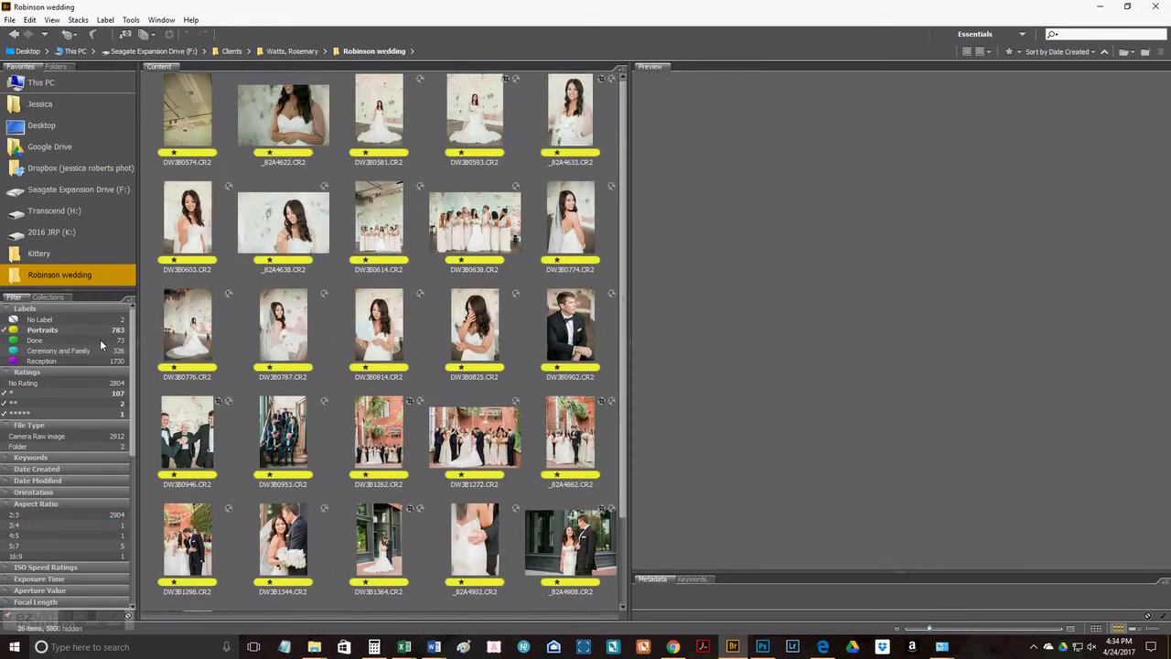
left_click(100, 339)
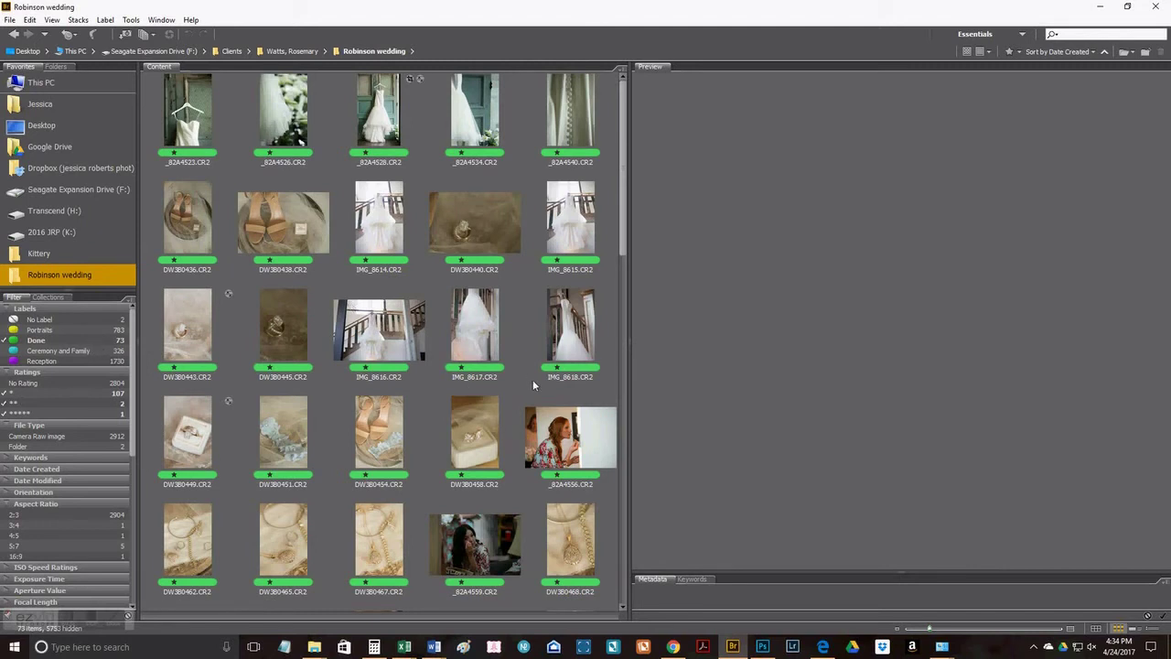
scroll(348, 462, "down", 3)
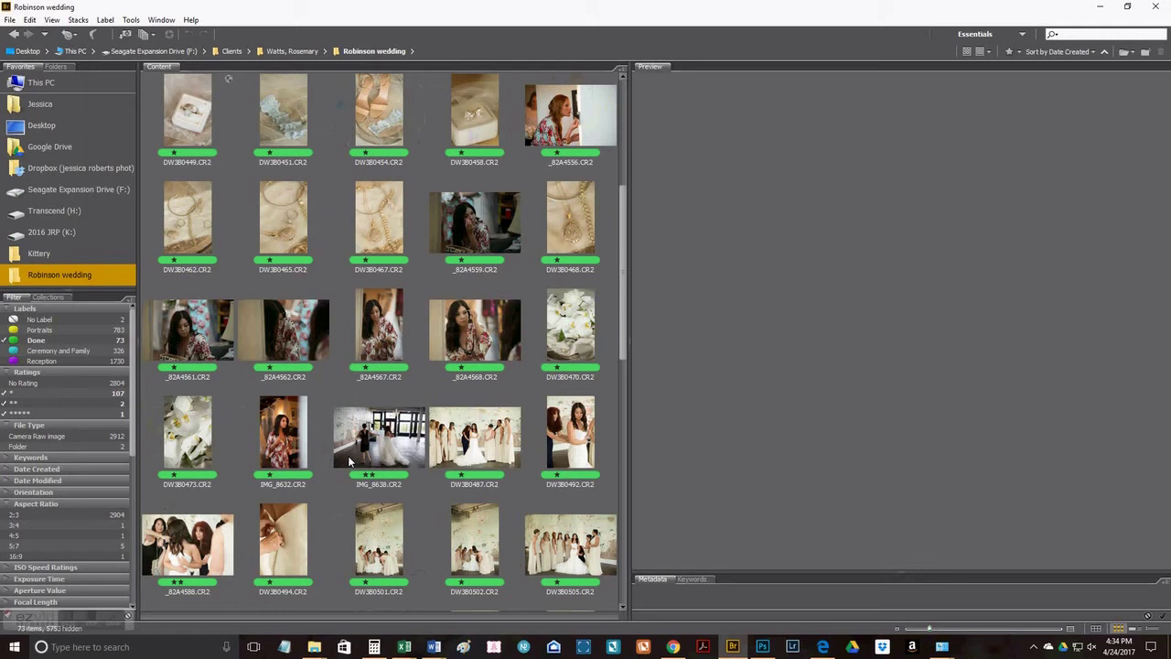
left_click(387, 331)
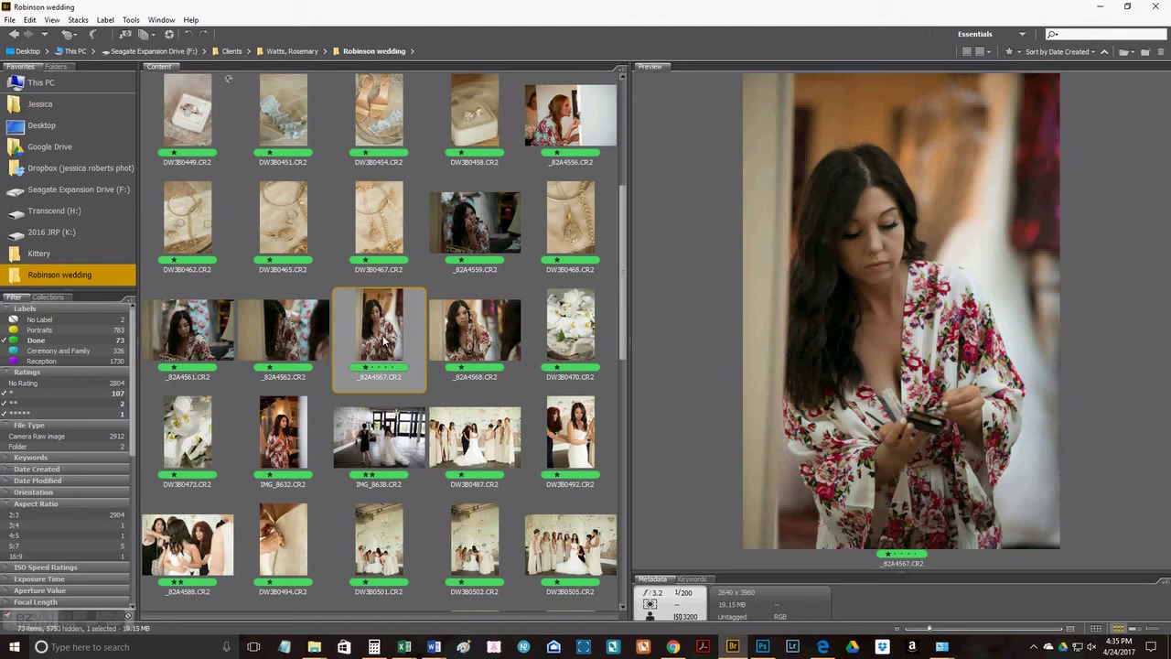
scroll(377, 371, "up", 3)
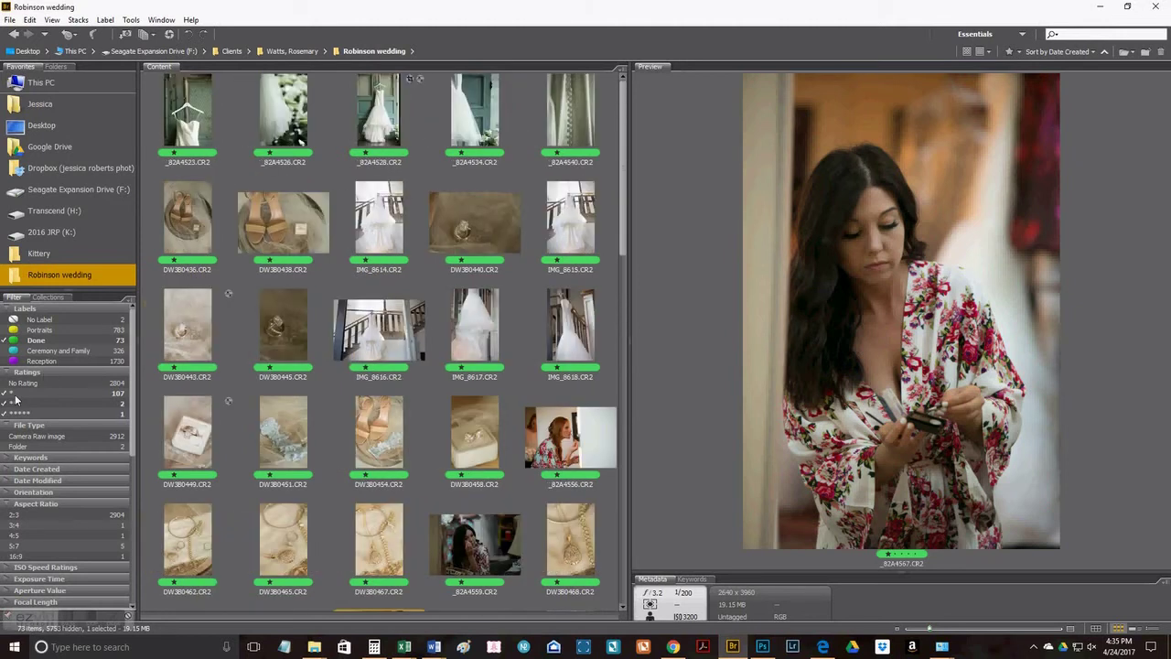
Filter the content to unlabelled, unrated folders to look at the wedding shoot's subfolders.
left_click(28, 323)
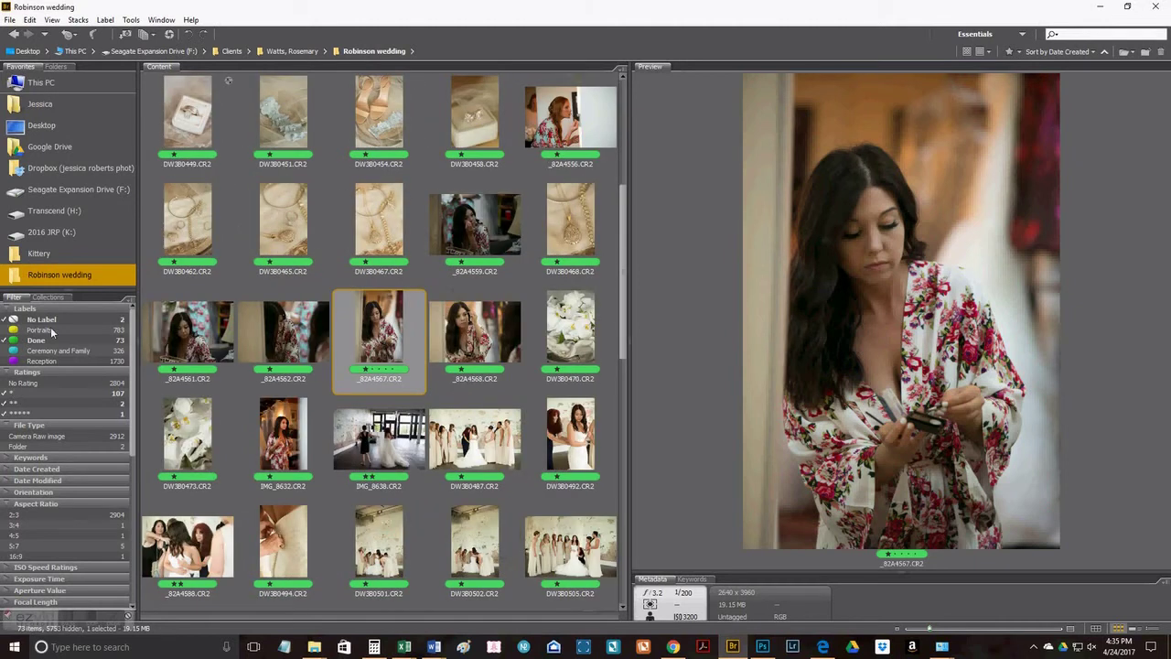
left_click(32, 446)
left_click(27, 385)
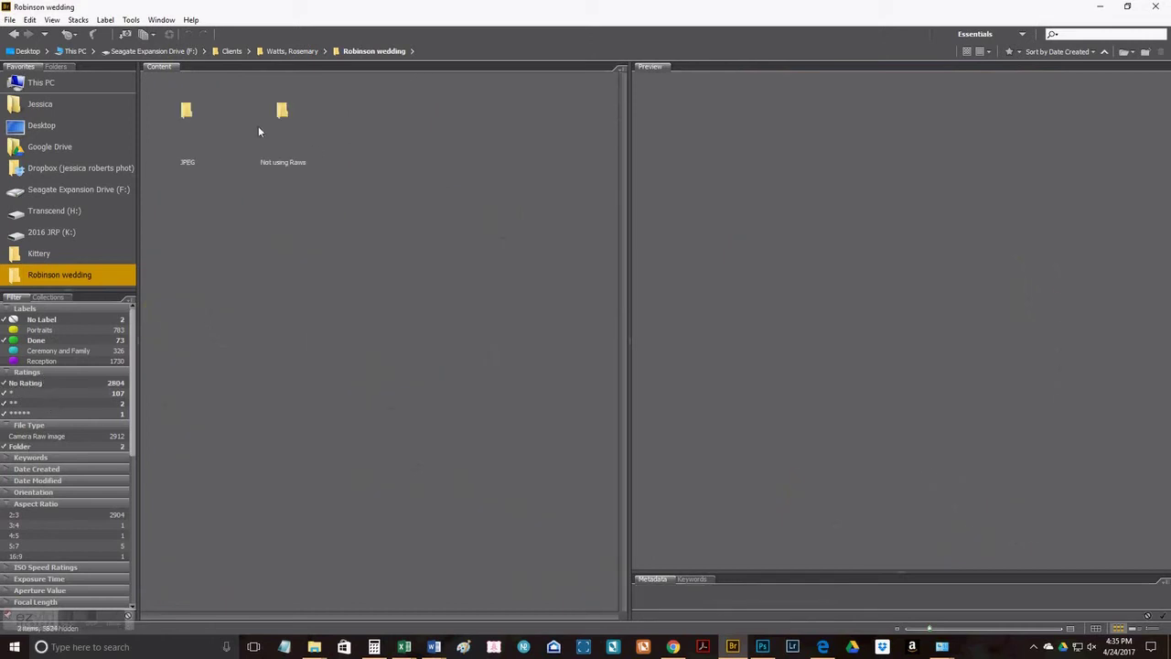
Clear all label, rating and file type filters so the wedding folder's full content is shown.
left_click(55, 393)
left_click(59, 382)
left_click(60, 446)
left_click(40, 342)
left_click(39, 330)
left_click(39, 320)
left_click(39, 331)
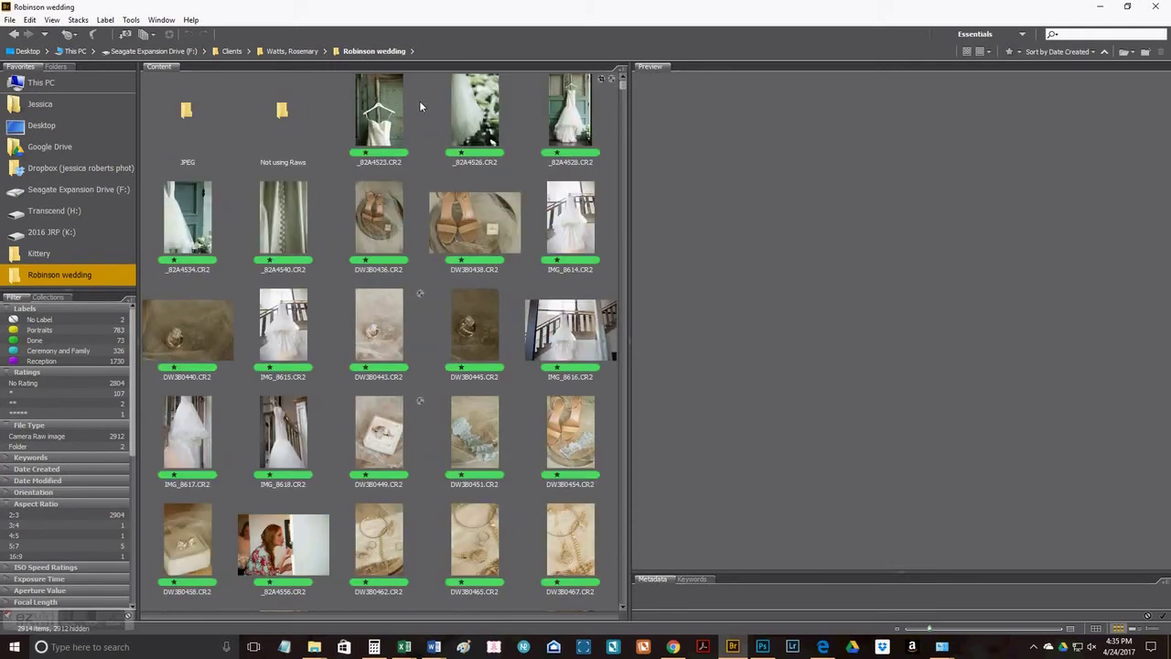
Filter the wedding folder to the Done label, select every photo and send them to Photoshop's Image Processor.
left_click(57, 340)
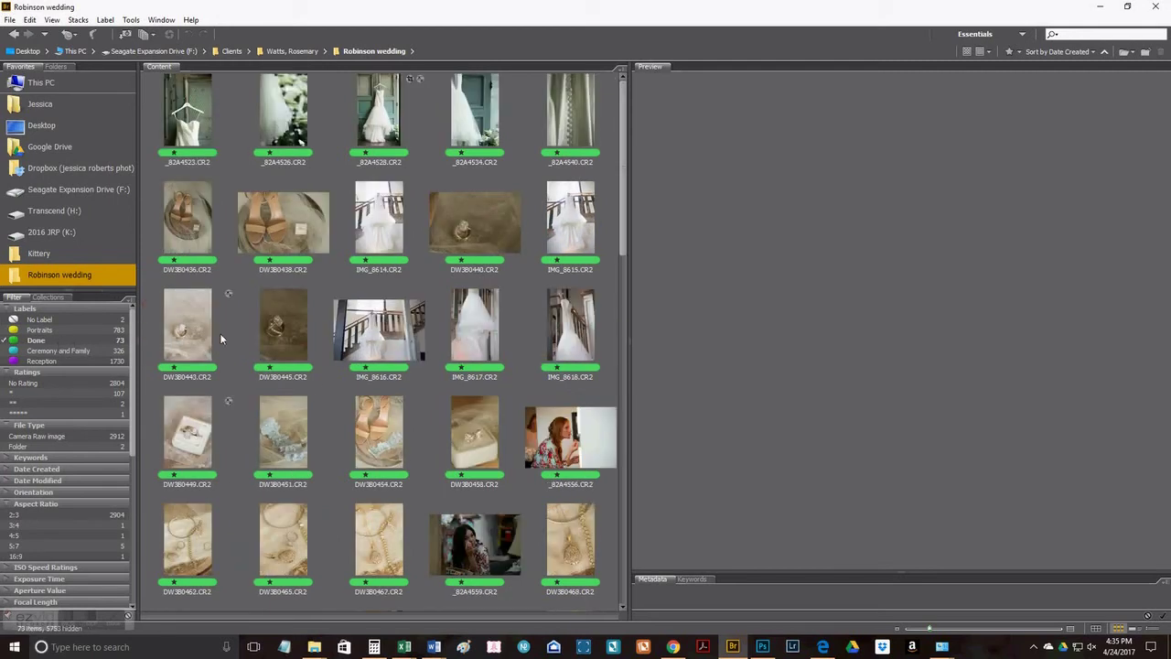
left_click(184, 132)
scroll(386, 506, "down", 6)
scroll(386, 506, "down", 3)
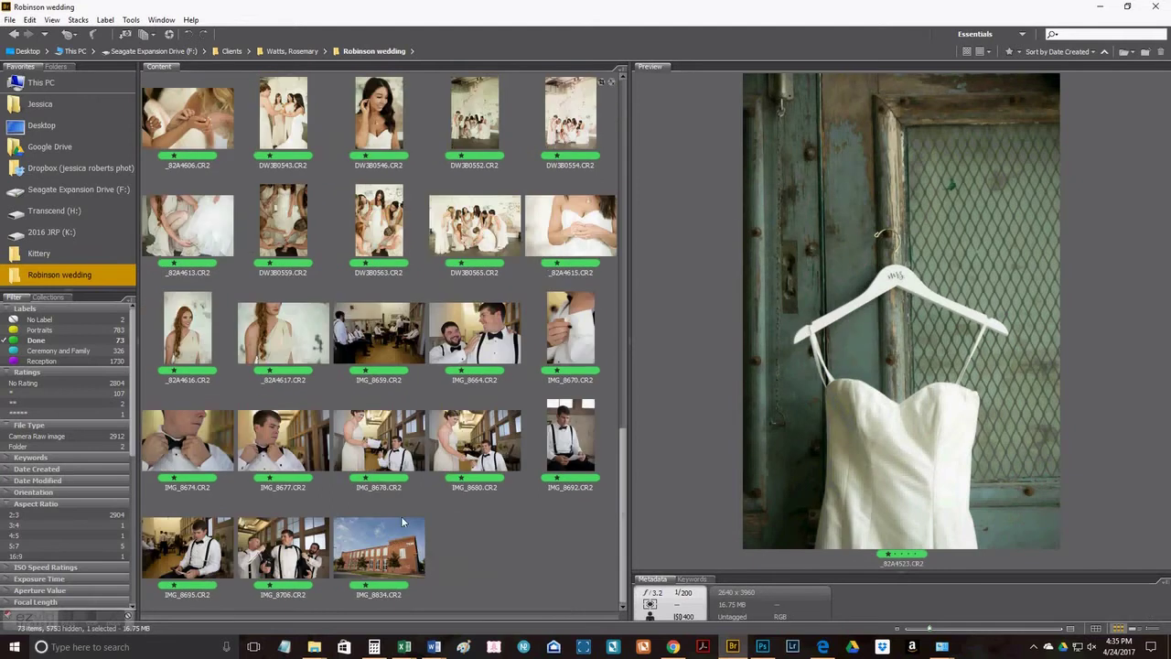
key("ctrl+a")
left_click(131, 19)
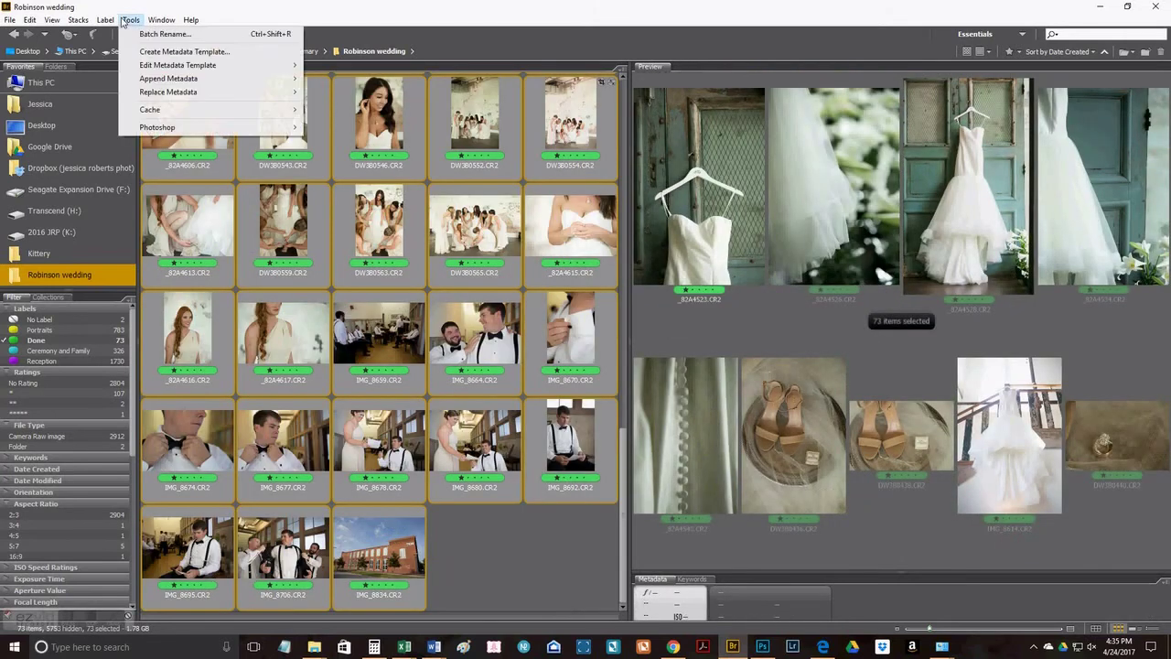
mouse_move(244, 135)
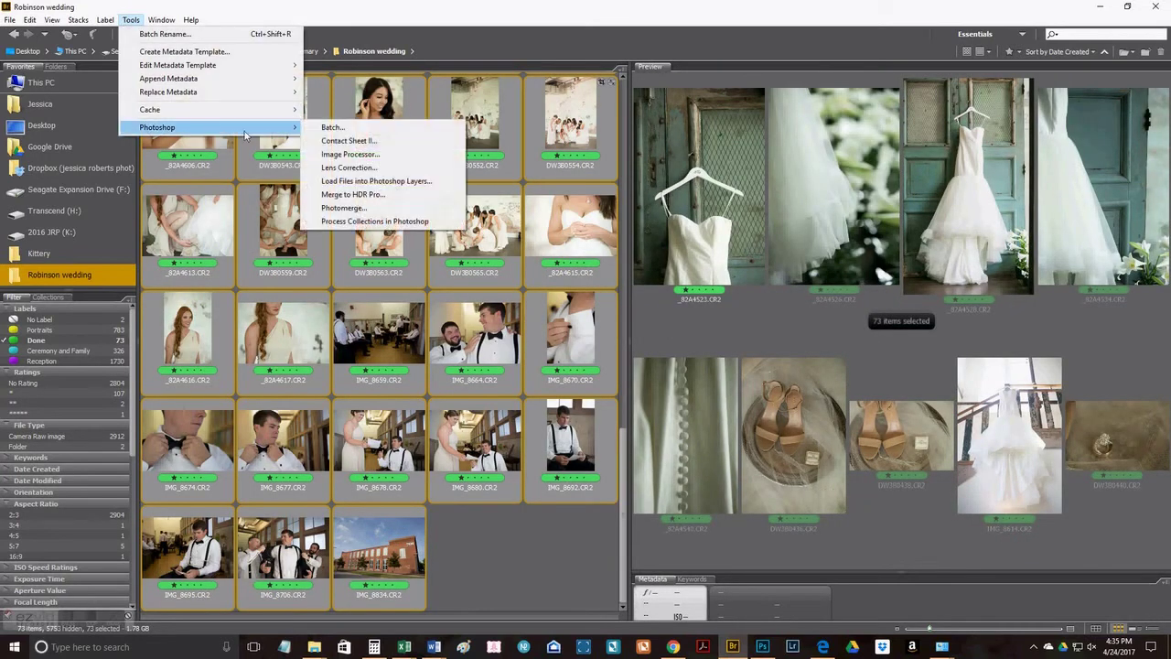
left_click(315, 154)
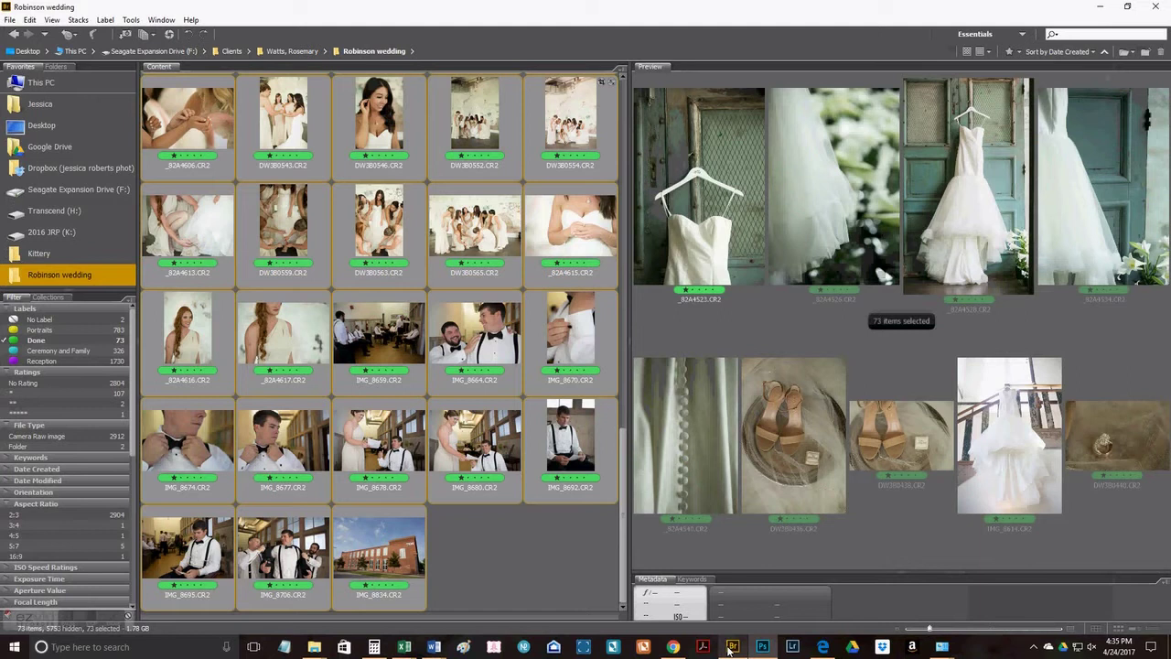
Return to Bridge, clear the Done label filter and select the JPEG folder.
left_click(733, 647)
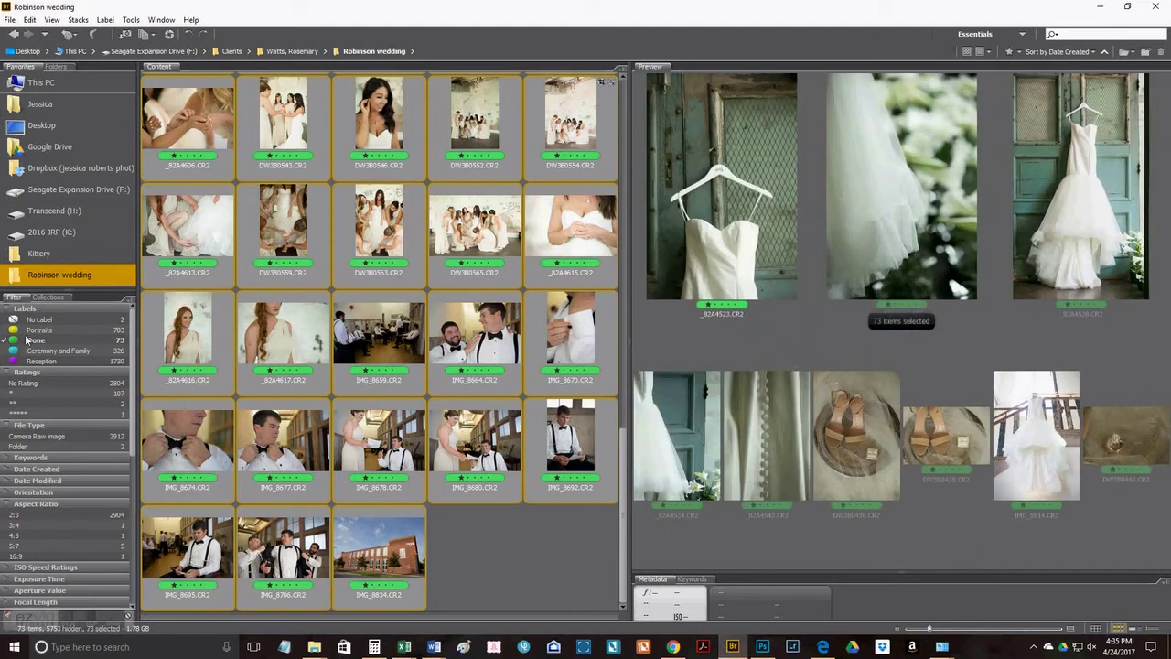
left_click(28, 339)
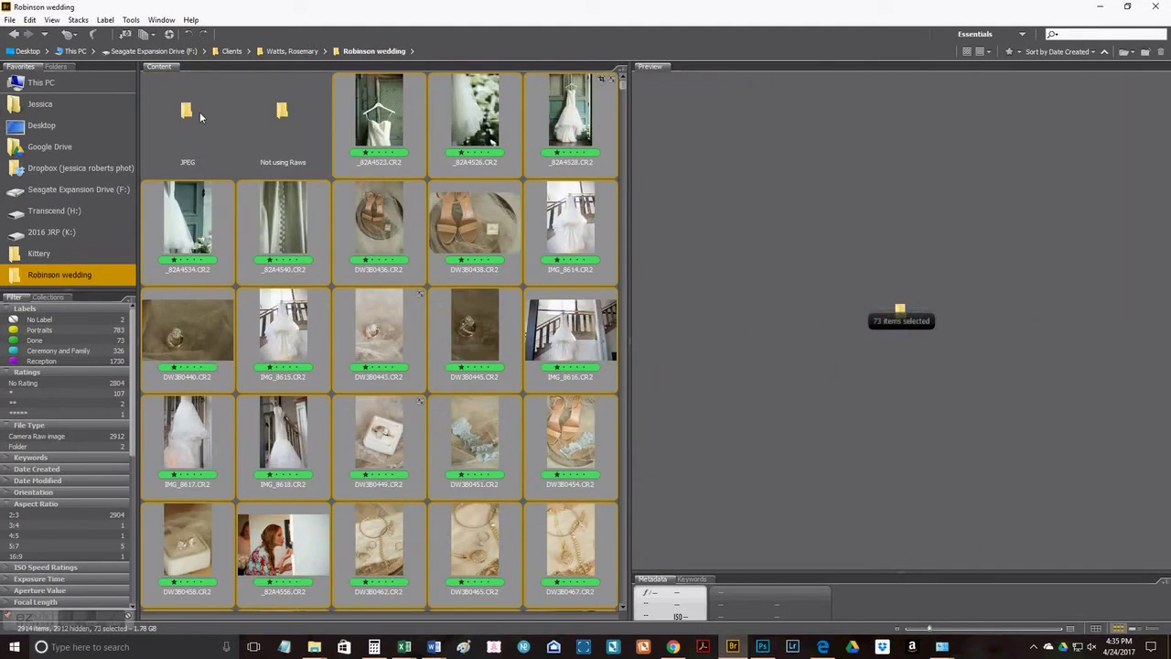
left_click(201, 117)
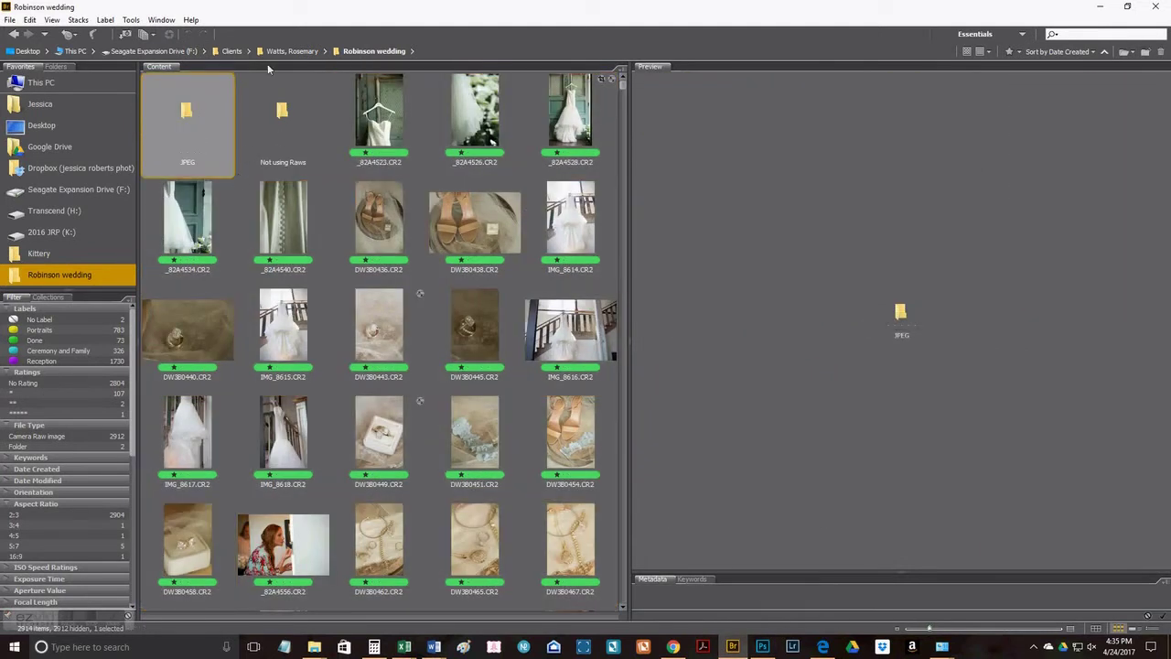
In Photoshop, run Image Processor, saving quality 9 JPEGs in the same location with the profile converted to sRGB.
left_click(762, 647)
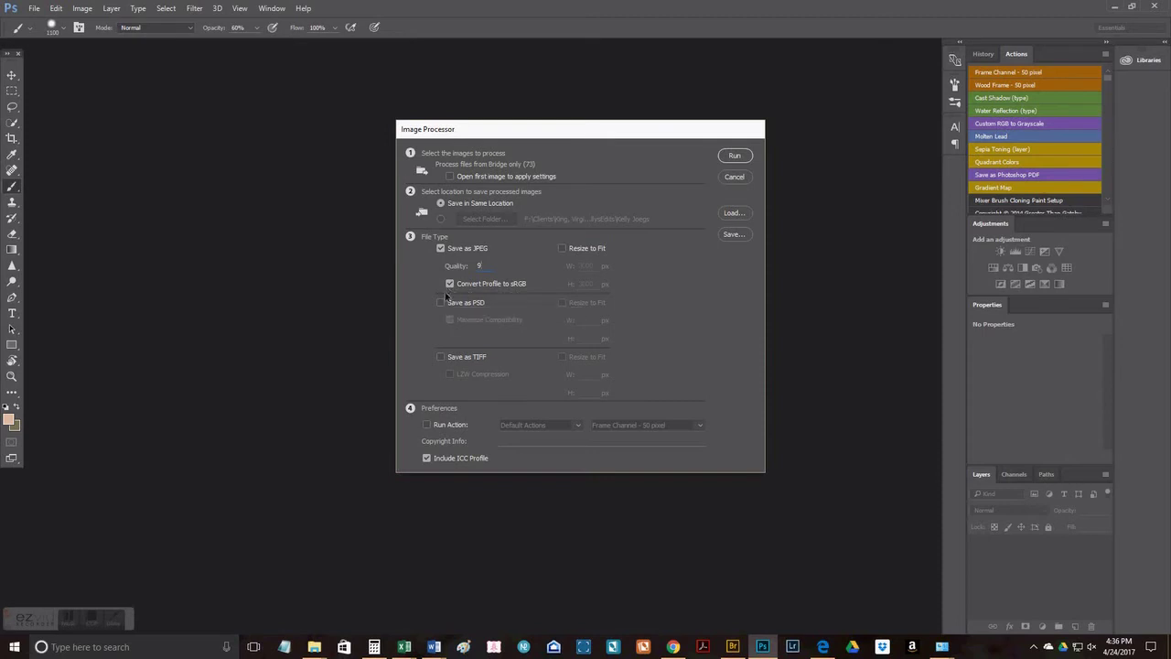
left_click(736, 156)
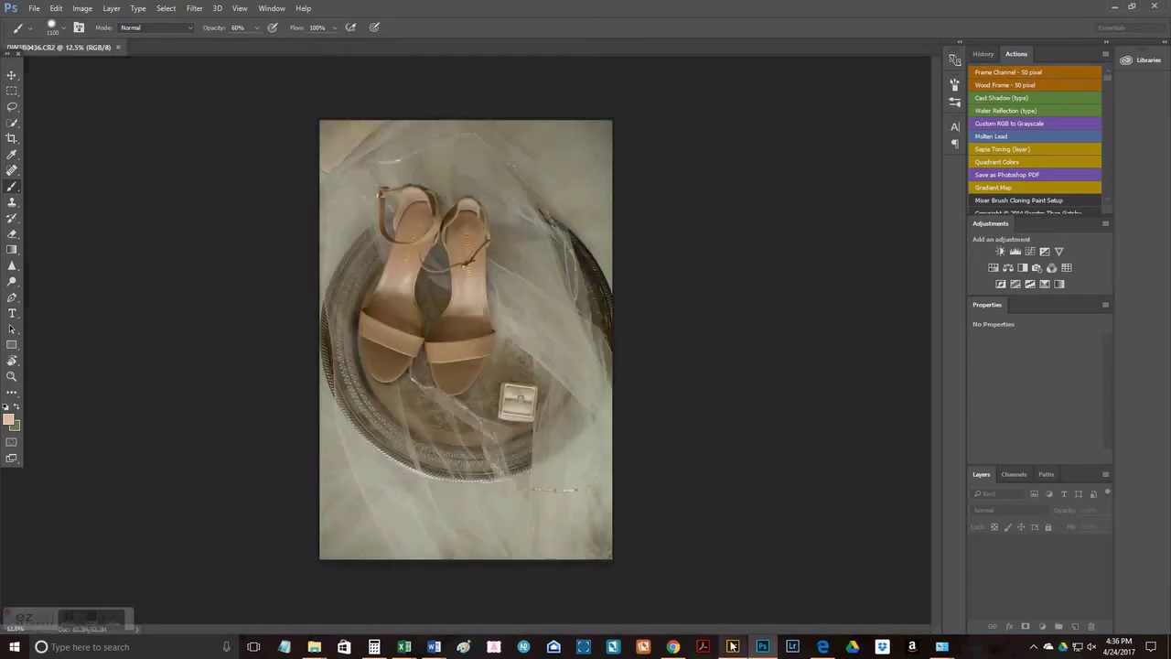
Switch to Bridge, open the JPEG folder and look through the exported Done photos.
mouse_move(732, 646)
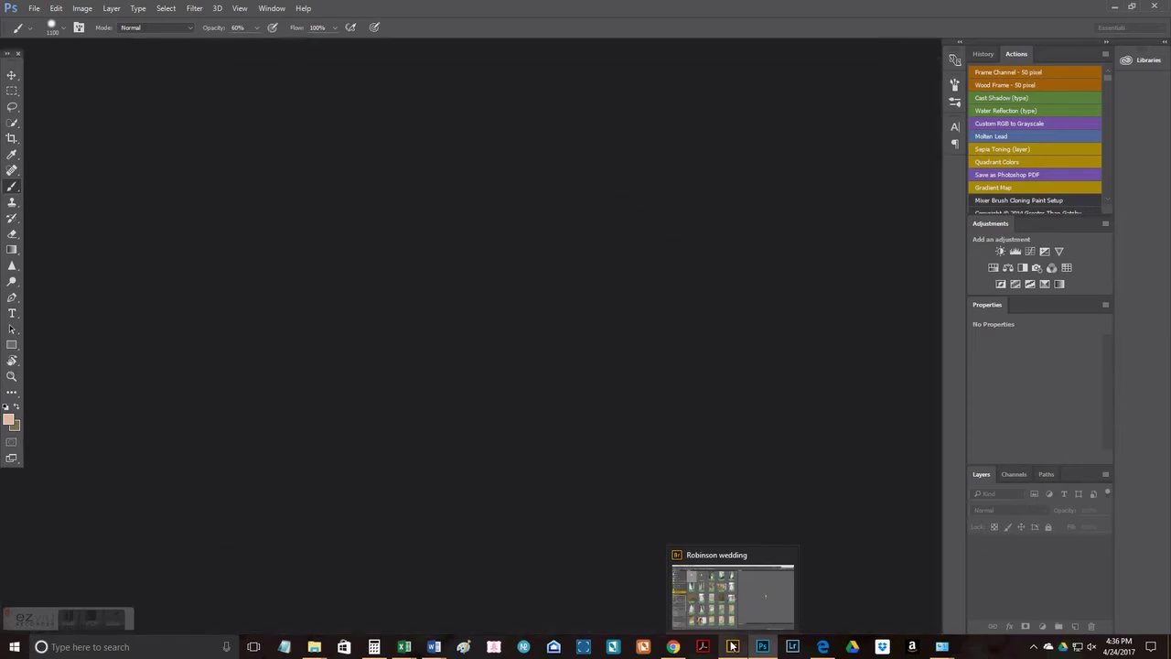
left_click(732, 646)
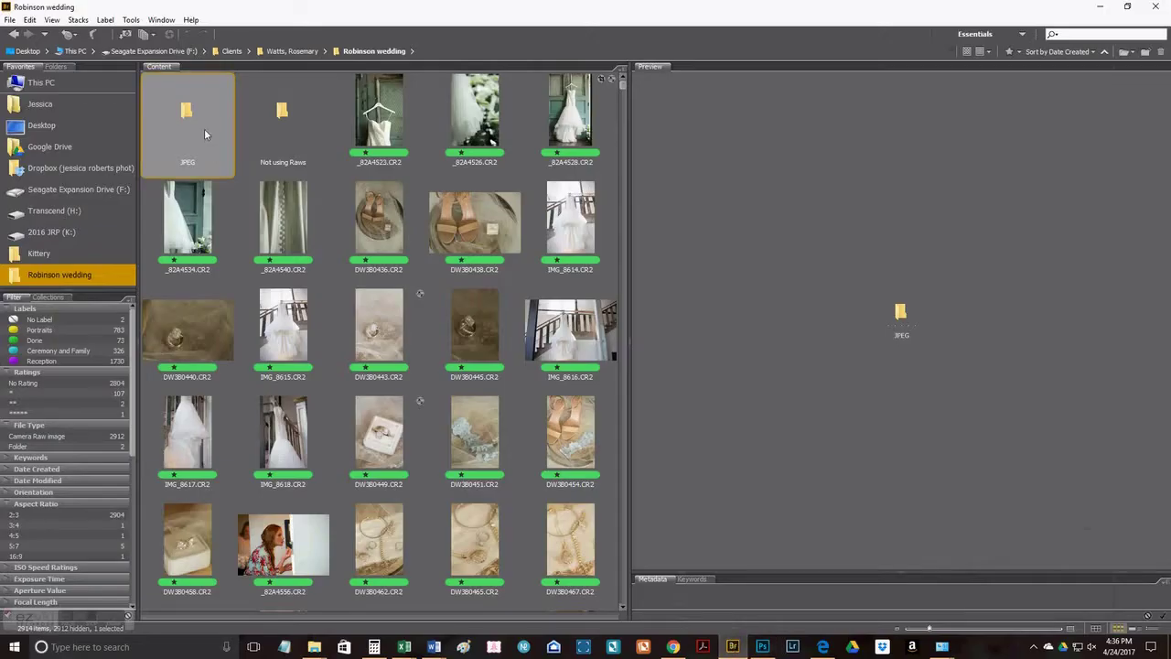
double_click(204, 128)
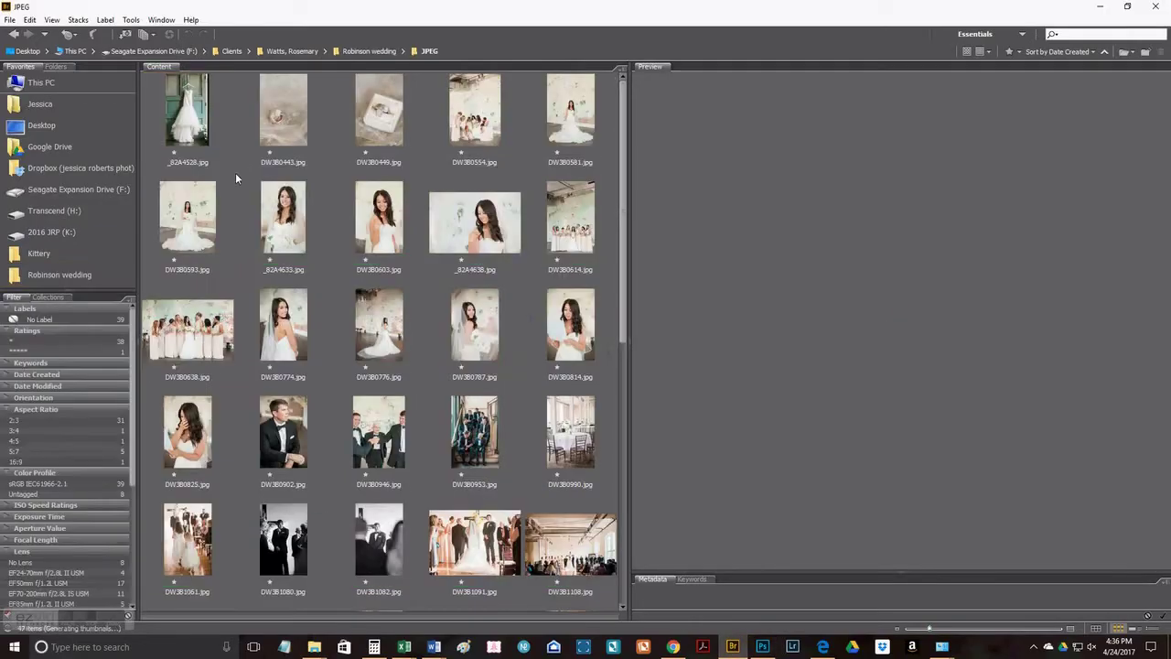
scroll(404, 354, "down", 4)
scroll(405, 364, "down", 1)
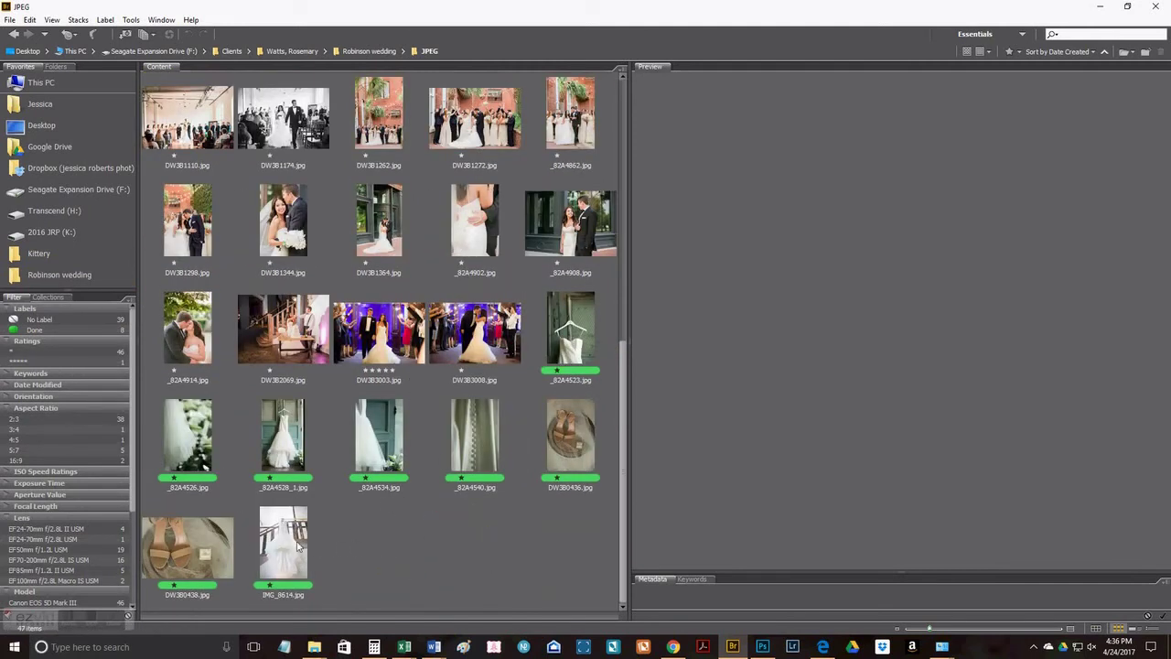
scroll(526, 551, "down", 2)
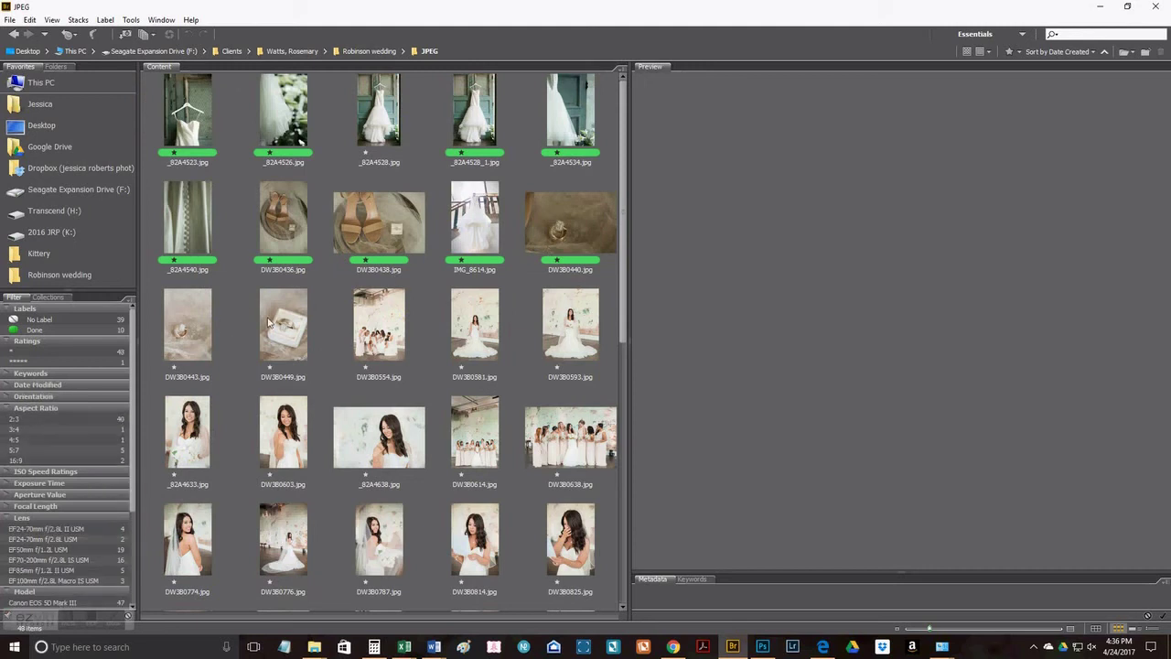
Switch to Photoshop, close the open ring photo and return to Bridge.
left_click(763, 648)
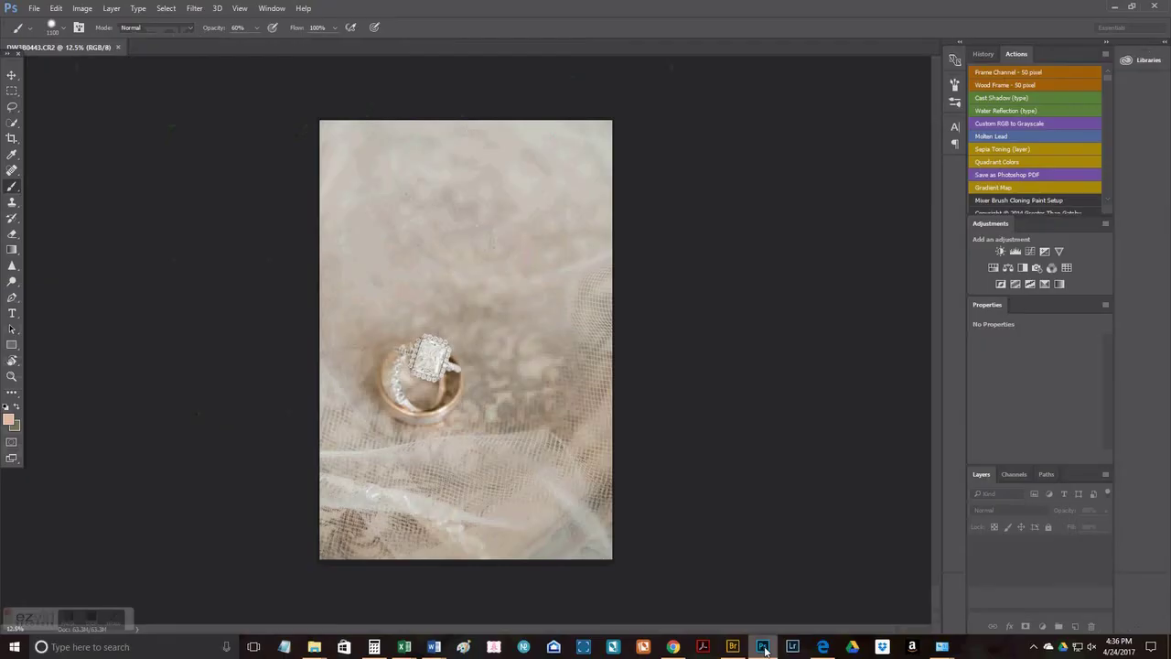
key("ctrl+w")
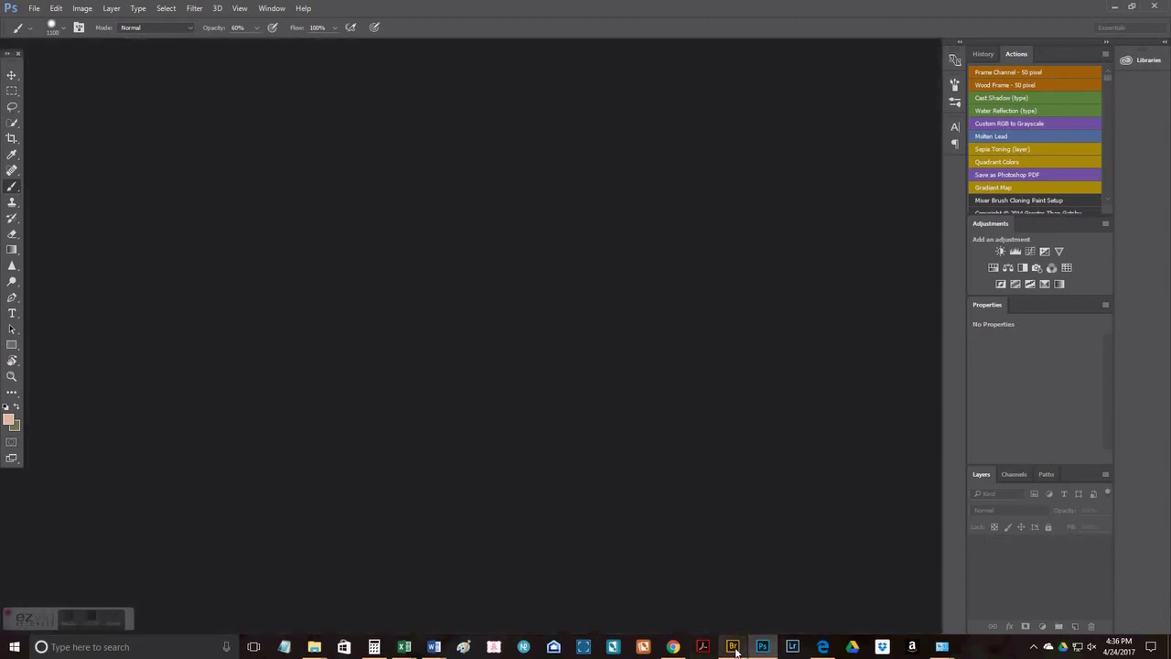
mouse_move(735, 650)
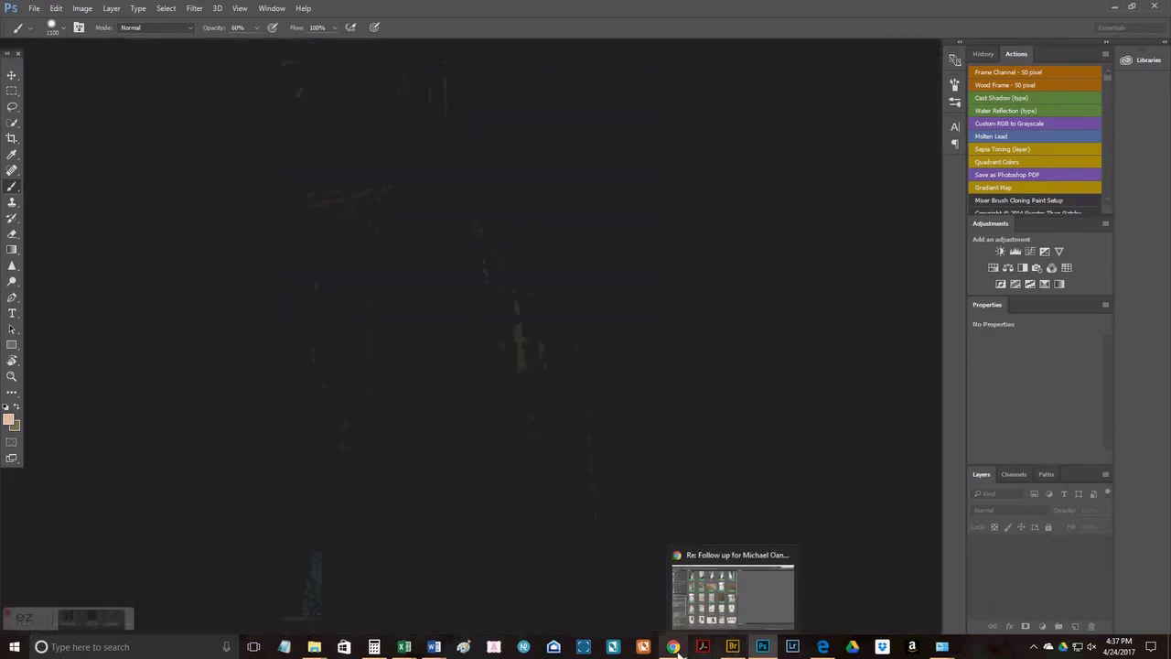
left_click(733, 647)
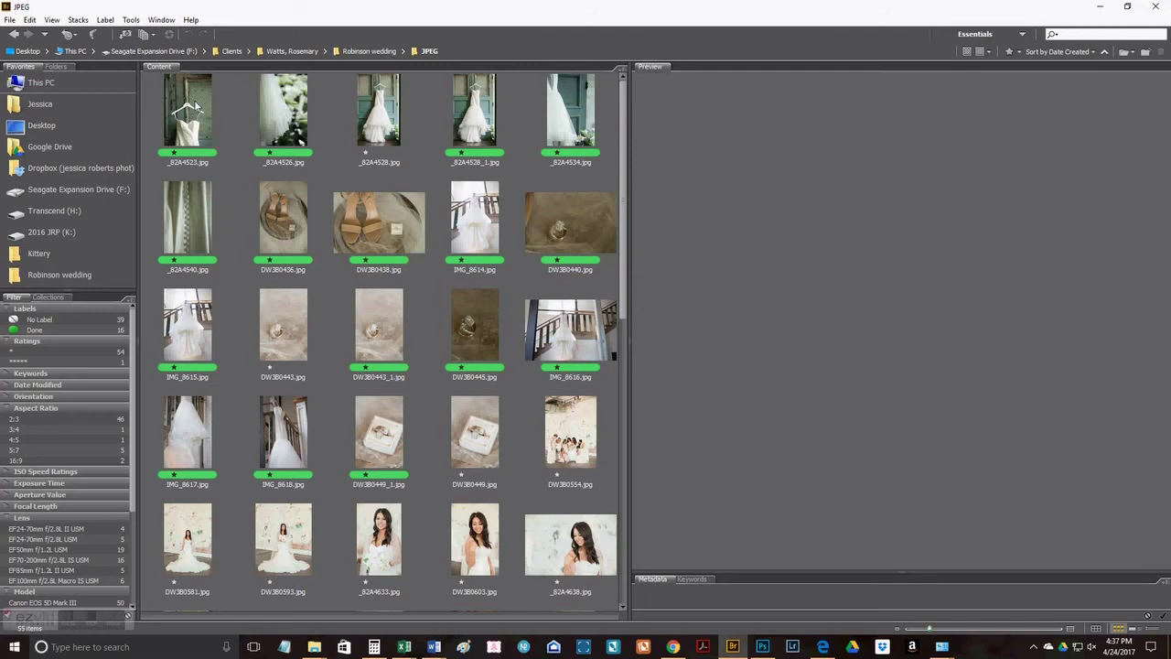
Select the consecutive photos from DW3B1082.jpg to _82A4914.jpg in the JPEG folder.
scroll(240, 208, "down", 10)
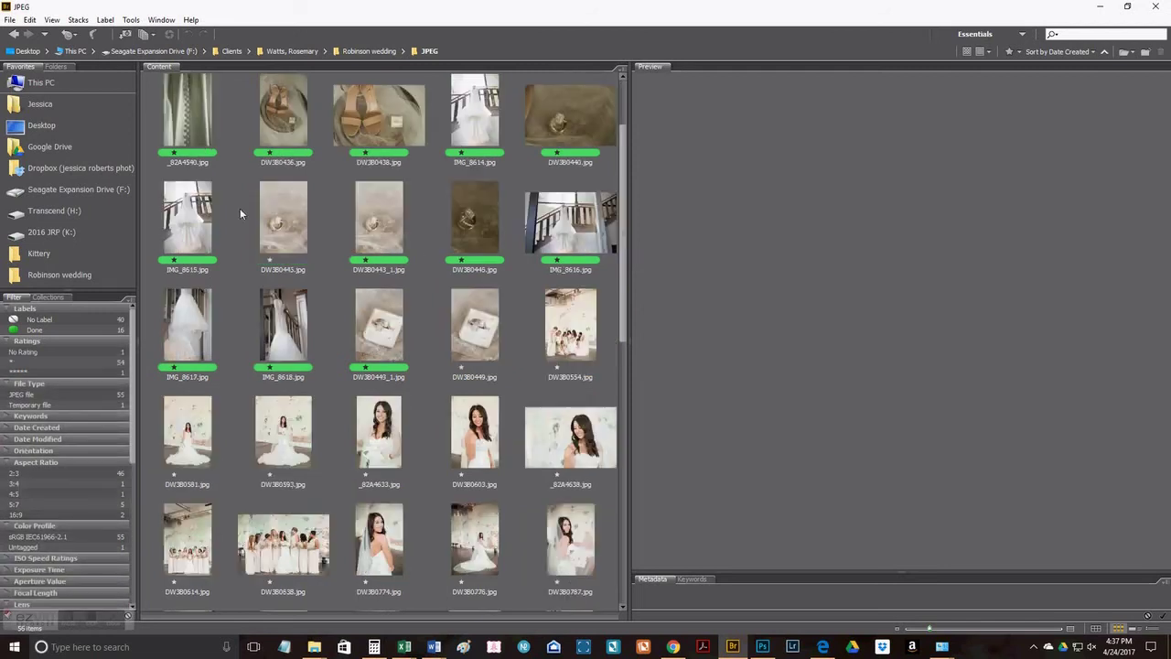
scroll(311, 374, "down", 8)
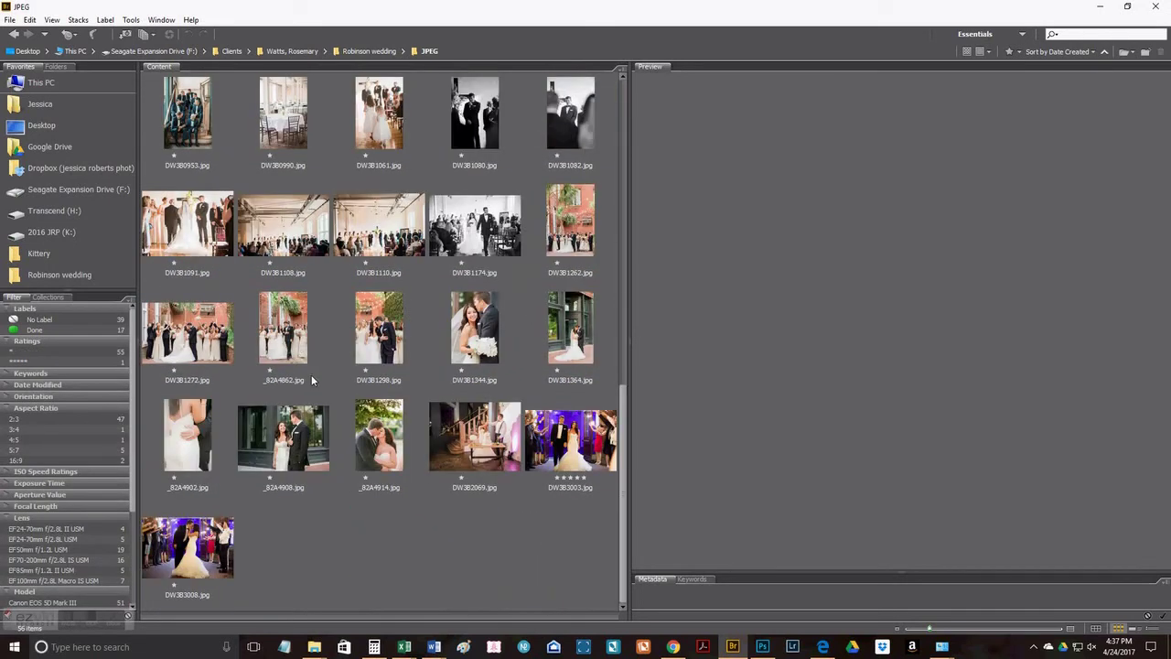
scroll(311, 375, "down", 15)
left_click(190, 203)
left_click(482, 441, "shift")
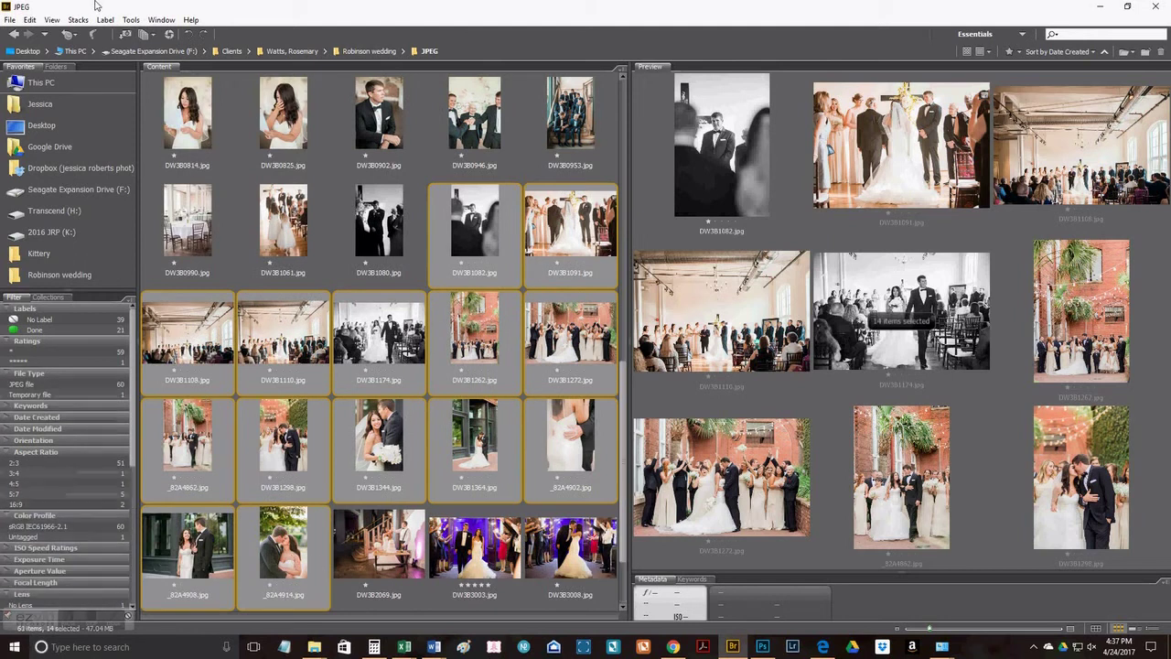
Batch rename the selected photos in the same folder as RoseWedding followed by a three-digit sequence number starting at 1.
left_click(130, 19)
left_click(155, 34)
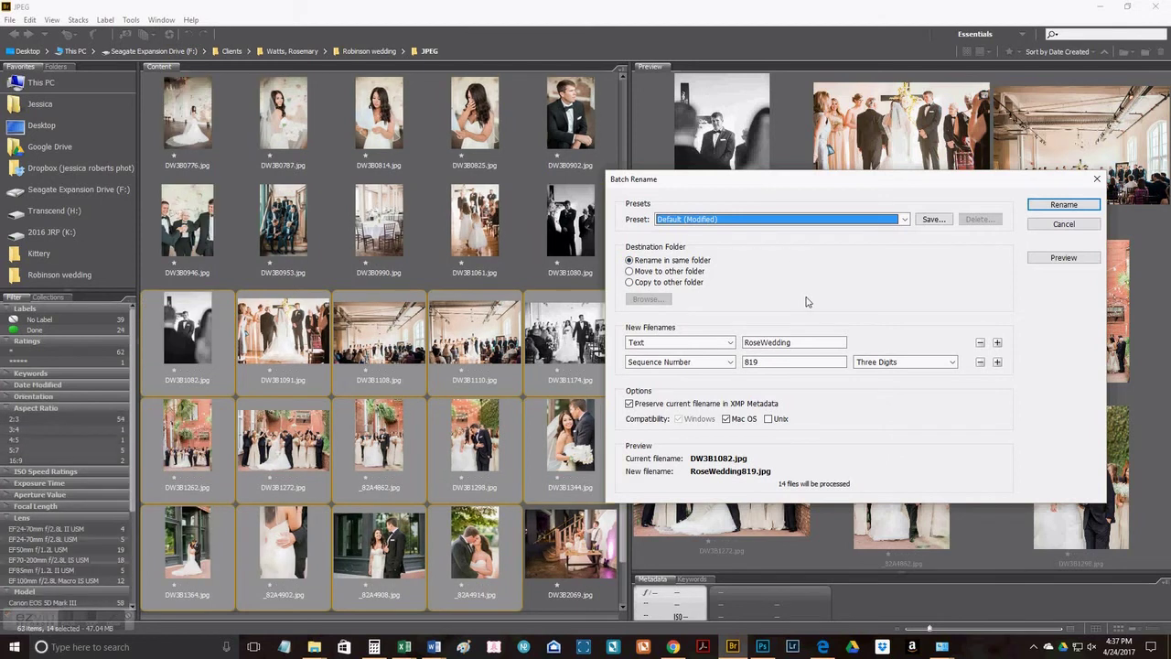
left_click(729, 225)
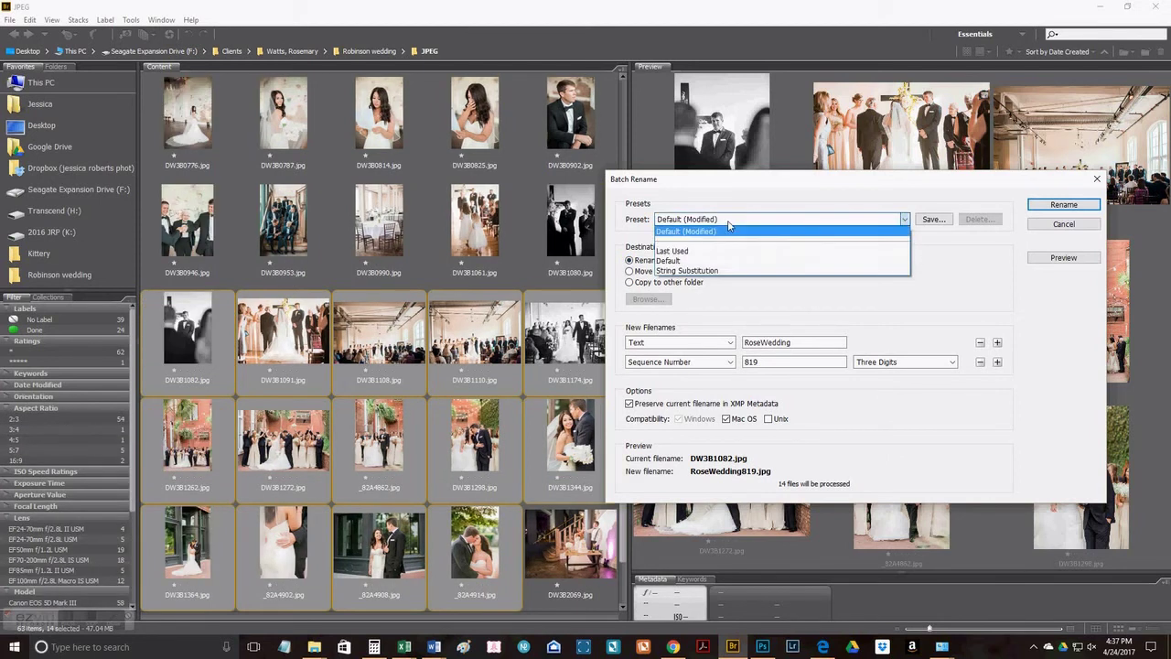
left_click(712, 231)
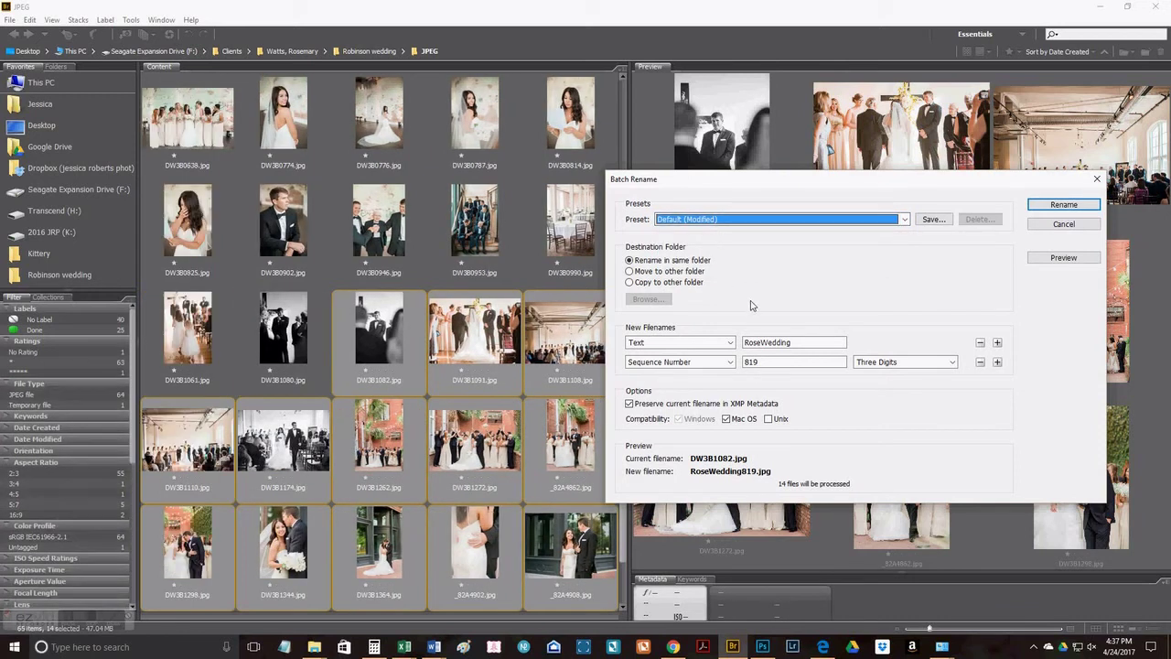
left_click_drag(821, 348, 718, 356)
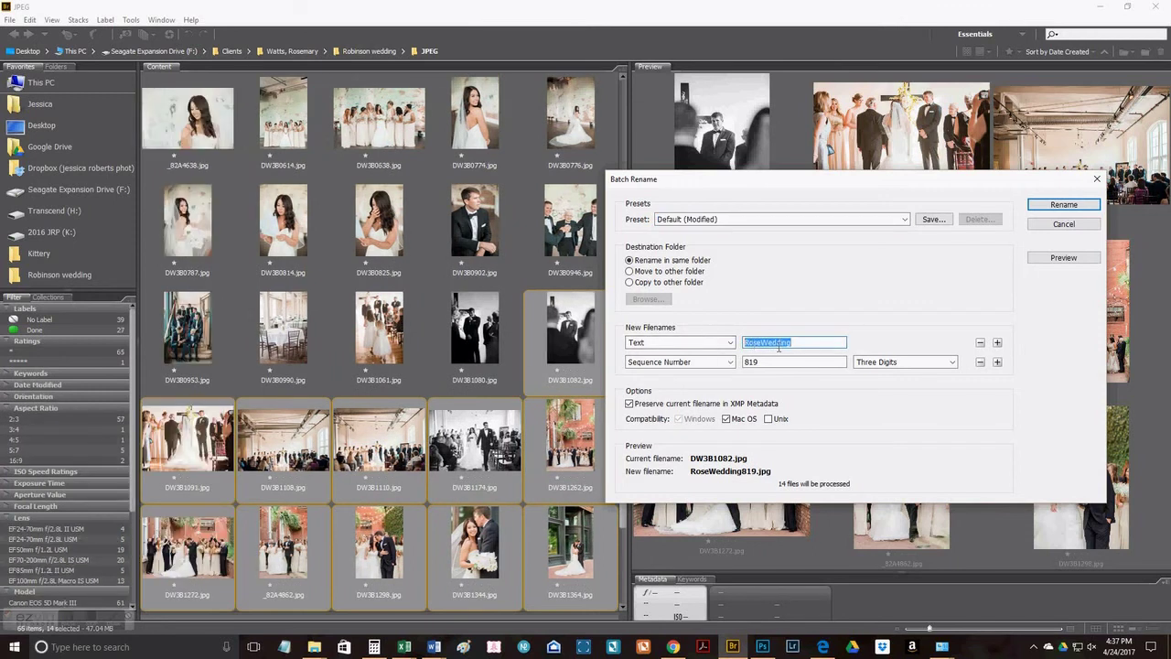
left_click_drag(814, 362, 716, 364)
type("1")
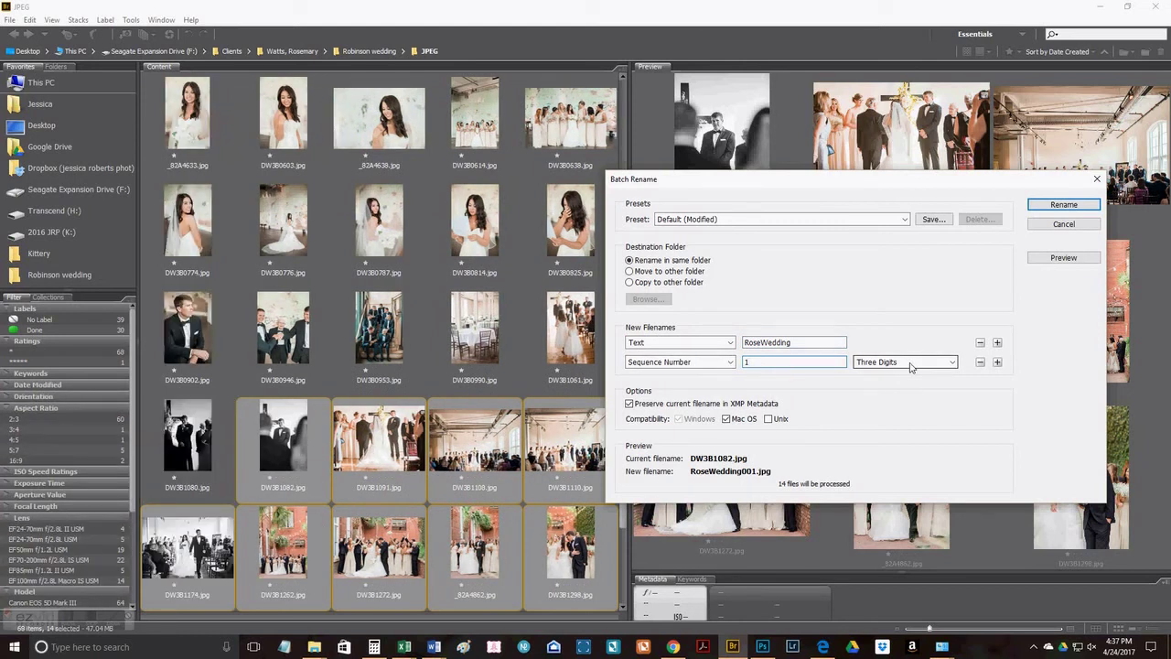
left_click(911, 365)
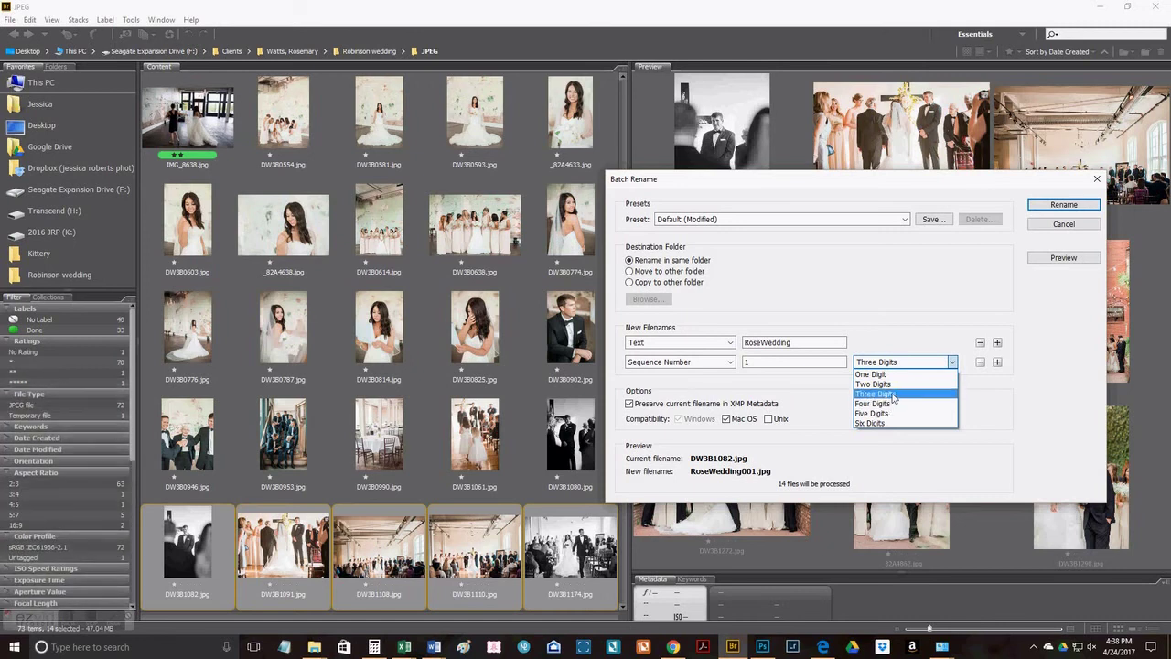
left_click(877, 394)
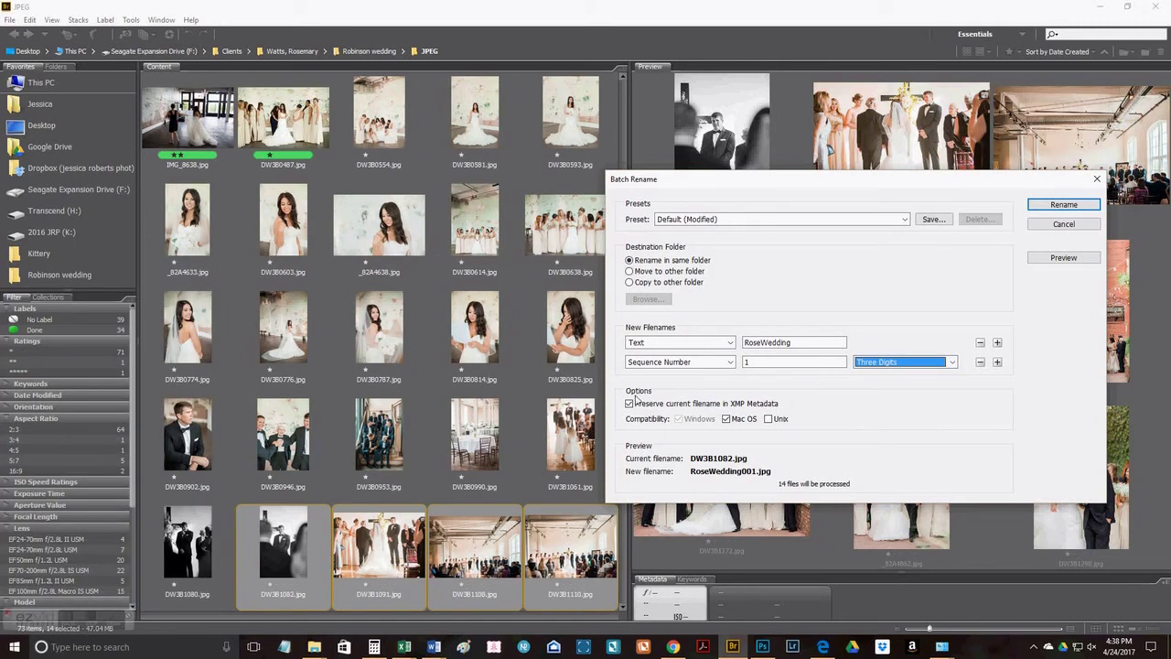
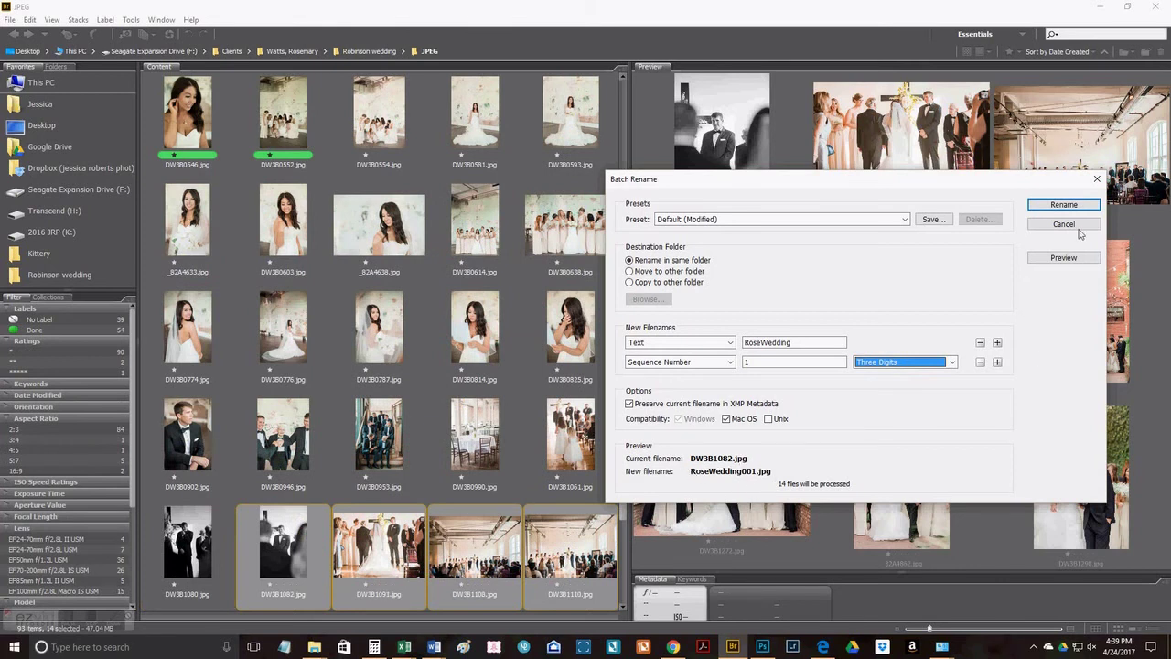
left_click(1063, 205)
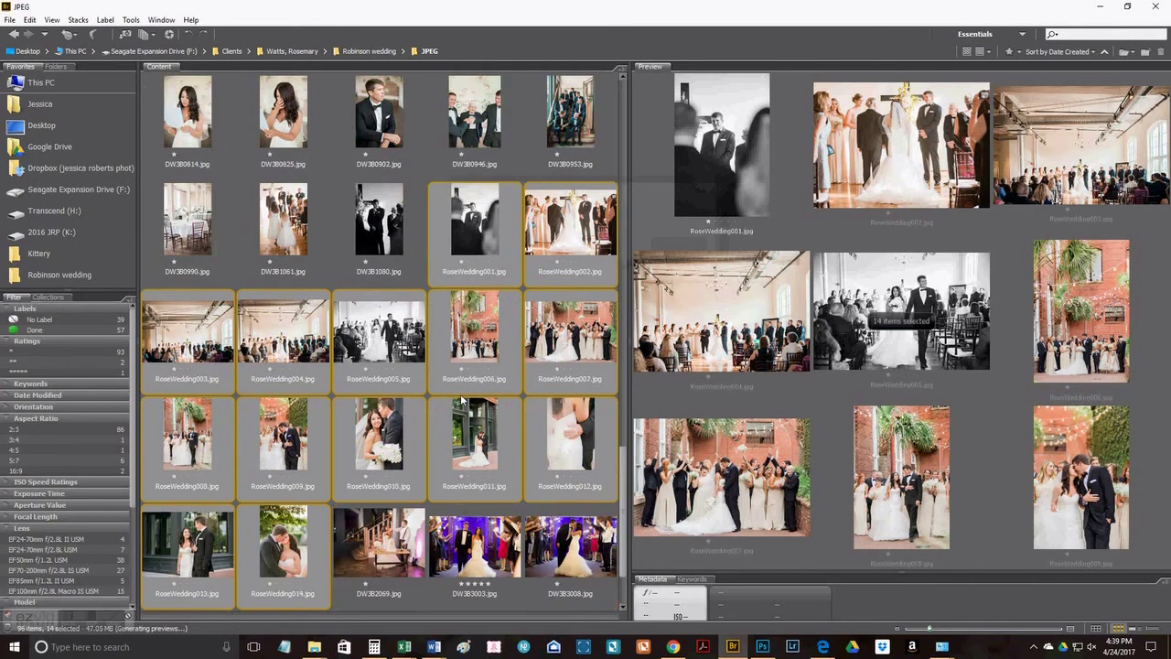
scroll(462, 400, "down", 1)
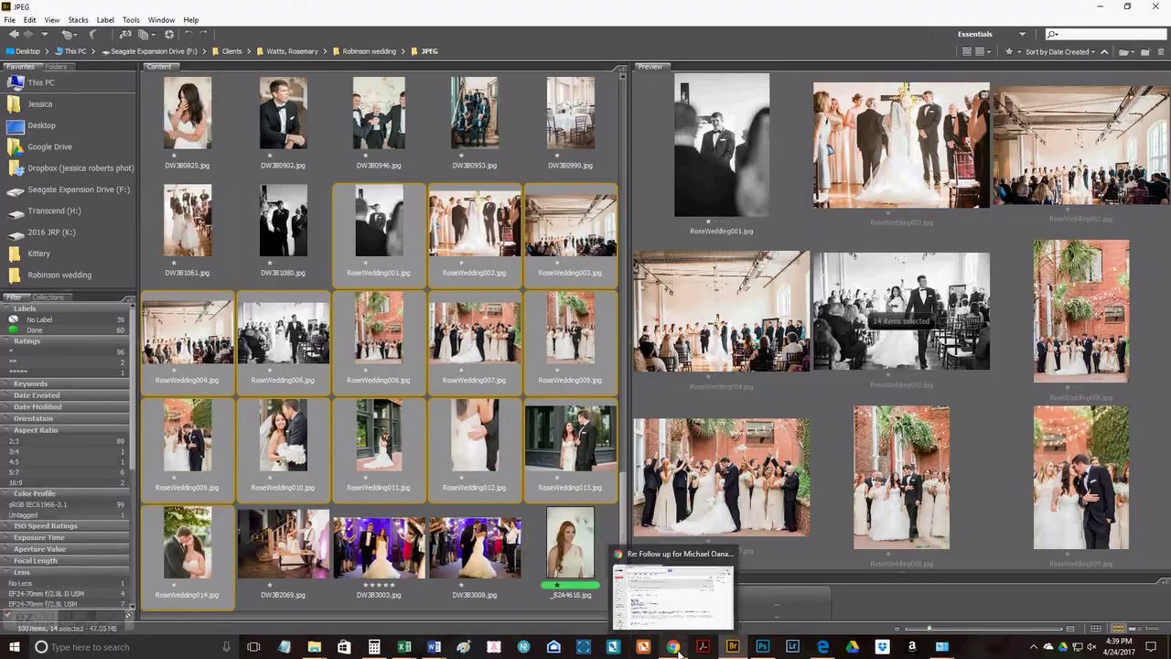
Switch to Chrome and bring up the Ezvid screen recorder page.
left_click(673, 647)
left_click(395, 8)
left_click(434, 29)
type("shoo")
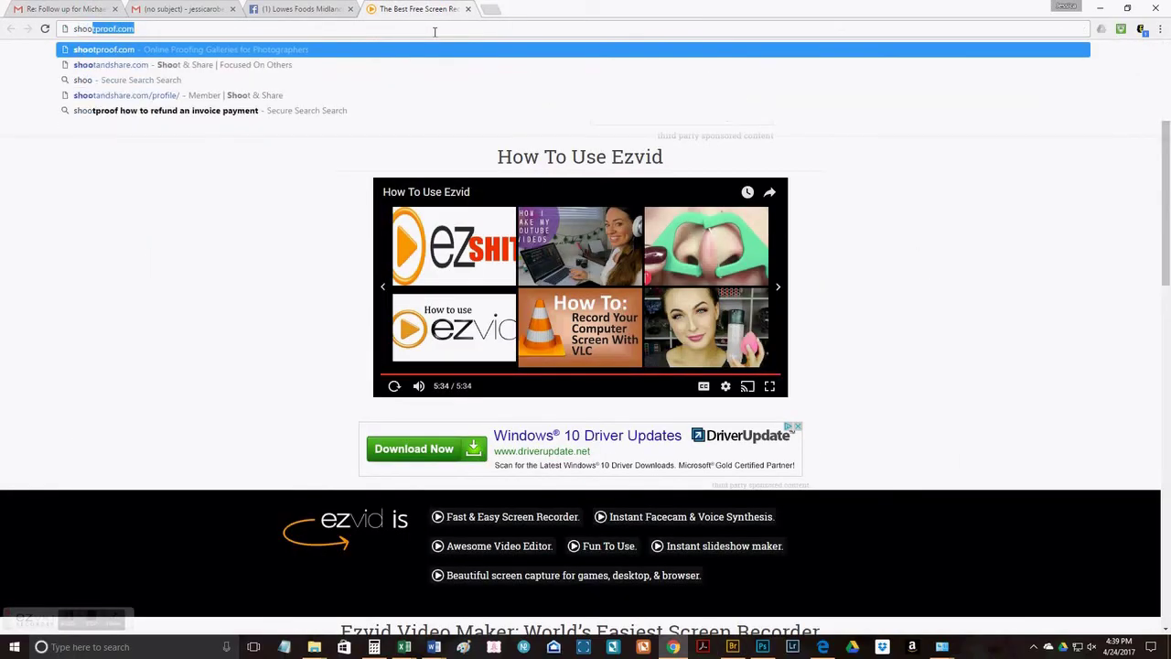
type(".")
key("Return")
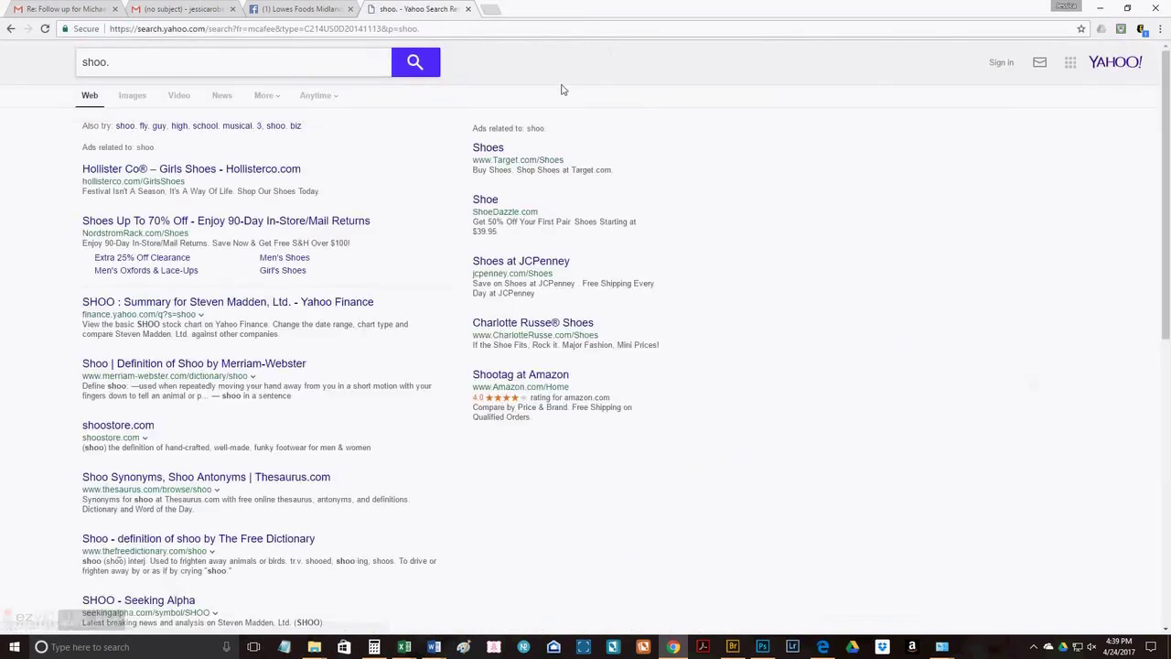
Go to shootproof.com in the current browser tab.
left_click(175, 28)
type("shi")
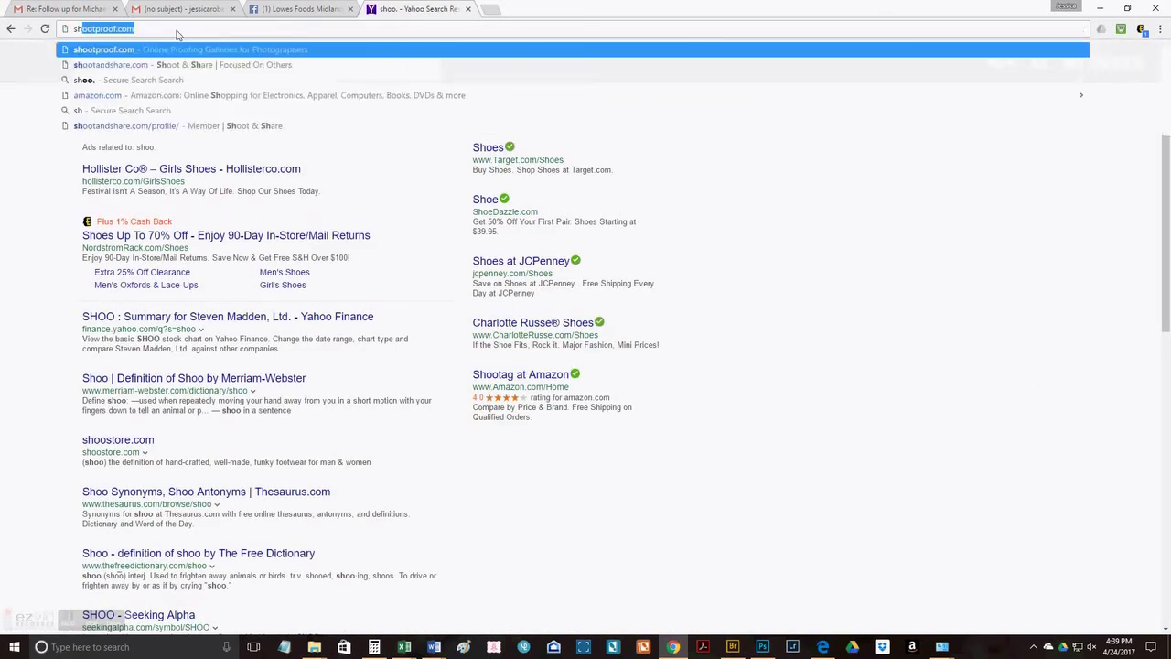
key("BackSpace")
type("oot")
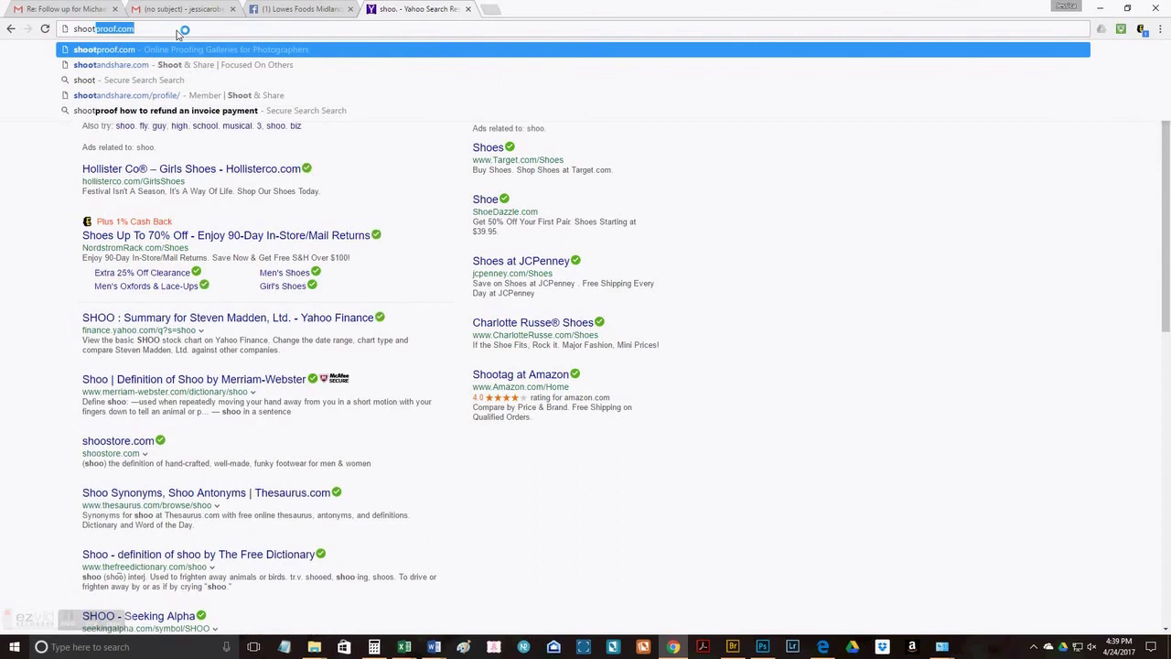
key("Return")
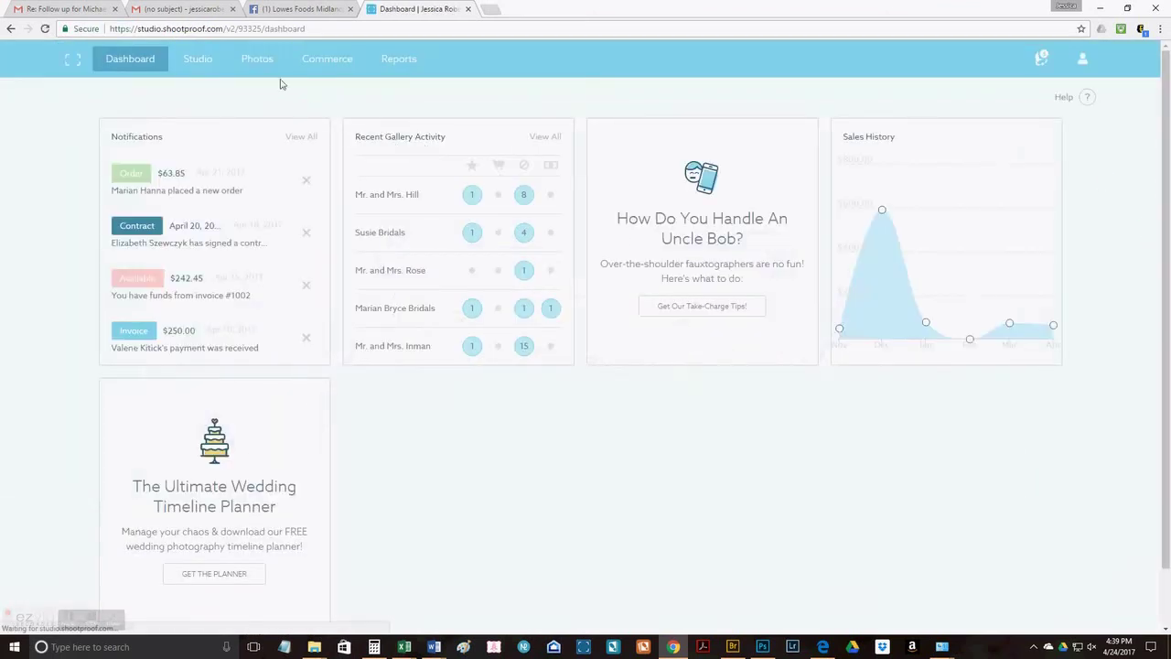
Create a new ShootProof photo gallery named "Test weddimg" with the Wedding Download default settings.
mouse_move(259, 62)
left_click(260, 93)
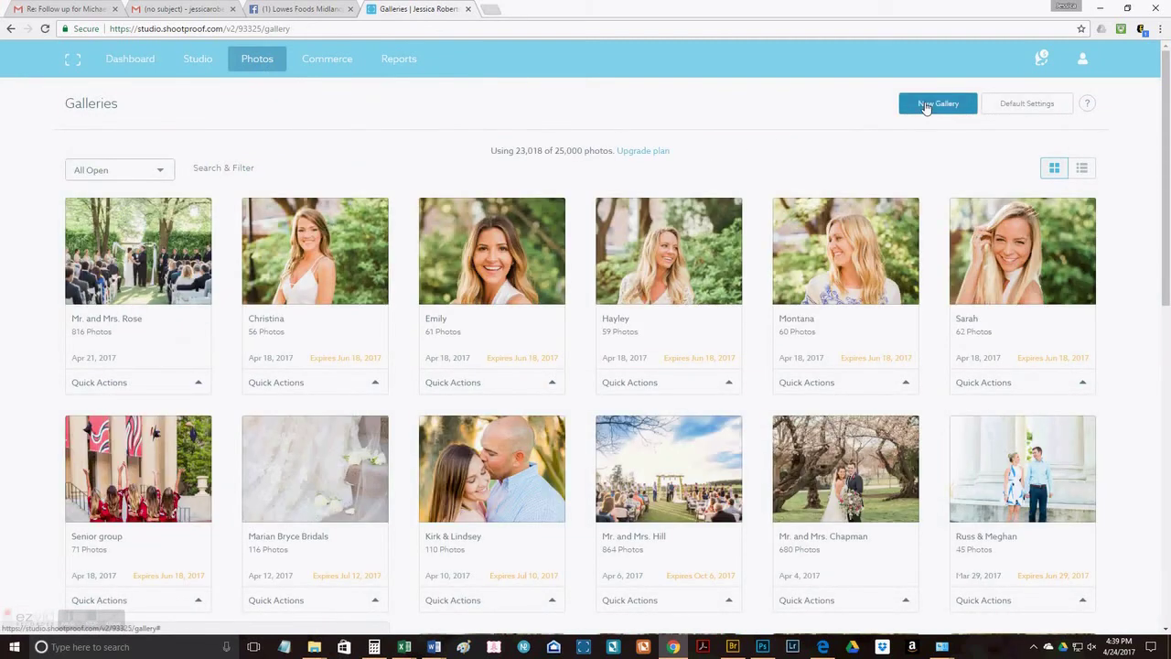
left_click(927, 104)
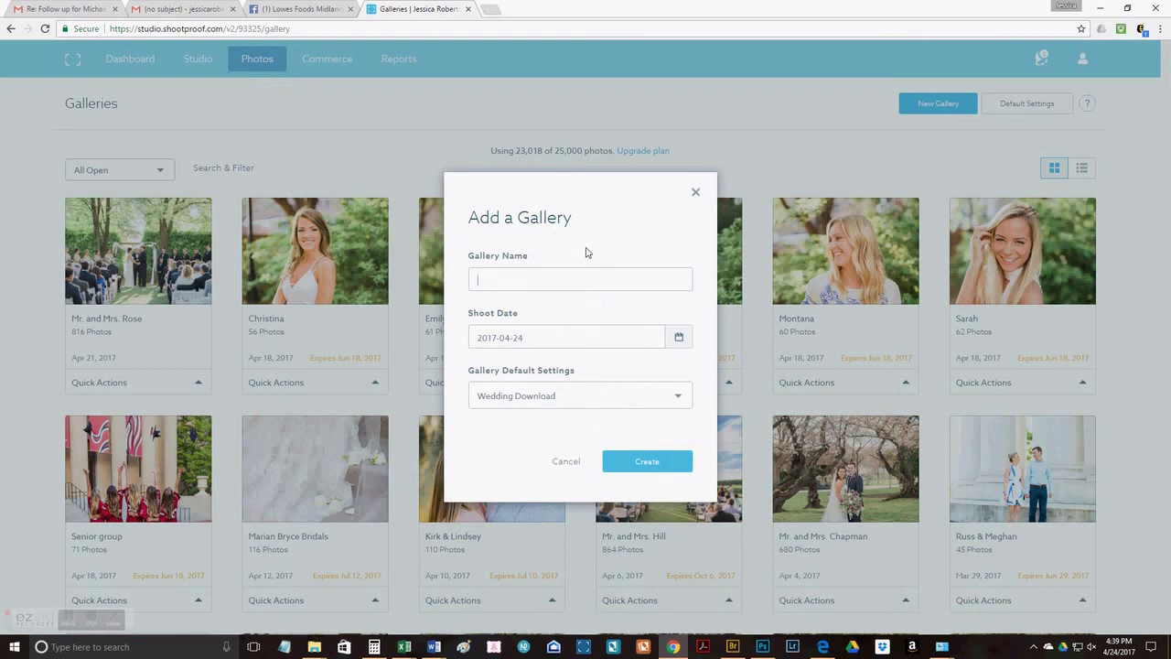
type("Test weddom")
type("mg")
left_click(616, 465)
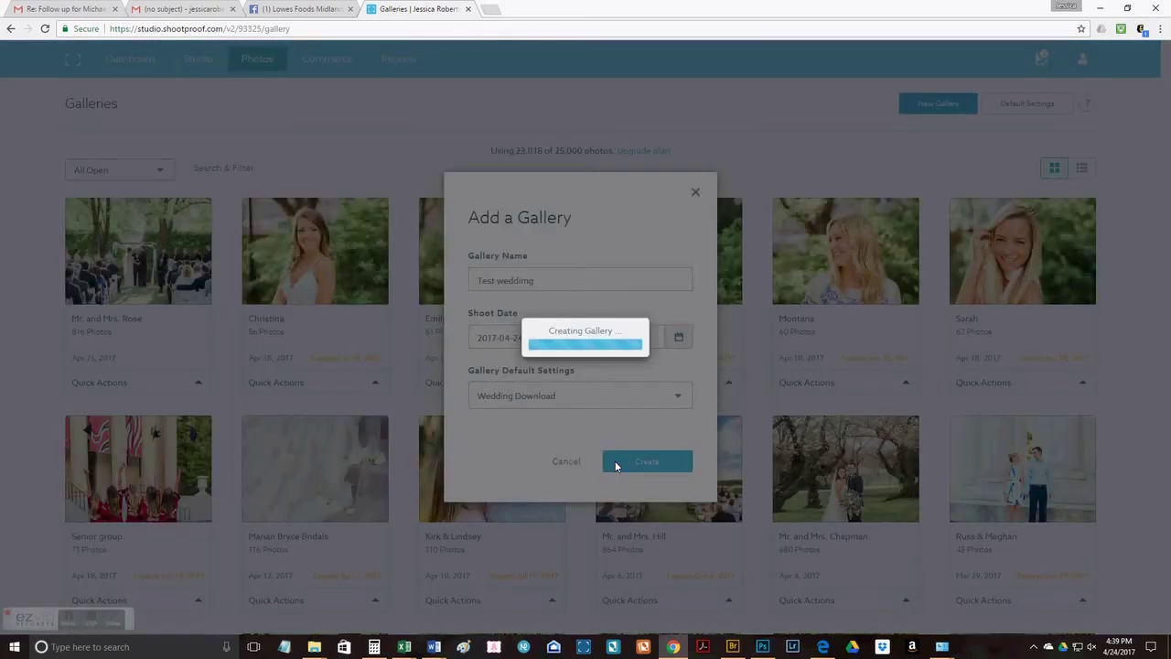
Start adding photos to the gallery and queue the selected RoseWedding JPEGs from a Bridge window placed beside the upload page.
left_click(518, 314)
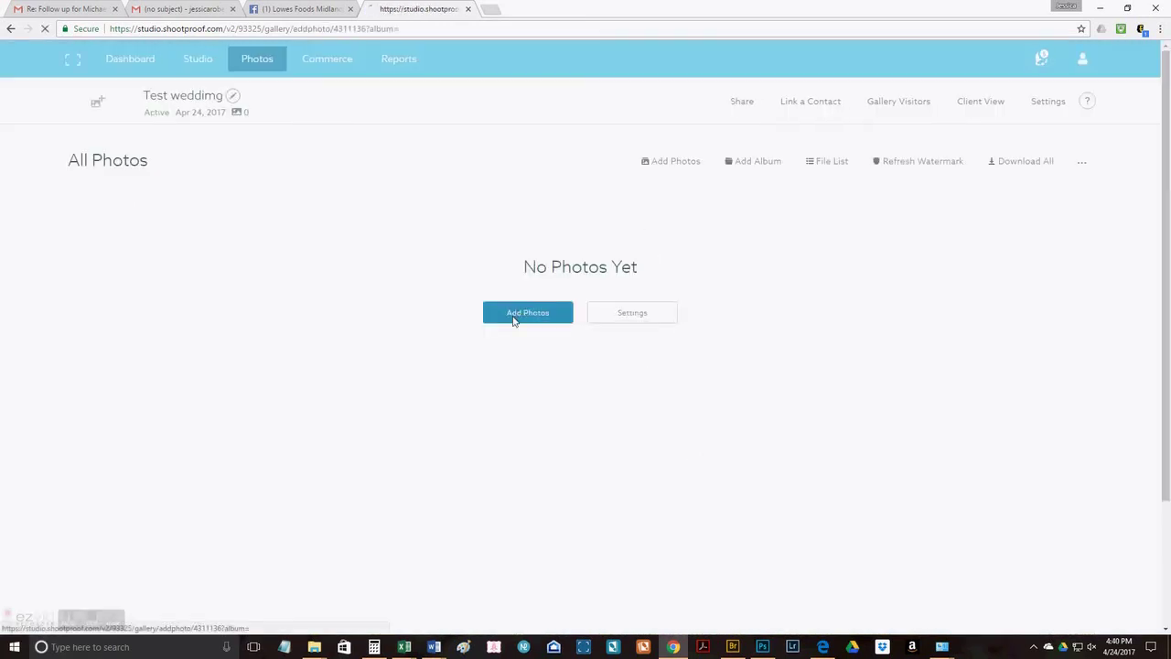
left_click(733, 646)
left_click(1127, 8)
left_click_drag(592, 76, 892, 71)
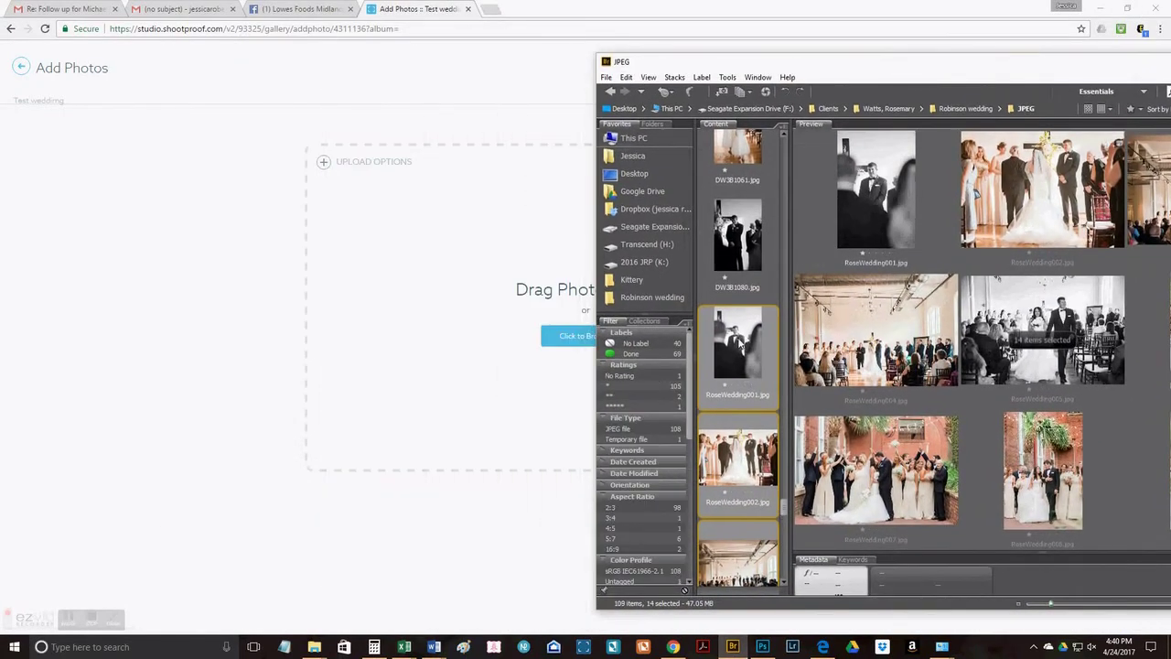
left_click_drag(746, 345, 449, 285)
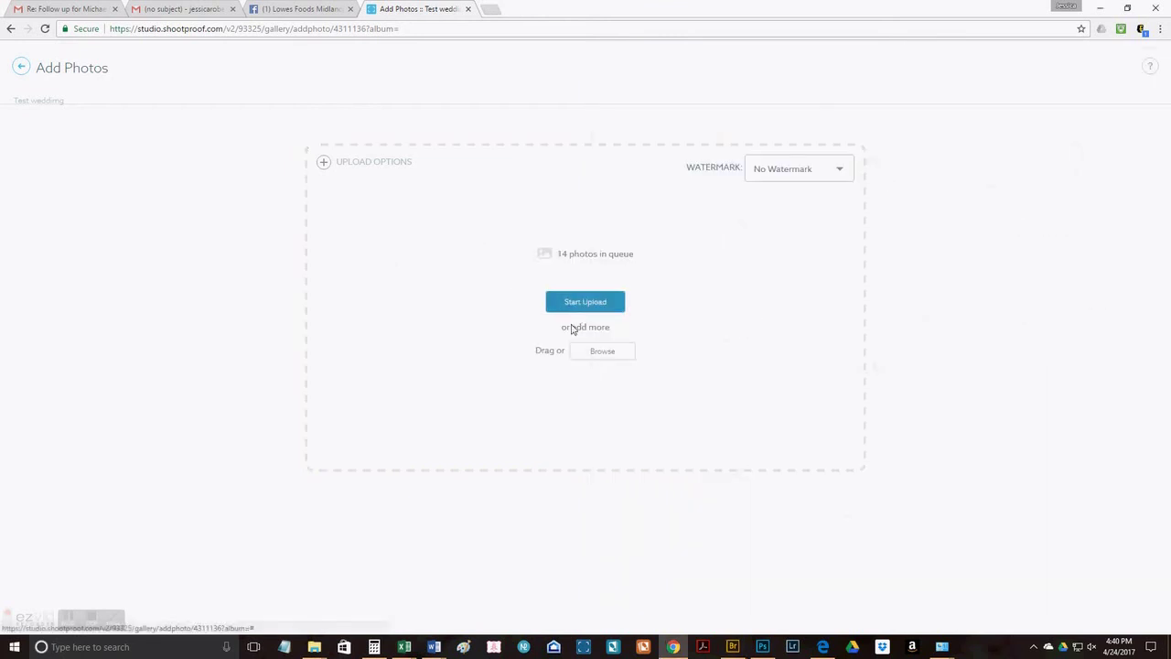
Switch back to Bridge and maximize its window.
left_click(732, 646)
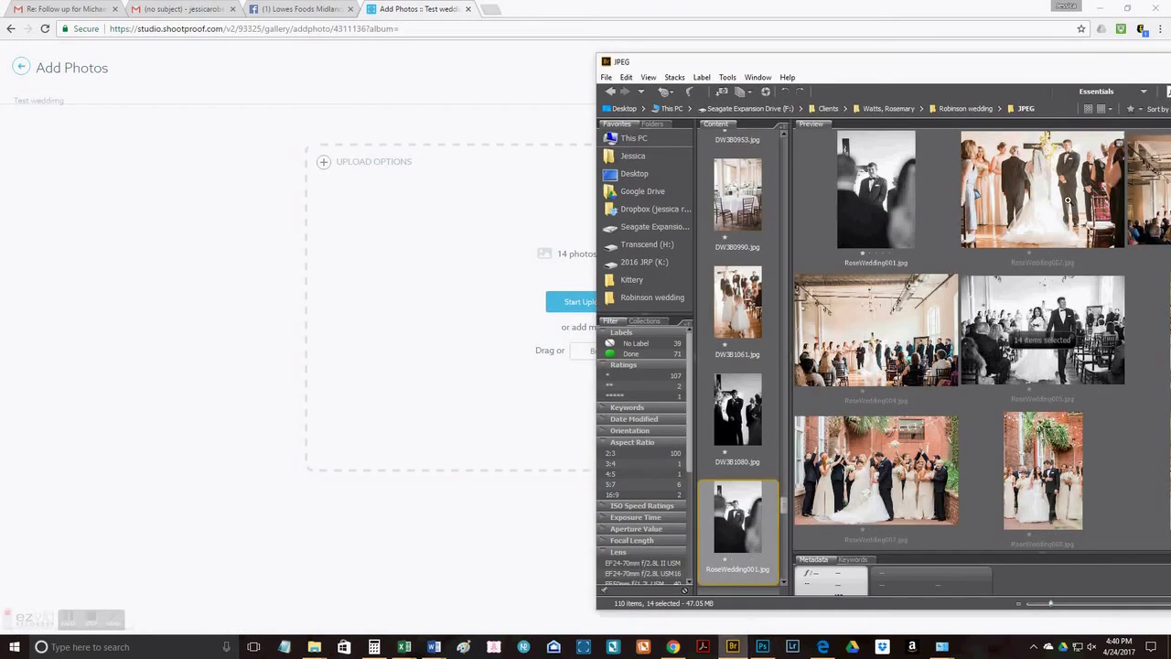
left_click_drag(819, 64, 553, 82)
left_click(960, 69)
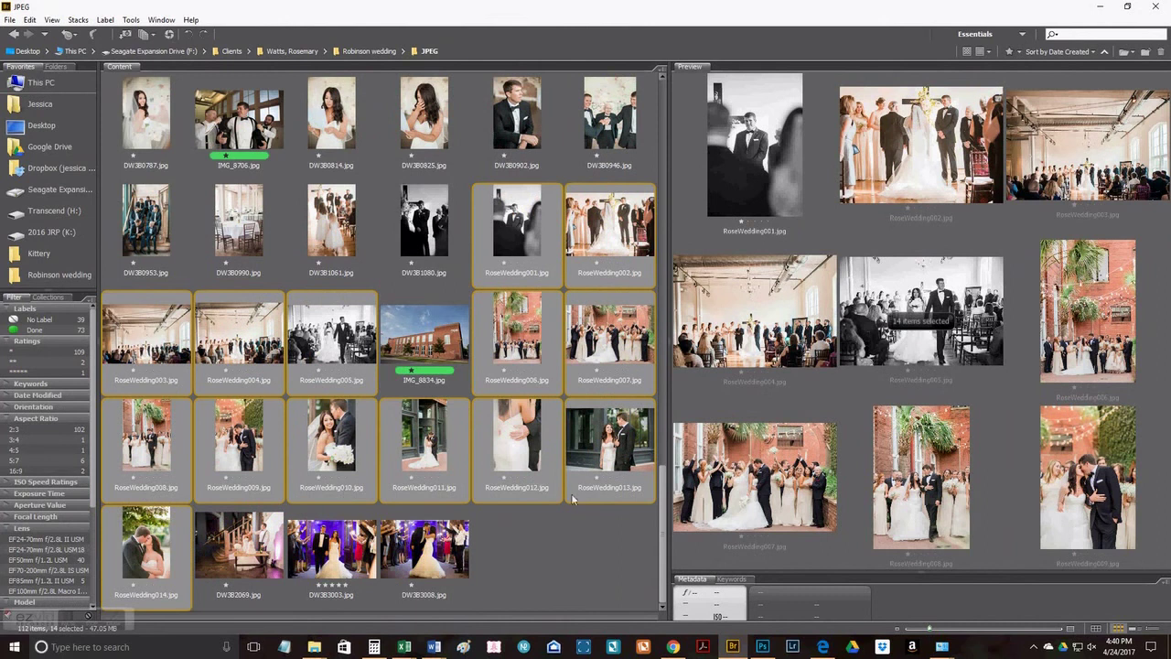
Filter the JPEG folder to five-star photos and preview DW3B3003.jpg.
left_click(39, 373)
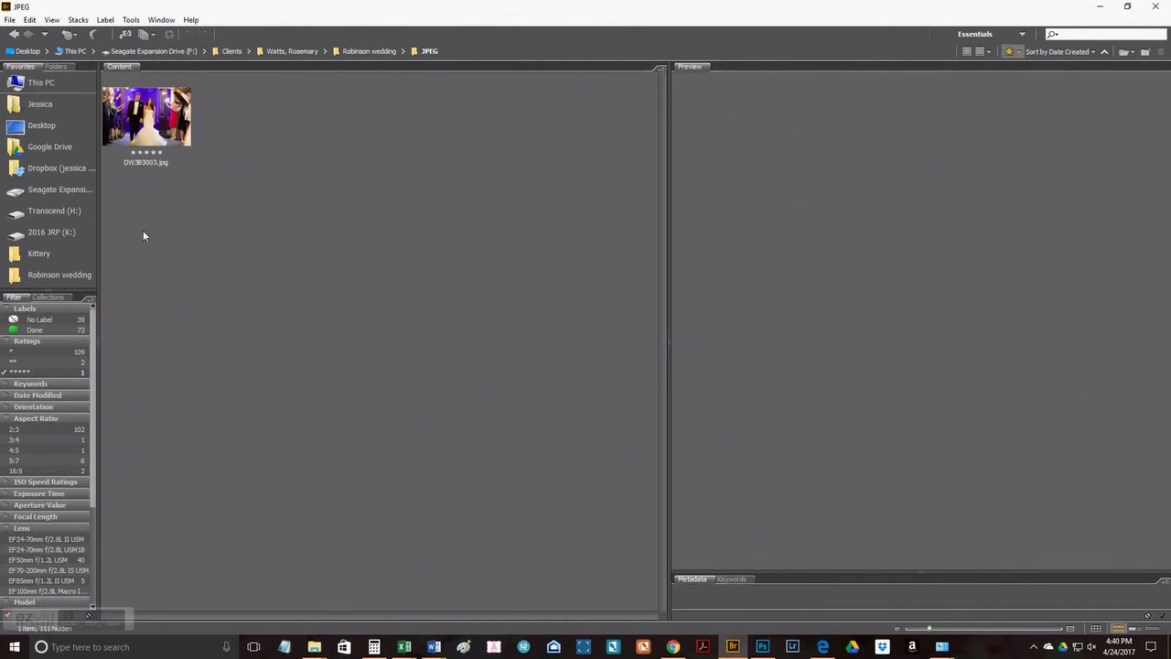
left_click(160, 117)
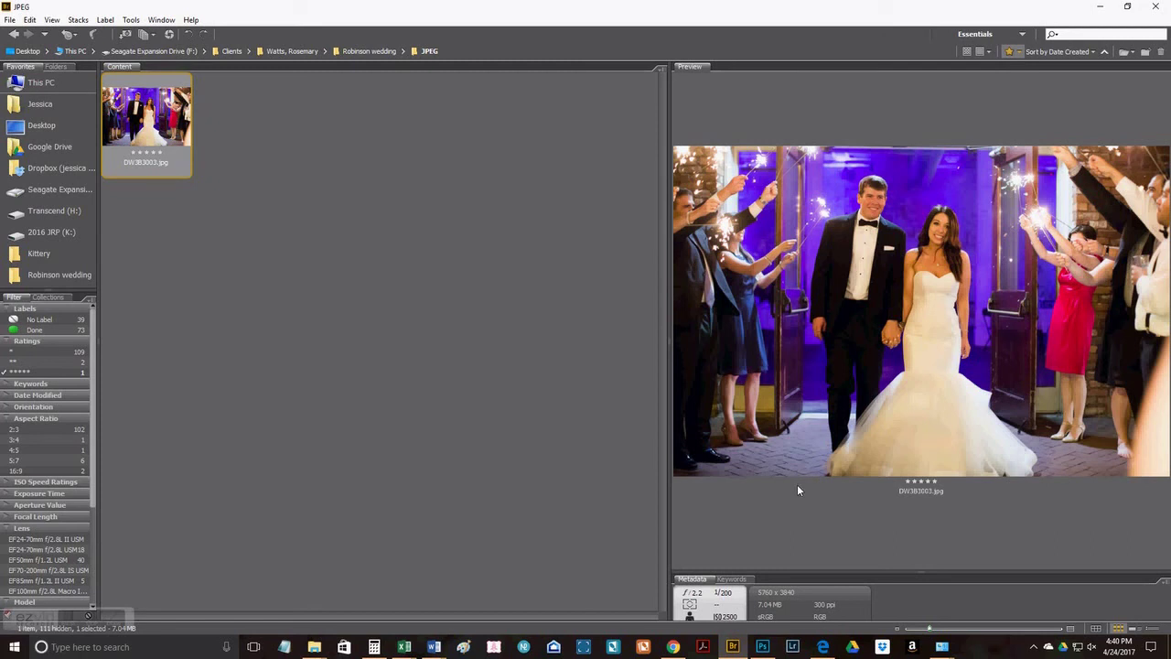
Clear the five-star filter and compare previews of the sparkler exit photos DW3B3008.jpg and DW3B3003.jpg.
left_click(27, 373)
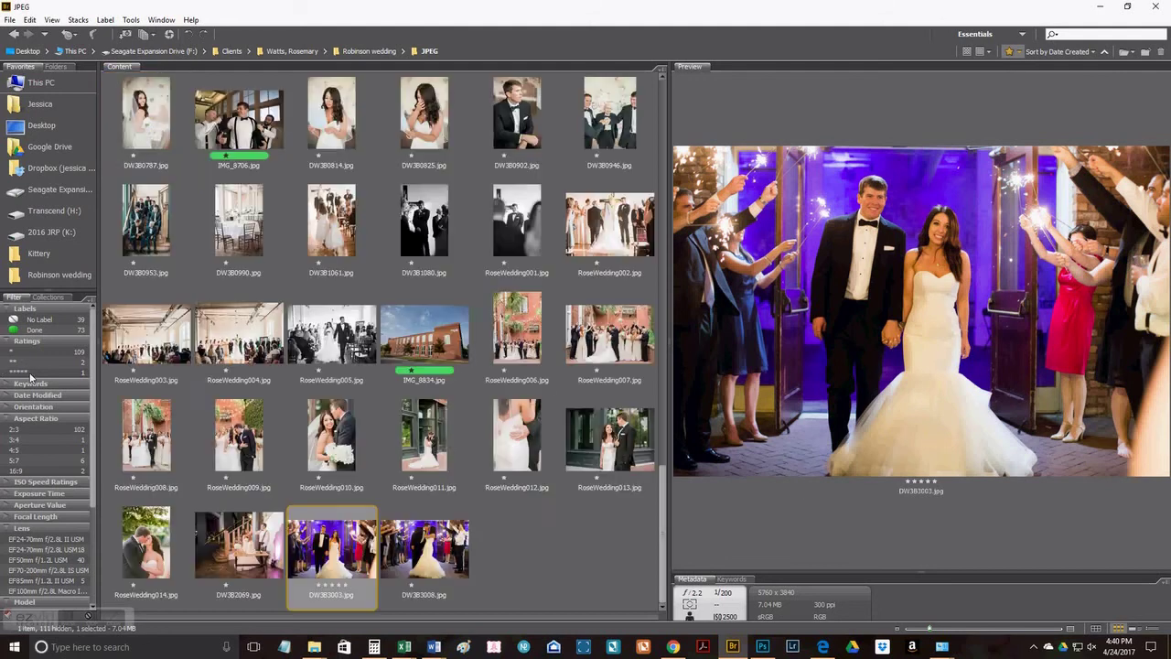
left_click(423, 553)
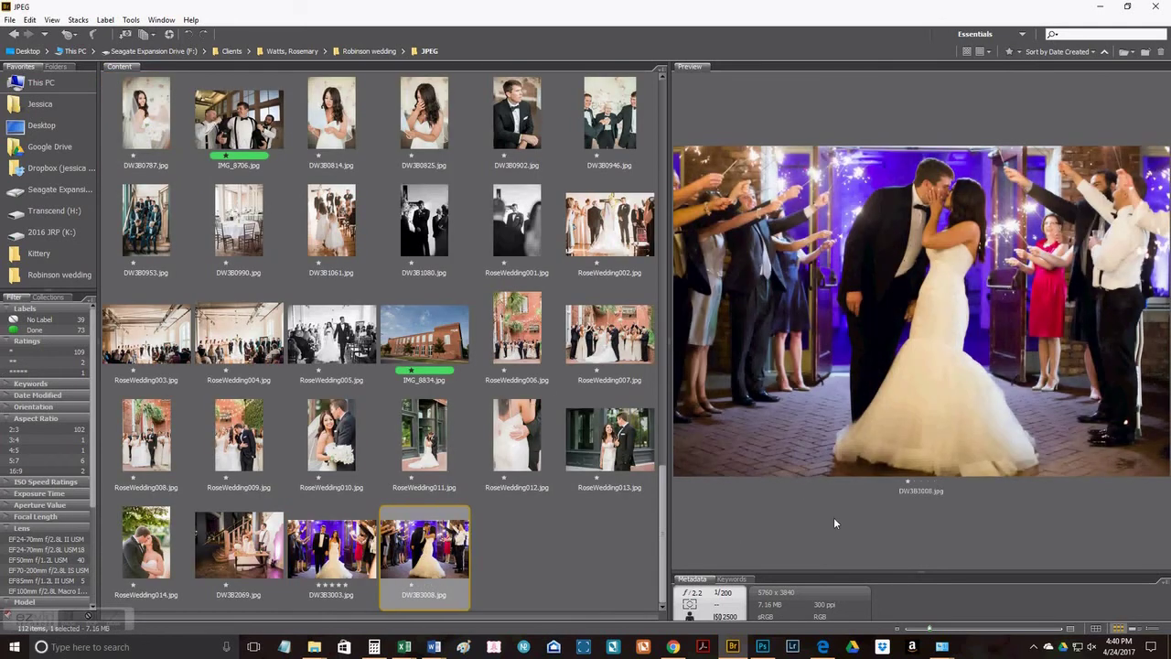
left_click(359, 549)
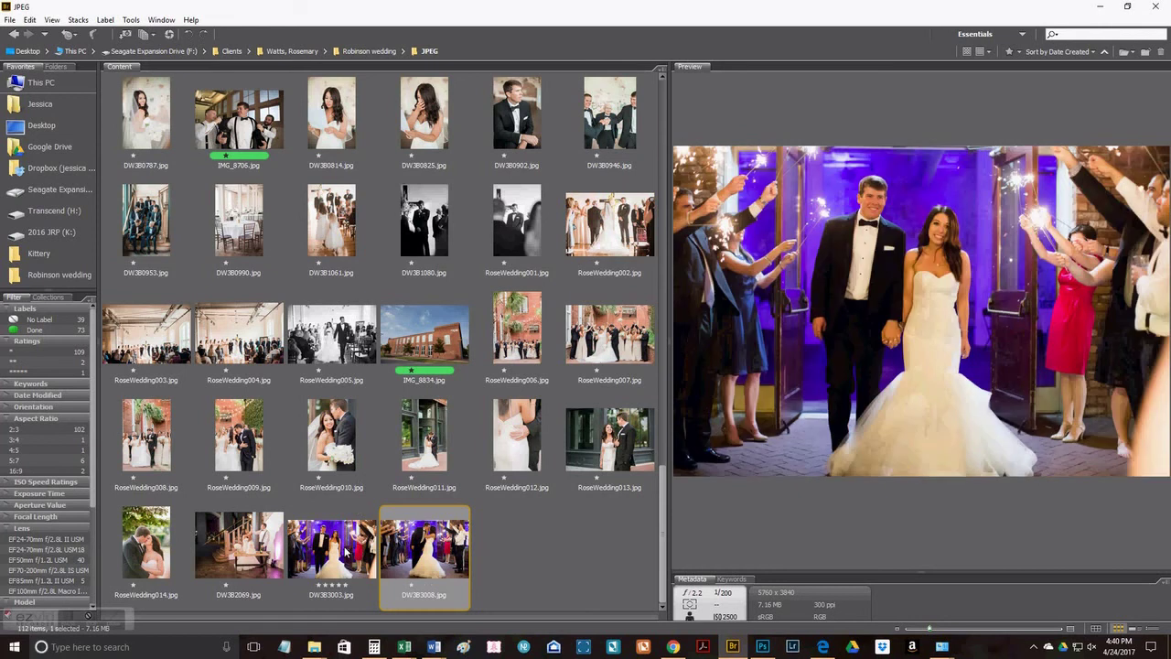
Filter the JPEG folder to five-star photos and lower DW3B3003.jpg's rating to one star.
left_click(430, 547)
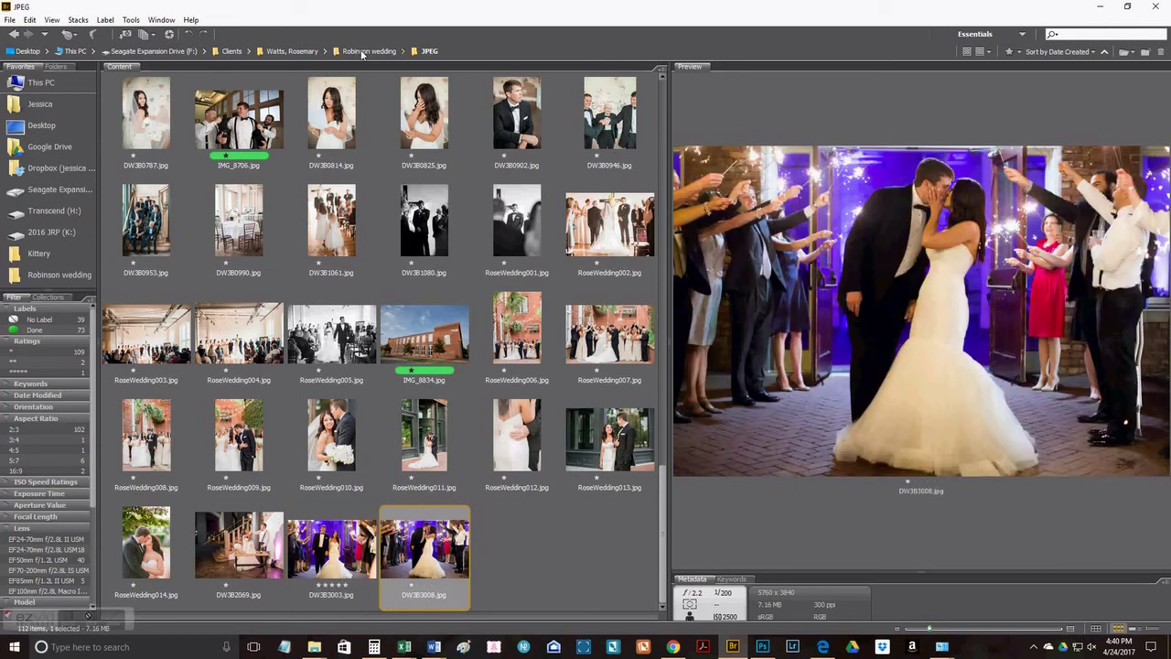
left_click(36, 371)
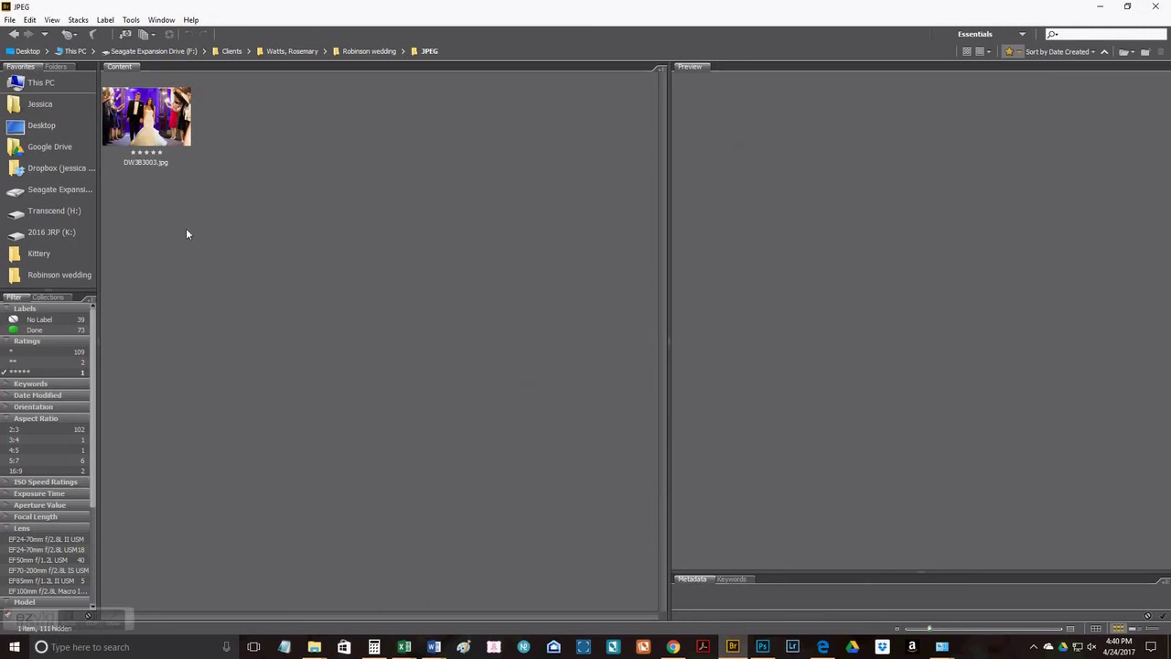
left_click(139, 124)
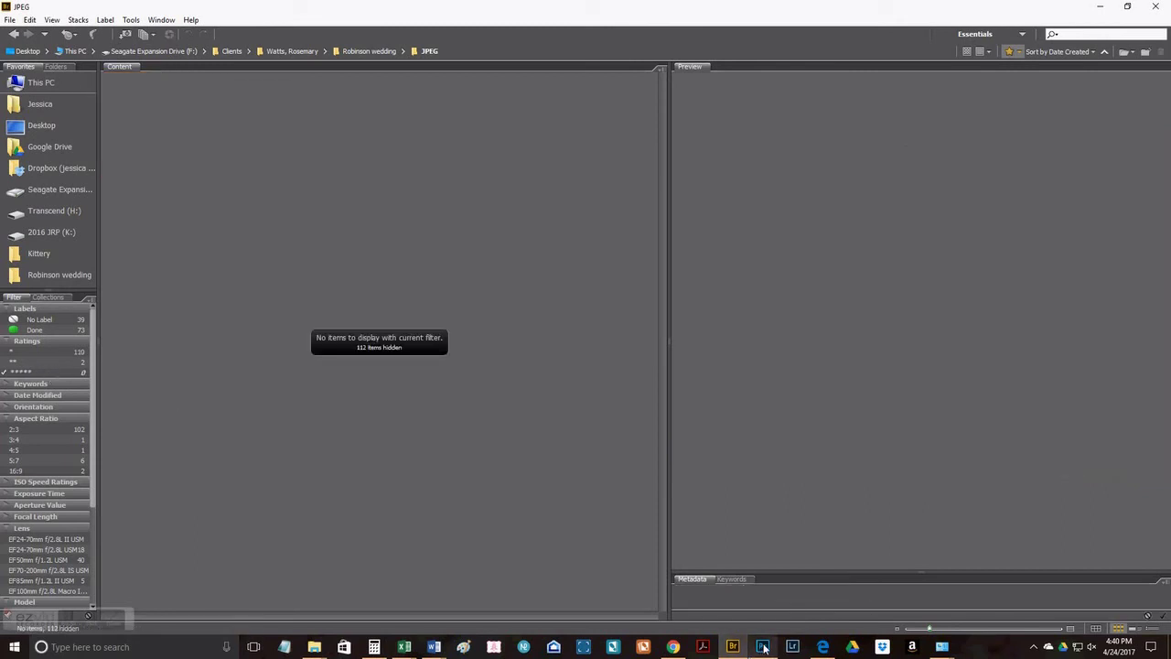
Temporarily include two-star photos in the filter and compare previews of IMG_8638.jpg and _82A4588.jpg.
left_click(55, 361)
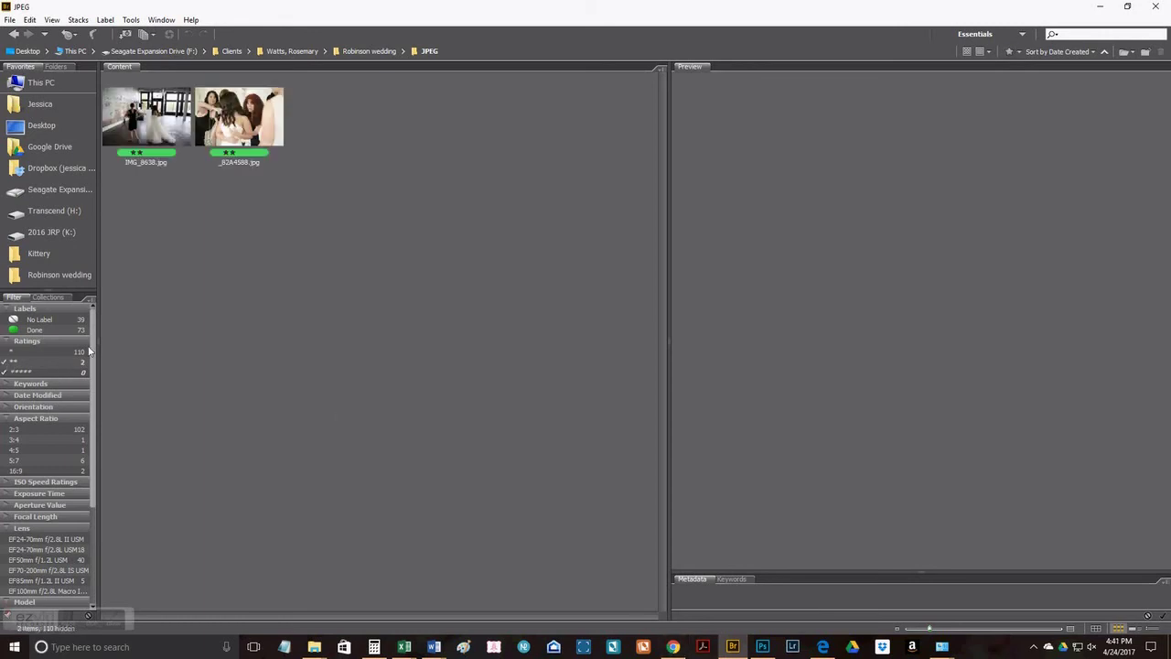
left_click(159, 120)
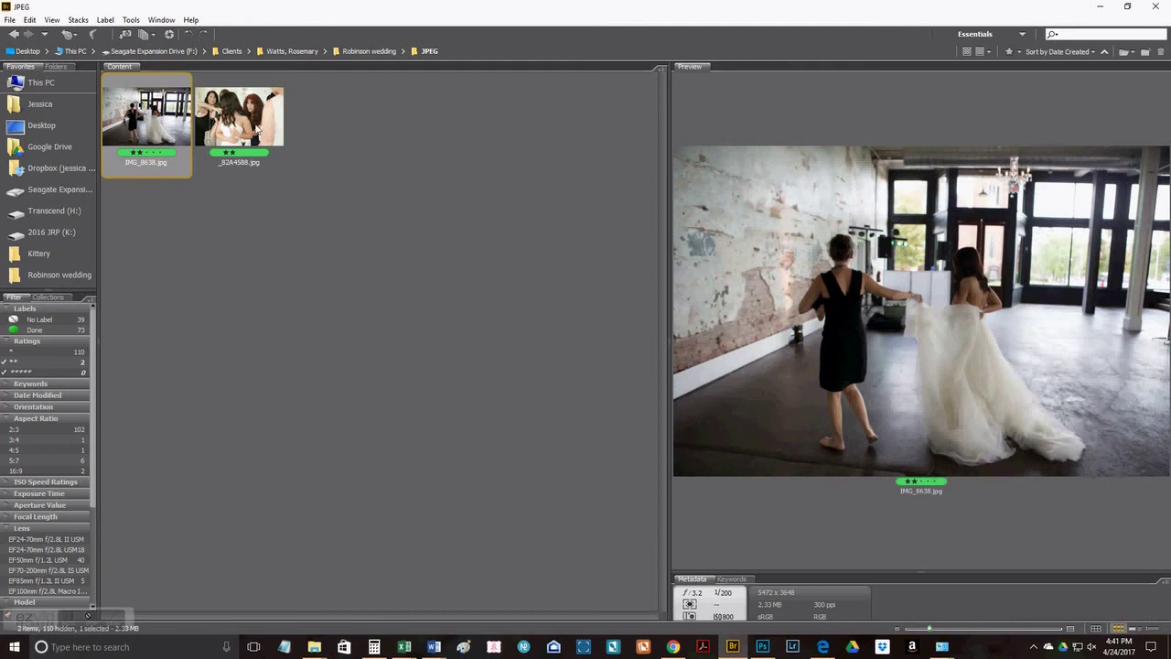
left_click(259, 129, "ctrl")
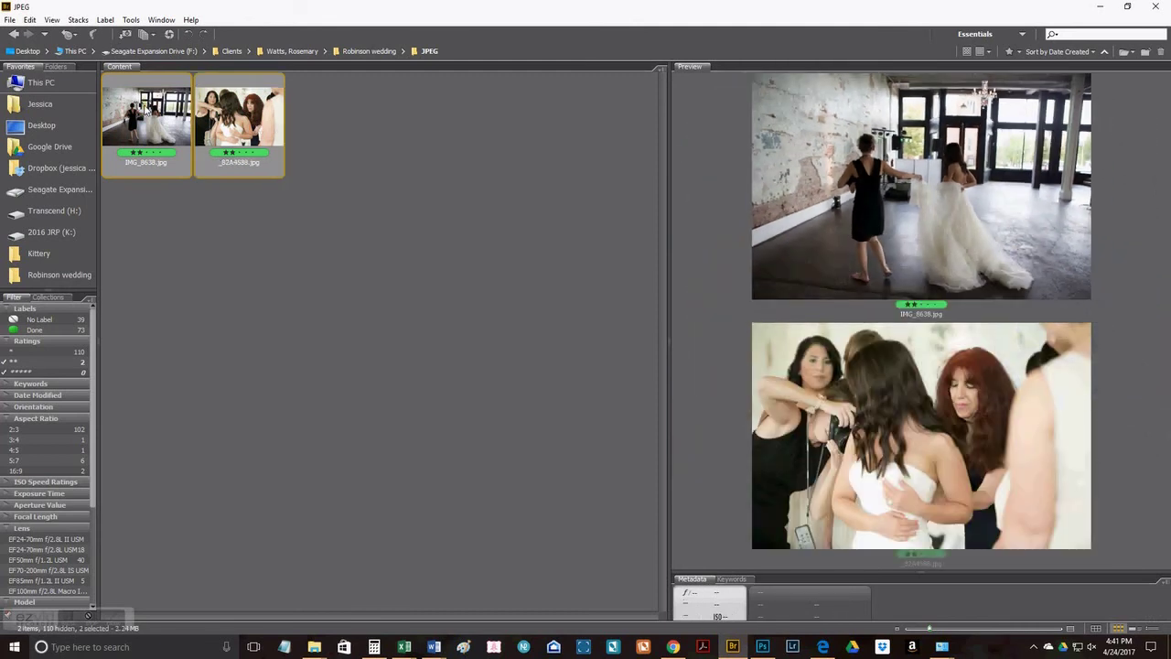
left_click(27, 364)
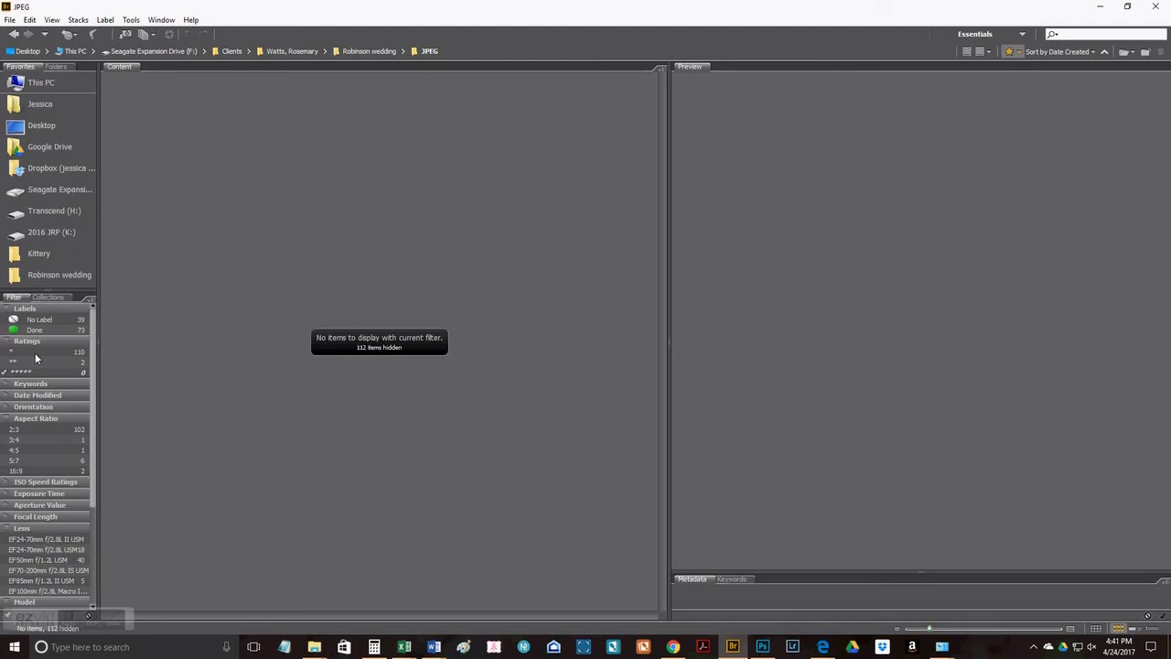
Restrict the filter to one-star photos only and look through the list down to the sparkler exit photos.
left_click(35, 352)
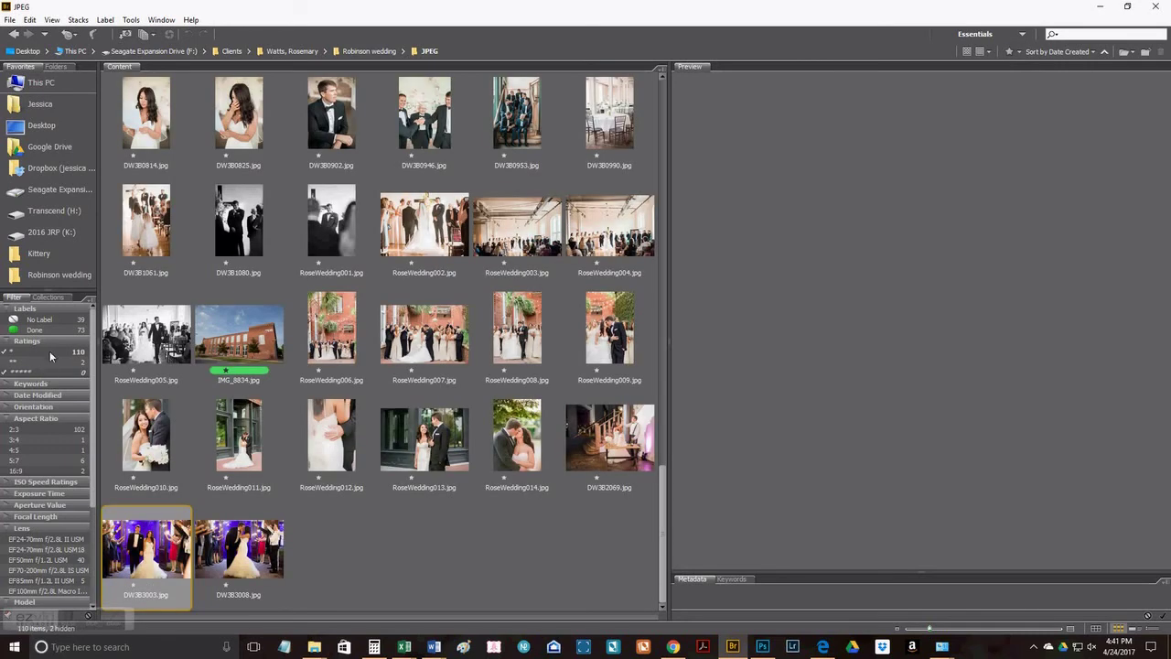
left_click(49, 350)
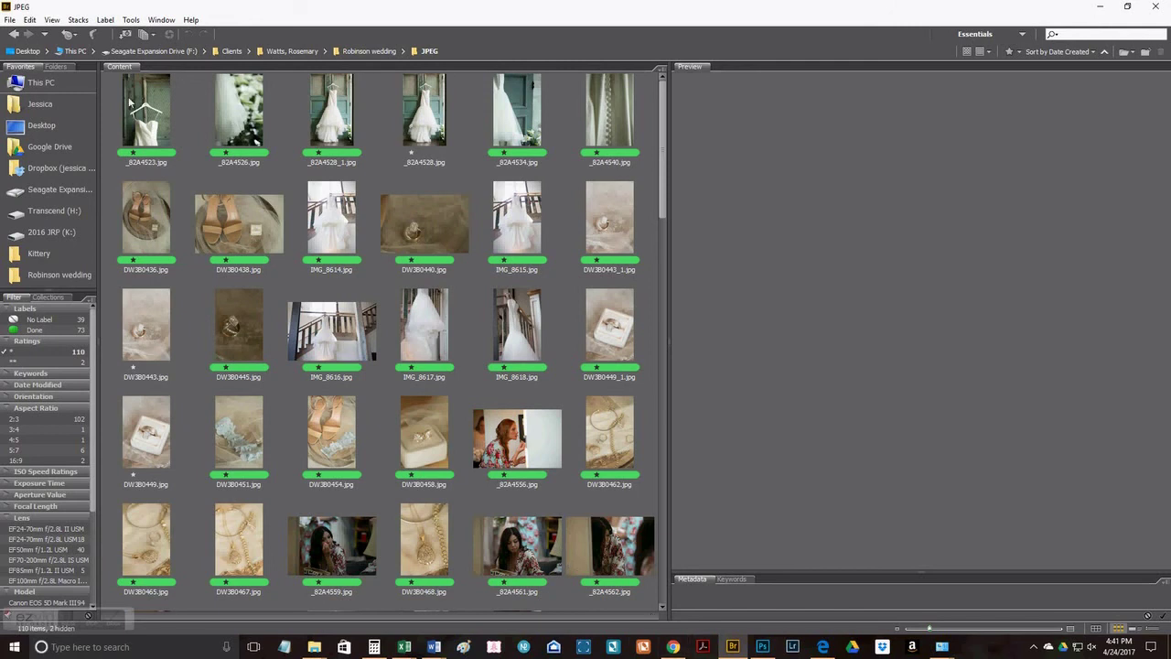
scroll(213, 316, "down", 15)
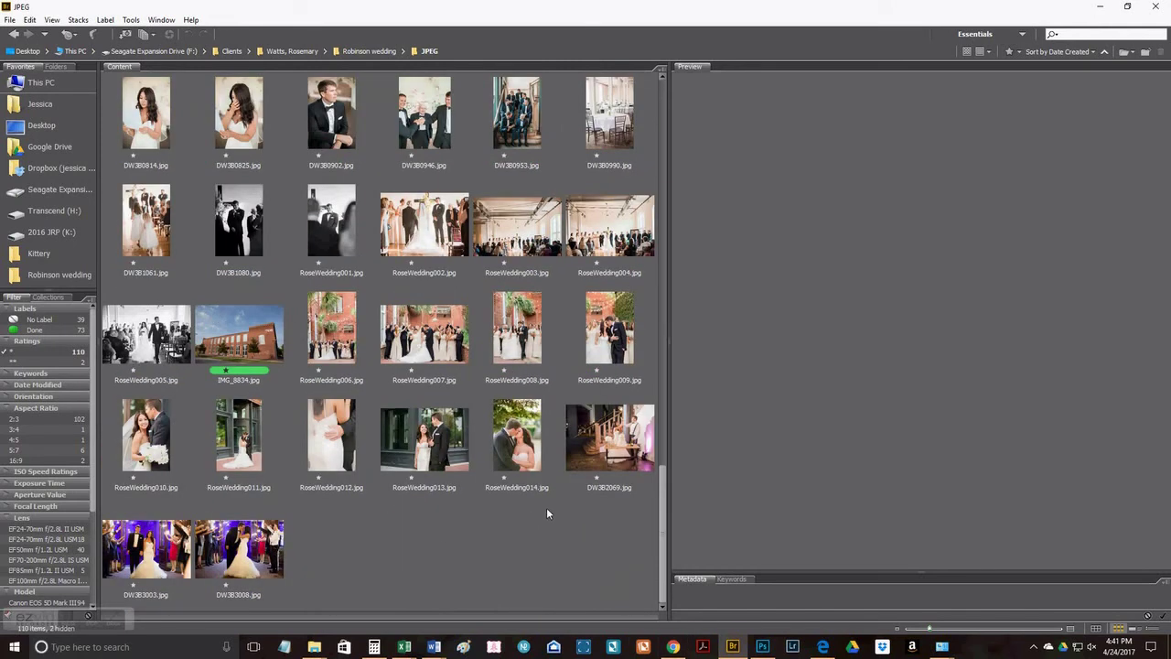
Switch to Chrome to check the ShootProof upload queue, and return to the one-star photos in Bridge.
left_click(671, 649)
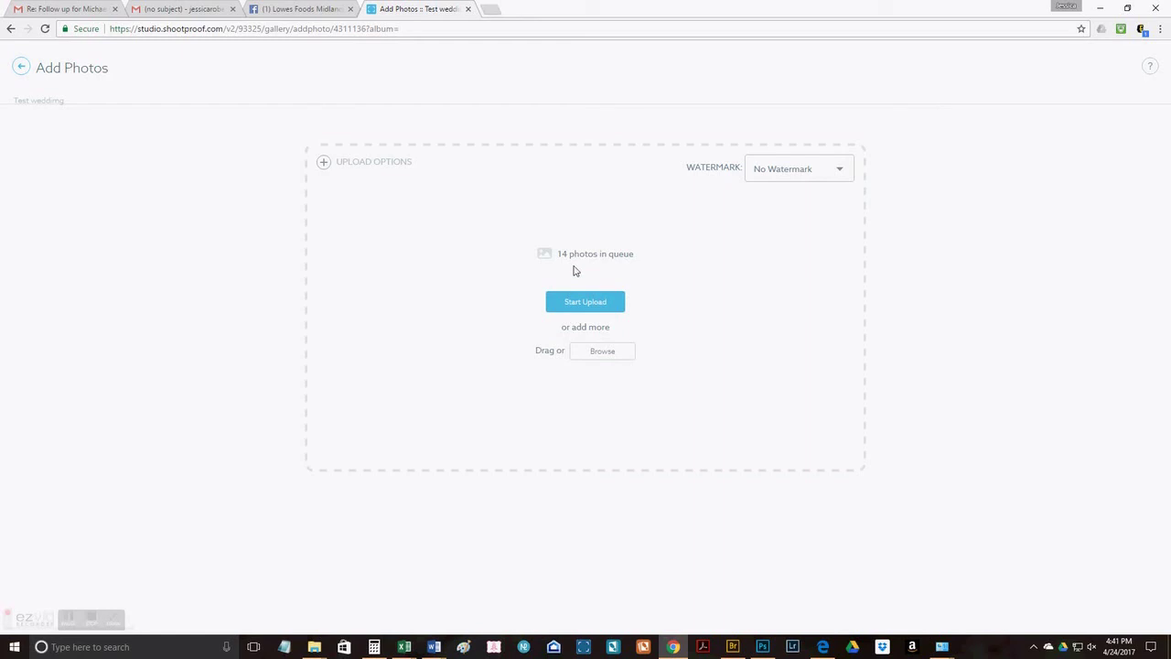
left_click(733, 647)
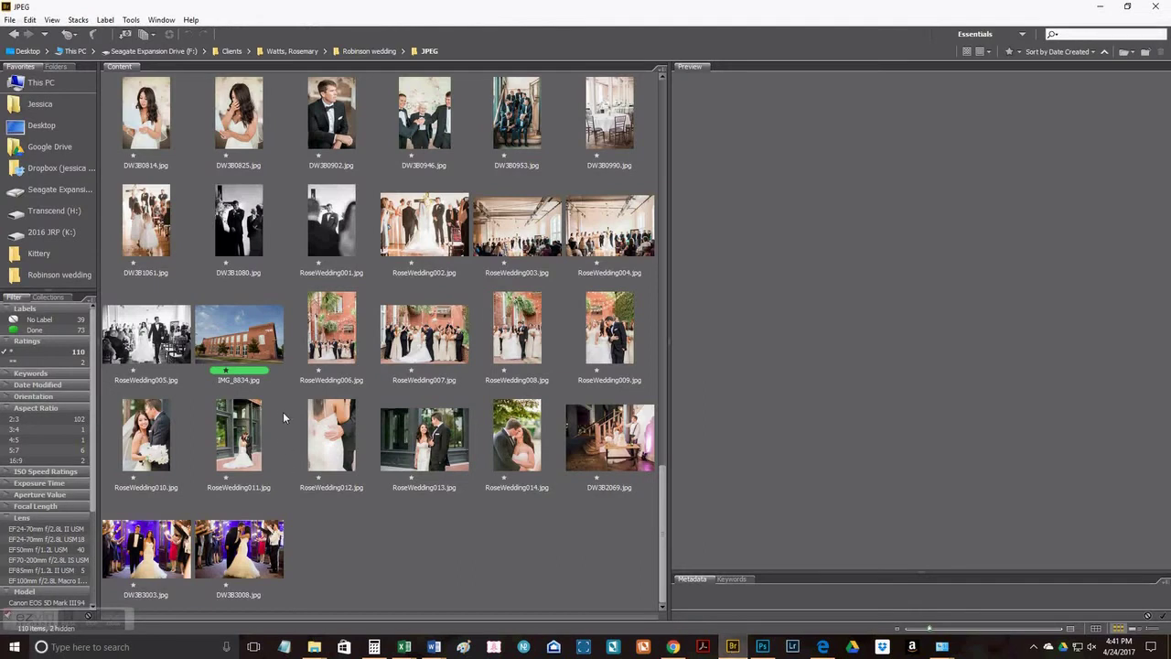
scroll(280, 402, "up", 15)
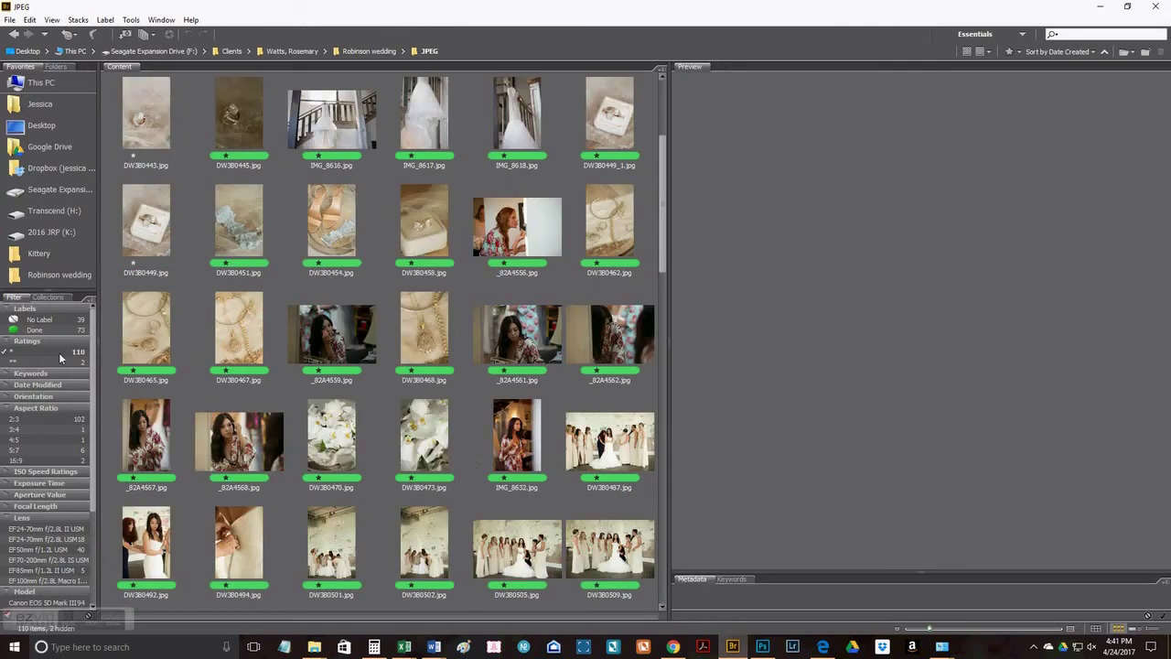
Clear the one-star filter, open the wedding folder holding the CR2 raw files, and filter it to the Portraits label.
left_click(63, 355)
left_click(291, 52)
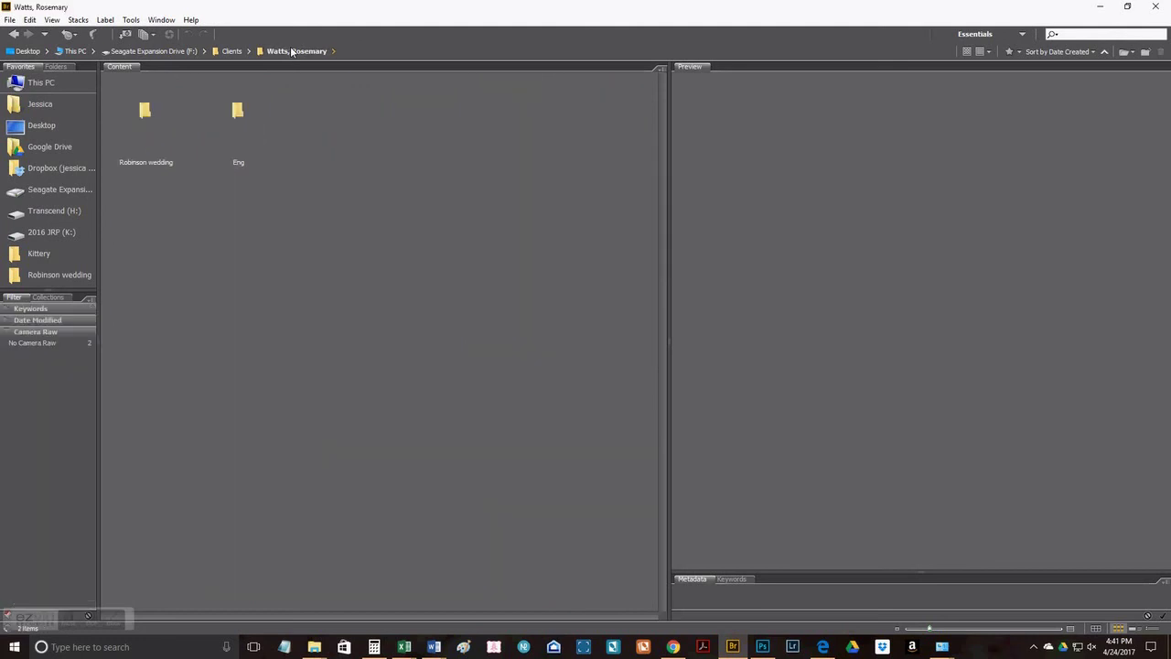
left_click(145, 113)
double_click(145, 112)
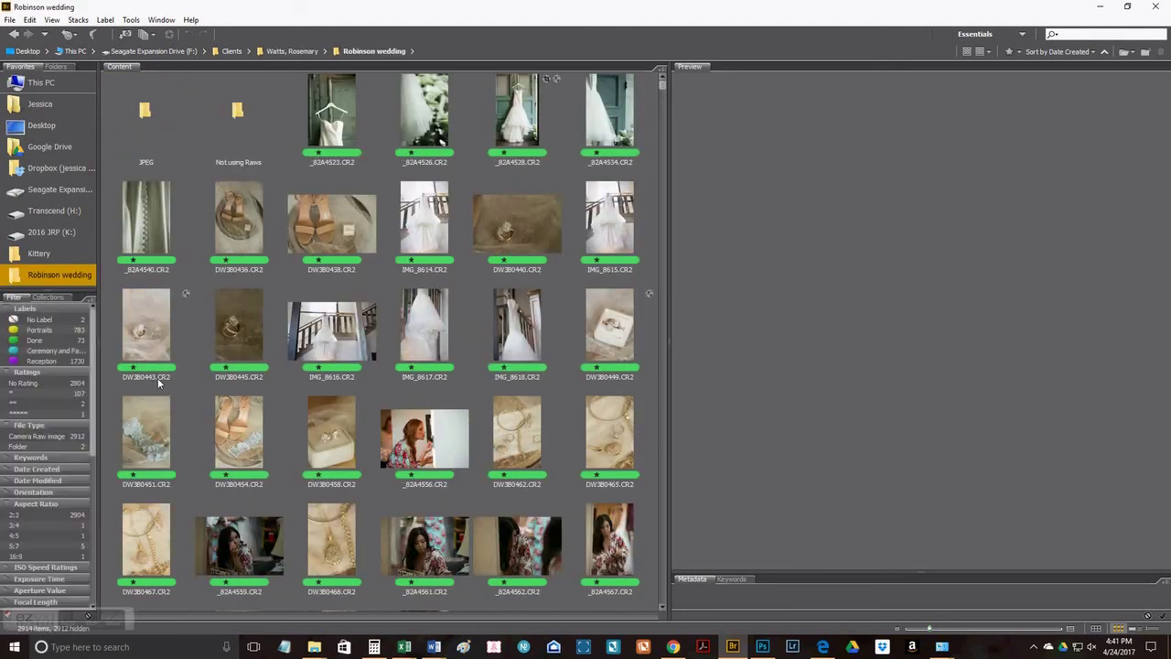
scroll(159, 383, "down", 5)
scroll(70, 421, "down", 2)
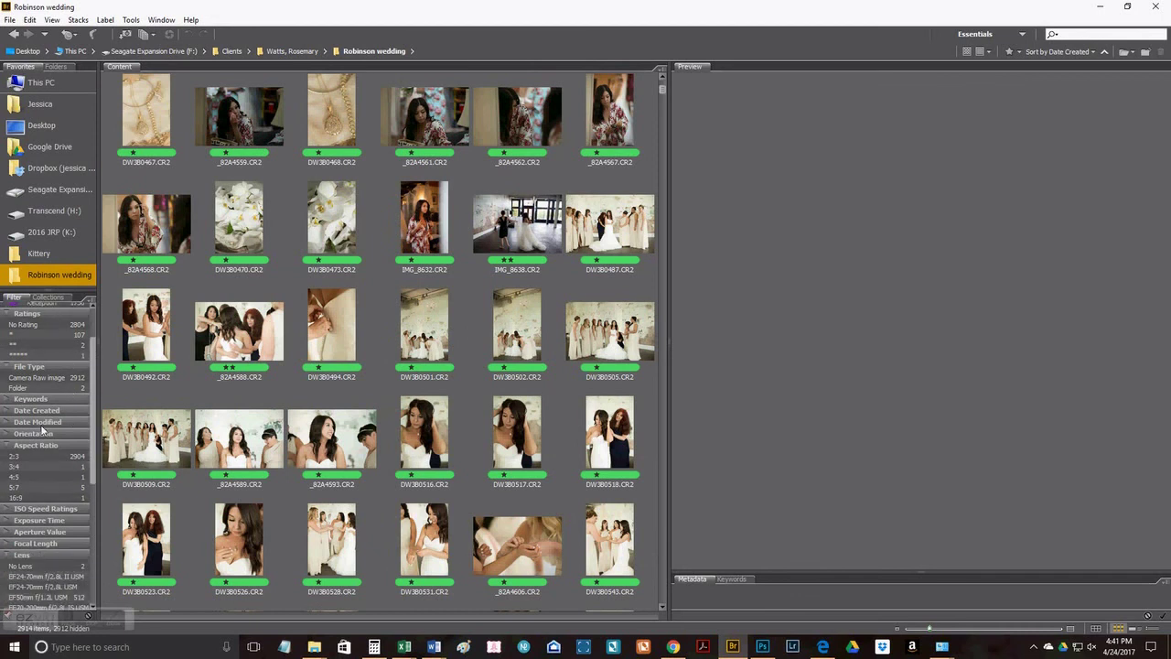
scroll(35, 388, "up", 2)
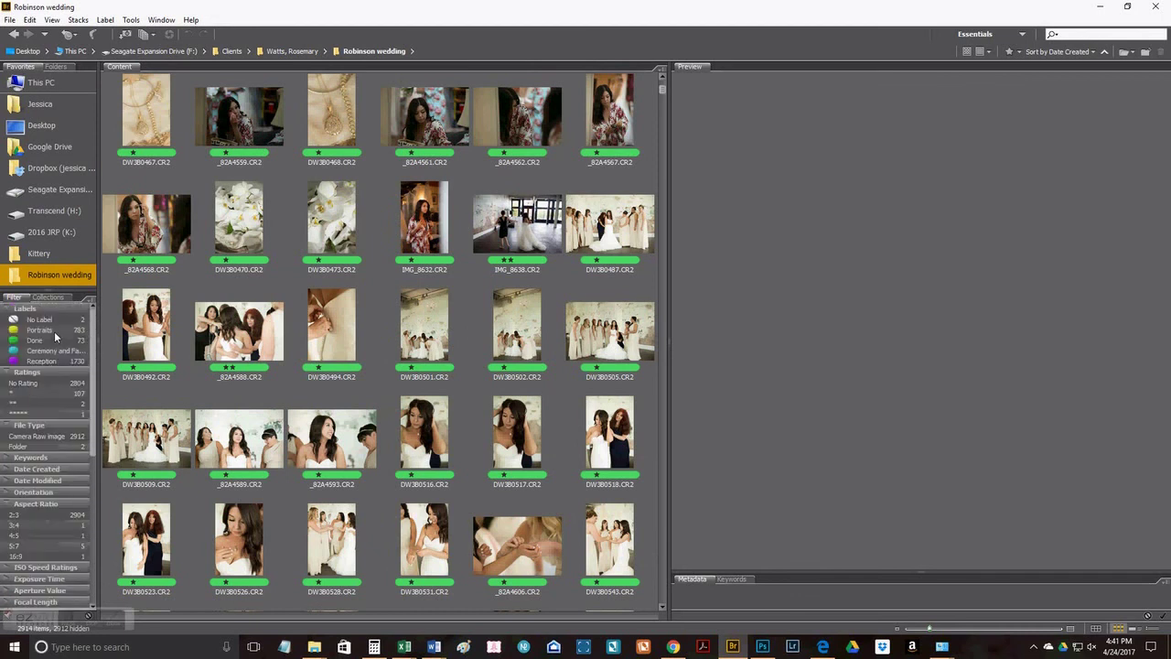
left_click(56, 330)
Review the portraits from DW3B0589.CR2 onward and rate _82A4631.CR2 and DW3B0590.CR2 one star.
left_click(154, 108)
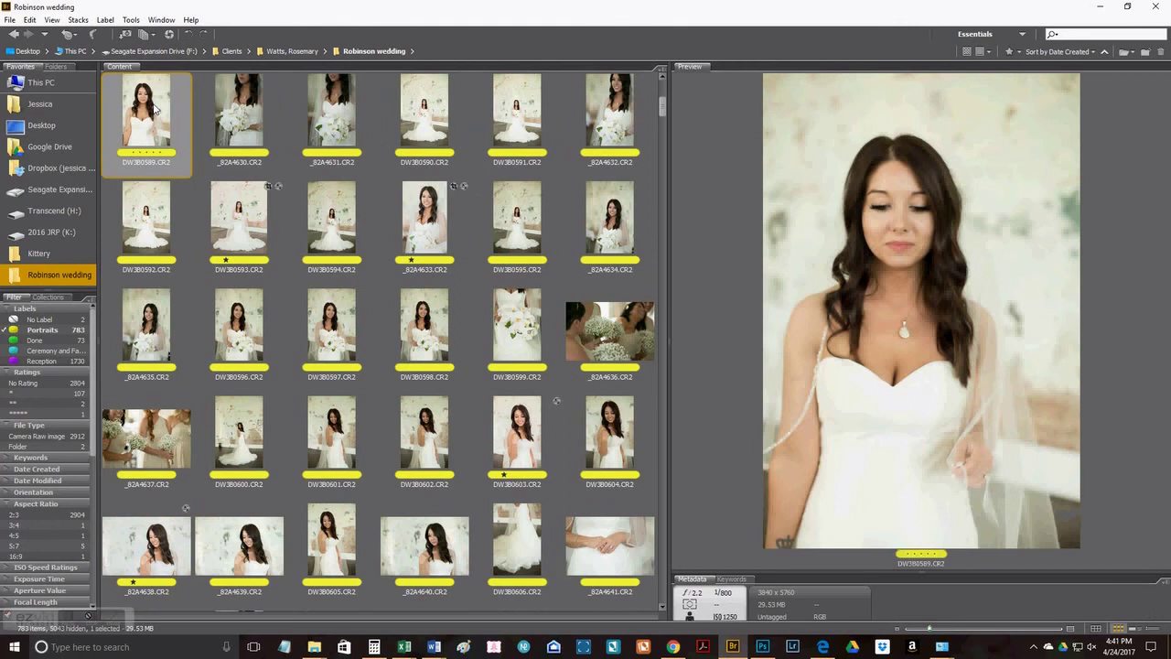
key("Right")
key("Right")
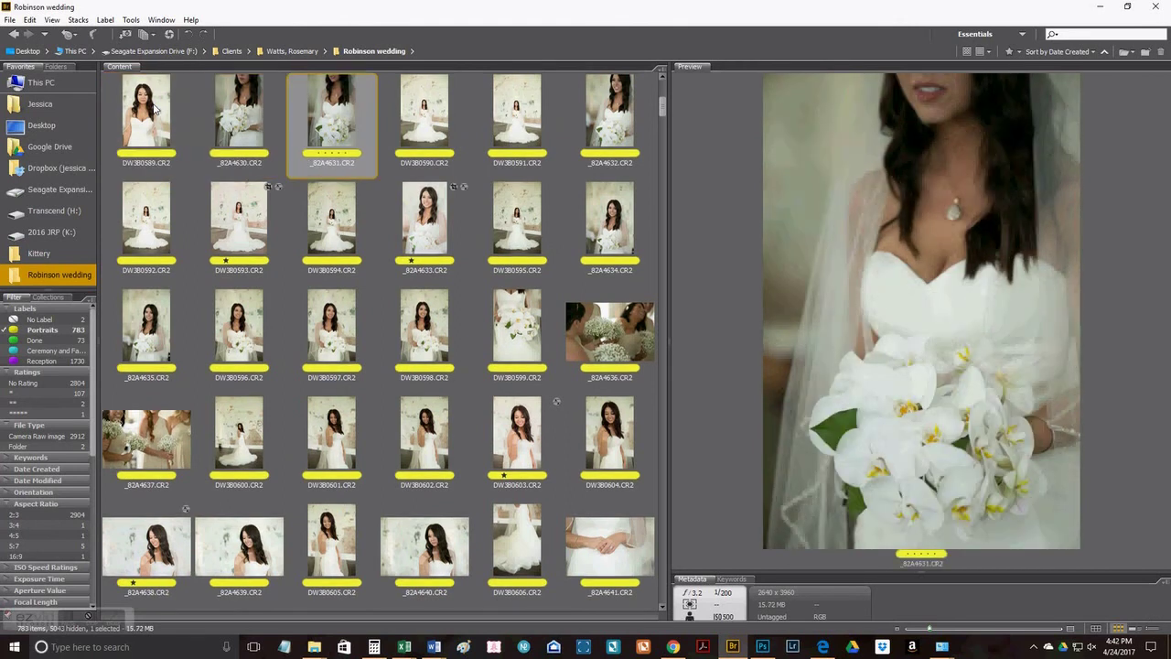
key("ctrl+1")
key("Right")
key("ctrl+1")
Review the next full-length bride portraits and rate DW3B0595.CR2 one star.
key("Right")
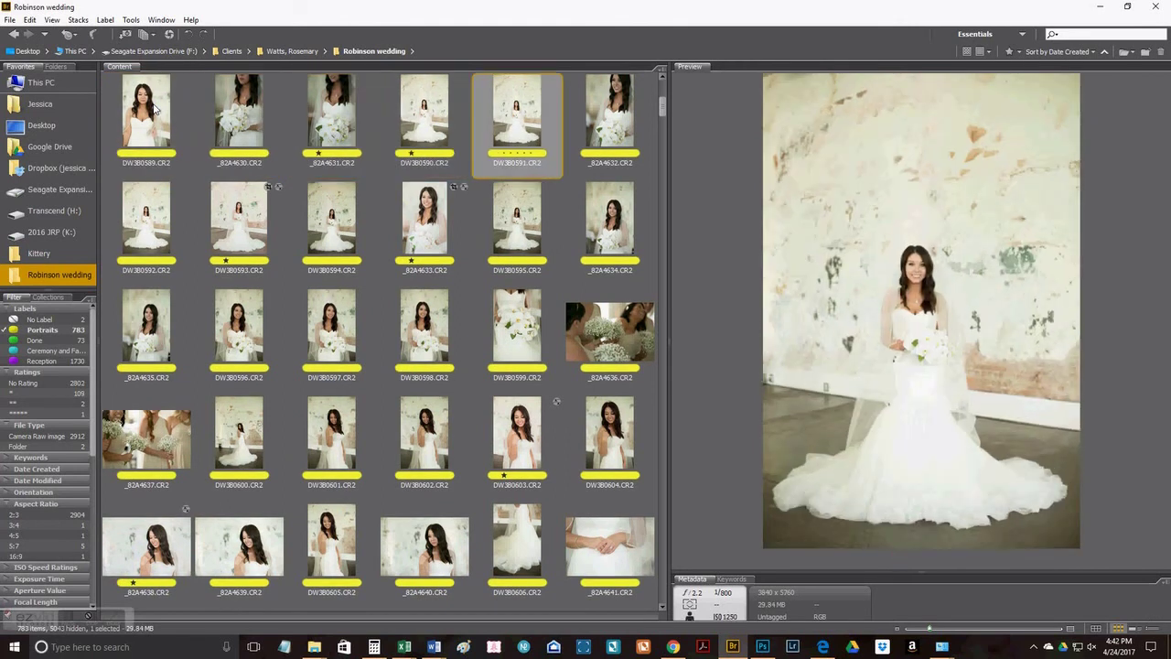
key("Right")
key("Right")
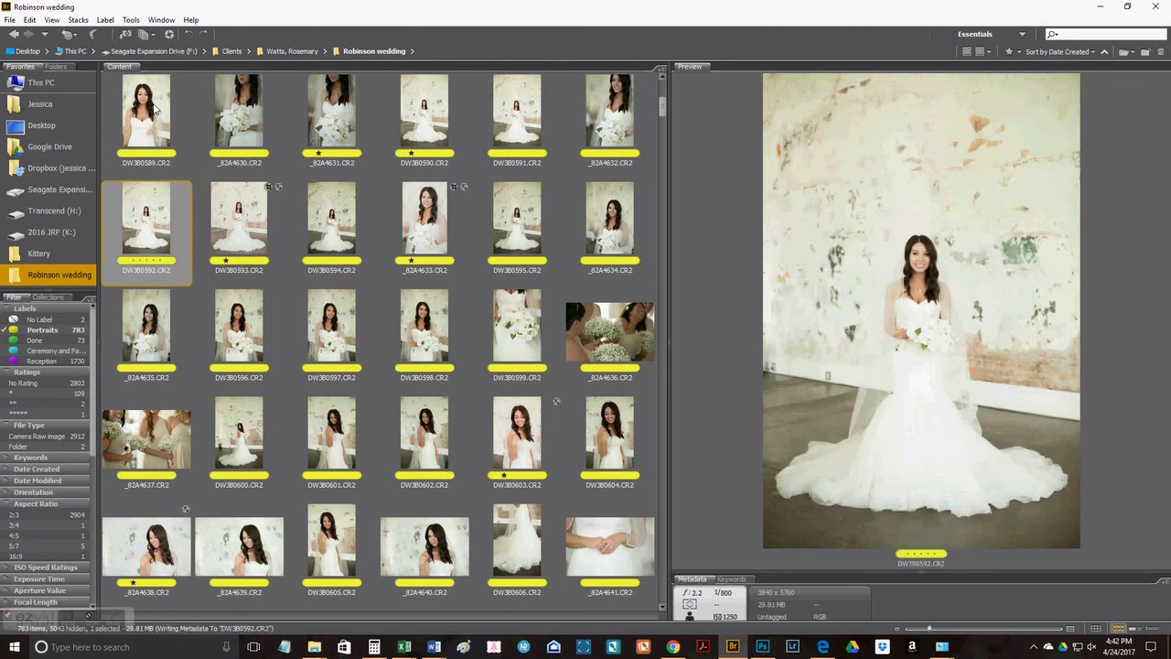
key("Right")
key("Right")
key("Right")
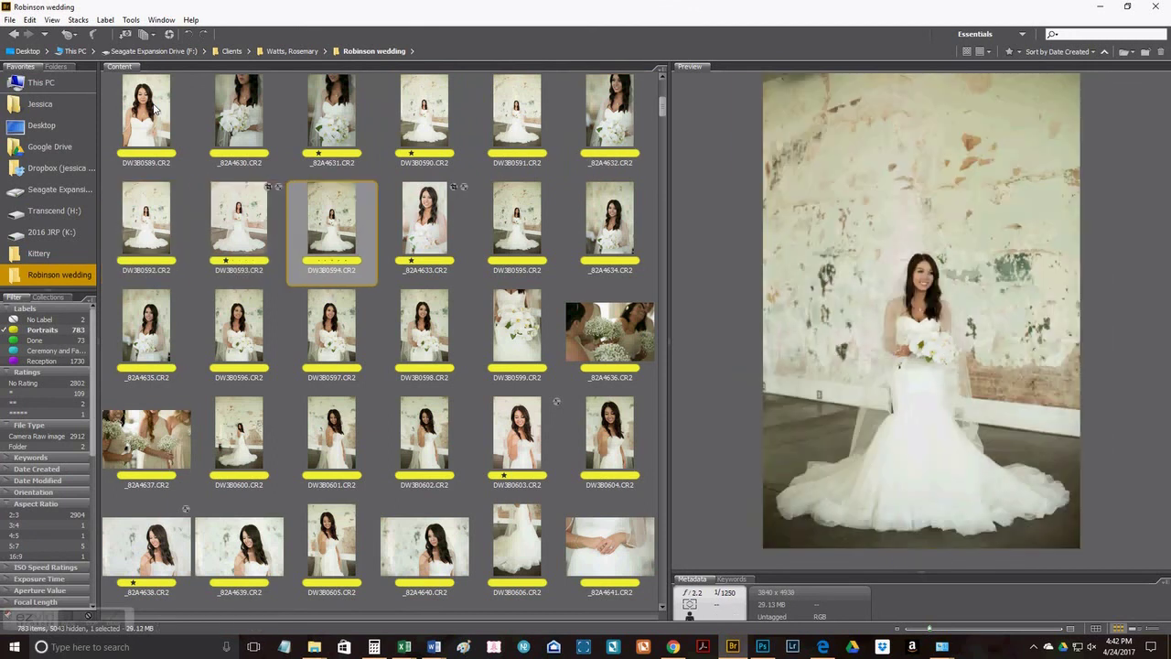
key("Right")
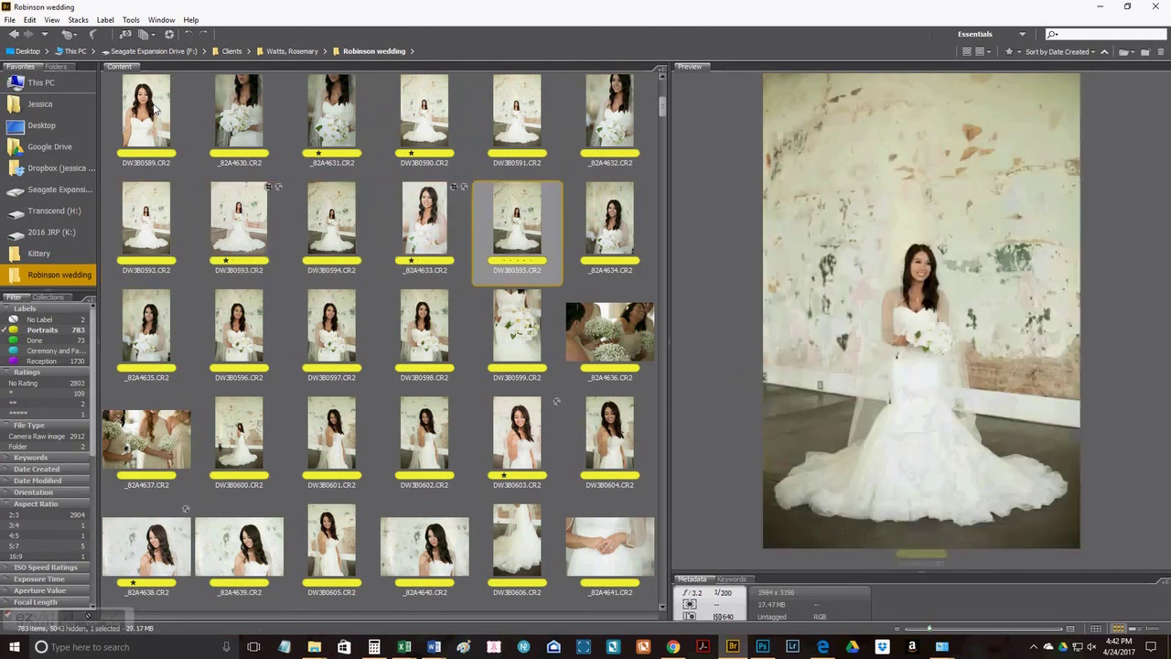
key("ctrl+1")
Review the bride's bouquet portraits and rate the close-up DW3B0599.CR2 one star.
key("Right")
key("Right")
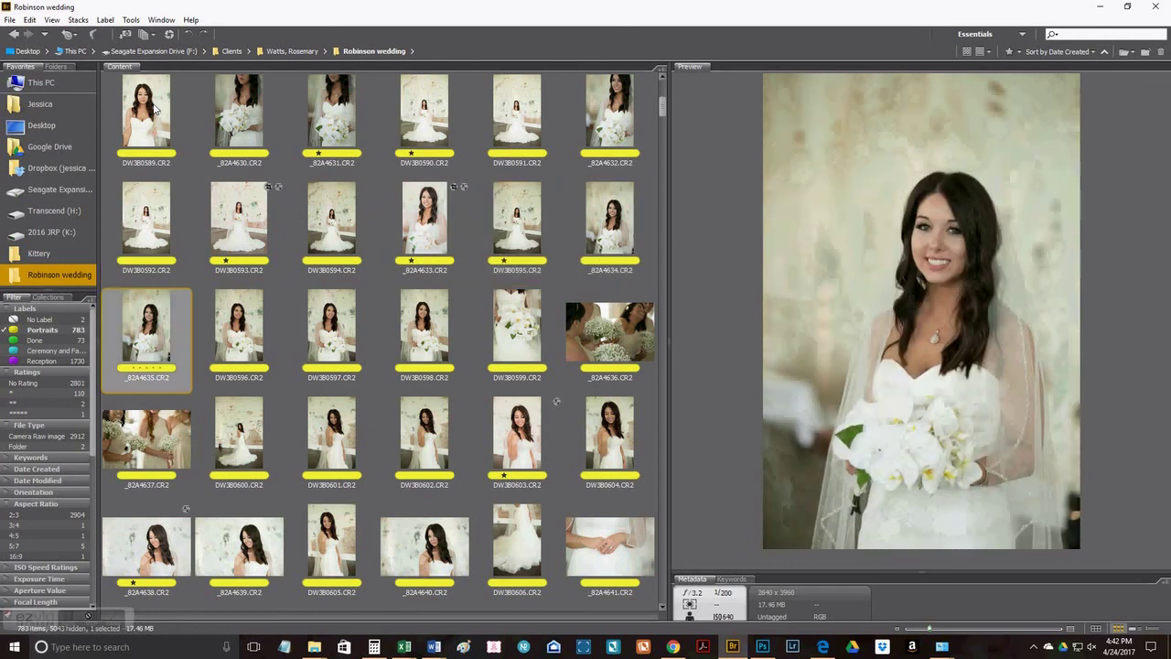
key("Right")
key("Right")
key("Right")
key("Right")
key("ctrl+1")
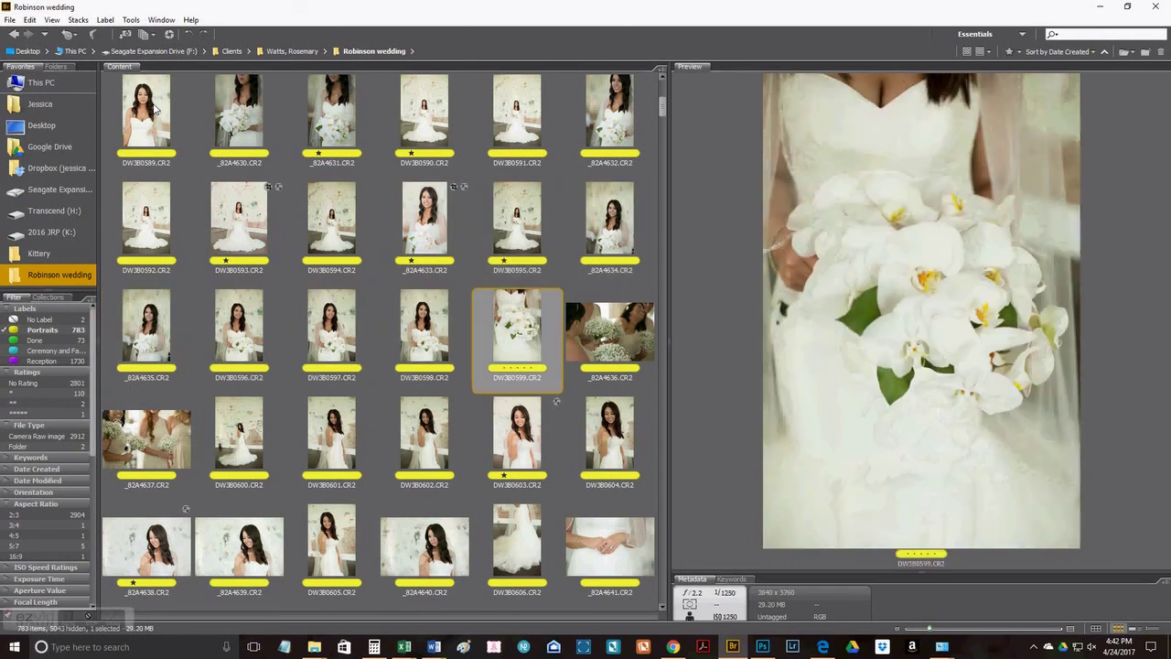
Compare DW3B0601.CR2 and DW3B0602.CR2 side by side in an enlarged preview area.
key("Right")
key("Right")
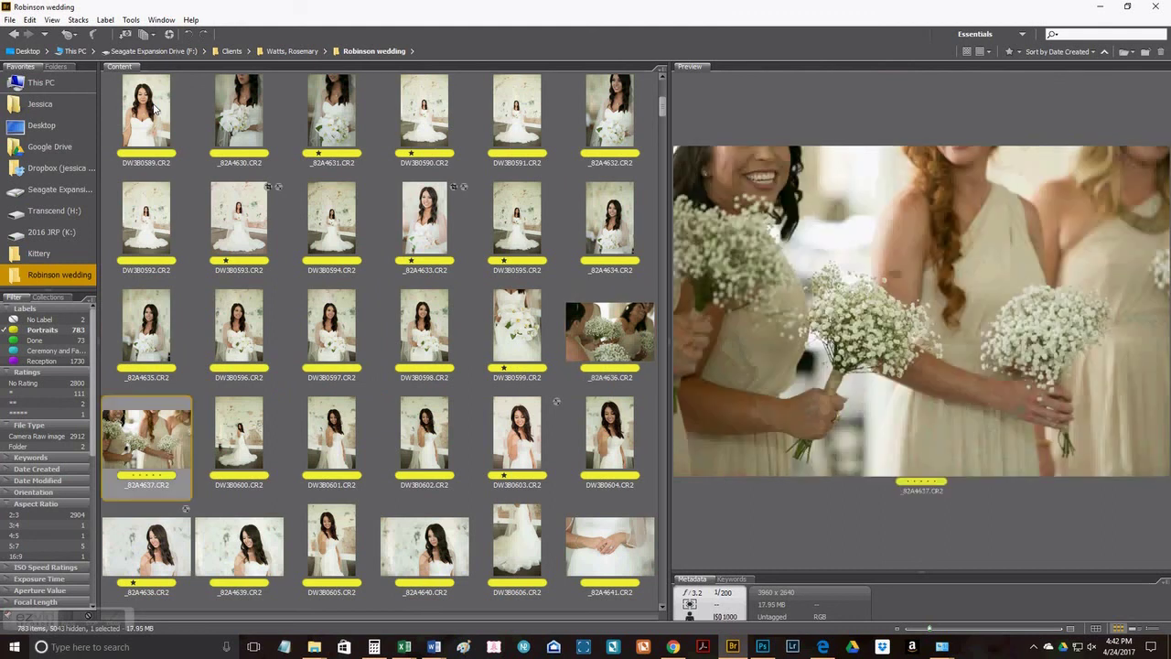
key("Right")
key("Right")
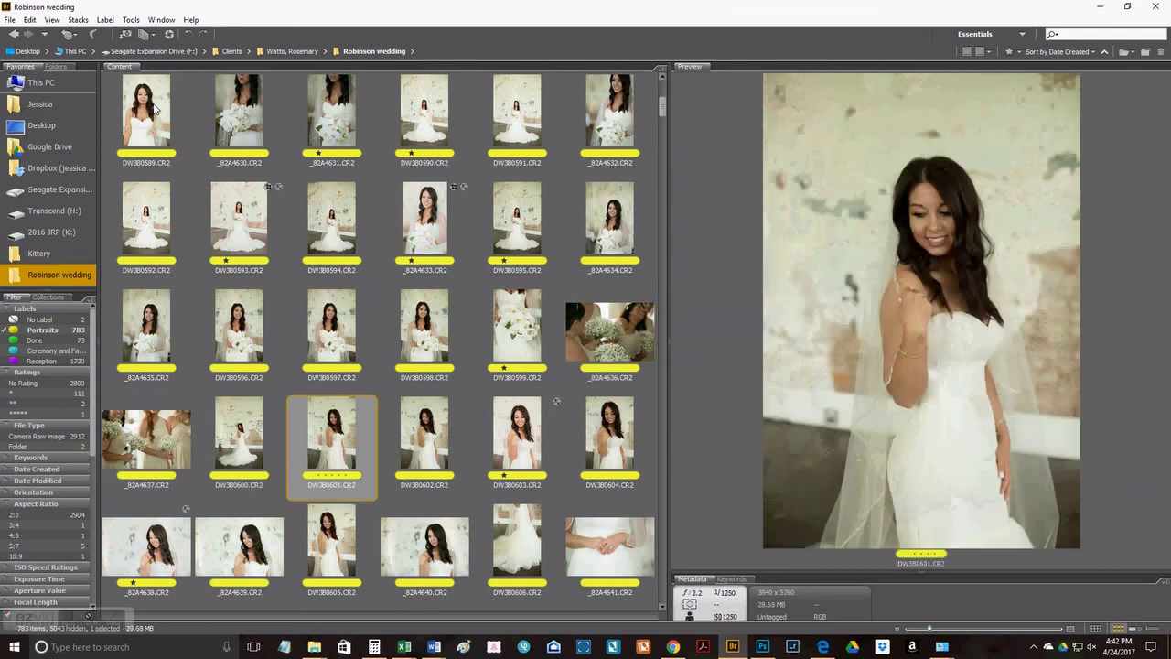
key("Right")
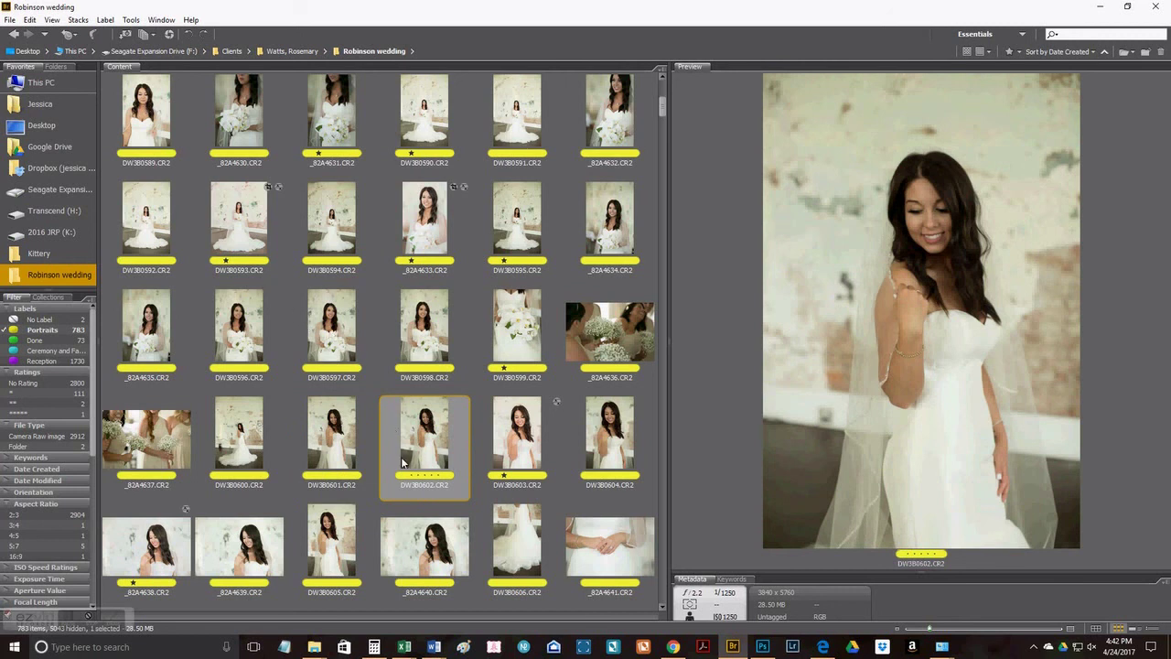
left_click(328, 439, "ctrl")
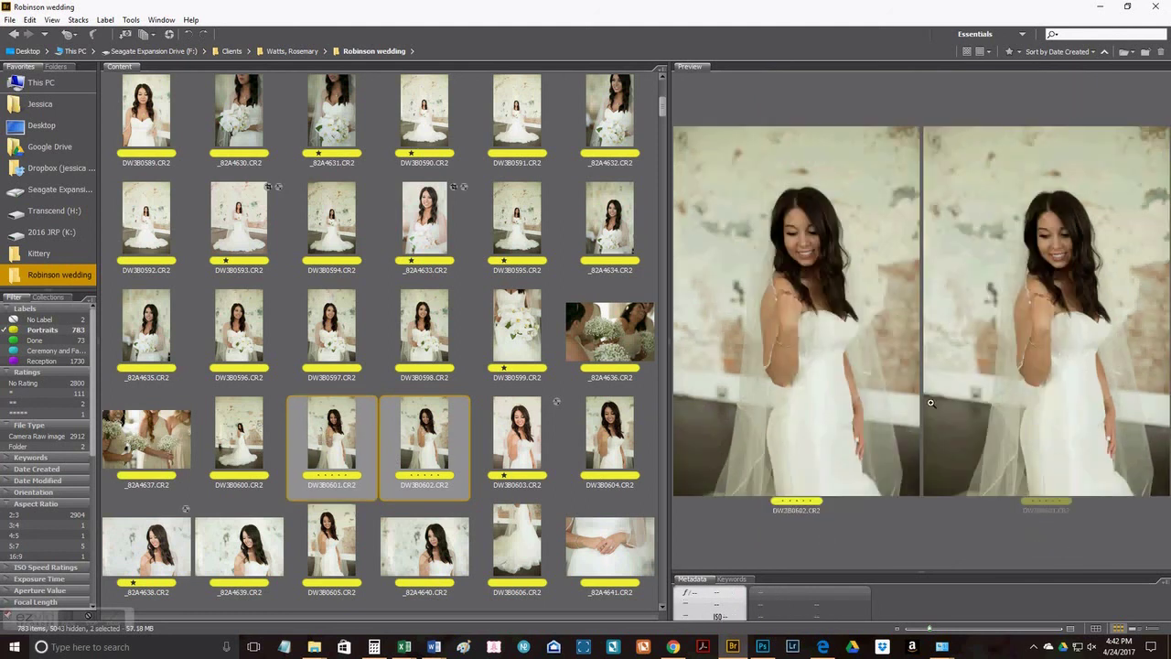
left_click_drag(669, 378, 412, 368)
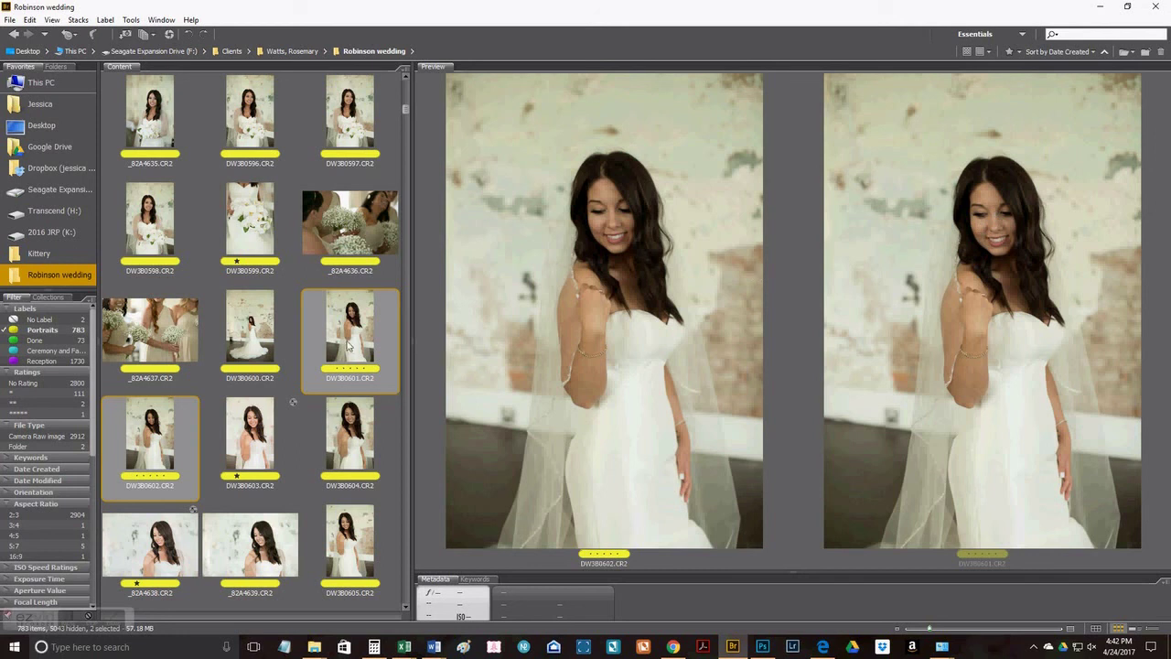
Preview the bride portraits individually from DW3B0600.CR2, going back and forth between the similar poses through DW3B0603.CR2.
left_click(259, 343)
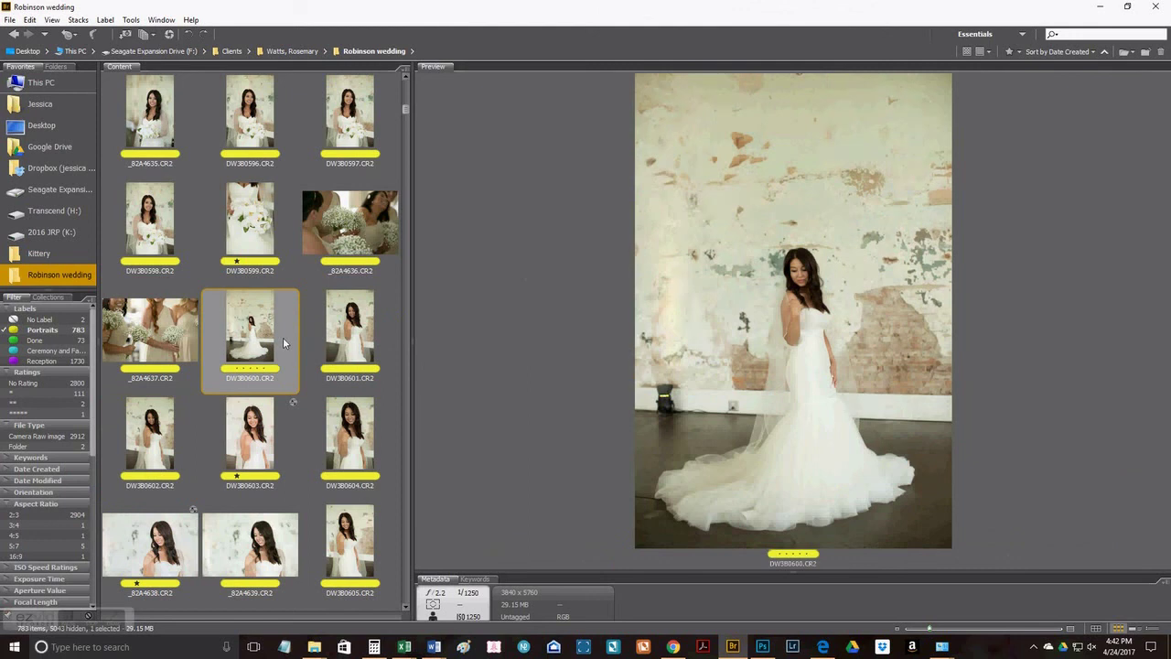
key("Right")
key("Right")
key("Right")
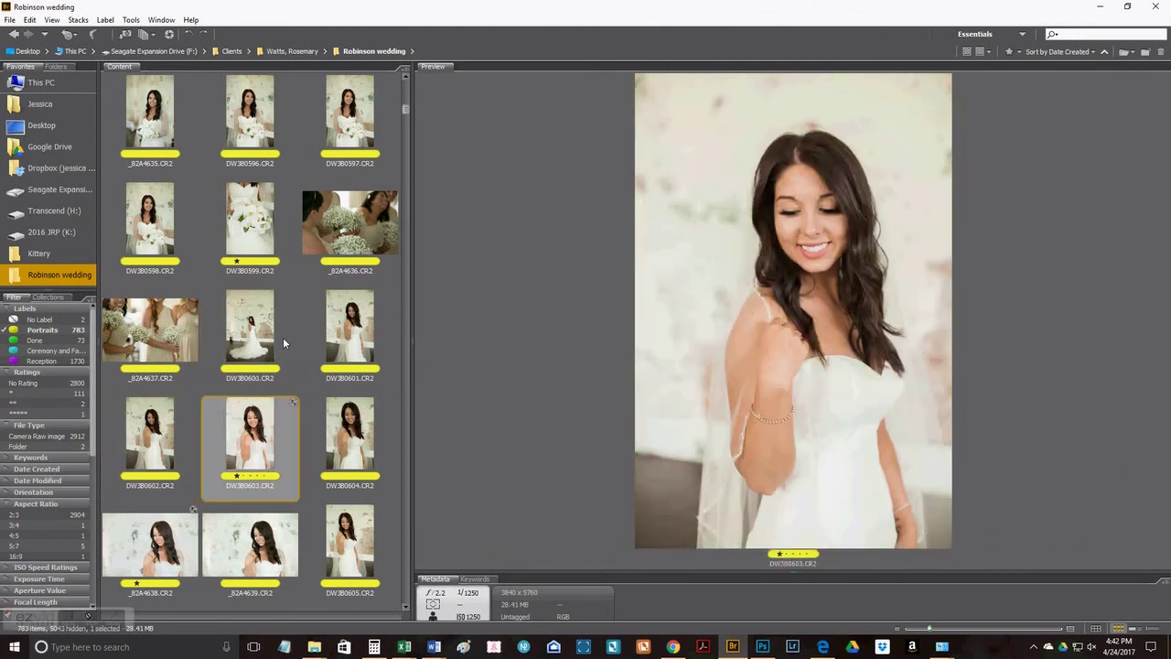
key("Left")
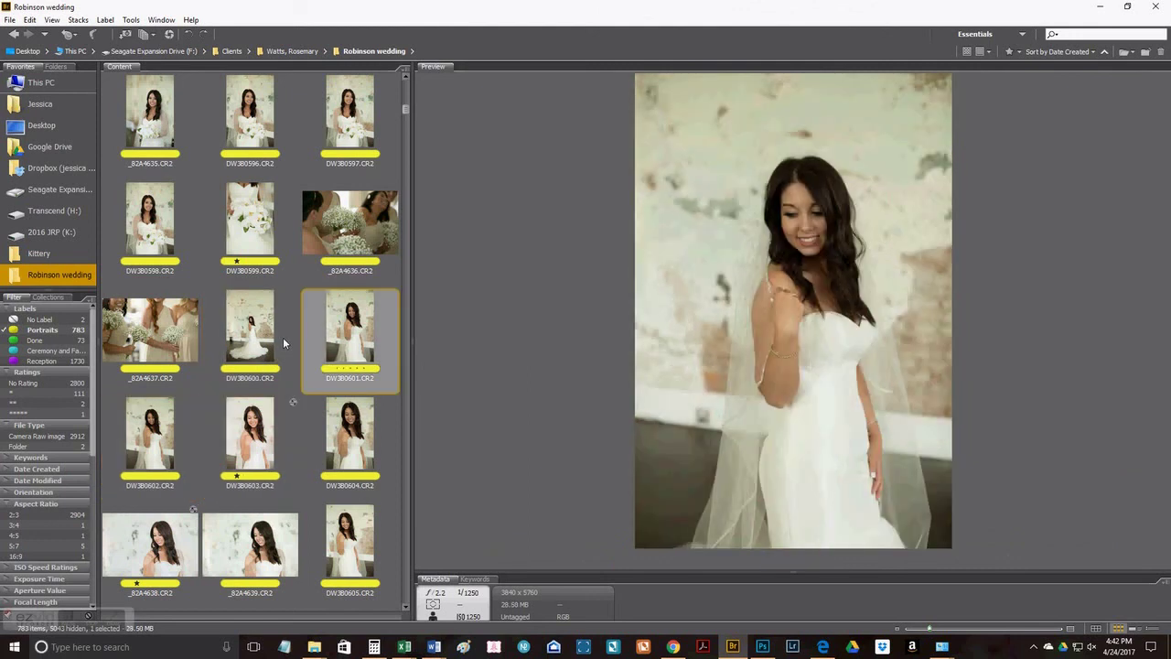
key("Right")
key("Right")
key("Right")
key("Right")
key("Left")
Review the remaining bride portraits and bouquet details up to the bridesmaids group photo DW3B0607.CR2.
key("Right")
key("Right")
key("Right")
key("Right")
key("Right")
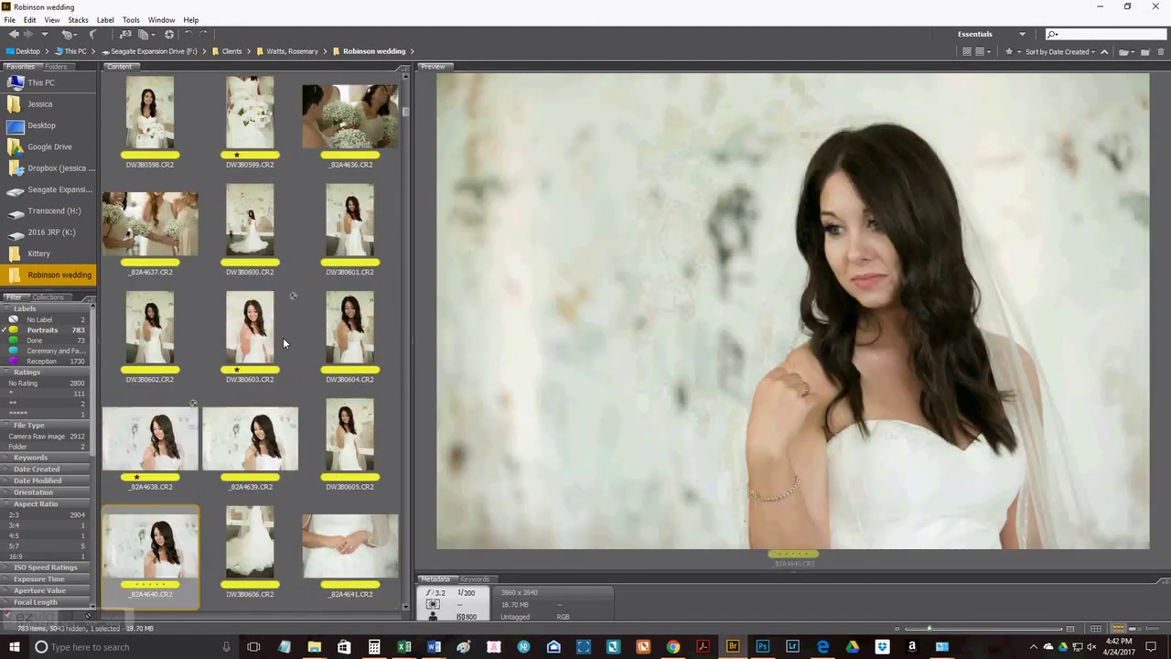
key("Right")
key("Right")
key("Right")
key("Right")
key("Right")
key("Right")
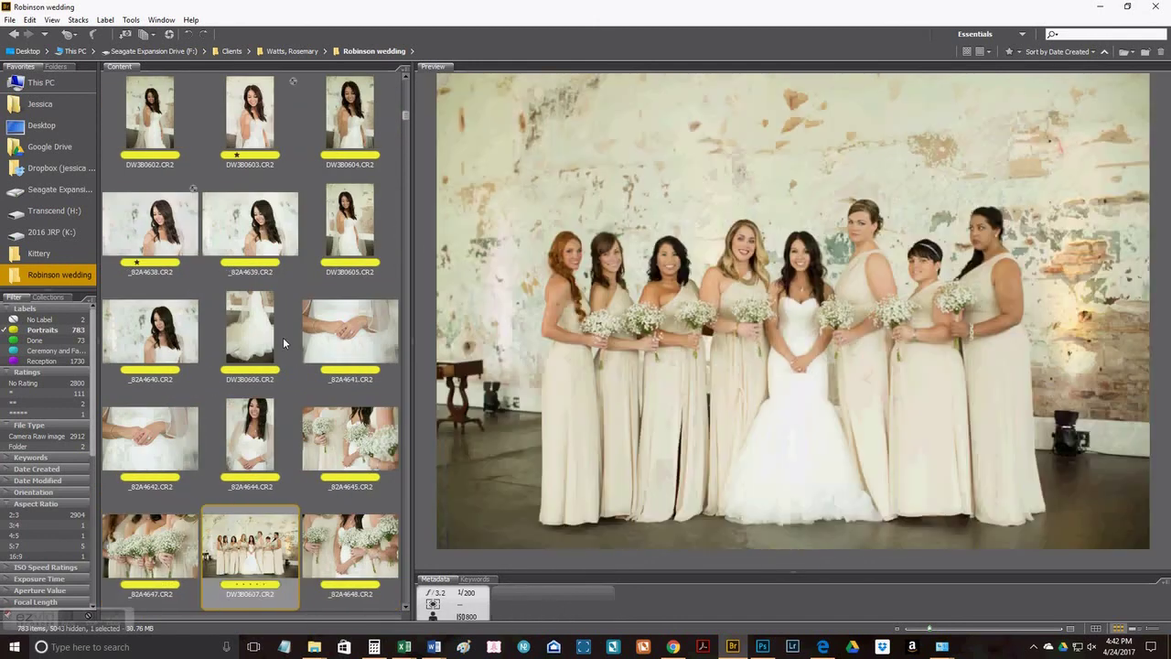
Review the bridesmaids group photos one by one from DW3B0607.CR2 up to the tall chandelier shot DW3B0615.CR2.
key("Right")
key("Right")
key("Right")
key("Right")
key("Right")
key("Right")
key("Right")
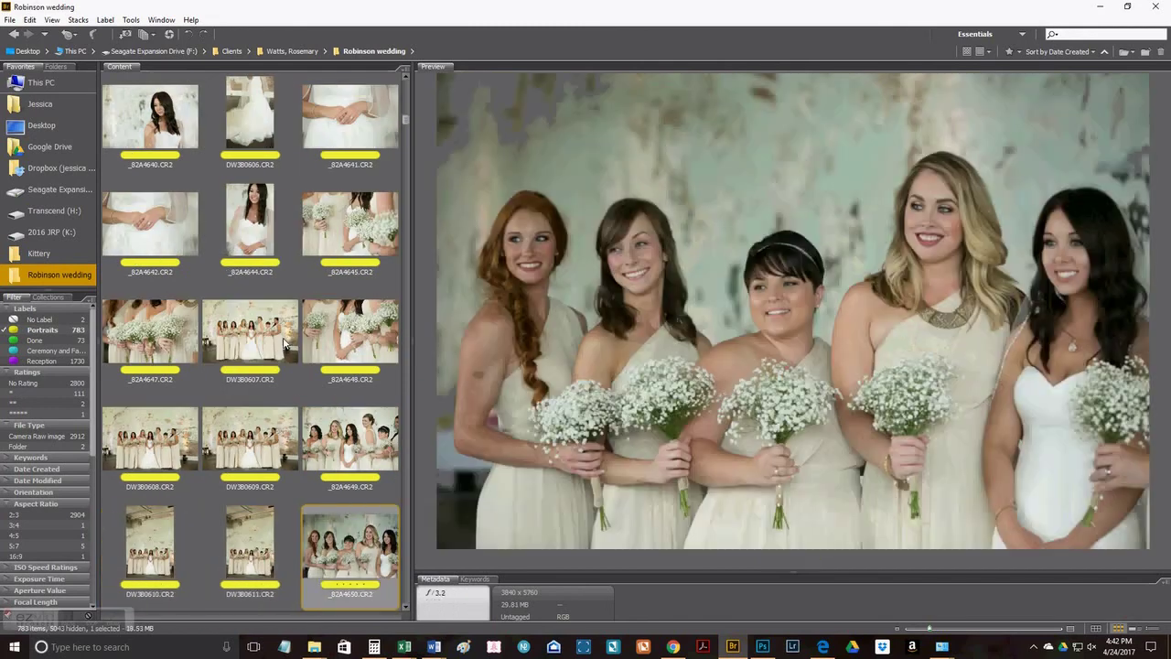
key("Right")
key("Right")
key("Right")
key("Right")
key("Right")
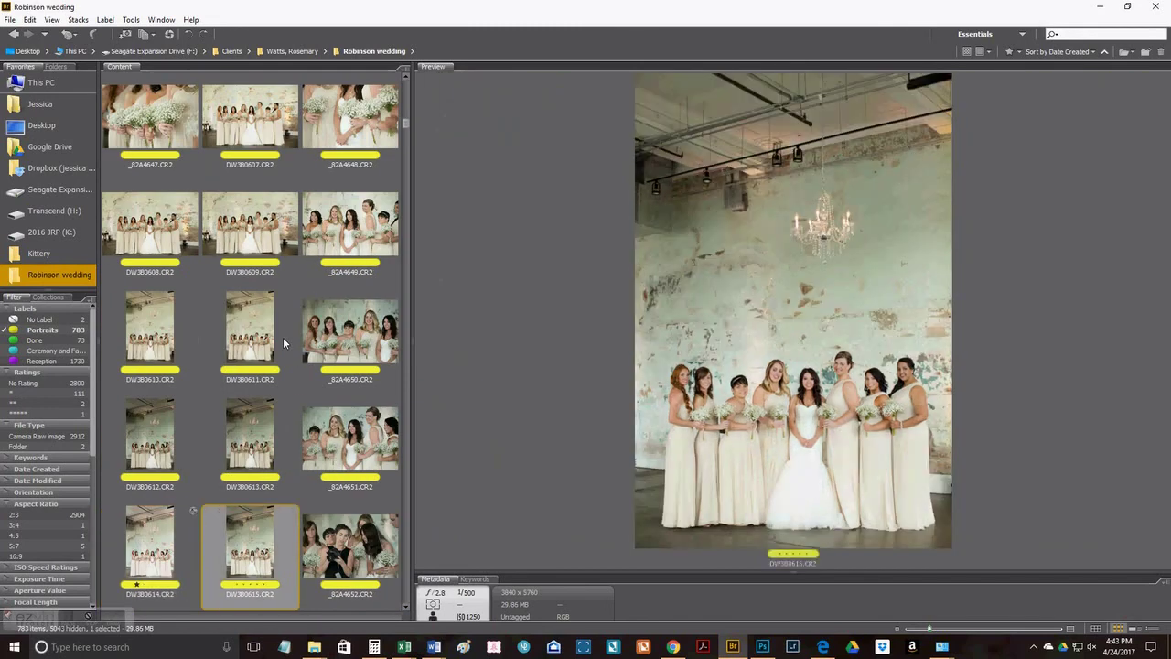
Review the bouquet close-ups and bridal party photos from _82A4652.CR2 up to the wide group shot DW3B0621.CR2.
key("Right")
key("Right")
key("Right")
key("Right")
key("Right")
key("Right")
key("Right")
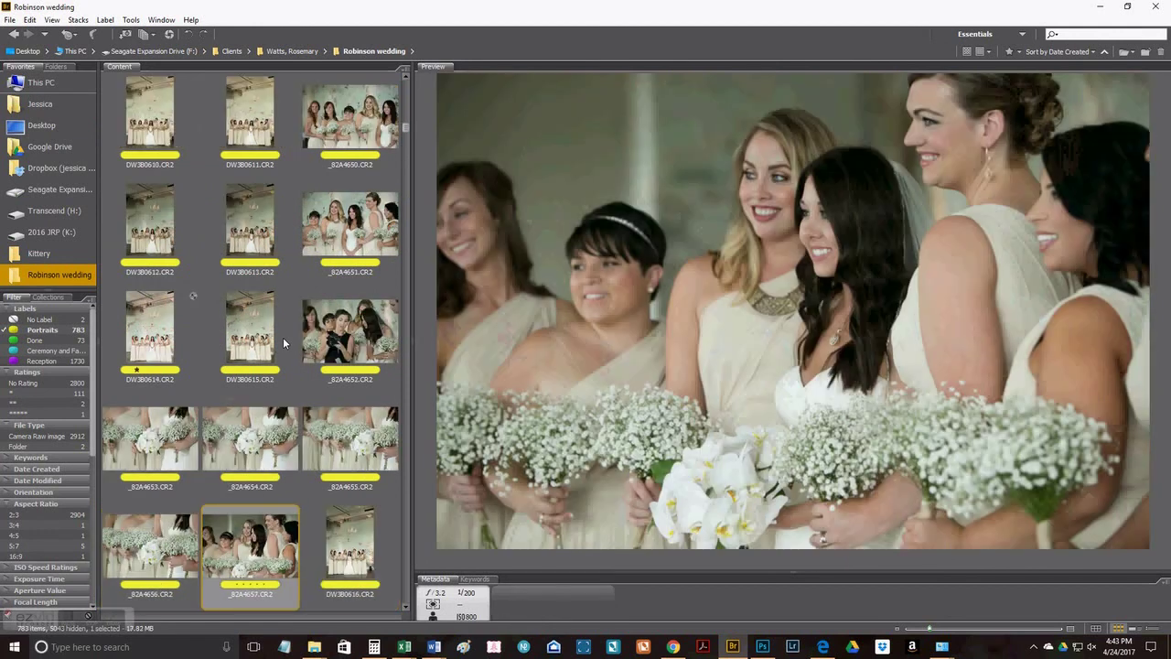
key("Right")
key("Right")
key("Right")
key("Right")
key("Right")
key("Right")
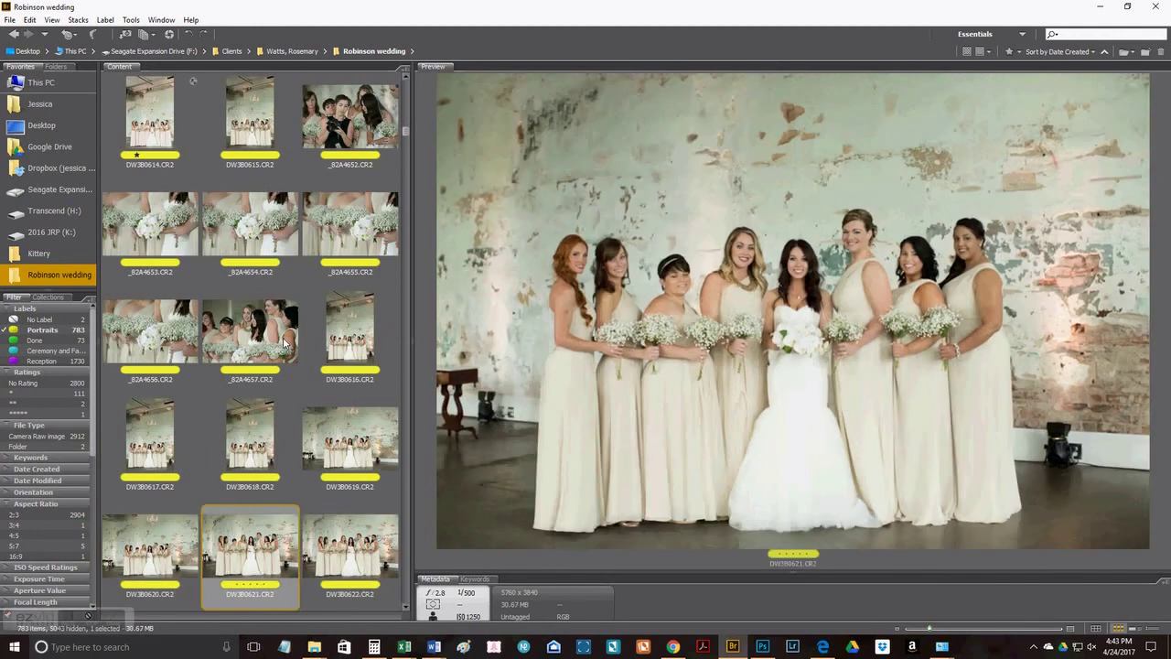
Review the closer bridal party shots from DW3B0622.CR2 up to the orchid bouquet close-up DW3B0631.CR2.
key("Right")
key("Right")
key("Right")
key("Right")
key("Right")
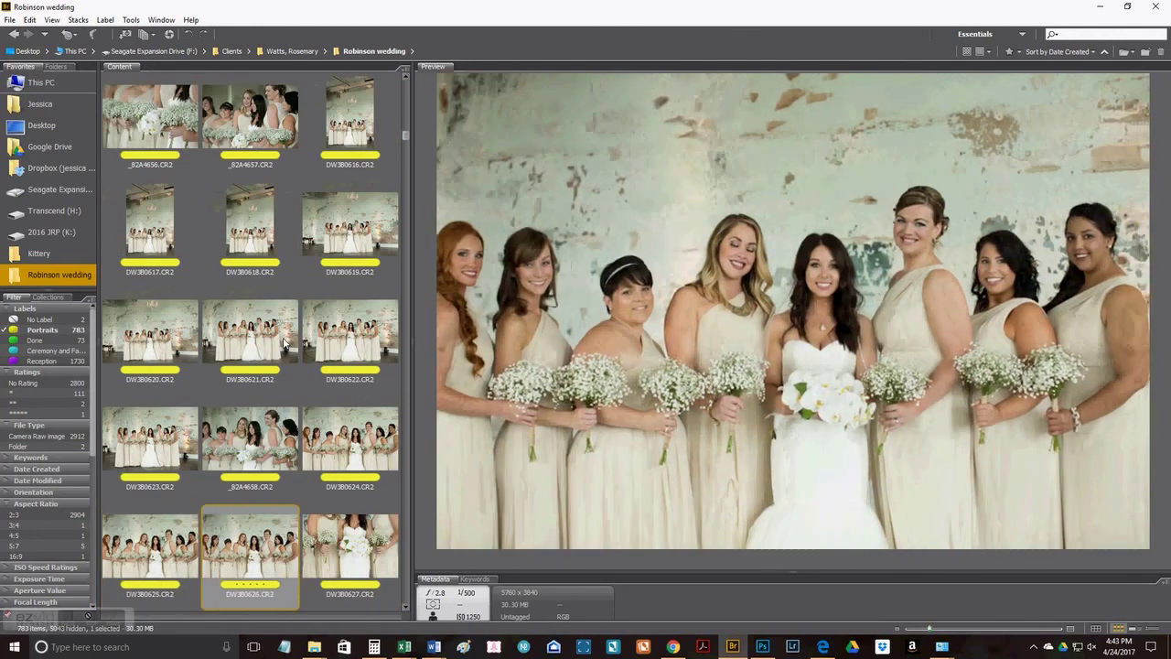
key("Right")
key("Right")
key("Right")
key("Right")
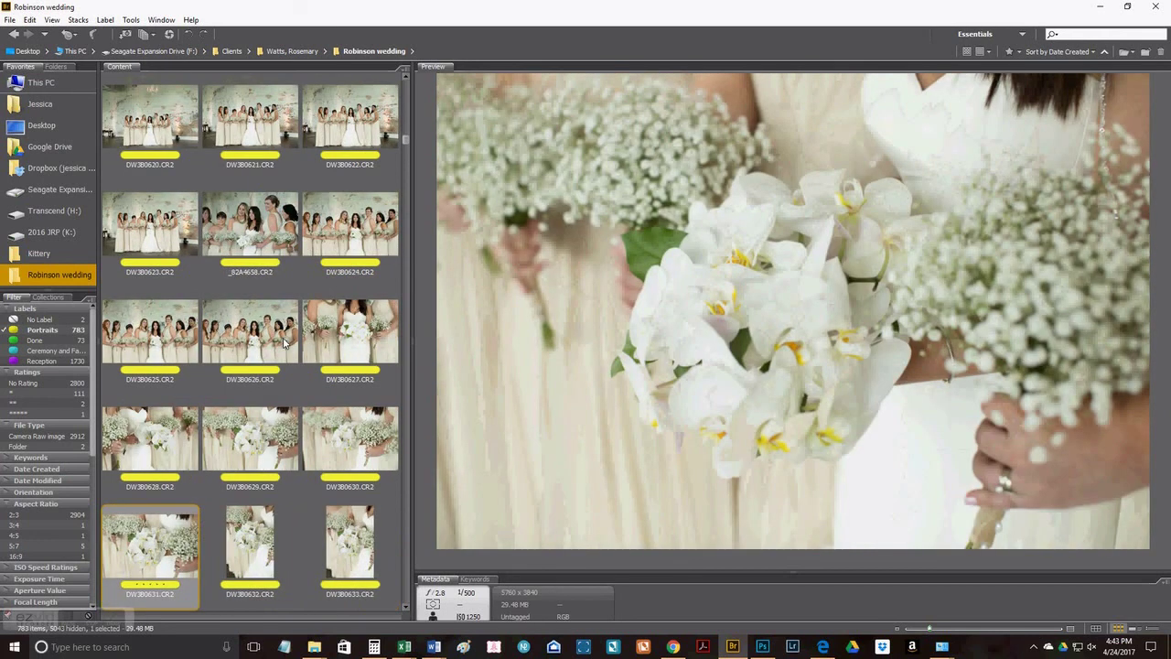
Filter the Portraits photos to those rated one, two or five stars, and widen the filter column to show the full label names.
left_click(37, 416)
left_click(45, 403)
left_click(48, 394)
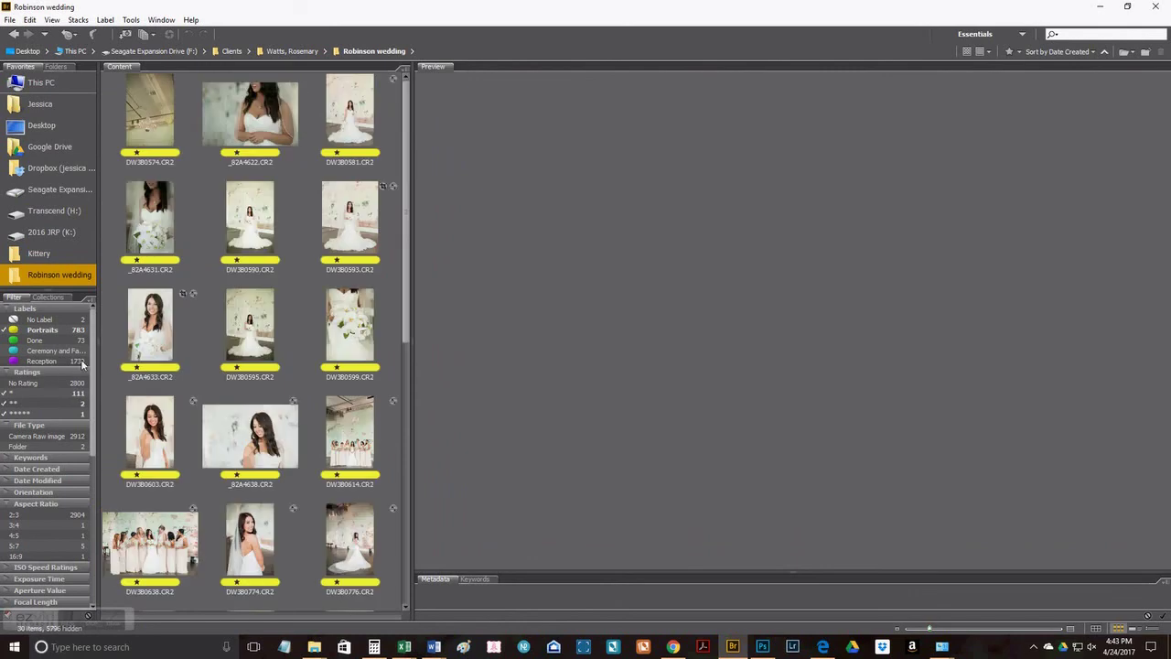
left_click_drag(100, 353, 140, 350)
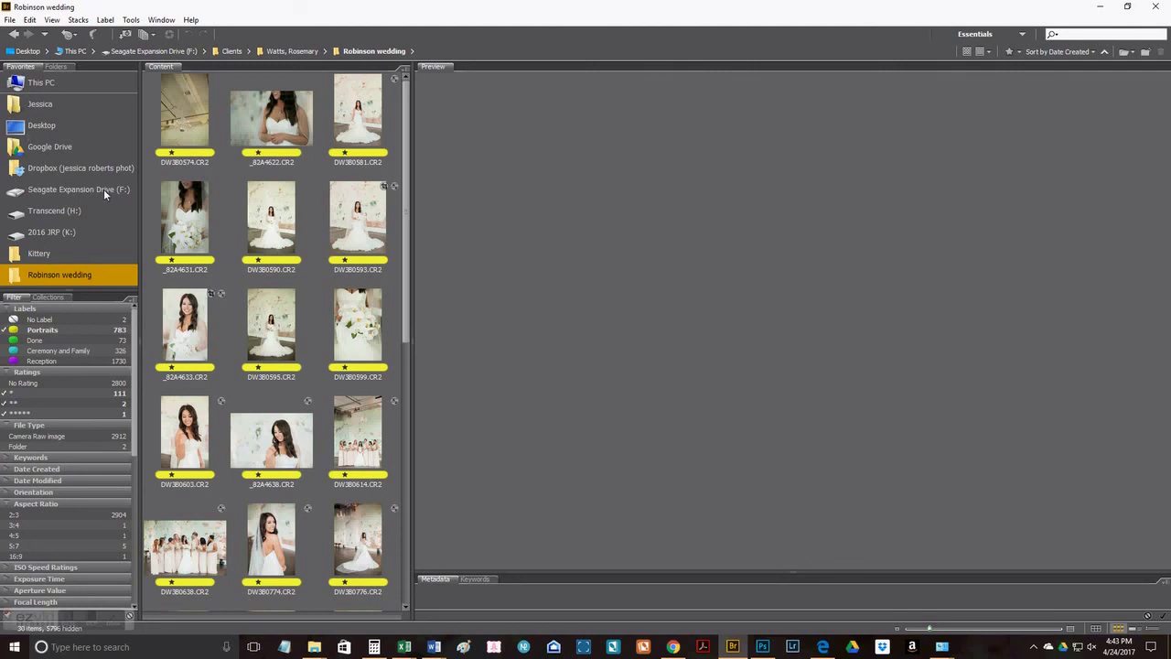
Preview the starred bride portraits _82A4633.CR2 and DW3B0595.CR2.
left_click(188, 327)
left_click(278, 339)
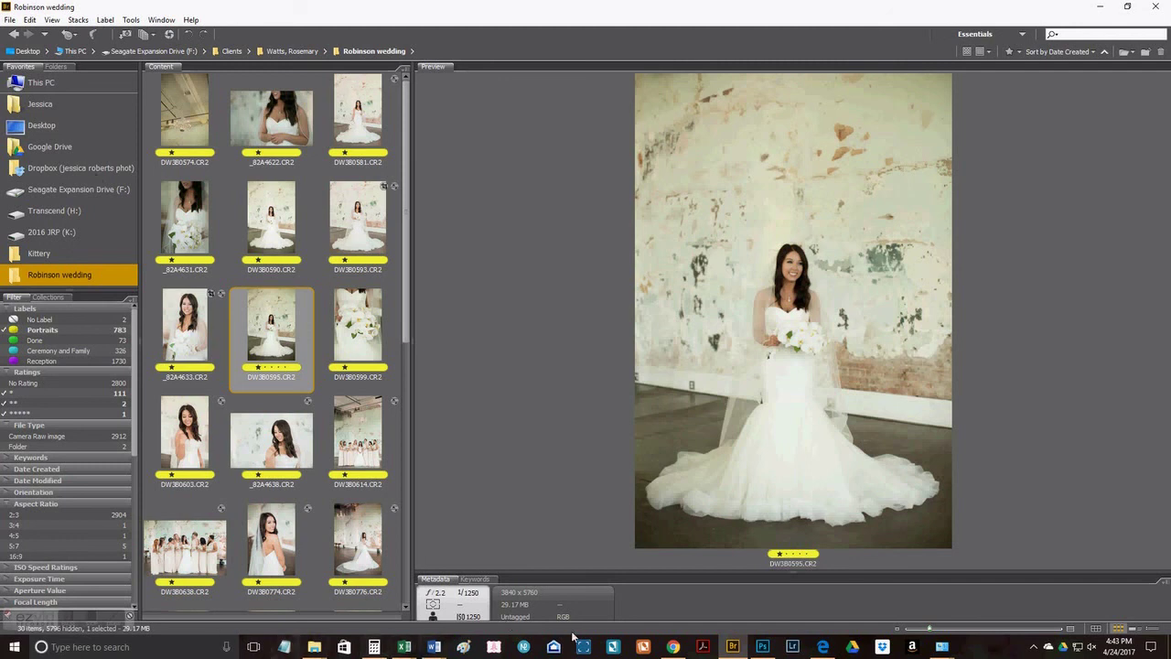
mouse_move(40, 626)
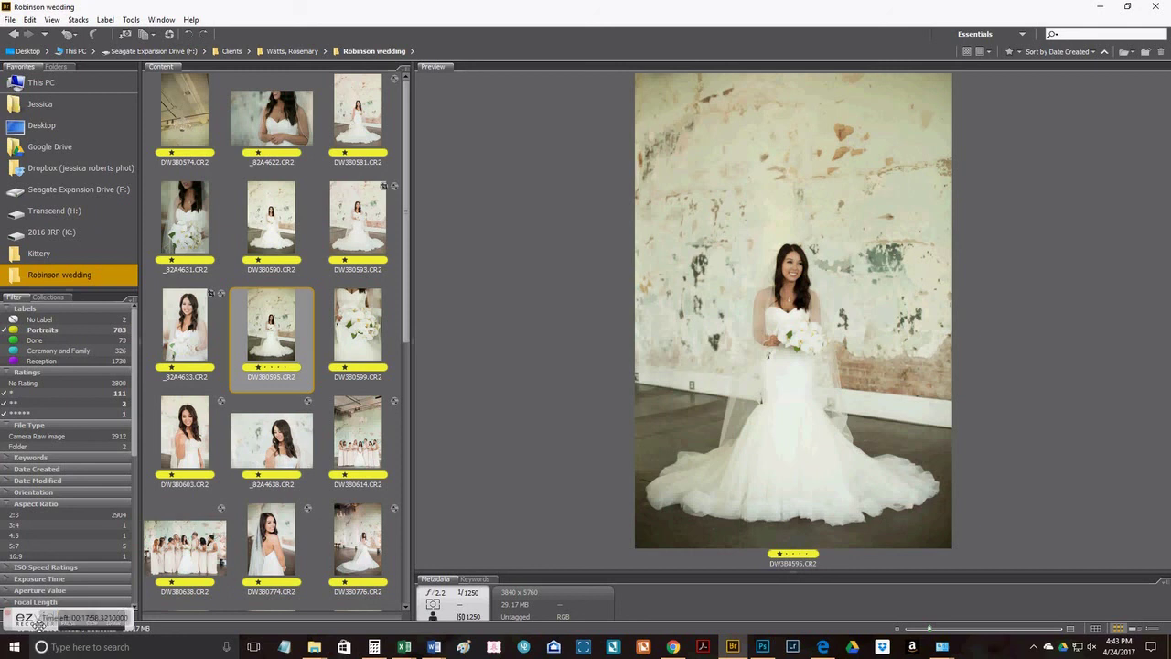